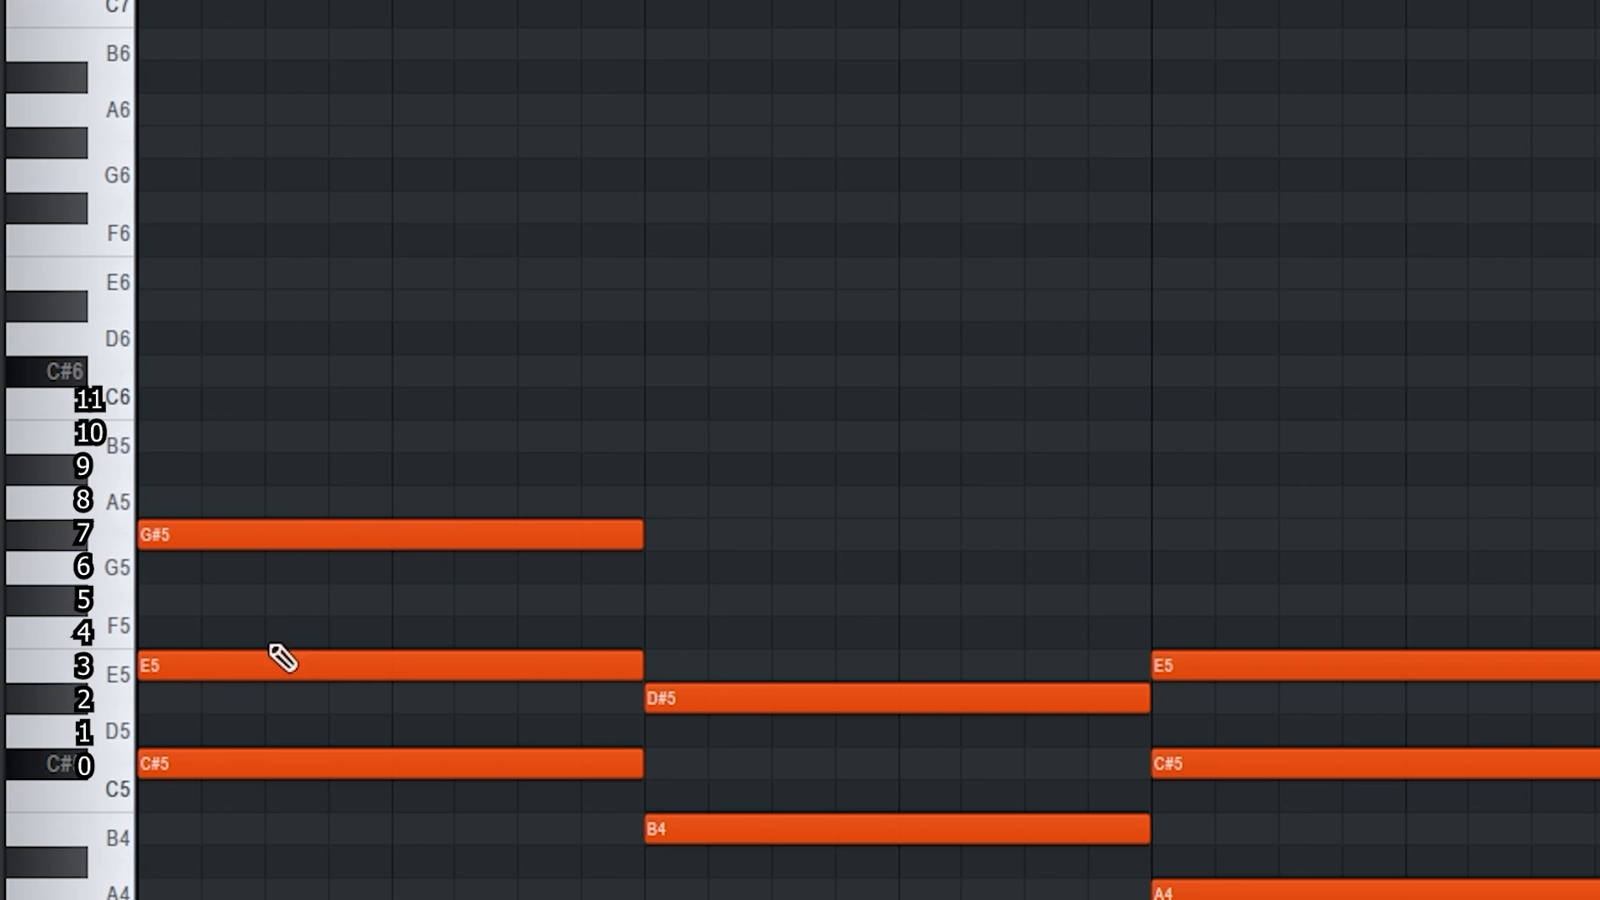
# Add a seventh on top of each of the four chords: B5, F#5, G#5 and A5
pyautogui.click(184, 666)
pyautogui.click(163, 533)
pyautogui.click(145, 437)
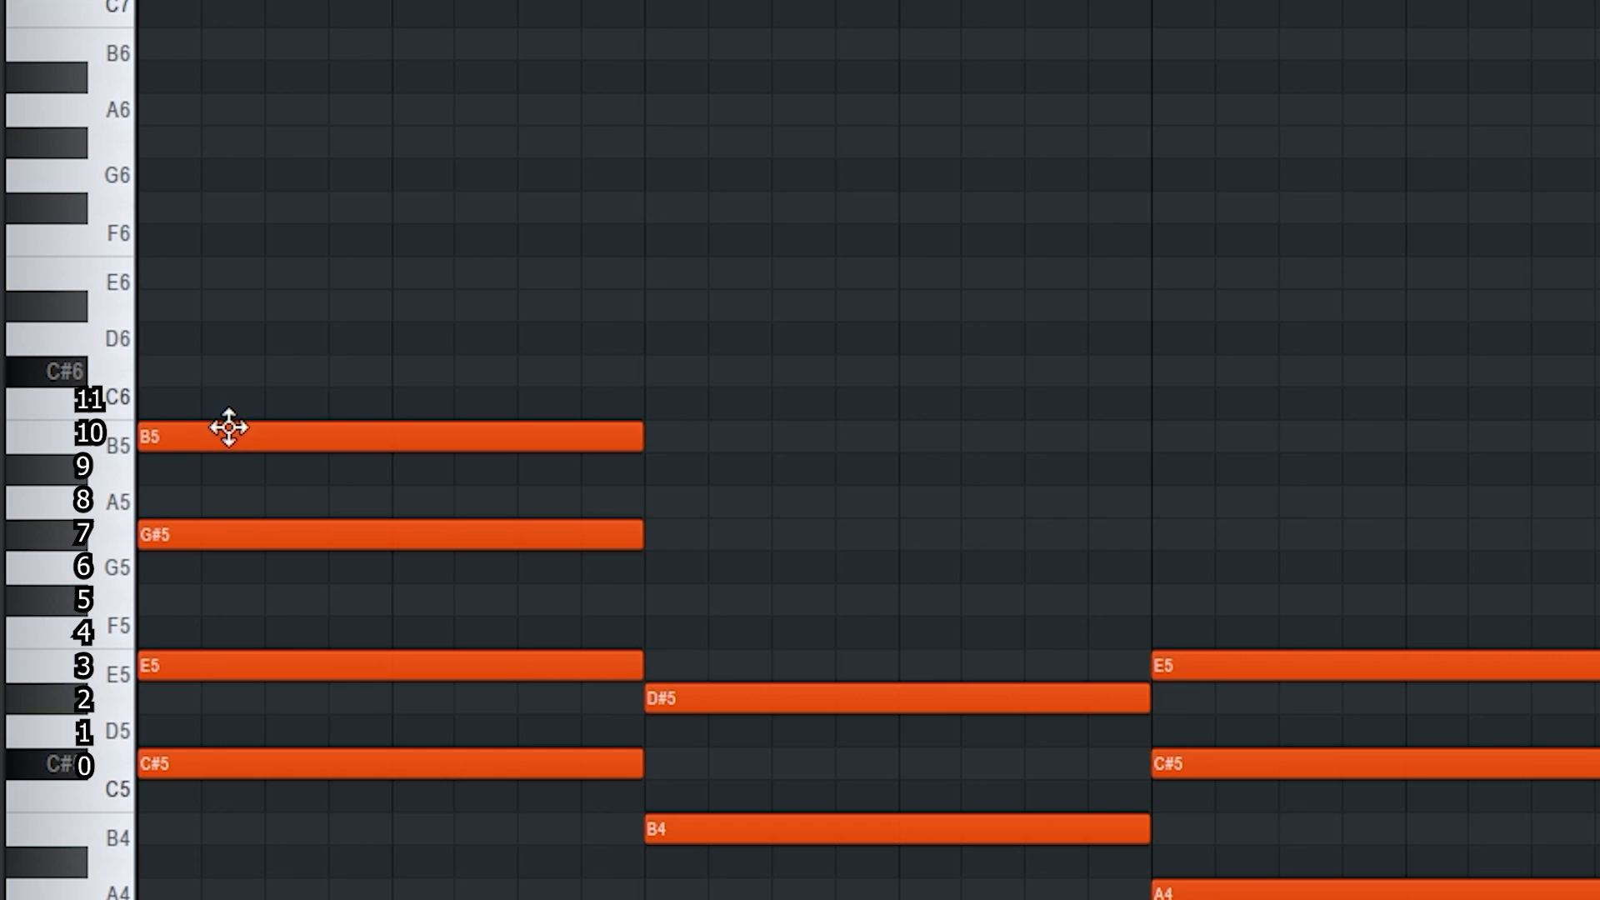
pyautogui.moveTo(297, 273); pyautogui.dragTo(421, 123)
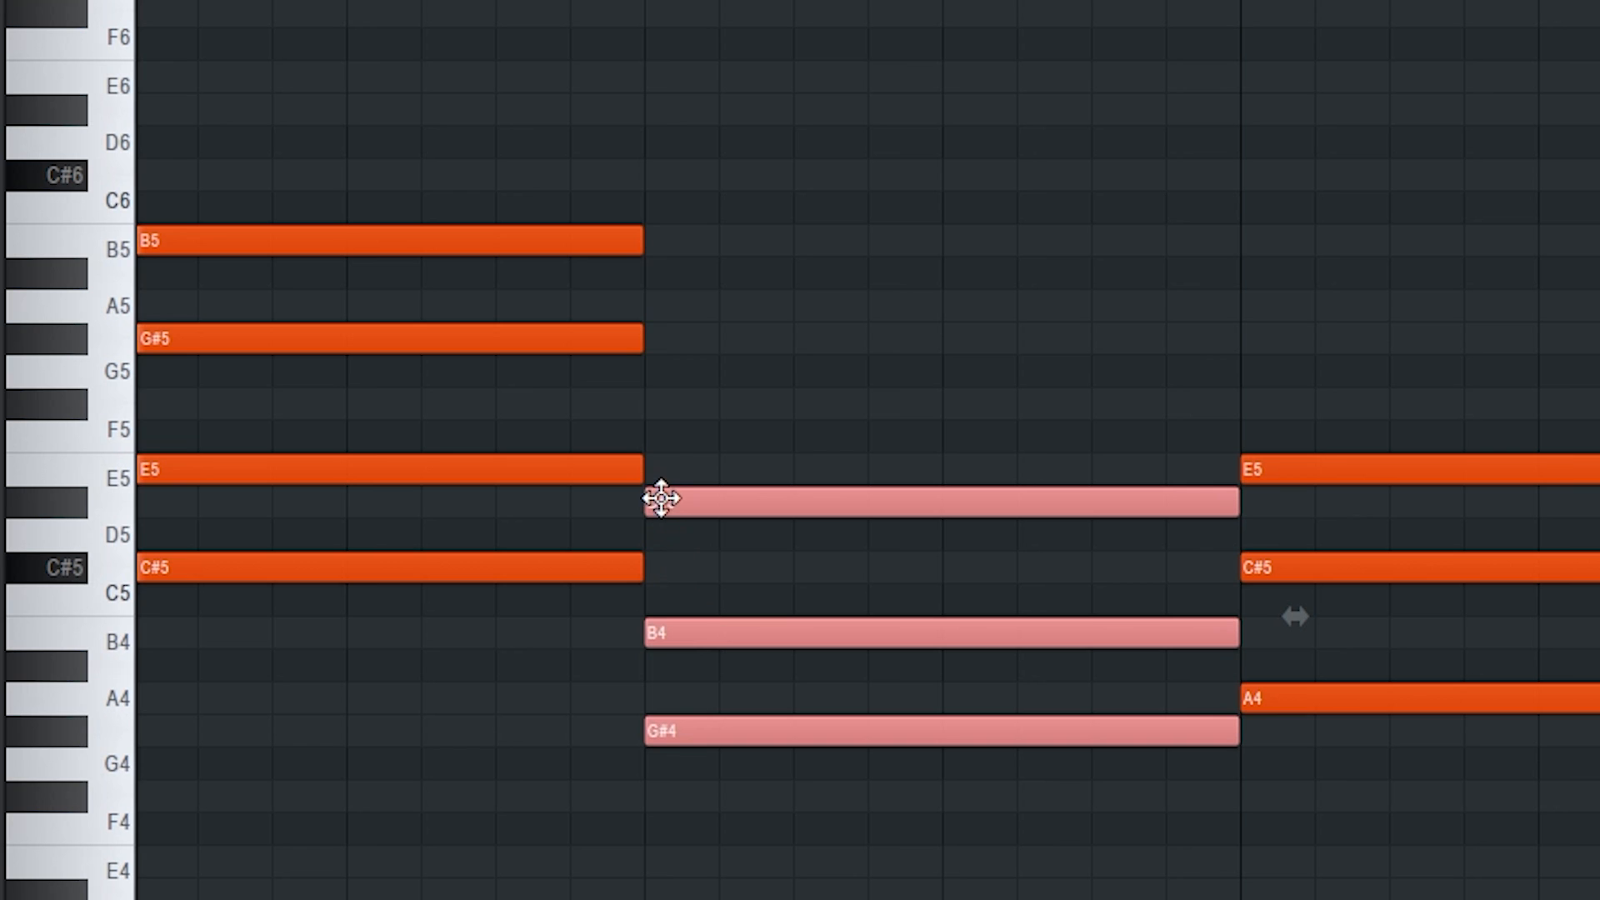
pyautogui.click(672, 403)
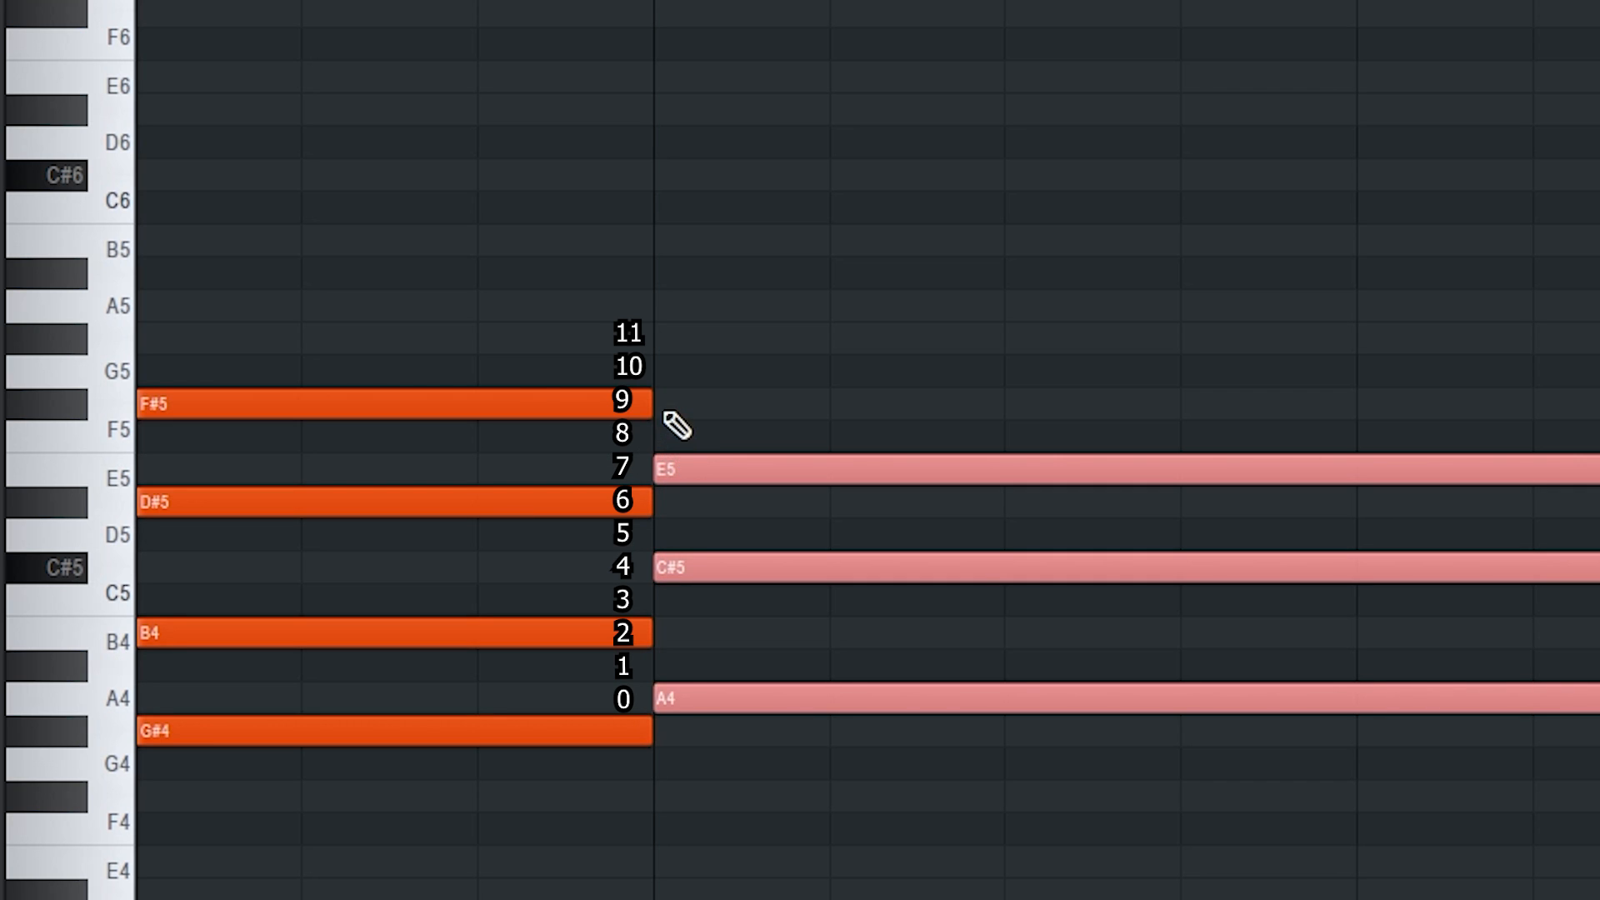
pyautogui.click(660, 379)
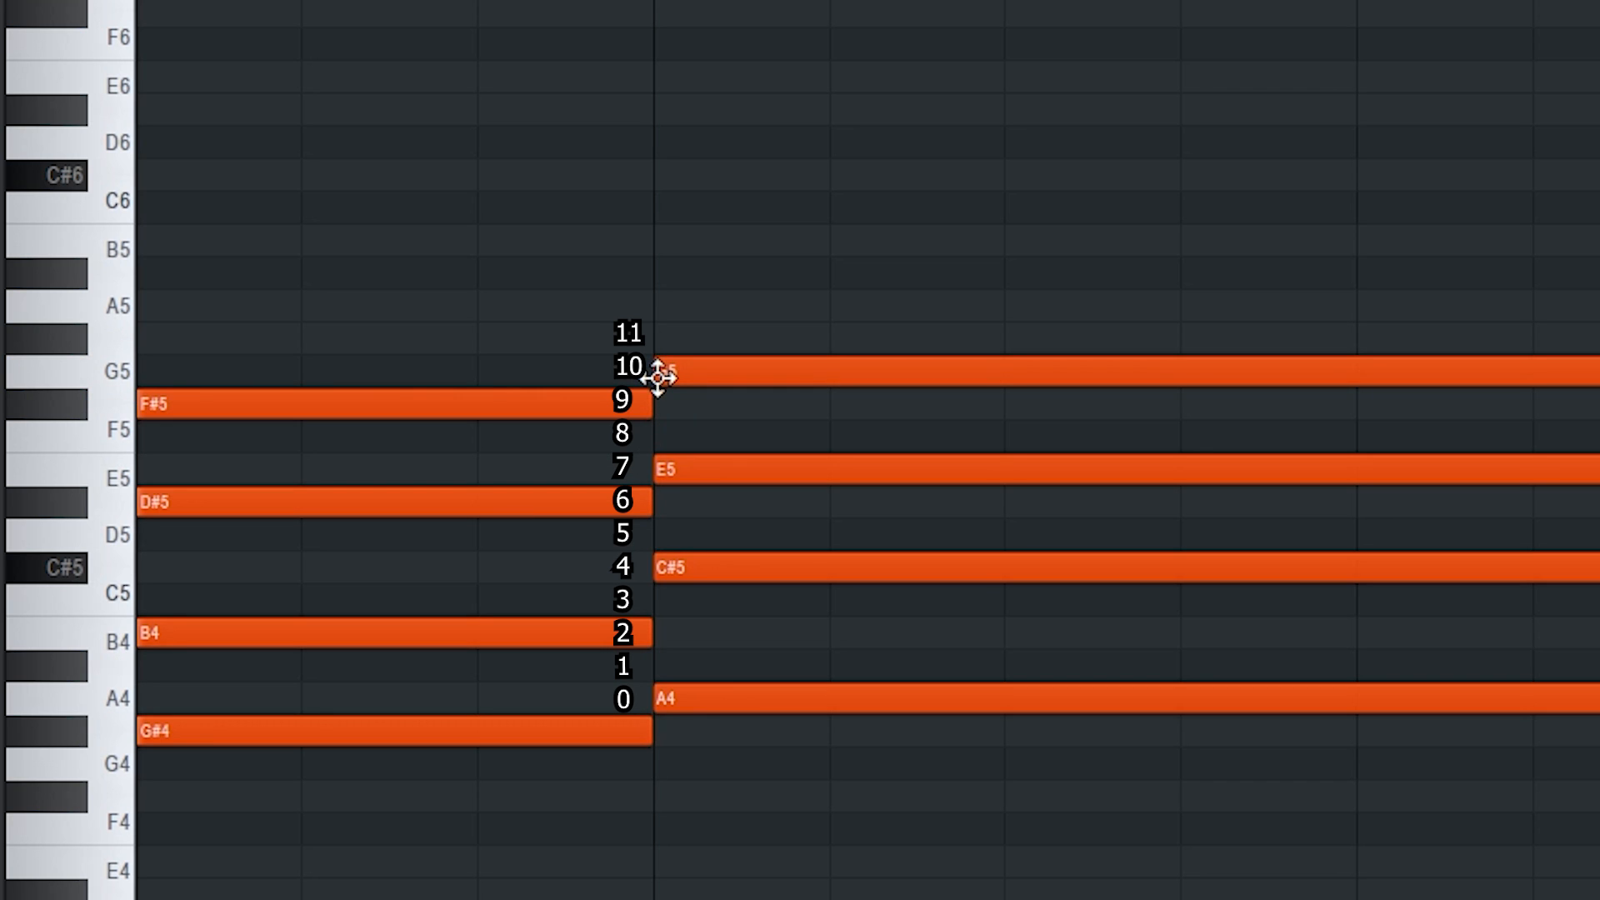
pyautogui.moveTo(659, 378); pyautogui.dragTo(657, 336)
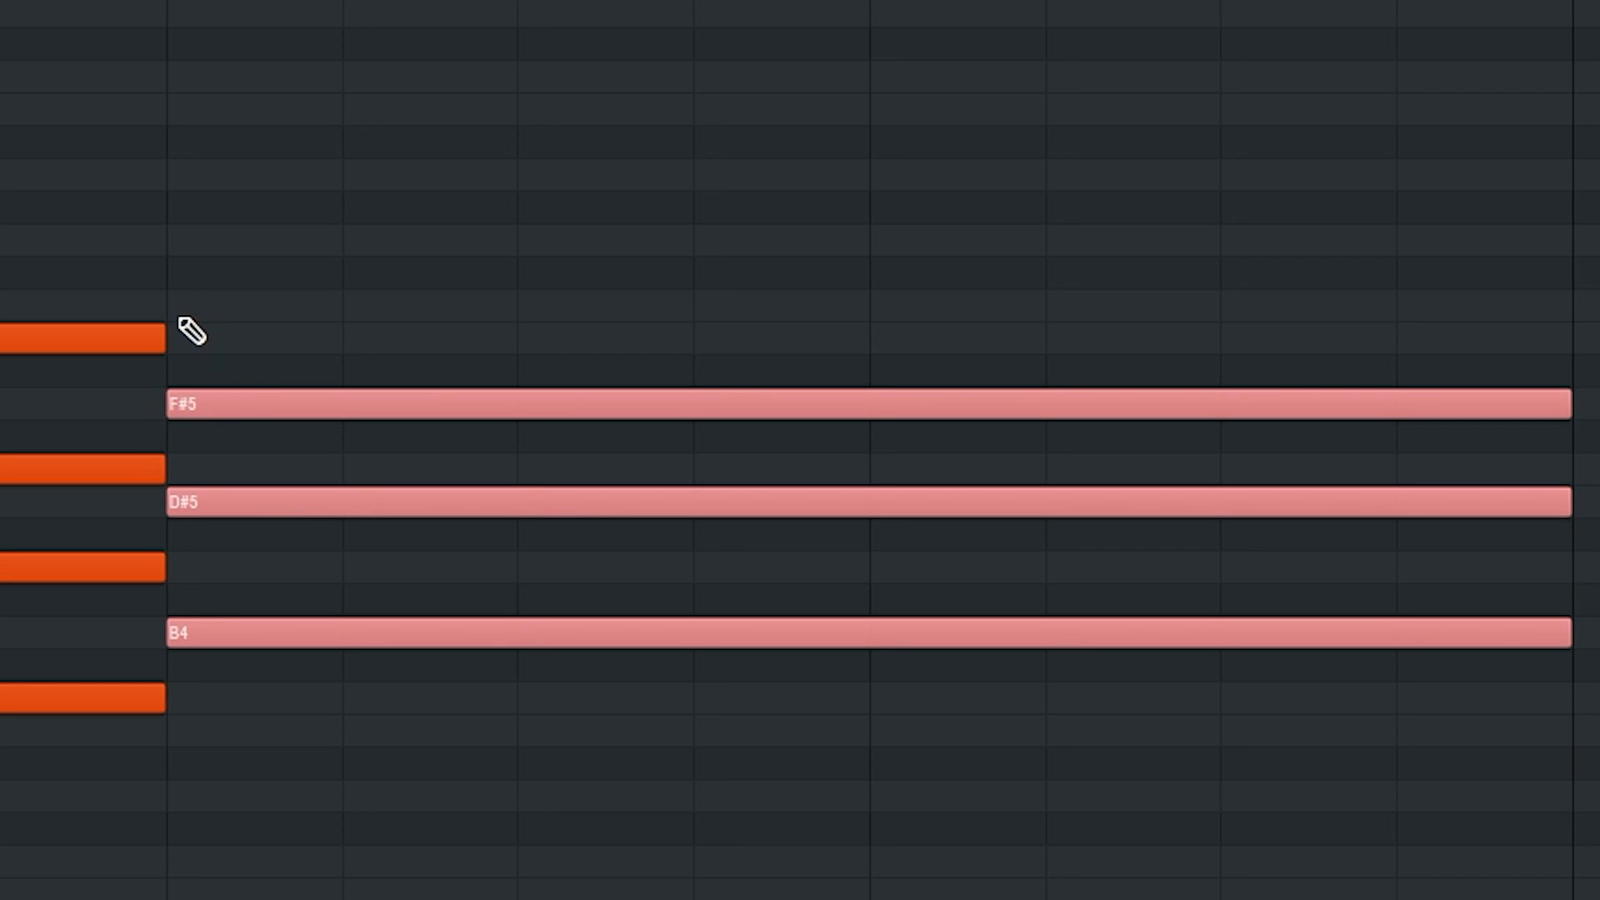
pyautogui.click(182, 337)
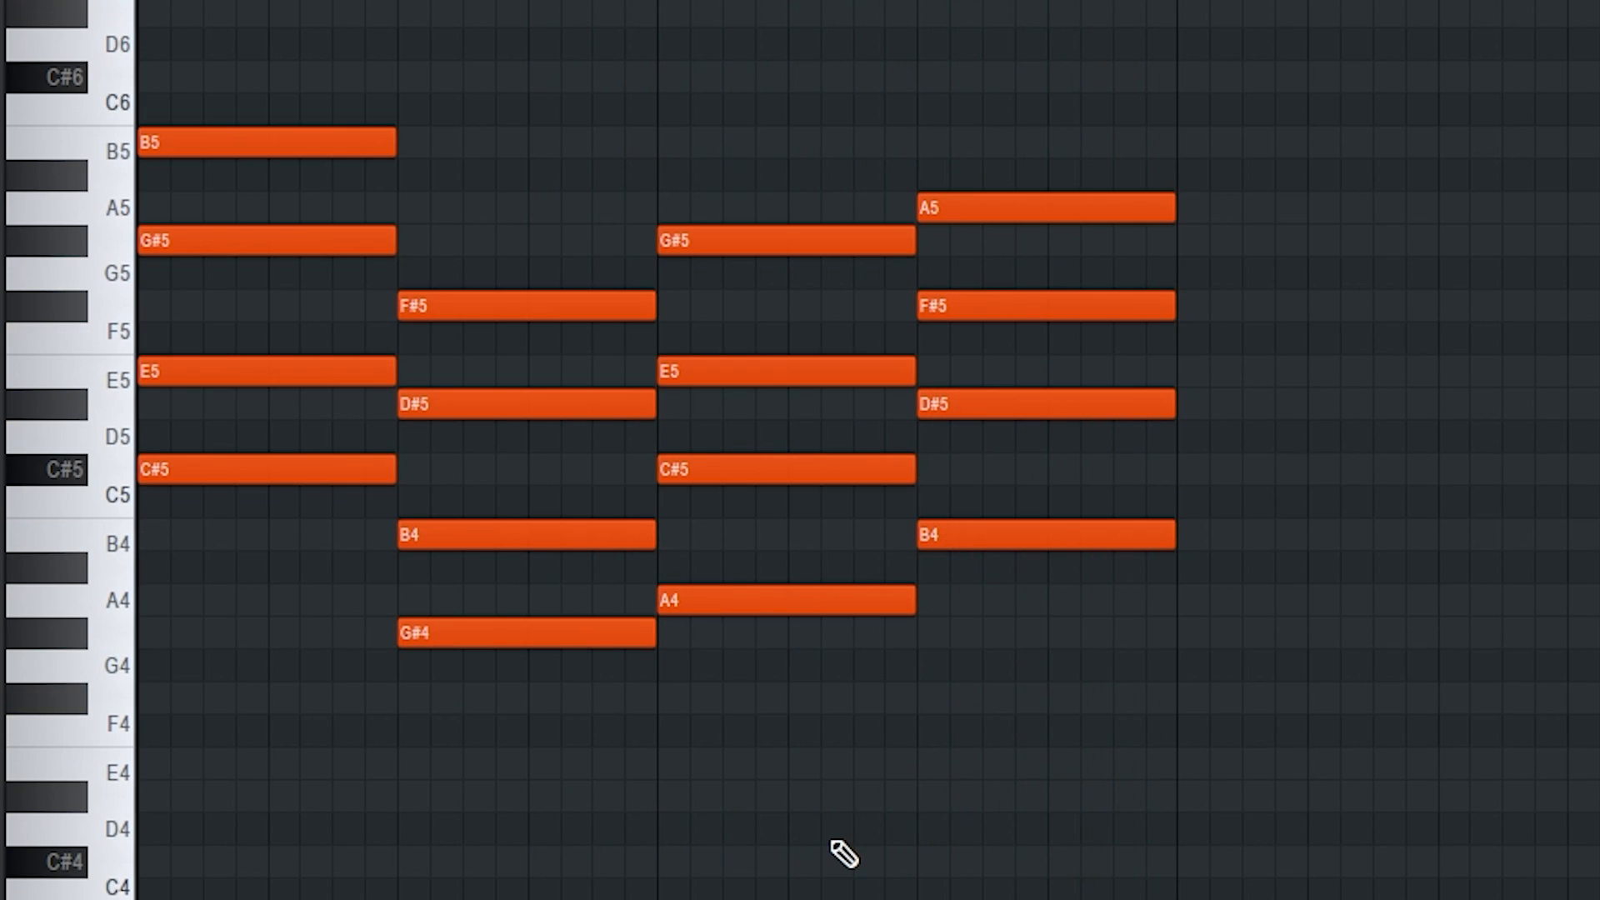
# Raise the middle notes of the four triads (E5, B4, C#5 and D#5) by one octave and play the result
pyautogui.scroll(4, 844, 854)
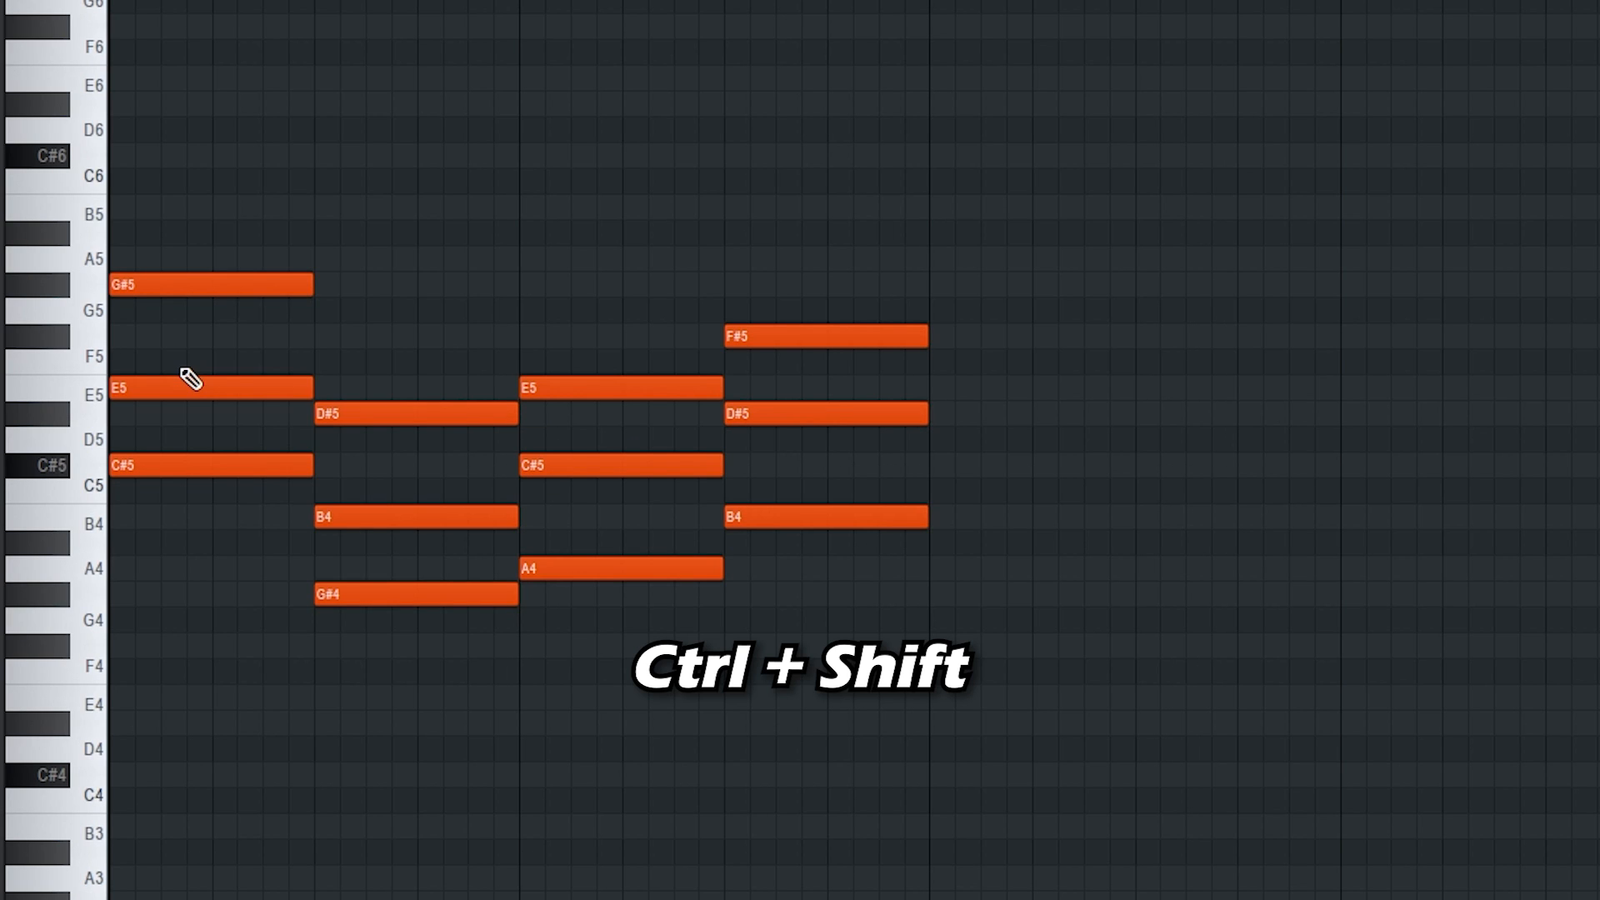
pyautogui.keyDown('ctrl'); pyautogui.keyDown('shift'); pyautogui.click(190, 385); pyautogui.keyUp('shift'); pyautogui.keyUp('ctrl')
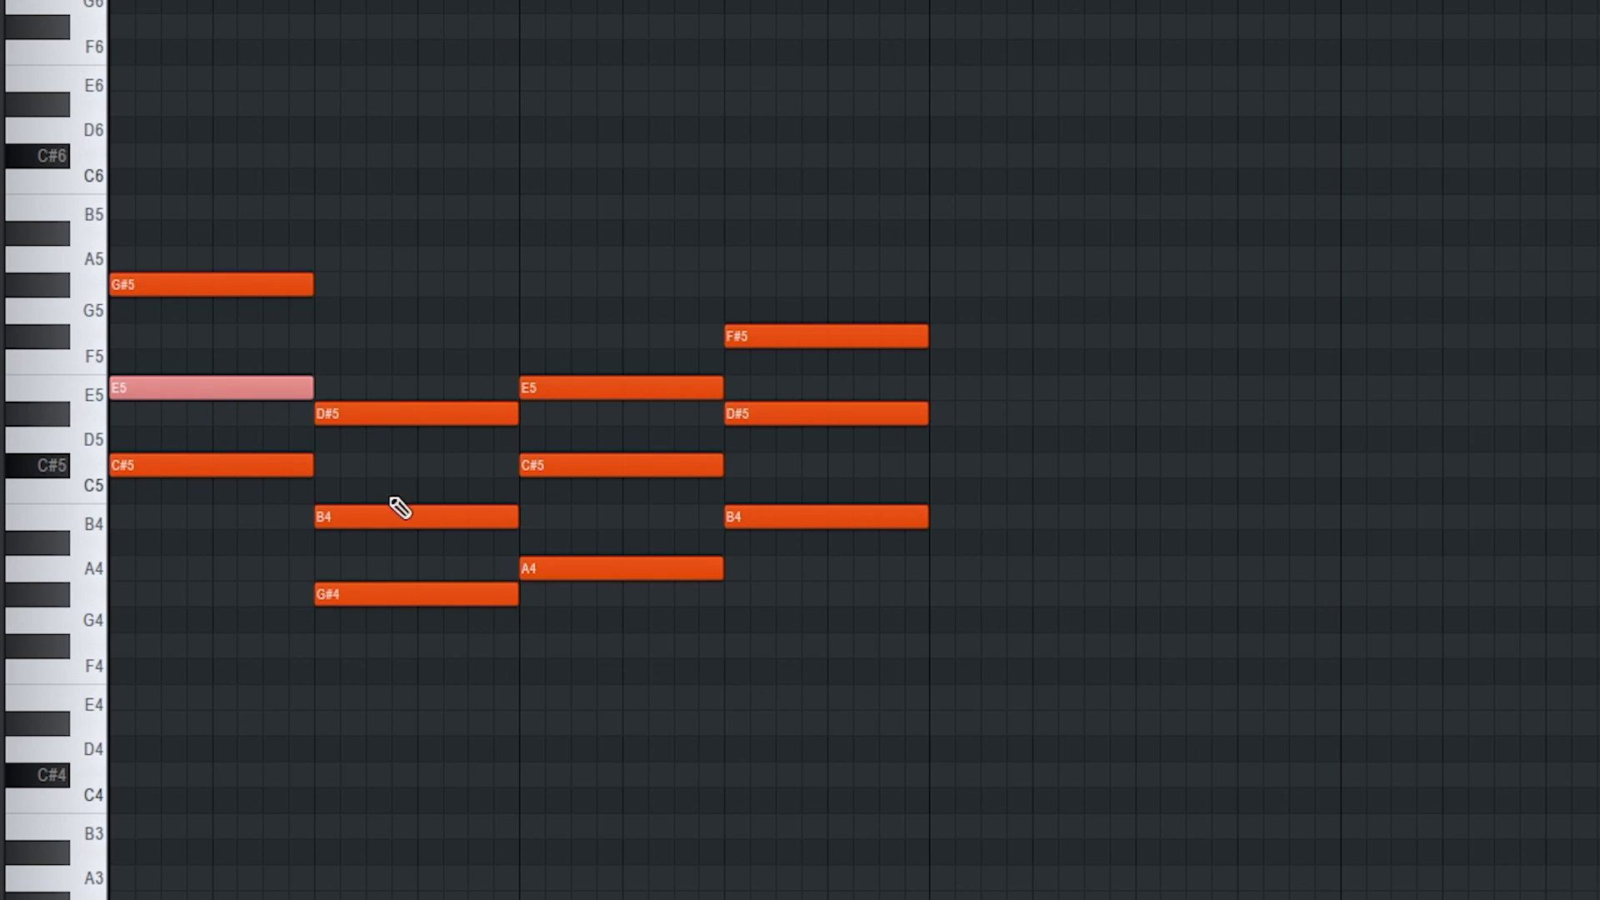
pyautogui.keyDown('ctrl'); pyautogui.keyDown('shift'); pyautogui.click(396, 512); pyautogui.keyUp('shift'); pyautogui.keyUp('ctrl')
pyautogui.keyDown('ctrl'); pyautogui.keyDown('shift'); pyautogui.click(527, 465); pyautogui.keyUp('shift'); pyautogui.keyUp('ctrl')
pyautogui.keyDown('ctrl'); pyautogui.keyDown('shift'); pyautogui.click(825, 413); pyautogui.keyUp('shift'); pyautogui.keyUp('ctrl')
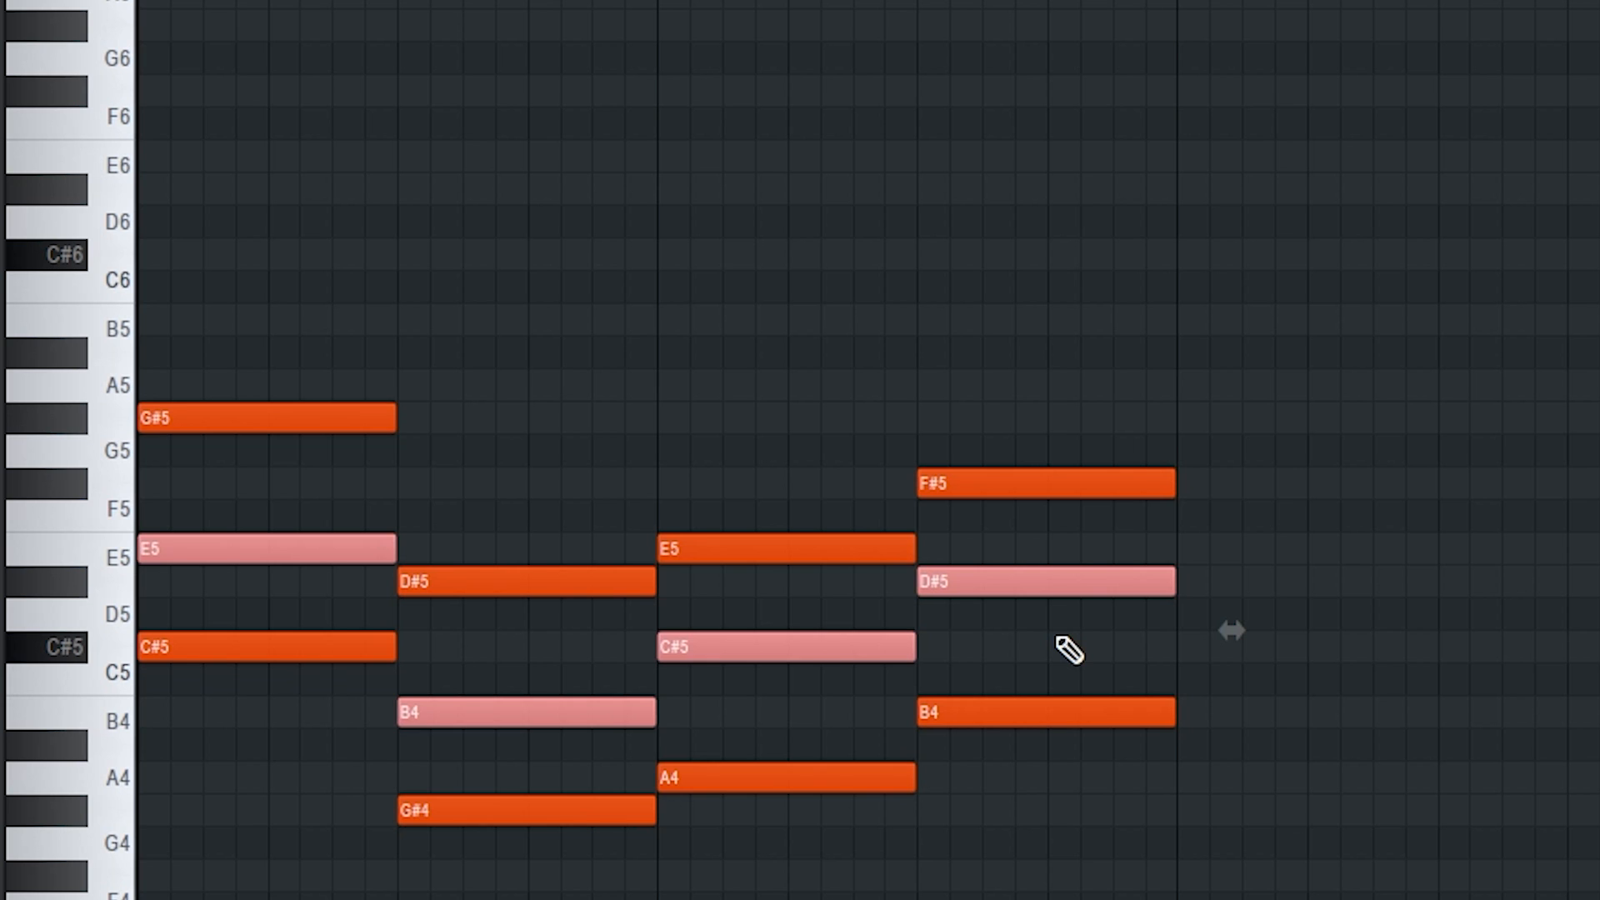
pyautogui.hotkey('ctrl', 'Up')
pyautogui.hotkey('ctrl', 'Down')
pyautogui.hotkey('ctrl', 'Down')
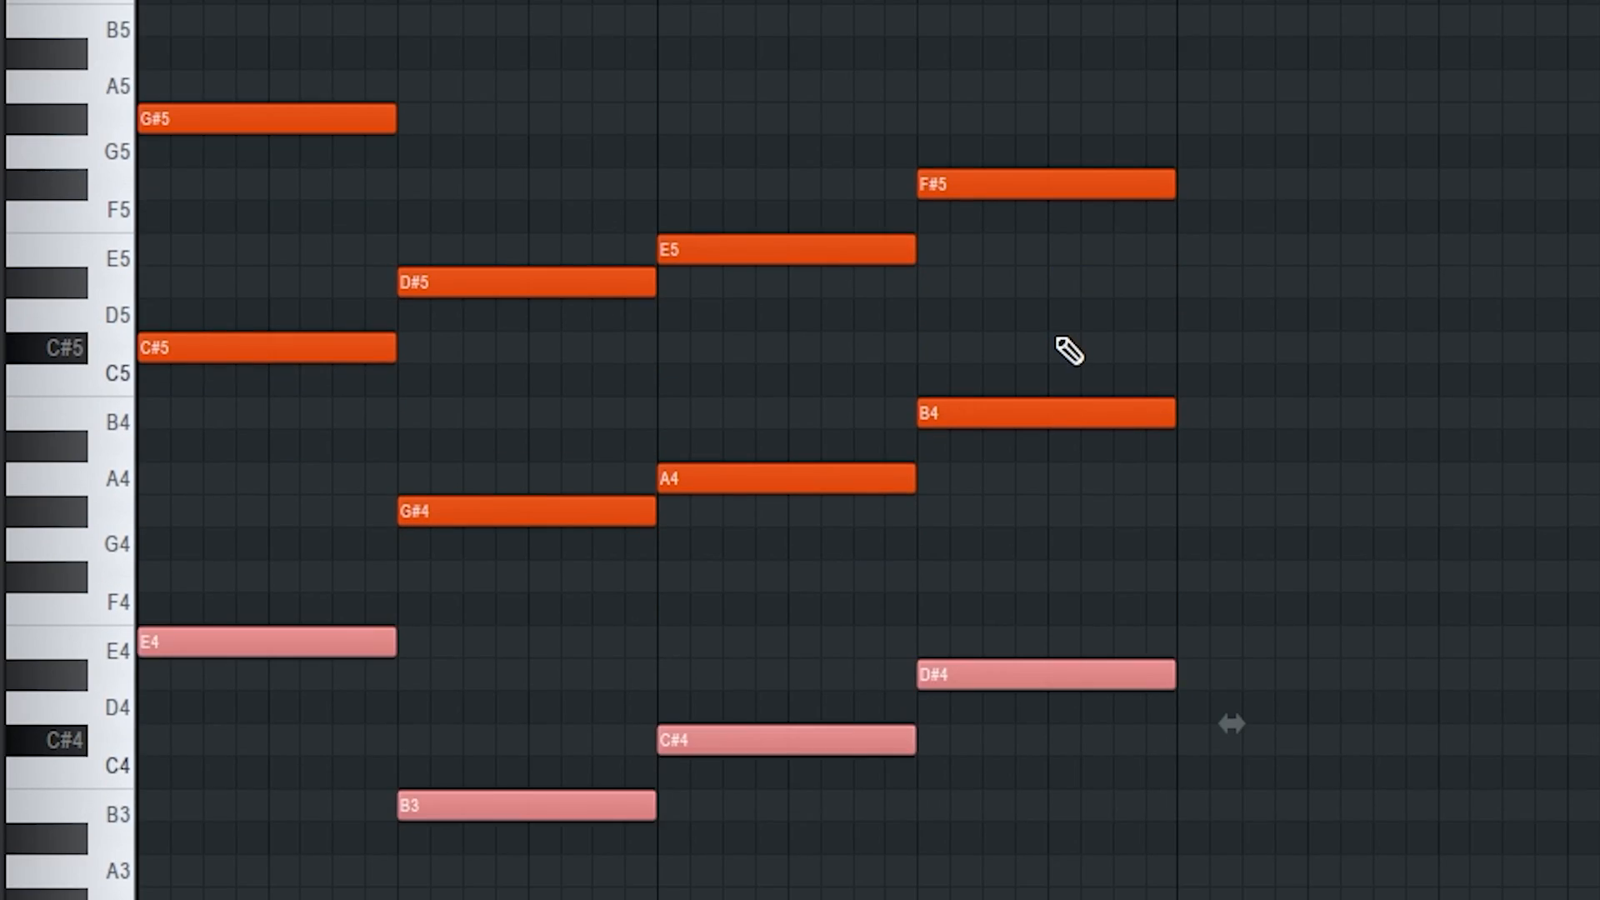
pyautogui.hotkey('ctrl', 'Up')
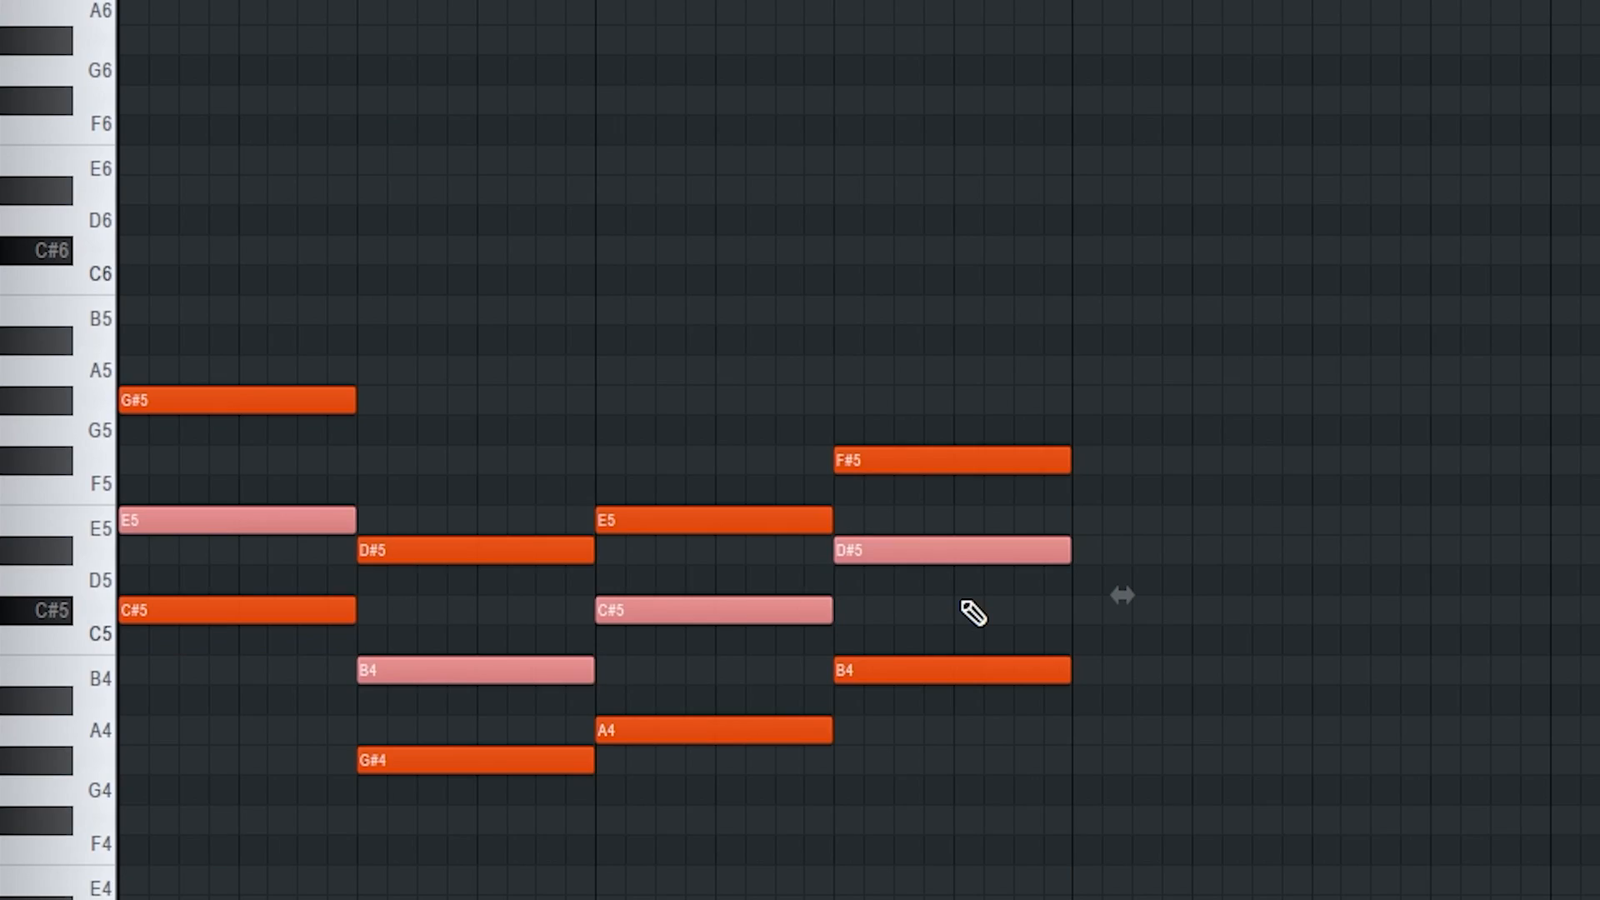
pyautogui.hotkey('ctrl', 'Up')
pyautogui.hotkey('ctrl', 'd')
pyautogui.press('space')
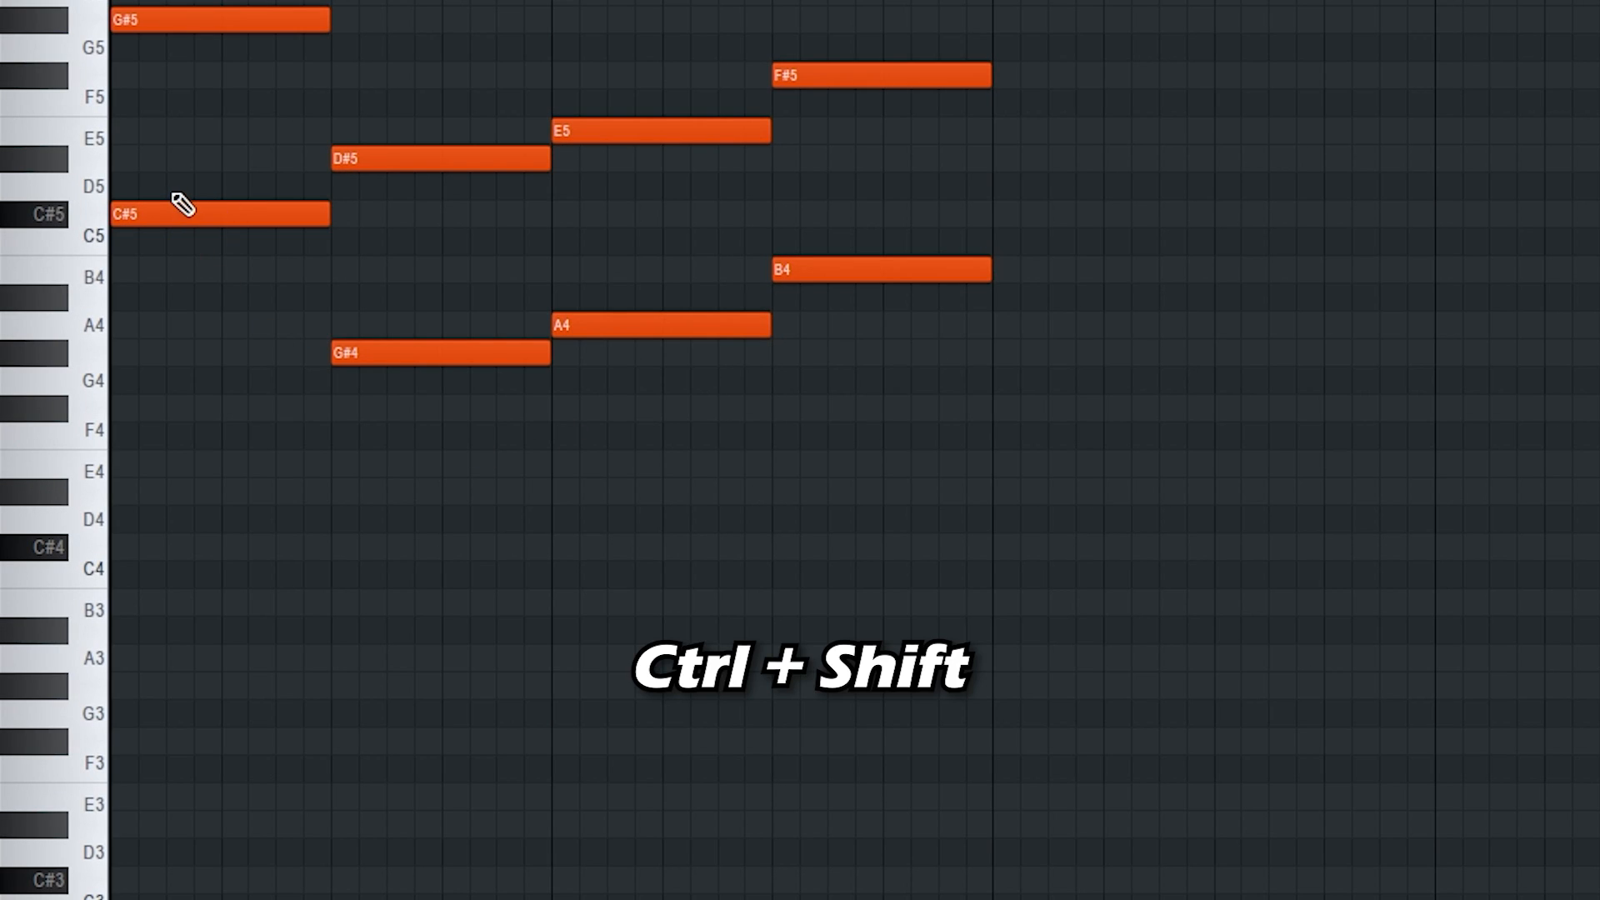
# Duplicate the root notes C#5, G#4, A4 and B4 one octave lower as a bass layer and play back the progression
pyautogui.moveTo(173, 195); pyautogui.dragTo(248, 275)
pyautogui.moveTo(368, 311); pyautogui.dragTo(399, 393)
pyautogui.moveTo(675, 256); pyautogui.dragTo(686, 342)
pyautogui.moveTo(851, 145); pyautogui.dragTo(877, 340)
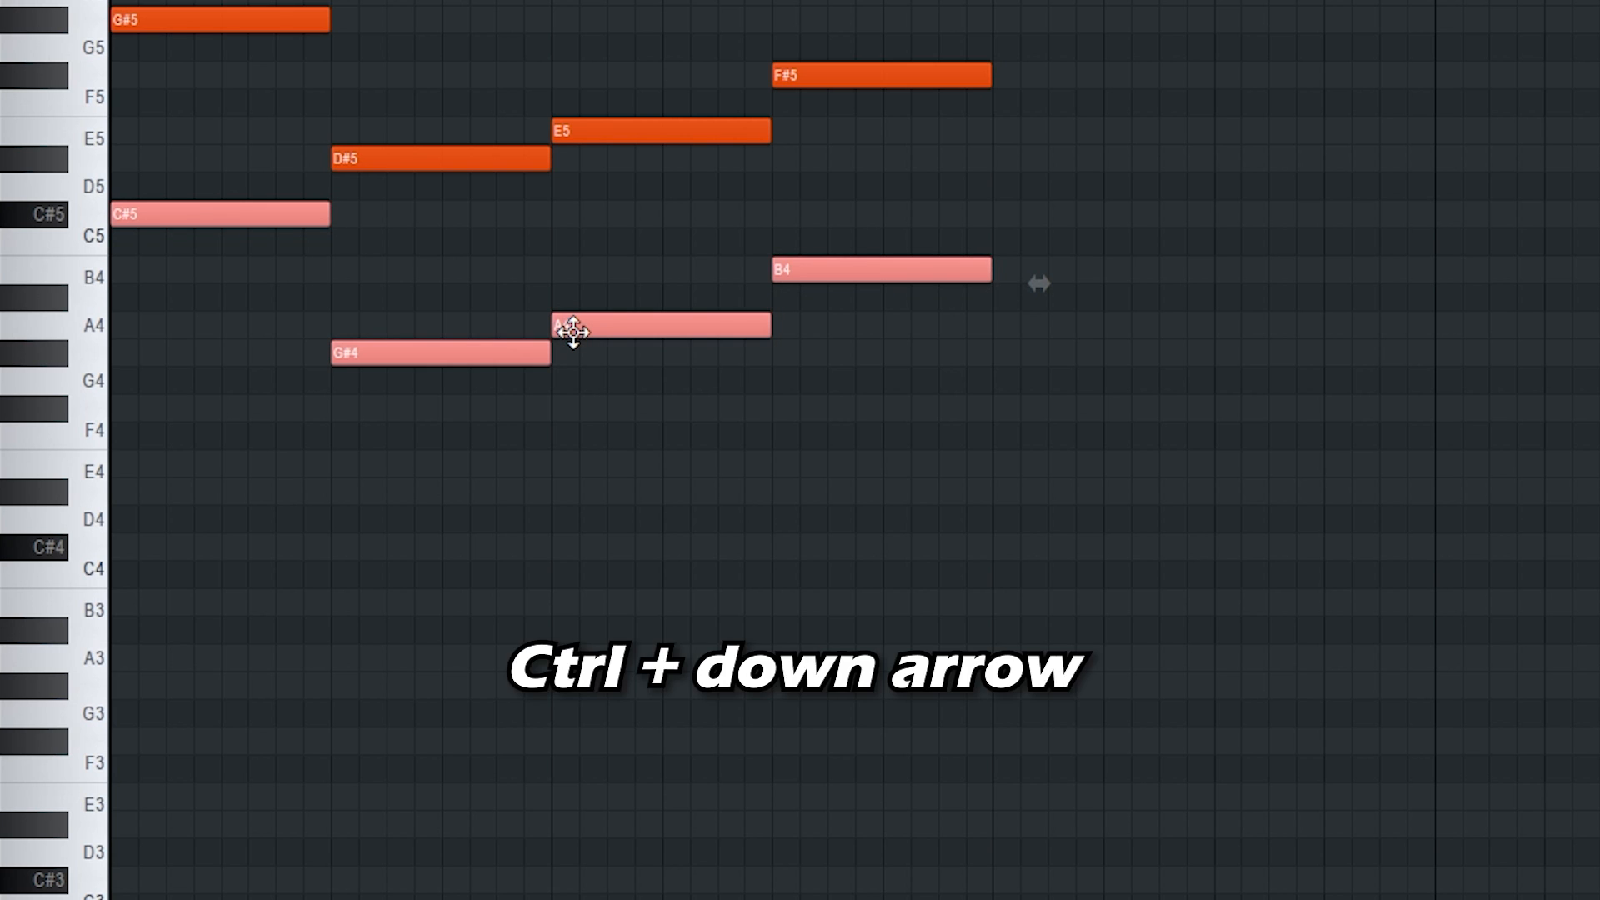
pyautogui.hotkey('ctrl', 'Down')
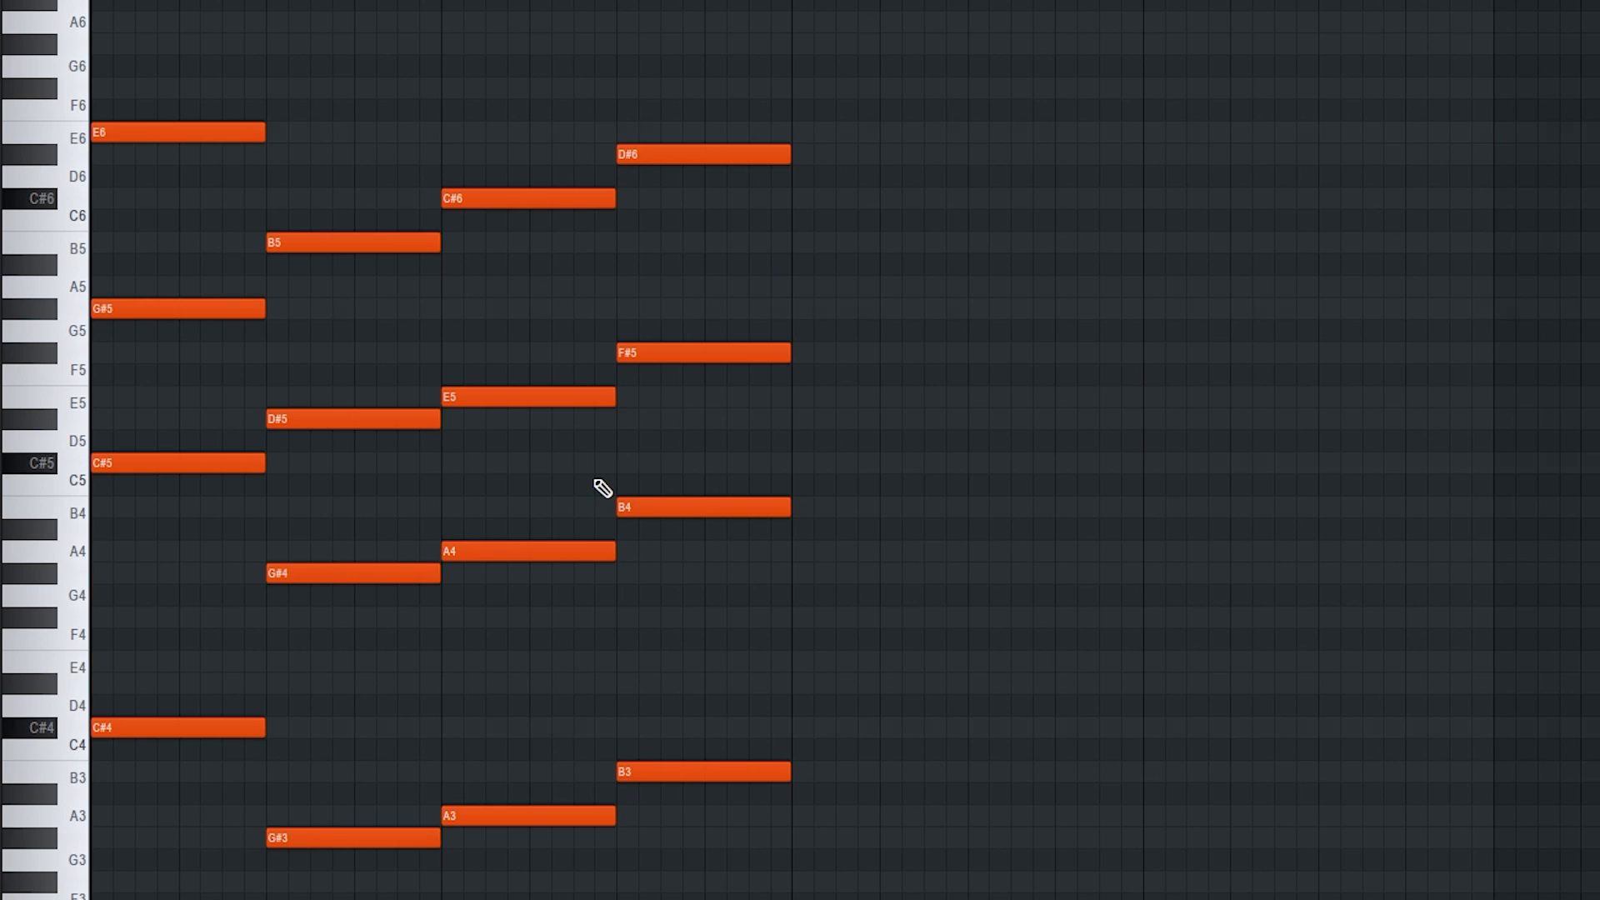
pyautogui.press('space')
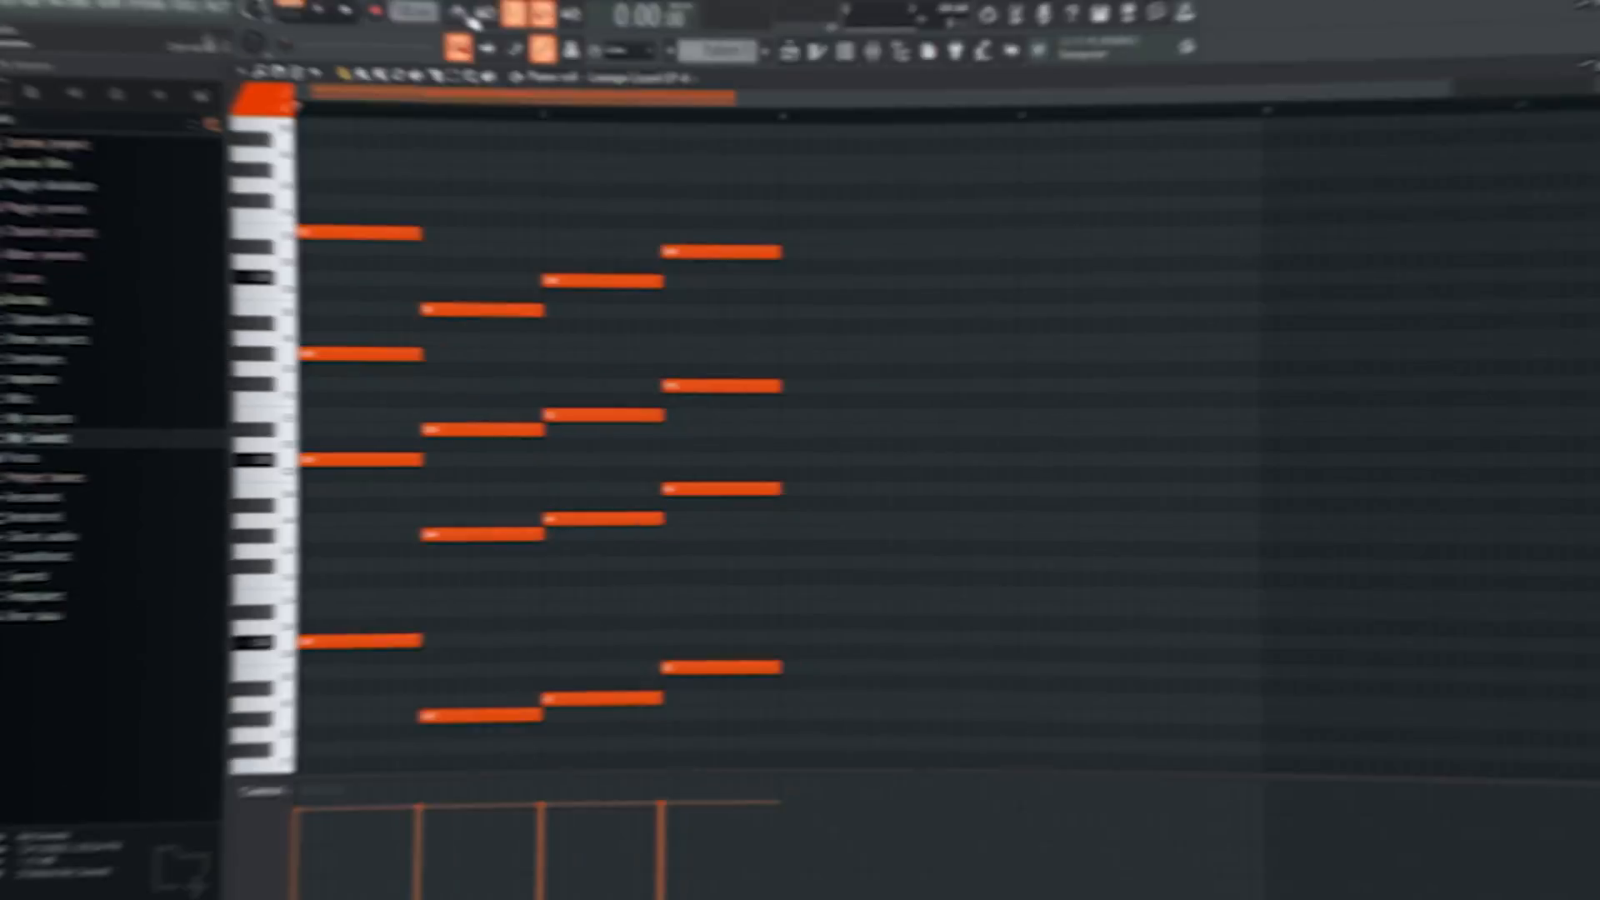
pyautogui.scroll(-5, 494, 446)
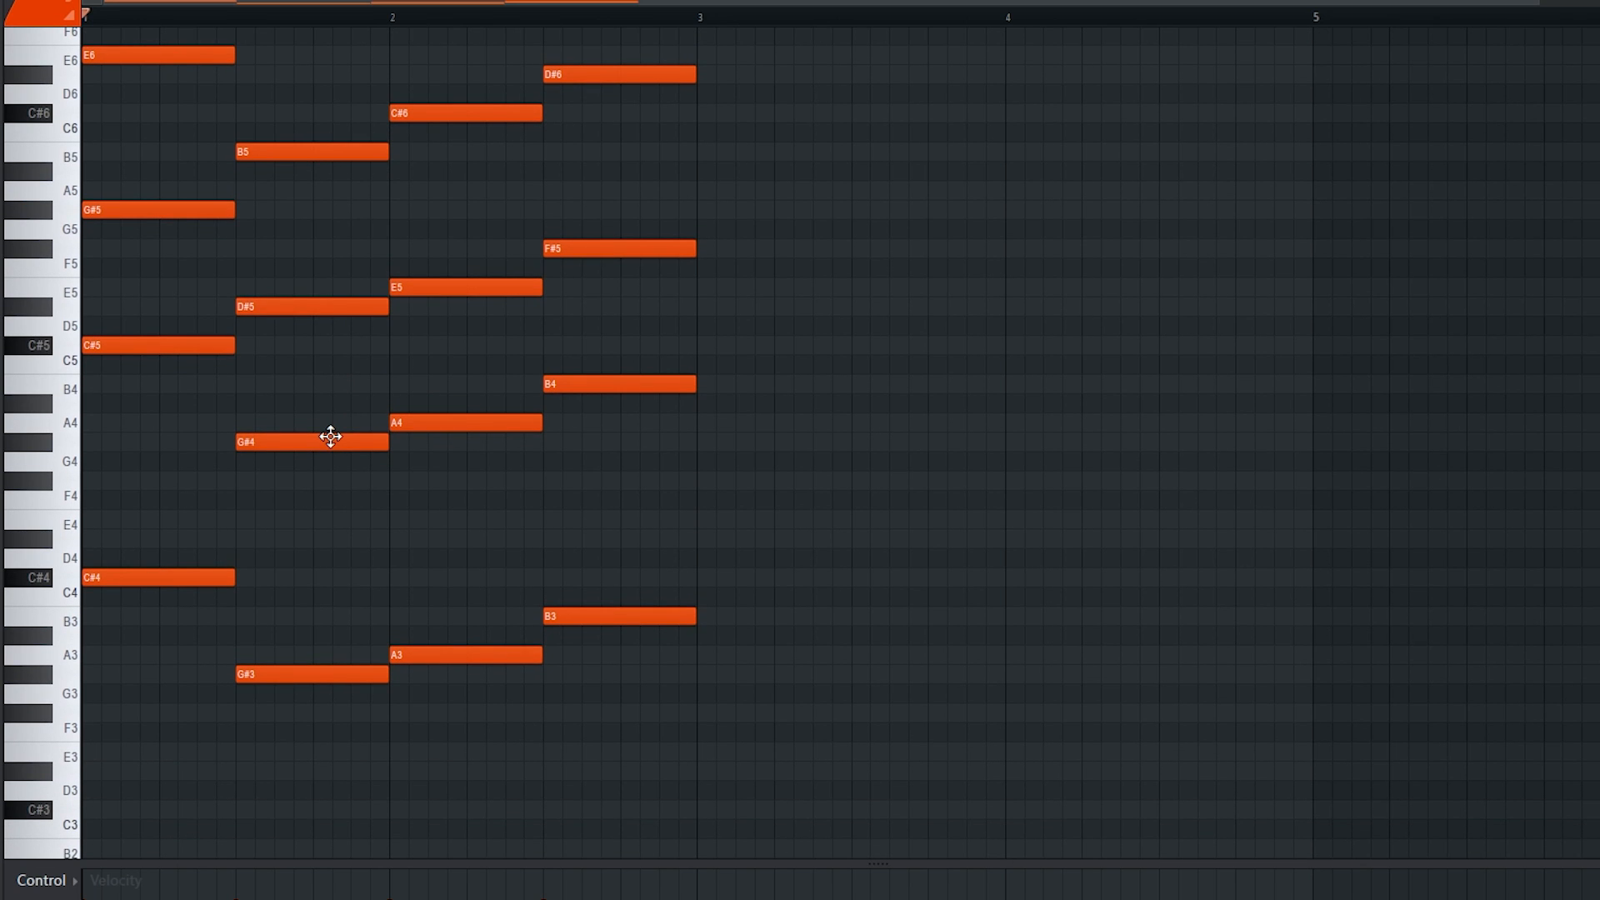
pyautogui.scroll(5, 334, 438)
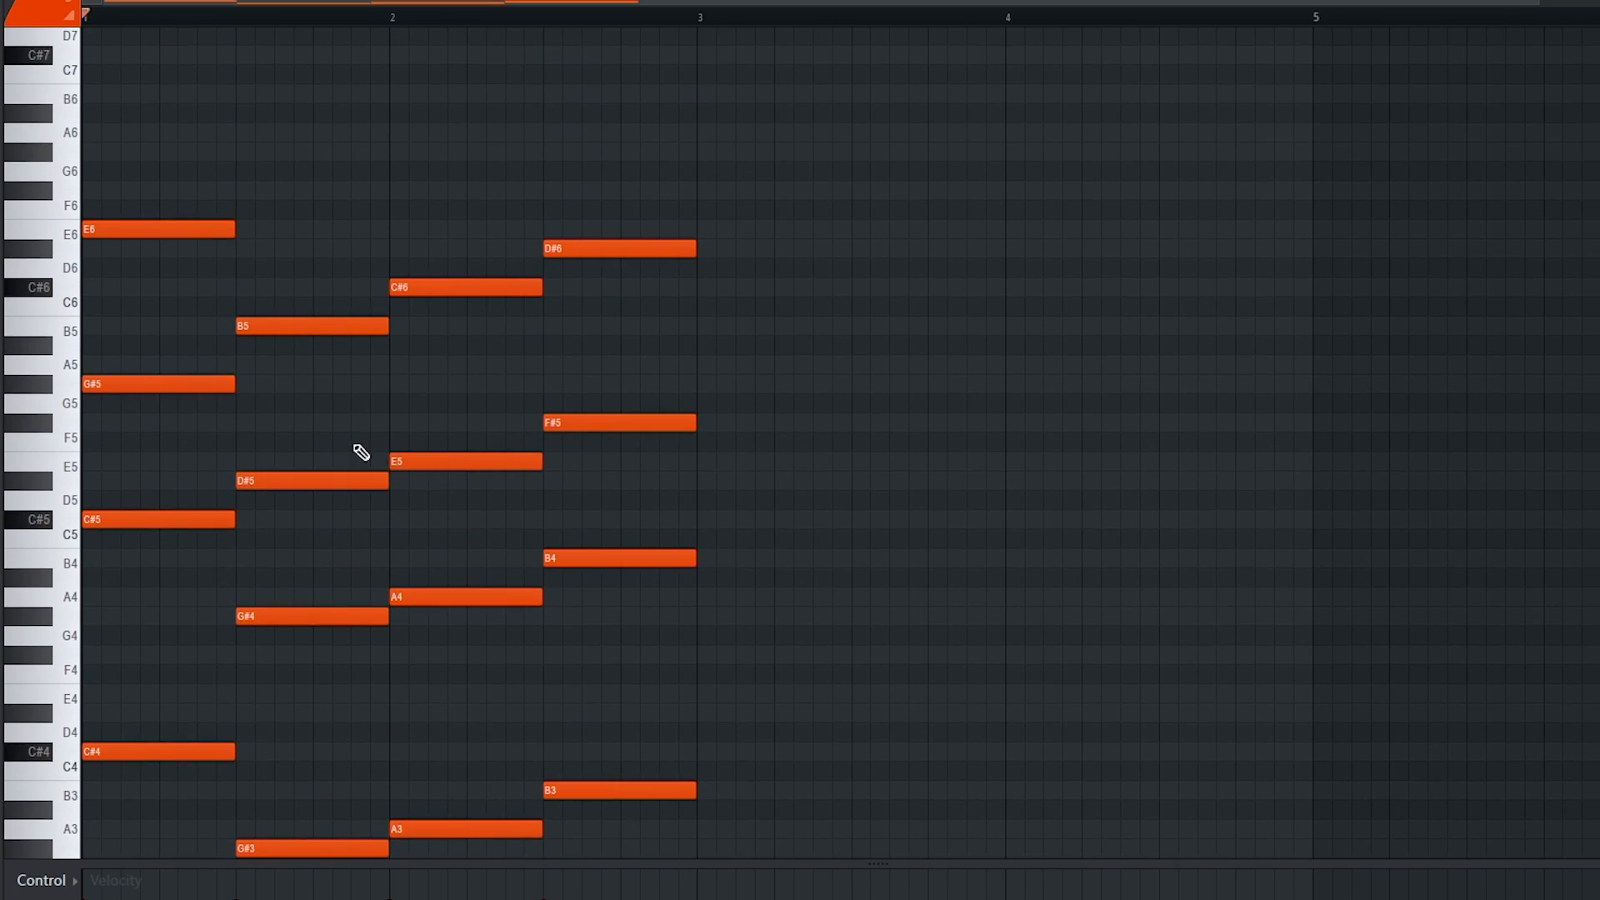
pyautogui.press('space')
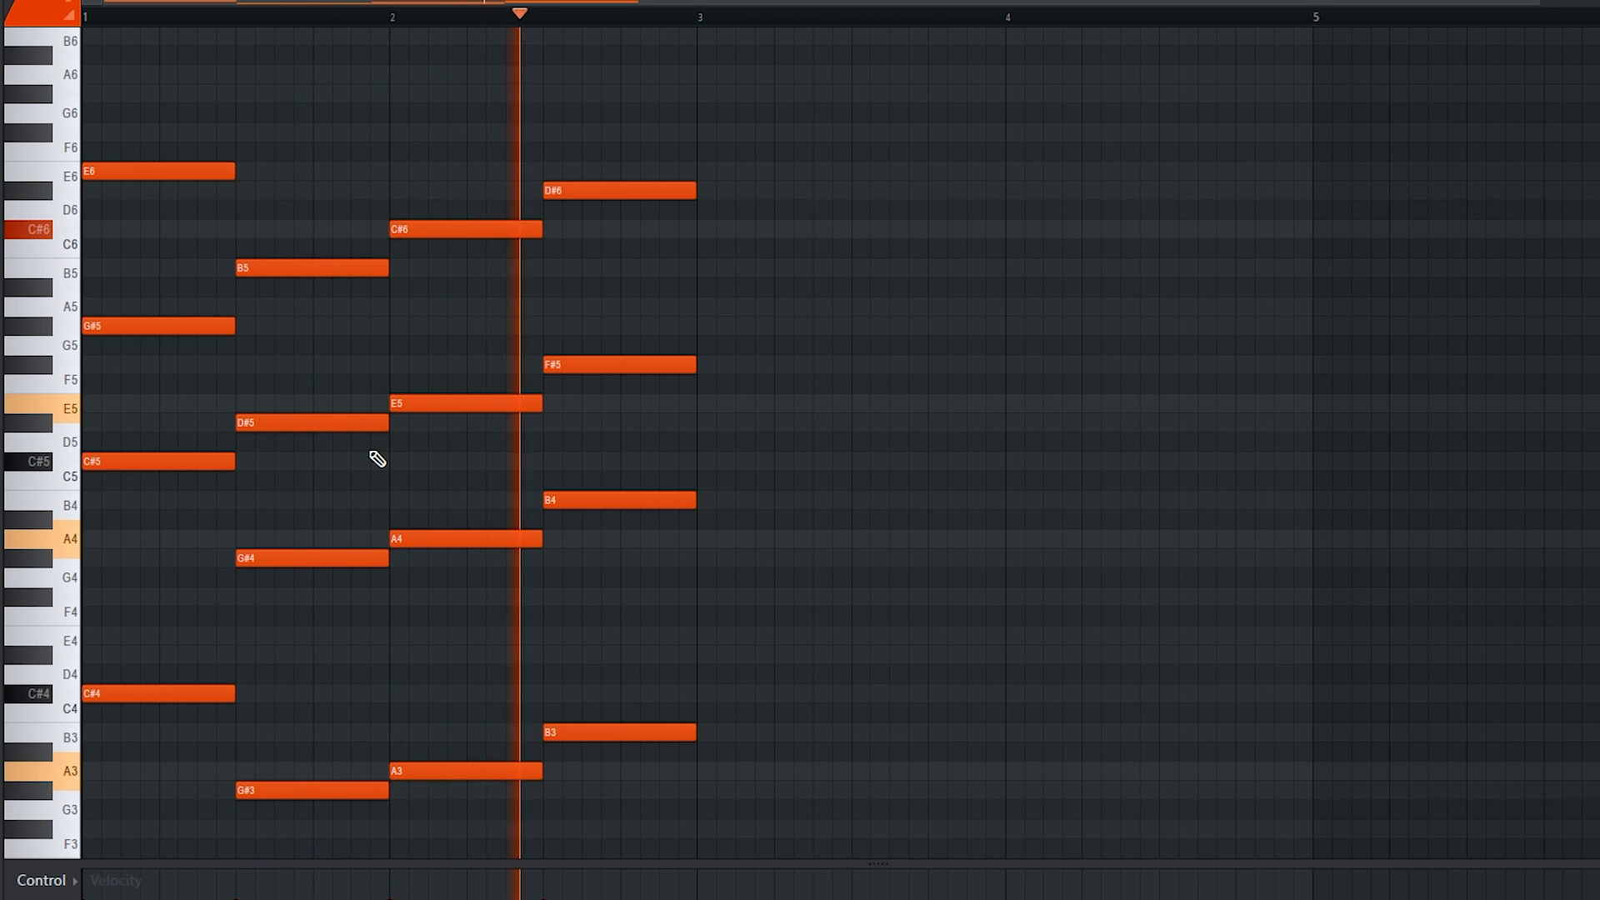
pyautogui.press('space')
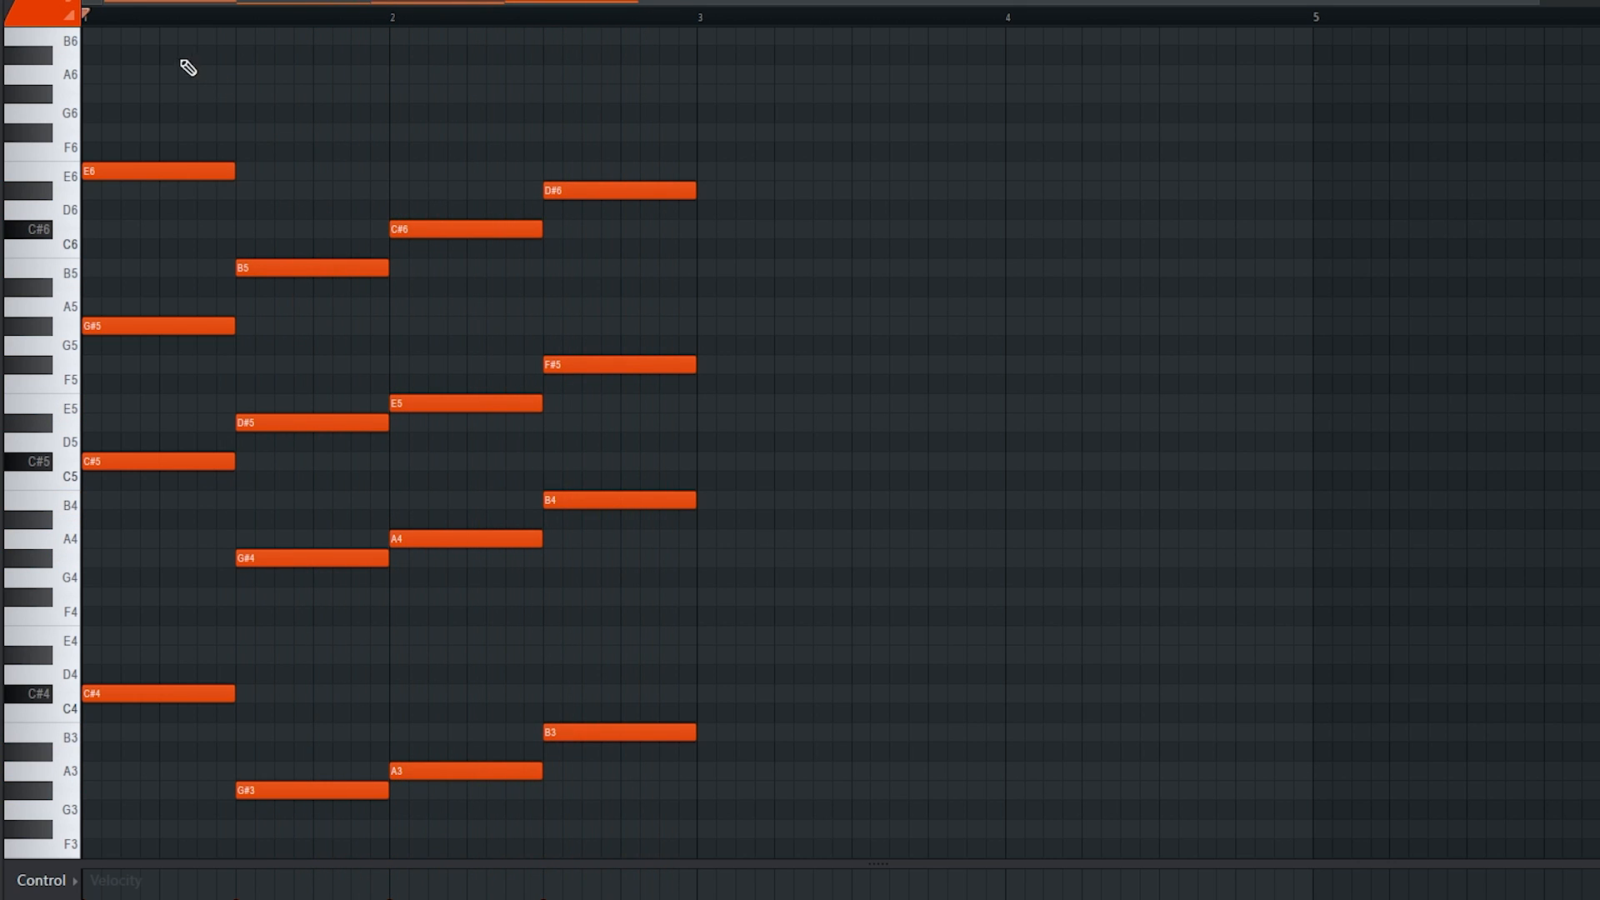
# Start the second chord two grid steps later while keeping its end at bar 2, and extend the first chord to meet it
pyautogui.moveTo(146, 85); pyautogui.dragTo(106, 779)
pyautogui.scroll(-2, 276, 846)
pyautogui.moveTo(311, 780); pyautogui.dragTo(310, 95)
pyautogui.scroll(3, 298, 295)
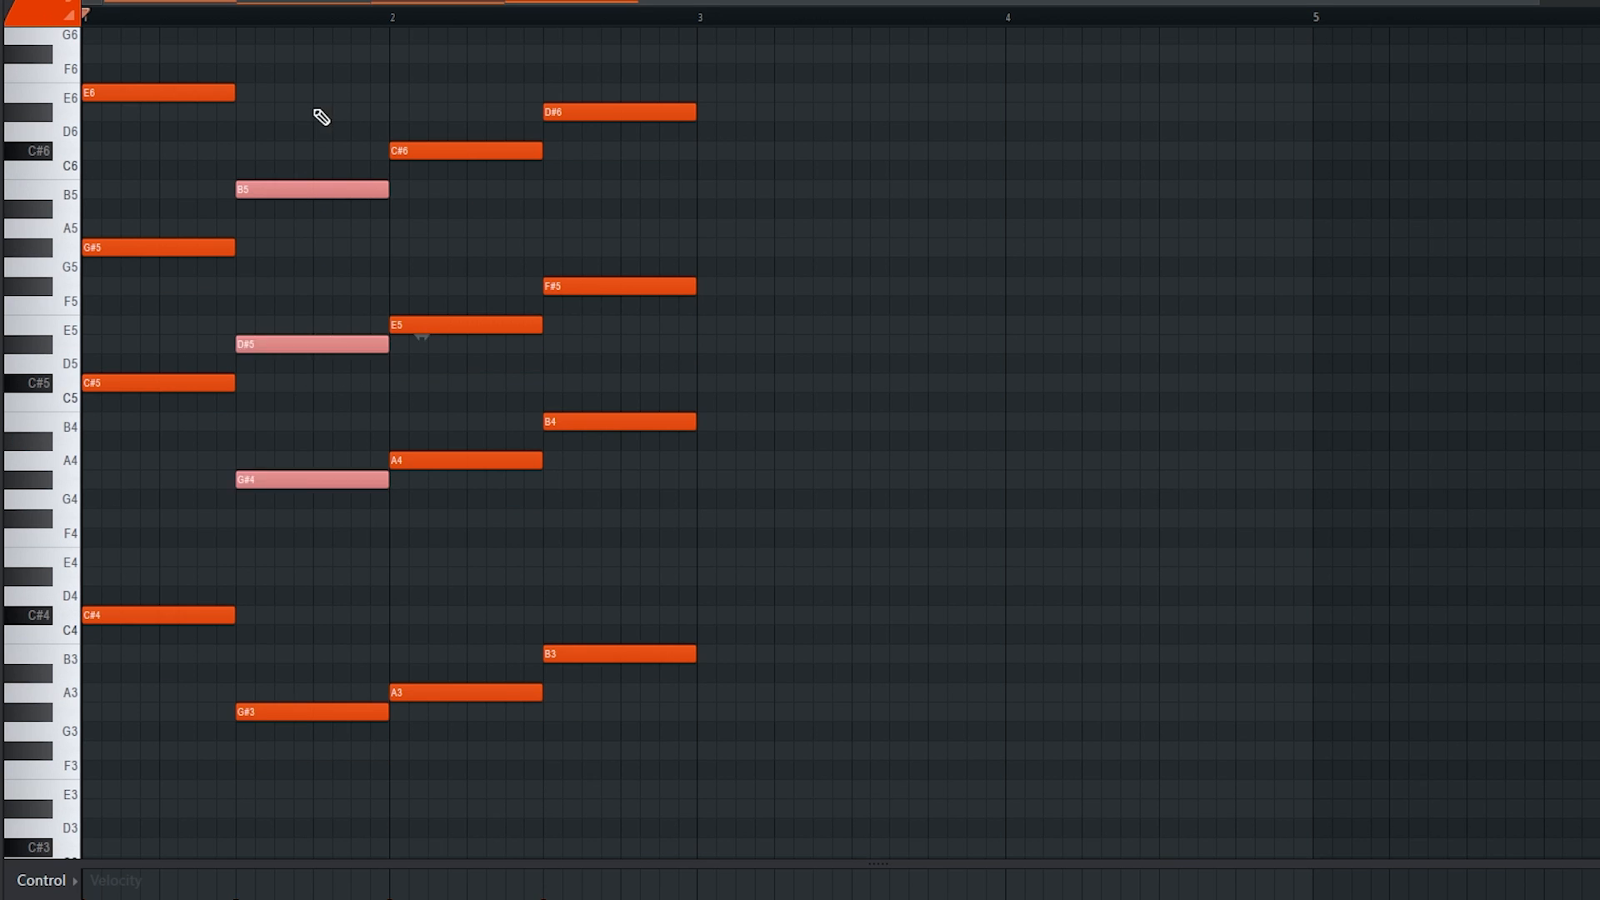
pyautogui.moveTo(305, 123); pyautogui.dragTo(285, 779)
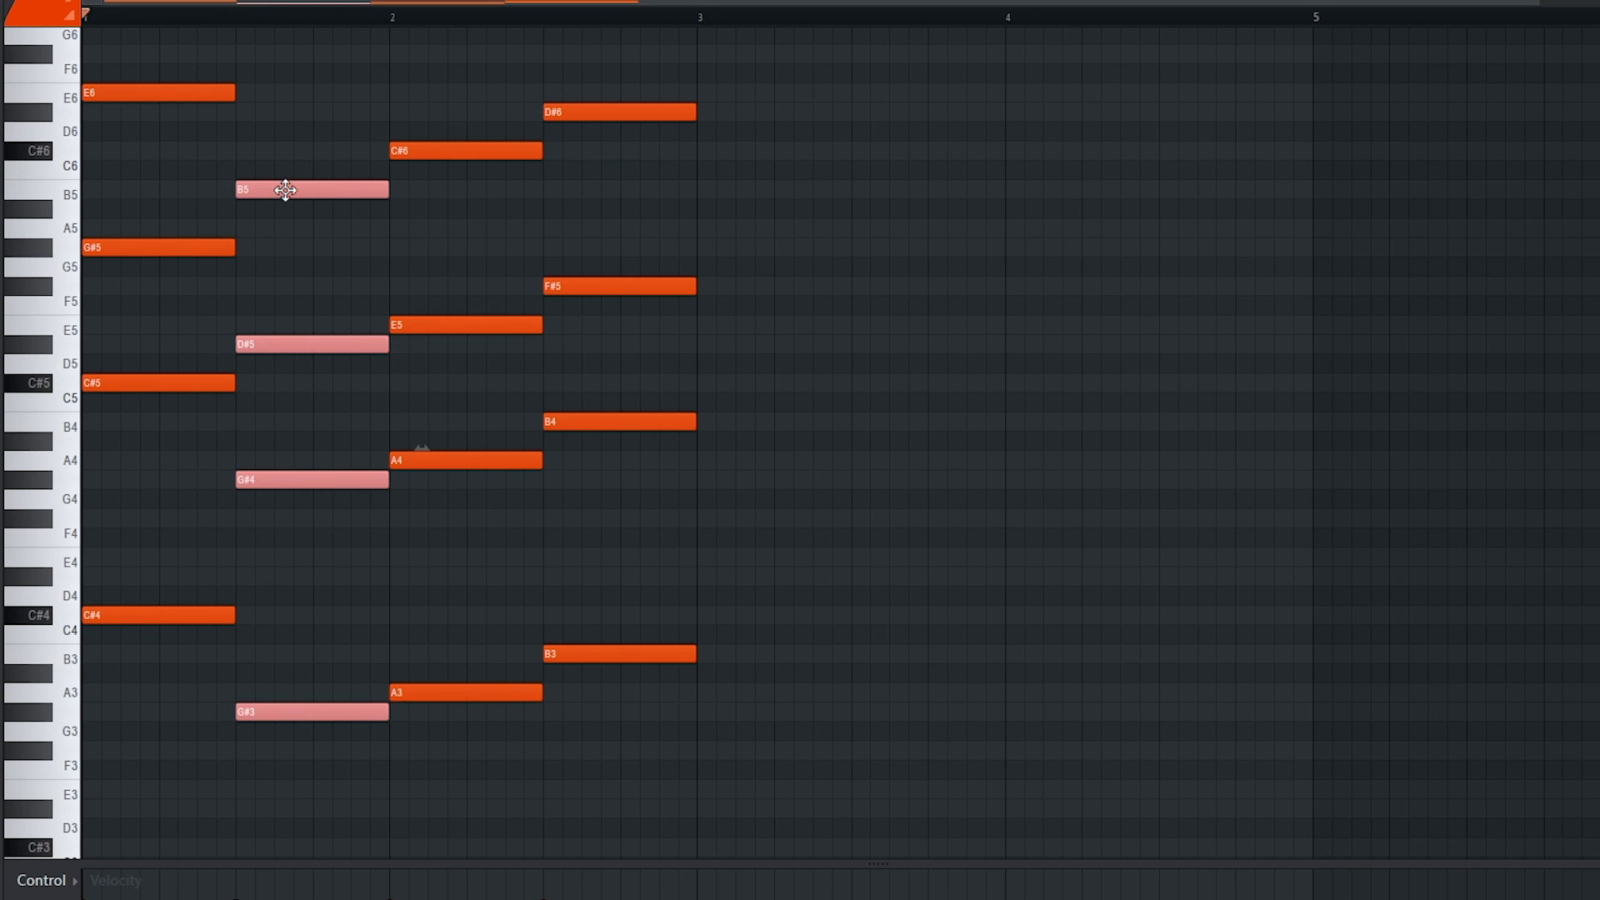
pyautogui.moveTo(285, 190); pyautogui.dragTo(317, 194)
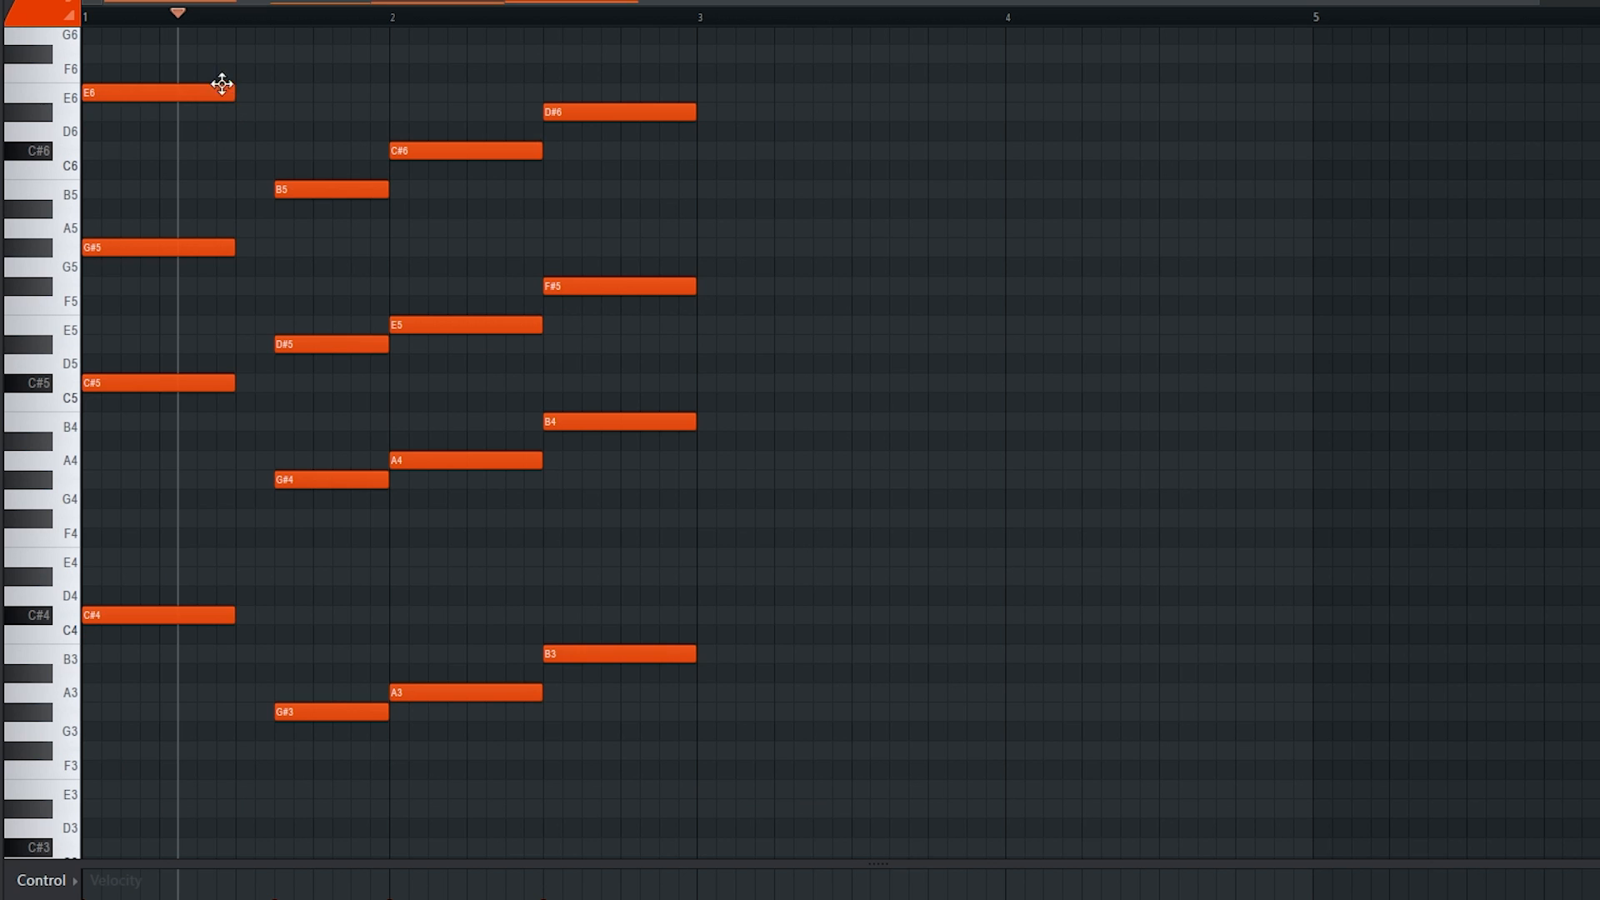
pyautogui.moveTo(222, 66); pyautogui.dragTo(274, 630)
# Start the fourth chord two grid steps later with its end kept at bar 3, and extend the third chord to meet it
pyautogui.moveTo(593, 89); pyautogui.dragTo(661, 730)
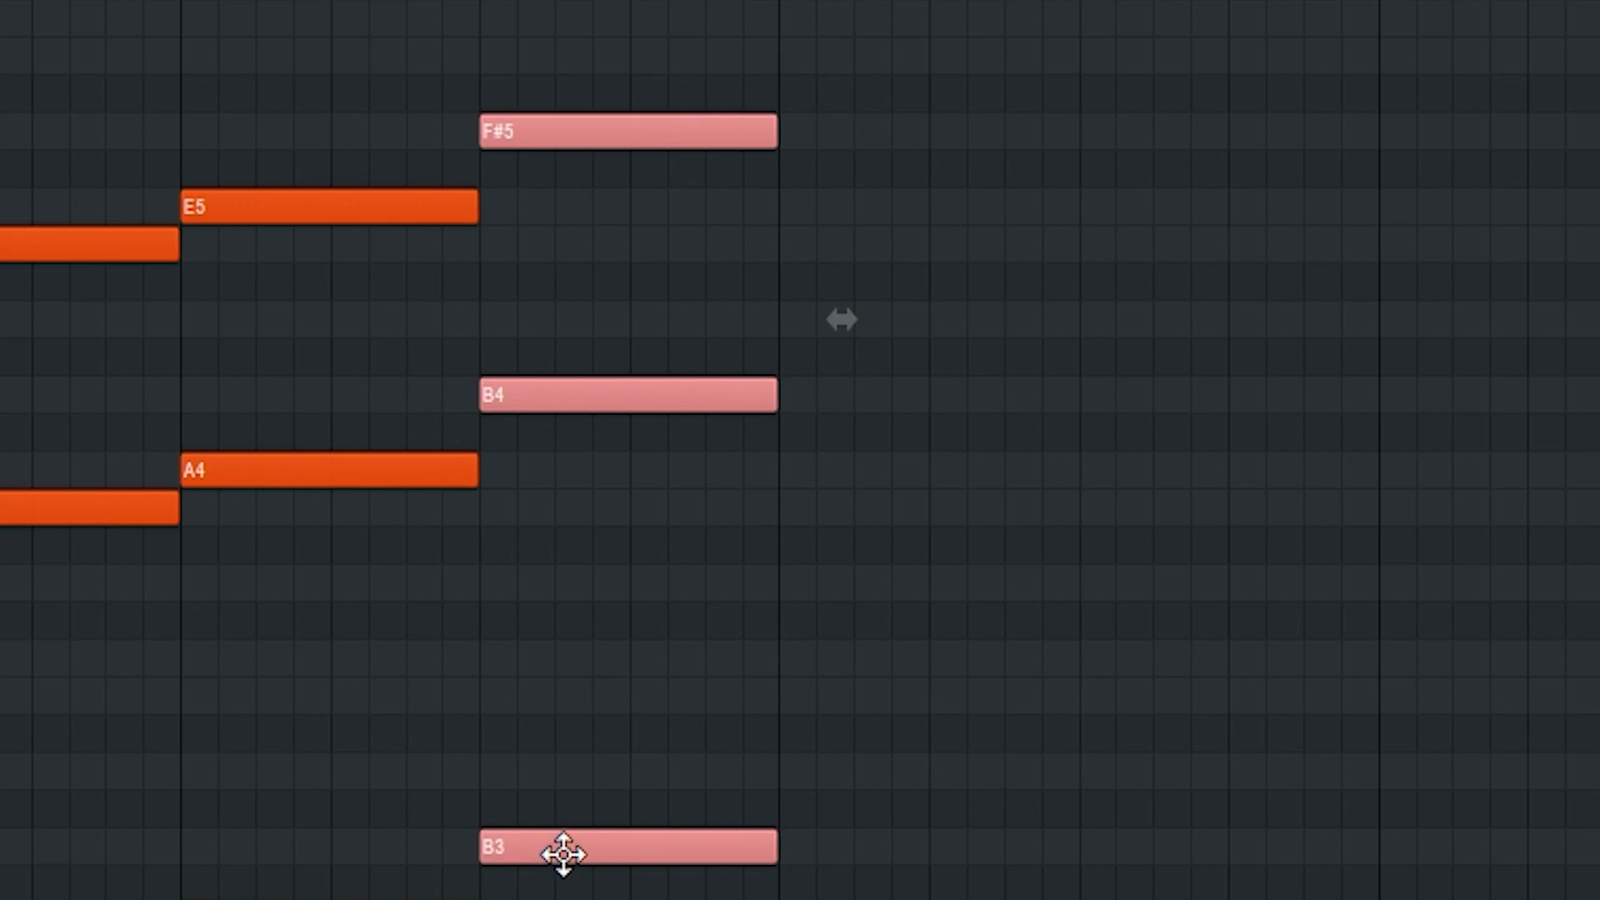
pyautogui.moveTo(585, 655); pyautogui.dragTo(646, 664)
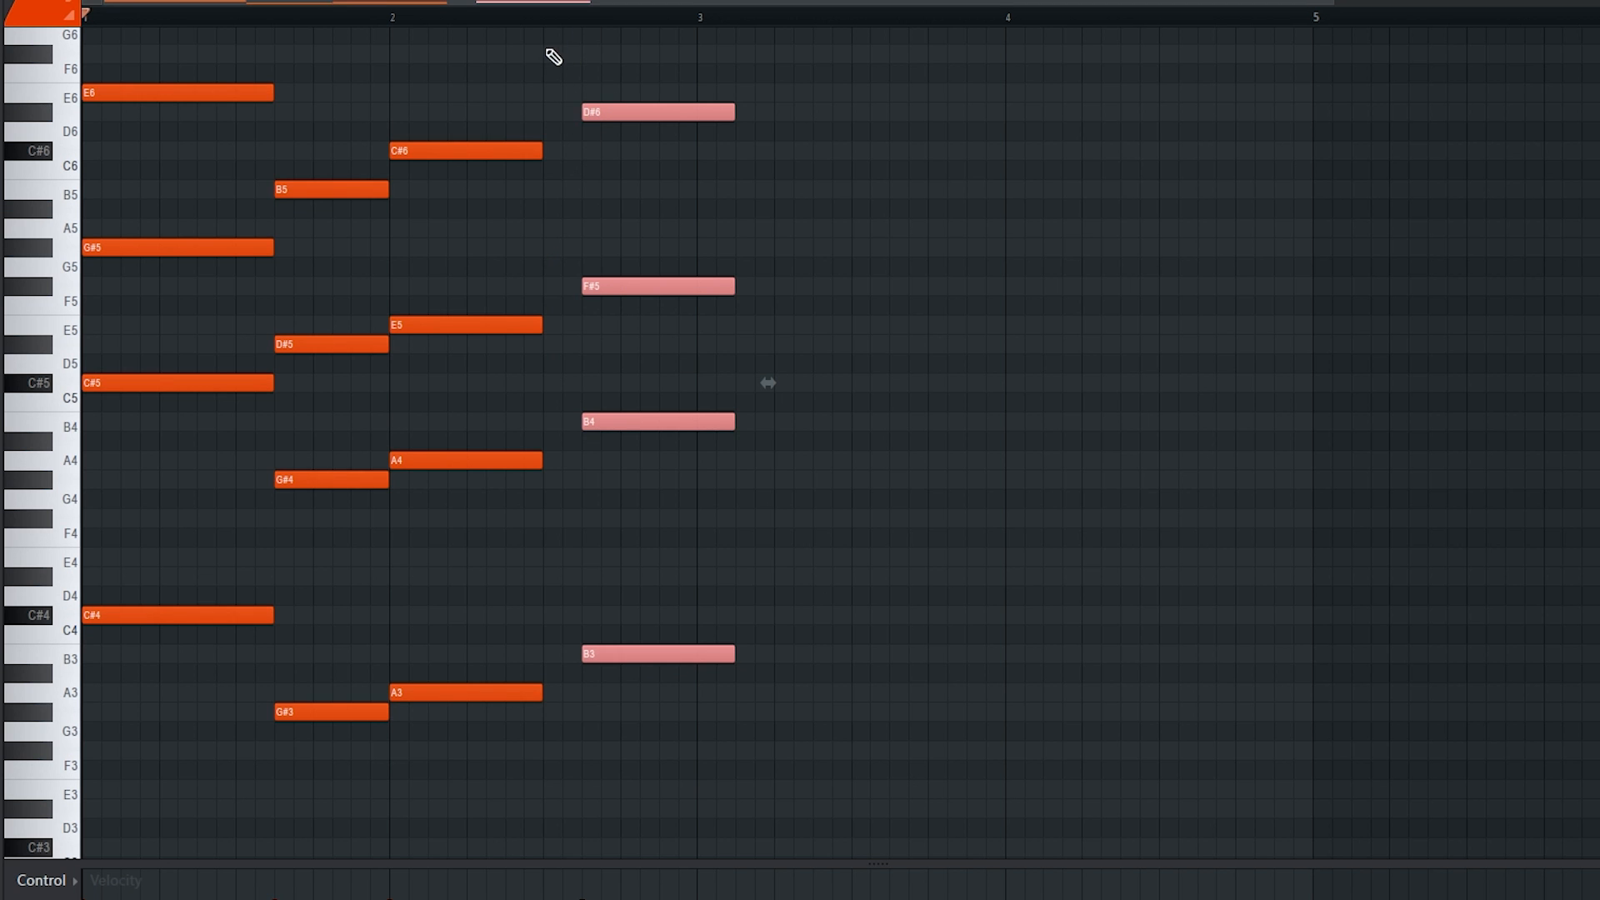
pyautogui.moveTo(726, 118); pyautogui.dragTo(695, 121)
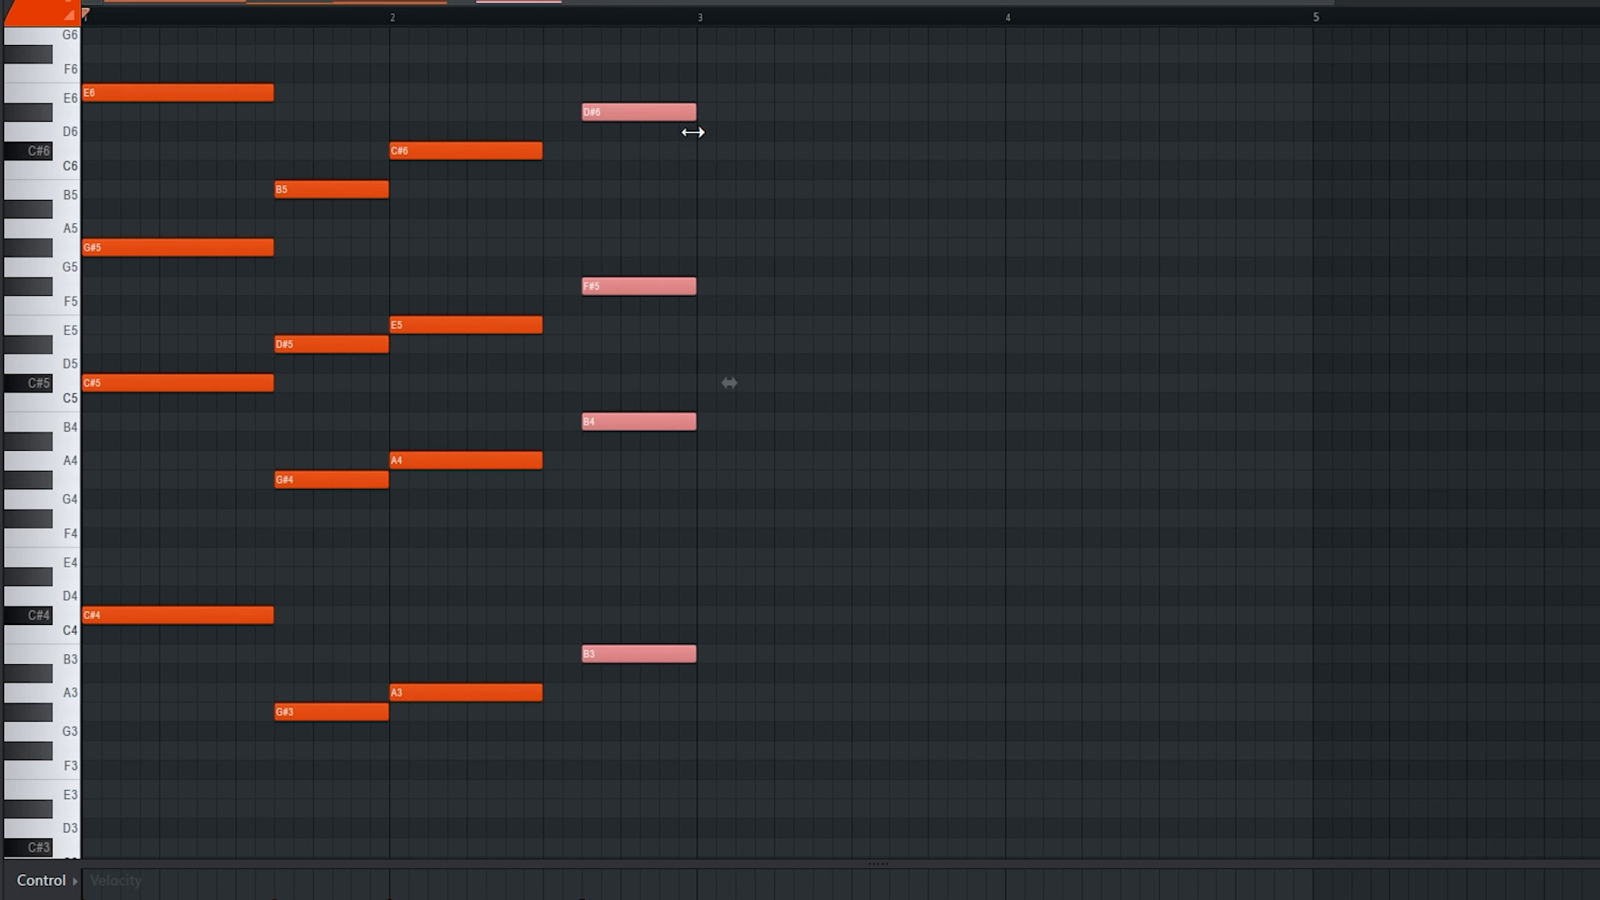
pyautogui.moveTo(505, 107); pyautogui.dragTo(572, 696)
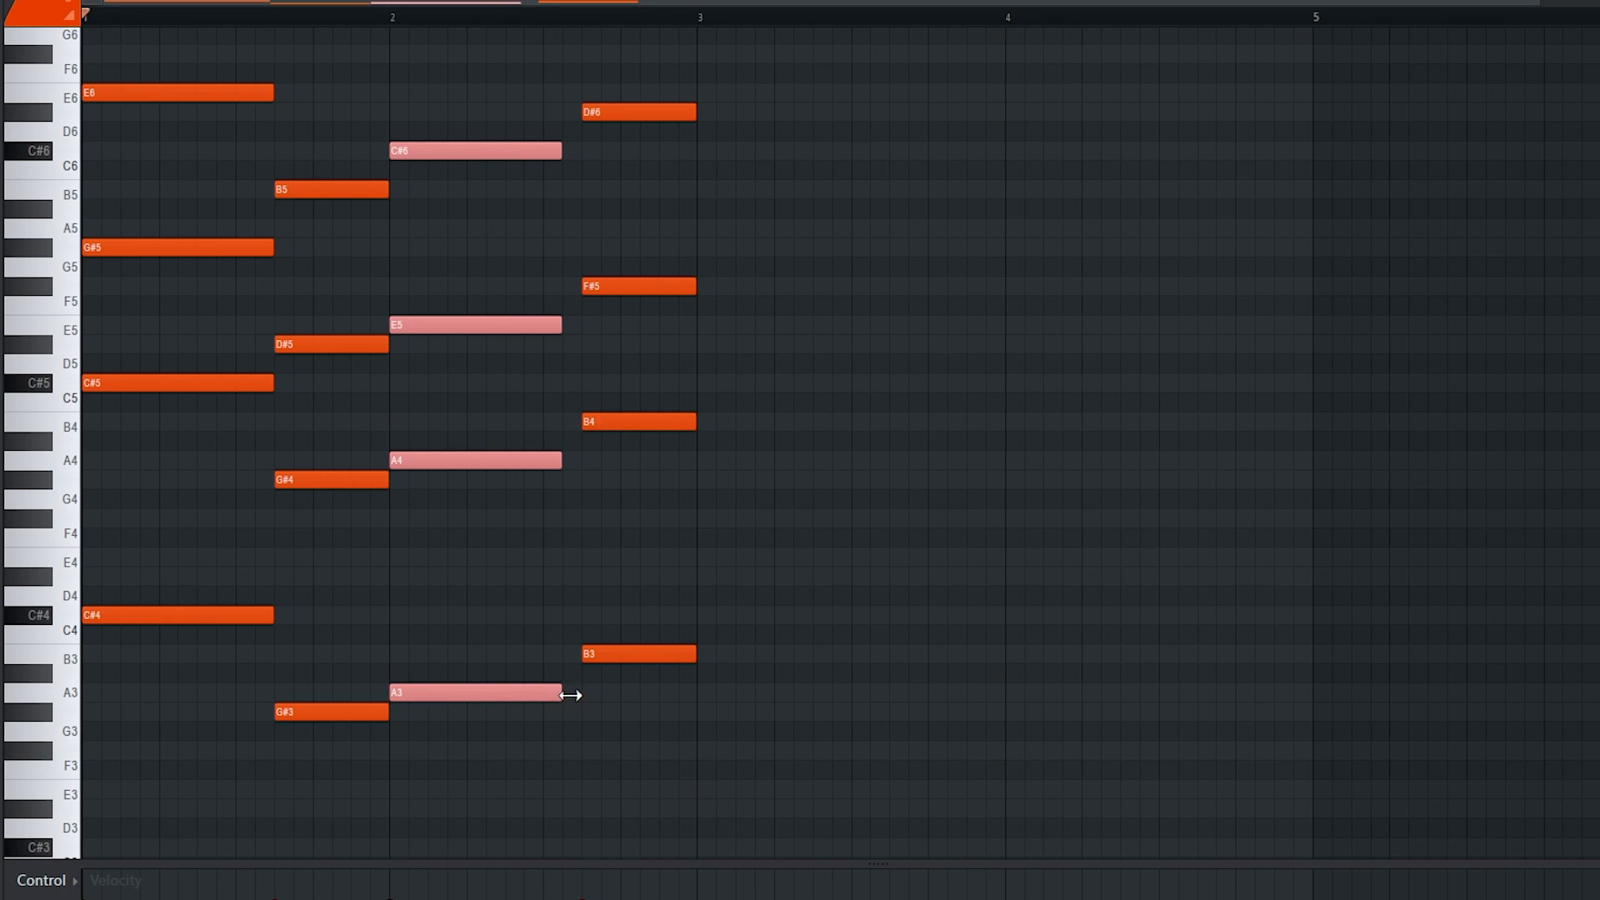
pyautogui.press('space')
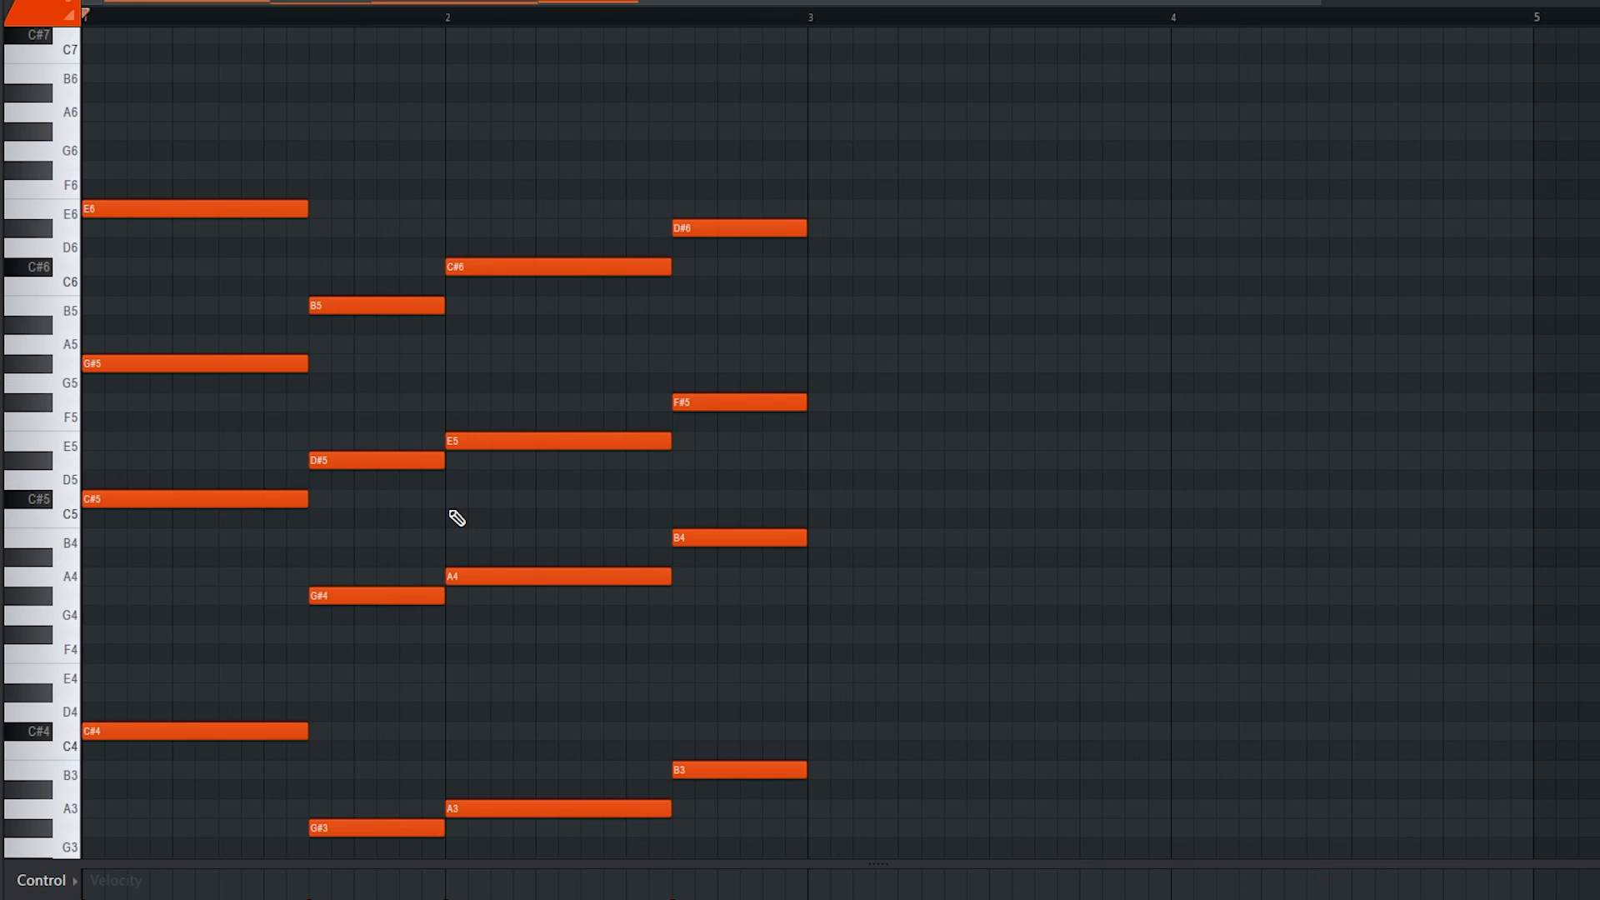
# Apply a light strum to all chords with the Strumizer, slightly raising the start time strength with Preserve end enabled
pyautogui.scroll(5, 436, 489)
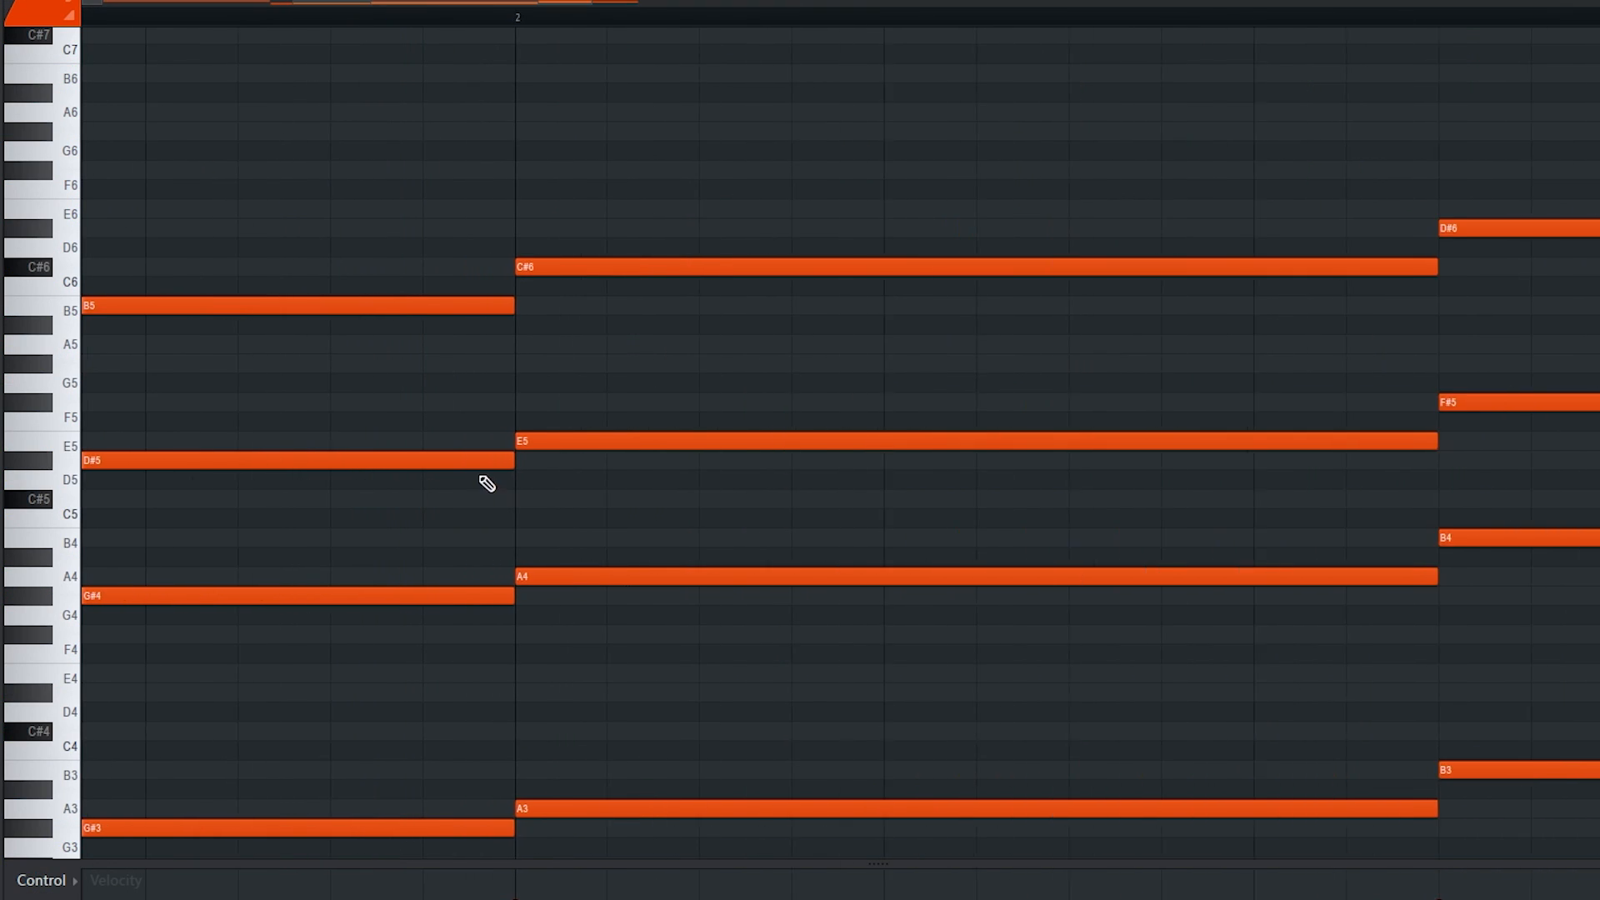
pyautogui.scroll(-2, 486, 482)
pyautogui.hotkey('alt', 's')
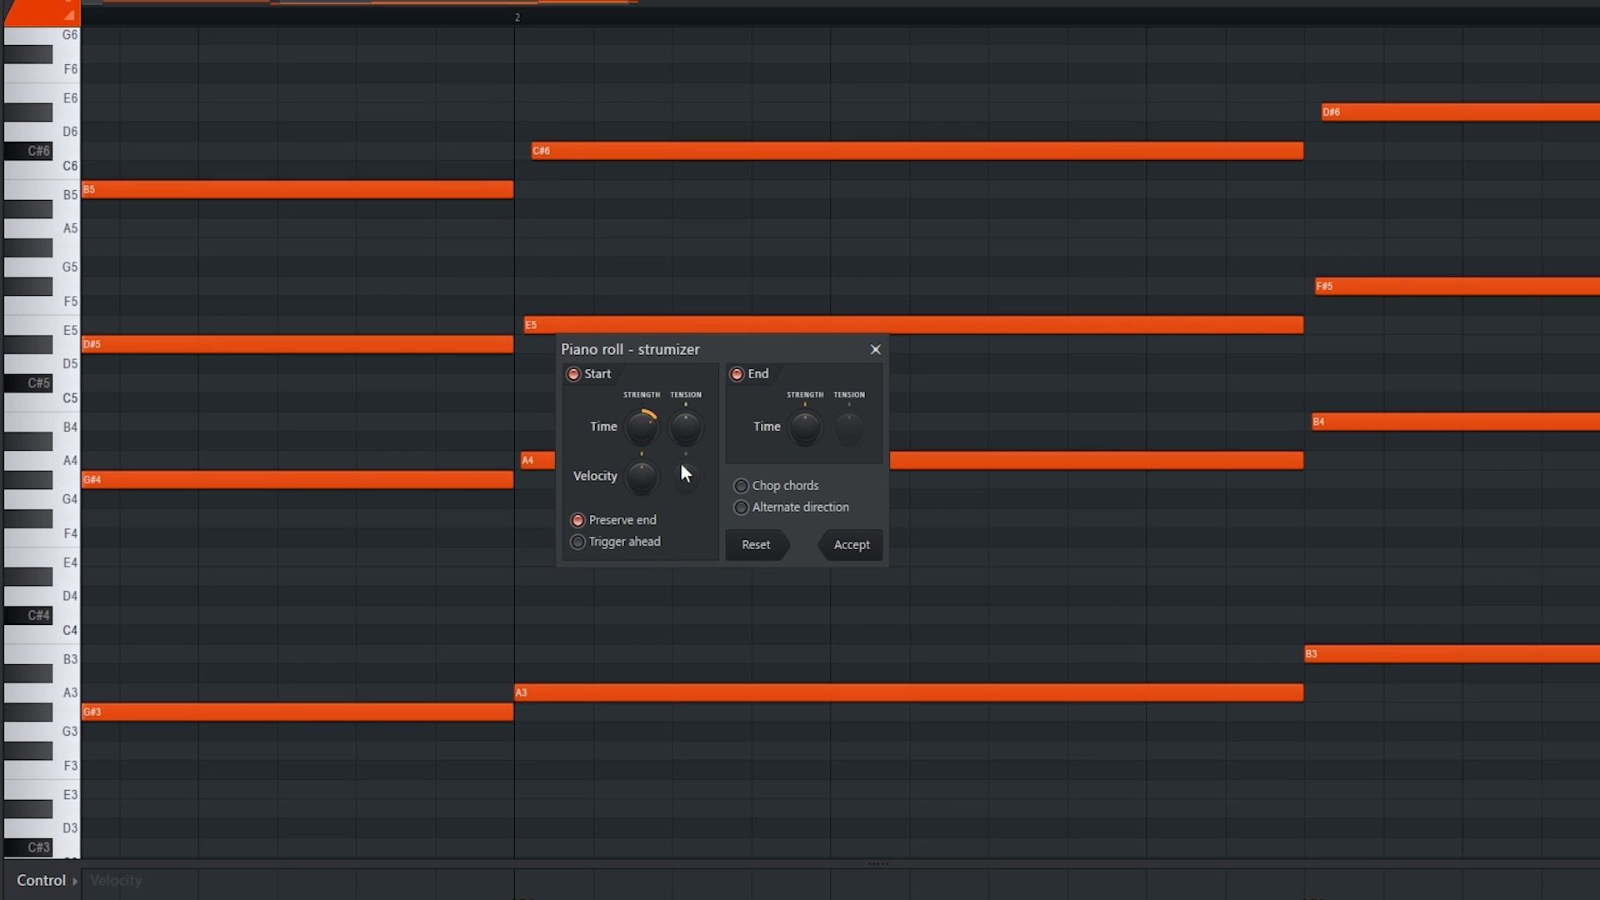
pyautogui.moveTo(643, 427)
pyautogui.mouseDown()
pyautogui.moveTo(643, 450)
pyautogui.moveTo(641, 410)
pyautogui.mouseUp()
pyautogui.click(866, 546)
pyautogui.scroll(-4, 538, 546)
pyautogui.scroll(1, 533, 547)
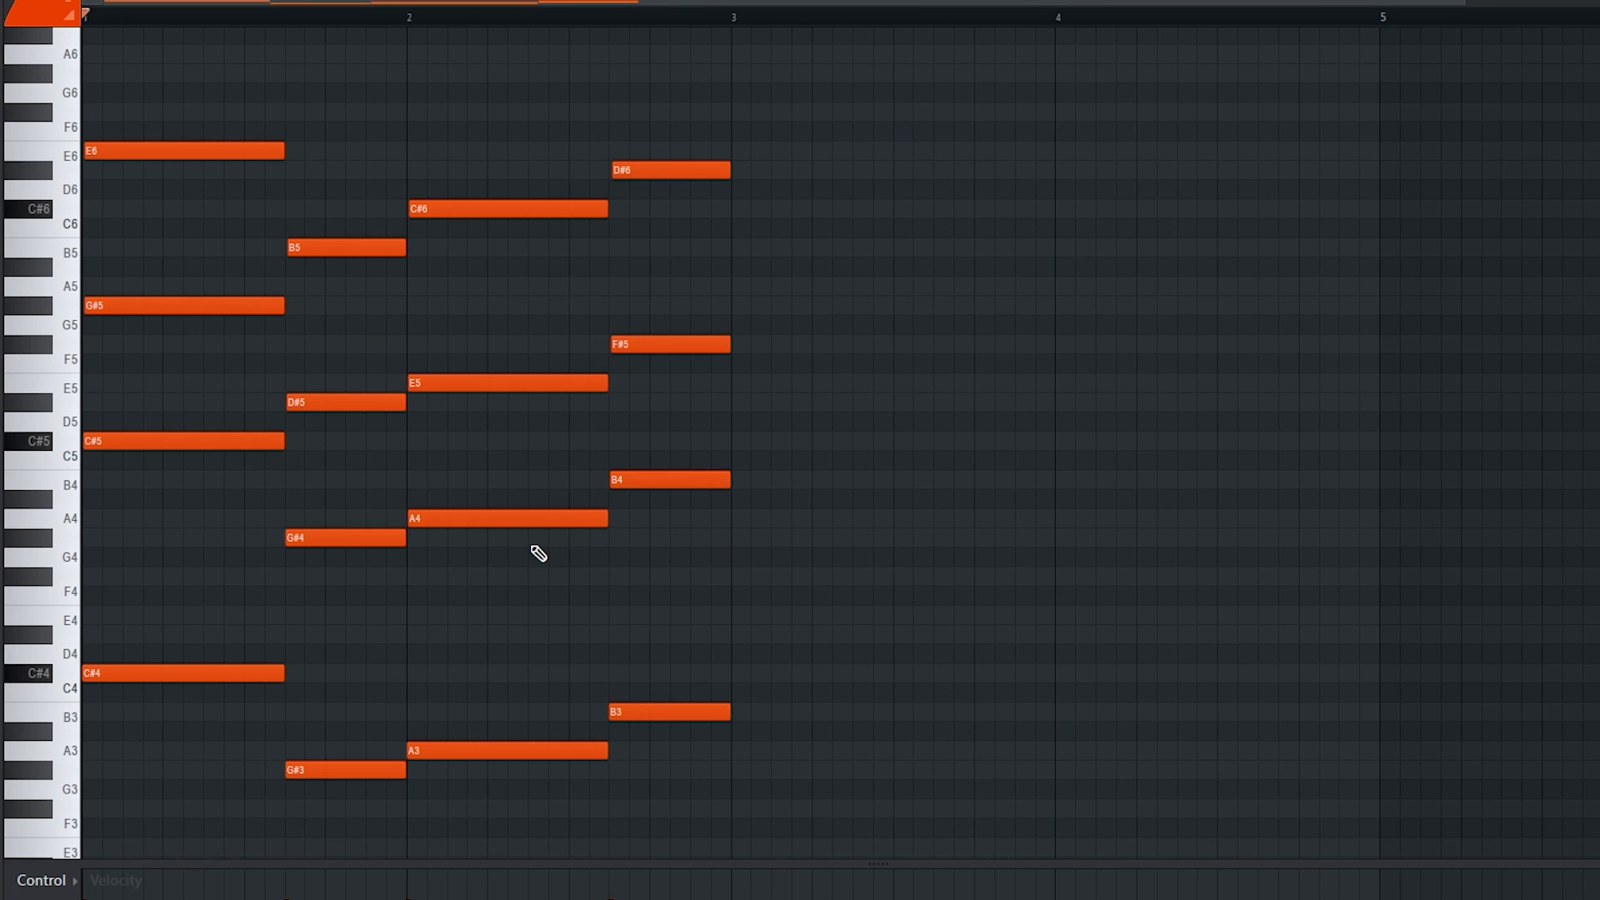
# Randomize the velocity levels of all notes by a moderate amount with Bipolar enabled
pyautogui.hotkey('alt', 'r')
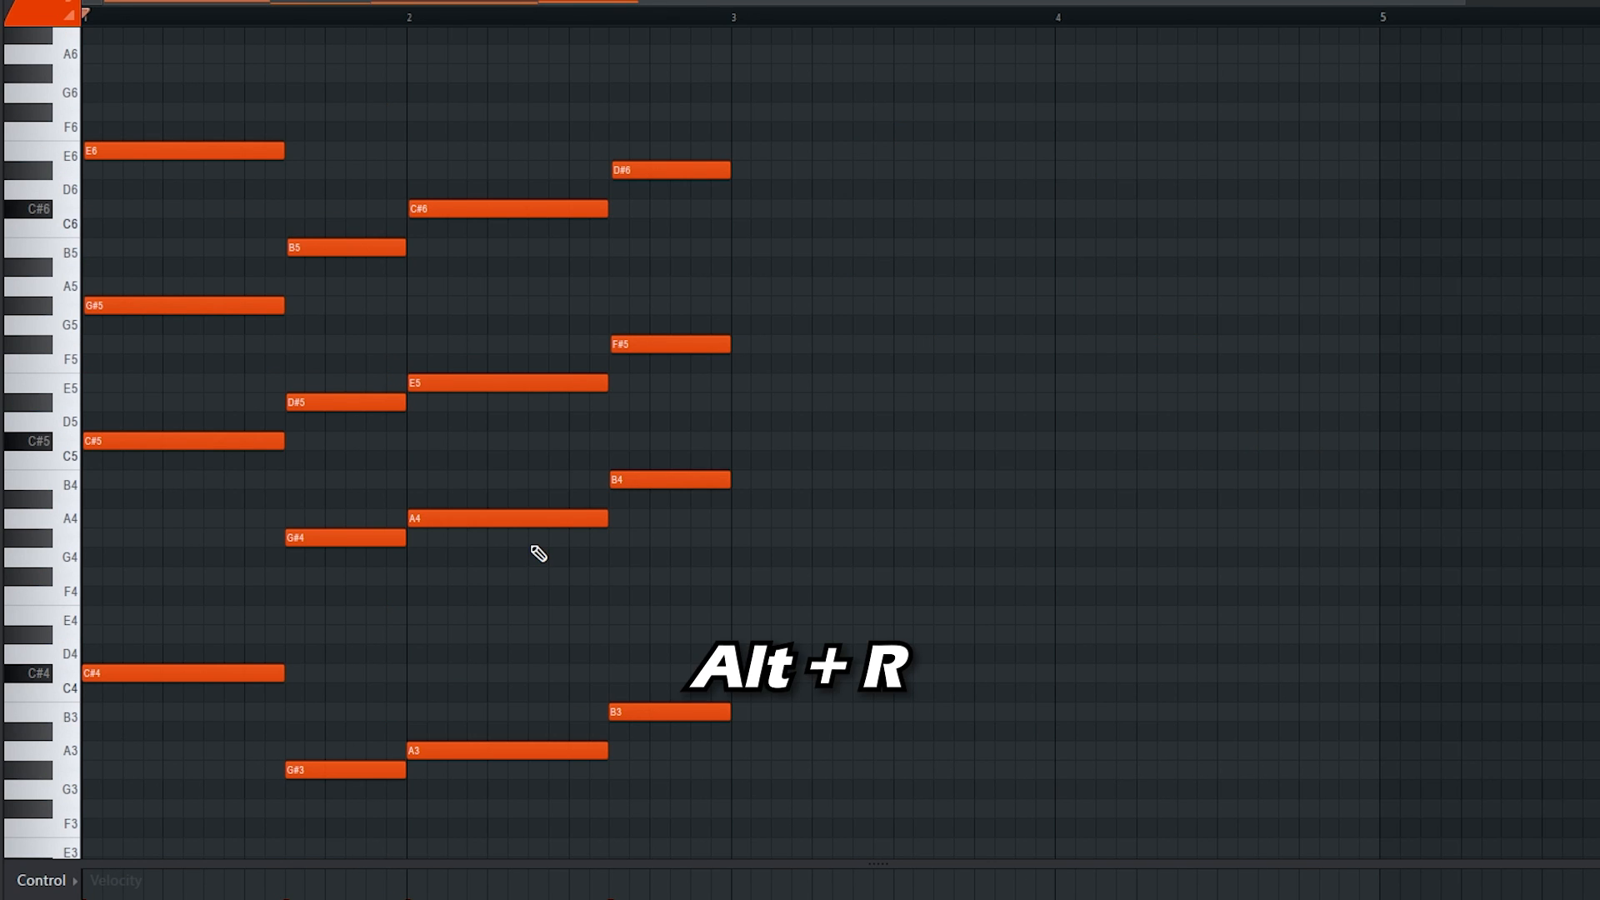
pyautogui.moveTo(683, 554); pyautogui.dragTo(682, 570)
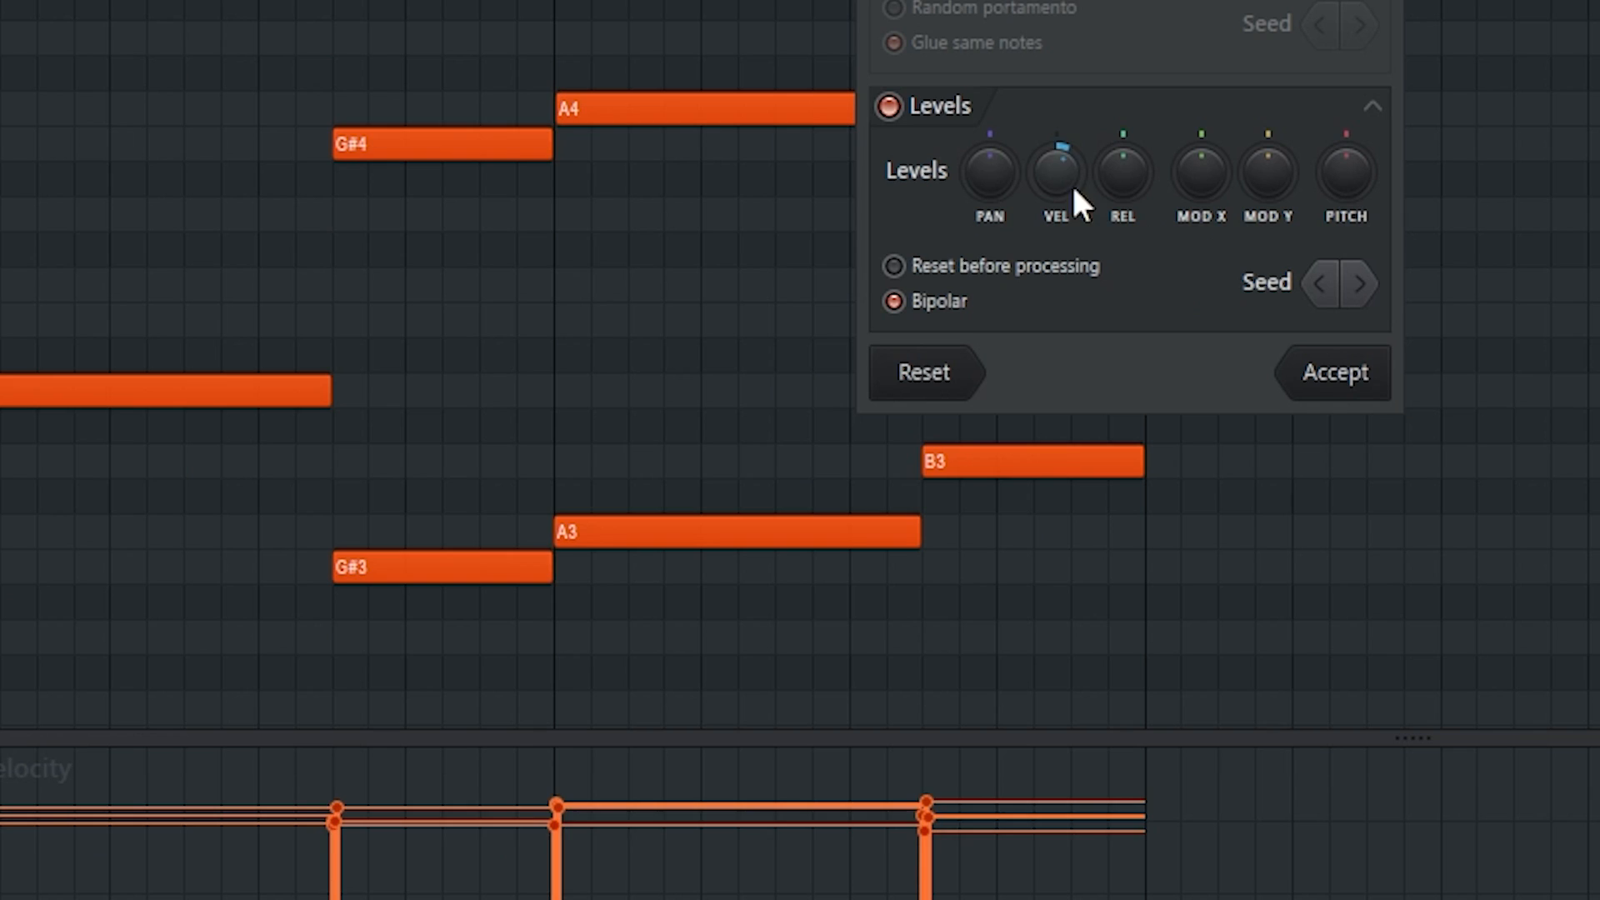
pyautogui.moveTo(692, 560); pyautogui.dragTo(692, 546)
pyautogui.moveTo(1057, 171); pyautogui.dragTo(1057, 187)
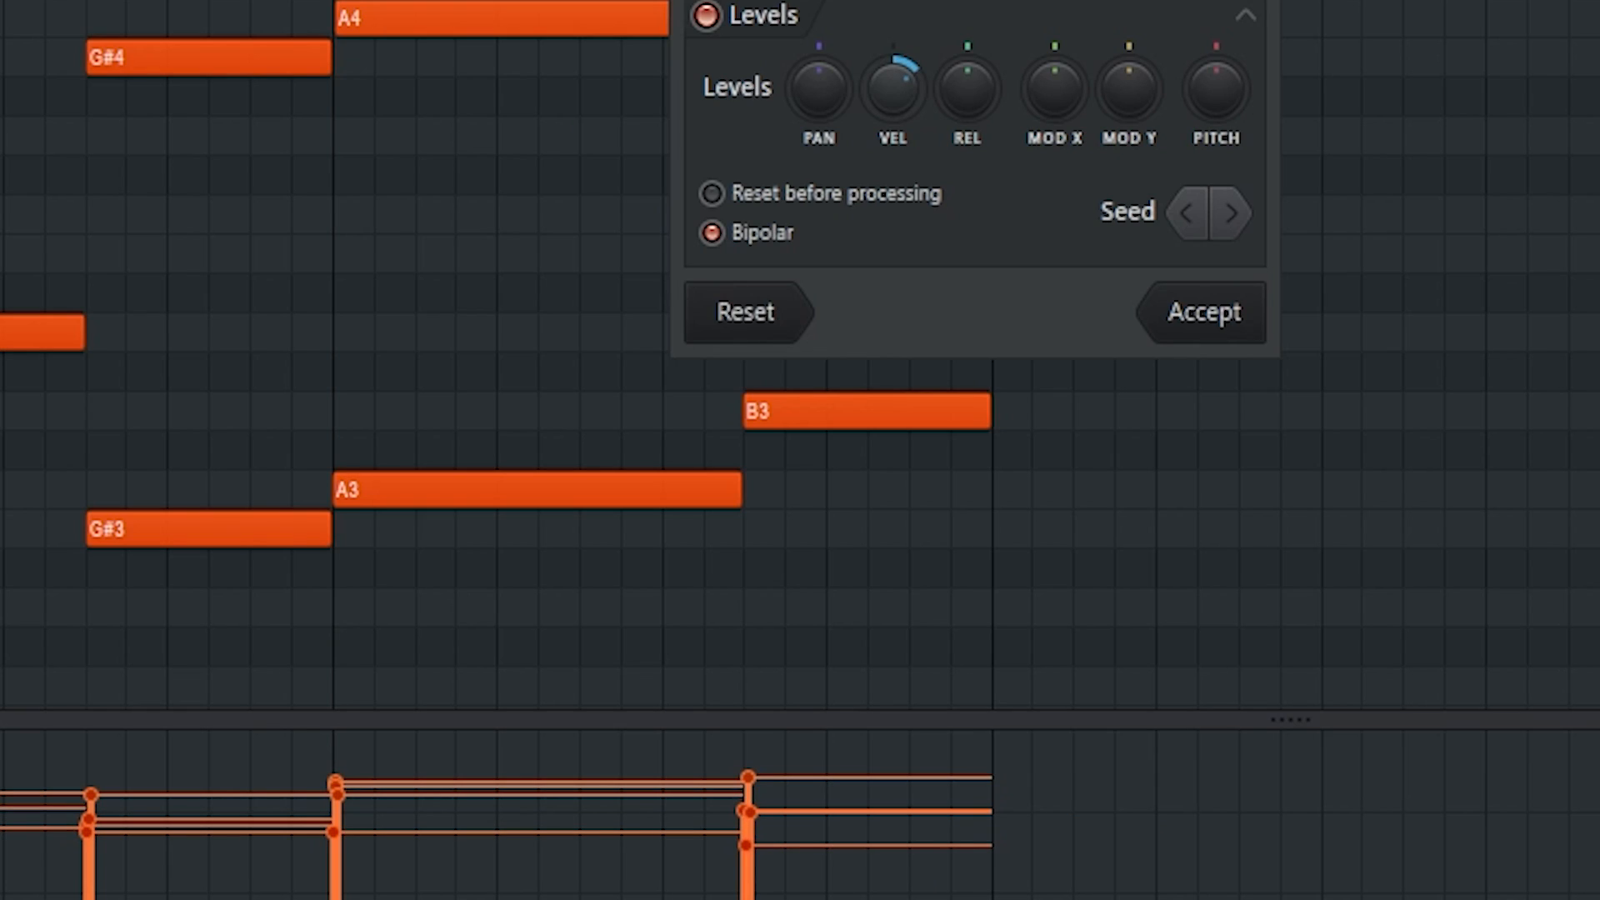
pyautogui.click(1334, 373)
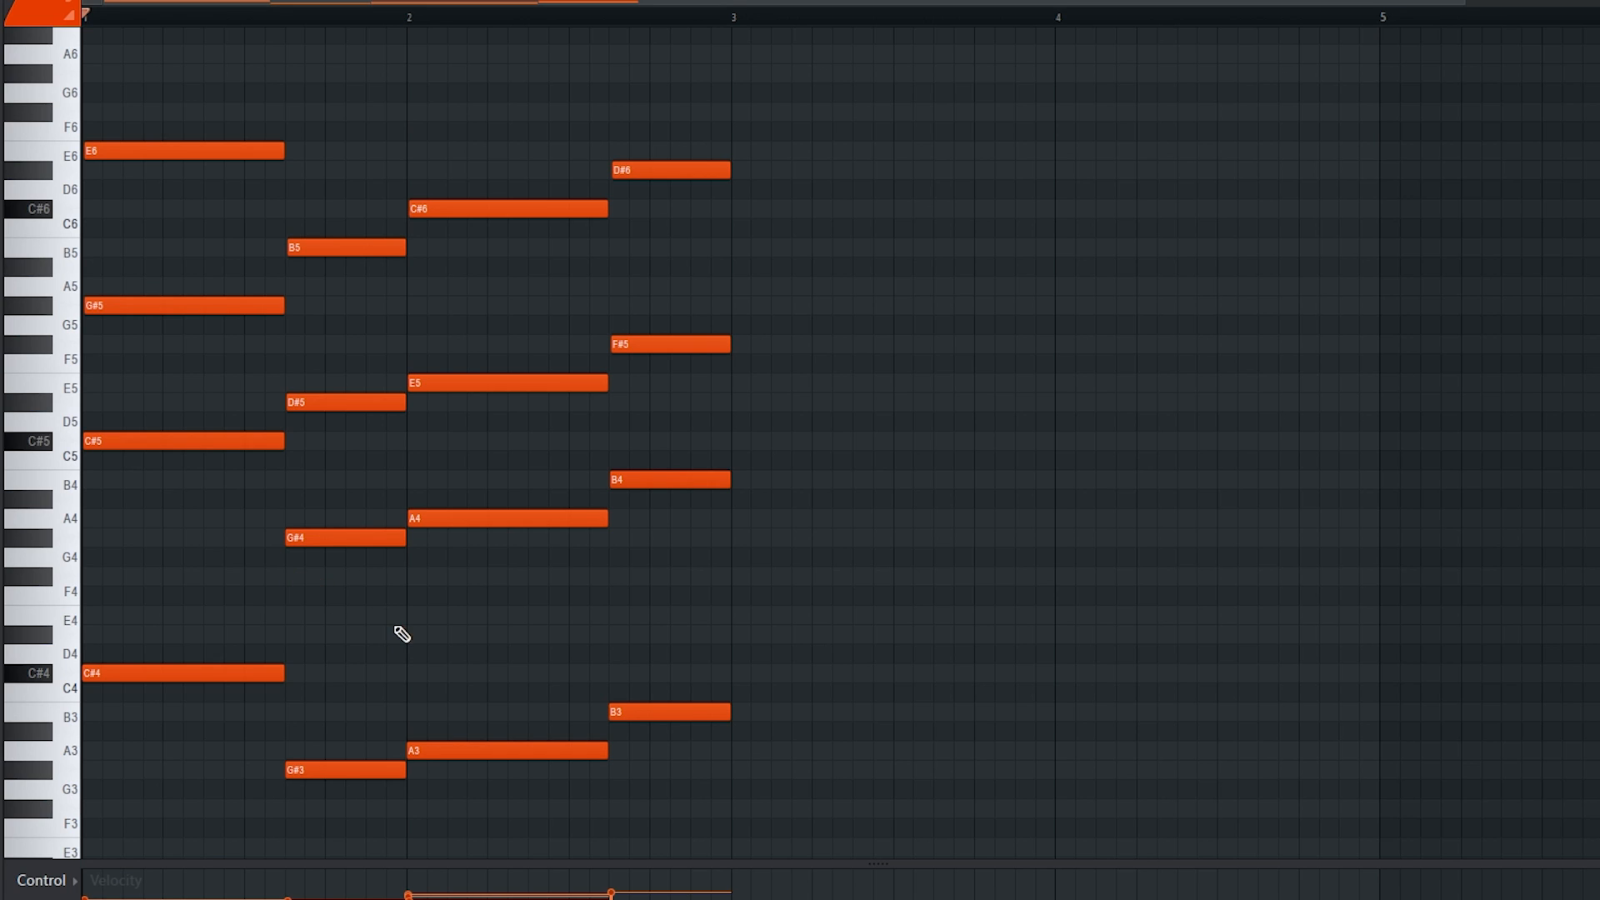
# Lower the velocity of all chord notes slightly and play the progression
pyautogui.hotkey('ctrl', 'a')
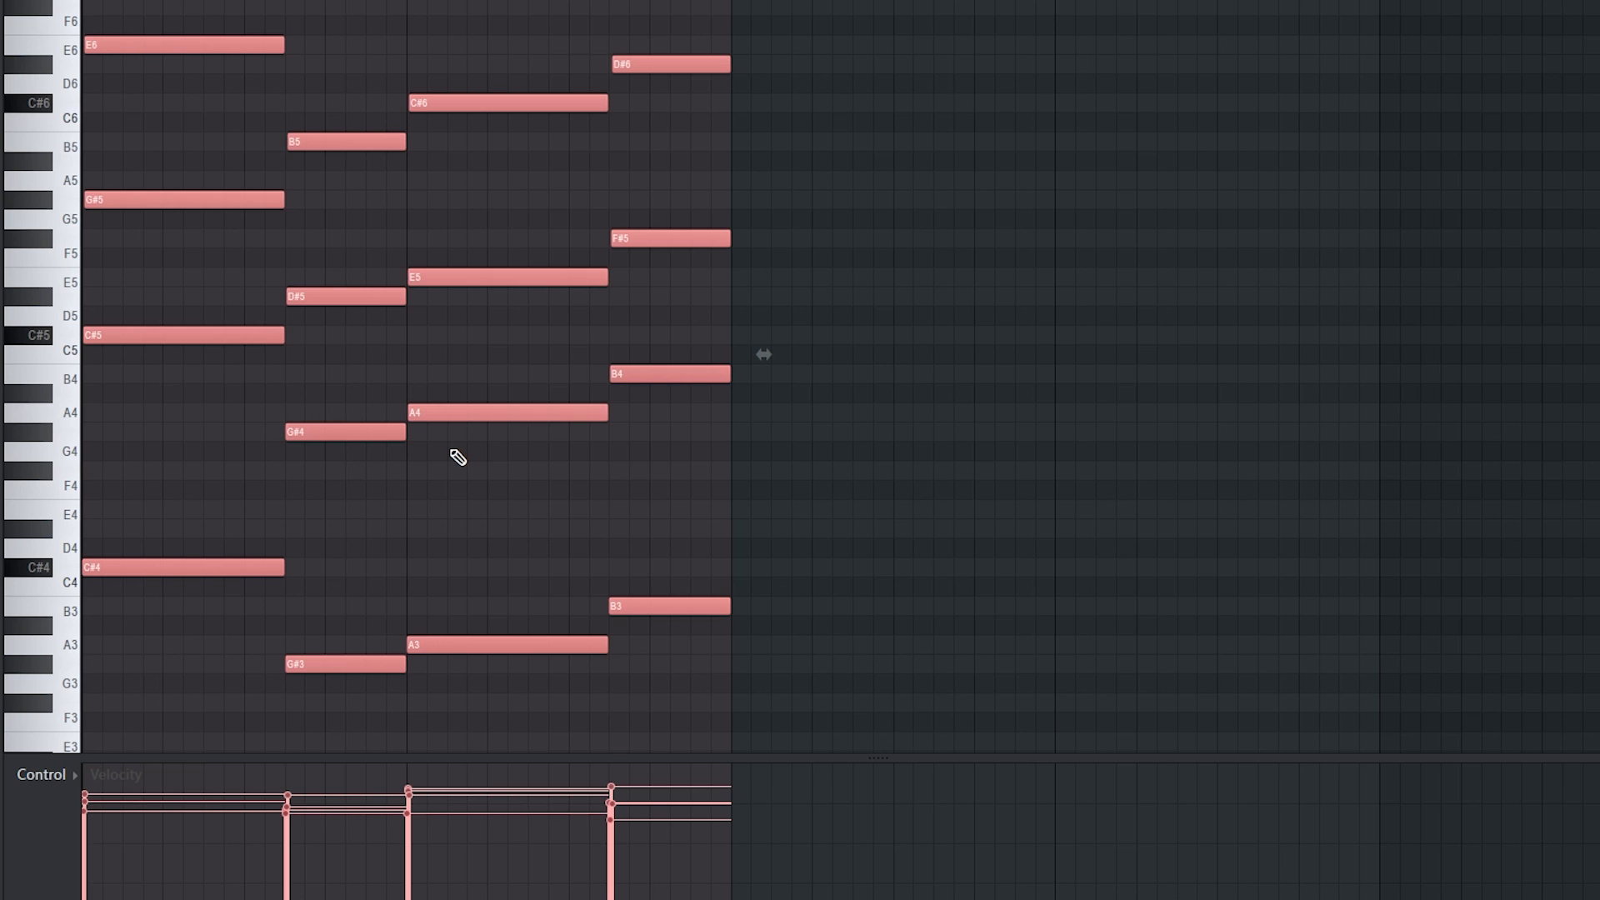
pyautogui.scroll(-5, 426, 425)
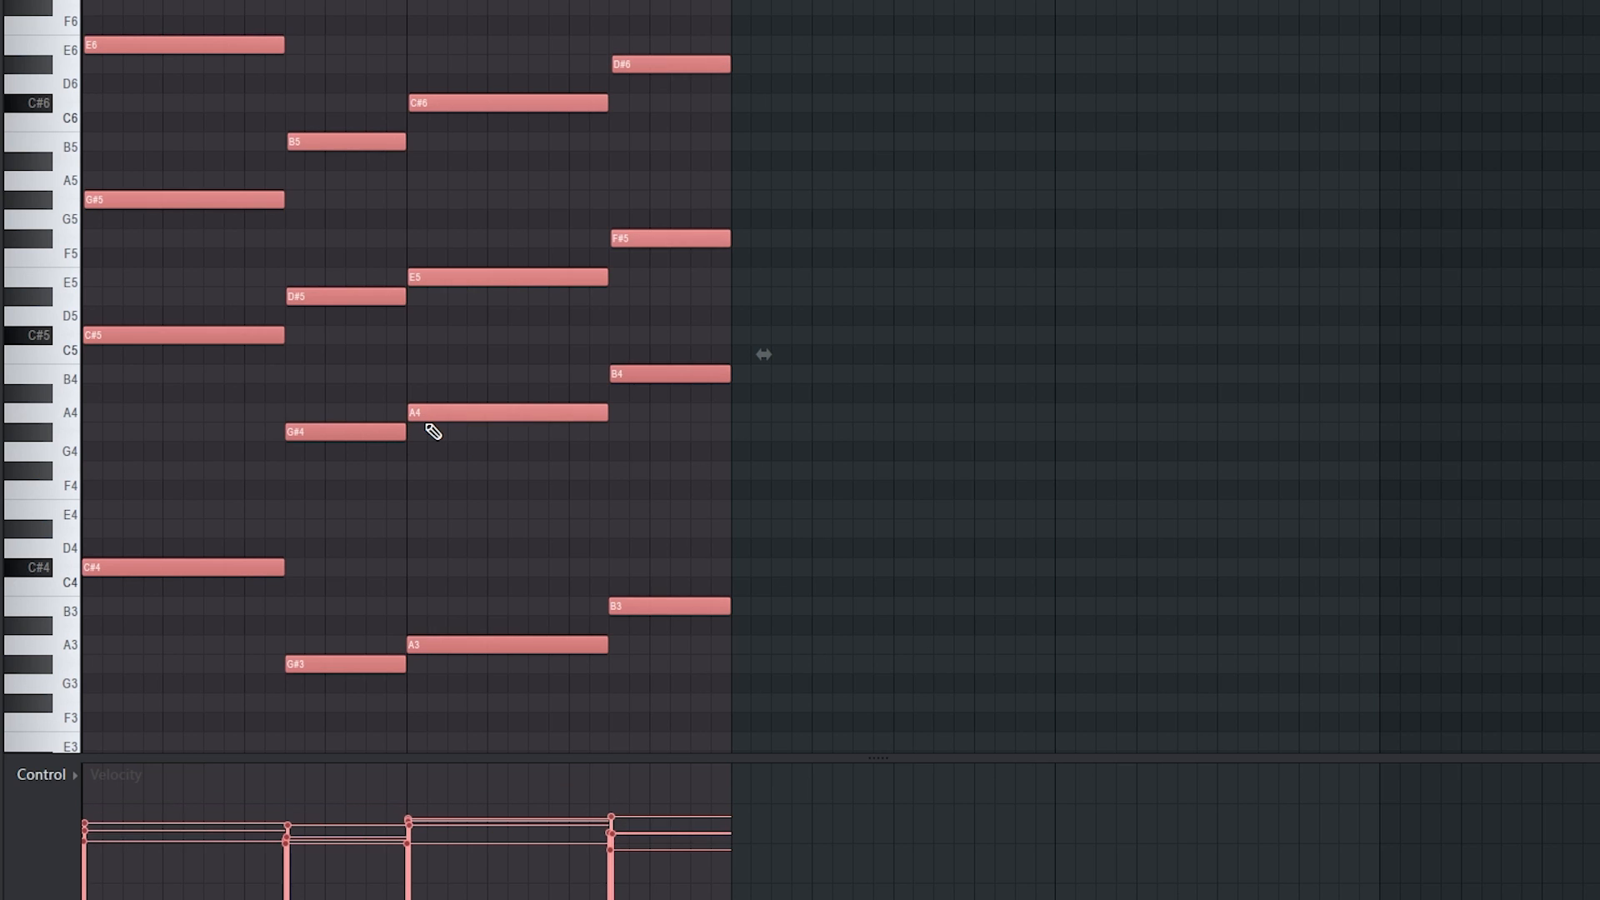
pyautogui.scroll(-1, 425, 419)
pyautogui.press('space')
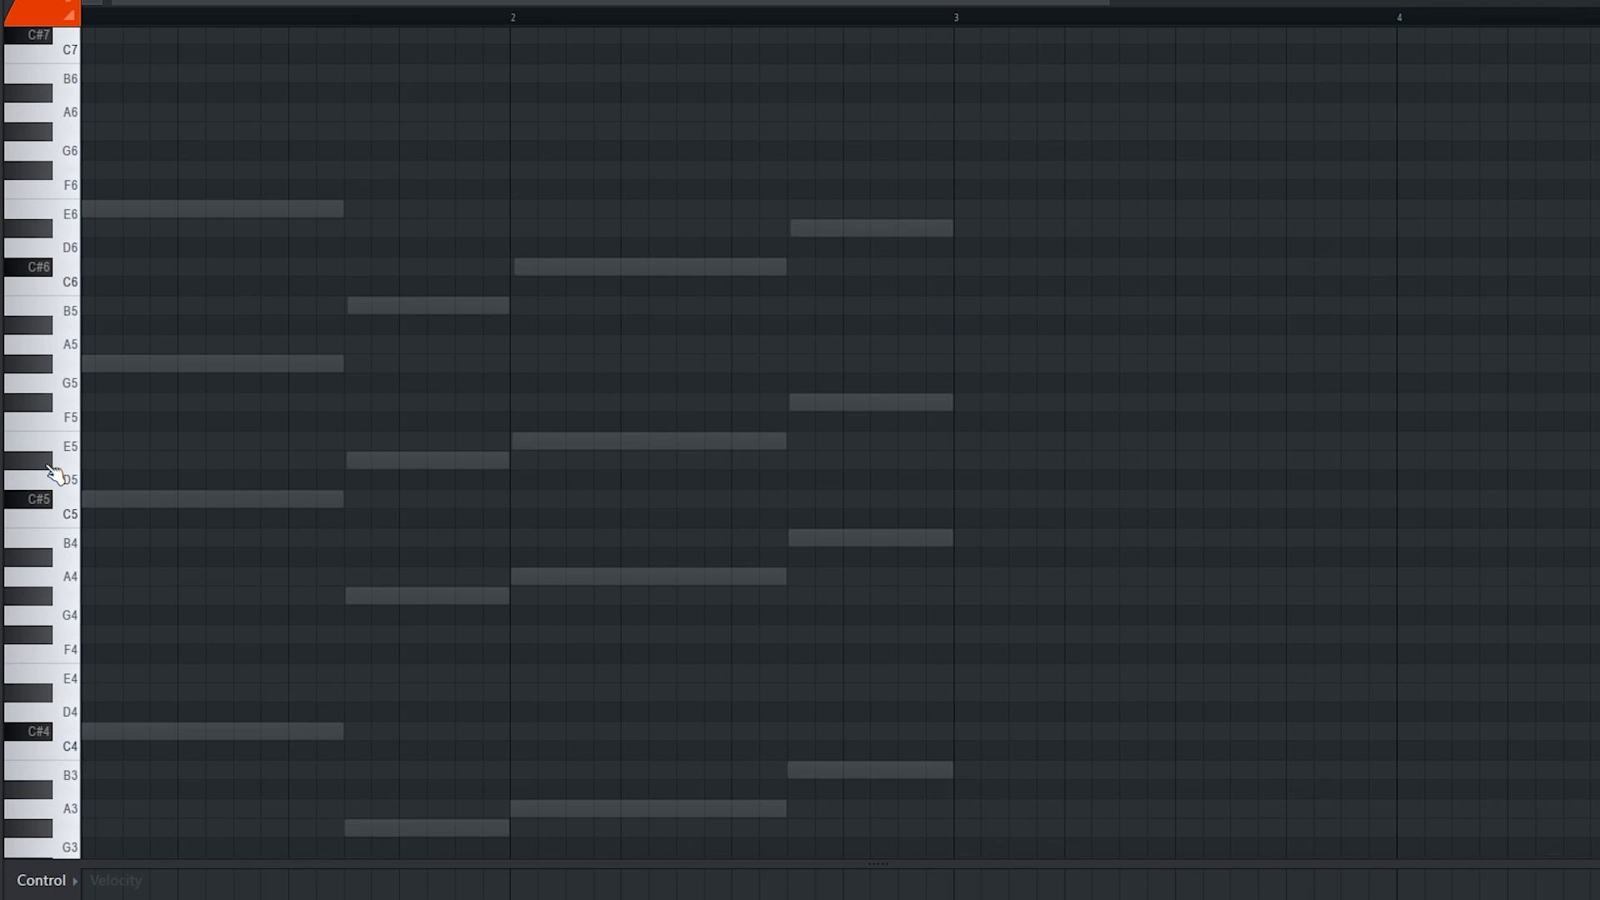
# Start the melody in bar 1 with a two-step G#5 note on beat 2 followed directly by an A5 note
pyautogui.scroll(2, 44, 477)
pyautogui.click(48, 465)
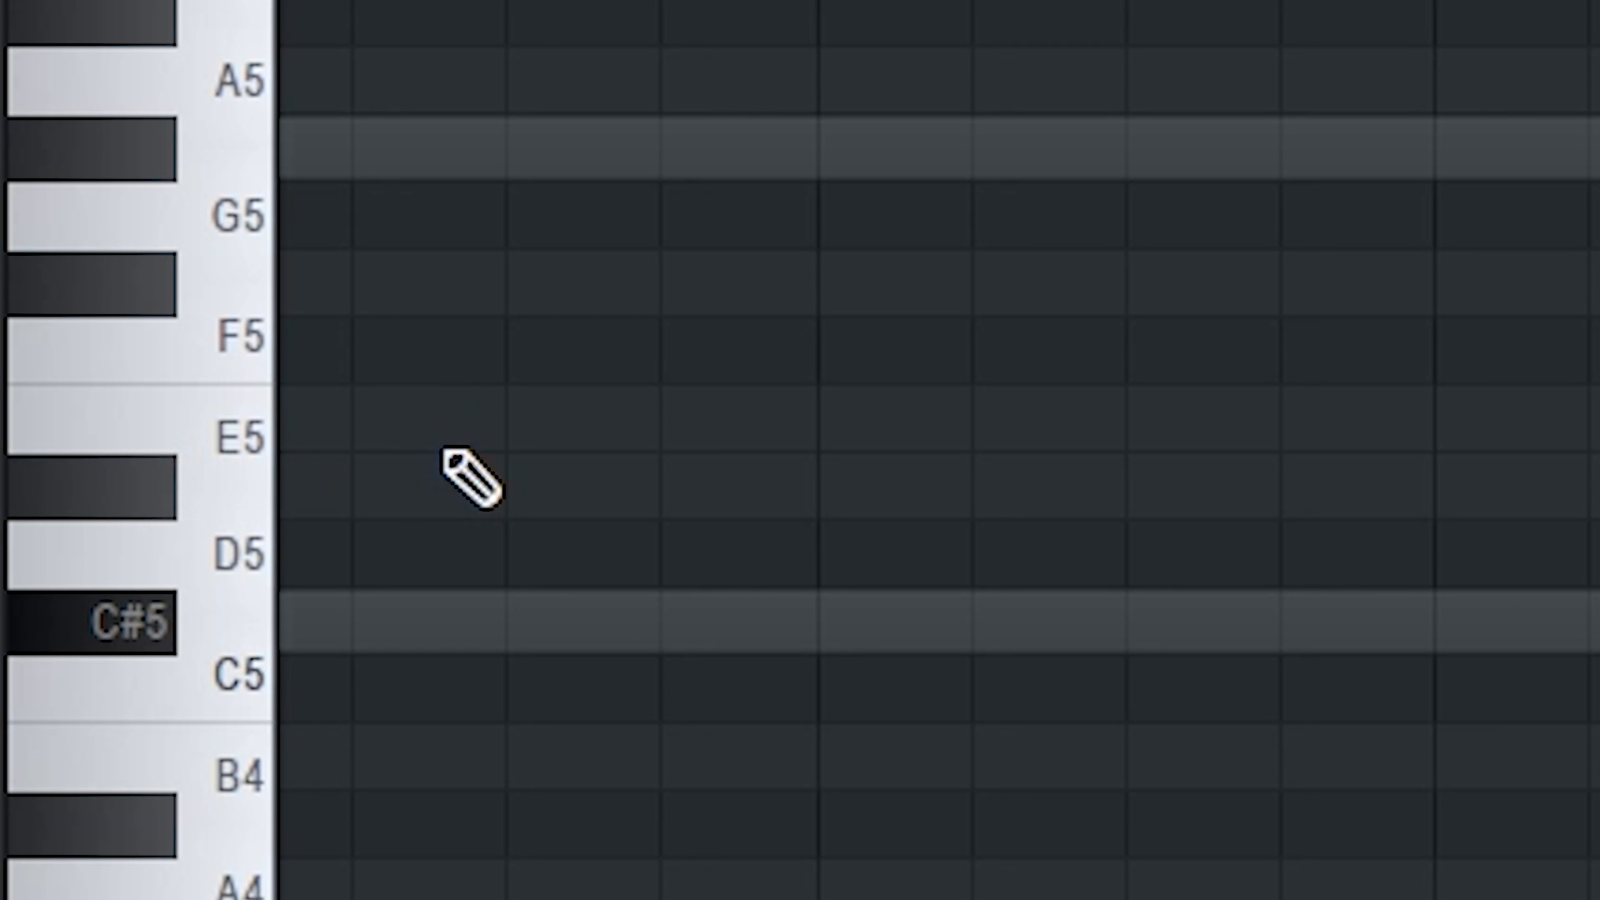
pyautogui.click(104, 171)
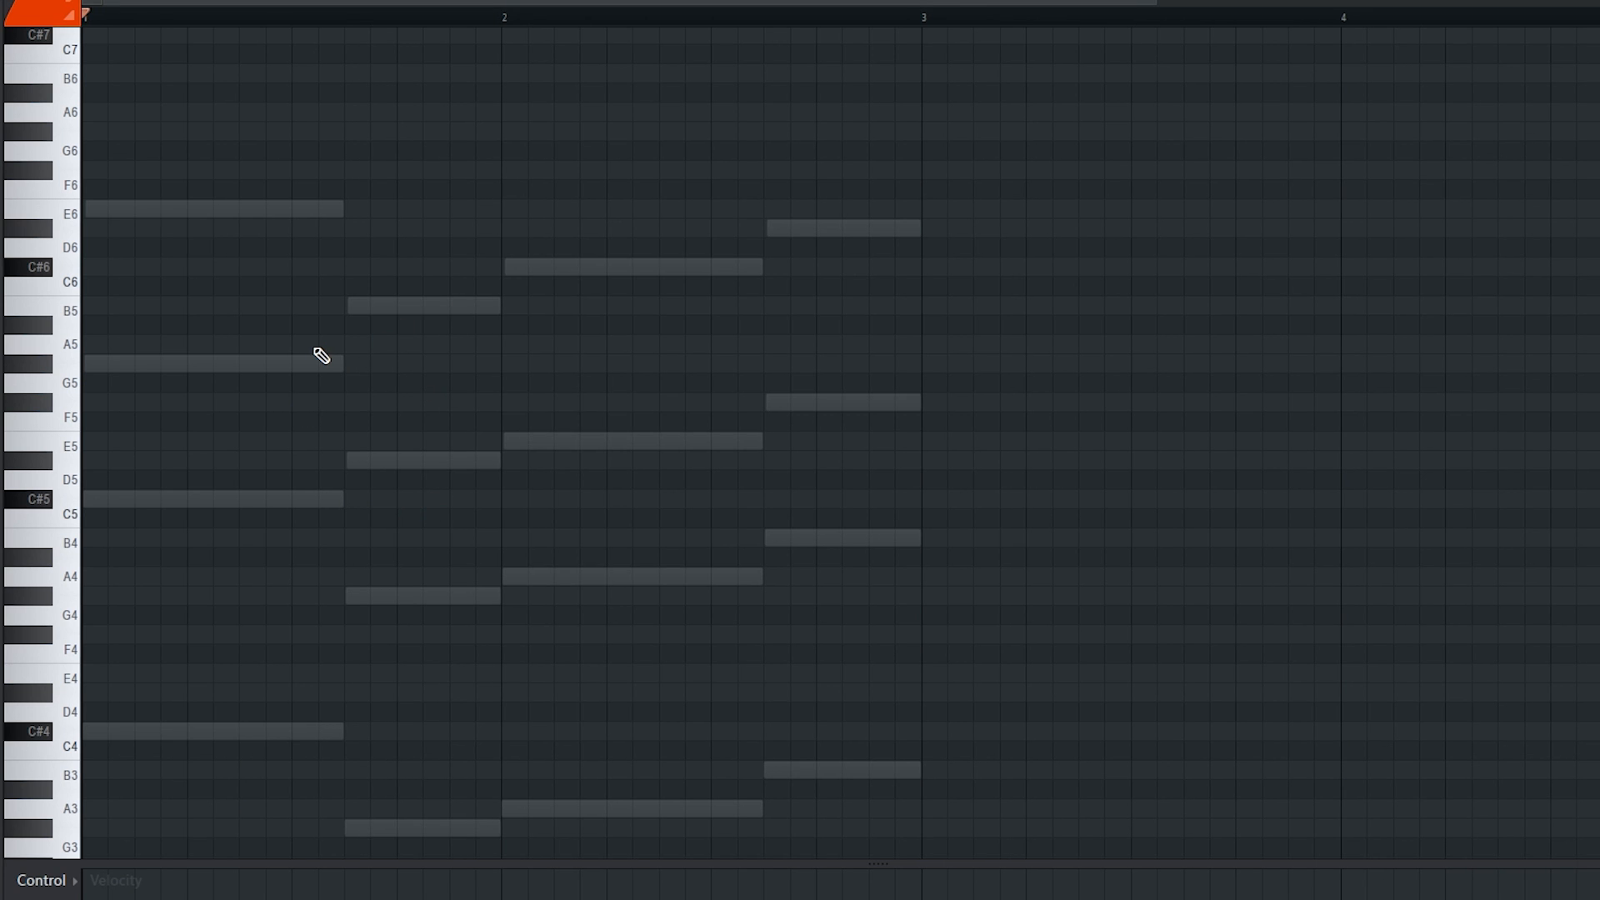
pyautogui.scroll(-1, 317, 351)
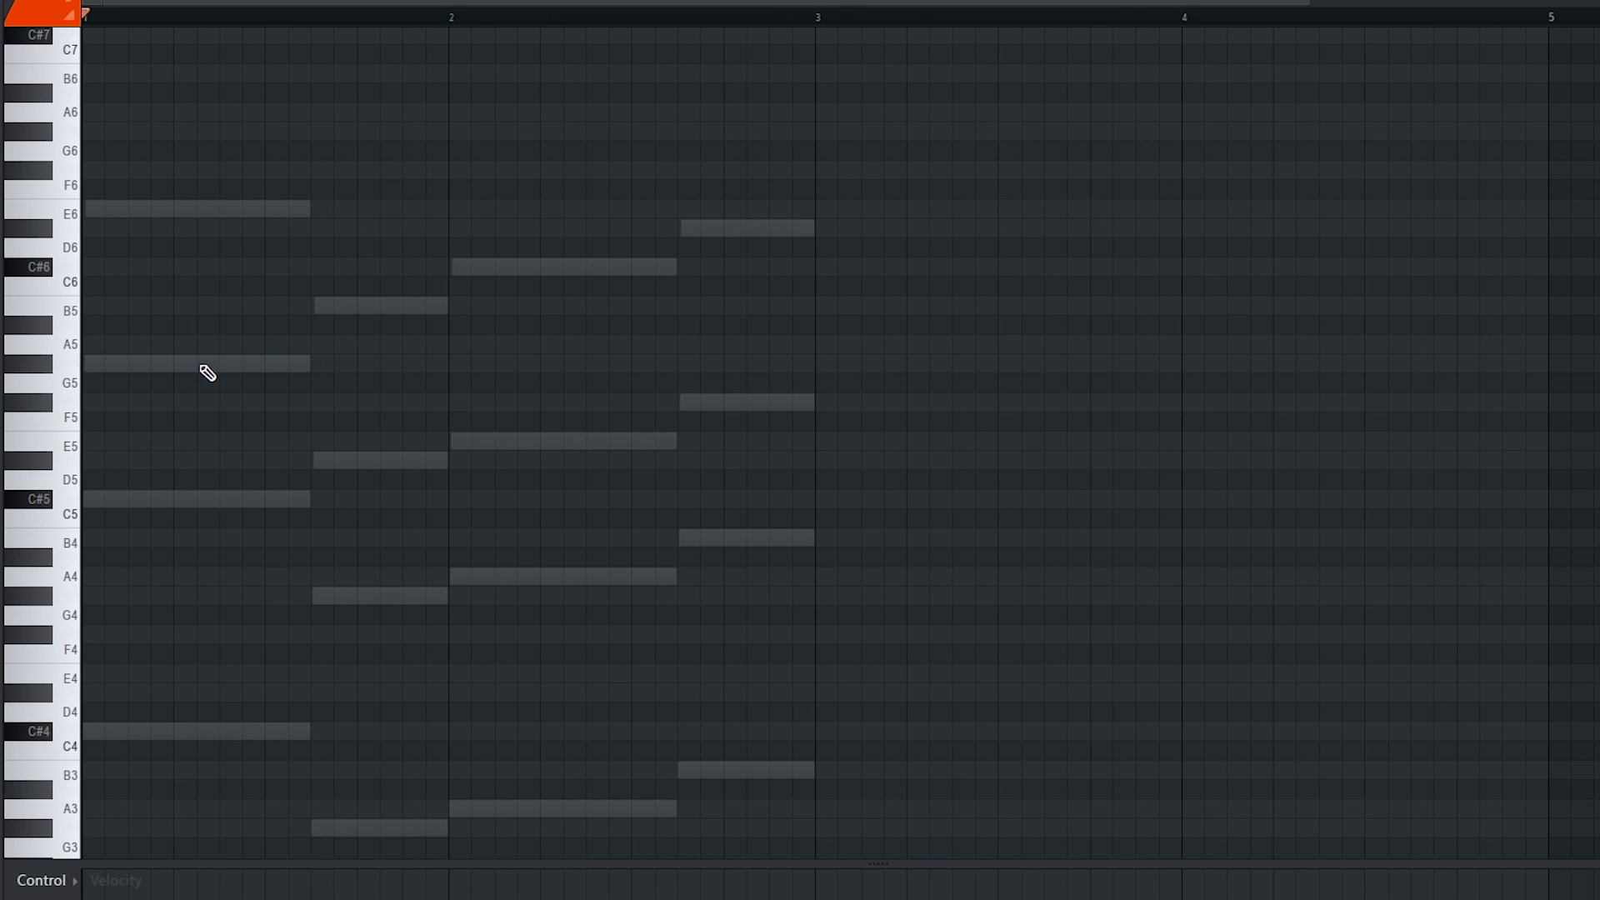
pyautogui.moveTo(223, 363); pyautogui.dragTo(176, 362)
pyautogui.press('space')
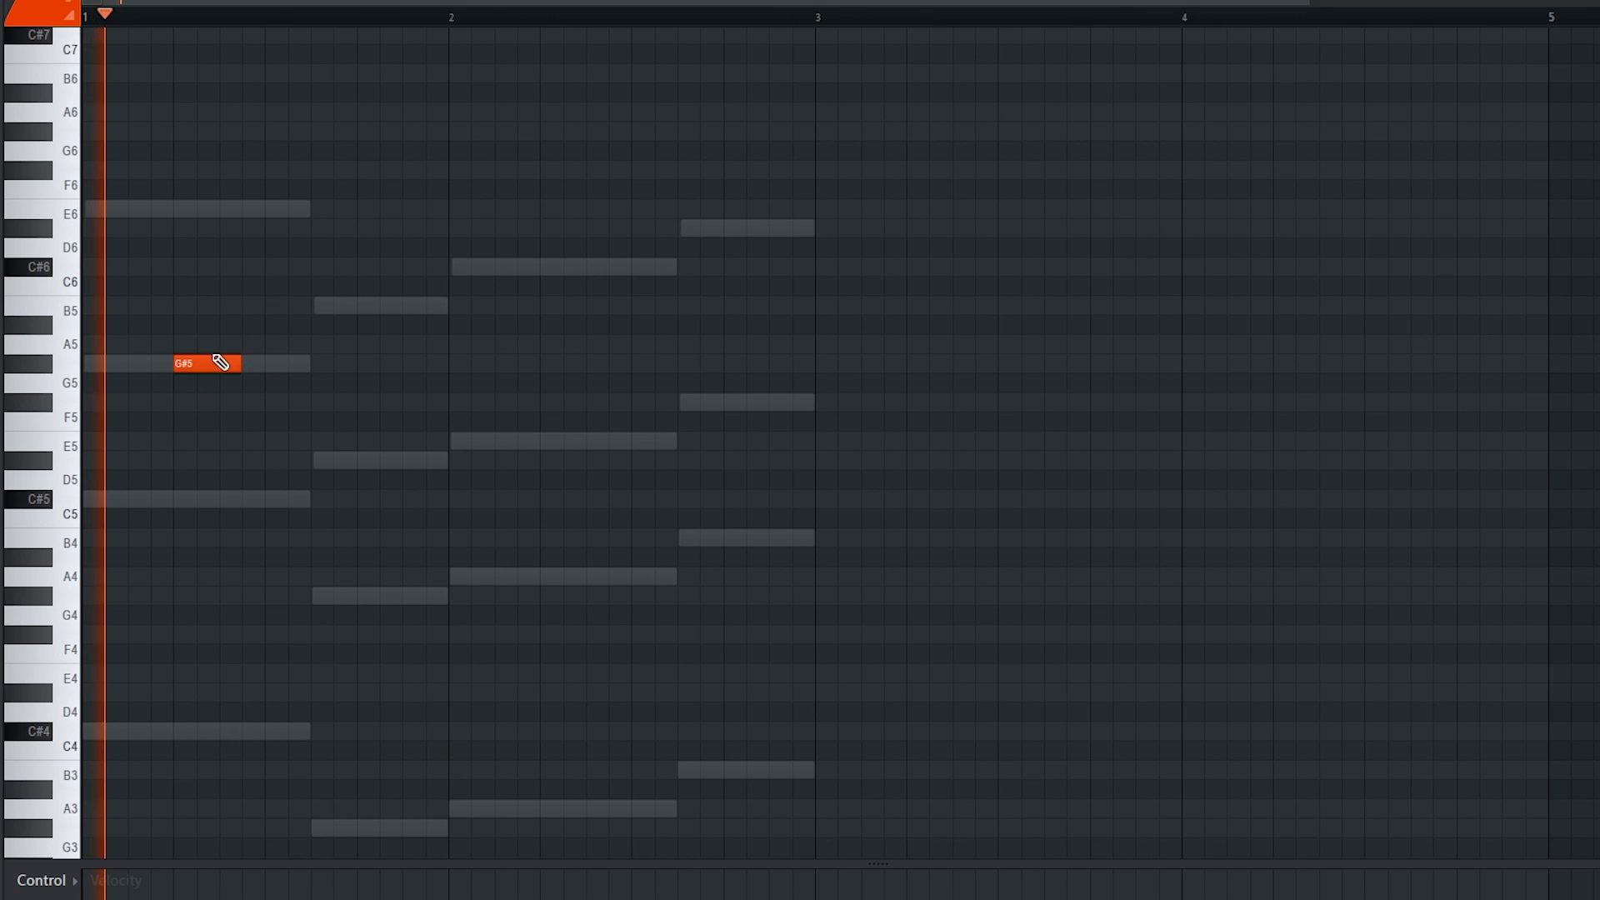
pyautogui.press('space')
pyautogui.press('space')
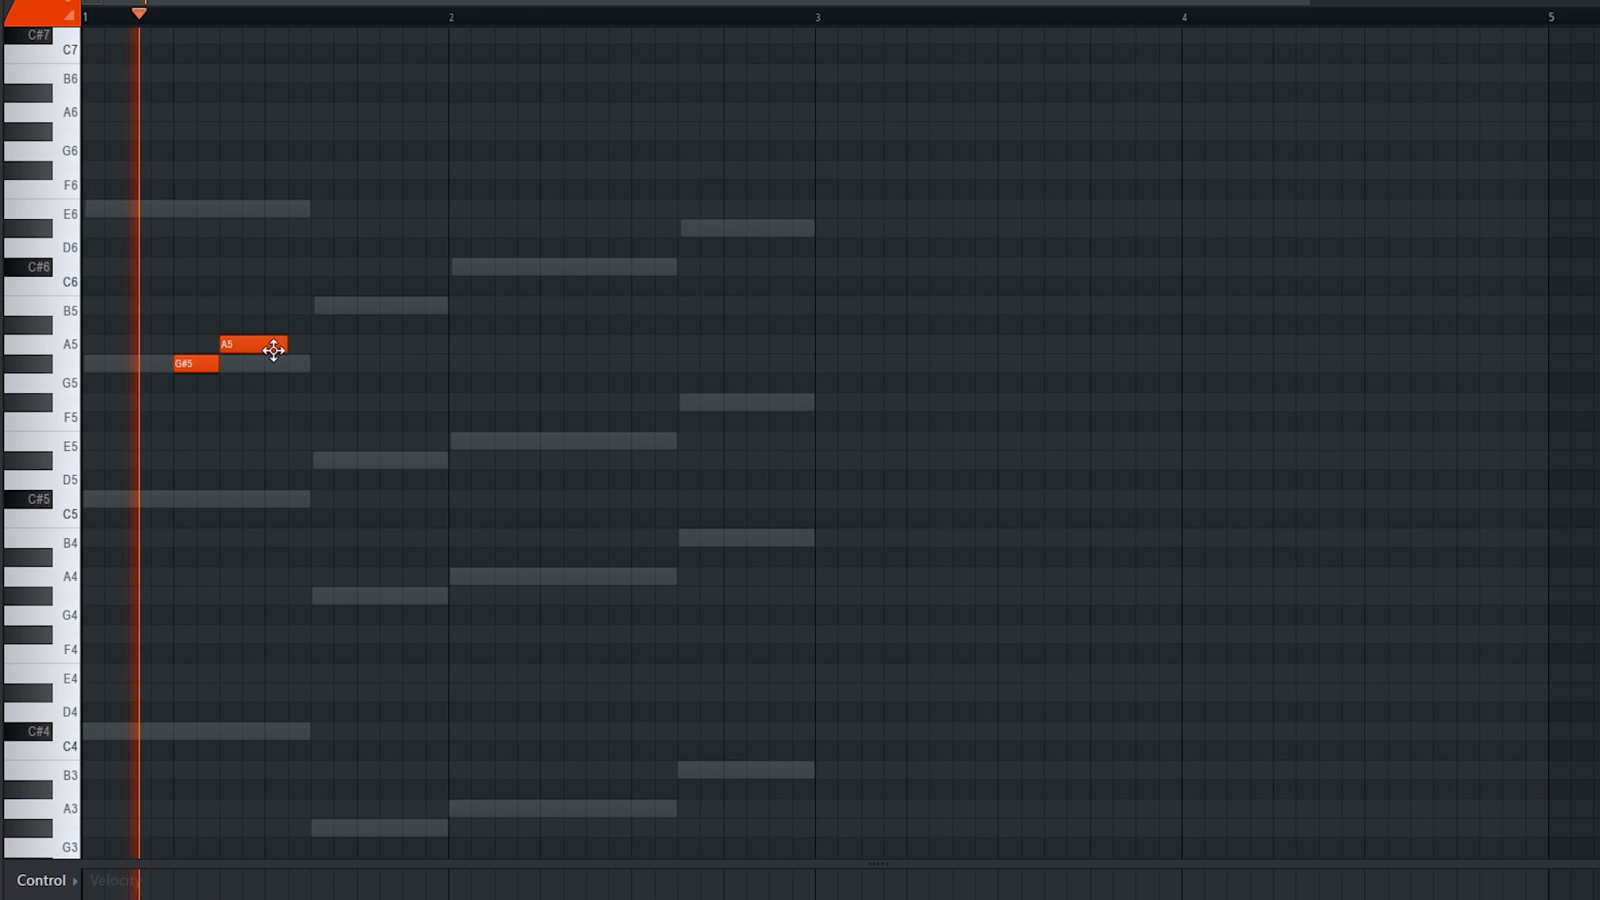
# Shorten the A5 note to two grid steps and raise the two melody notes to D#6 and E6
pyautogui.moveTo(284, 345); pyautogui.dragTo(299, 470)
pyautogui.press('space')
pyautogui.click(229, 443)
pyautogui.rightClick(228, 345)
pyautogui.hotkey('ctrl', 'Up')
pyautogui.press('space')
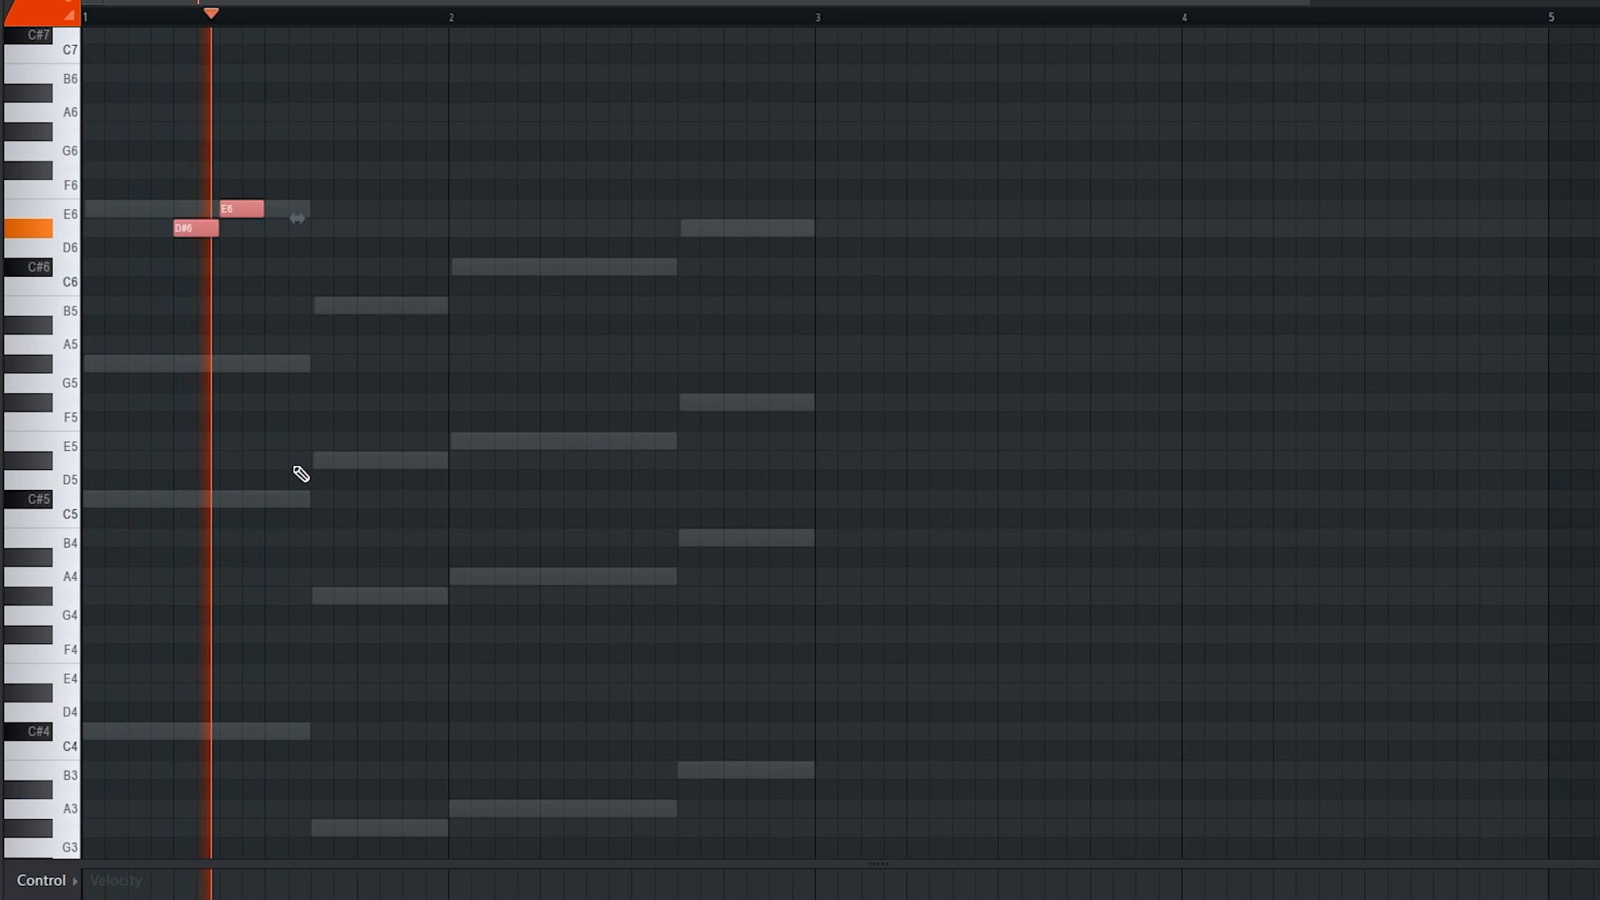
pyautogui.press('space')
# Add a second E6 note four grid steps long directly after the first one and play the melody
pyautogui.scroll(3, 300, 471)
pyautogui.click(275, 379)
pyautogui.press('space')
pyautogui.moveTo(306, 390); pyautogui.dragTo(347, 397)
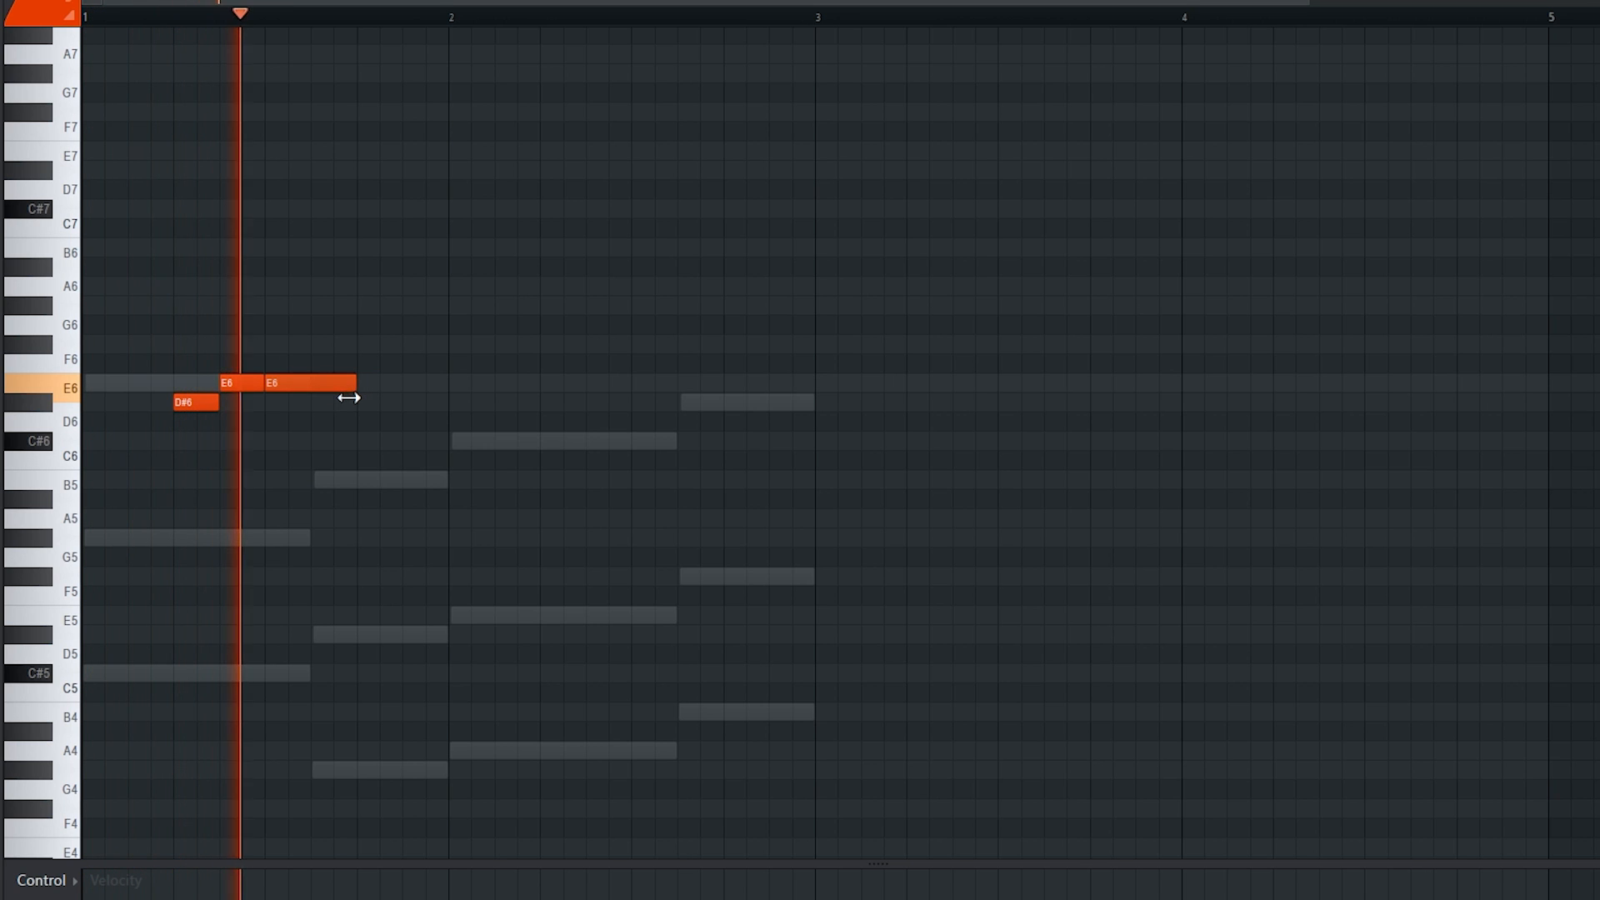
pyautogui.press('space')
pyautogui.scroll(-1, 150, 517)
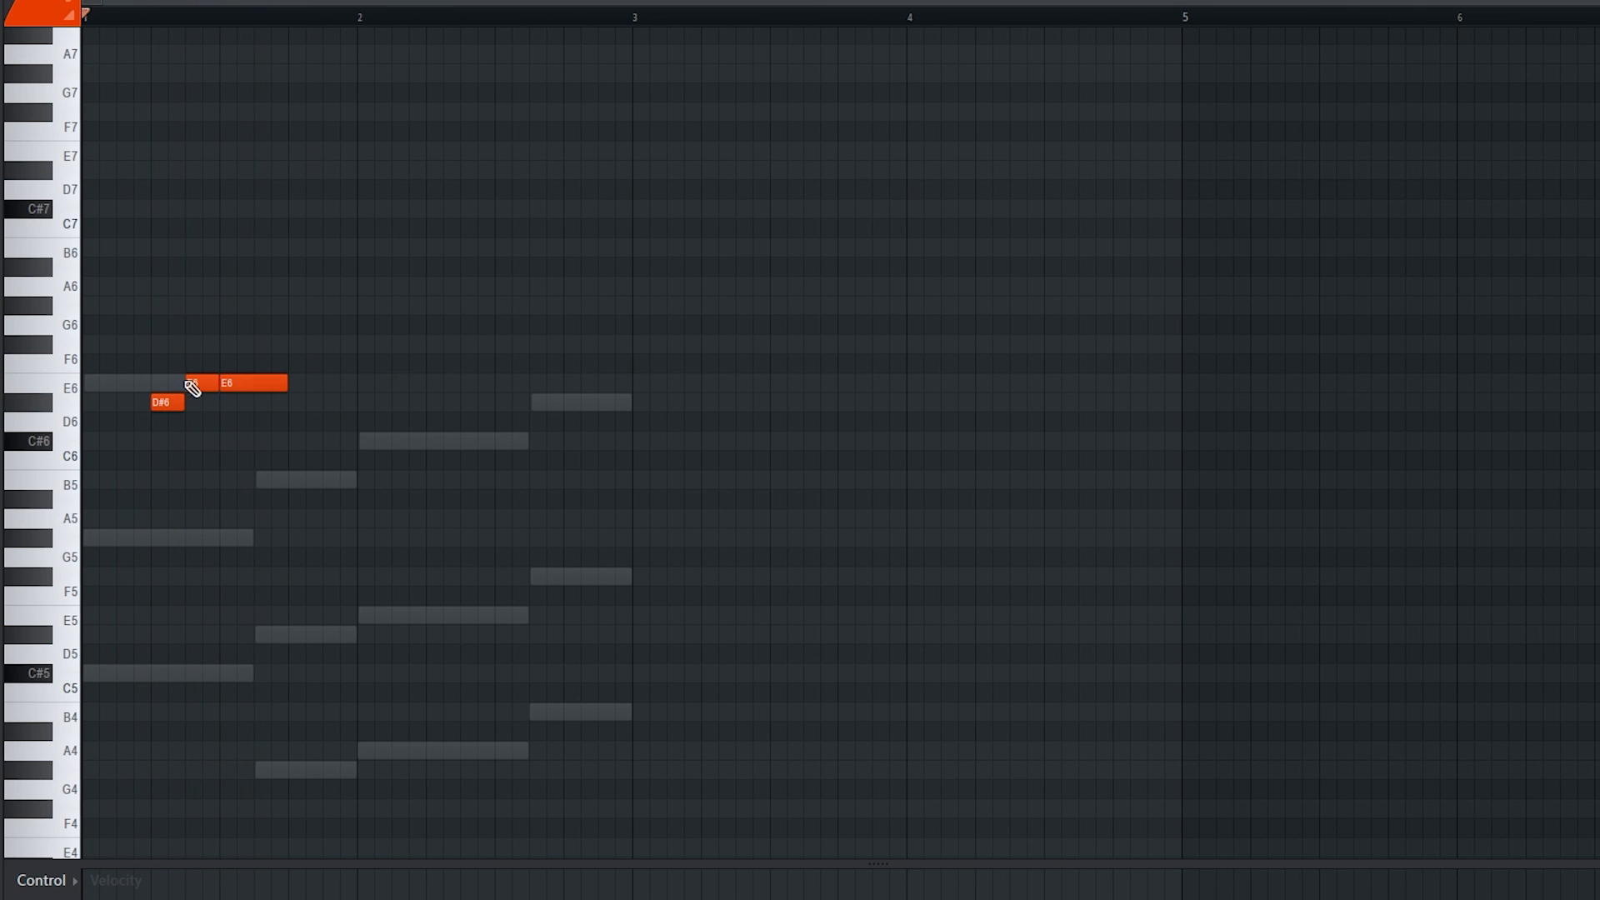
# Complete the first bar's melody with a one-step C#6 note and a two-step F#6 note ending at bar 2
pyautogui.moveTo(86, 355); pyautogui.dragTo(184, 467)
pyautogui.scroll(3, 184, 467)
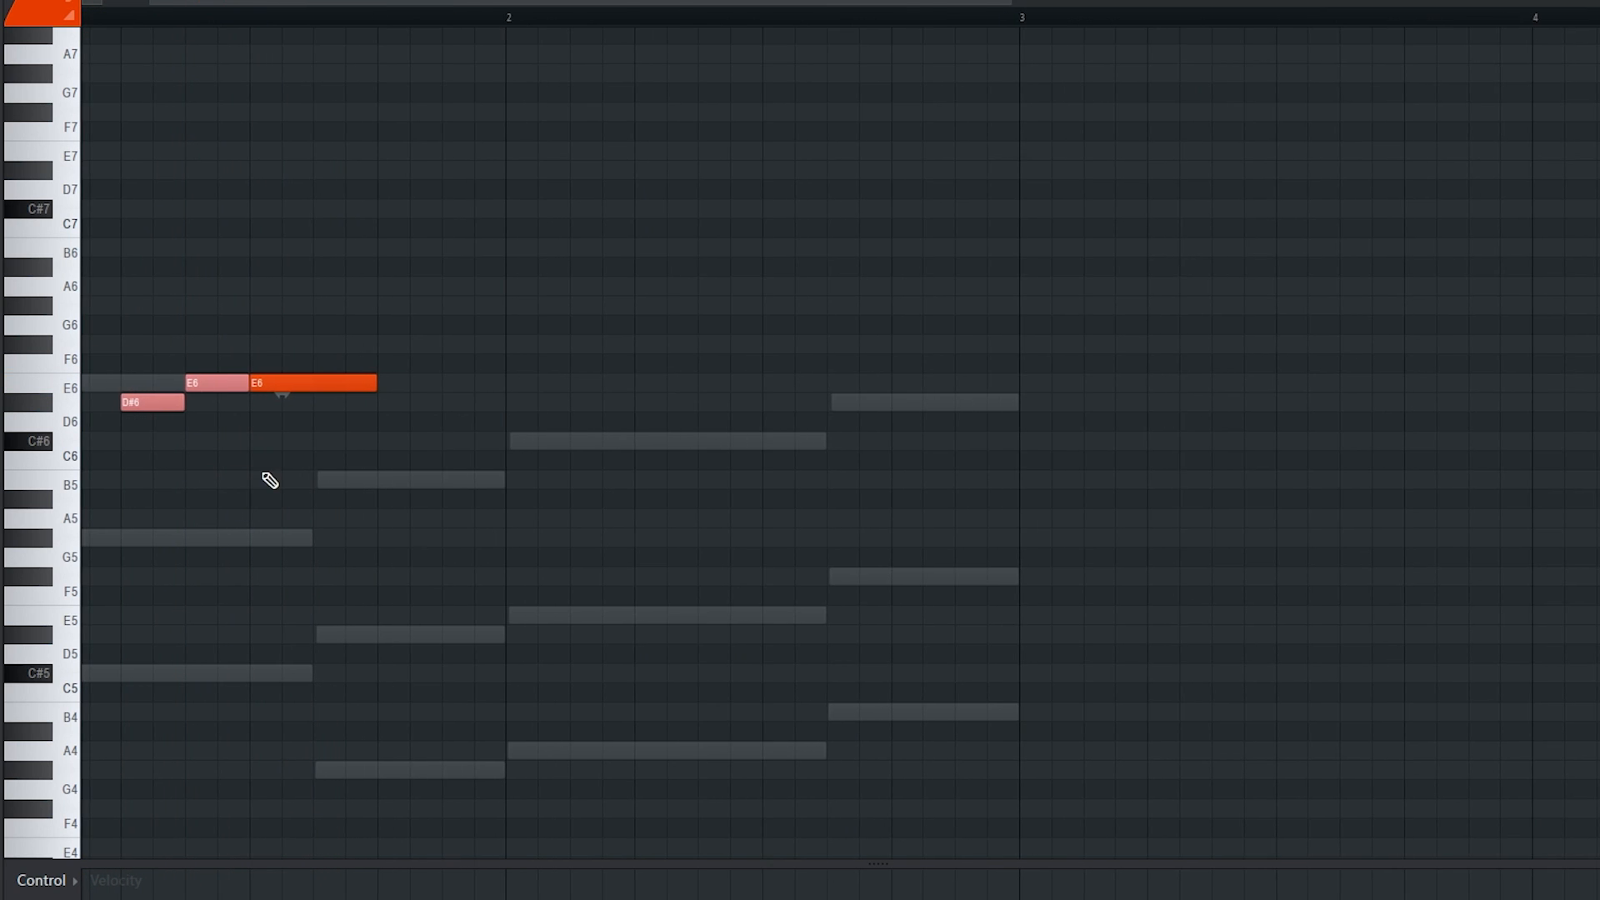
pyautogui.keyDown('ctrl'); pyautogui.click(305, 475); pyautogui.keyUp('ctrl')
pyautogui.press('space')
pyautogui.click(421, 441)
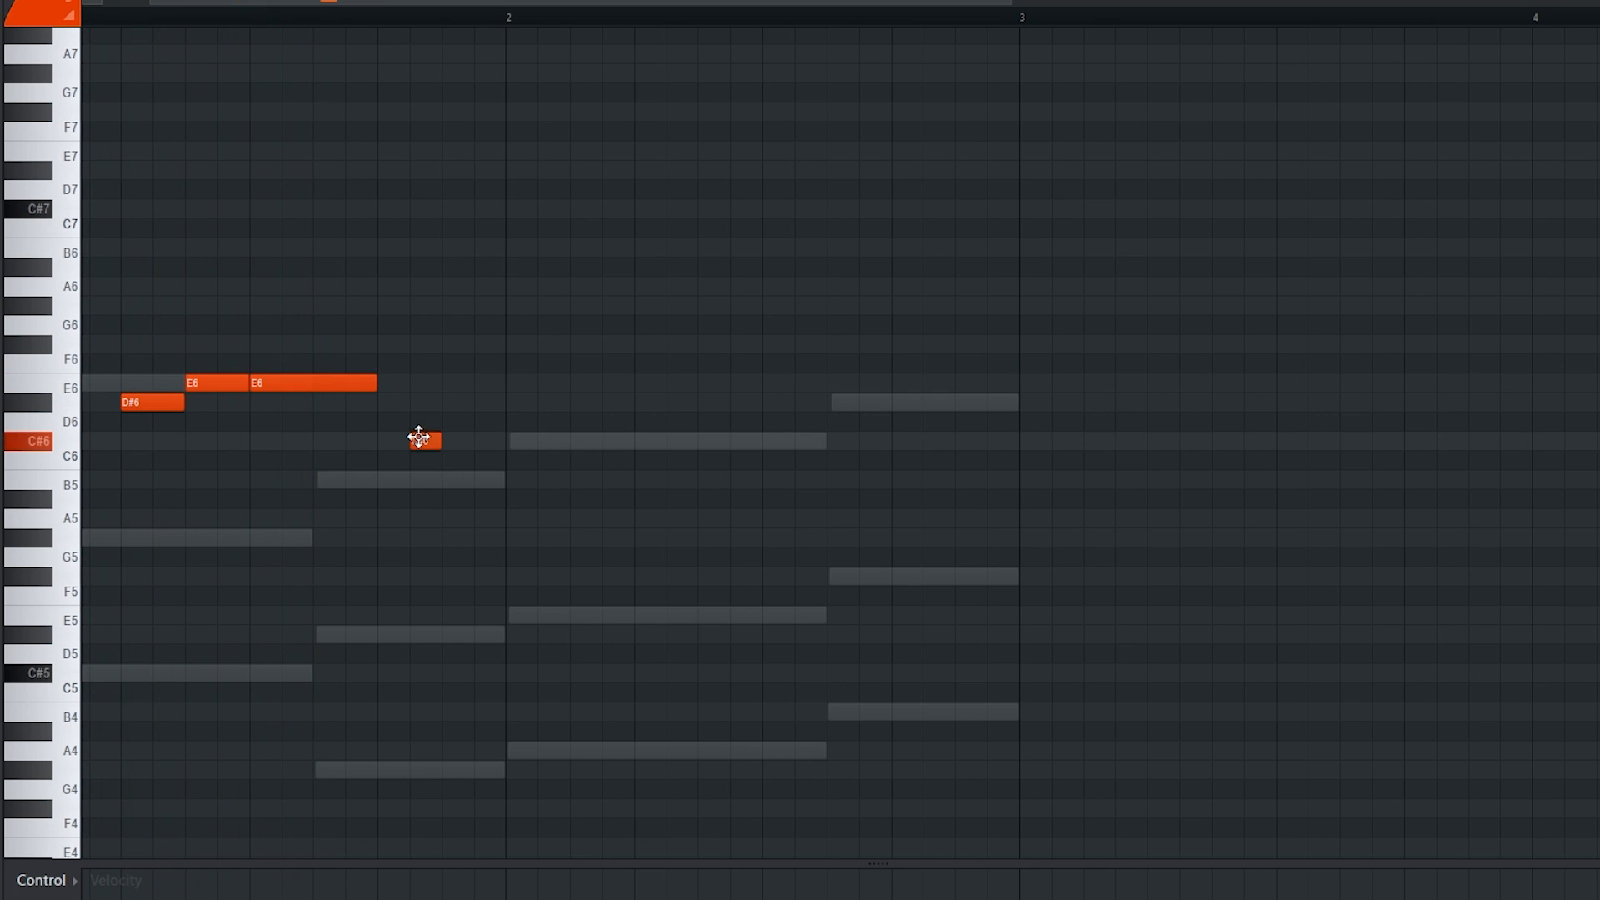
pyautogui.click(466, 288)
pyautogui.moveTo(465, 289); pyautogui.dragTo(470, 360)
pyautogui.scroll(-3, 472, 341)
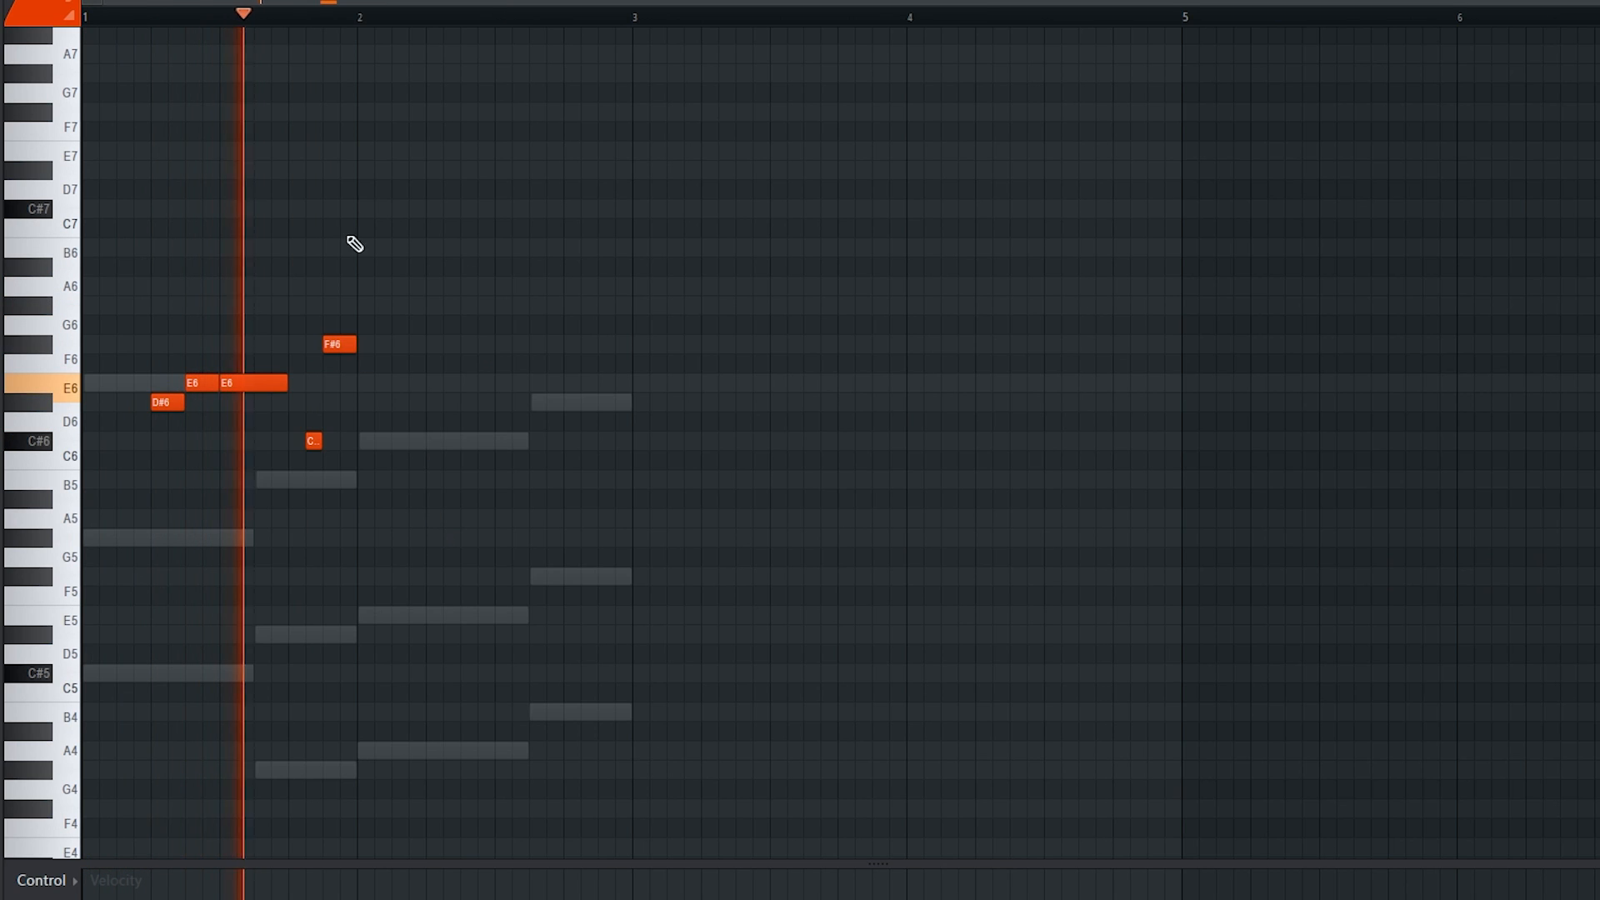
# Duplicate the first bar's melody so the copy fills bar 2
pyautogui.moveTo(359, 21); pyautogui.dragTo(82, 71)
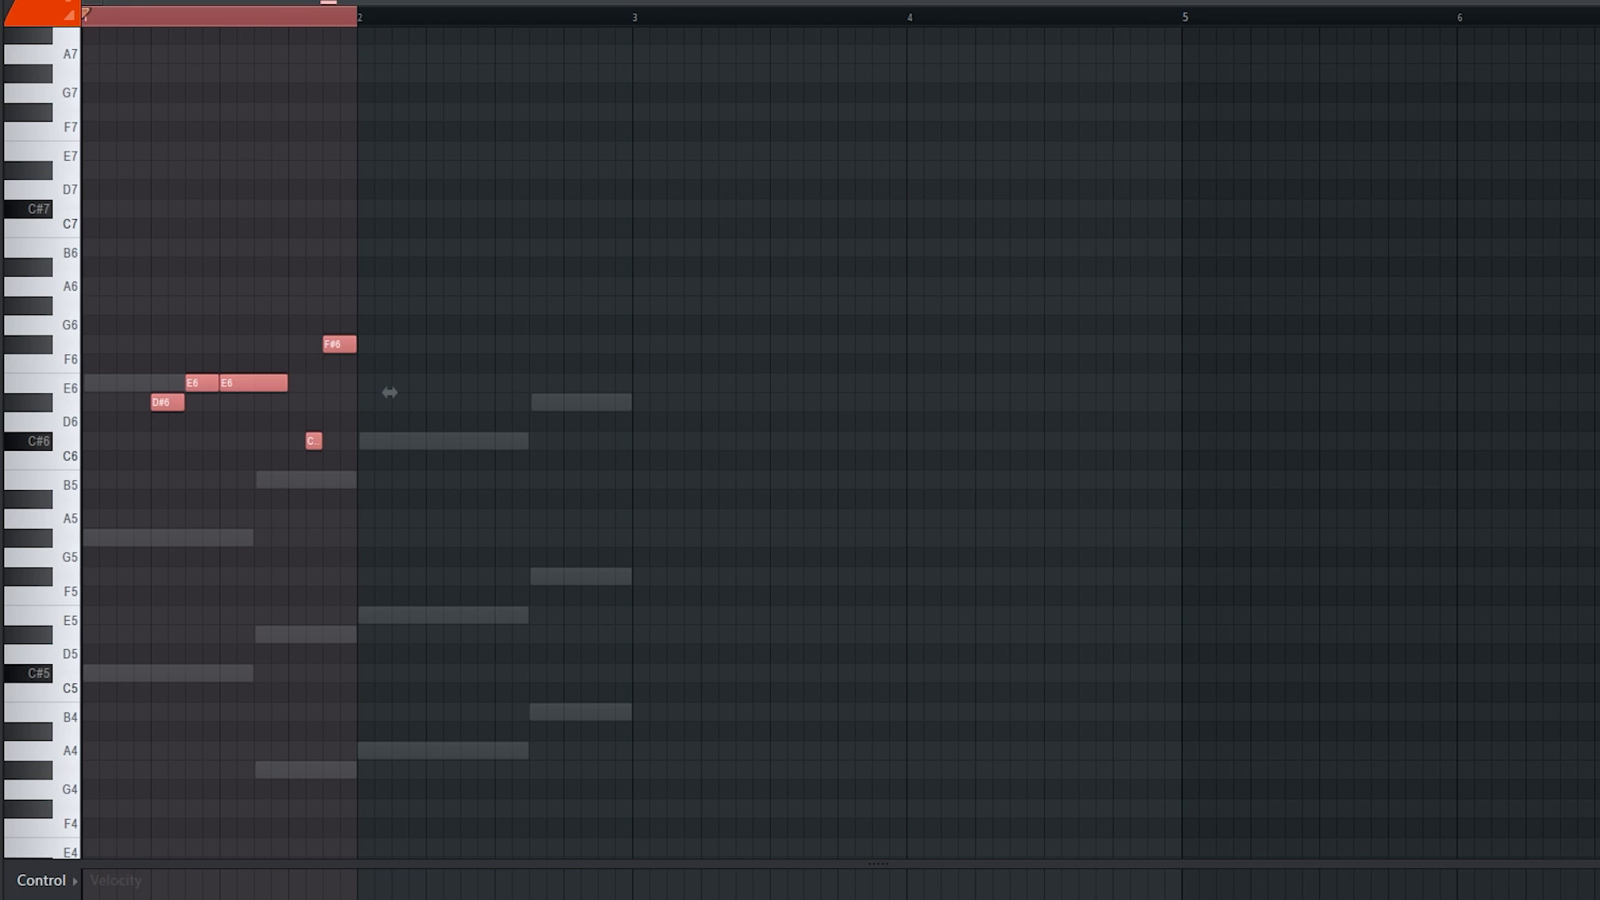
pyautogui.hotkey('ctrl', 'b')
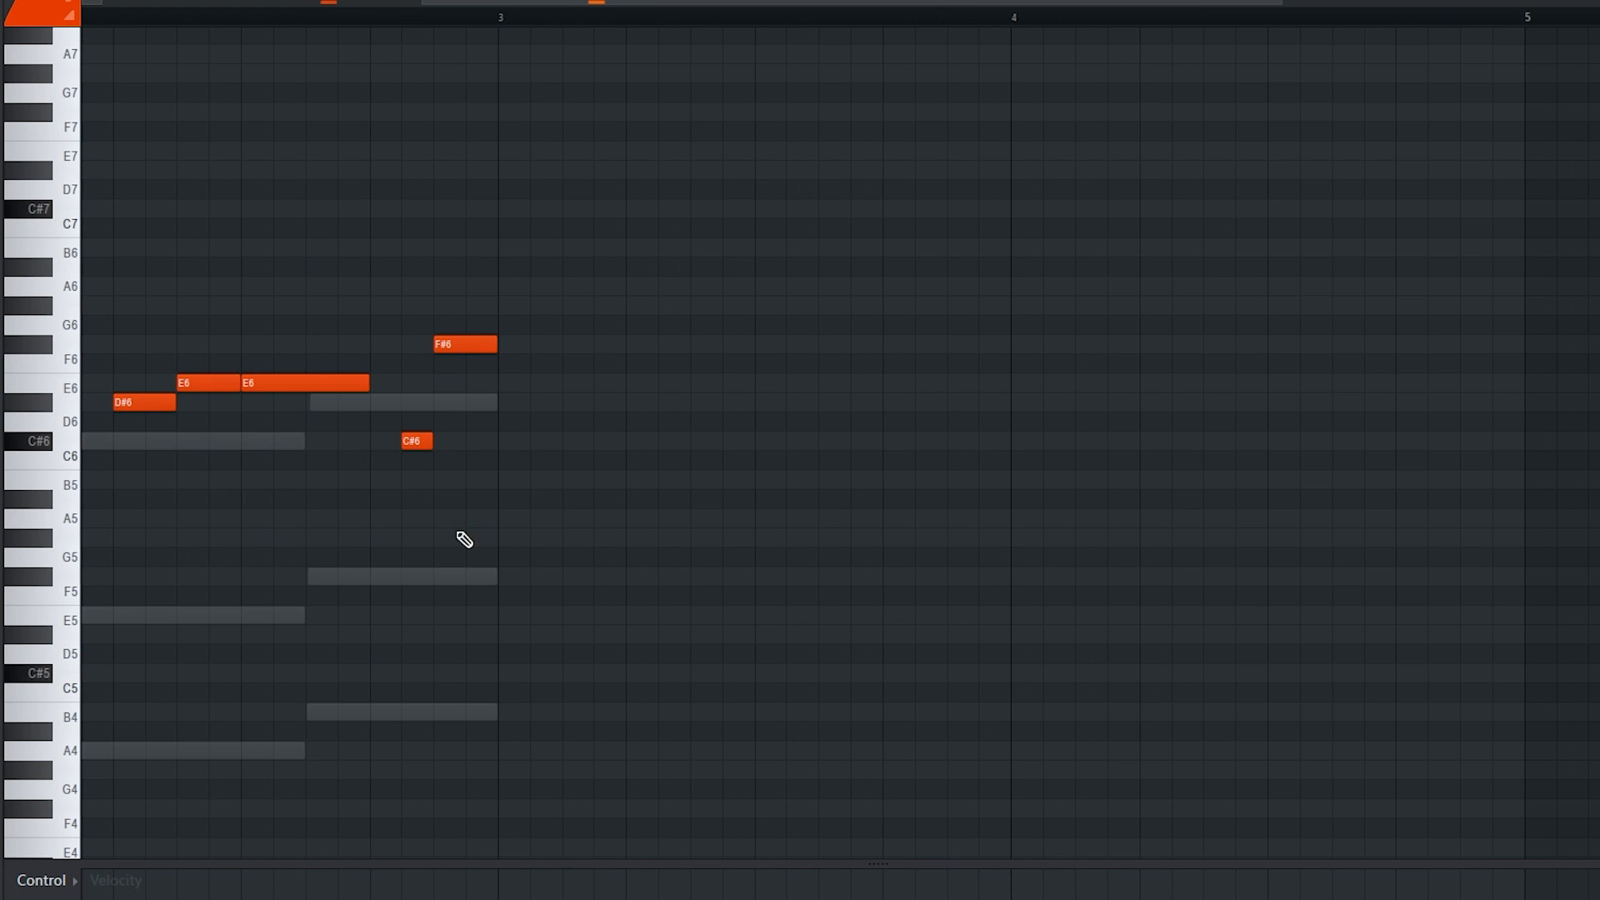
pyautogui.moveTo(460, 536); pyautogui.dragTo(475, 279)
pyautogui.scroll(-3, 552, 360)
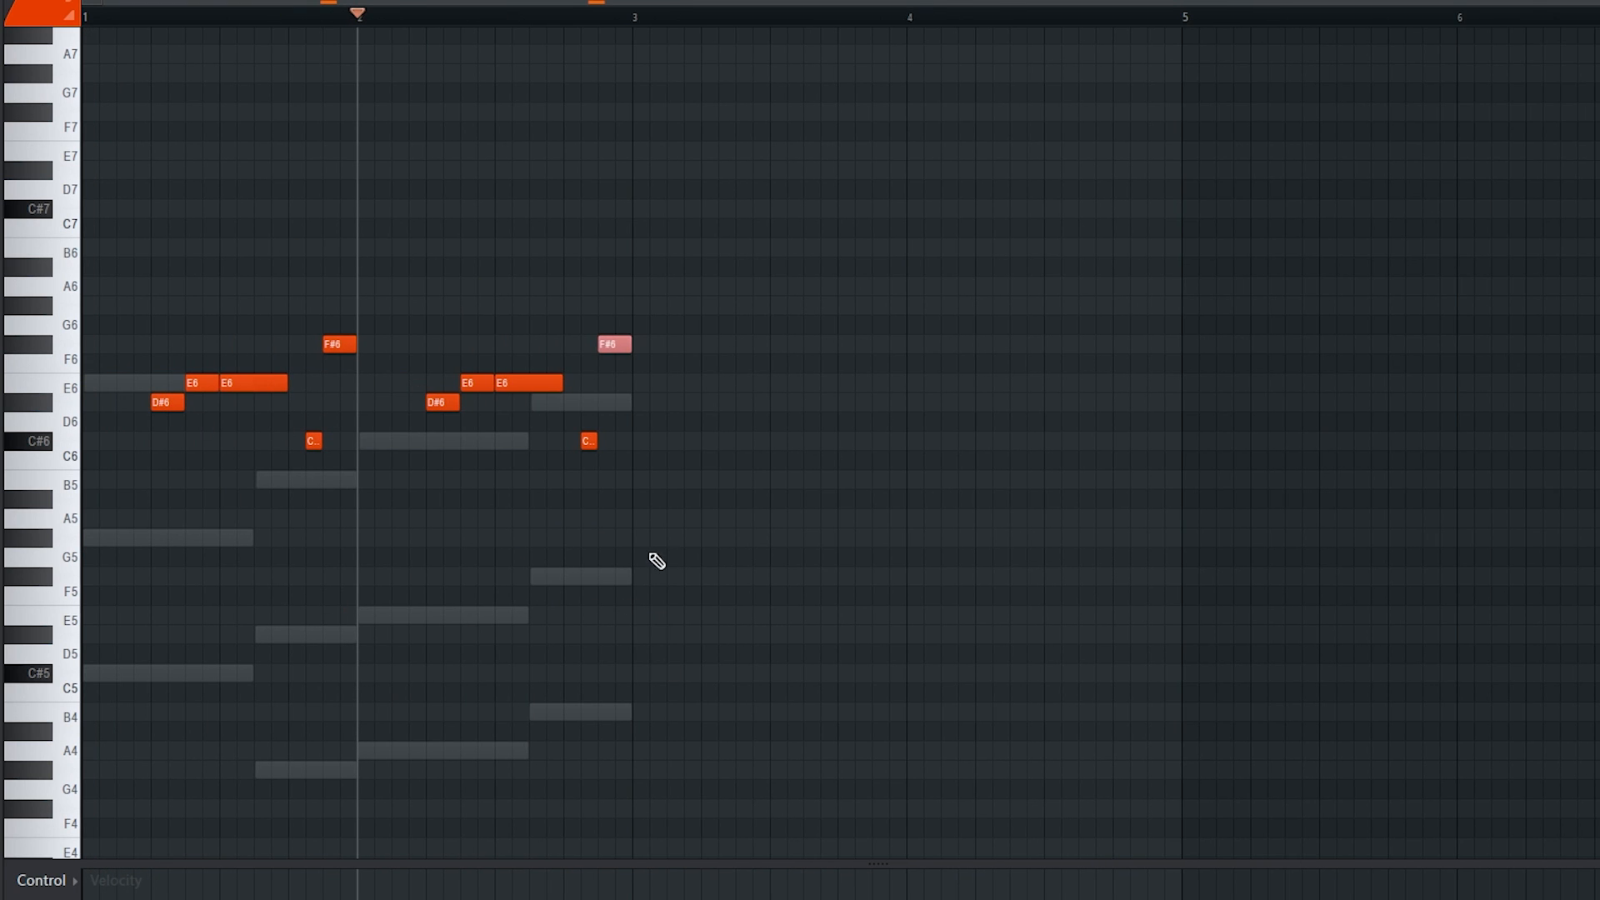
# Replace the copied C#6 and F#6 at the end of bar 2 with two-step B5 and C#6 notes
pyautogui.scroll(3, 650, 555)
pyautogui.moveTo(587, 544); pyautogui.dragTo(575, 223)
pyautogui.scroll(3, 500, 658)
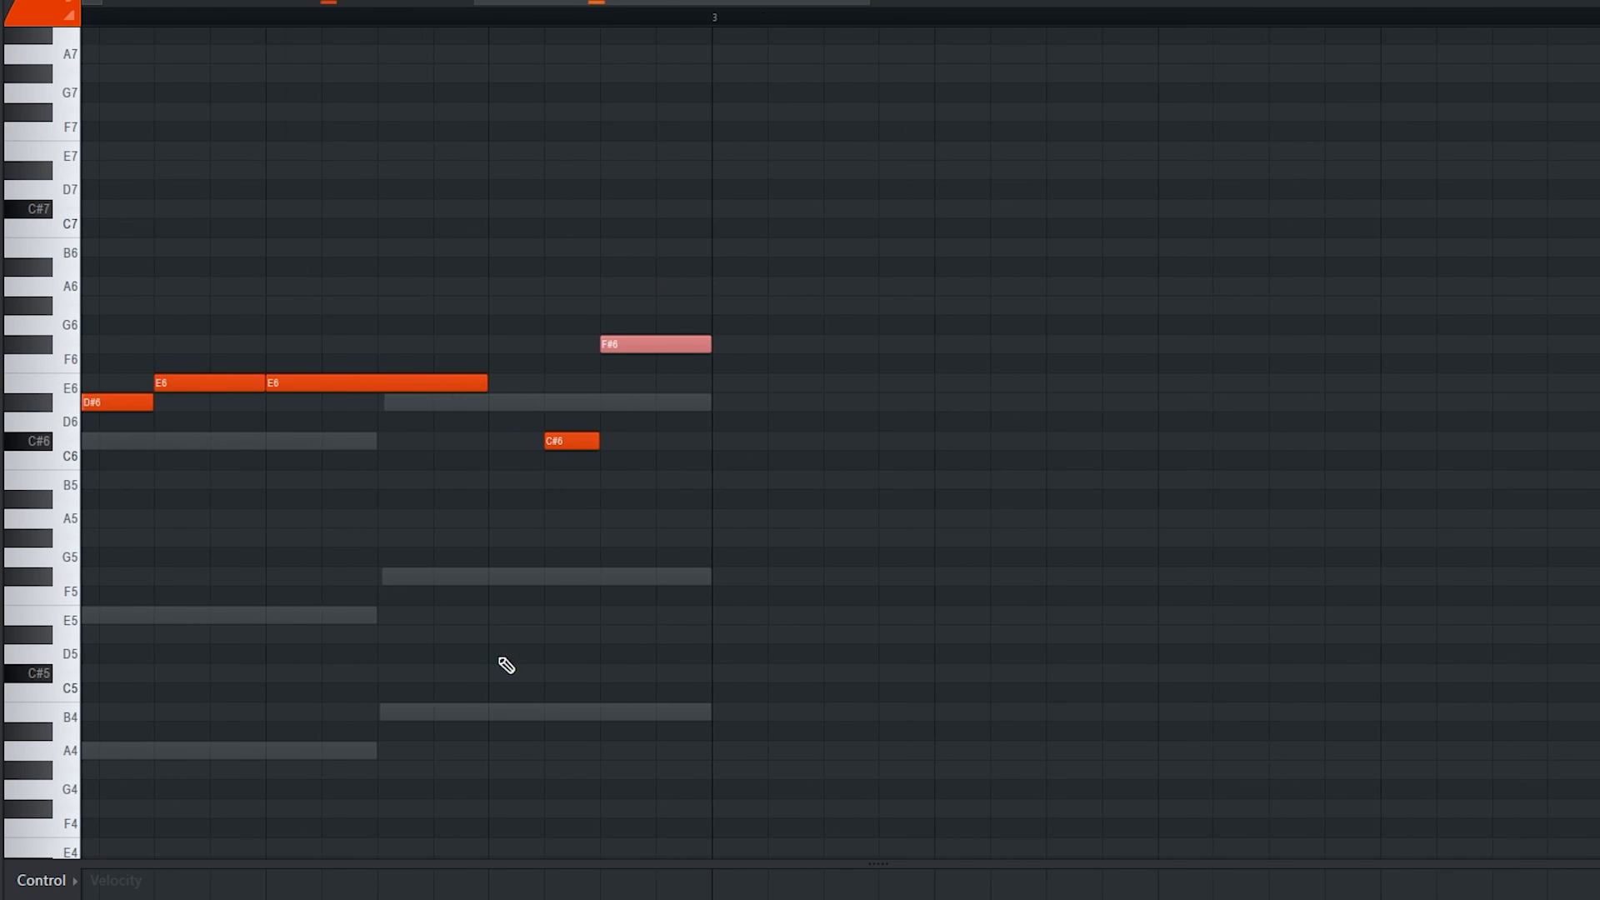
pyautogui.rightClick(606, 435)
pyautogui.moveTo(562, 518)
pyautogui.mouseDown()
pyautogui.moveTo(514, 511)
pyautogui.moveTo(489, 474)
pyautogui.mouseUp()
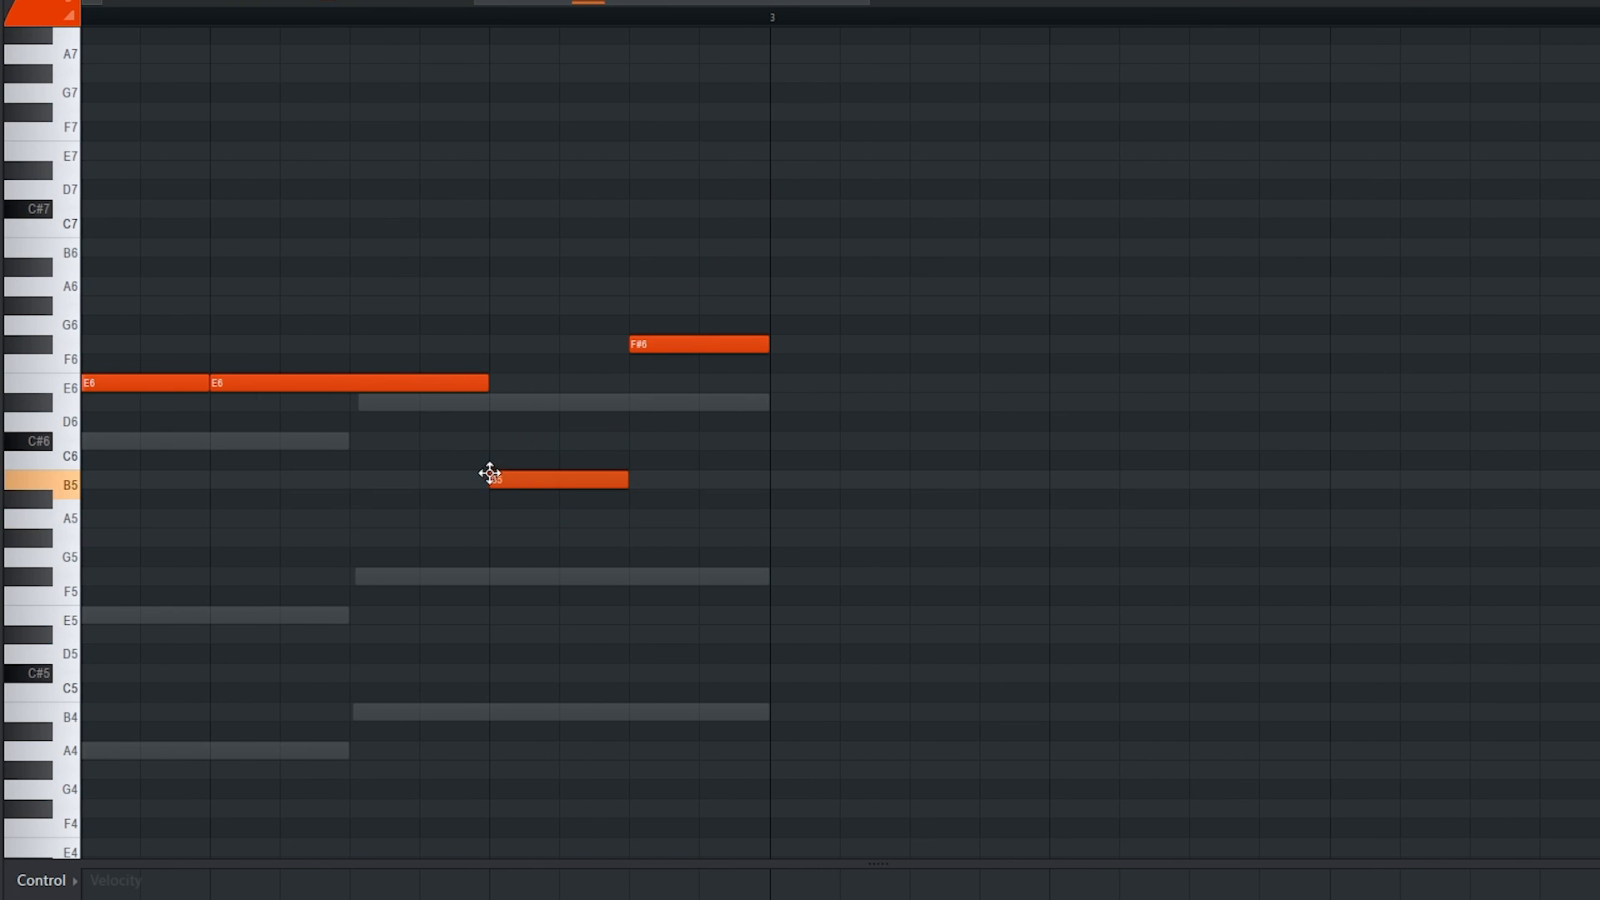
pyautogui.click(644, 442)
pyautogui.rightClick(675, 344)
pyautogui.scroll(-2, 688, 464)
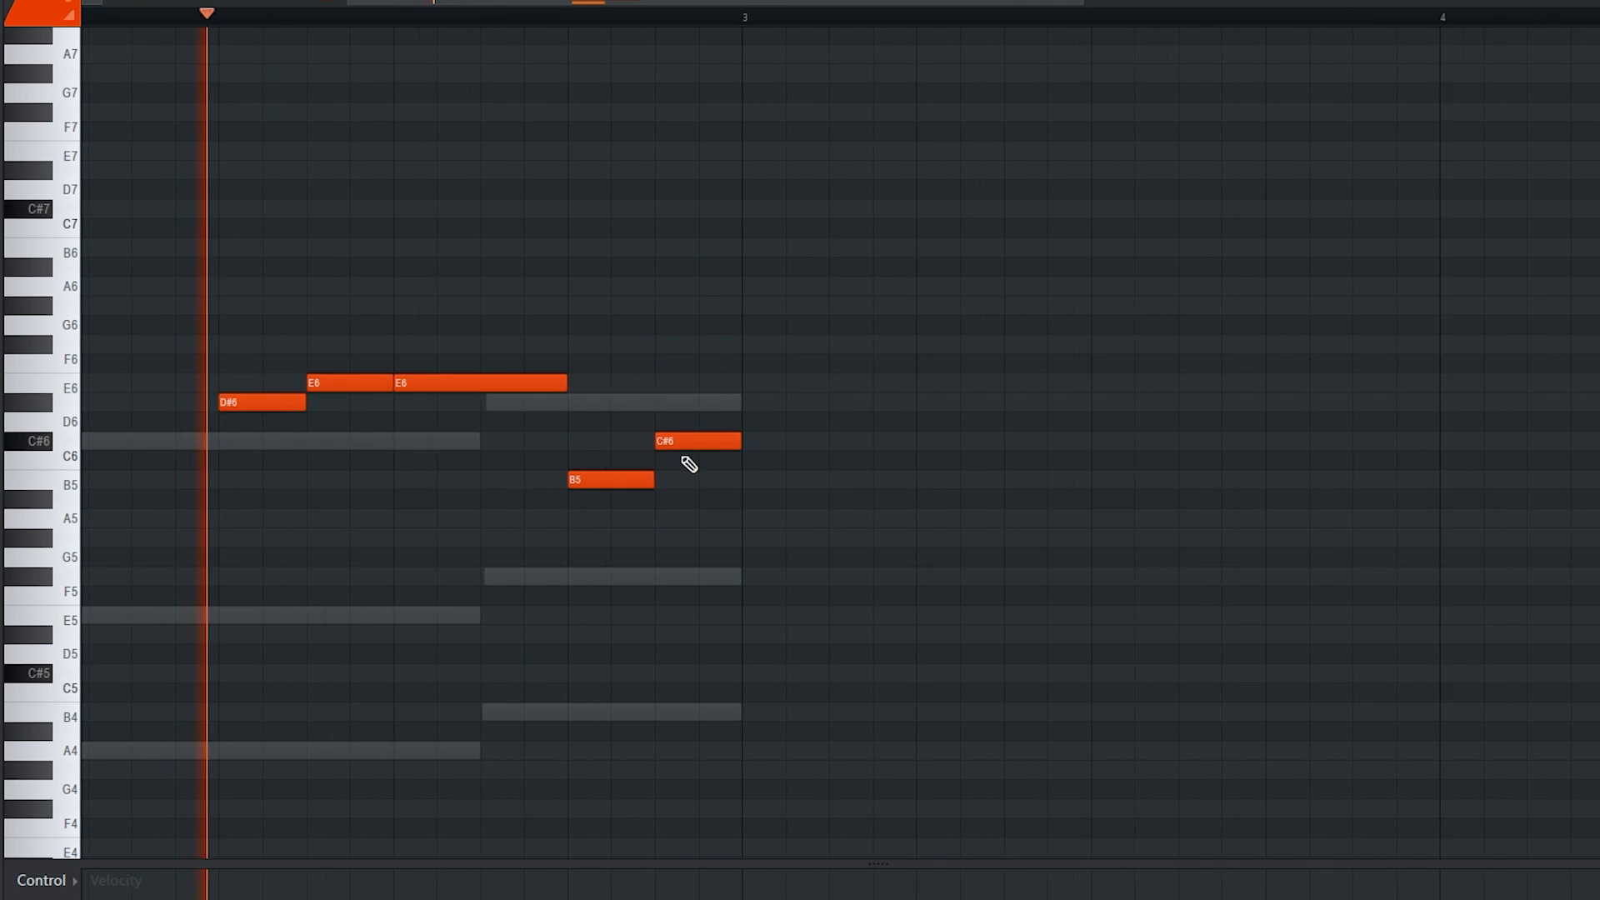
pyautogui.scroll(-1, 689, 464)
pyautogui.press('space')
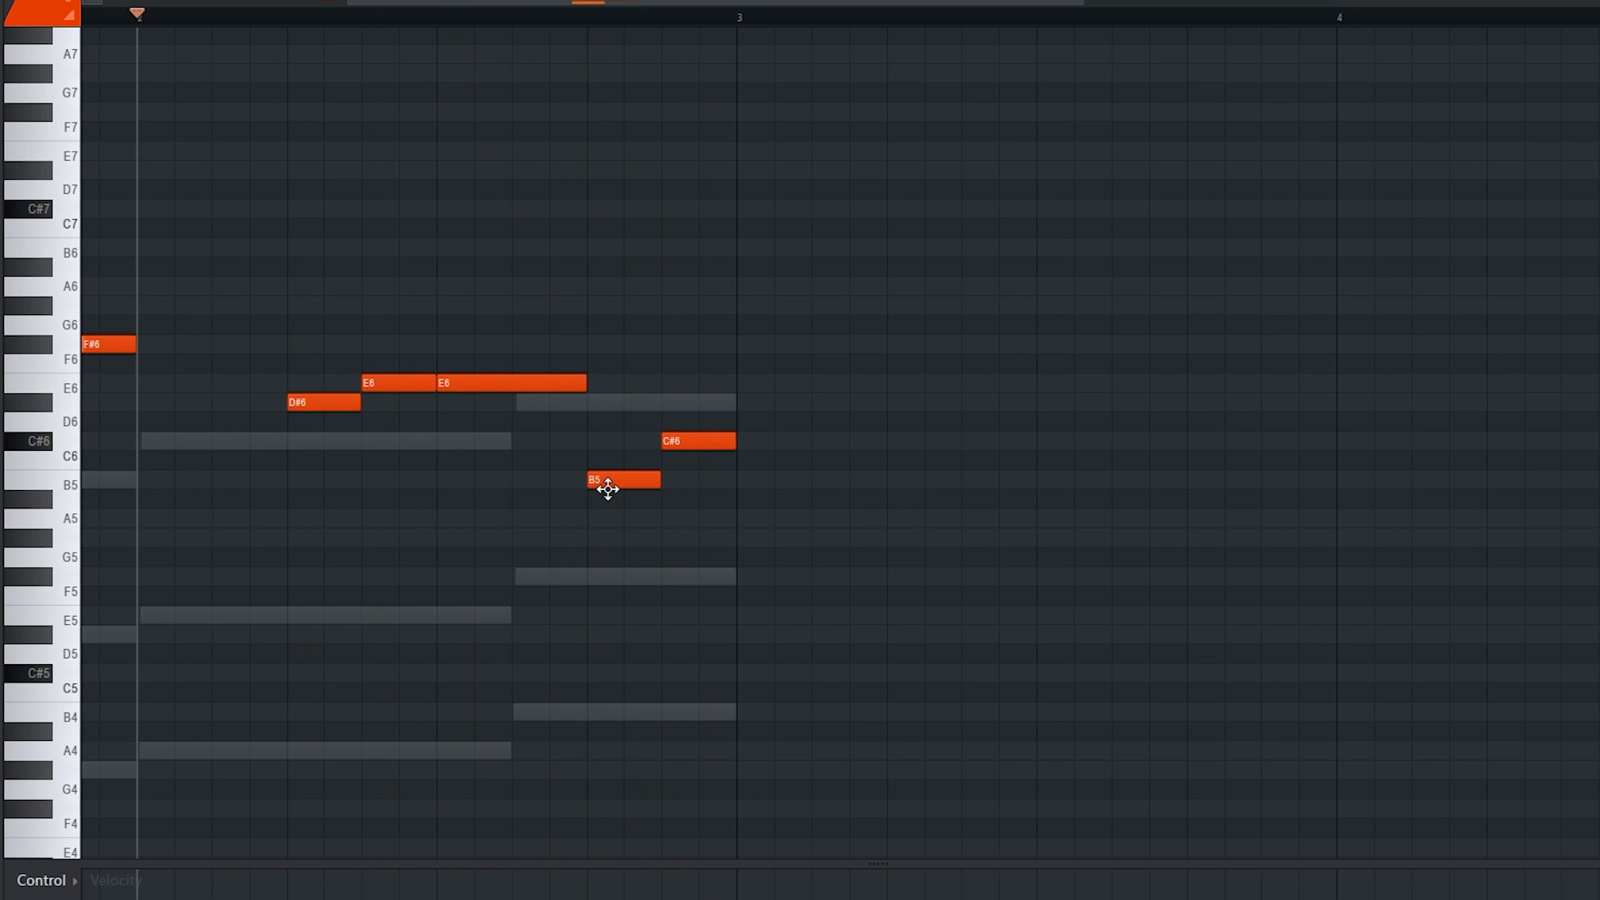
# Raise the last two melody notes of bar 2 to D#6 and E6, and play the melody
pyautogui.moveTo(608, 489); pyautogui.dragTo(604, 410)
pyautogui.moveTo(694, 447); pyautogui.dragTo(683, 395)
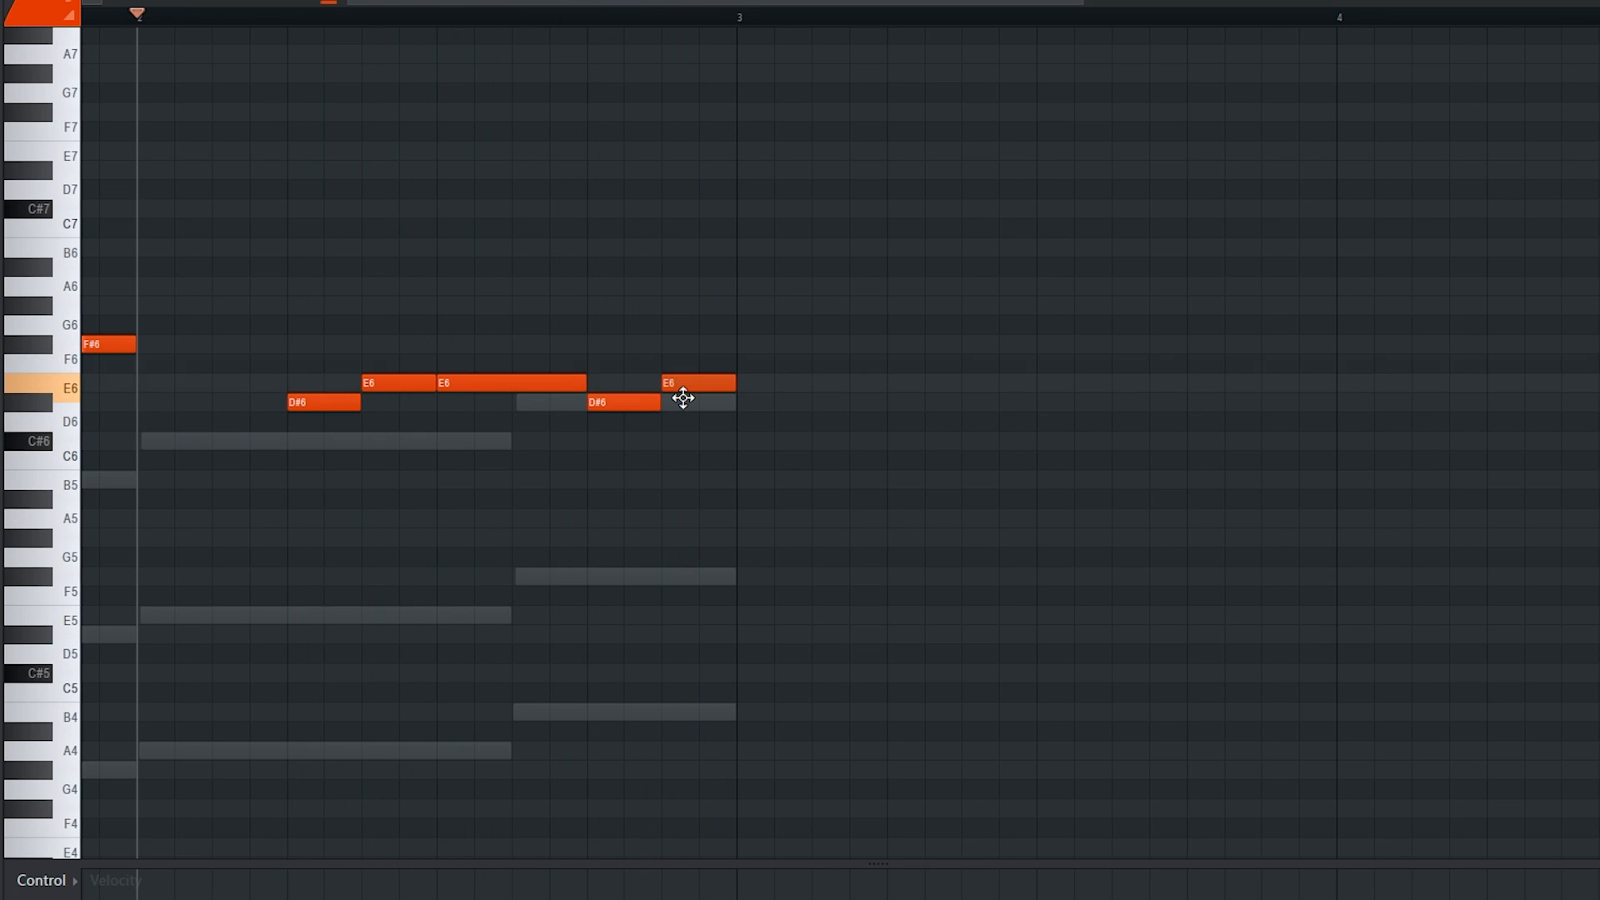
pyautogui.press('space')
pyautogui.scroll(-1, 689, 403)
pyautogui.scroll(-1, 703, 442)
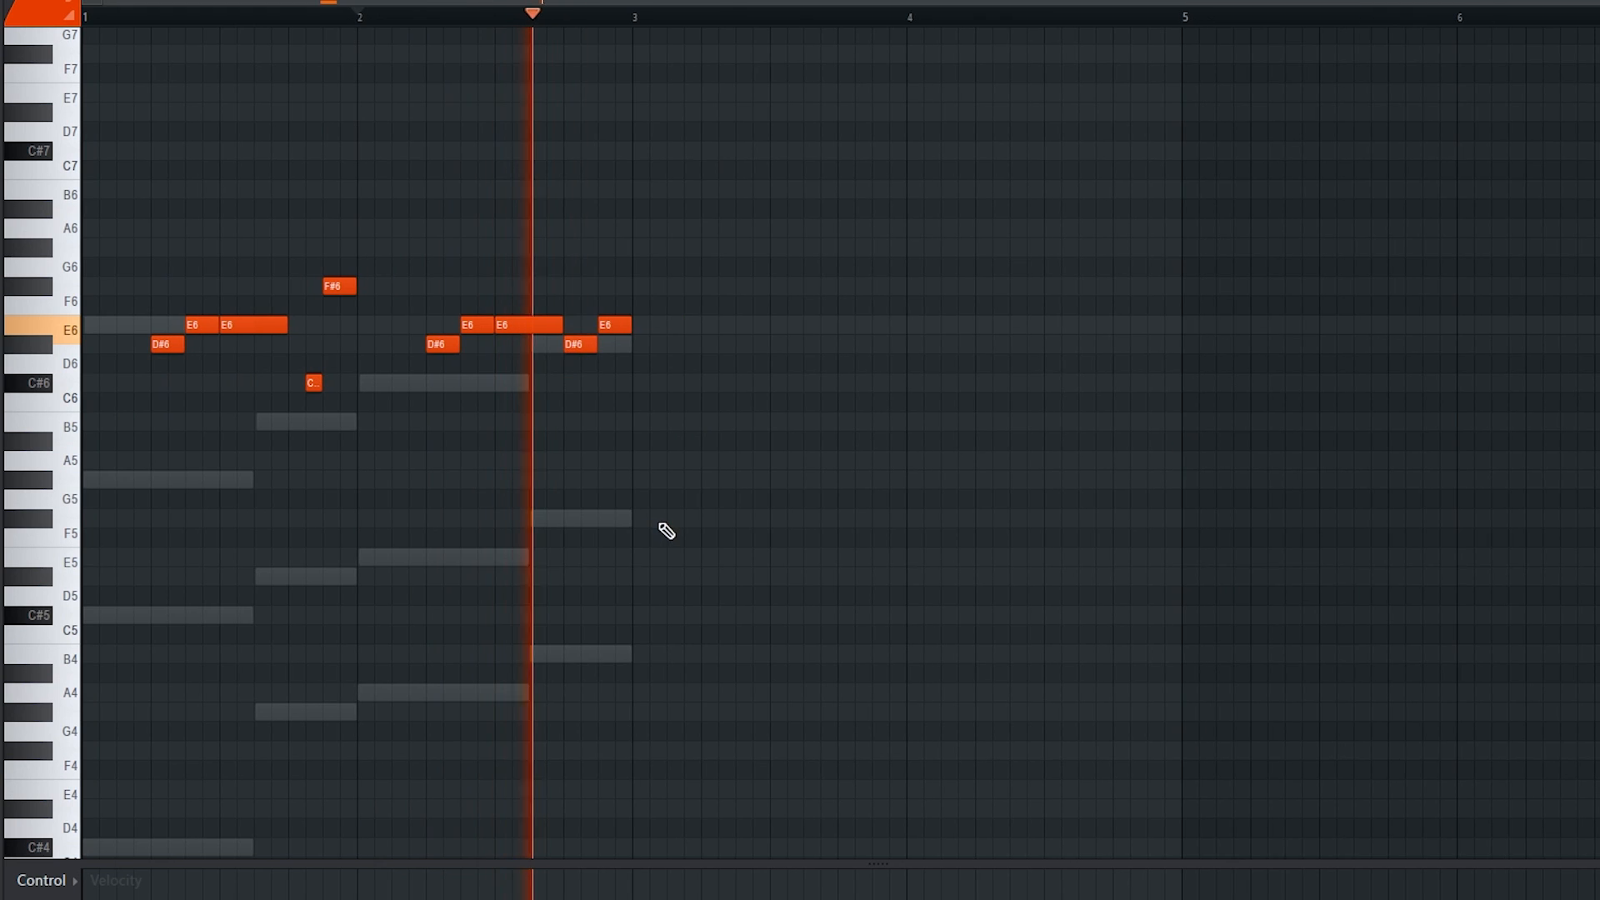
# Randomize the velocity levels of the melody notes with Bipolar enabled
pyautogui.hotkey('alt', 'r')
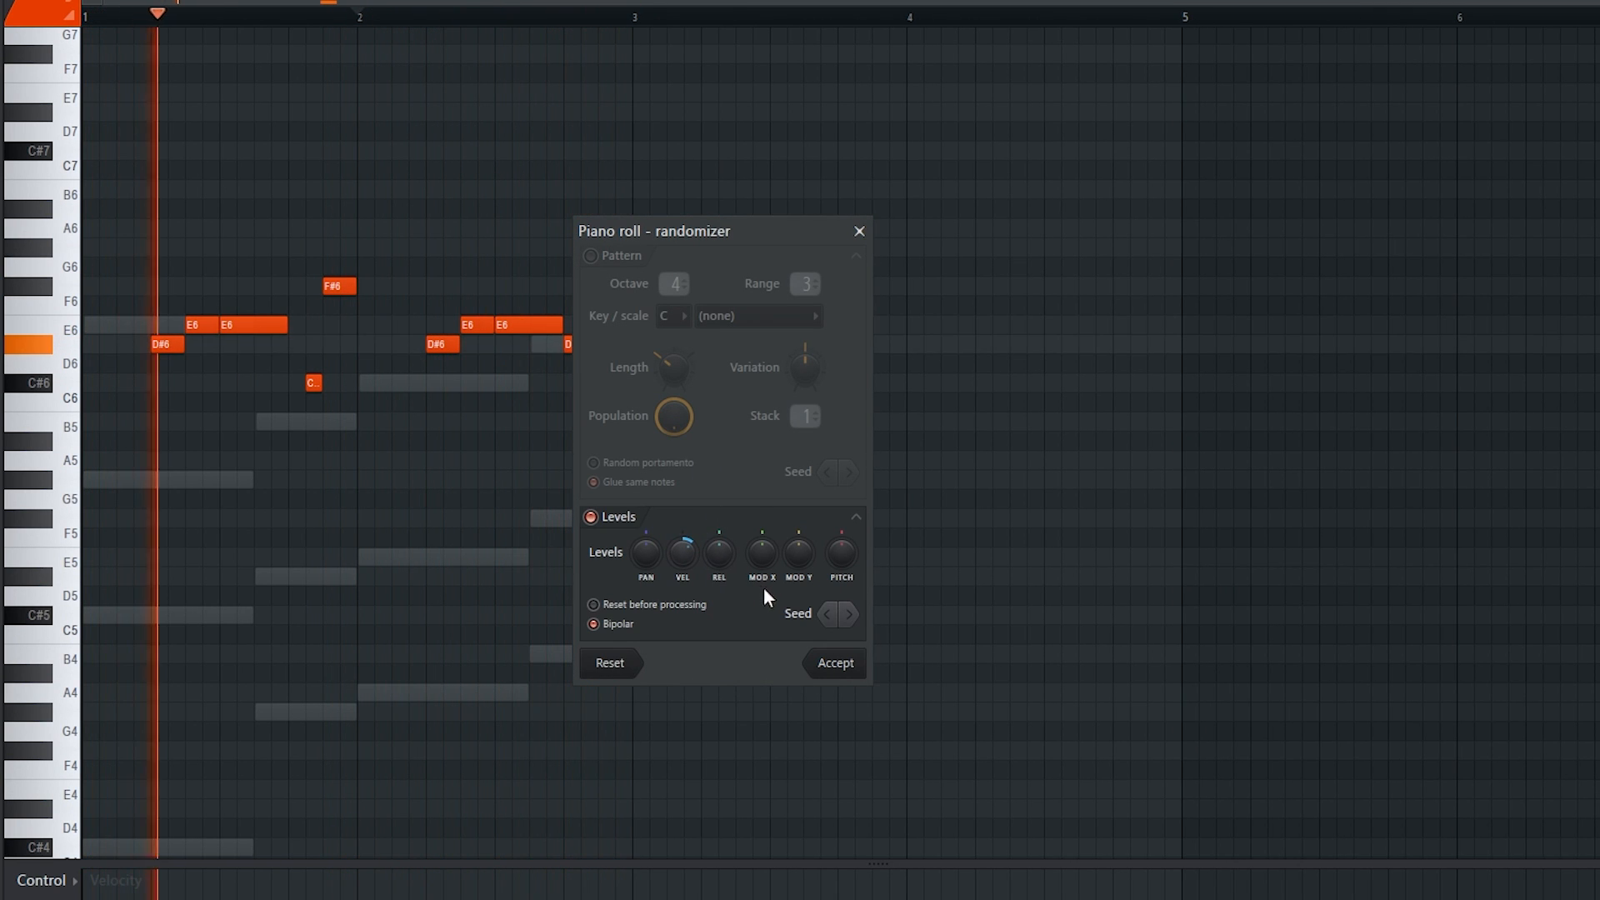
pyautogui.click(846, 664)
pyautogui.hotkey('ctrl', 'a')
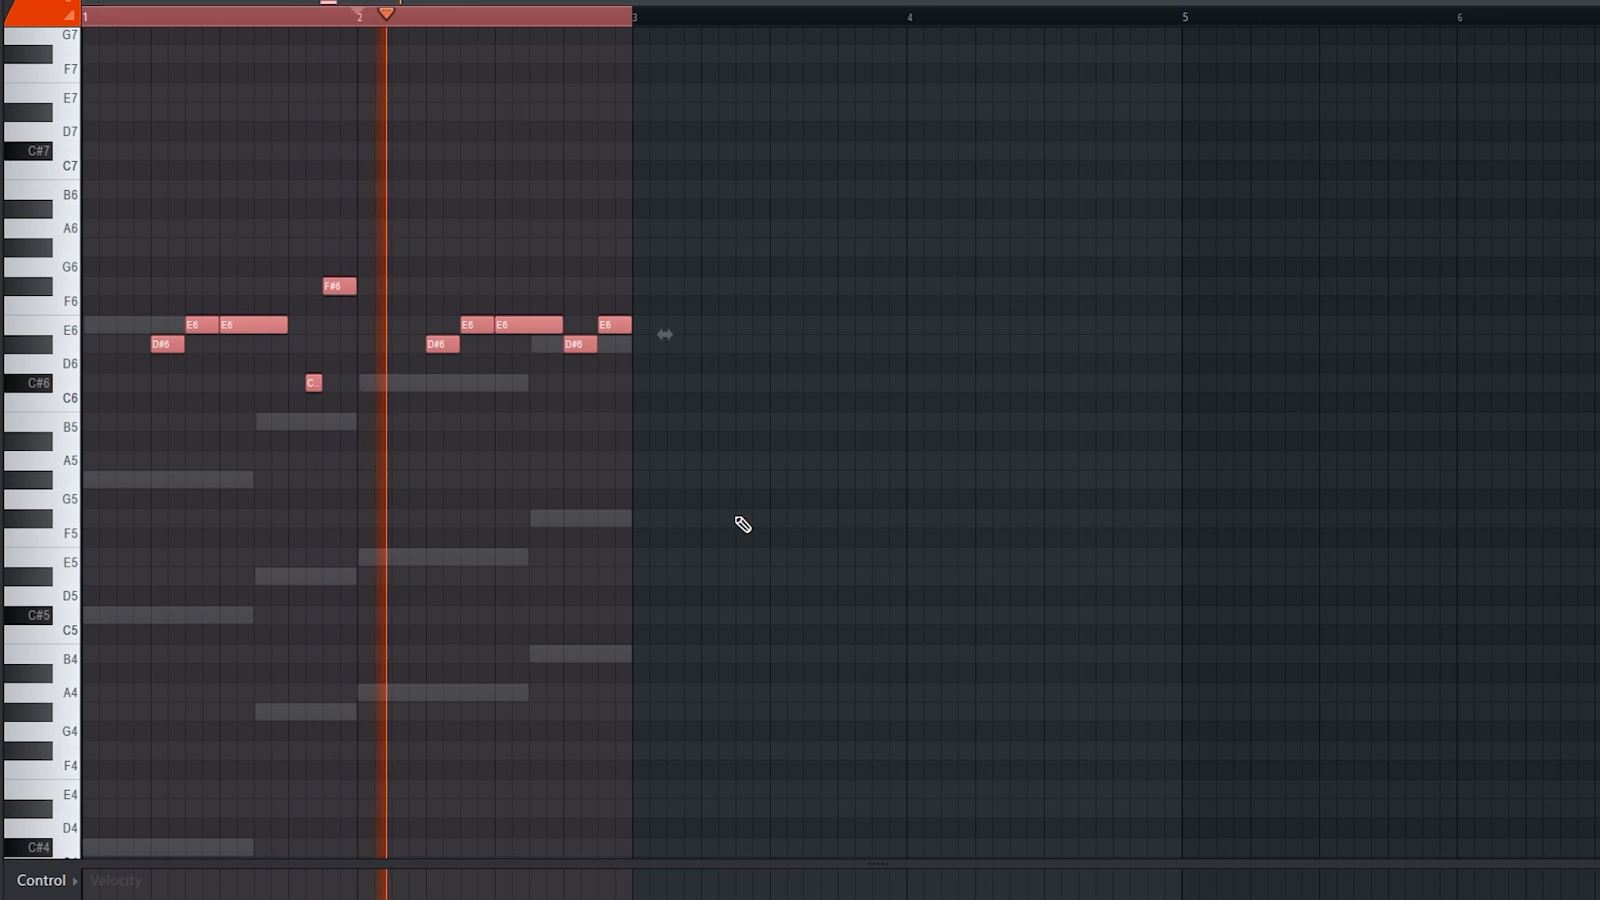
pyautogui.press('F7')
pyautogui.click(516, 304)
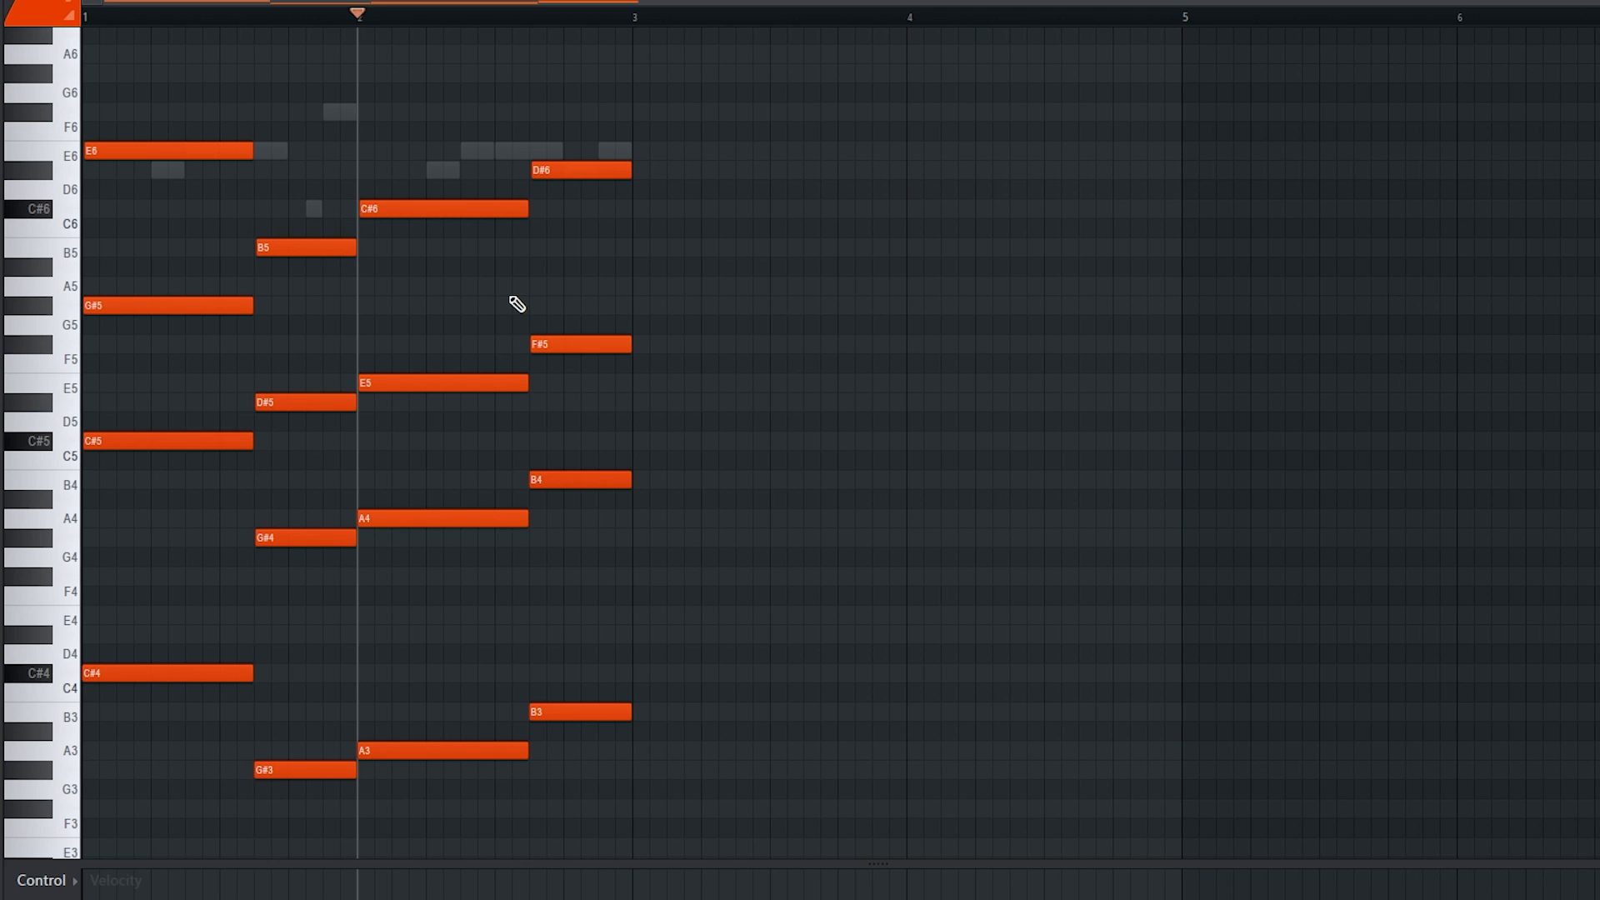
pyautogui.press('F7')
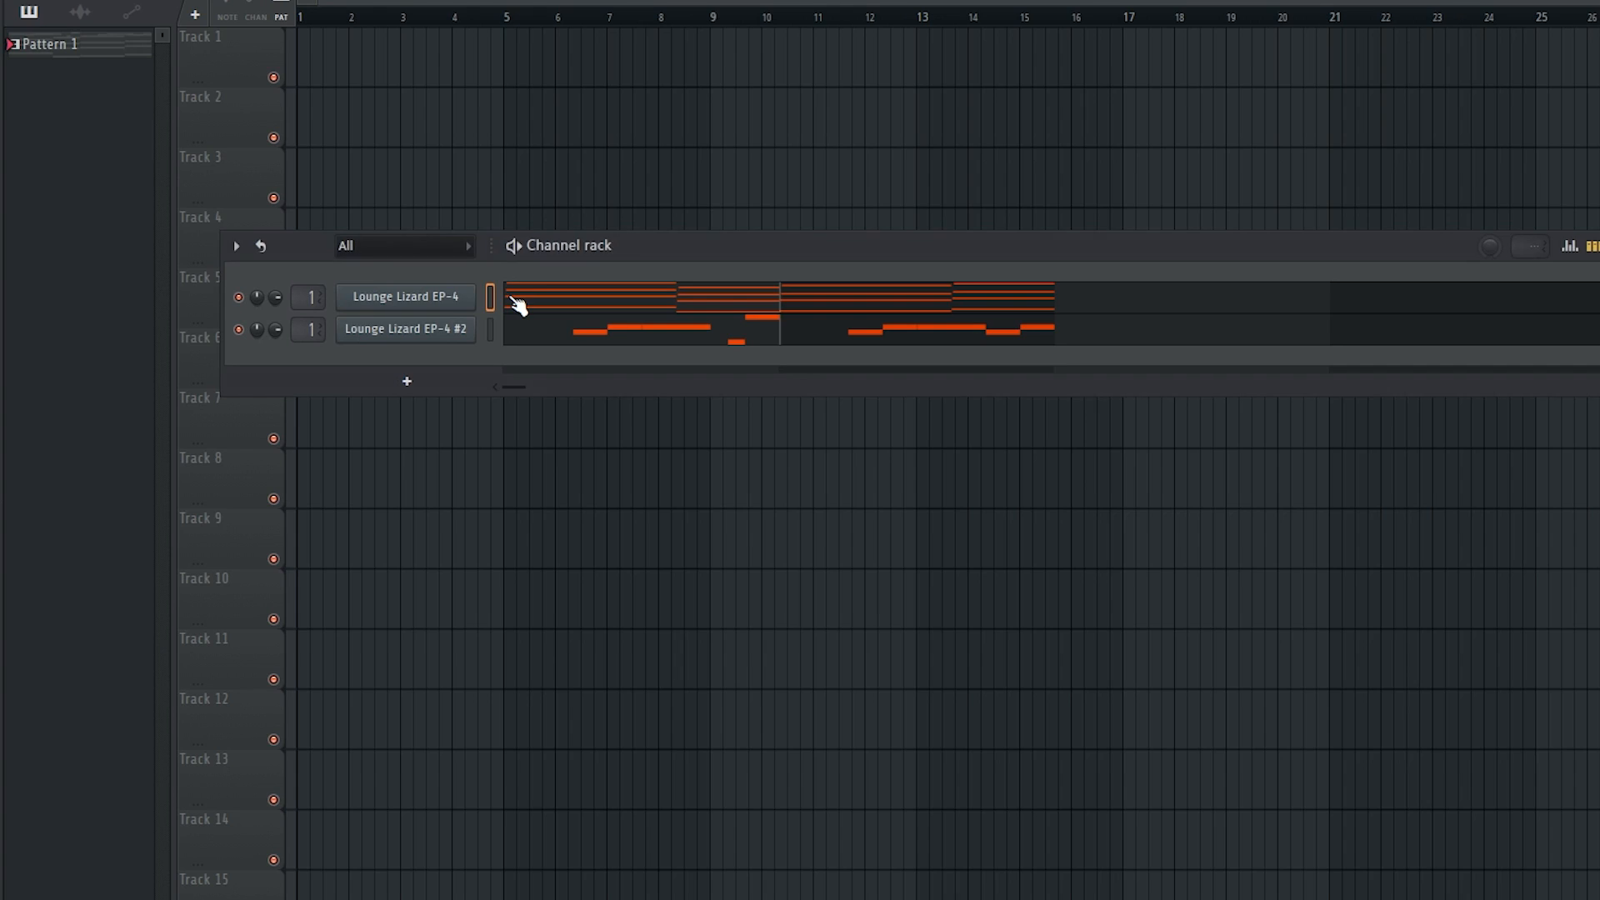
pyautogui.rightClick(451, 296)
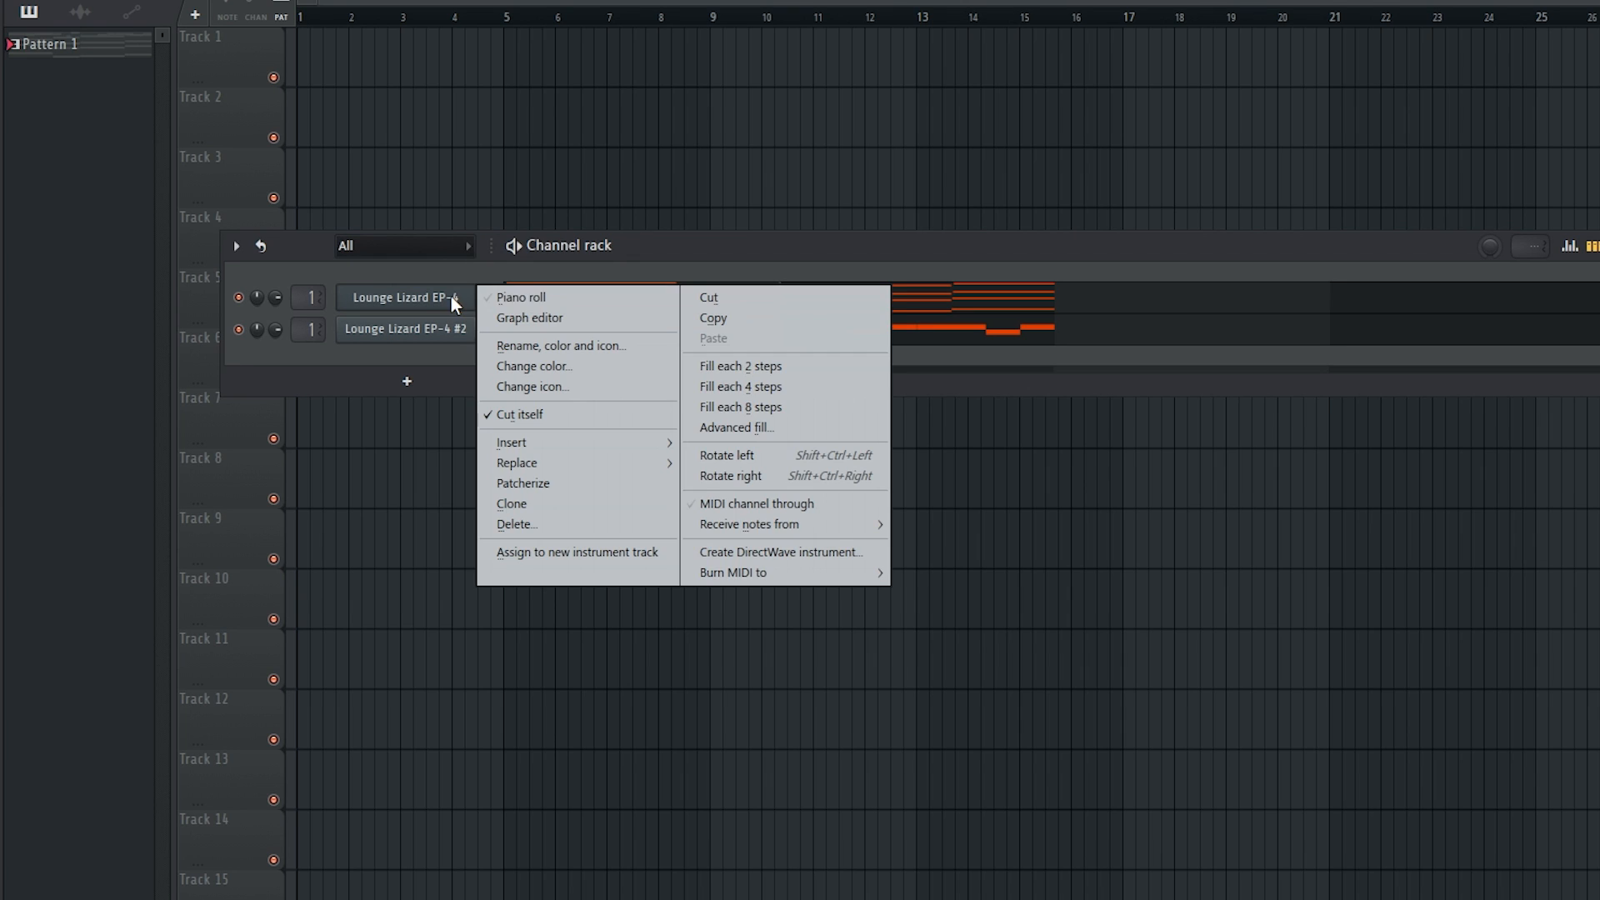
pyautogui.click(729, 251)
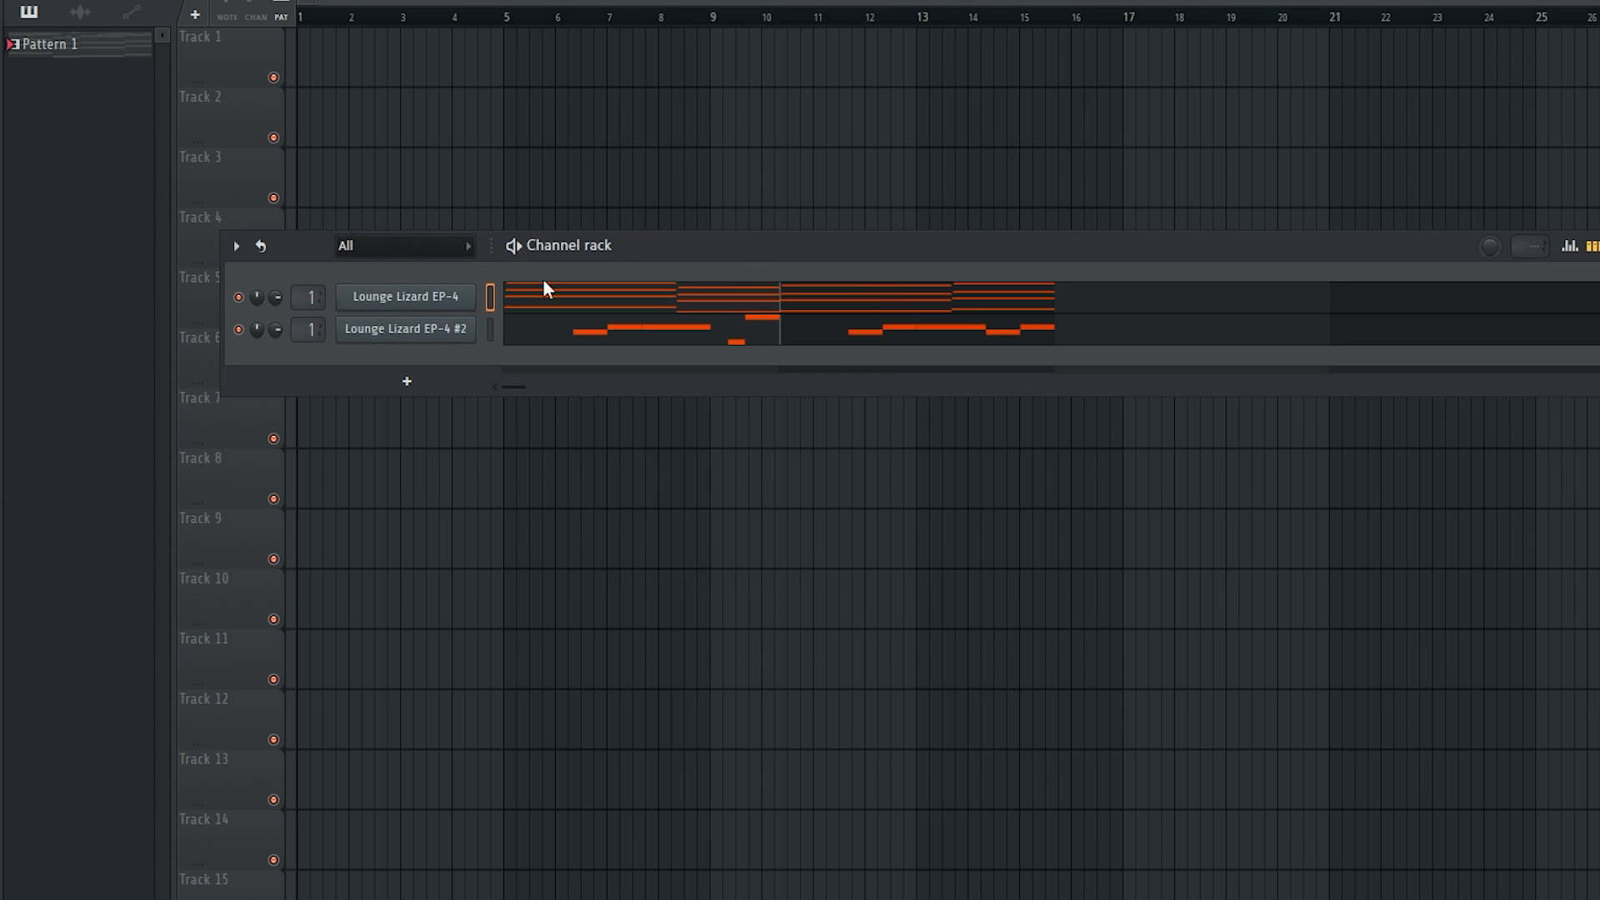
pyautogui.rightClick(401, 305)
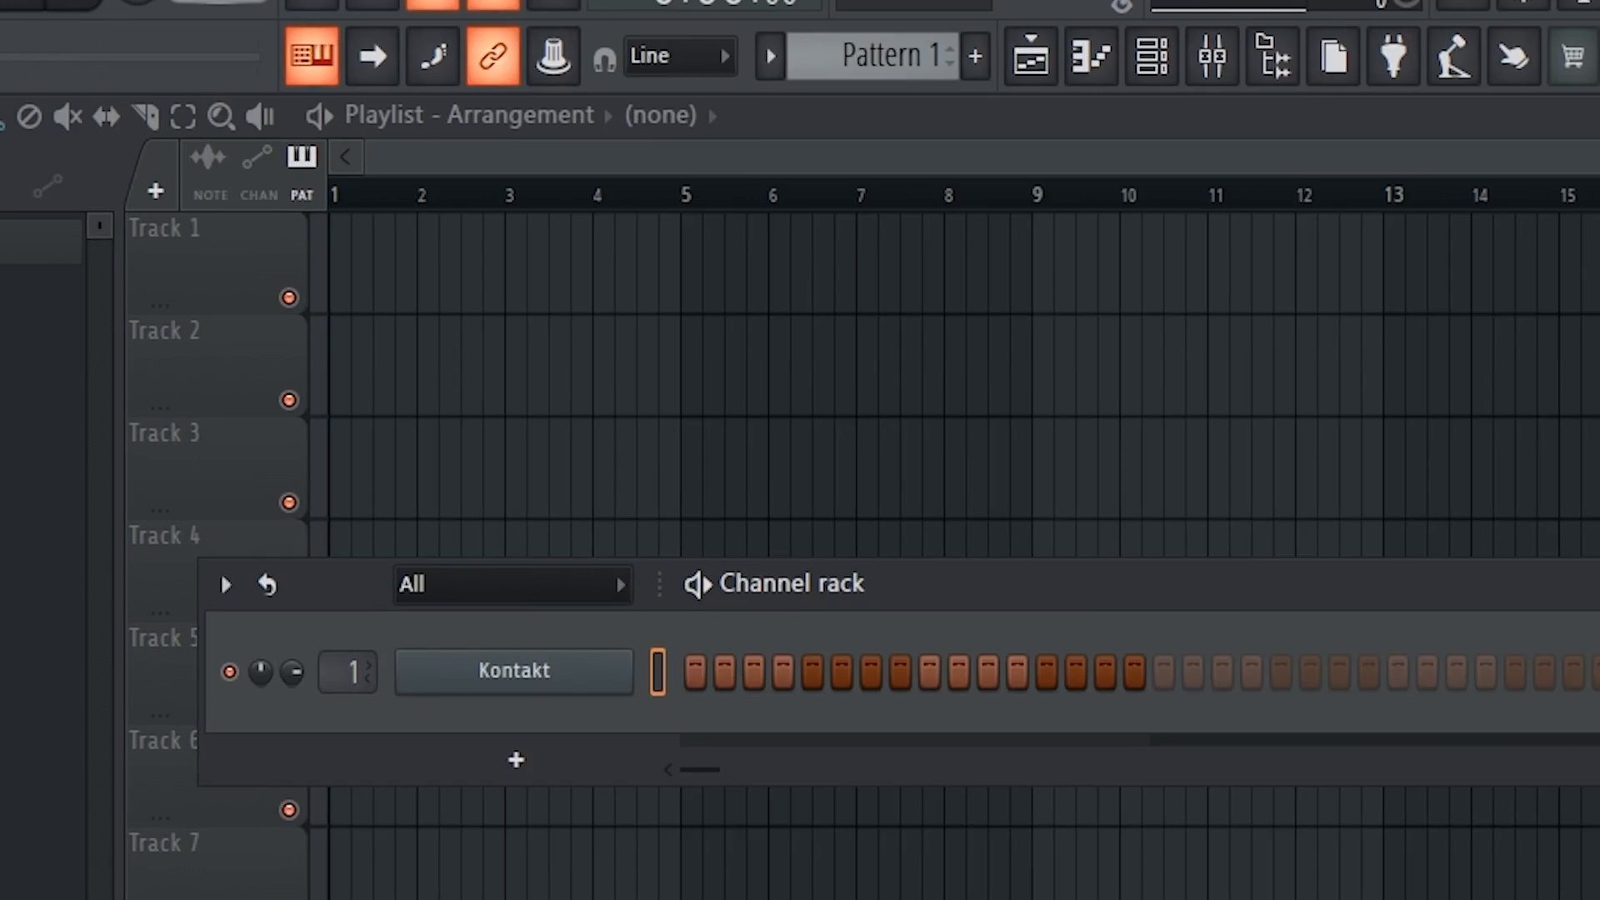
# Set the project tempo to one of the preset BPM values
pyautogui.rightClick(190, 40)
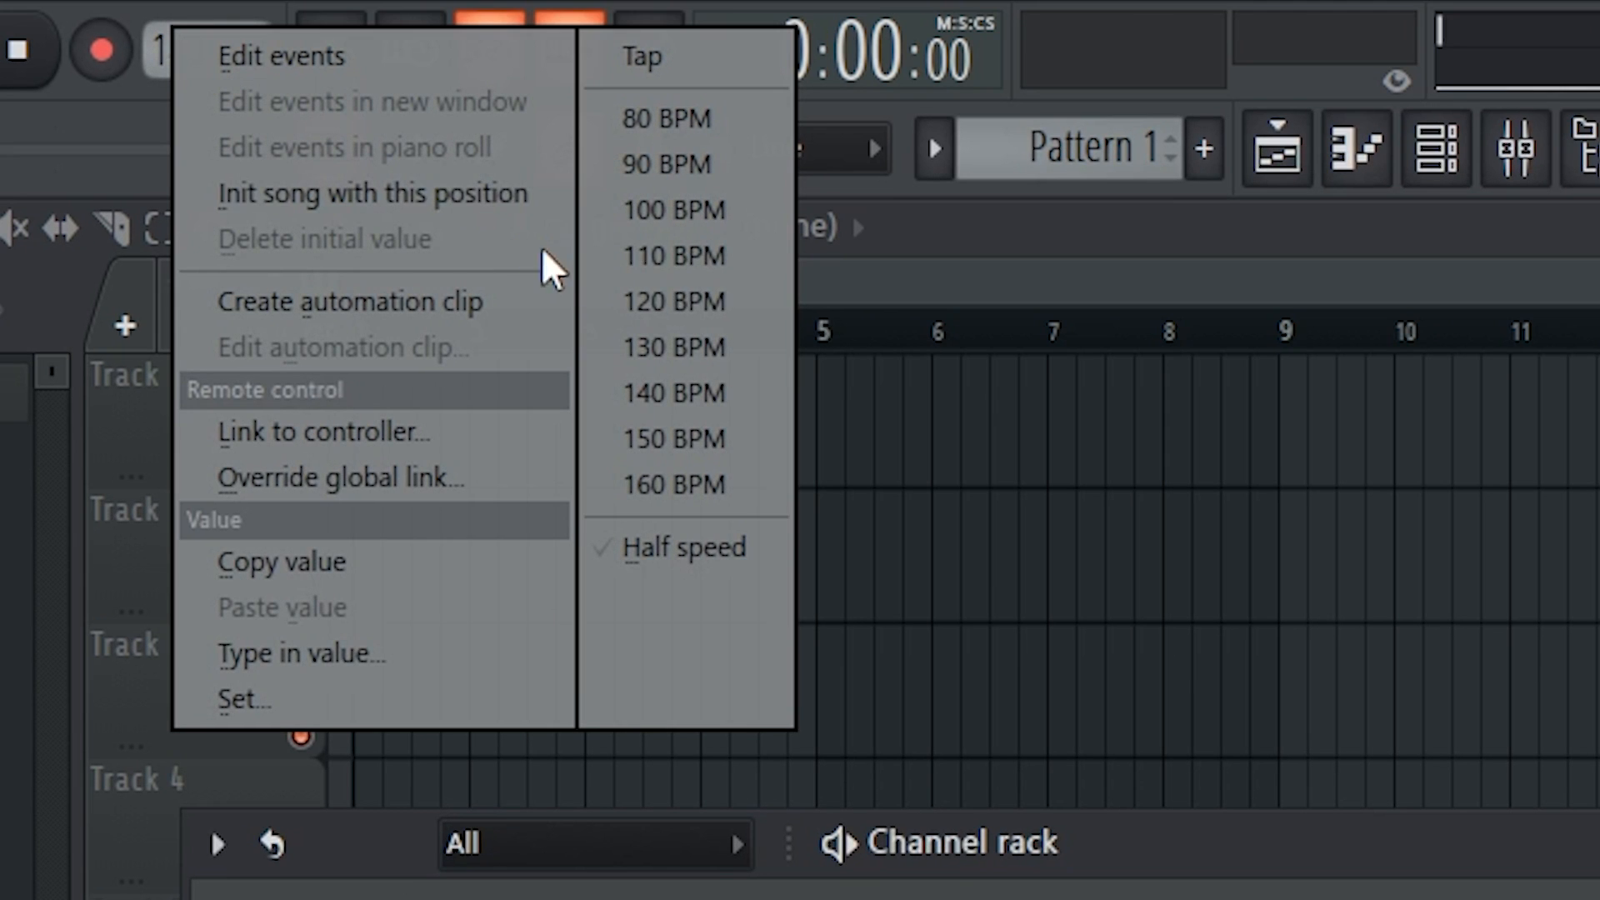
pyautogui.click(660, 227)
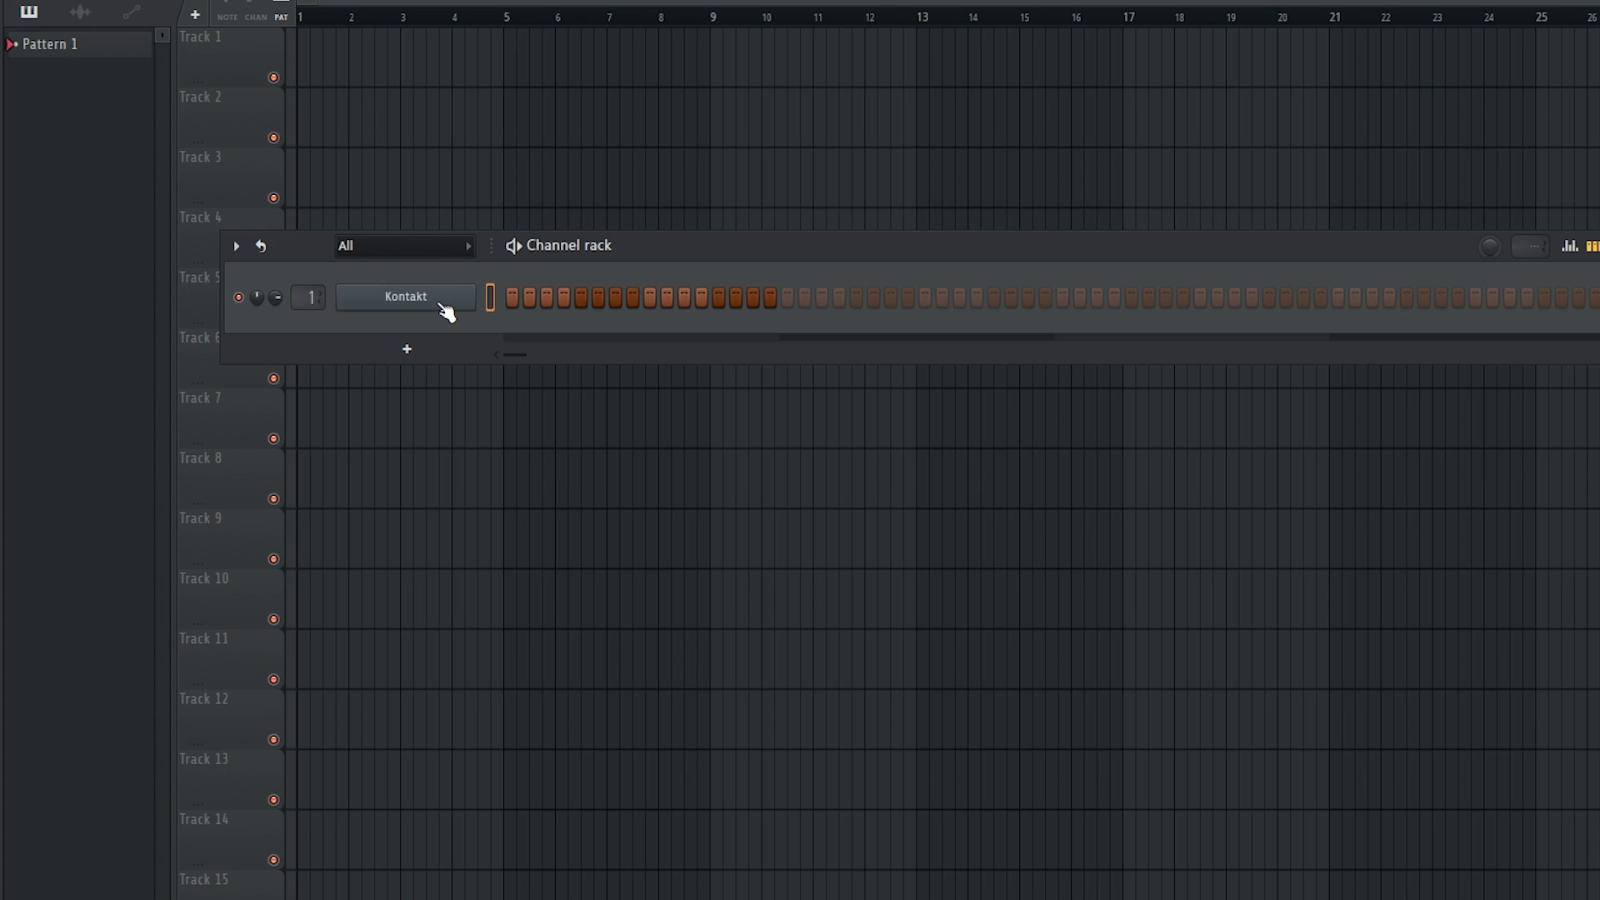
# Load the clean Jazz Chorus snapshot for the Evolution Hollowbody Blues guitar in the Kontakt channel
pyautogui.click(441, 305)
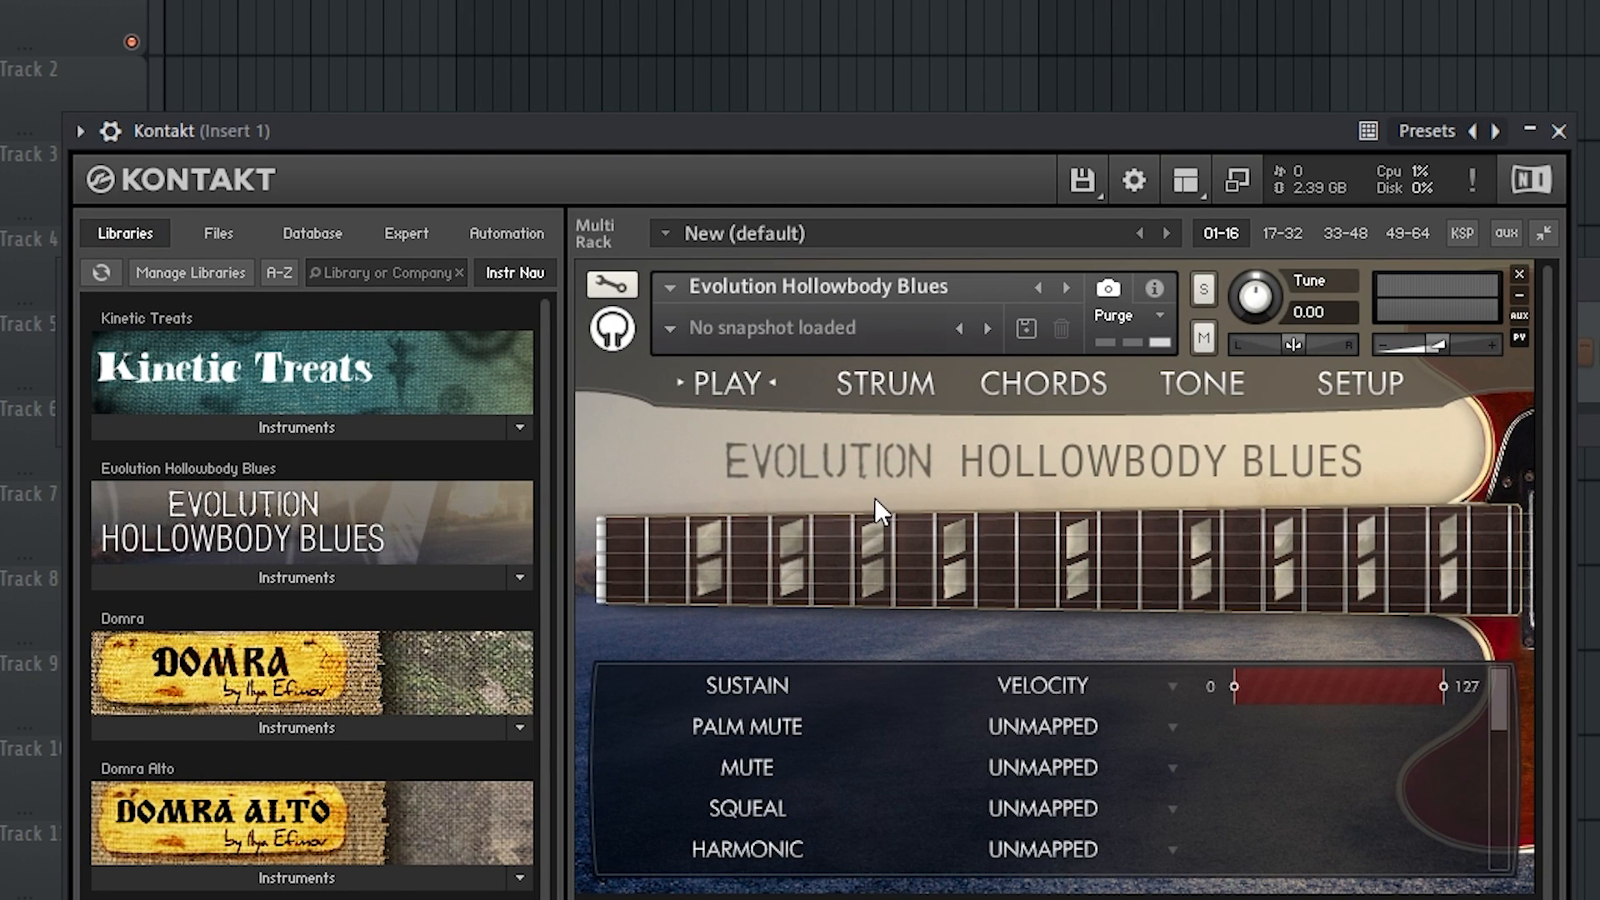
pyautogui.click(669, 328)
pyautogui.moveTo(704, 353)
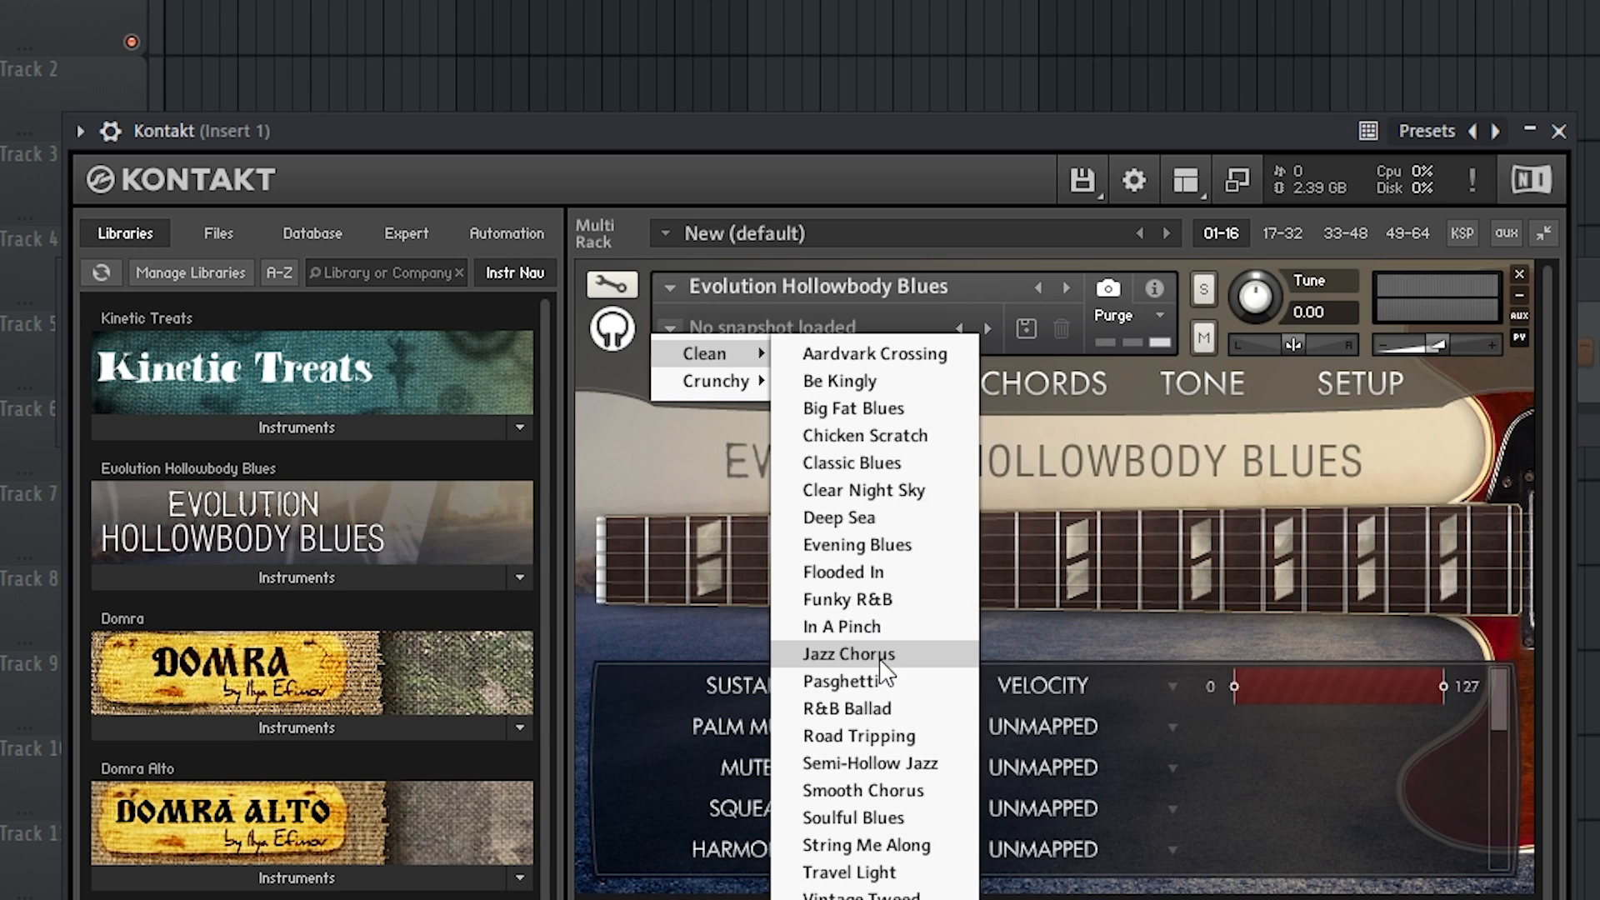
pyautogui.click(881, 661)
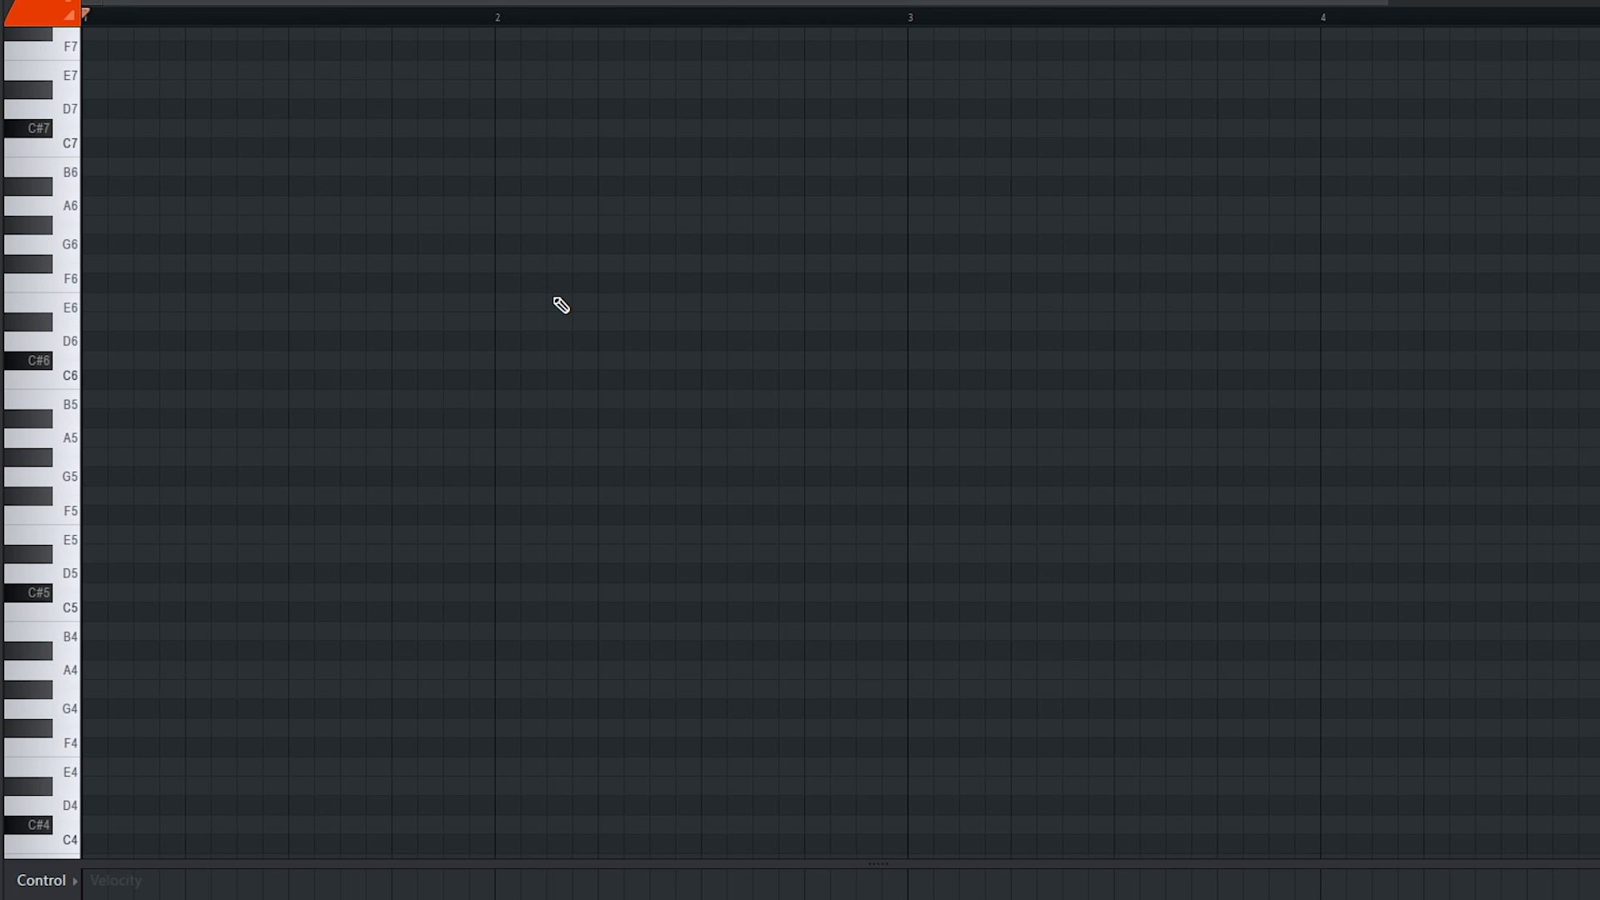
# Place half-bar bass notes C#4 and B3 in bar 1 and two A3 notes in bar 2
pyautogui.scroll(3, 137, 556)
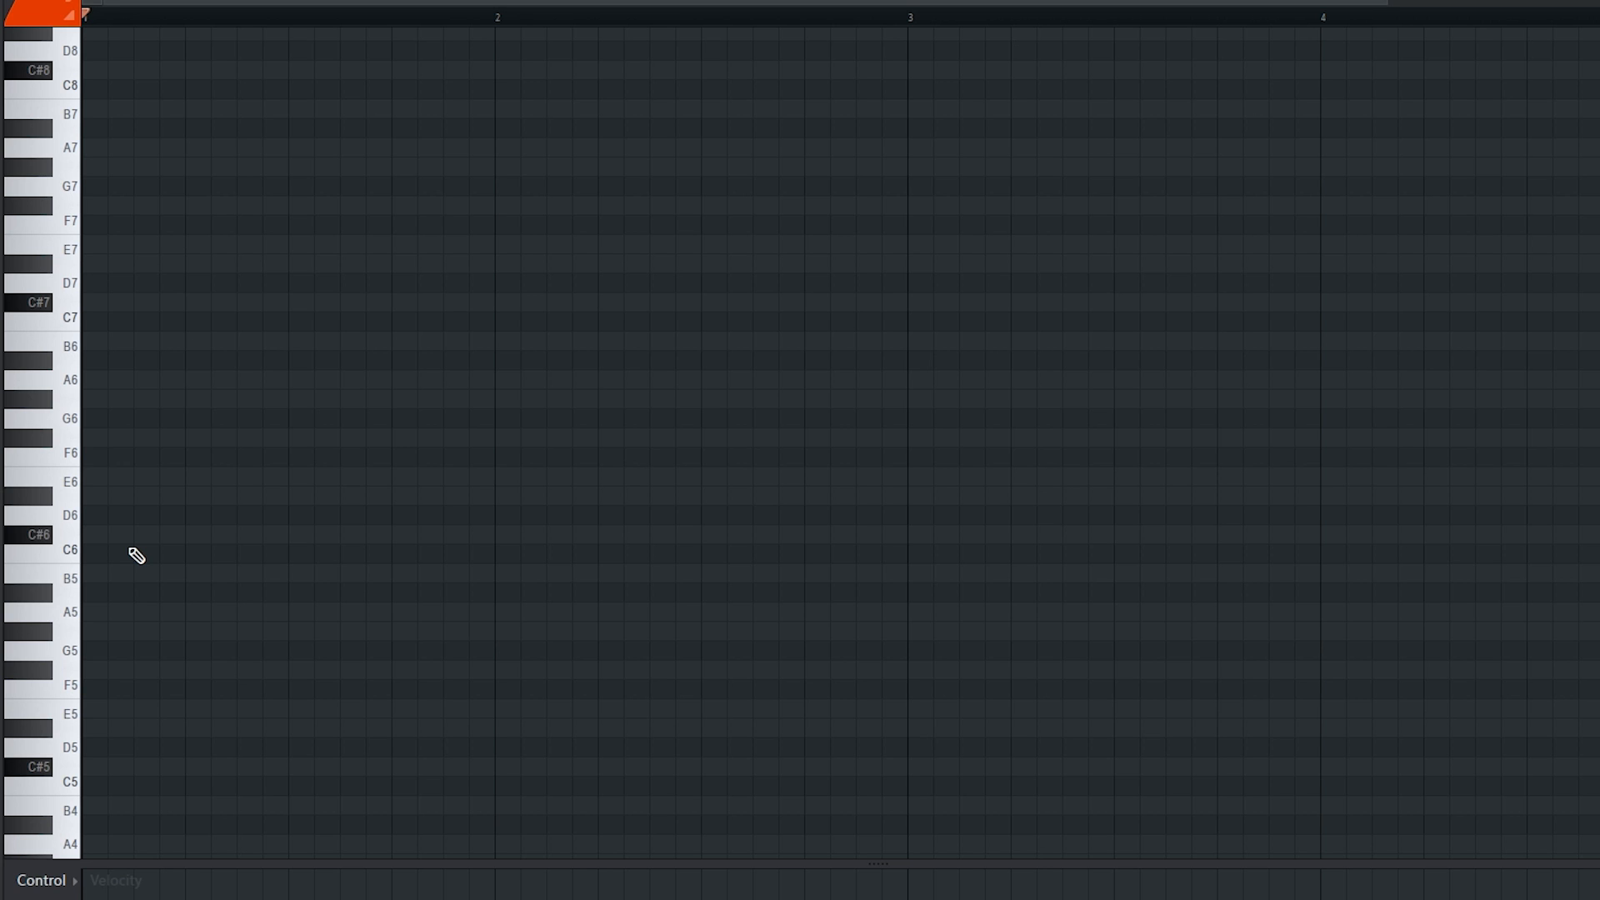
pyautogui.scroll(-4, 133, 609)
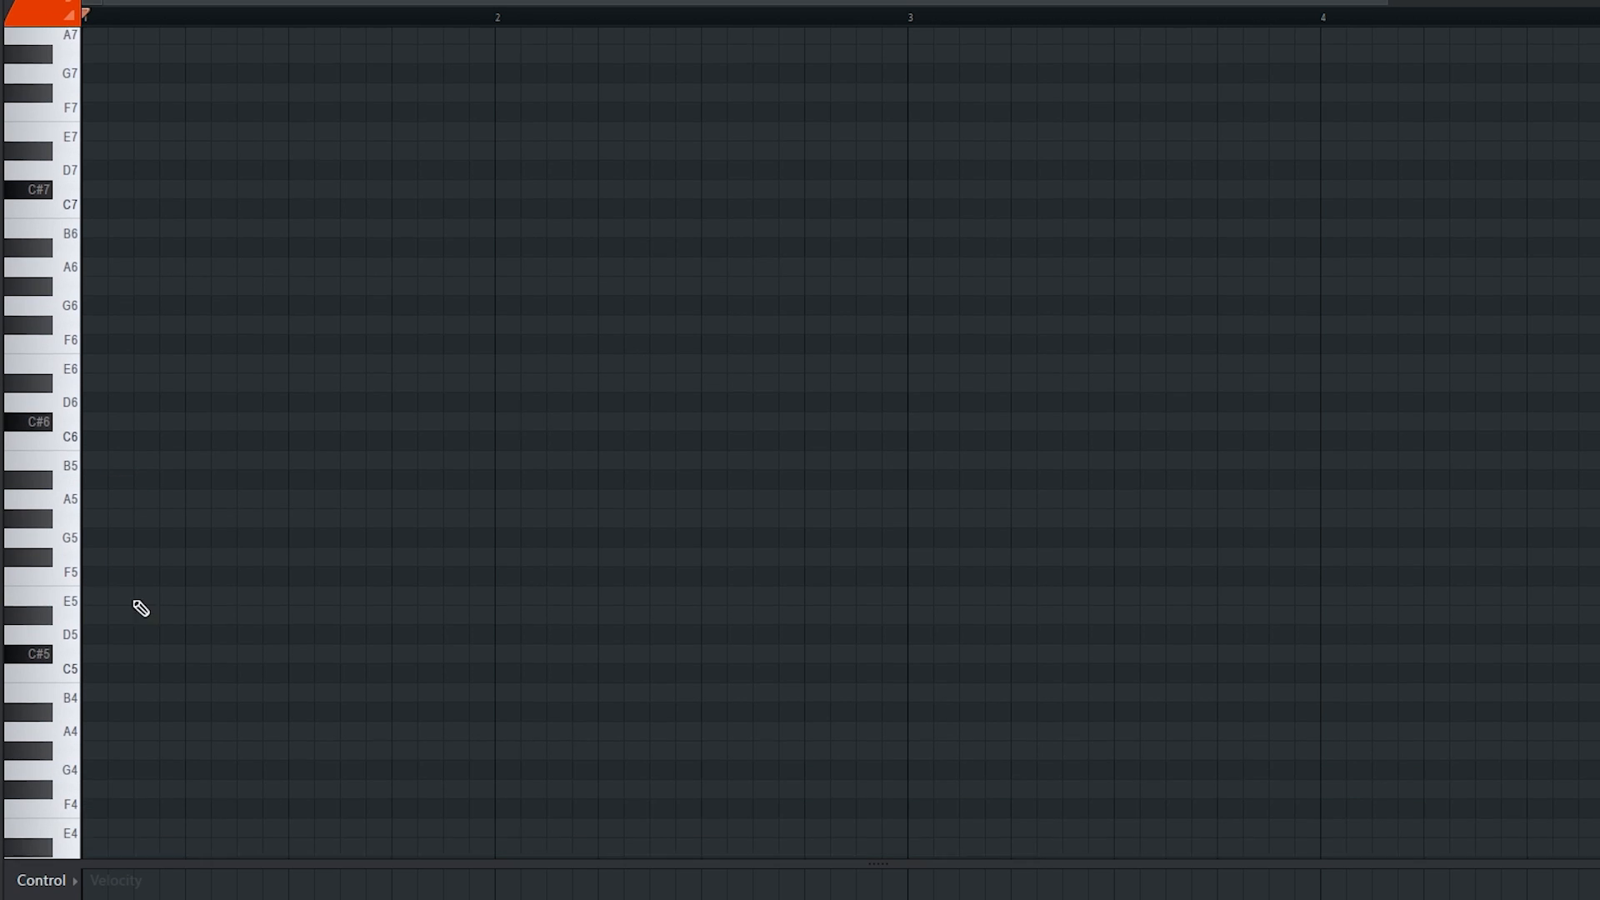
pyautogui.click(125, 765)
pyautogui.scroll(-5, 136, 505)
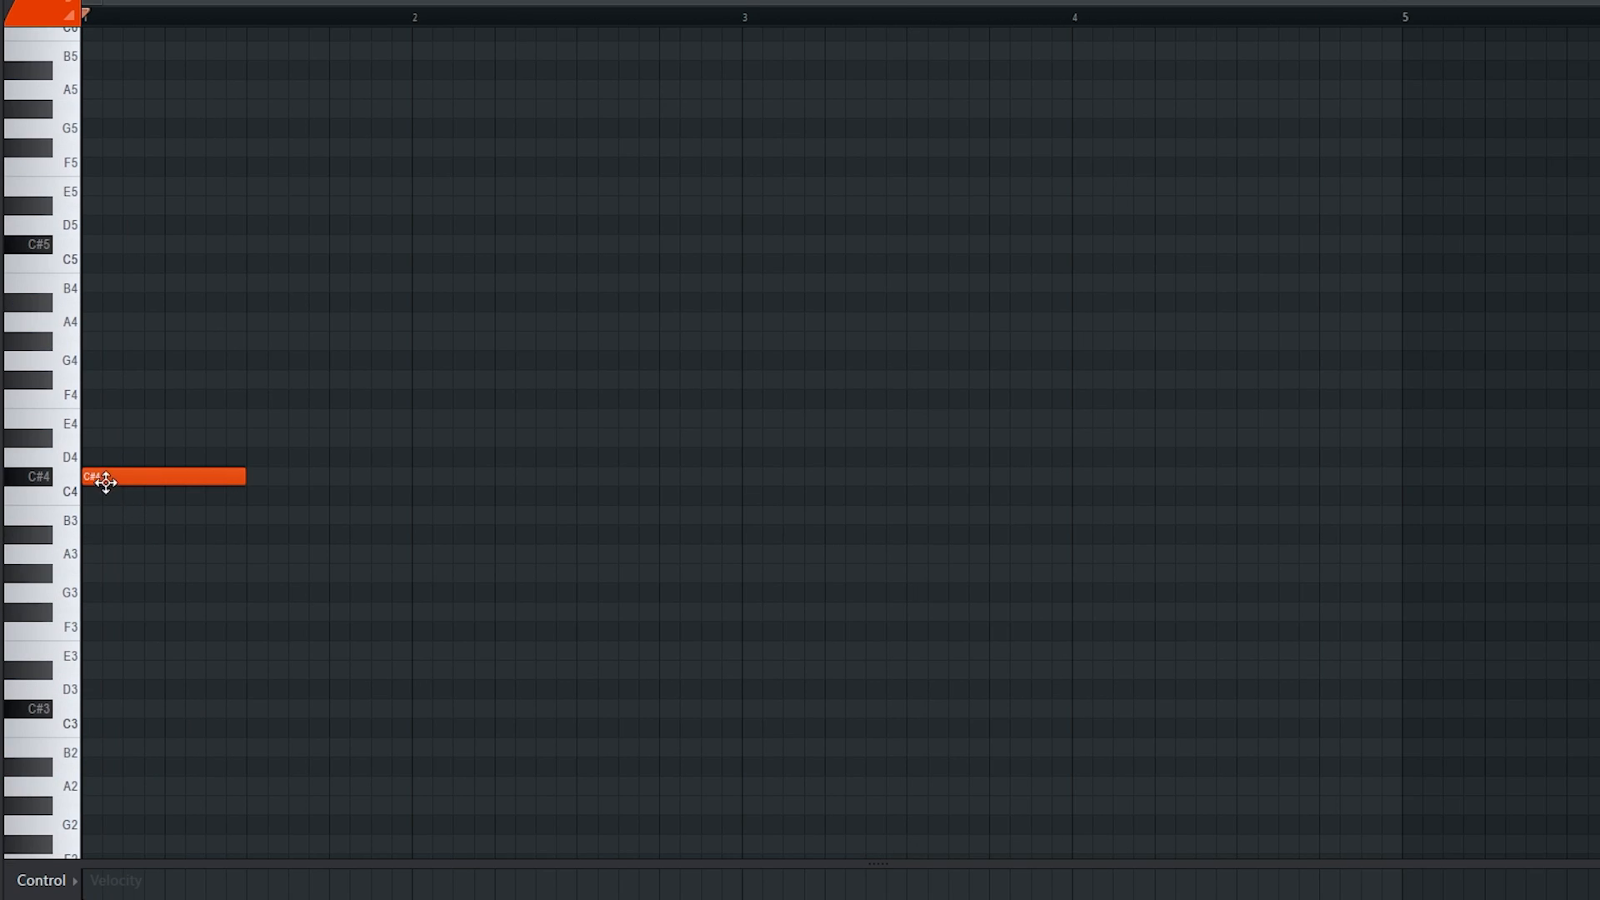
pyautogui.click(102, 477)
pyautogui.click(248, 515)
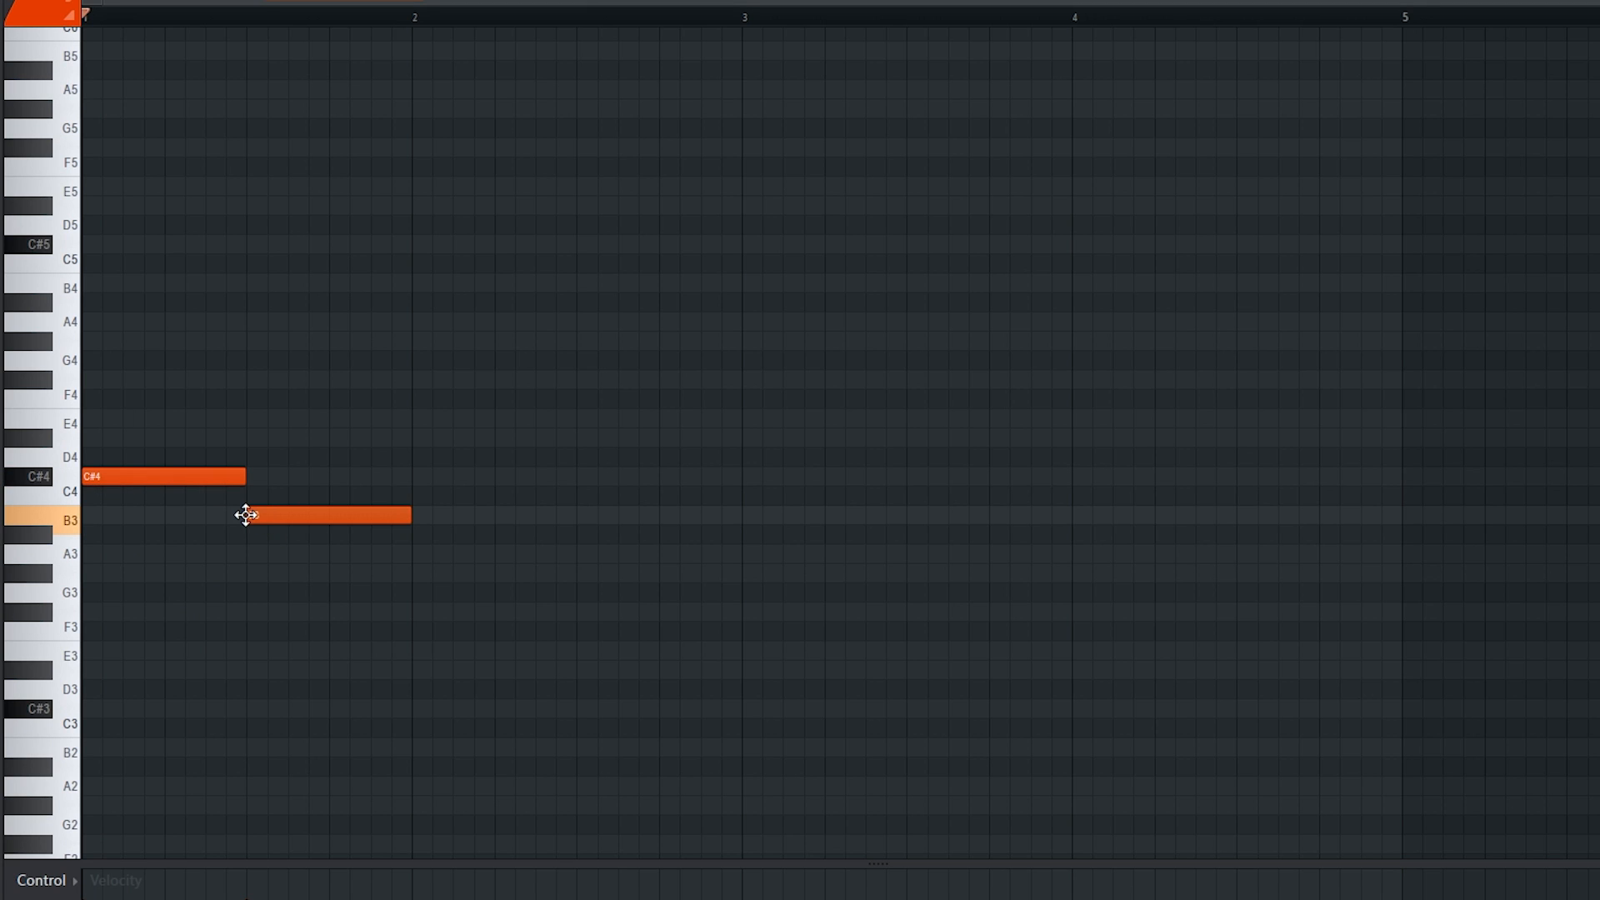
pyautogui.click(415, 556)
pyautogui.click(579, 554)
# Delay the B3 and second A3 bass notes within their bars, ending each at its bar line, and fit the preceding notes up to them
pyautogui.click(171, 475)
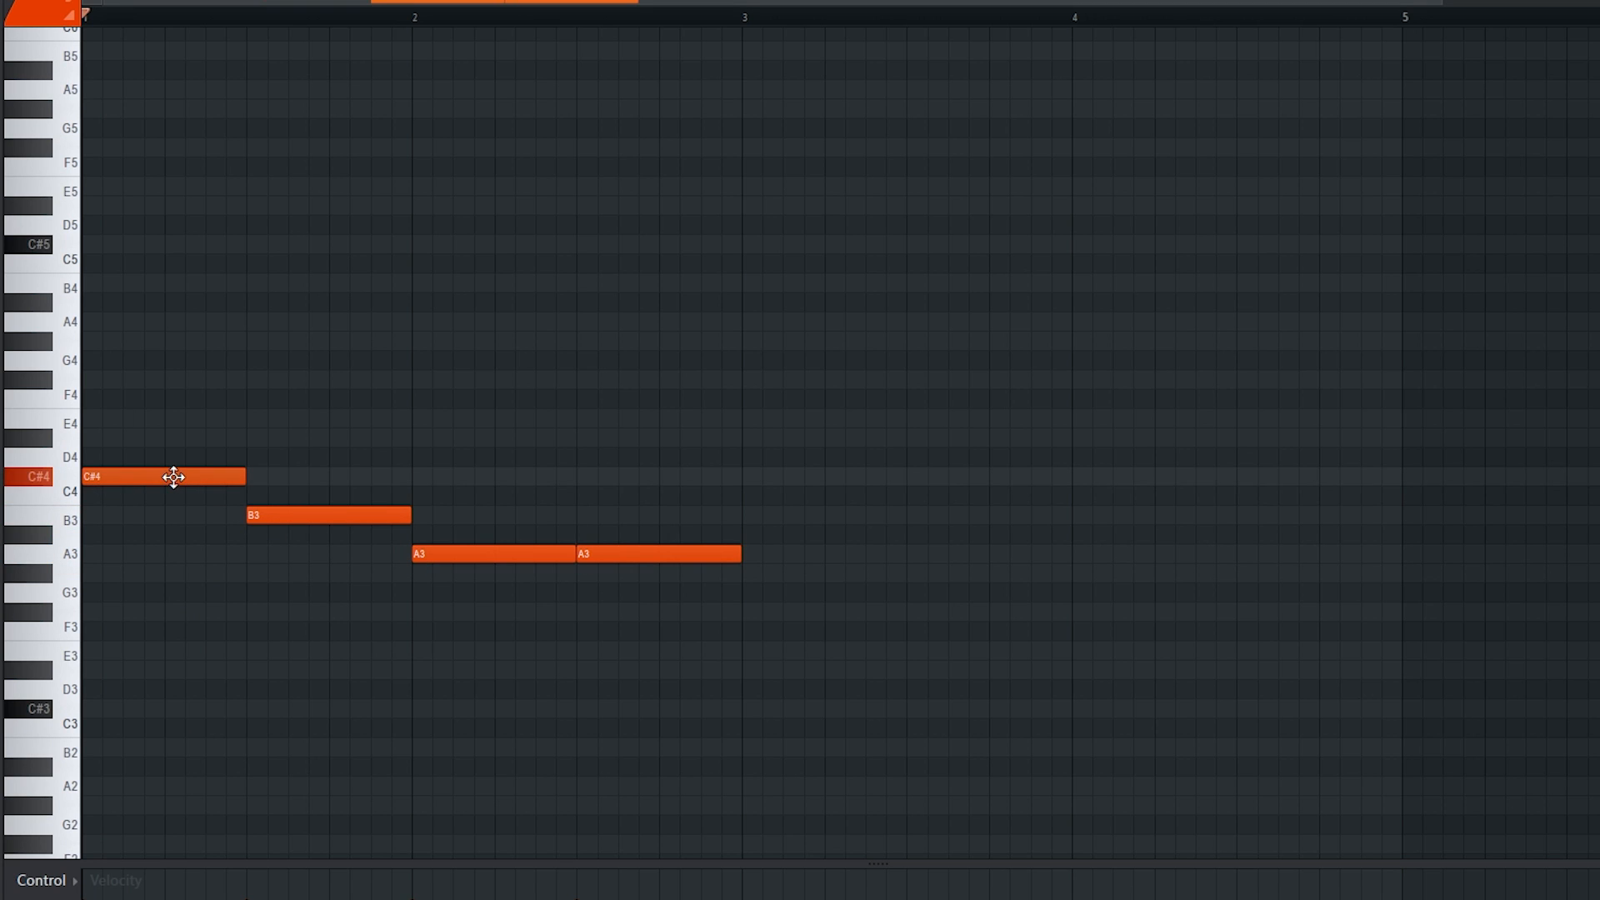
pyautogui.click(253, 516)
pyautogui.click(511, 551)
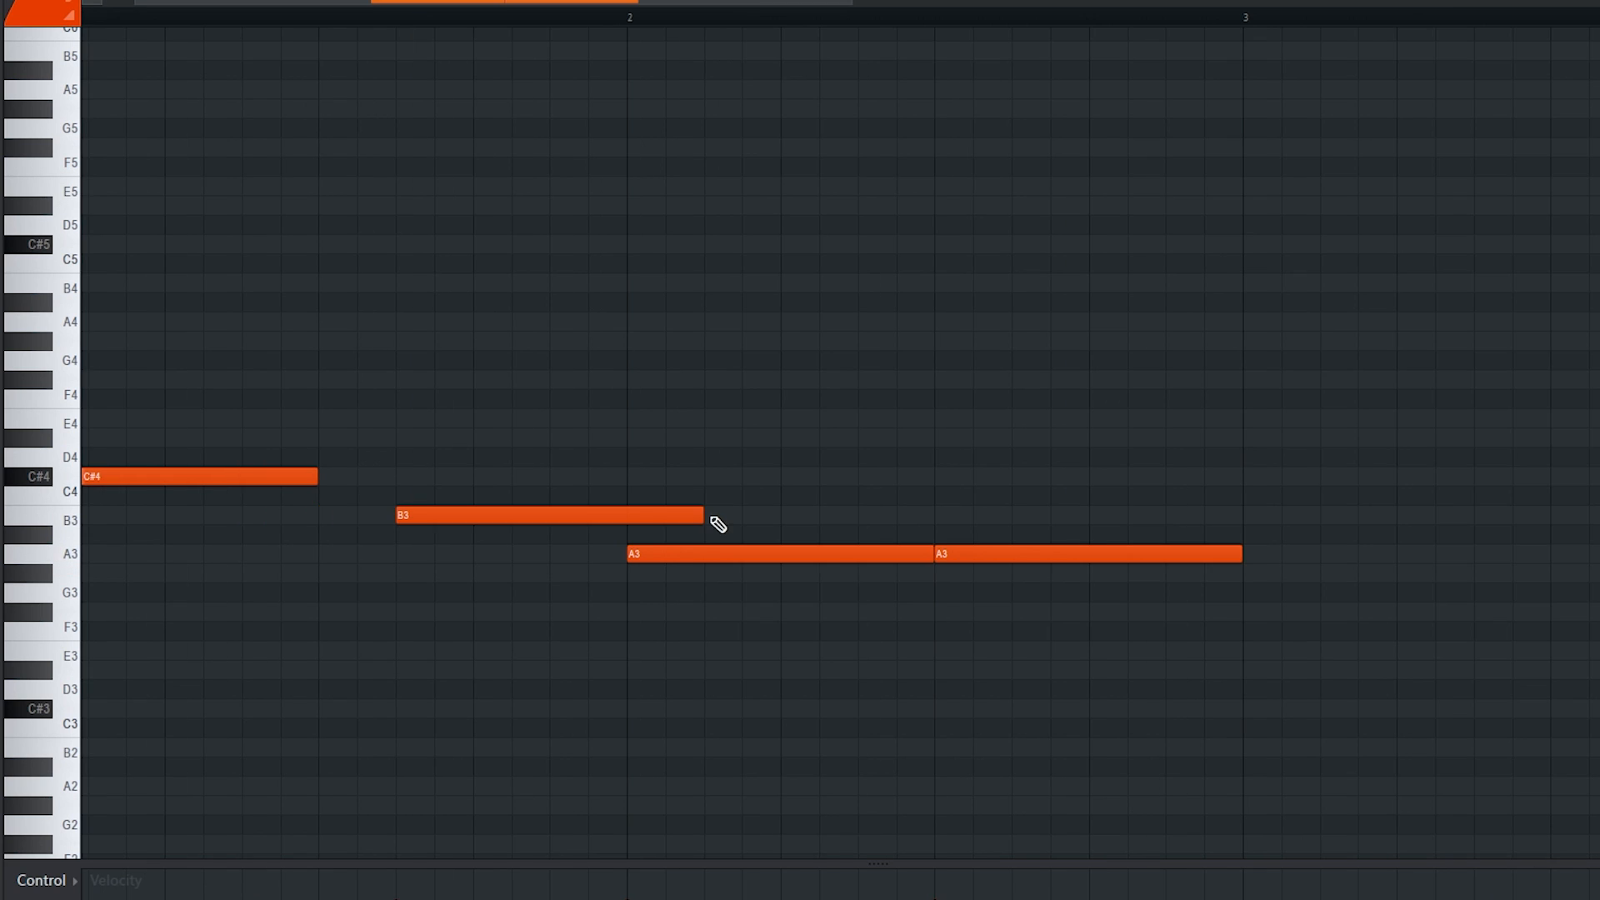
pyautogui.moveTo(702, 516); pyautogui.dragTo(621, 515)
pyautogui.scroll(-1, 608, 513)
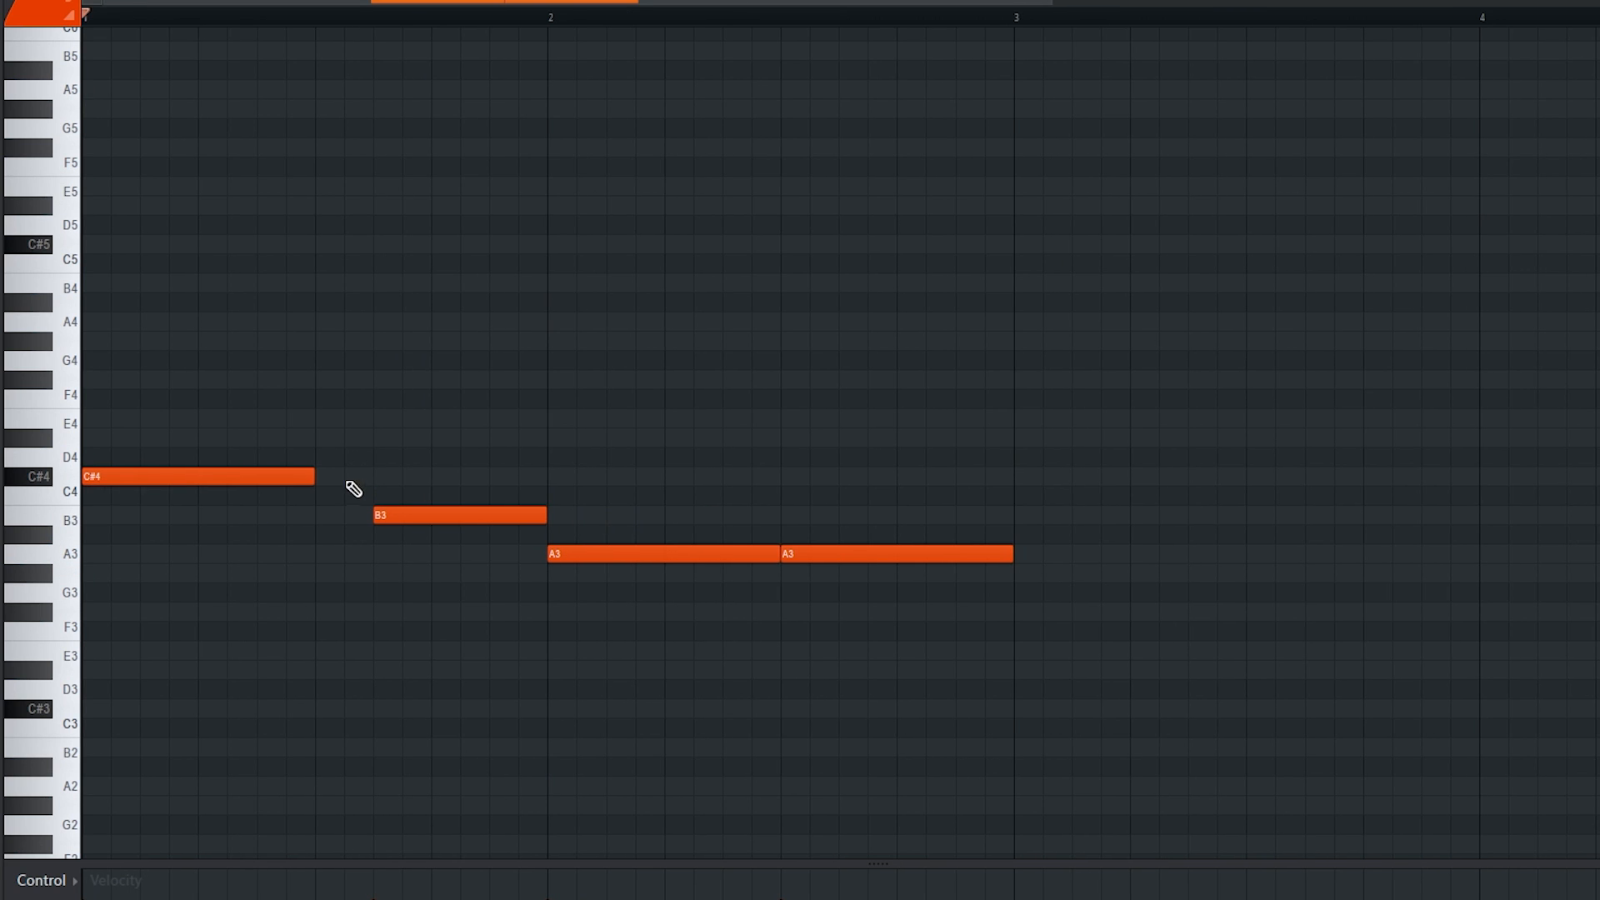
pyautogui.click(360, 484)
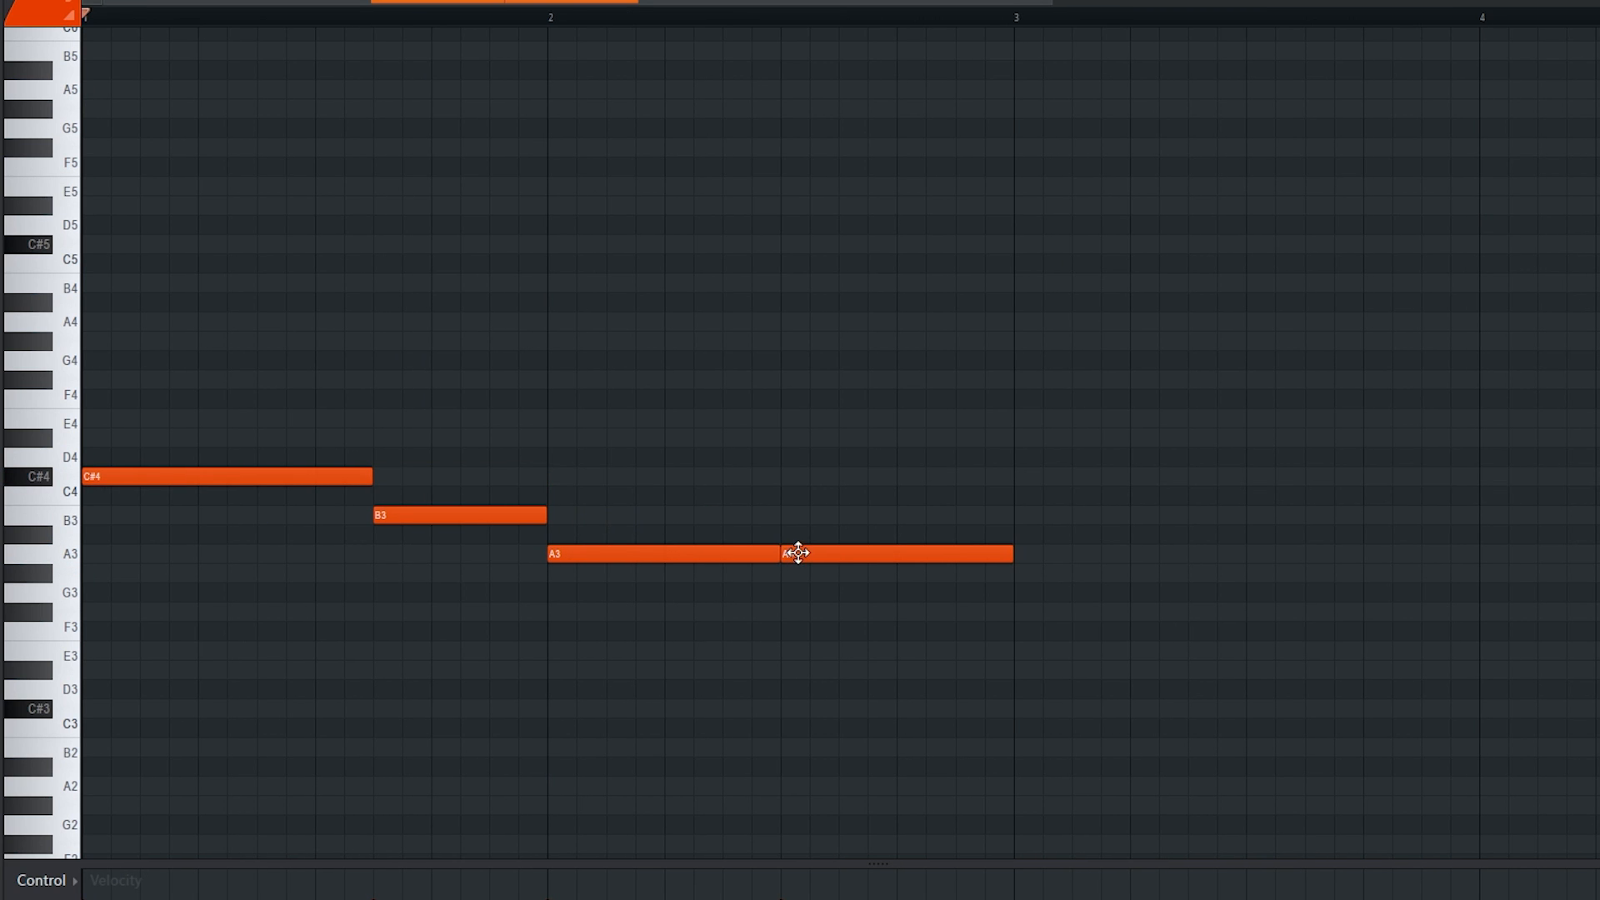
pyautogui.moveTo(797, 553); pyautogui.dragTo(878, 548)
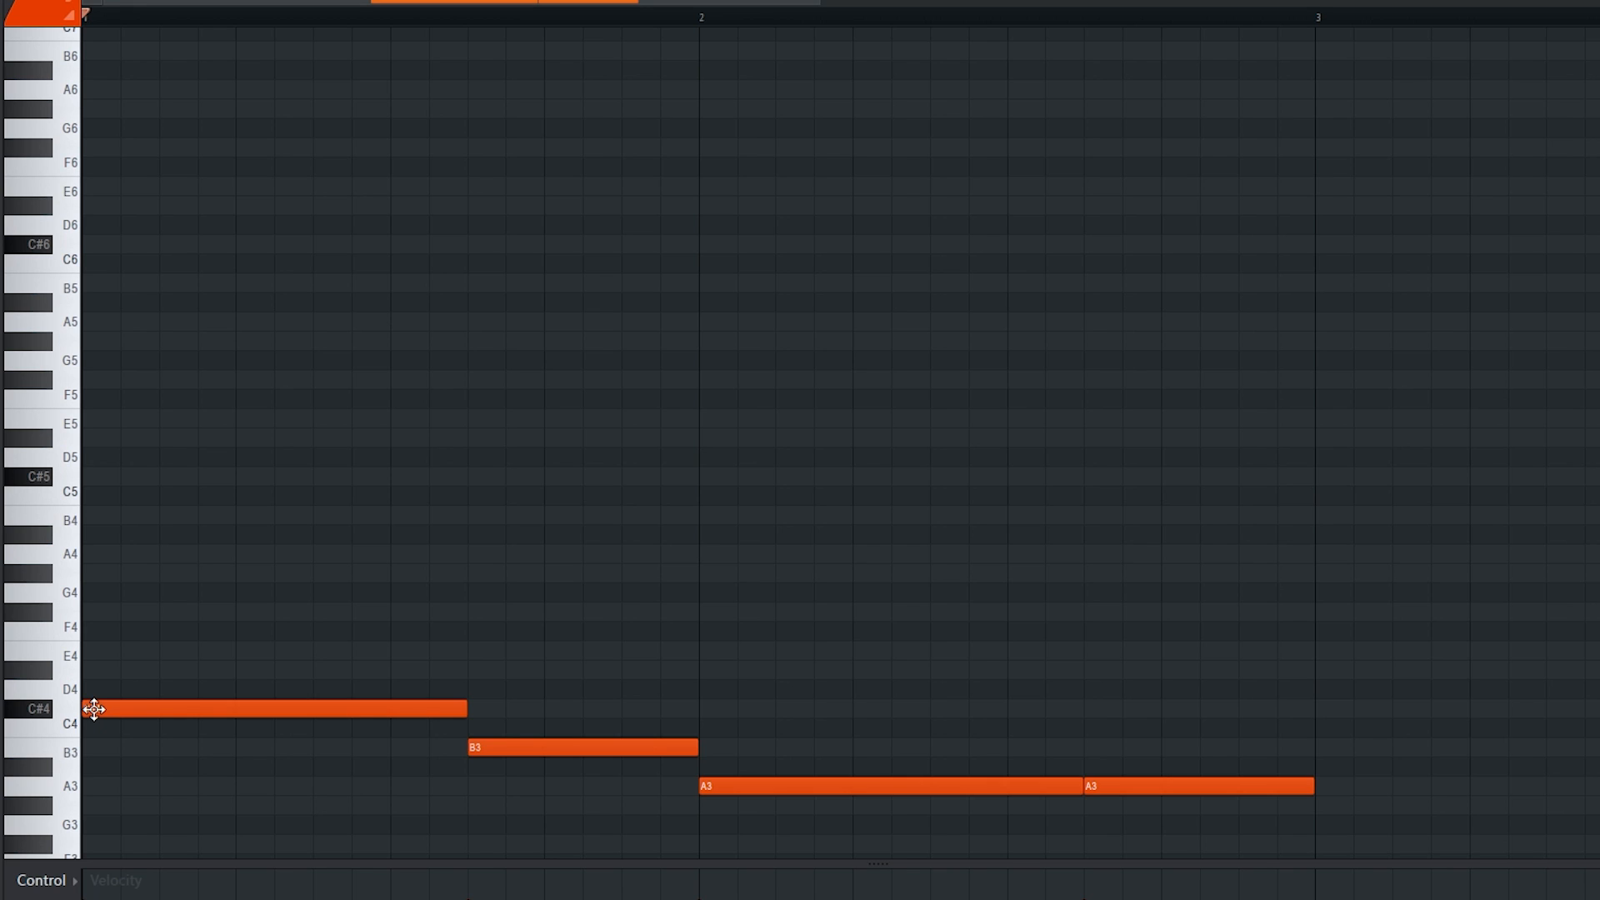
# Stack E4, G#4 and B4 above the opening C#4 note with the same length
pyautogui.scroll(-1, 94, 709)
pyautogui.click(107, 592)
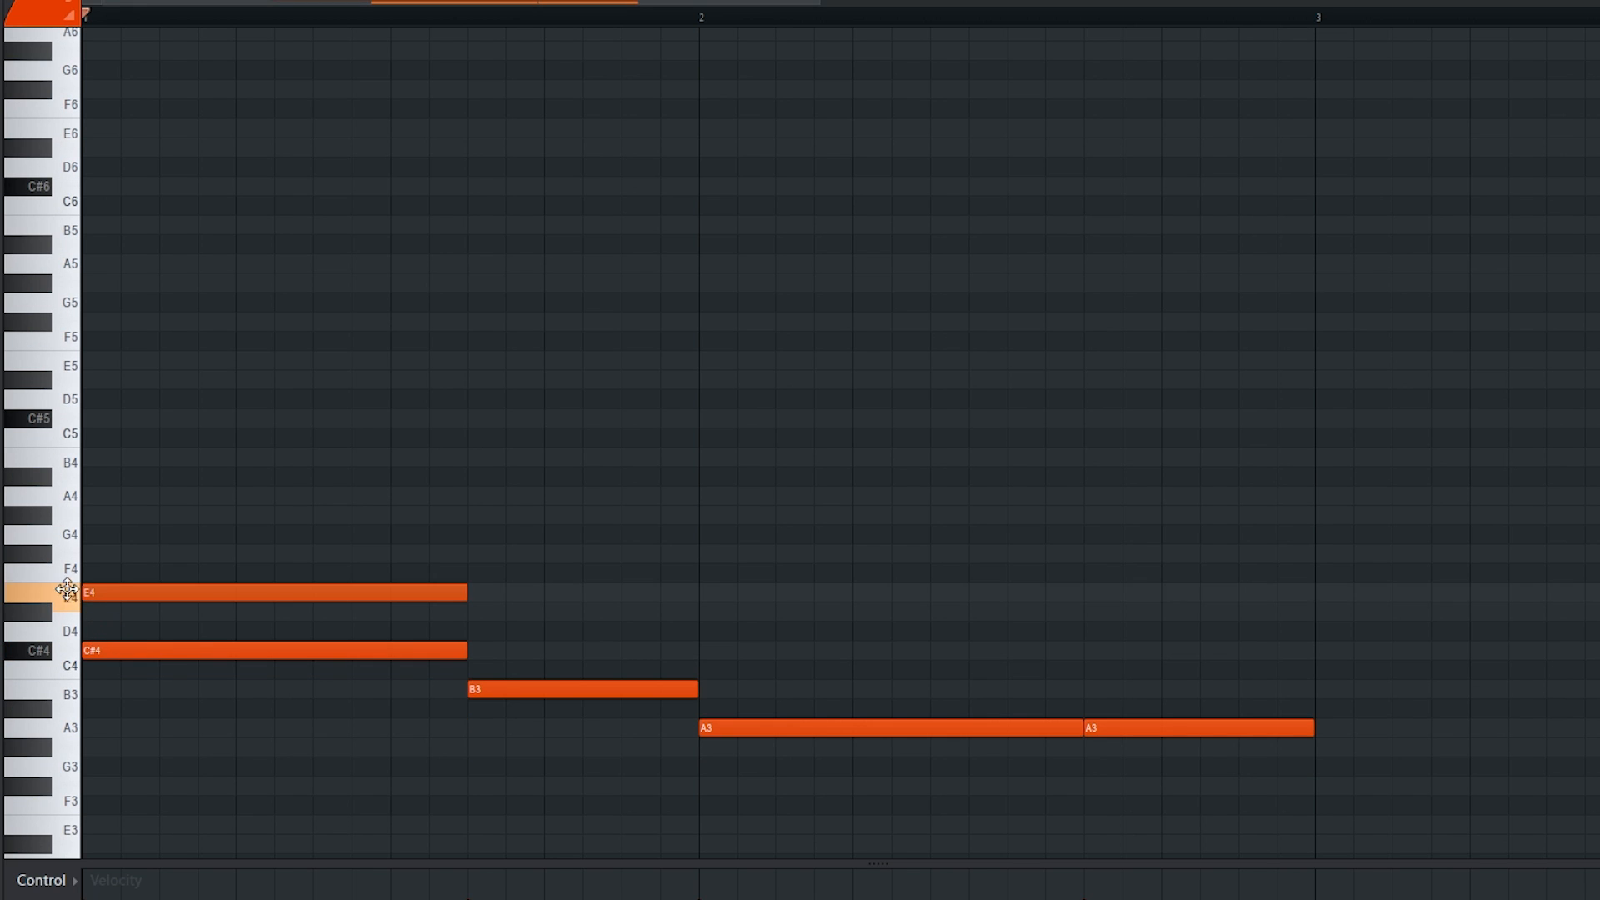
pyautogui.click(115, 517)
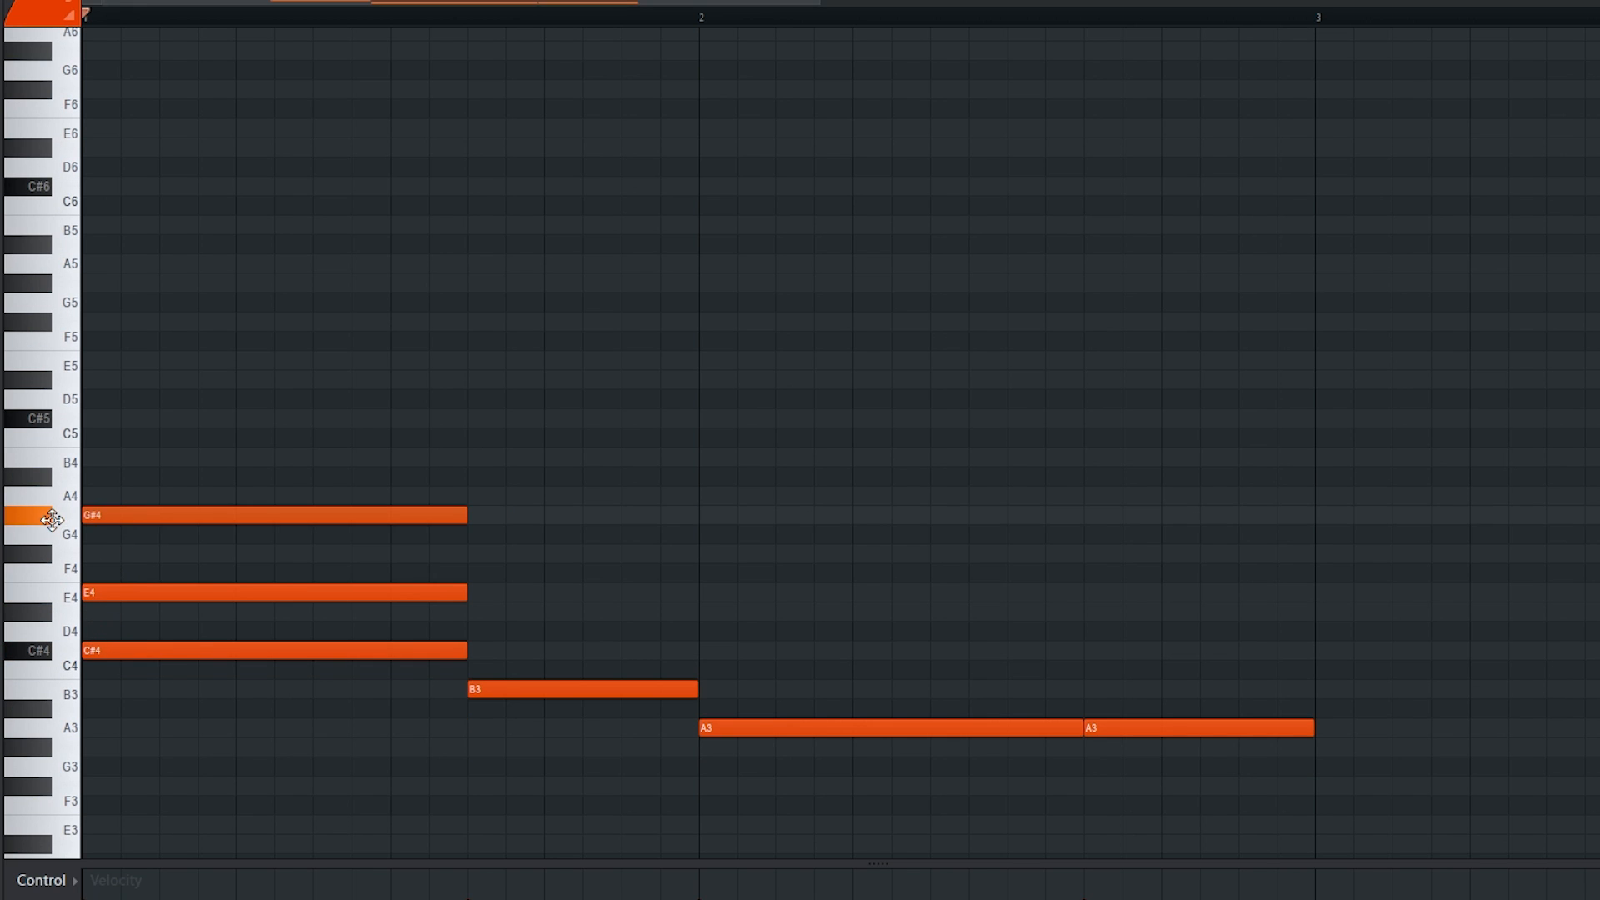
pyautogui.click(102, 462)
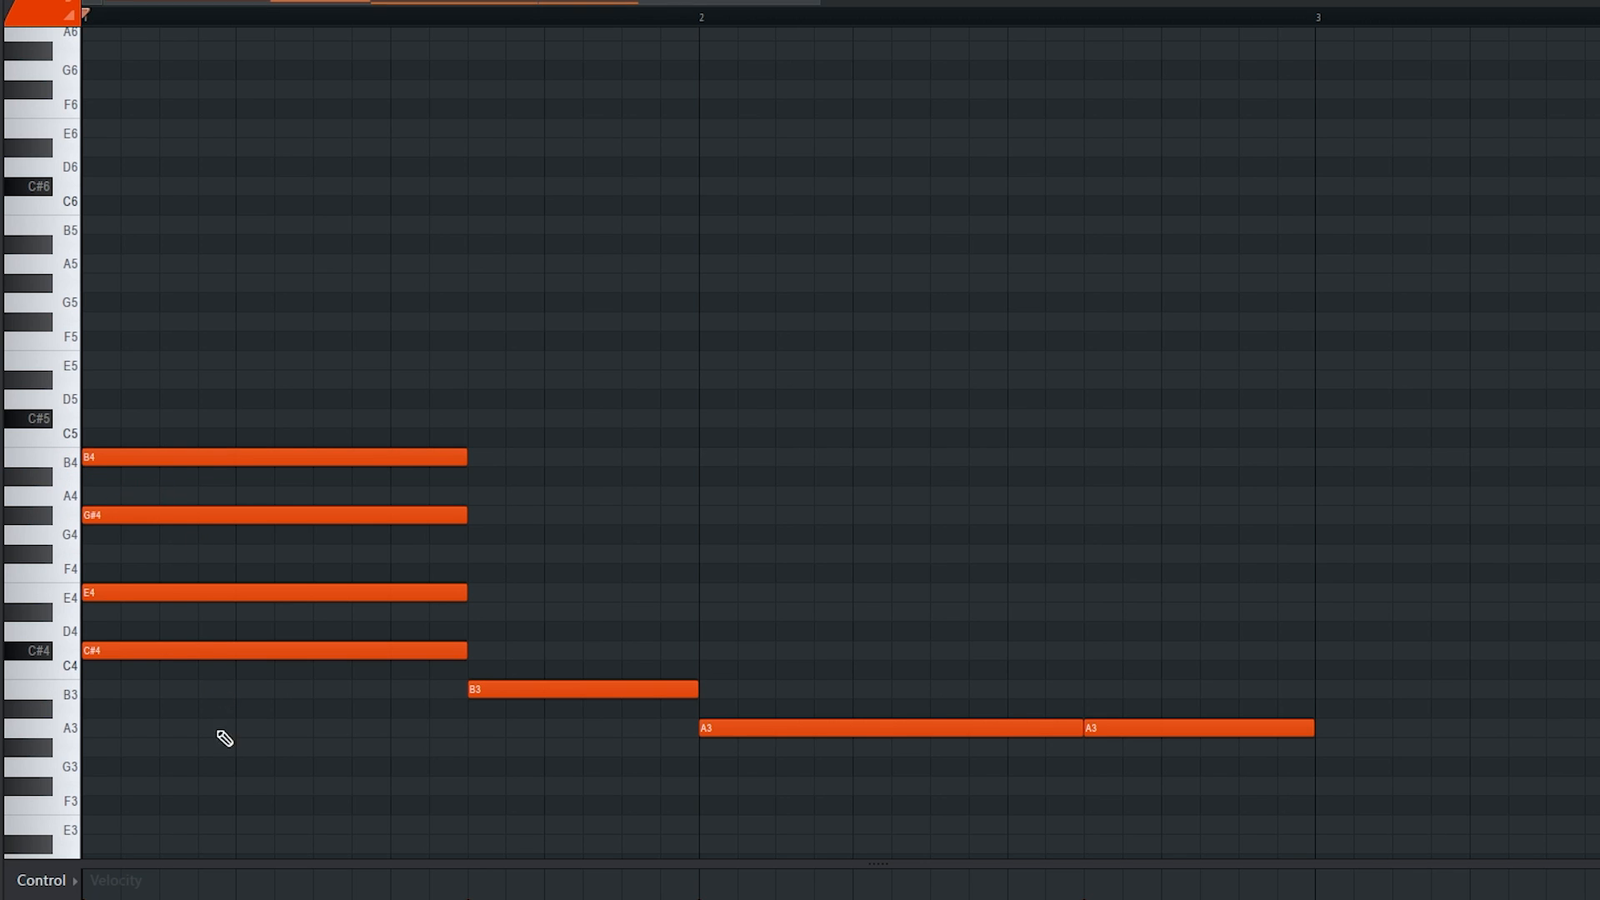
# Raise the E4 note of the opening chord by one octave to E5
pyautogui.moveTo(172, 736); pyautogui.dragTo(121, 315)
pyautogui.scroll(2, 8, 621)
pyautogui.scroll(1, 15, 630)
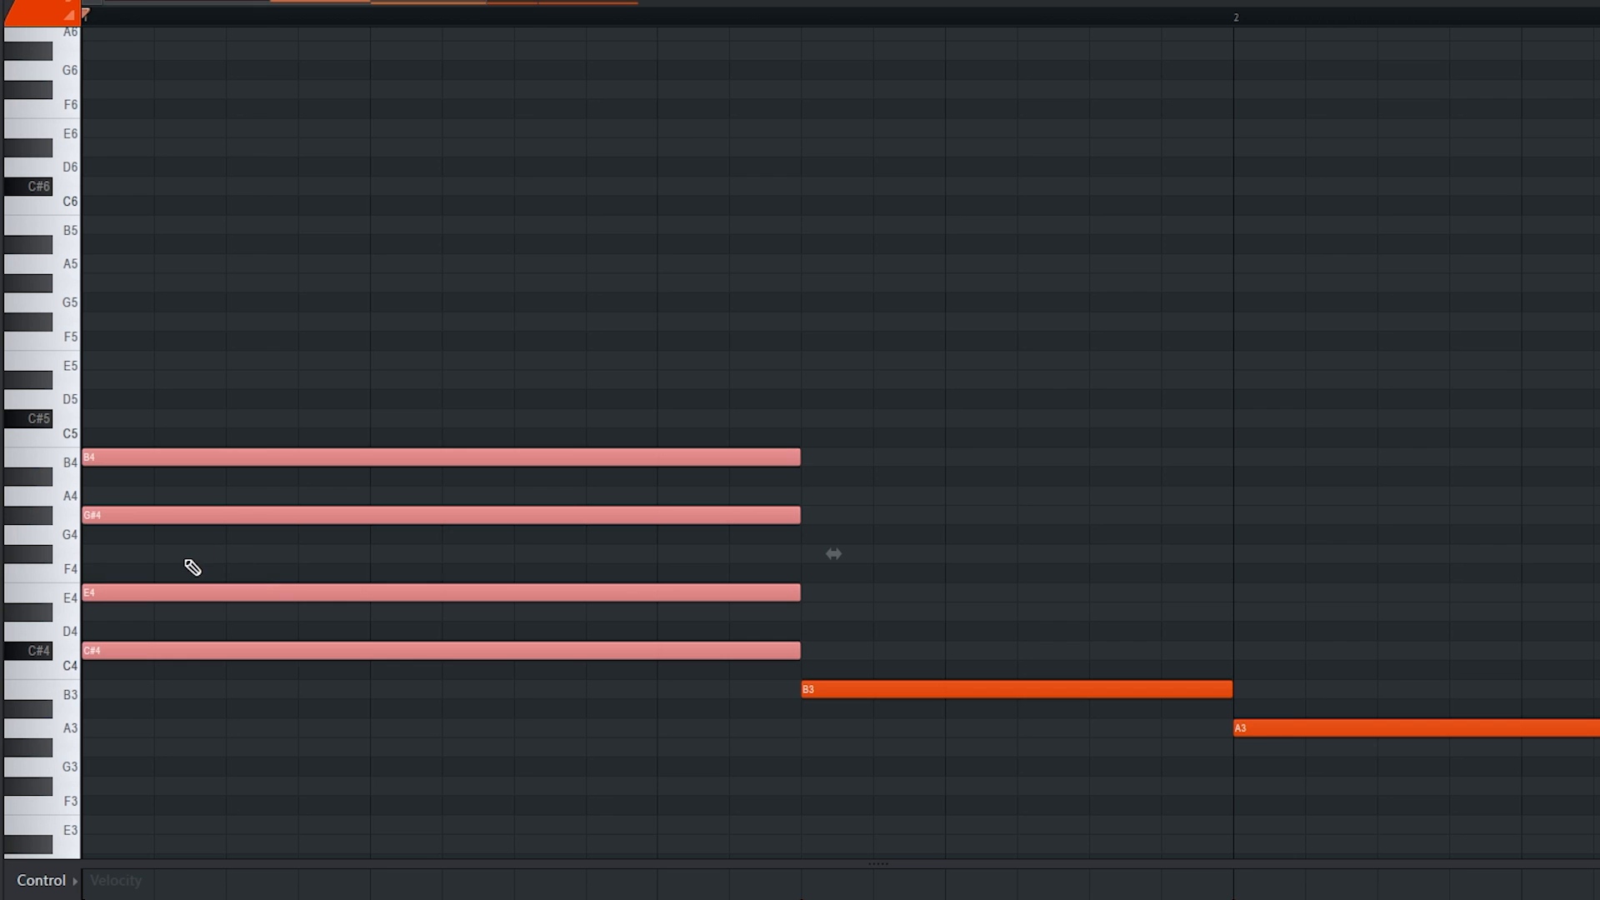
pyautogui.moveTo(189, 549); pyautogui.dragTo(222, 600)
pyautogui.hotkey('ctrl', 'Up')
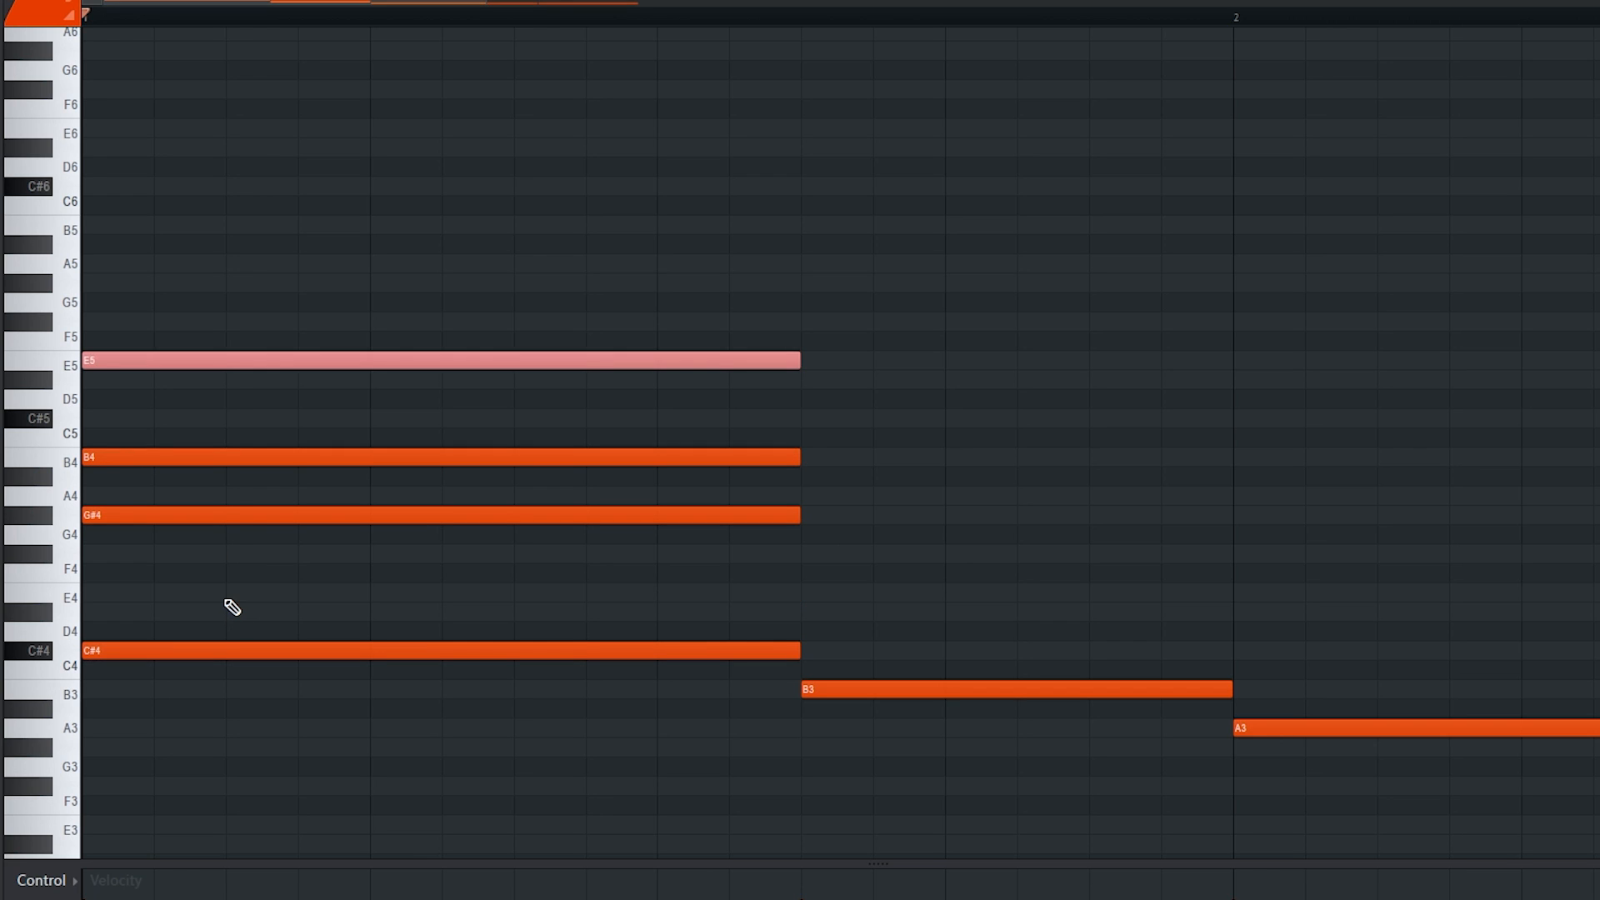
pyautogui.click(233, 607)
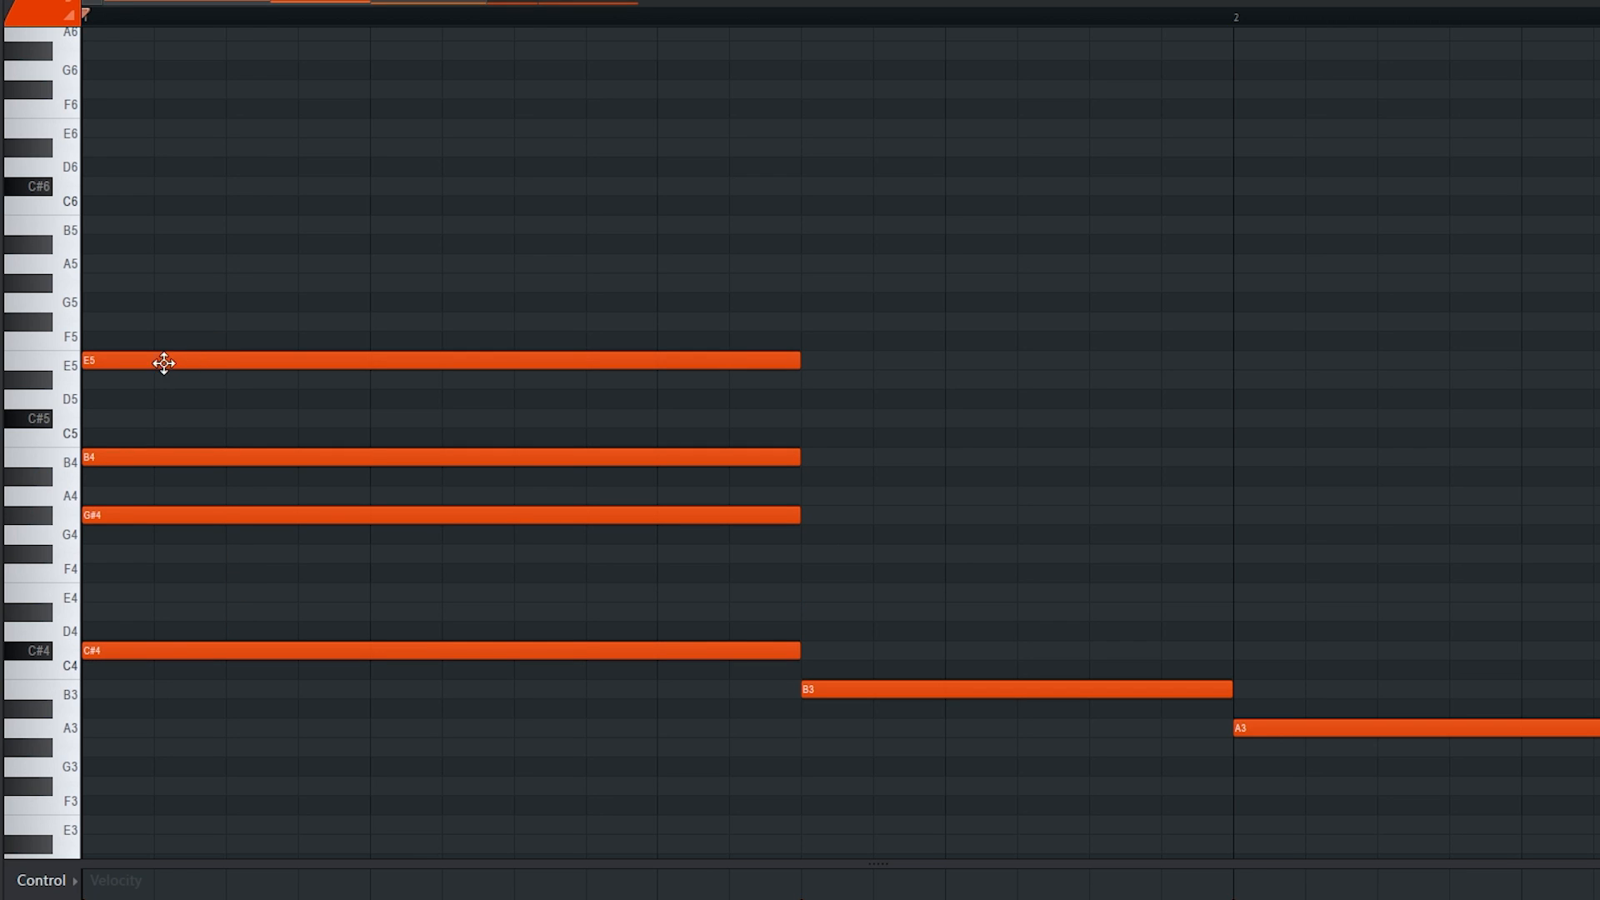
# Stagger the opening chord so G#4, E5 and B4 start two, three and six grid steps after C#4, and play it
pyautogui.scroll(1, 36, 486)
pyautogui.scroll(-1, 111, 510)
pyautogui.moveTo(126, 515); pyautogui.dragTo(265, 518)
pyautogui.moveTo(140, 458); pyautogui.dragTo(371, 461)
pyautogui.moveTo(234, 361); pyautogui.dragTo(433, 367)
pyautogui.moveTo(403, 457); pyautogui.dragTo(607, 454)
pyautogui.press('space')
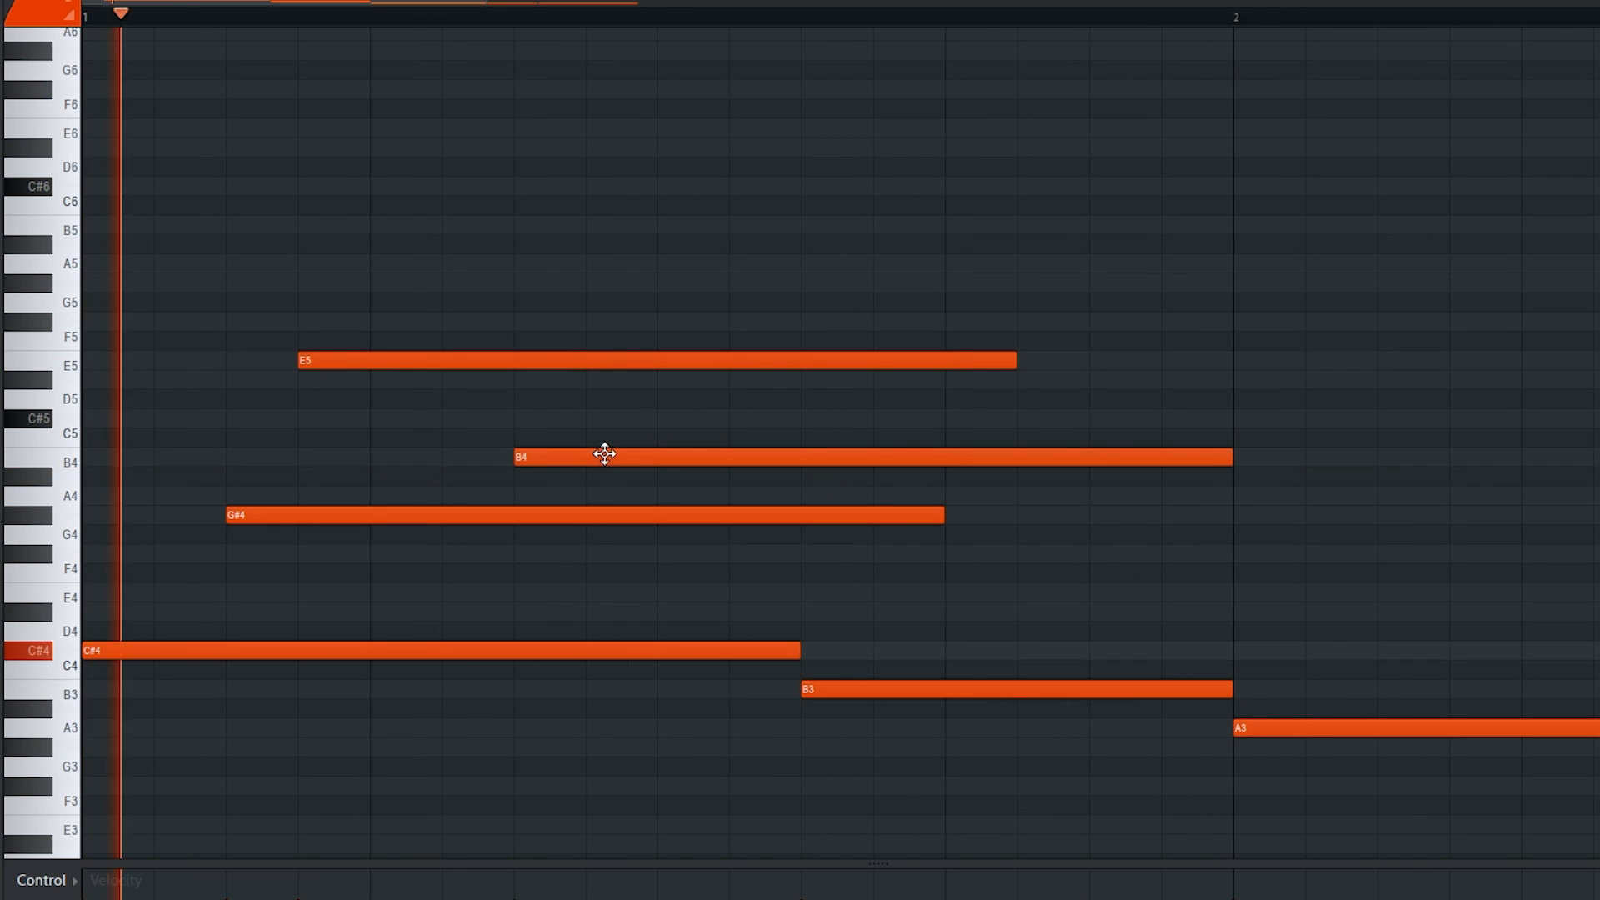
pyautogui.scroll(-2, 575, 465)
pyautogui.press('space')
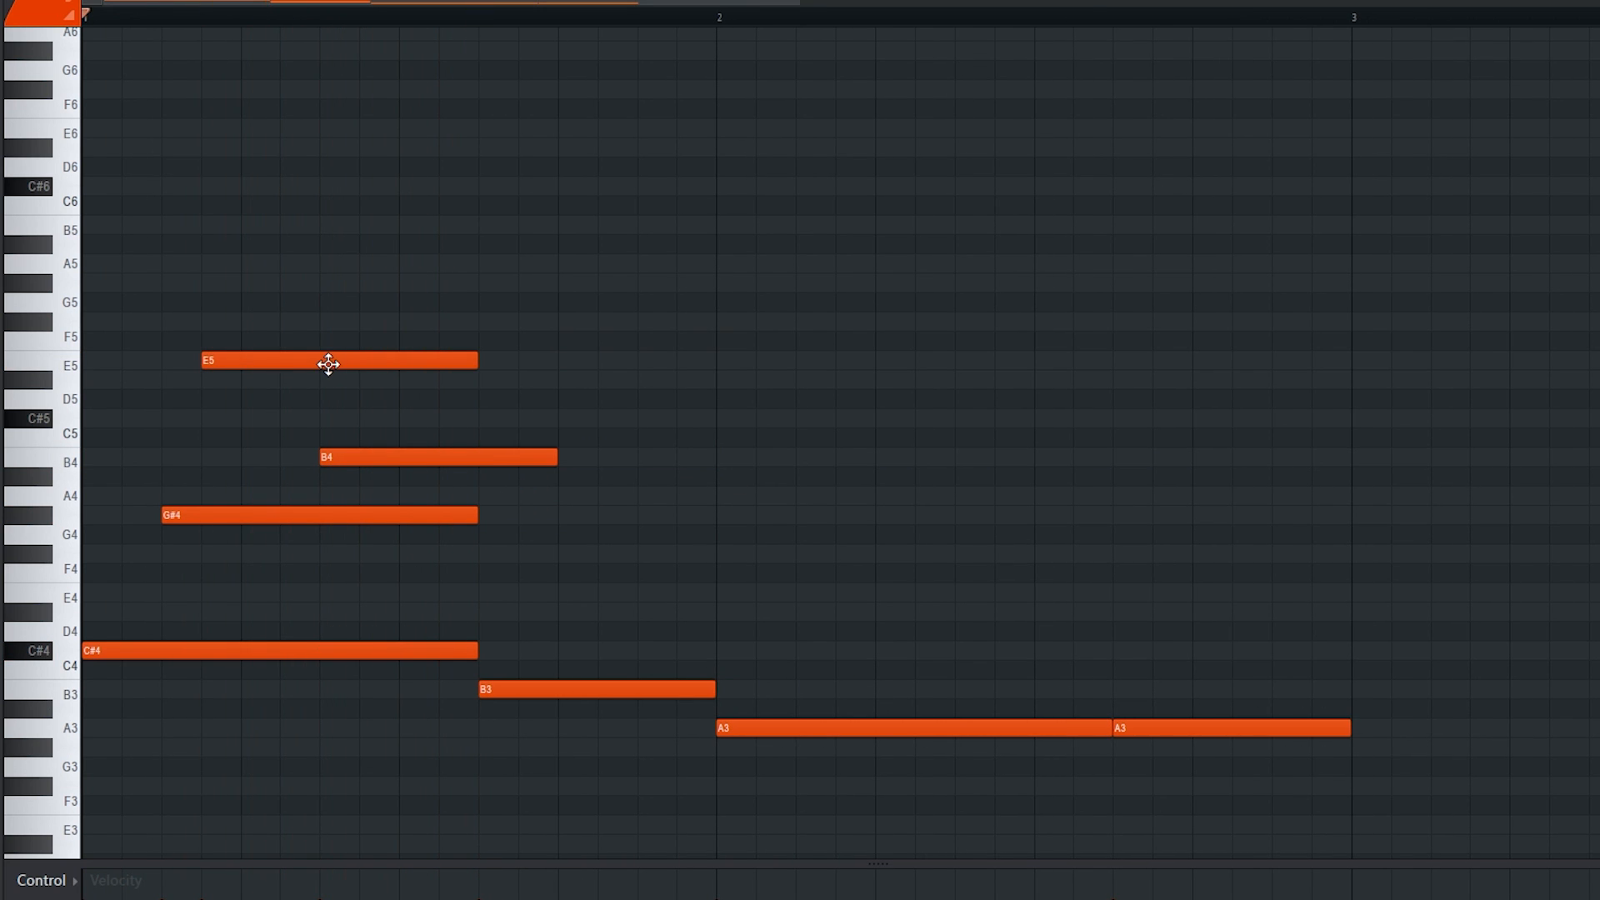
# Add a second, shortened E5 and B4 over the B3 bass note in bar 1, and play the bar
pyautogui.click(328, 364)
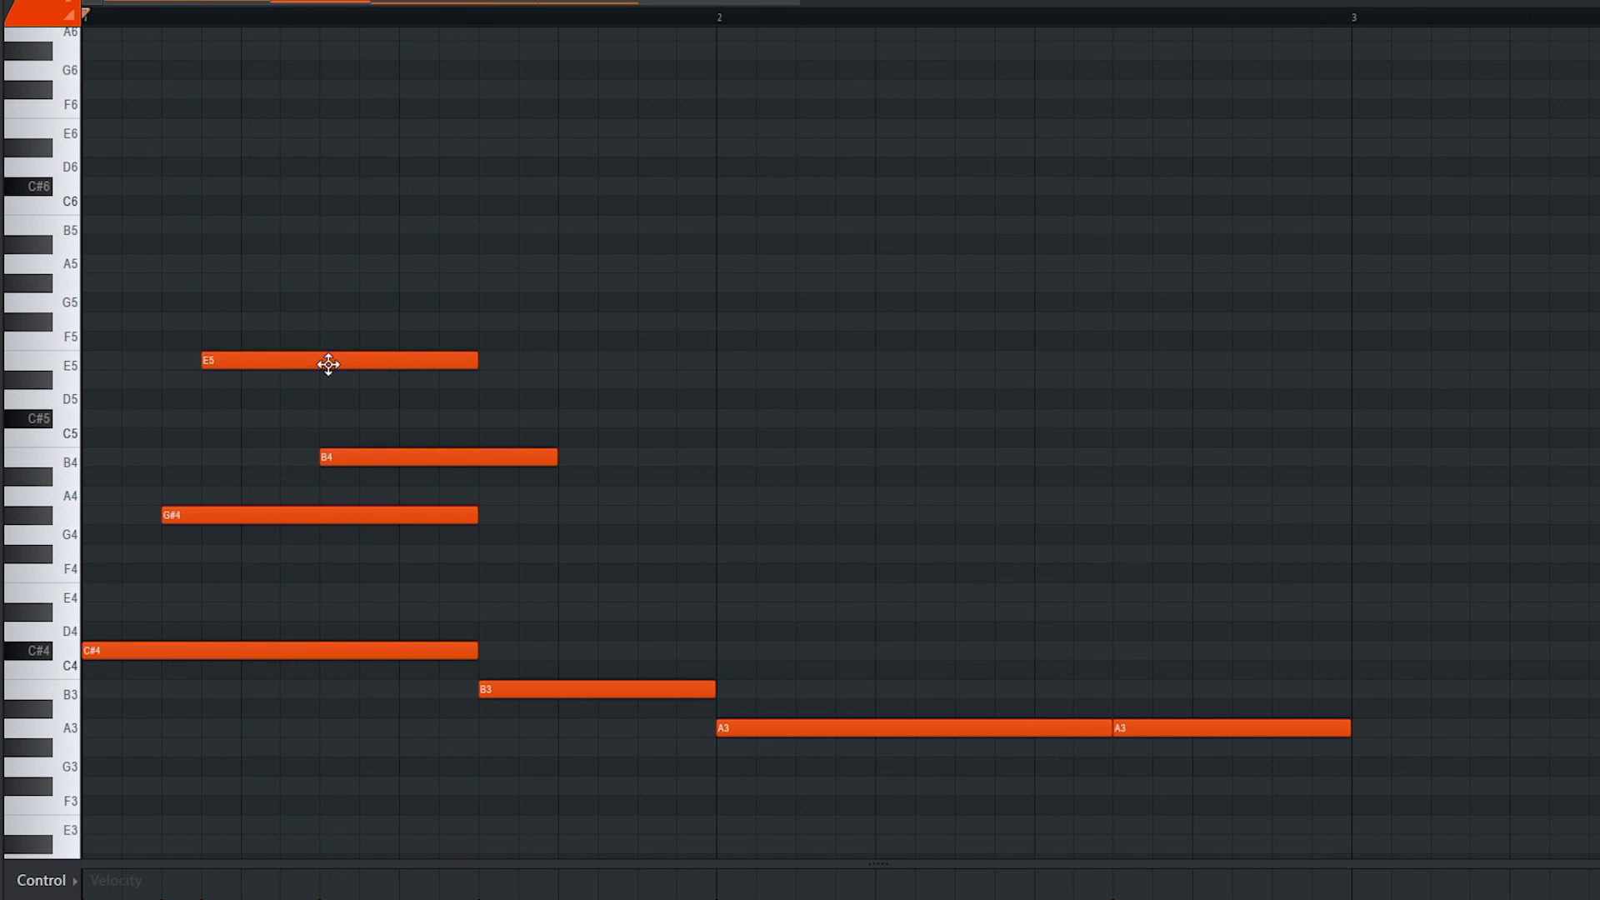
pyautogui.click(531, 360)
pyautogui.moveTo(798, 361); pyautogui.dragTo(713, 371)
pyautogui.scroll(-1, 563, 460)
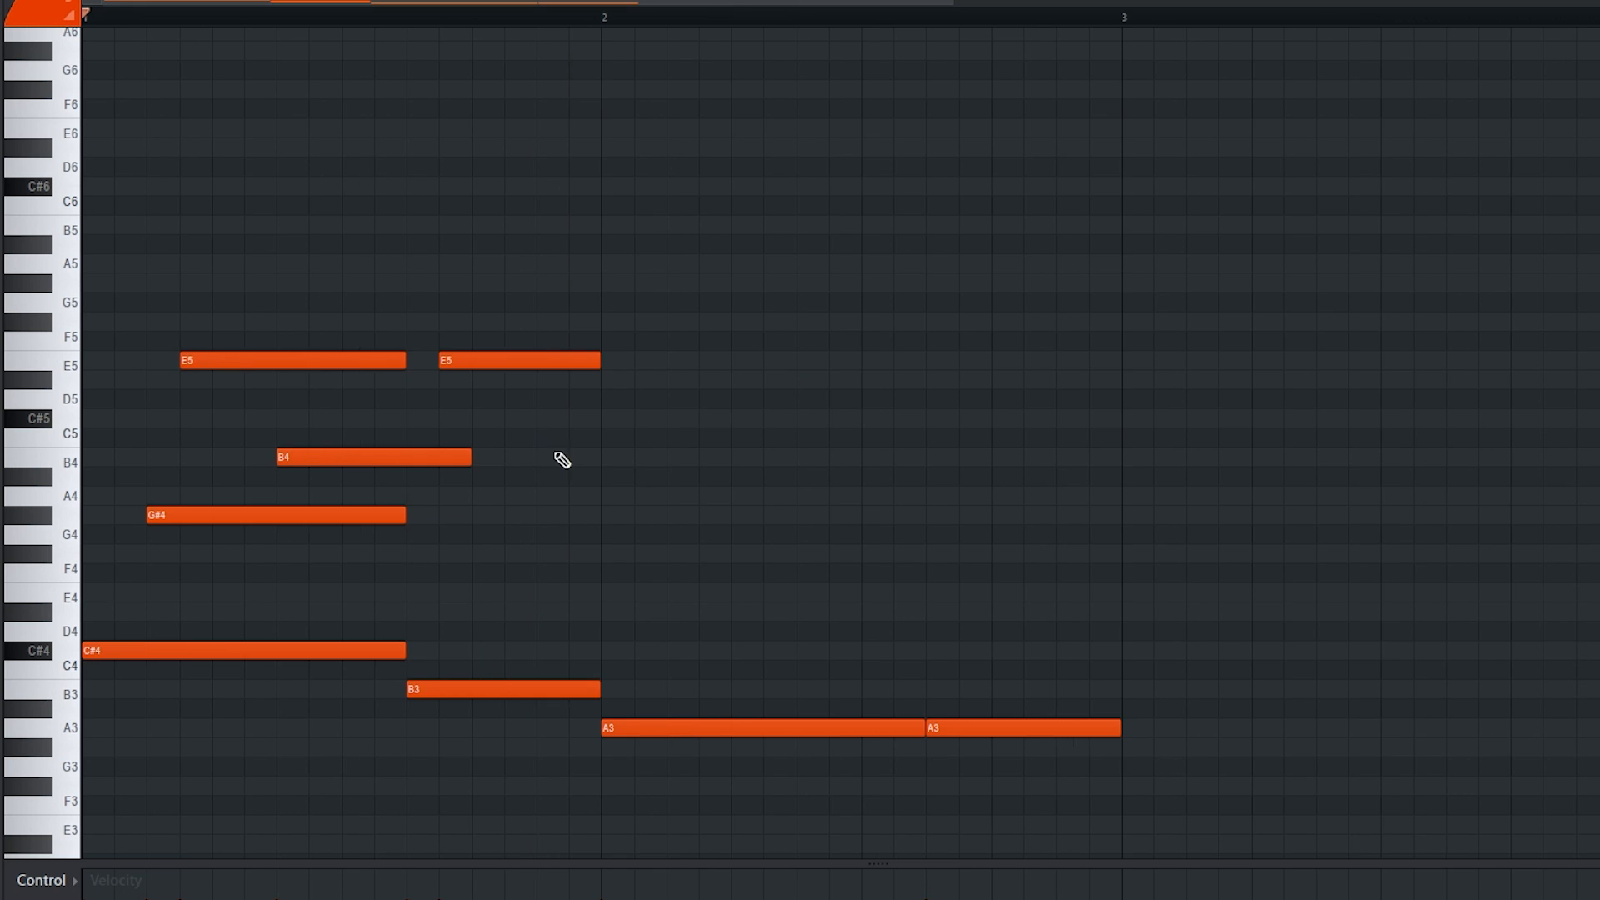
pyautogui.click(541, 458)
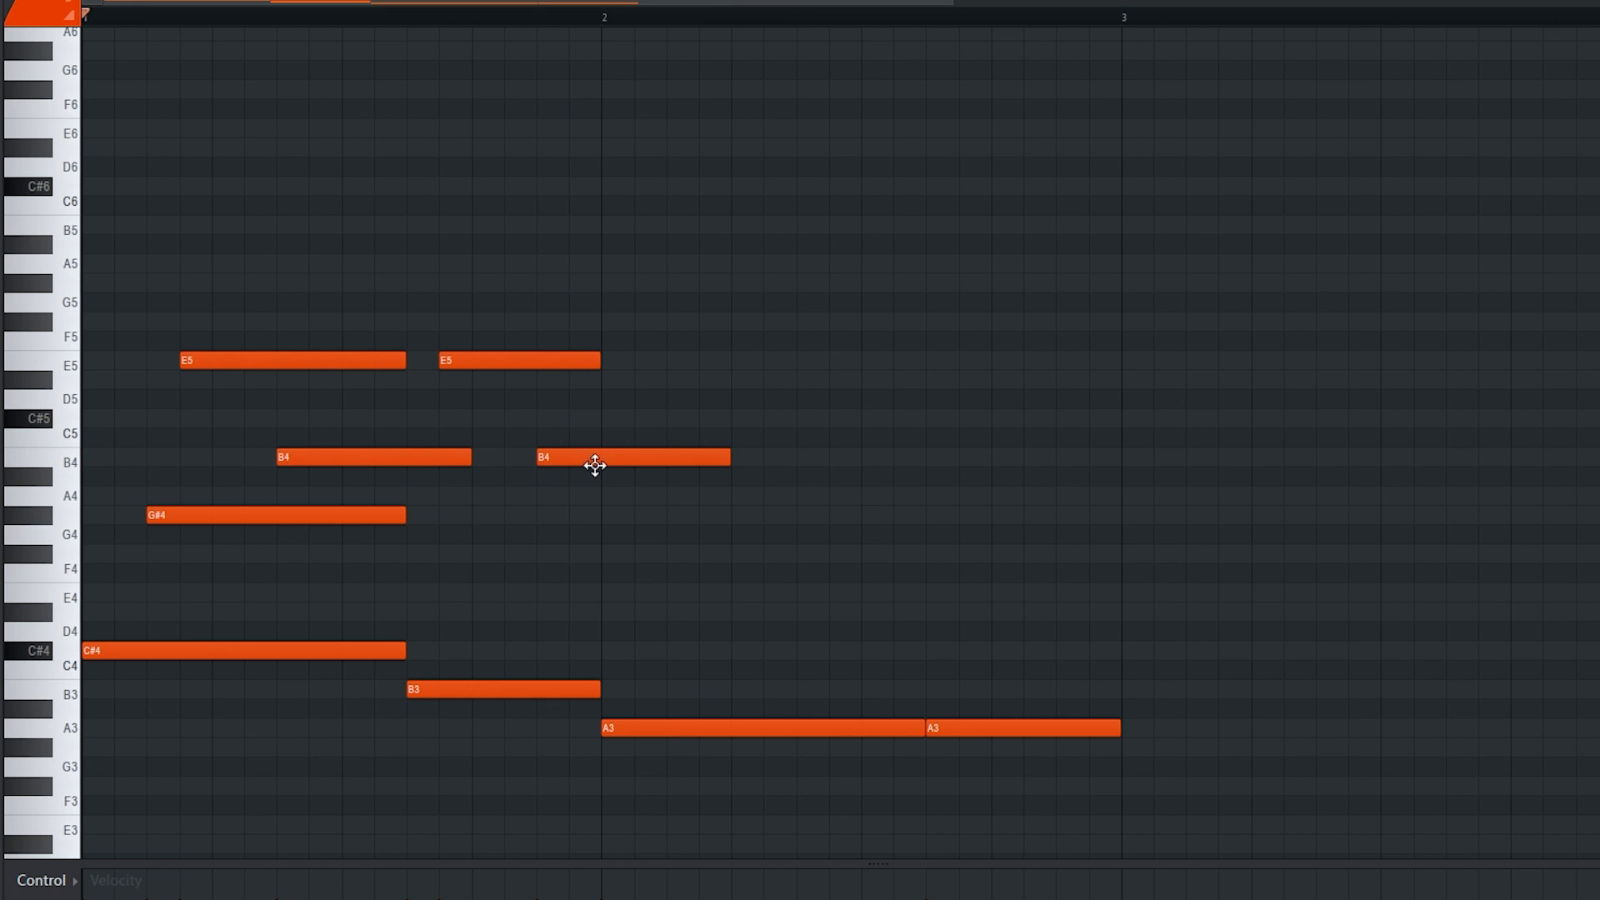
pyautogui.press('space')
pyautogui.moveTo(733, 457); pyautogui.dragTo(657, 467)
pyautogui.scroll(-1, 603, 511)
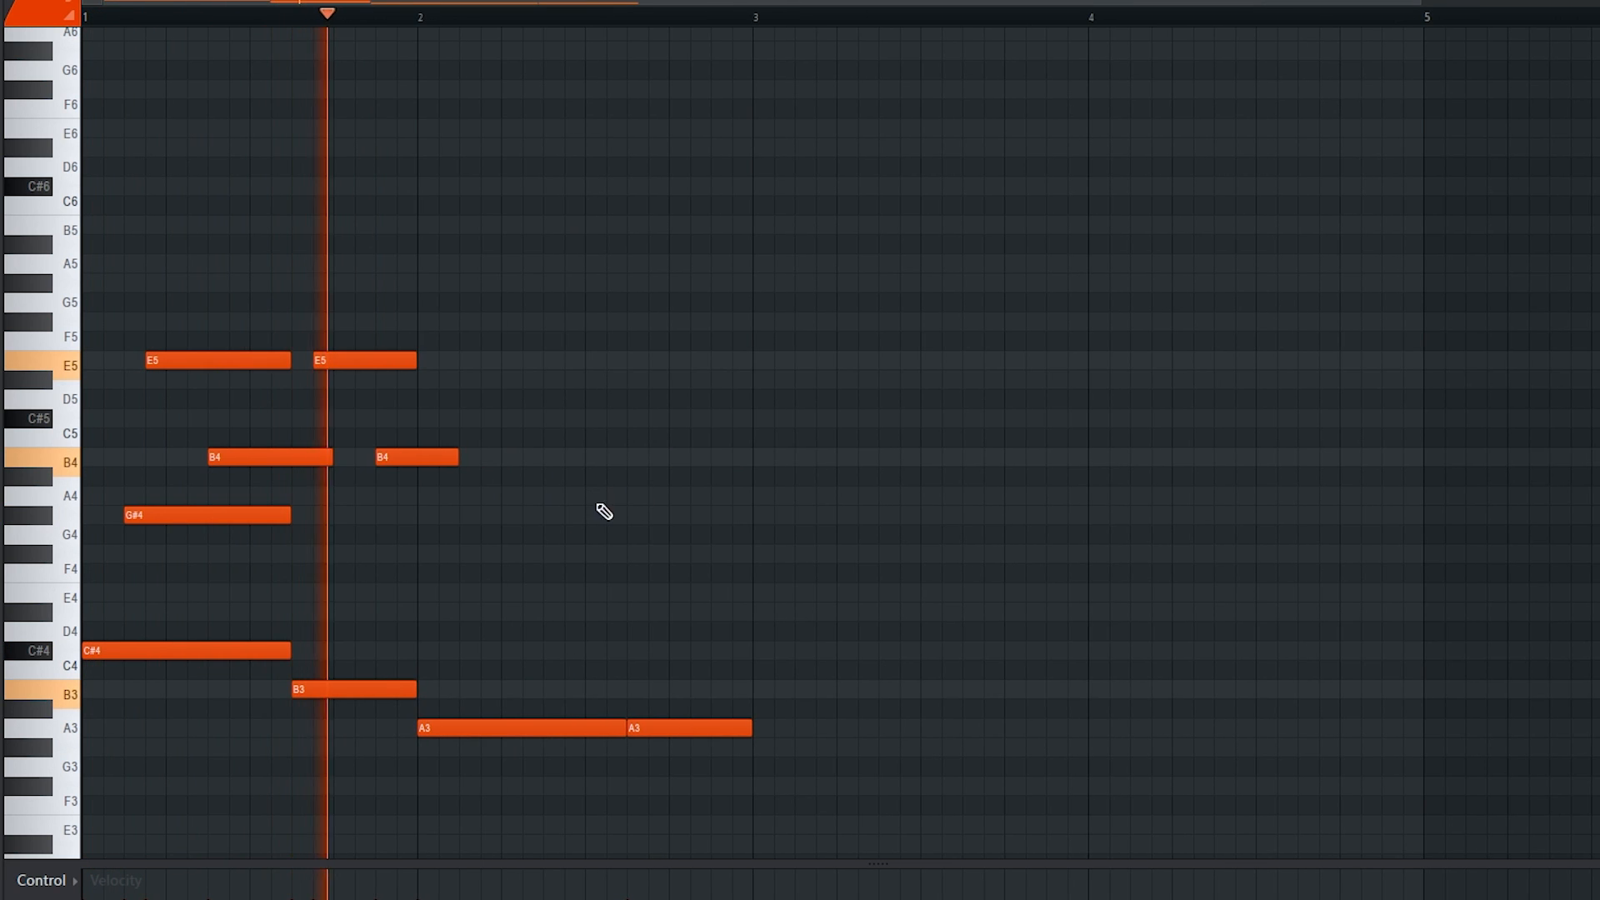
pyautogui.scroll(-3, 467, 658)
pyautogui.press('space')
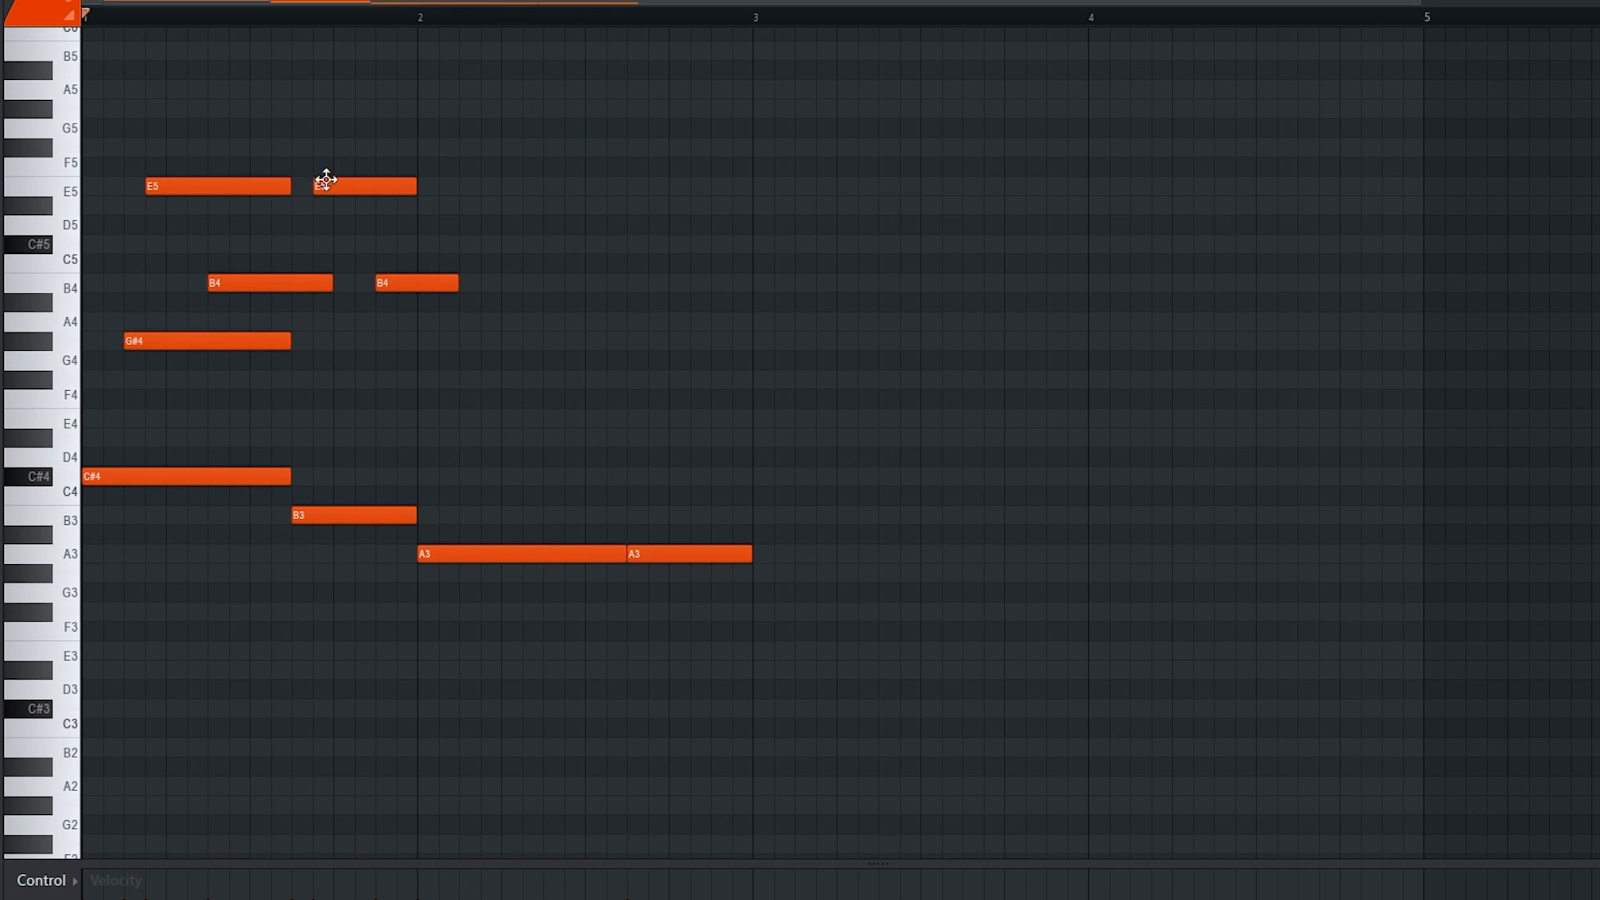
# Add short A4 and B4 notes one after the other above the first A3 in bar 2, and audition them
pyautogui.moveTo(467, 344); pyautogui.dragTo(514, 286)
pyautogui.press('space')
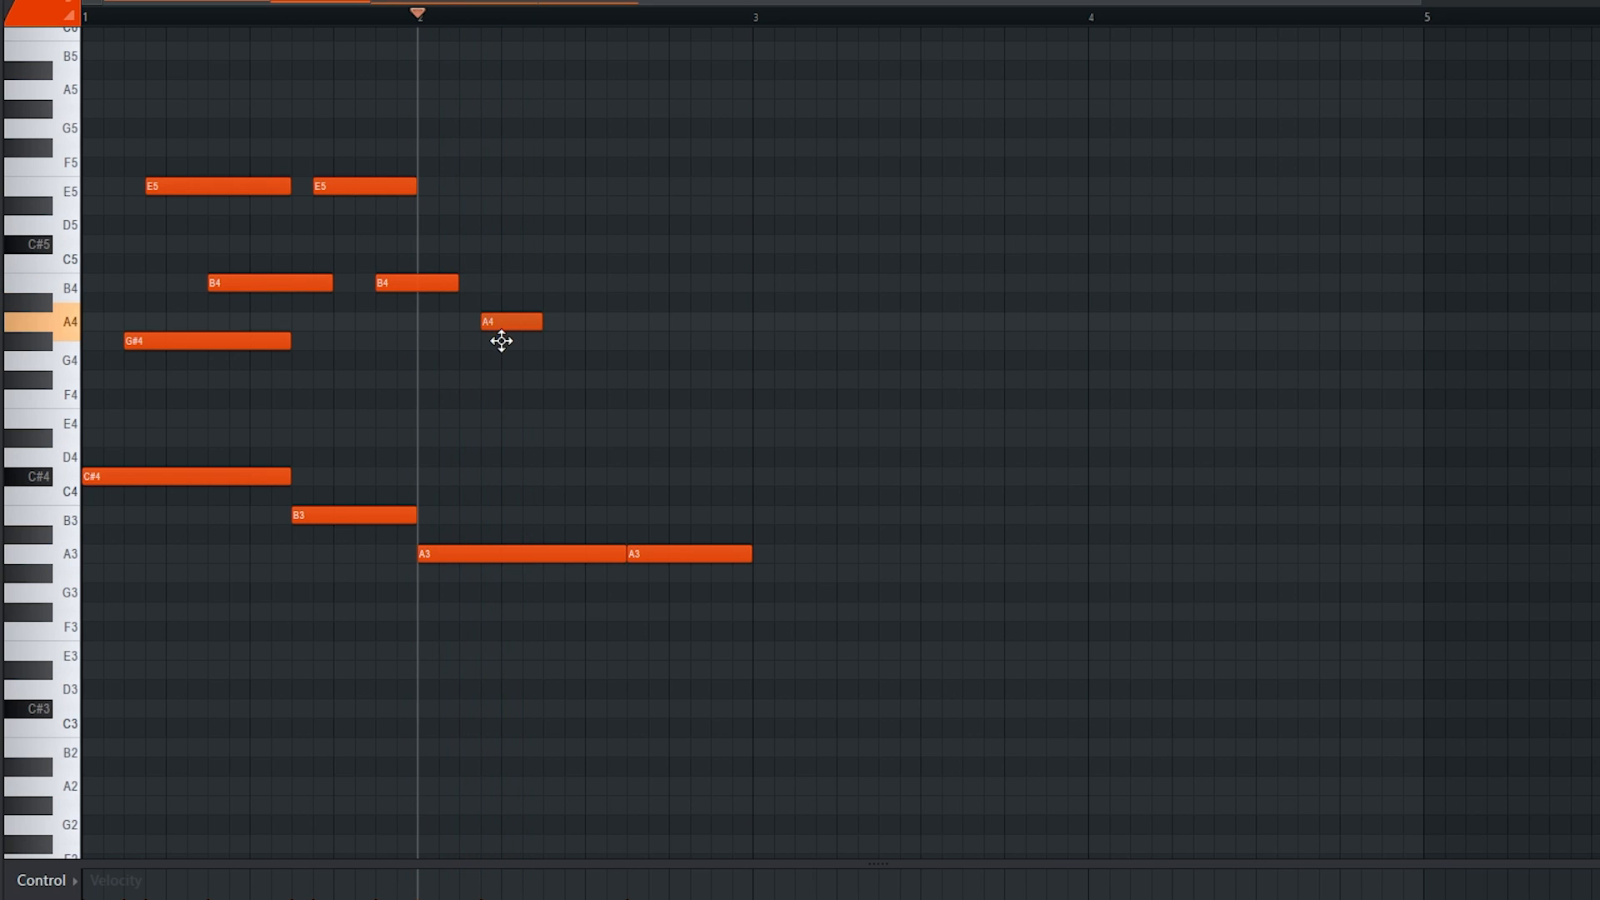
pyautogui.press('space')
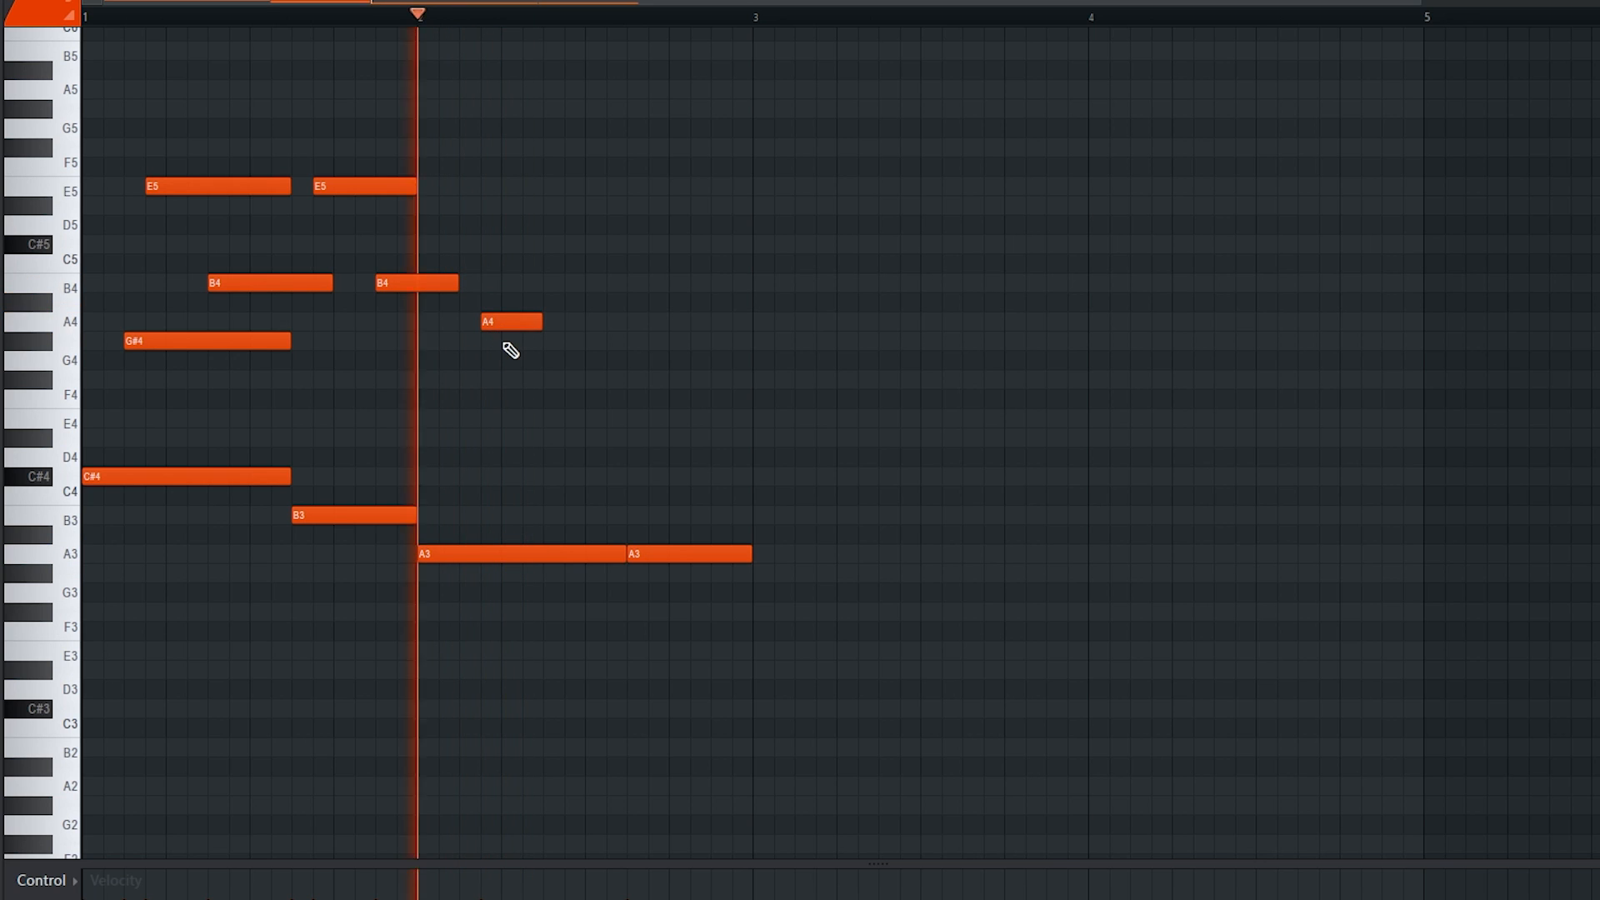
pyautogui.press('space')
pyautogui.press('space')
pyautogui.press('space')
pyautogui.click(544, 285)
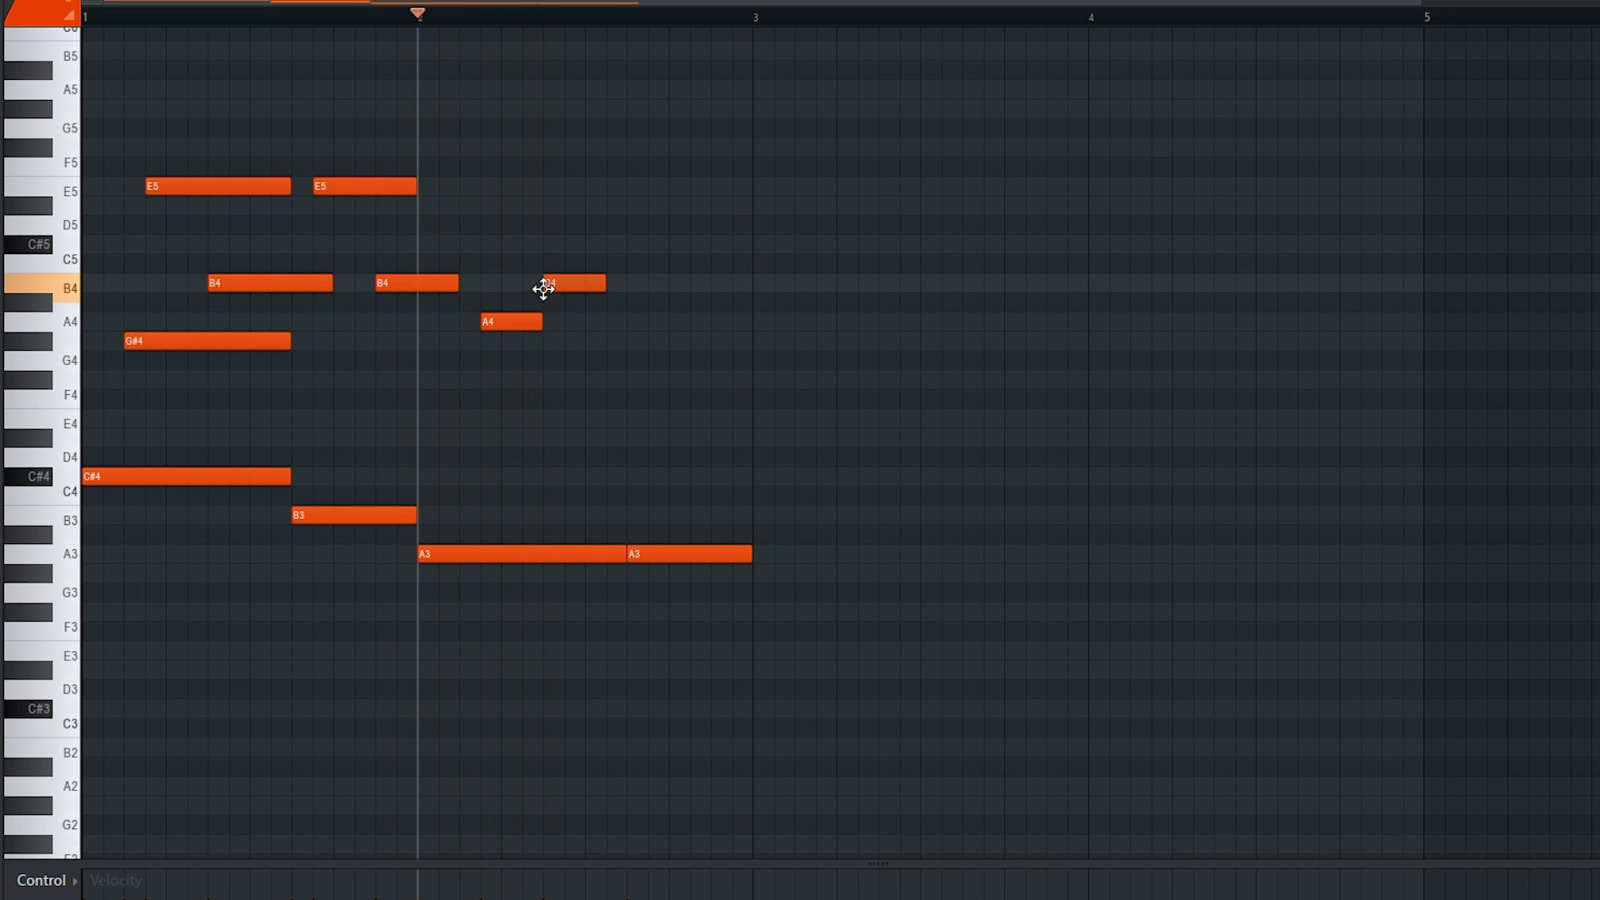
pyautogui.press('space')
pyautogui.press('space')
# Add an E5 over the first A3 in bar 2, start the A4 one grid step earlier, and play the bar
pyautogui.scroll(3, 536, 187)
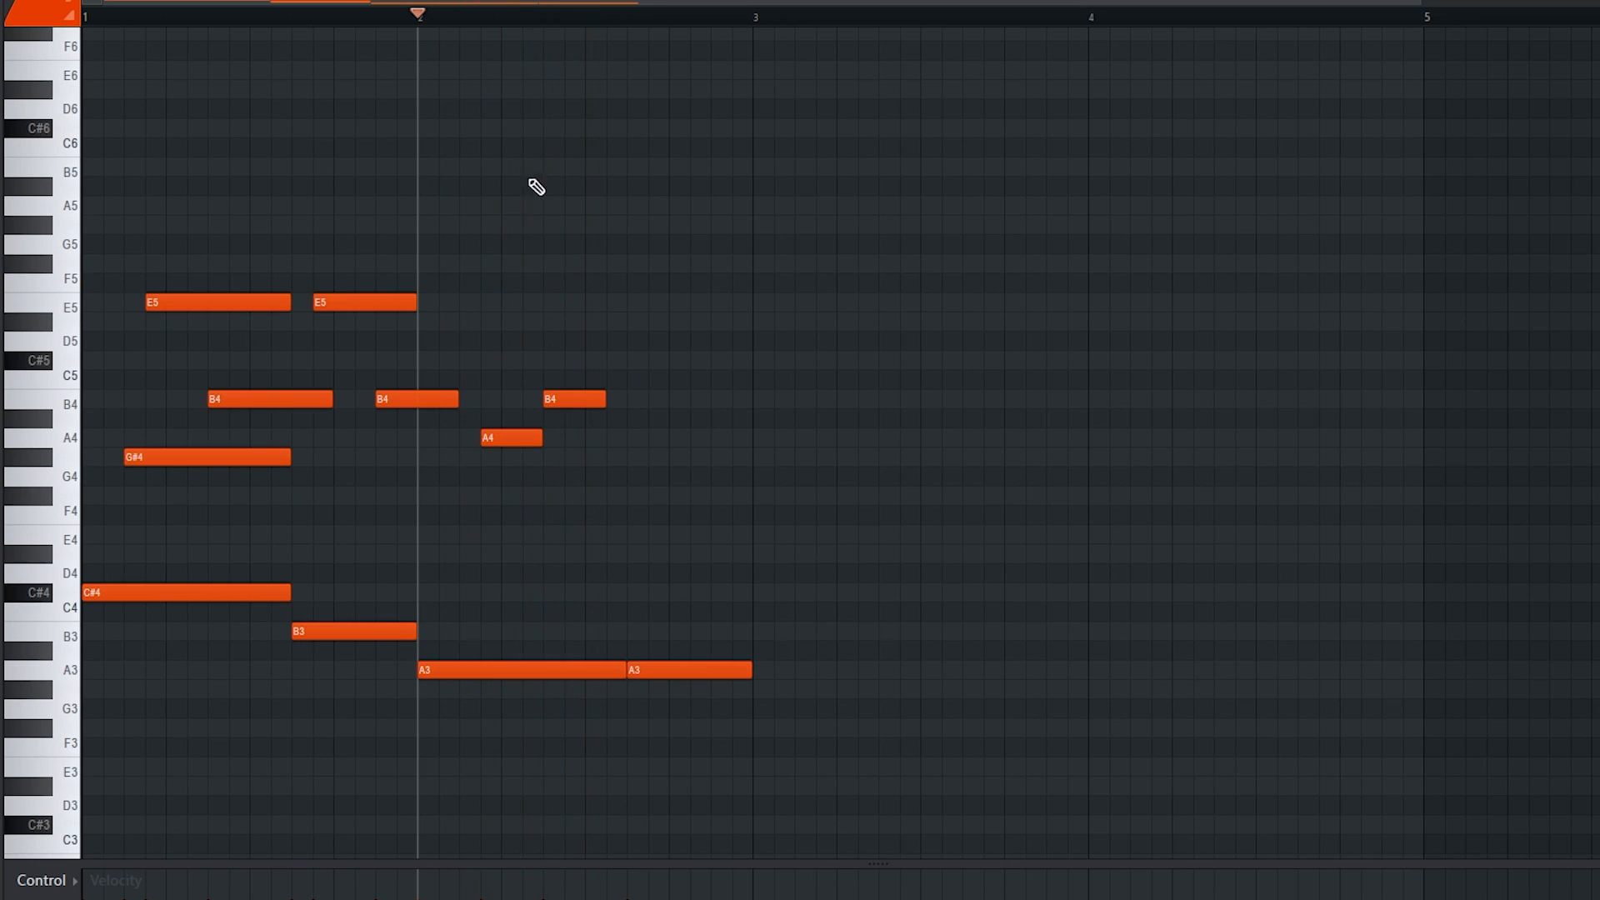
pyautogui.click(214, 303)
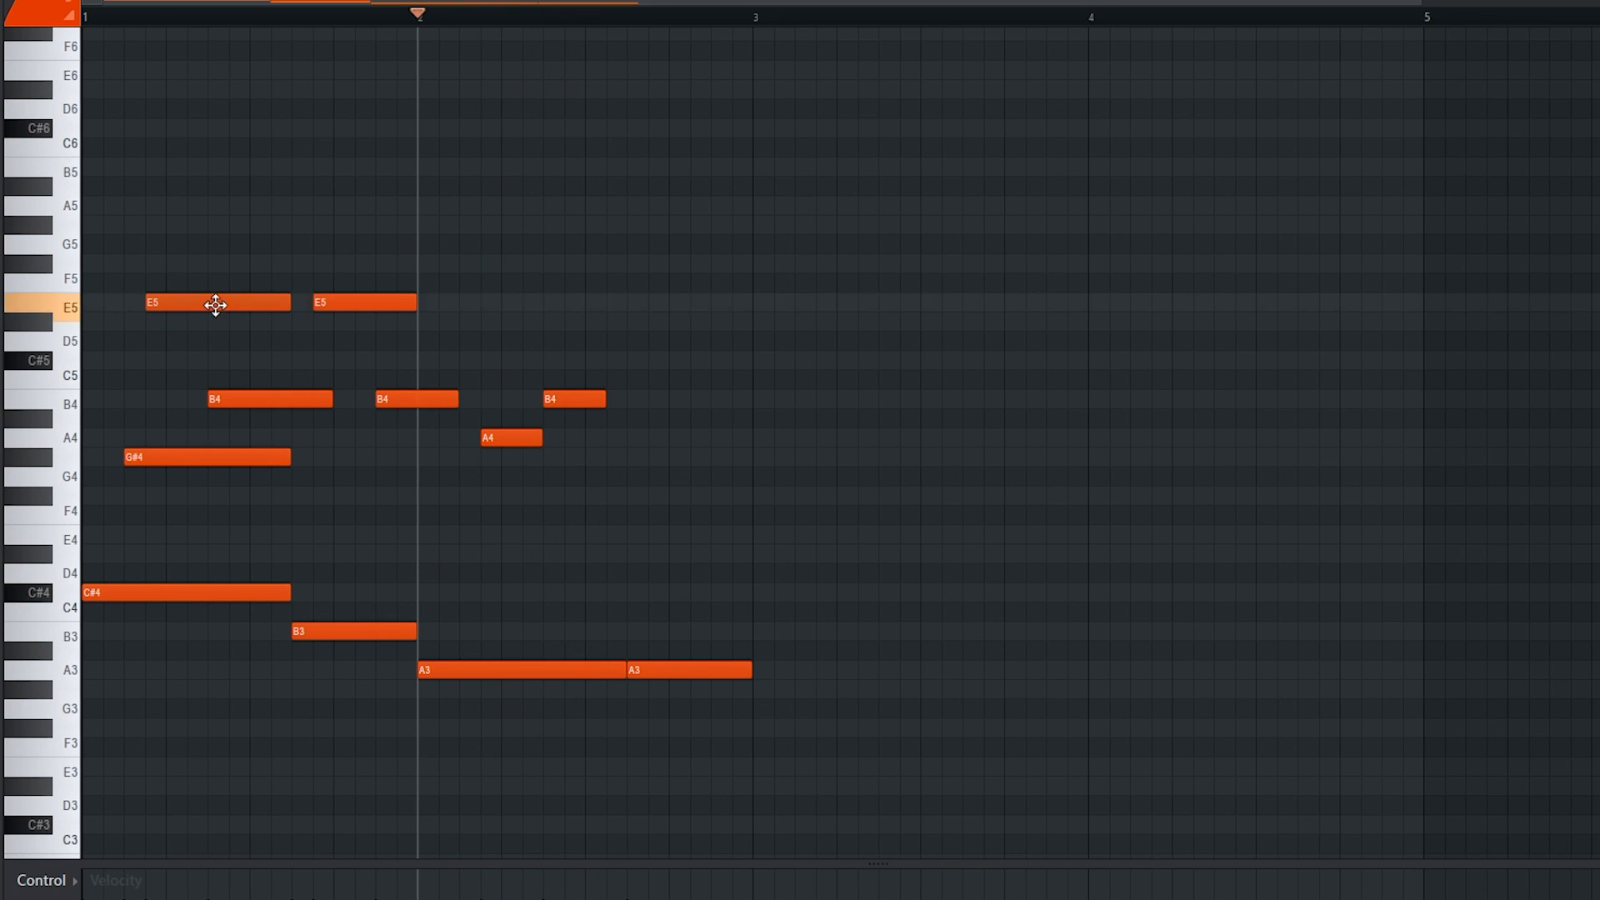
pyautogui.click(505, 306)
pyautogui.moveTo(510, 309); pyautogui.dragTo(497, 307)
pyautogui.press('space')
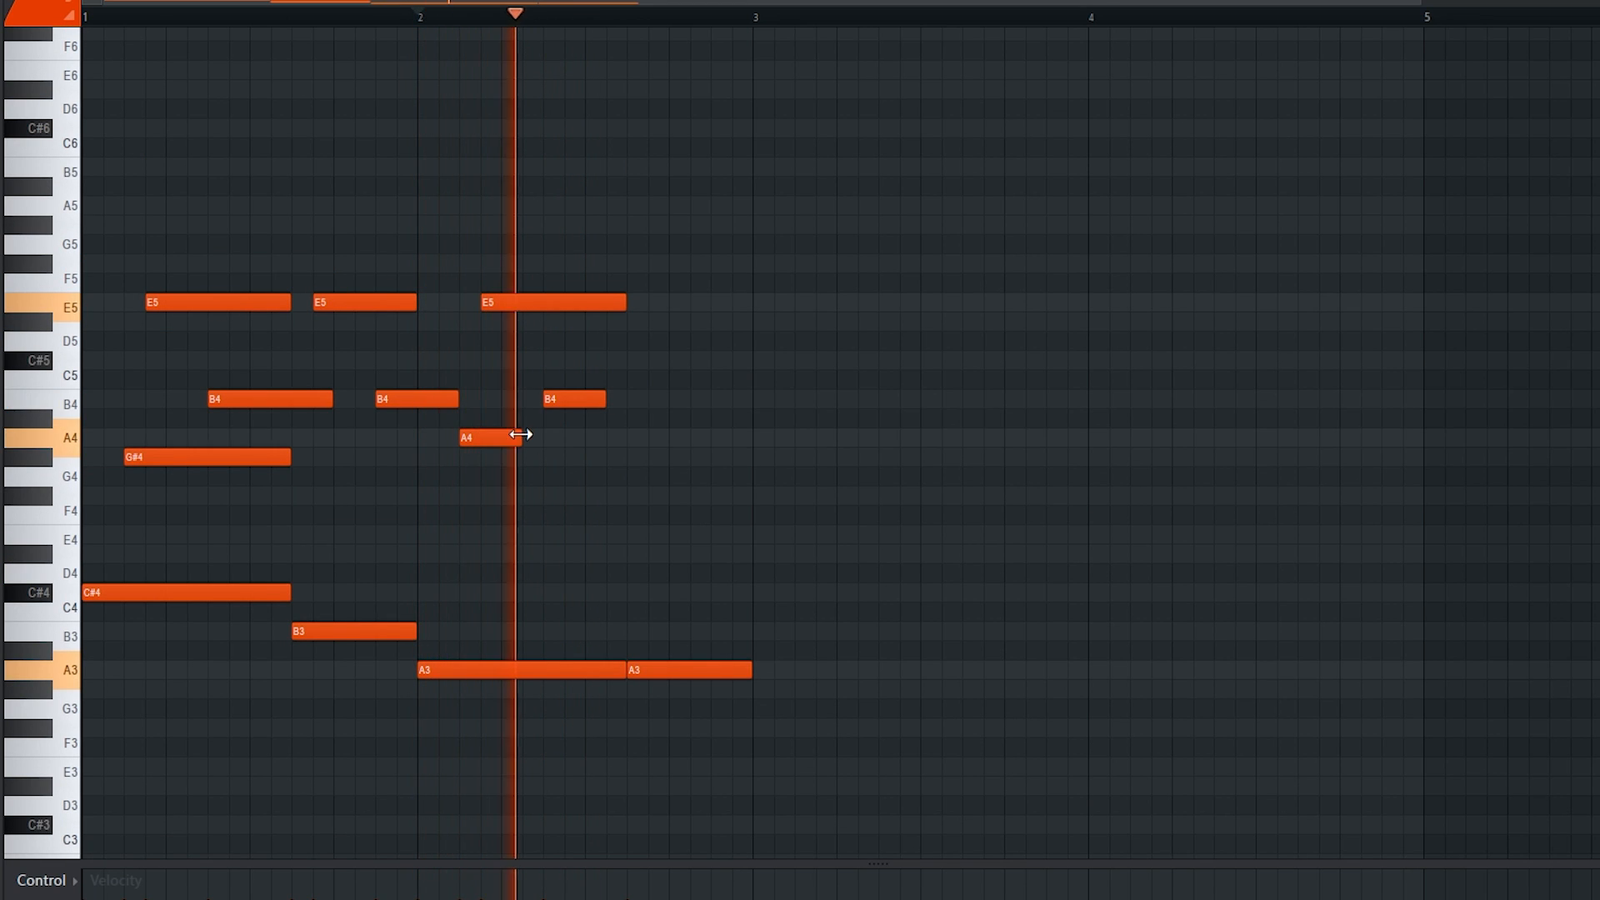
pyautogui.press('space')
# Add a short E5 and B4 over the last A3 of bar 2, and play the result
pyautogui.click(383, 302)
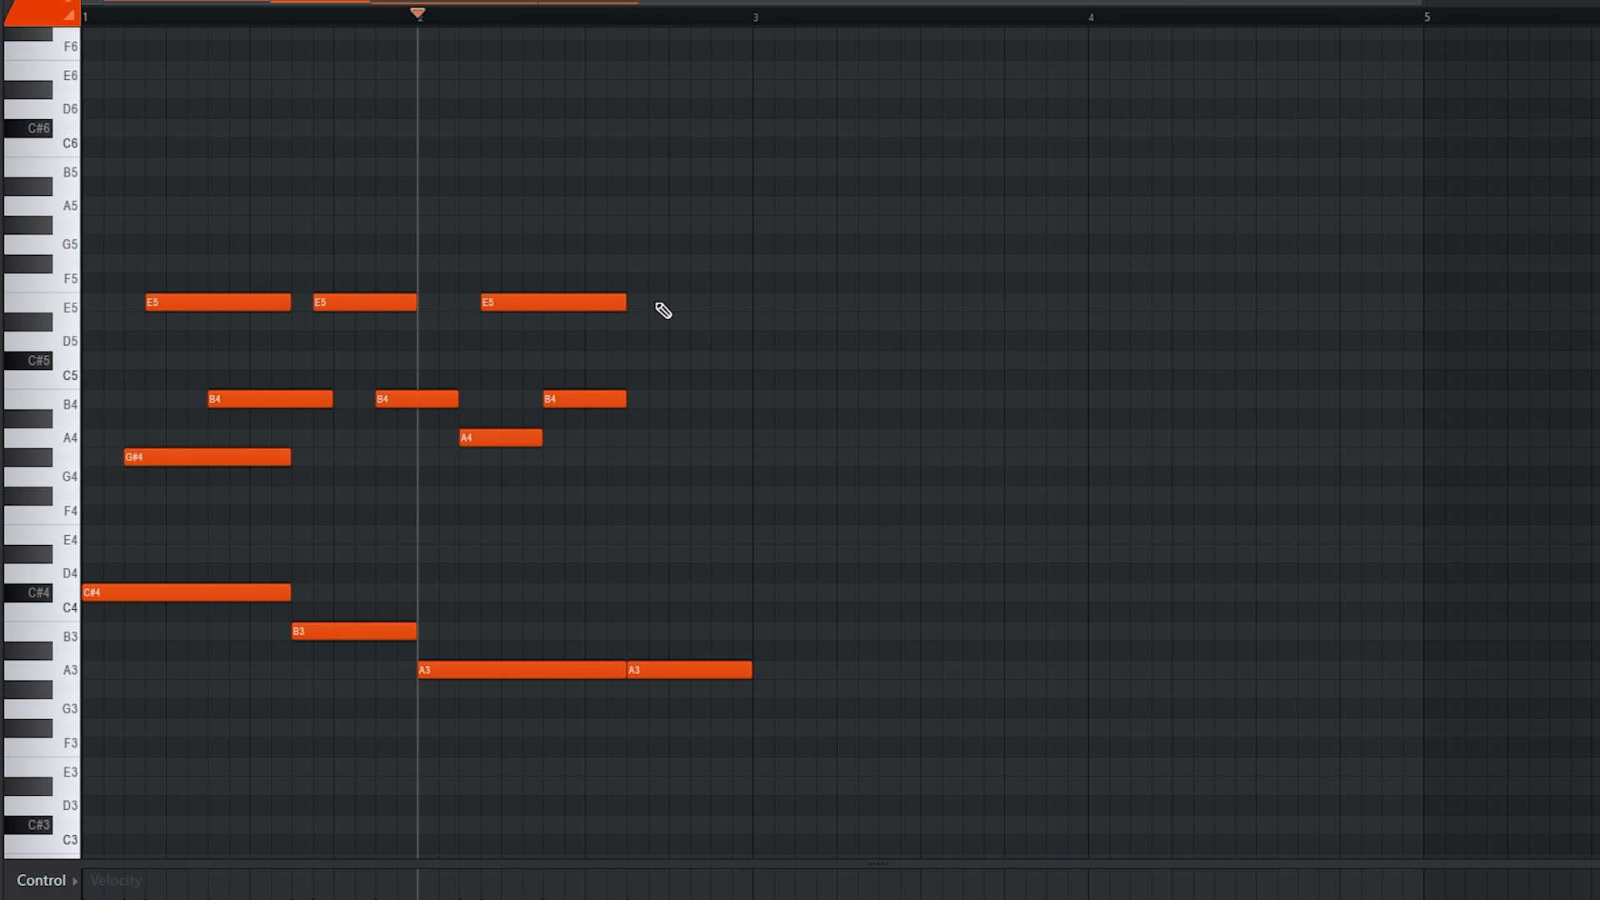
pyautogui.click(660, 305)
pyautogui.scroll(-1, 475, 407)
pyautogui.click(621, 405)
pyautogui.press('space')
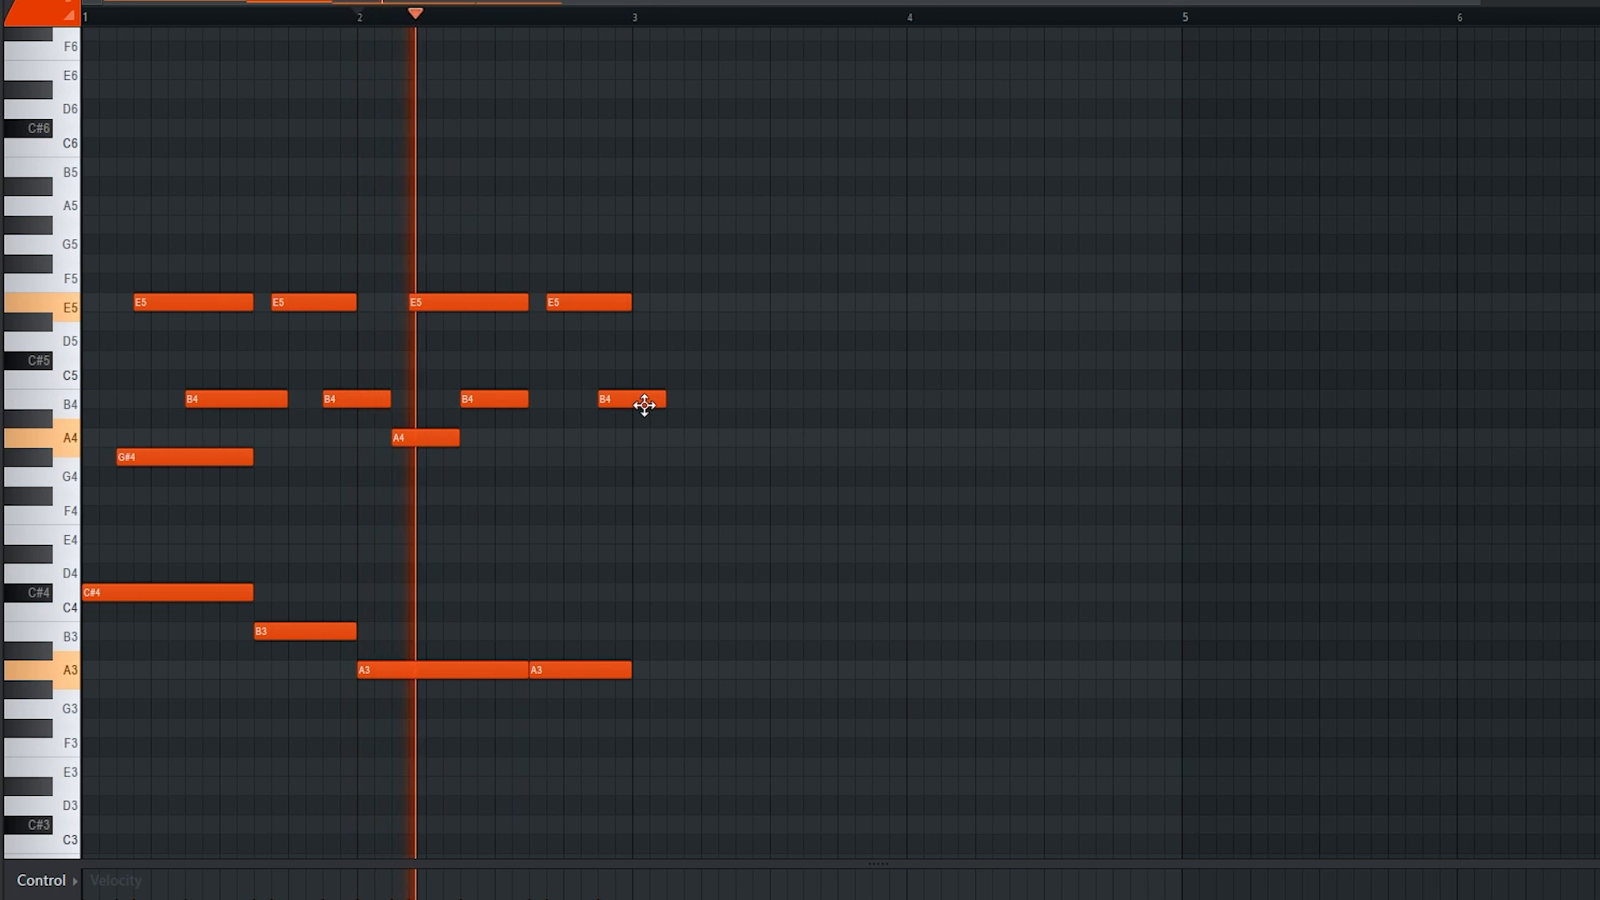
pyautogui.scroll(-2, 659, 434)
pyautogui.scroll(3, 662, 455)
pyautogui.press('space')
# Select all notes of the two-bar pattern and duplicate them into bars 3 and 4
pyautogui.hotkey('ctrl', 'a')
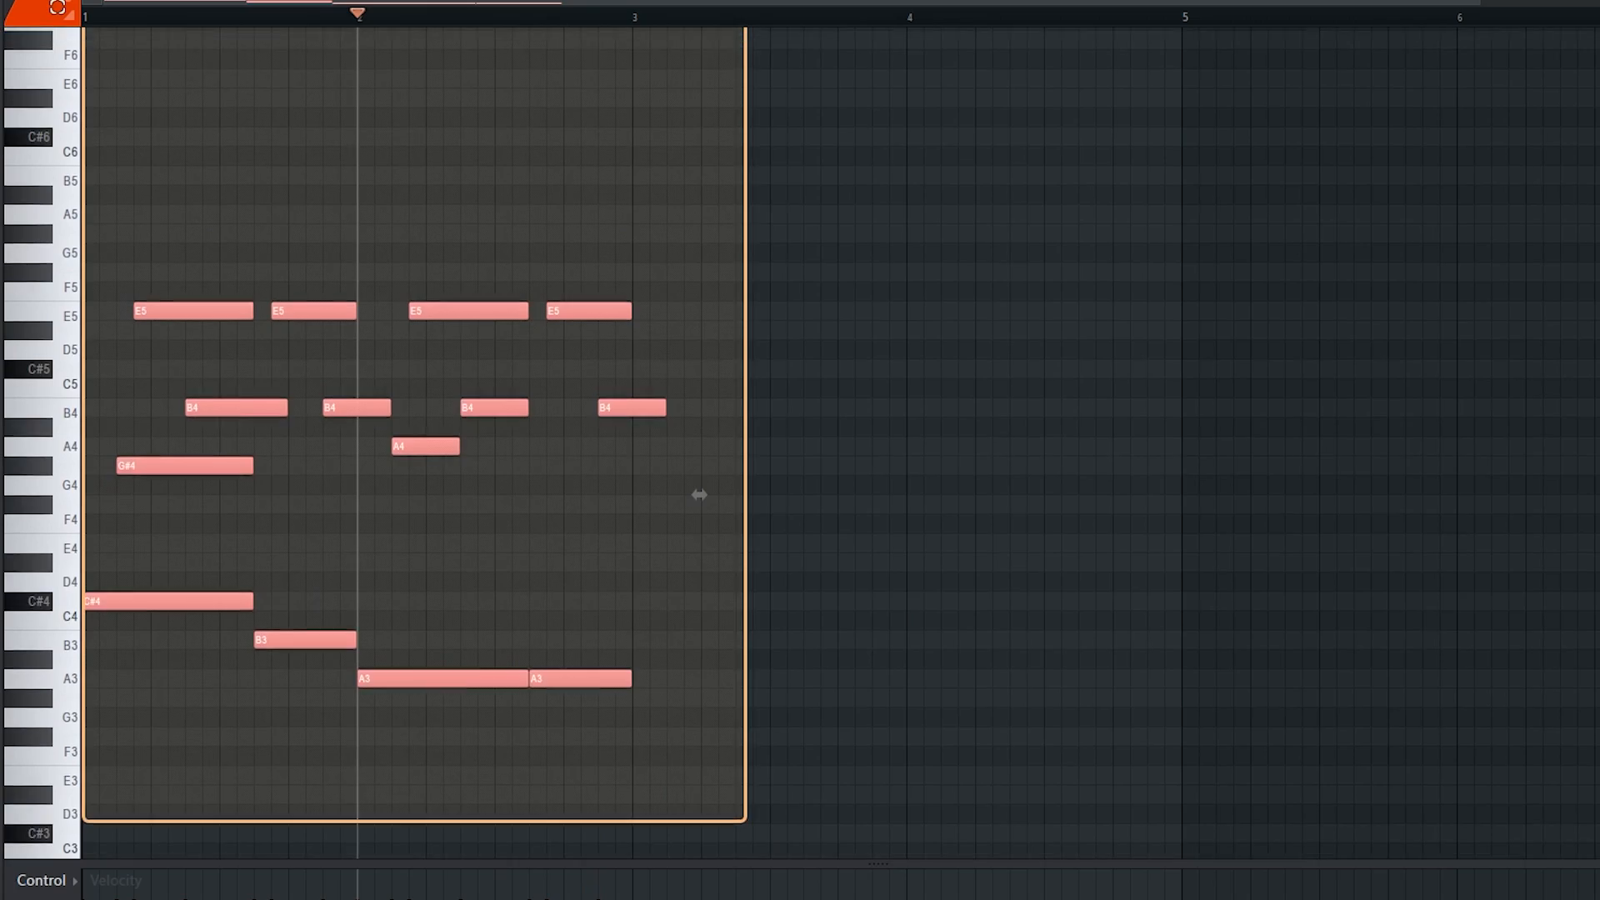
pyautogui.hotkey('ctrl', 'b')
pyautogui.scroll(-4, 318, 429)
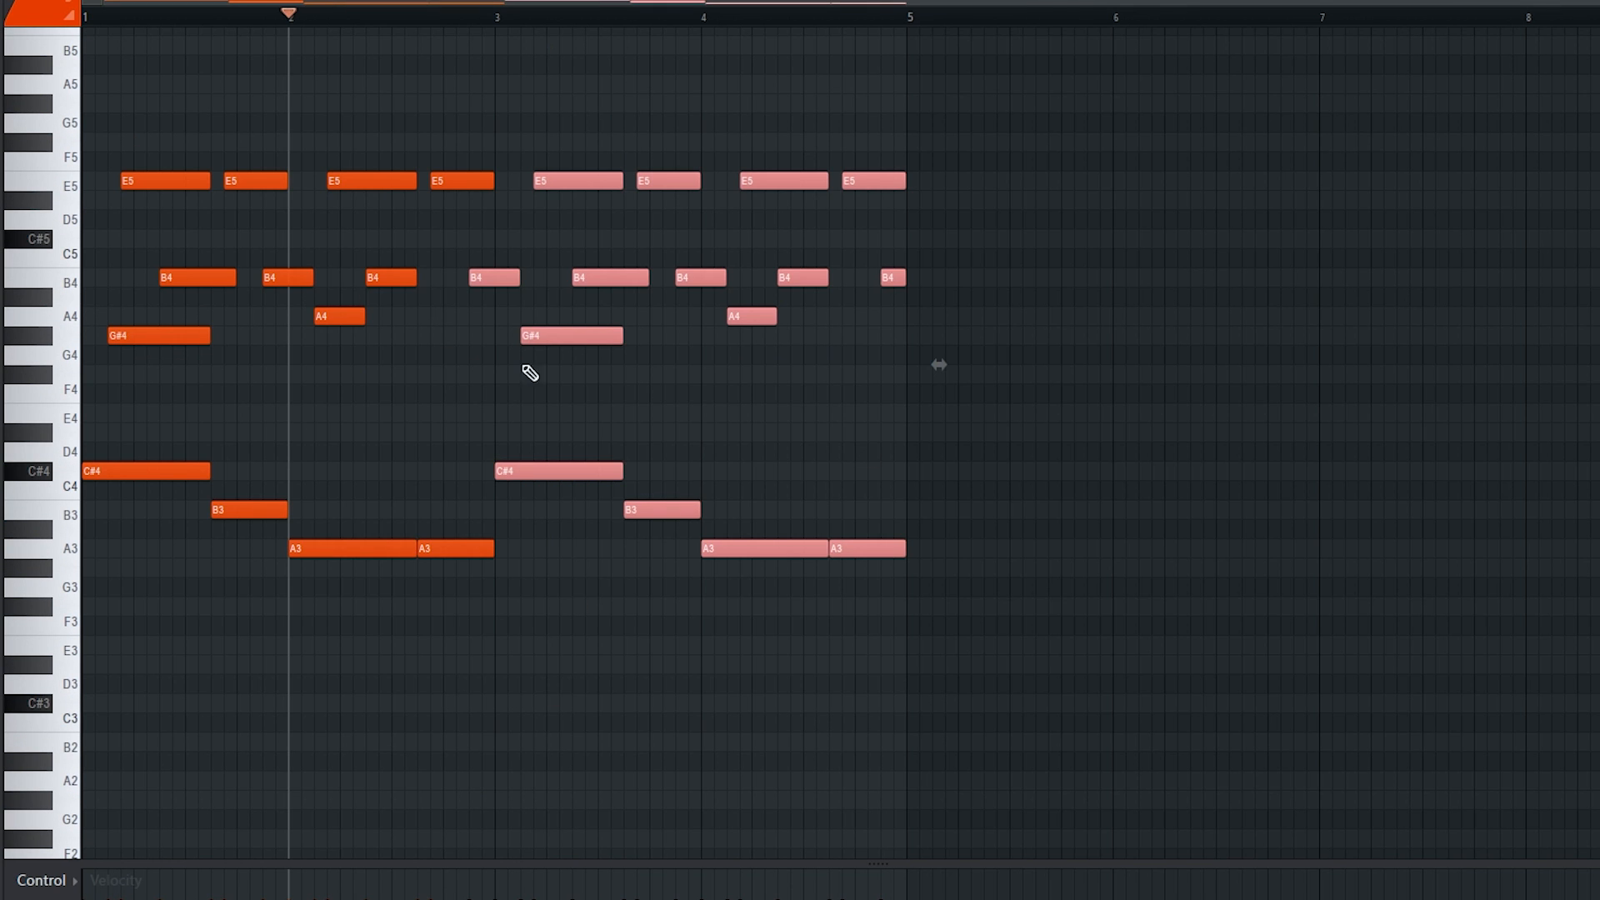
# Lower the first bass note of bar 3 to E3, and move the playback position to the start of bar 3
pyautogui.keyDown('ctrl'); pyautogui.click(599, 579); pyautogui.keyUp('ctrl')
pyautogui.moveTo(510, 473); pyautogui.dragTo(1031, 727)
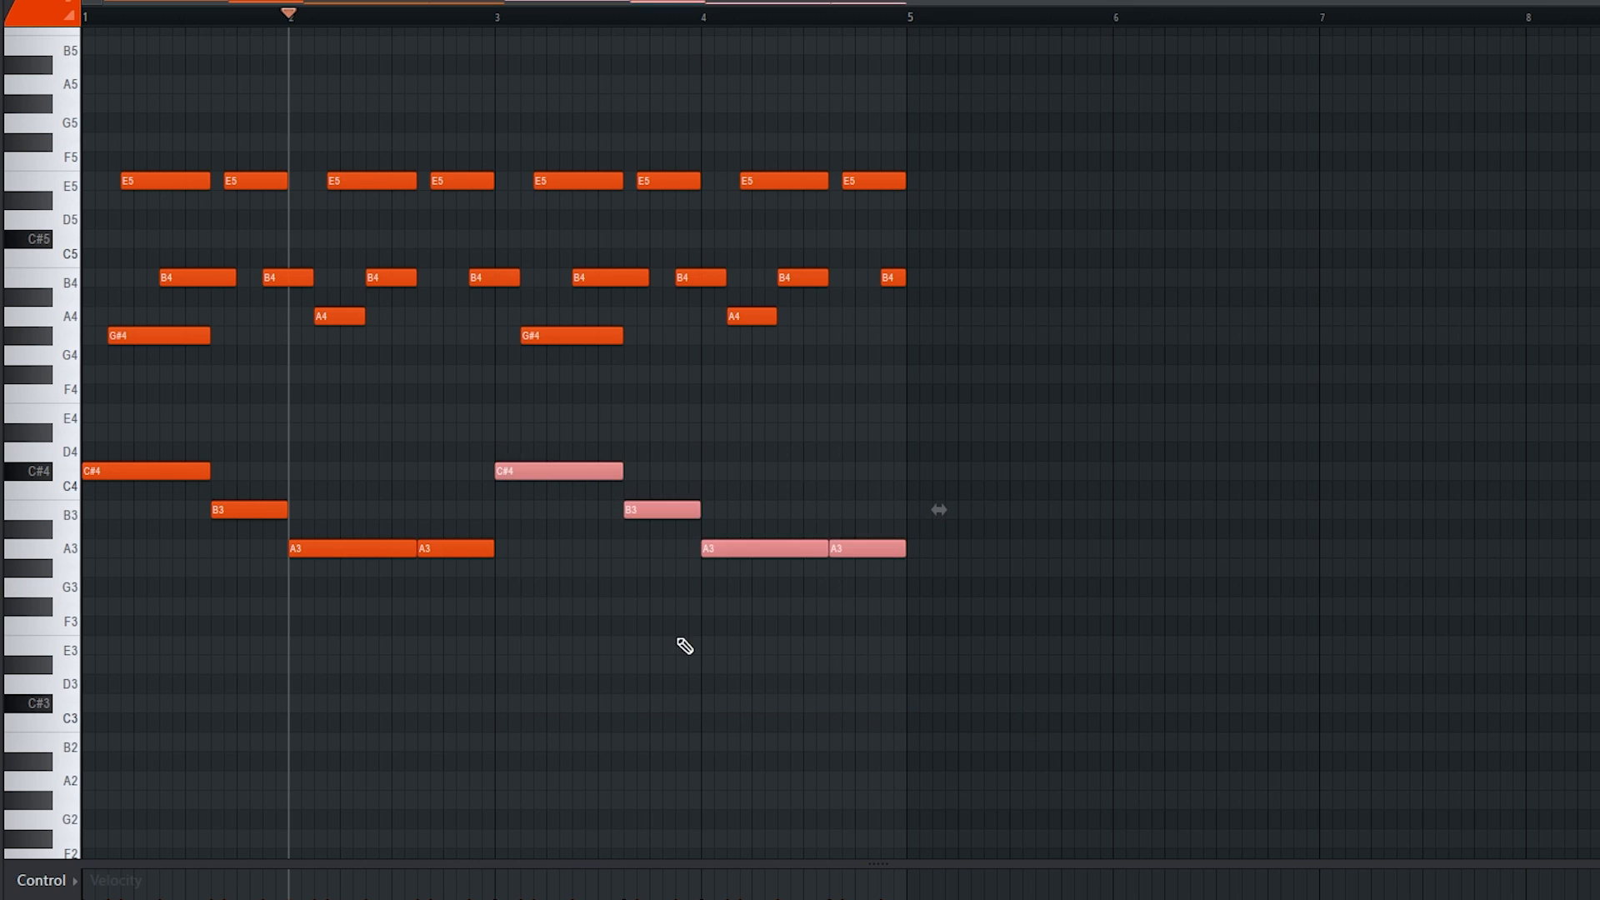
pyautogui.keyDown('ctrl'); pyautogui.click(680, 650); pyautogui.keyUp('ctrl')
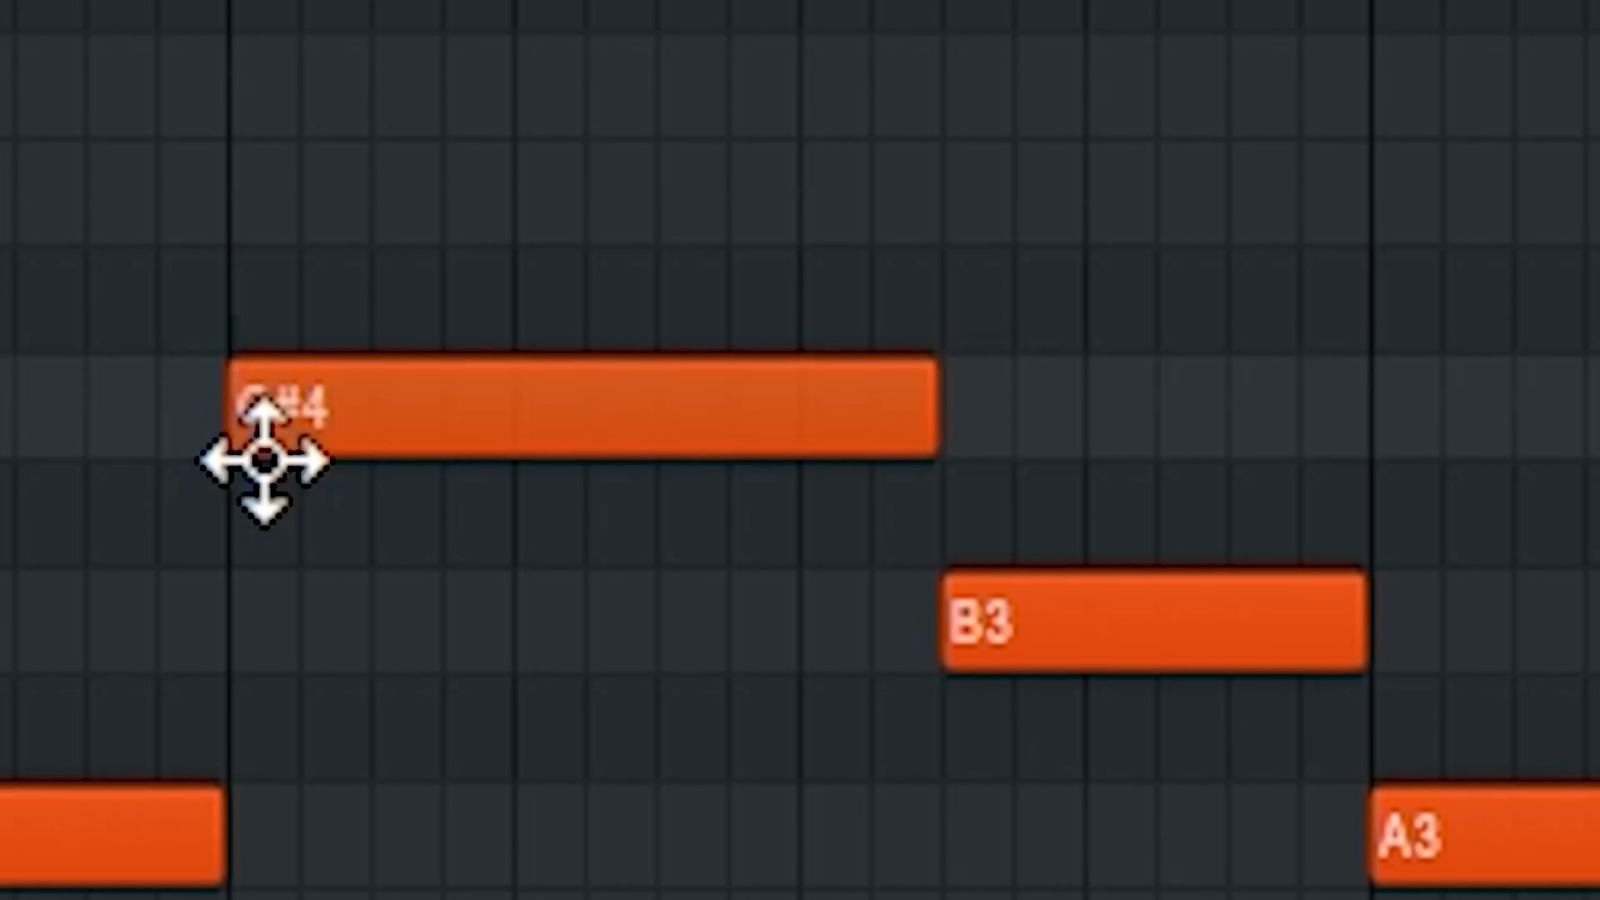
pyautogui.moveTo(501, 480); pyautogui.dragTo(497, 612)
pyautogui.rightClick(327, 699)
pyautogui.click(243, 888)
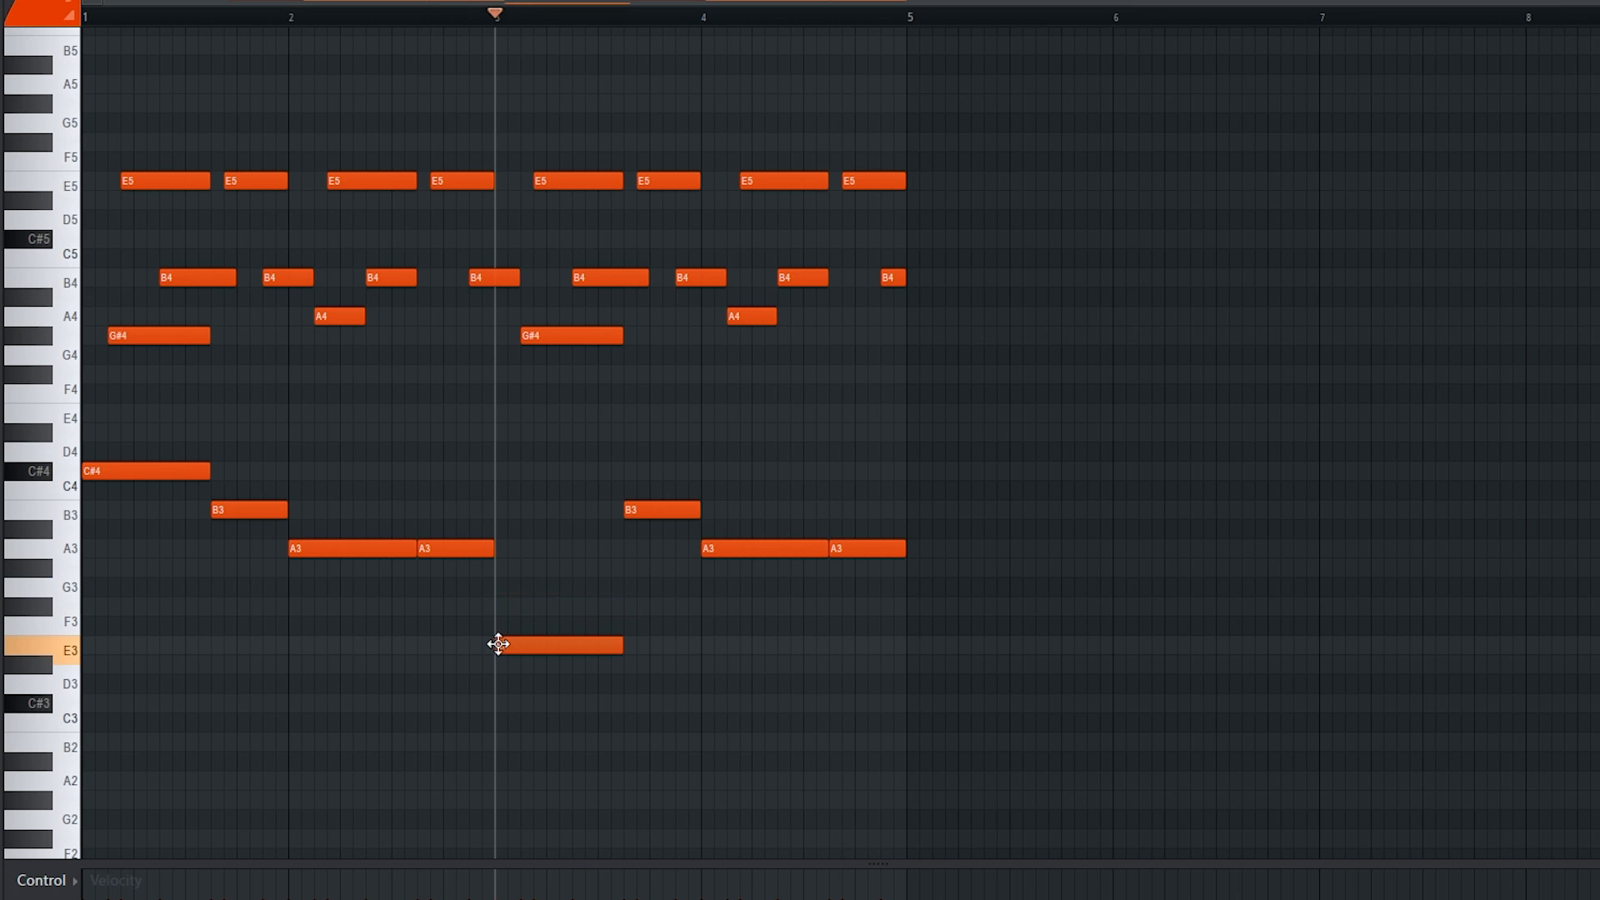
# Play from bar 3, and lower the second bass note of that bar to E3
pyautogui.press('space')
pyautogui.press('space')
pyautogui.press('space')
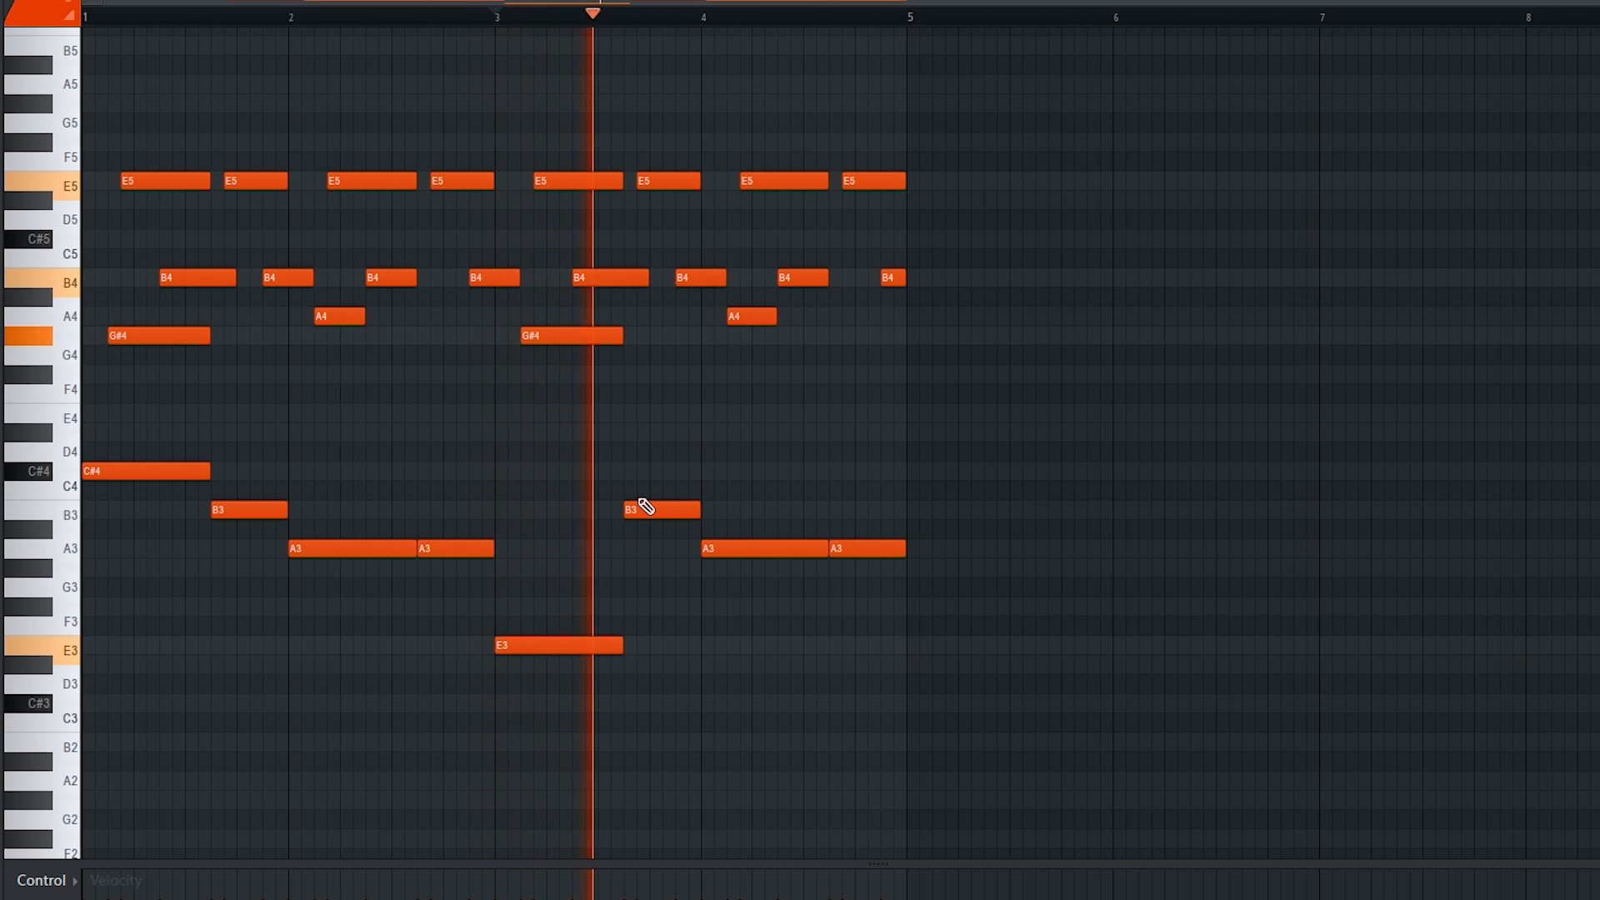
pyautogui.press('space')
pyautogui.moveTo(641, 485); pyautogui.dragTo(664, 516)
pyautogui.hotkey('shift', 'Down')
pyautogui.hotkey('shift', 'Down')
pyautogui.hotkey('shift', 'Down')
pyautogui.hotkey('shift', 'Down')
pyautogui.hotkey('shift', 'Down')
pyautogui.hotkey('shift', 'Down')
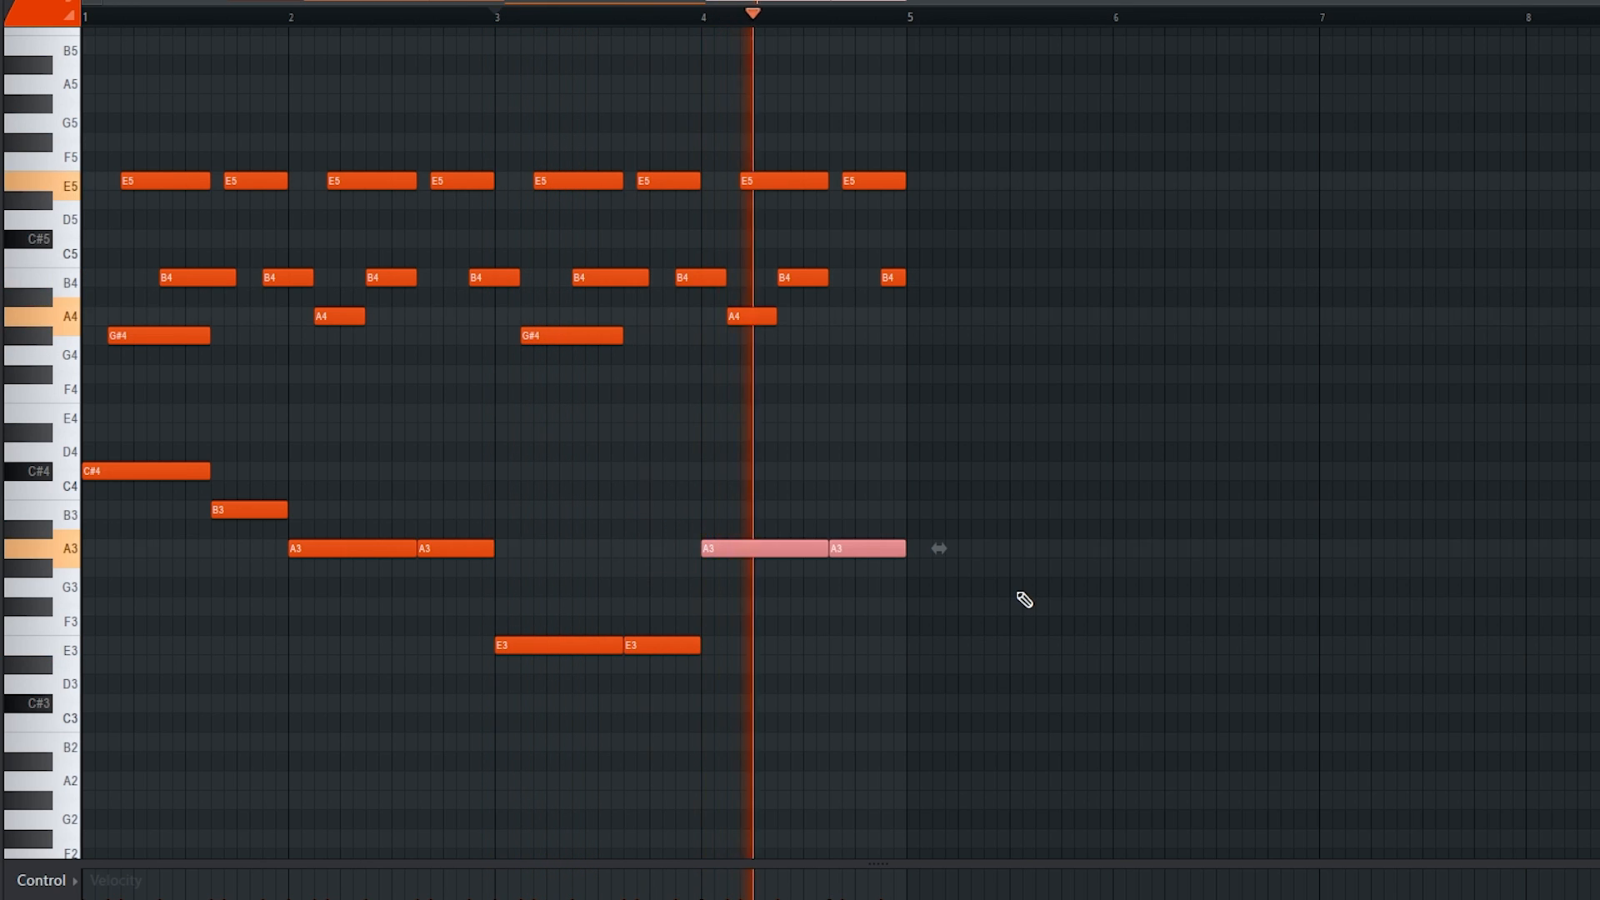
# Lower both bass notes of bar 4 to F#3, and play the result from bar 3
pyautogui.press('space')
pyautogui.hotkey('shift', 'Down')
pyautogui.hotkey('shift', 'Down')
pyautogui.hotkey('shift', 'Down')
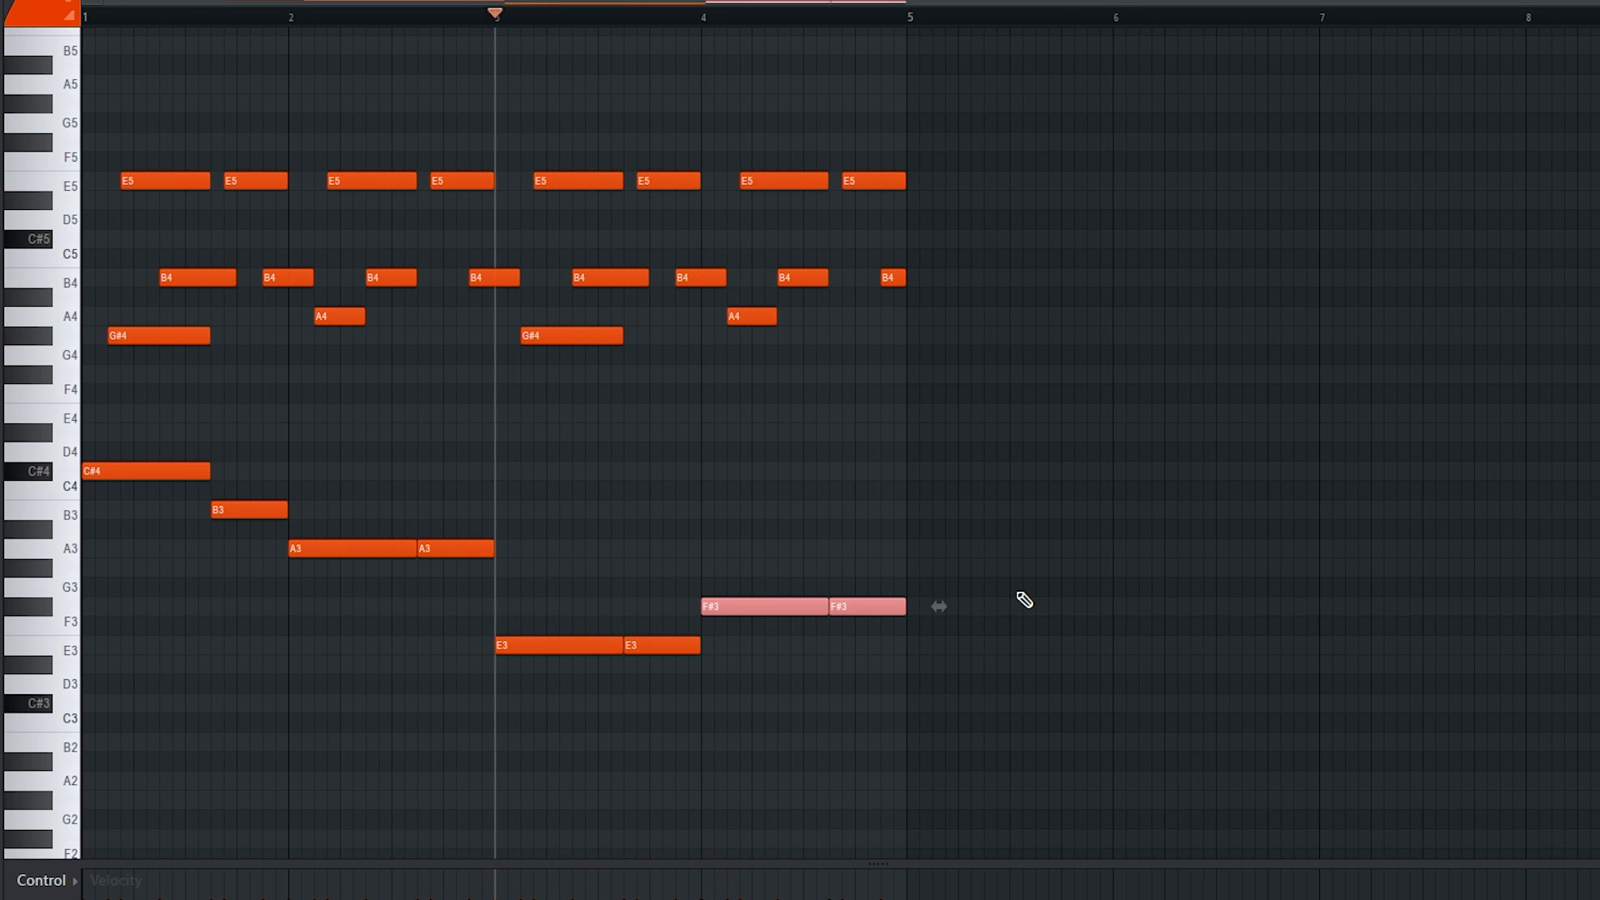
pyautogui.press('space')
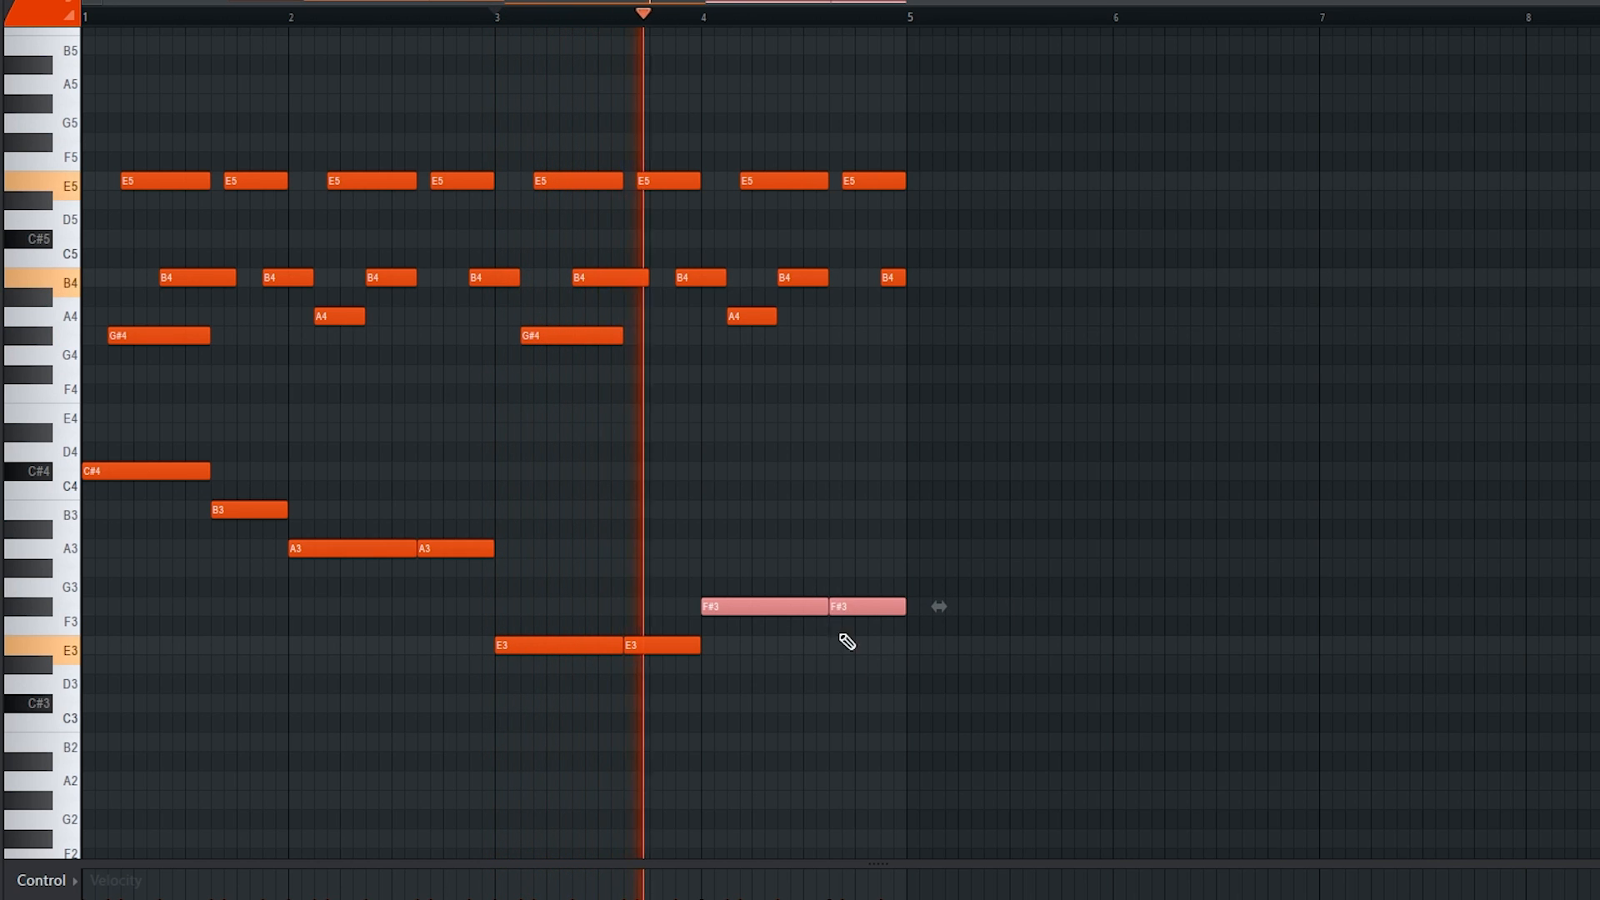
pyautogui.keyDown('ctrl'); pyautogui.click(865, 677); pyautogui.keyUp('ctrl')
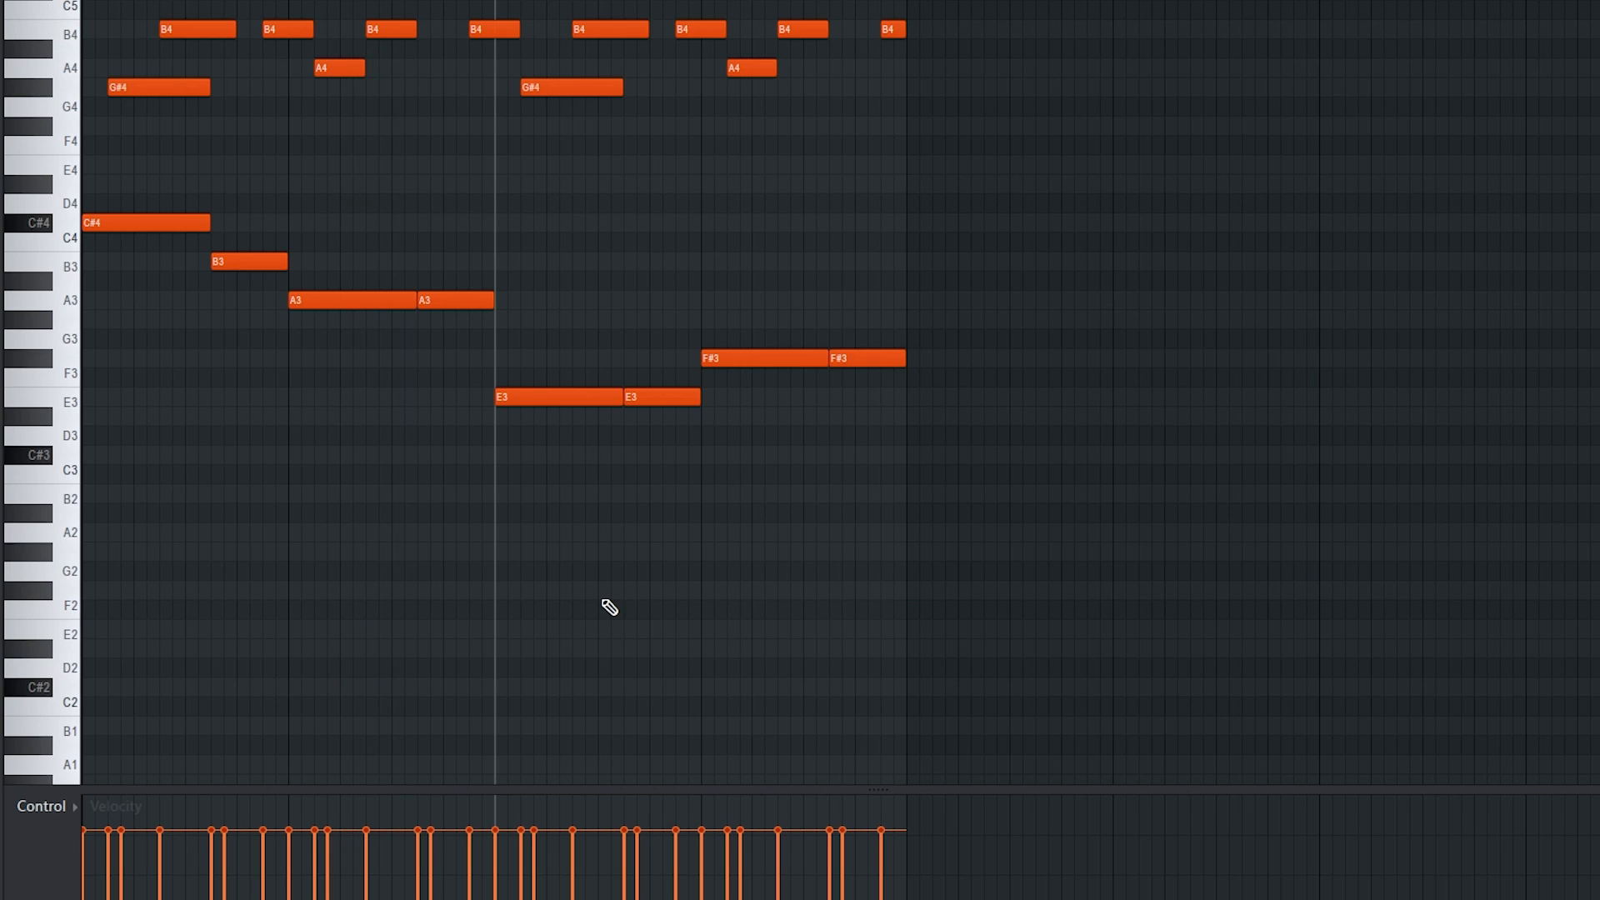
# Randomize the velocities of the arpeggio notes with bipolar level variation, leaving pattern generation off
pyautogui.scroll(2, 610, 607)
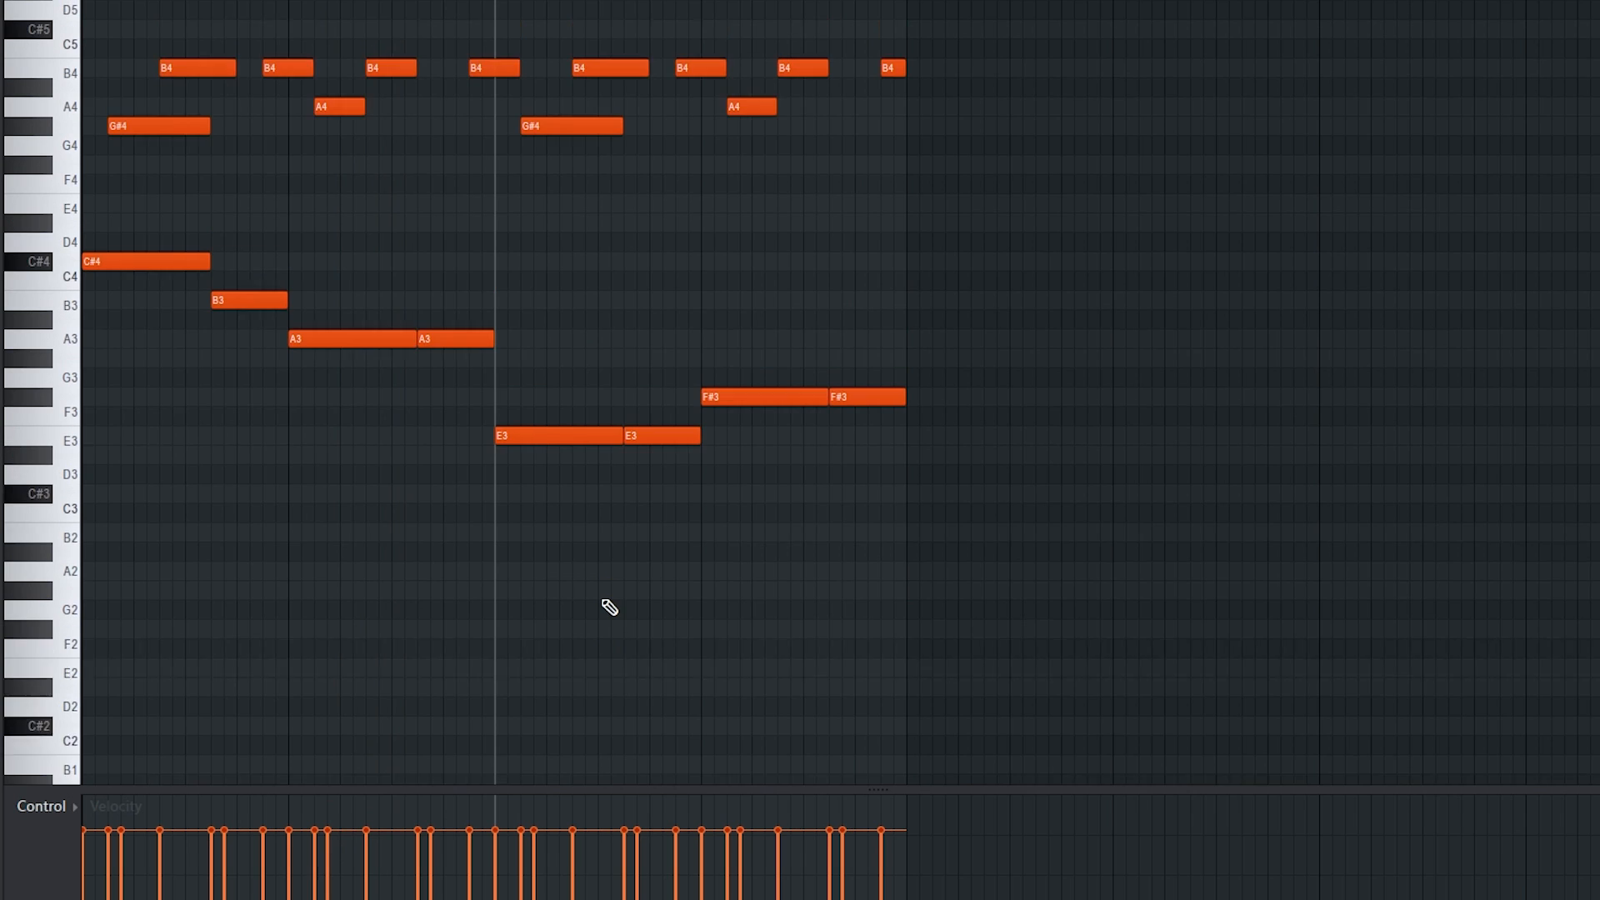
pyautogui.scroll(4, 647, 322)
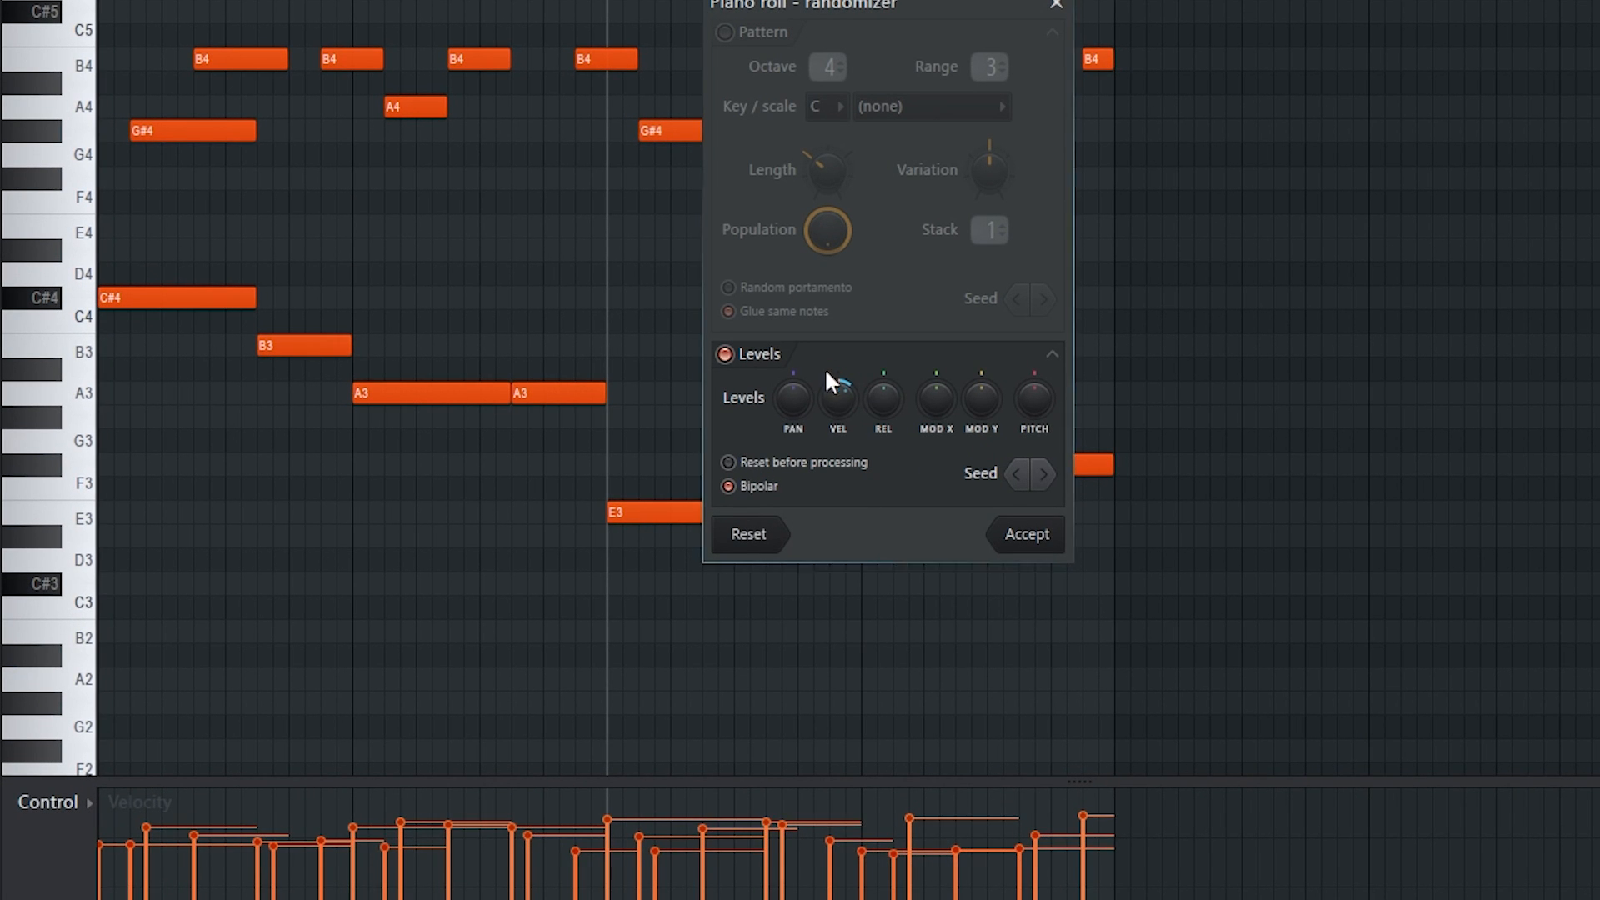
pyautogui.moveTo(836, 395); pyautogui.dragTo(836, 417)
pyautogui.click(1025, 534)
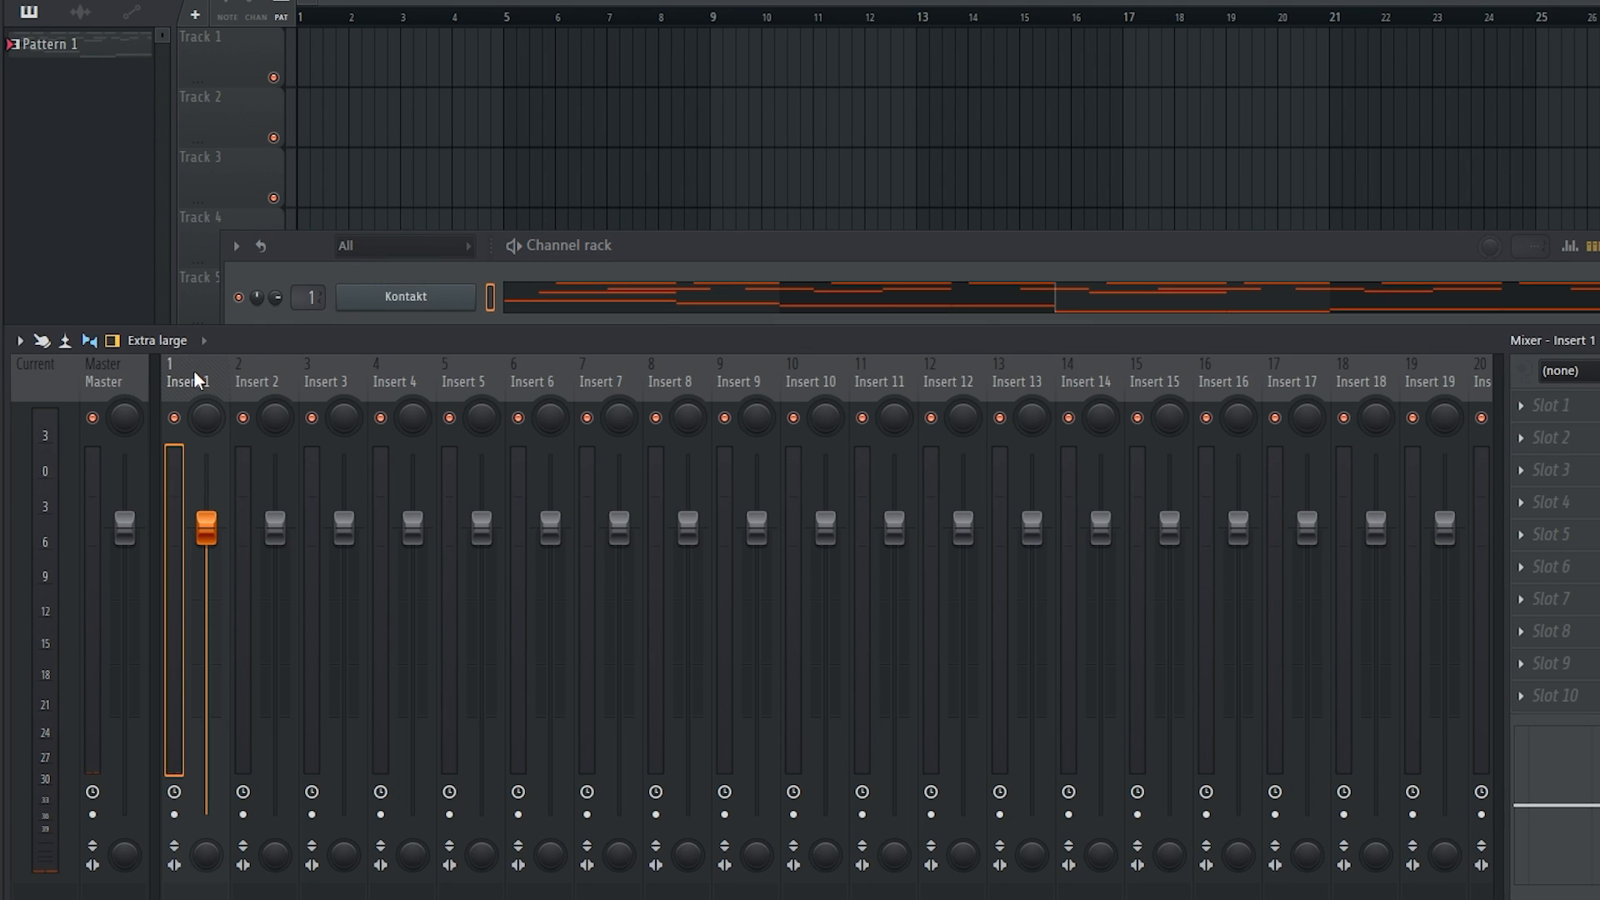
# Load Fruity Parametric EQ 2 in the first effect slot of Insert 1, and pull band 1 fully down to cut the low end
pyautogui.click(1551, 405)
pyautogui.click(1232, 188)
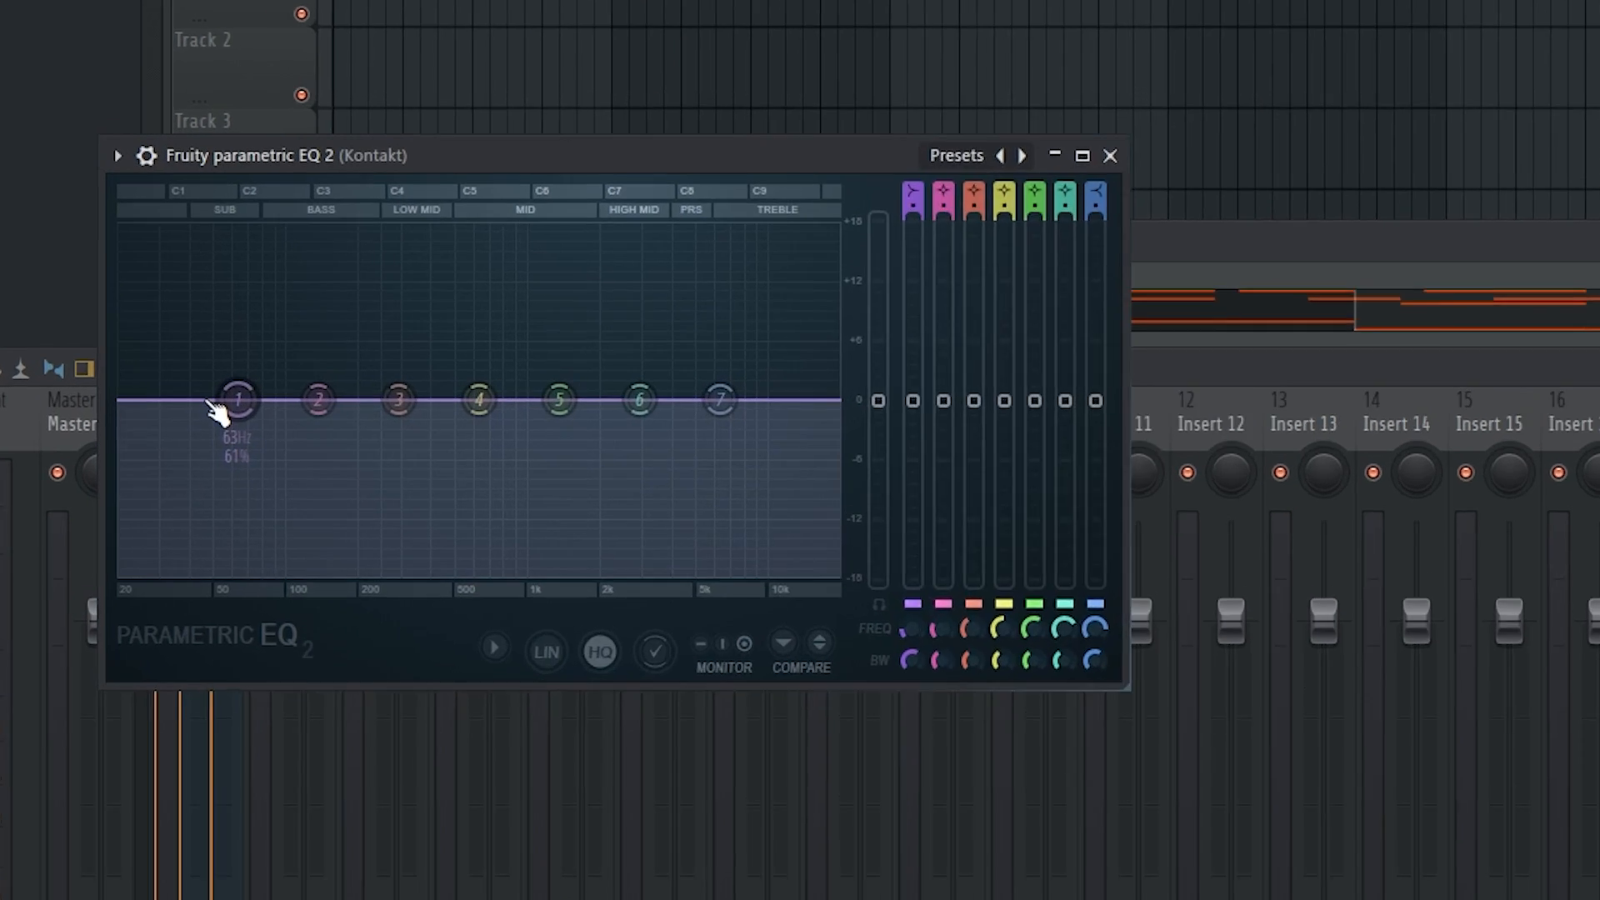
pyautogui.moveTo(200, 365); pyautogui.dragTo(226, 494)
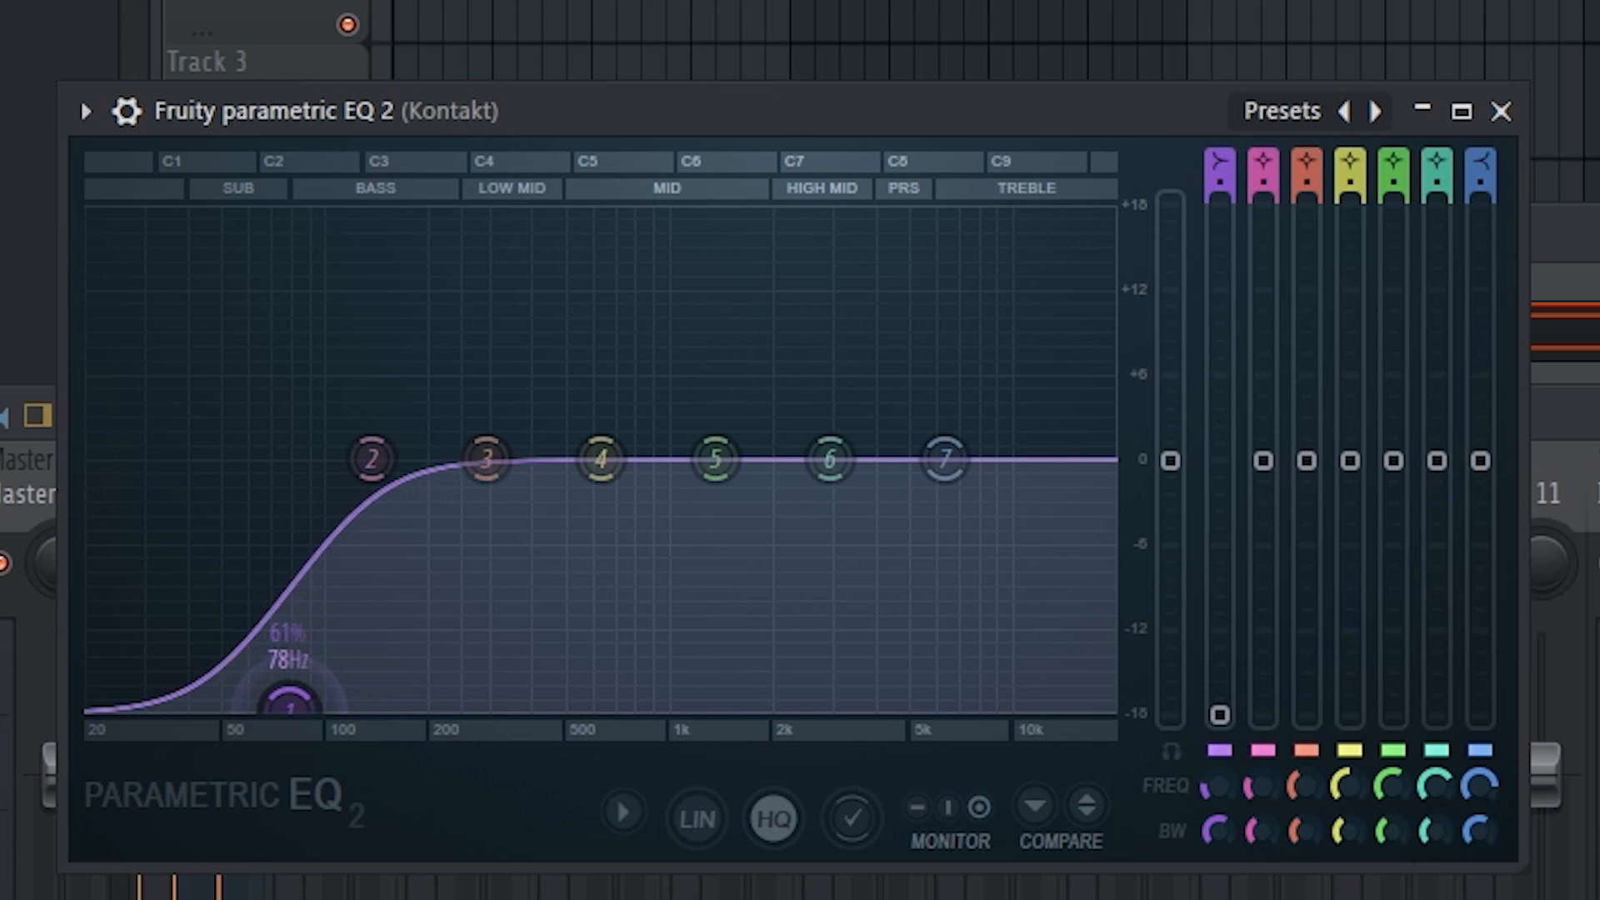
pyautogui.moveTo(289, 708); pyautogui.dragTo(248, 709)
# Raise EQ bands 6 and 7 slightly to brighten the guitar while the pattern plays
pyautogui.press('space')
pyautogui.moveTo(945, 459); pyautogui.dragTo(950, 415)
pyautogui.moveTo(830, 459); pyautogui.dragTo(851, 445)
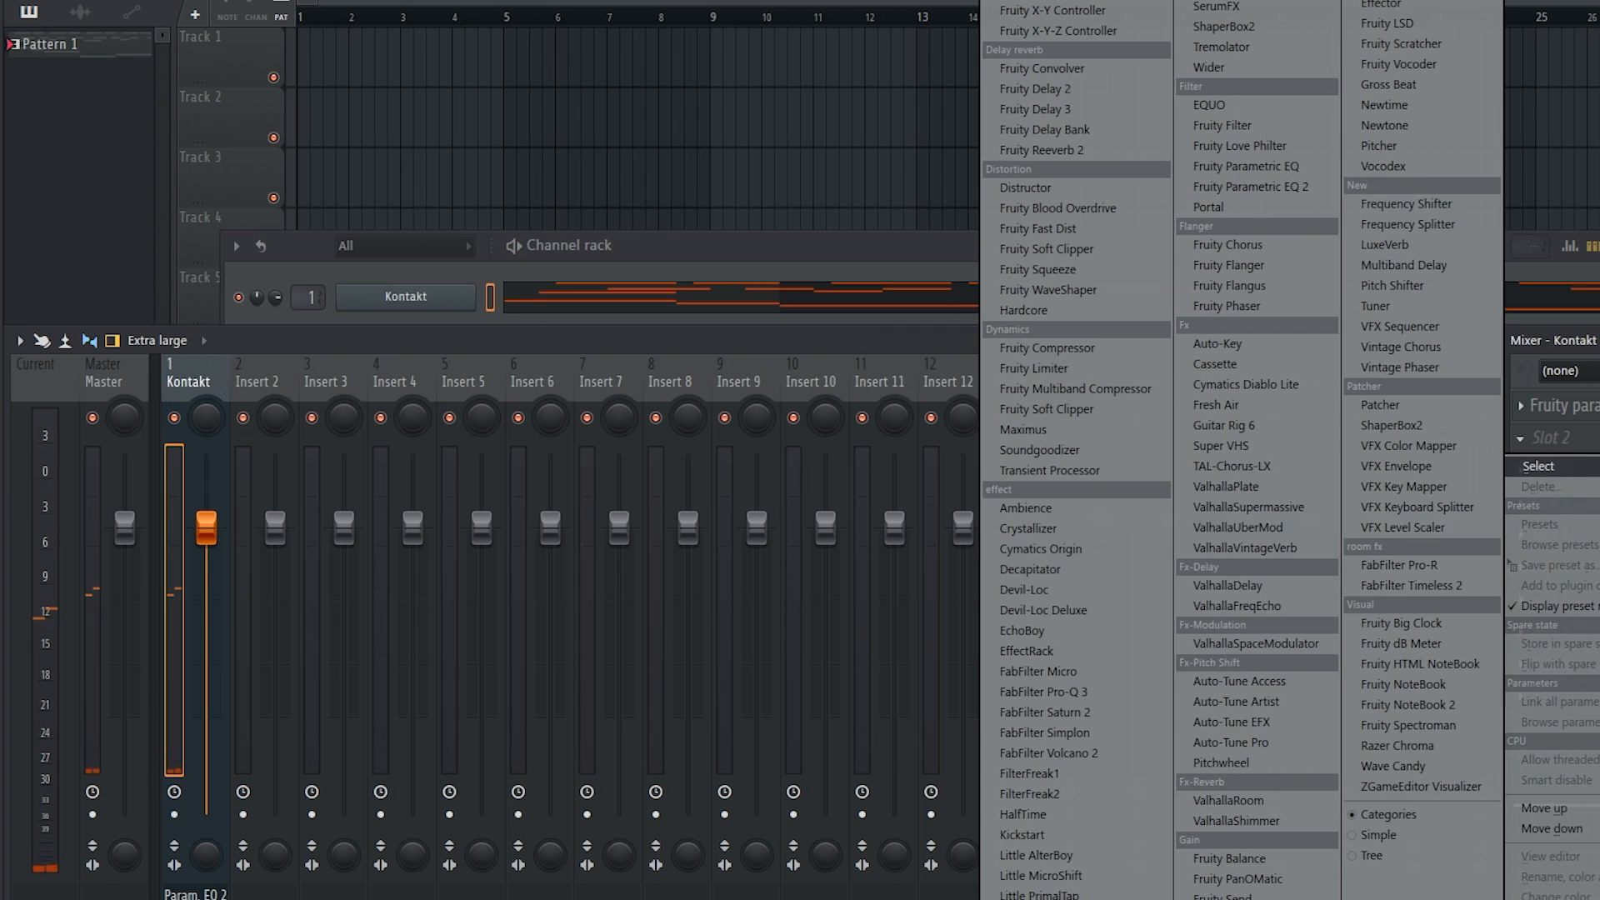
# Add RC-20 Retro Color in the second effect slot, and load its Lush & Crunch Guitar 2 preset
pyautogui.click(1233, 2)
pyautogui.moveTo(593, 208); pyautogui.dragTo(716, 203)
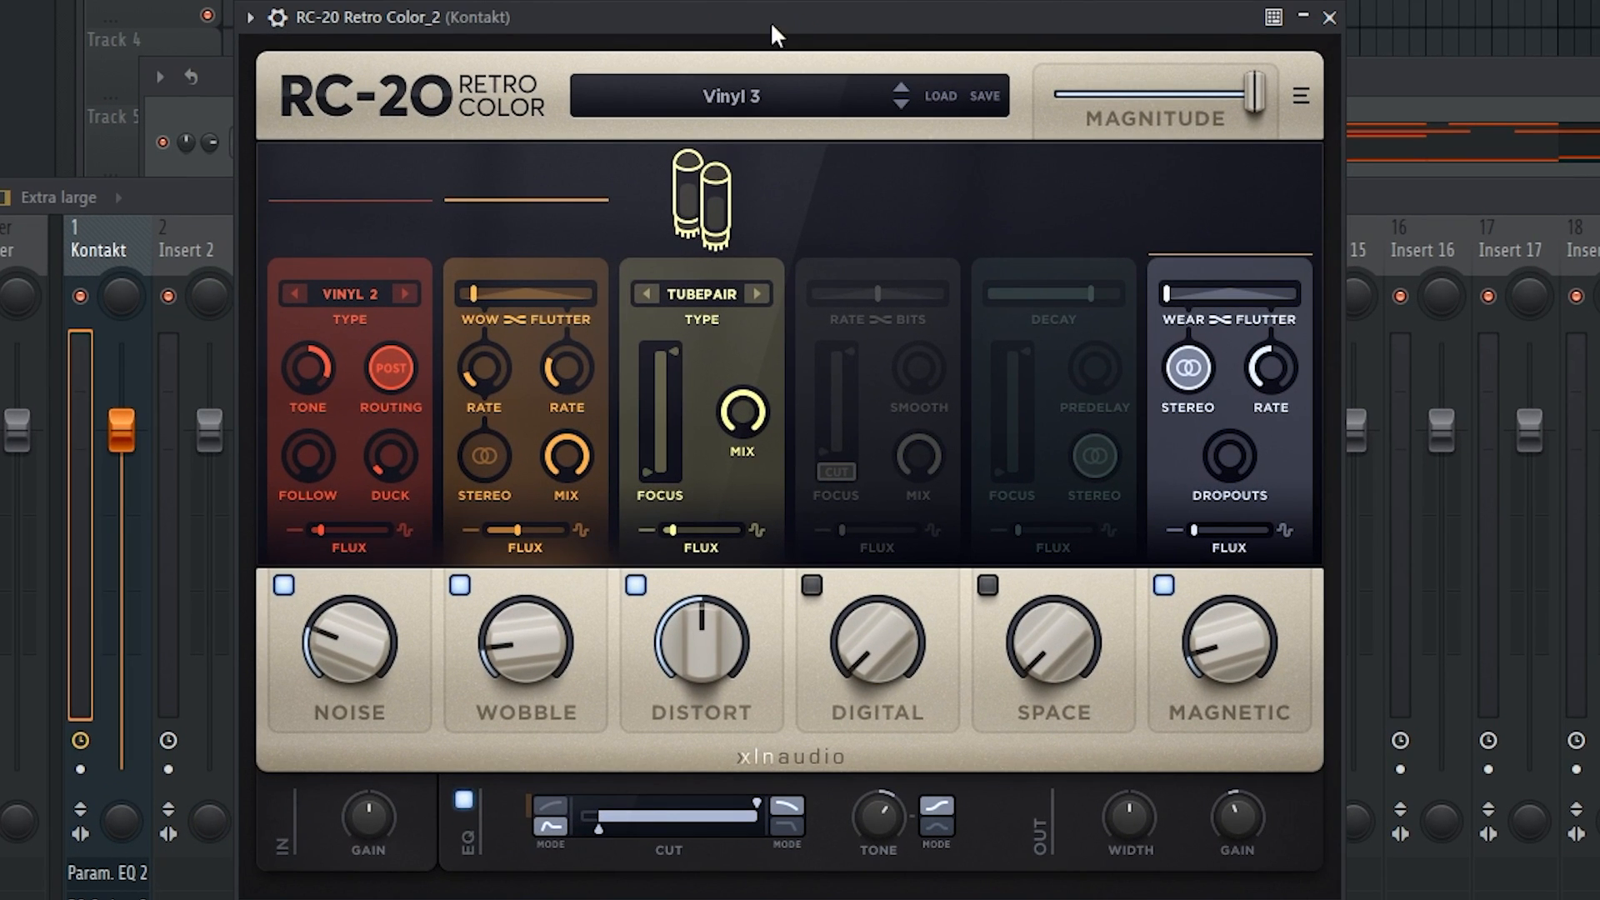
pyautogui.click(719, 92)
pyautogui.scroll(7, 600, 333)
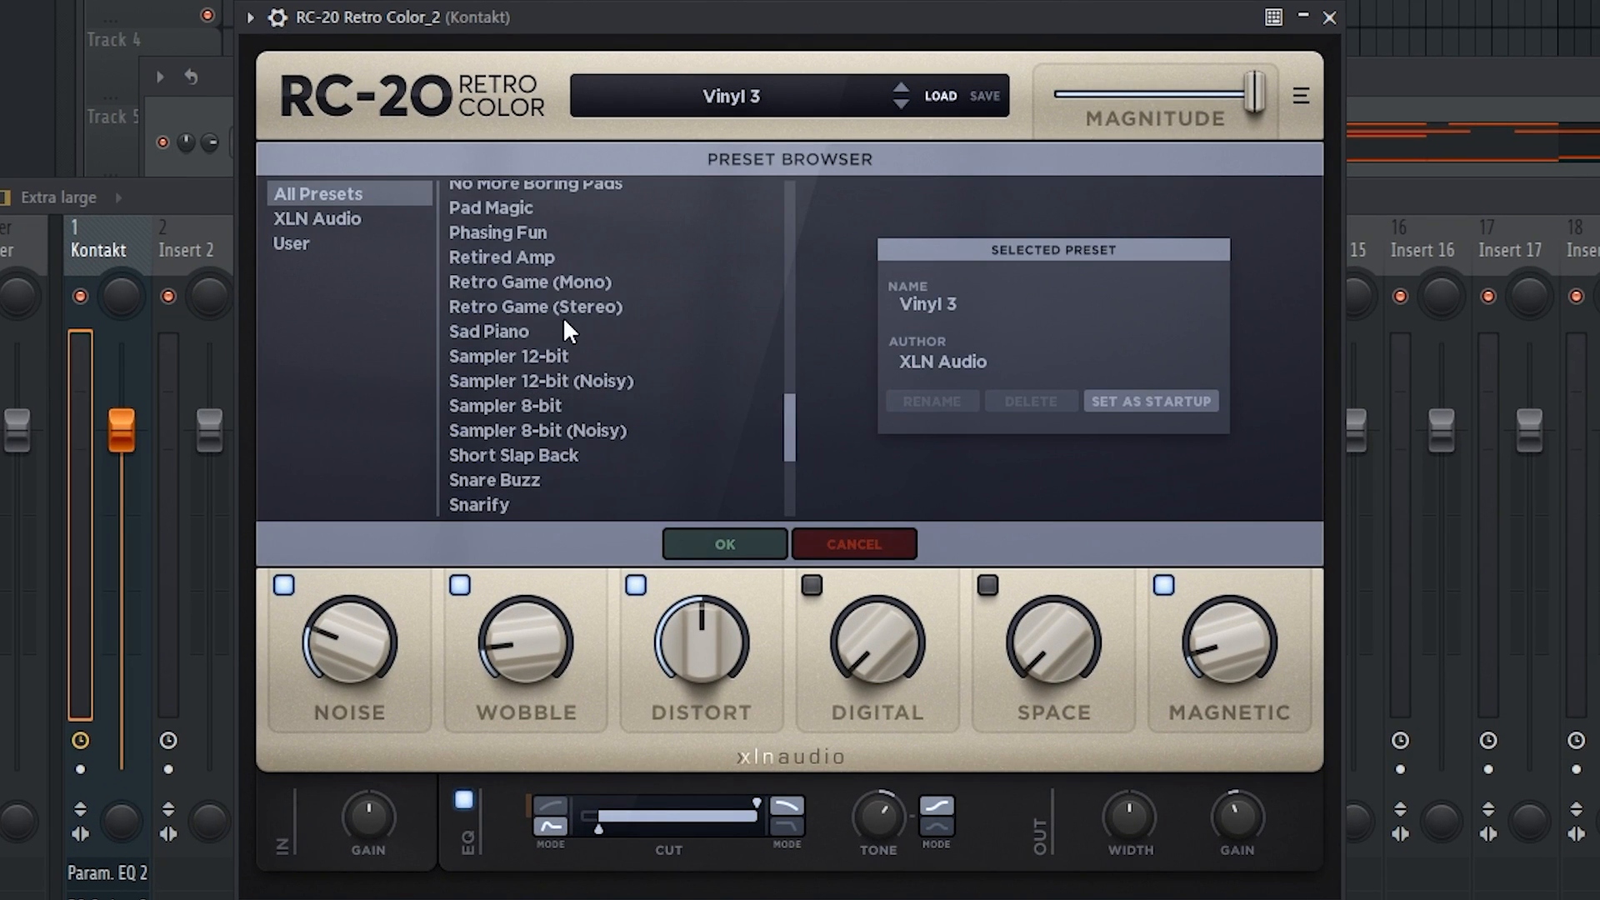
pyautogui.scroll(3, 532, 303)
pyautogui.click(534, 377)
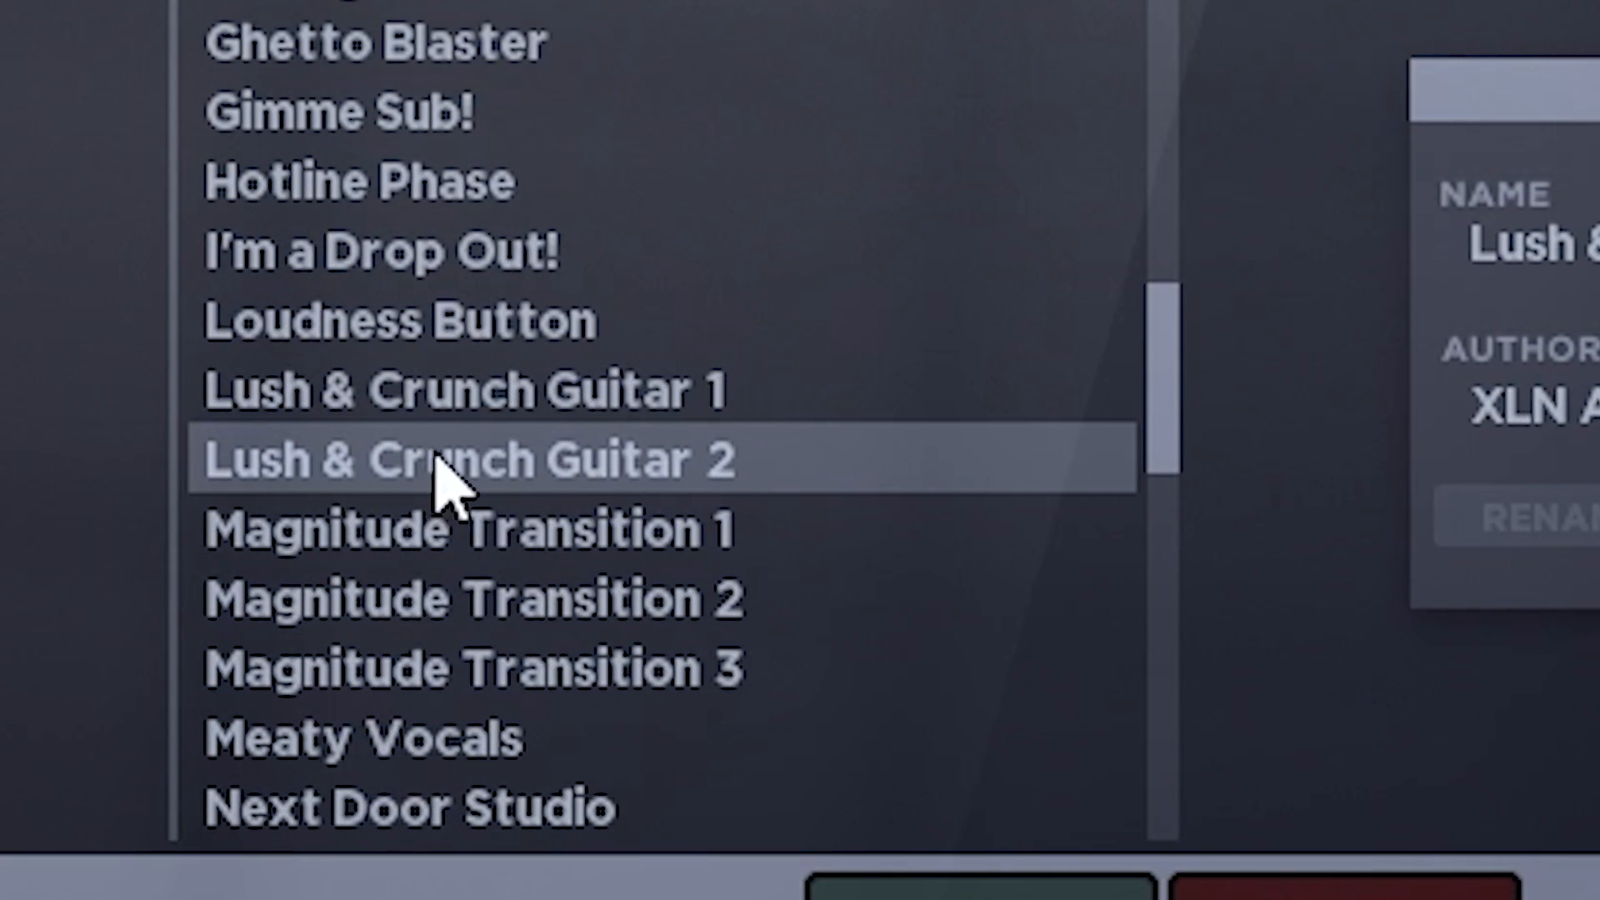
pyautogui.click(958, 890)
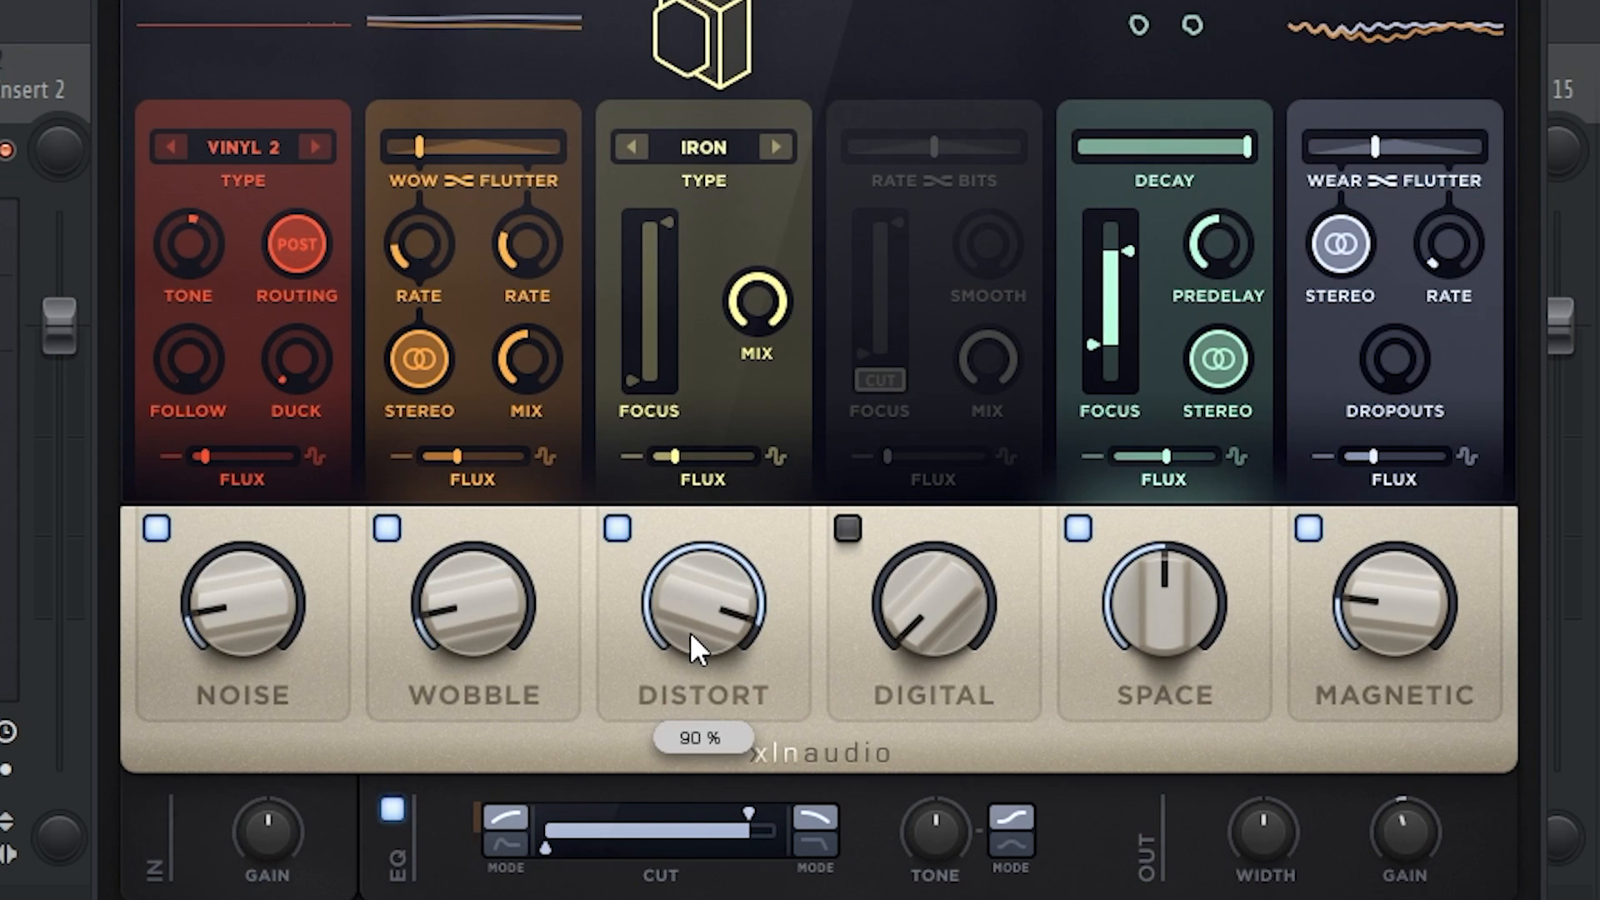
# Reduce the RC-20 Distort amount to 40% and turn off stereo for Wobble
pyautogui.moveTo(702, 671); pyautogui.dragTo(695, 899)
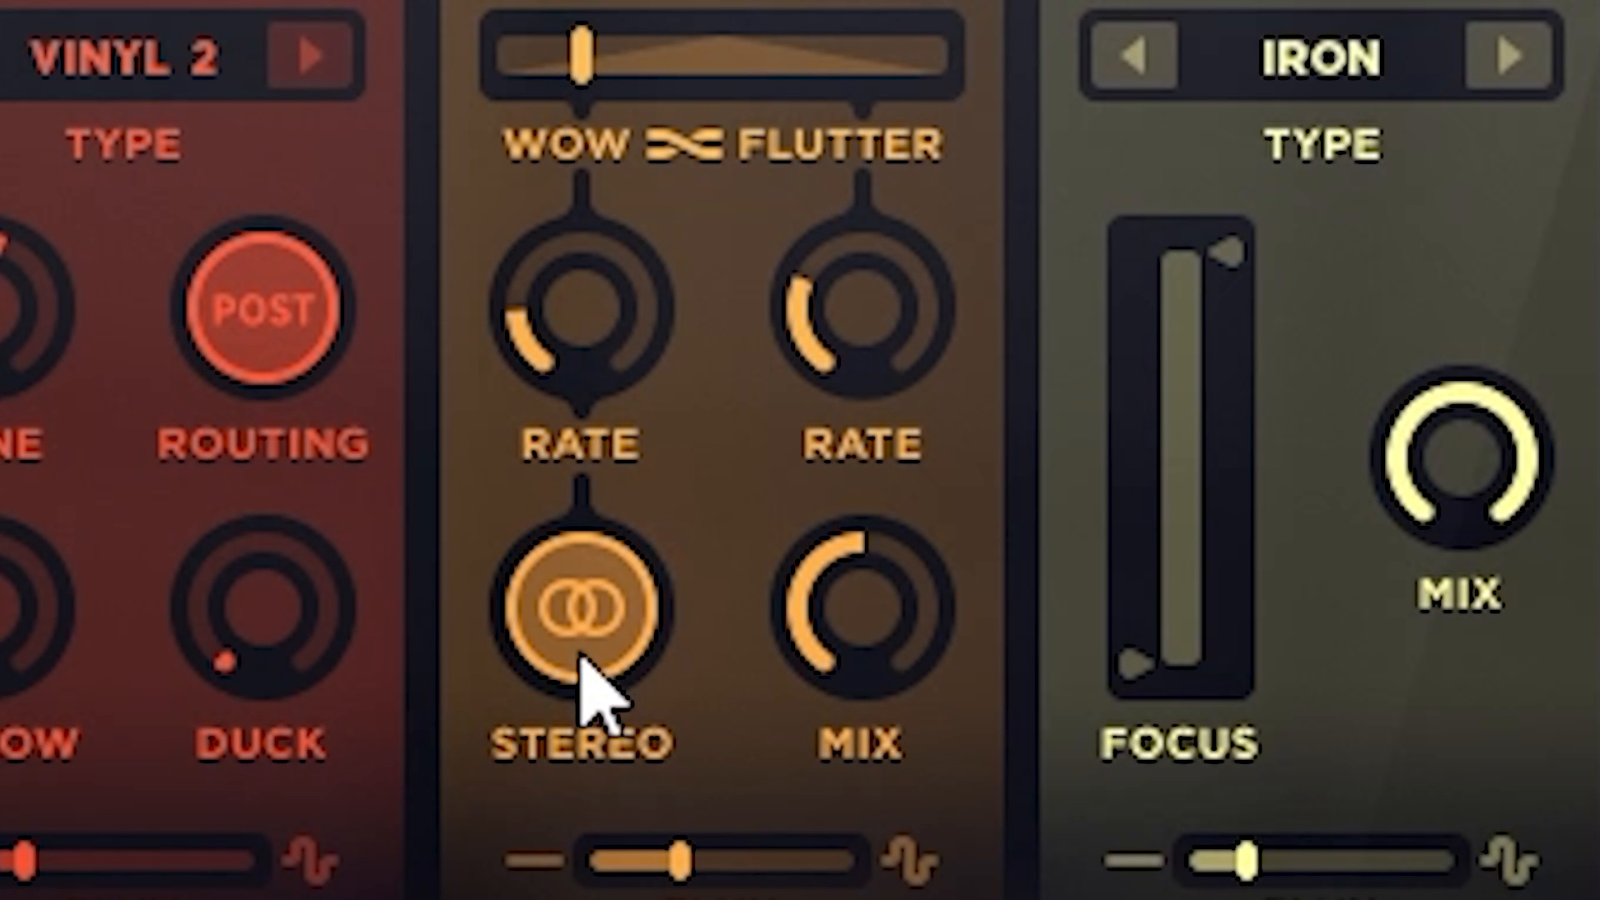
pyautogui.click(581, 657)
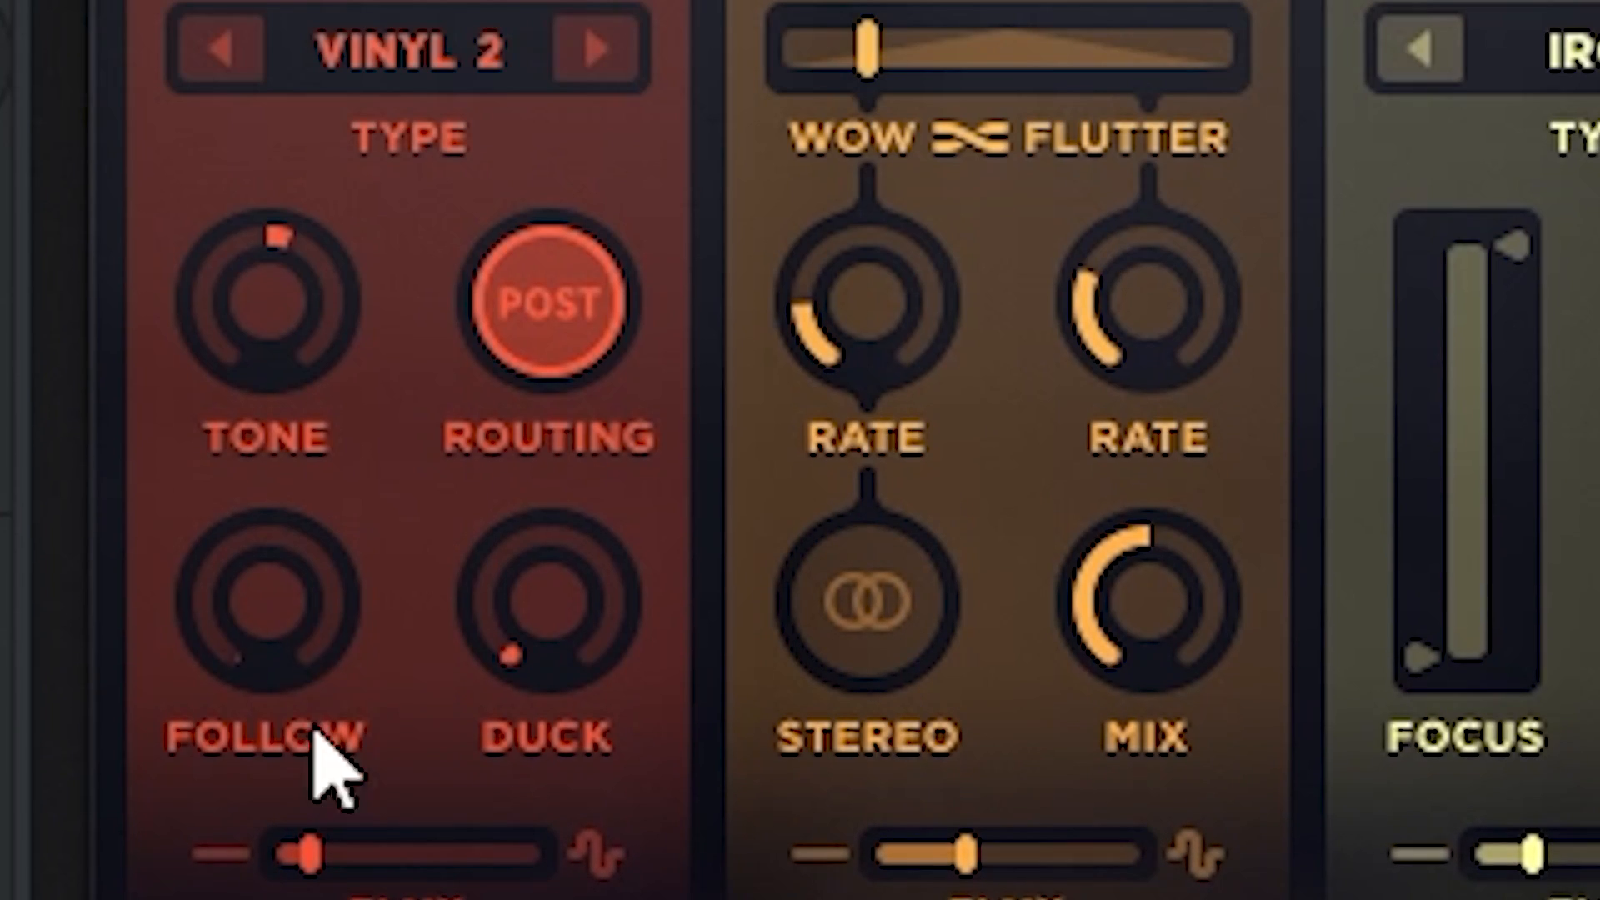
# Raise the Follow amount of the RC-20 noise module and reduce Space slightly
pyautogui.moveTo(279, 621); pyautogui.dragTo(350, 572)
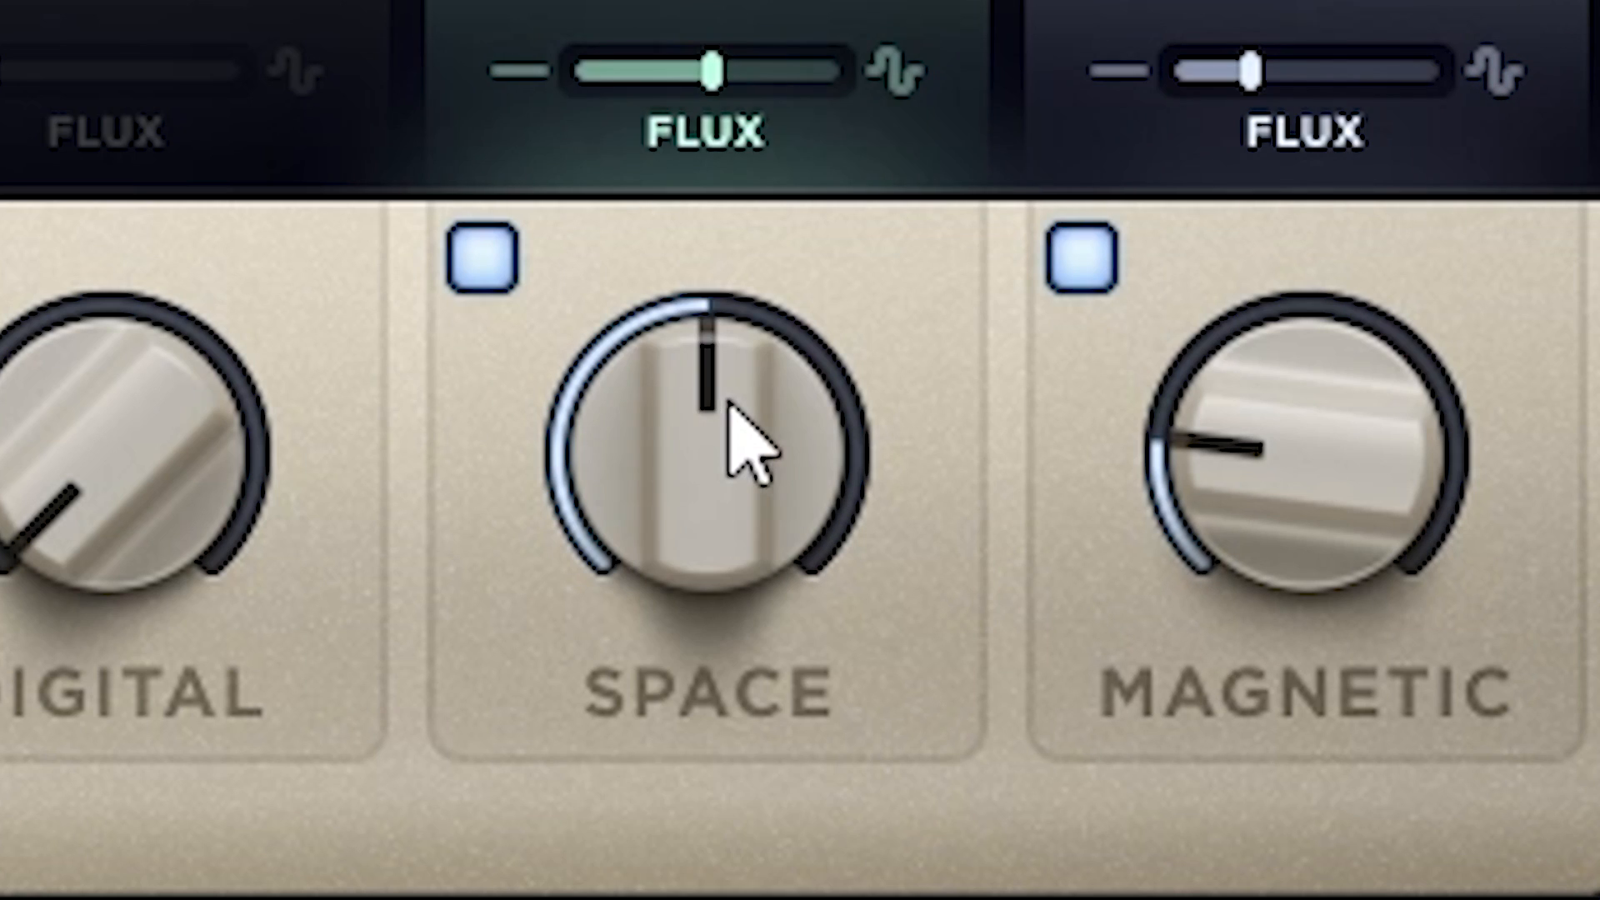
pyautogui.moveTo(729, 404); pyautogui.dragTo(667, 428)
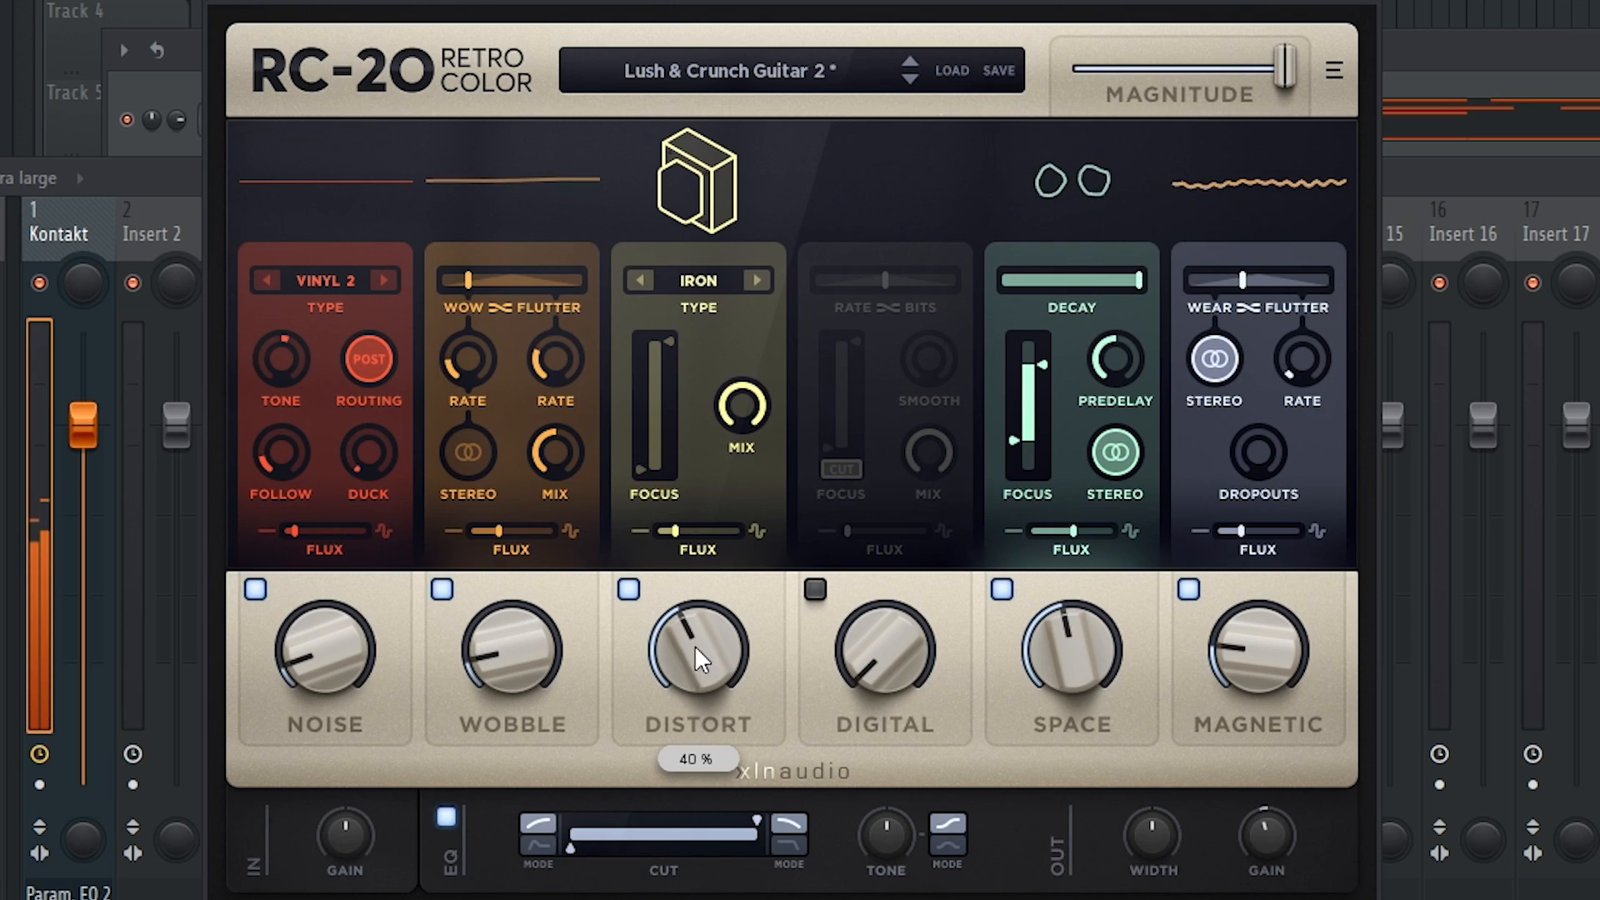
pyautogui.moveTo(887, 134); pyautogui.dragTo(908, 138)
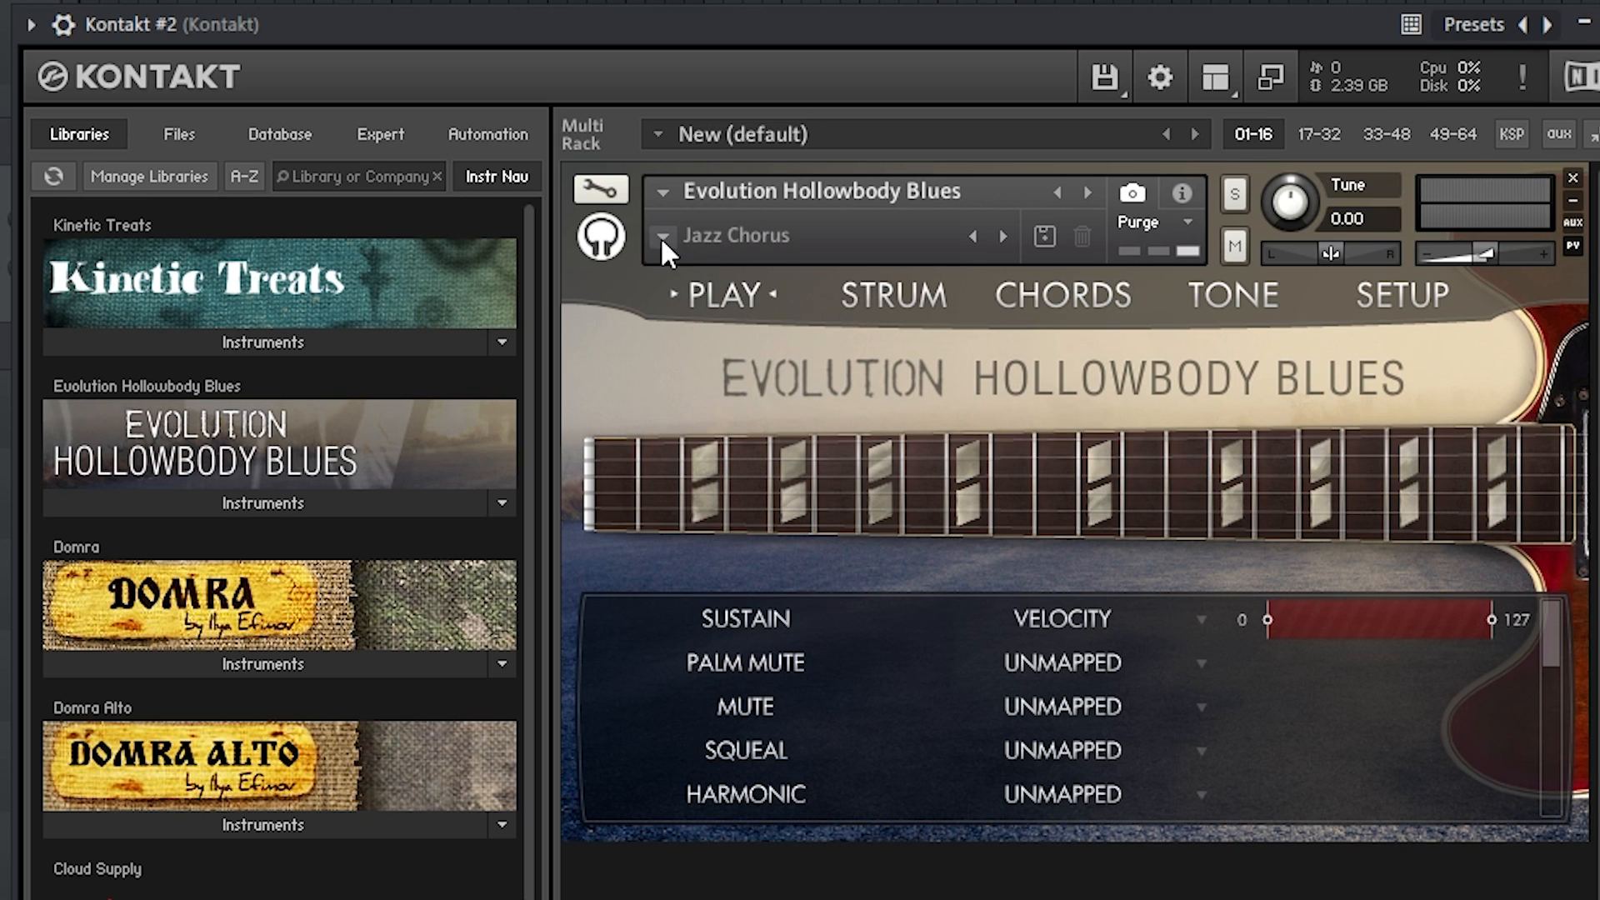
# Load the clean Clear Night Sky snapshot for Evolution Hollowbody Blues in Kontakt #2
pyautogui.click(664, 238)
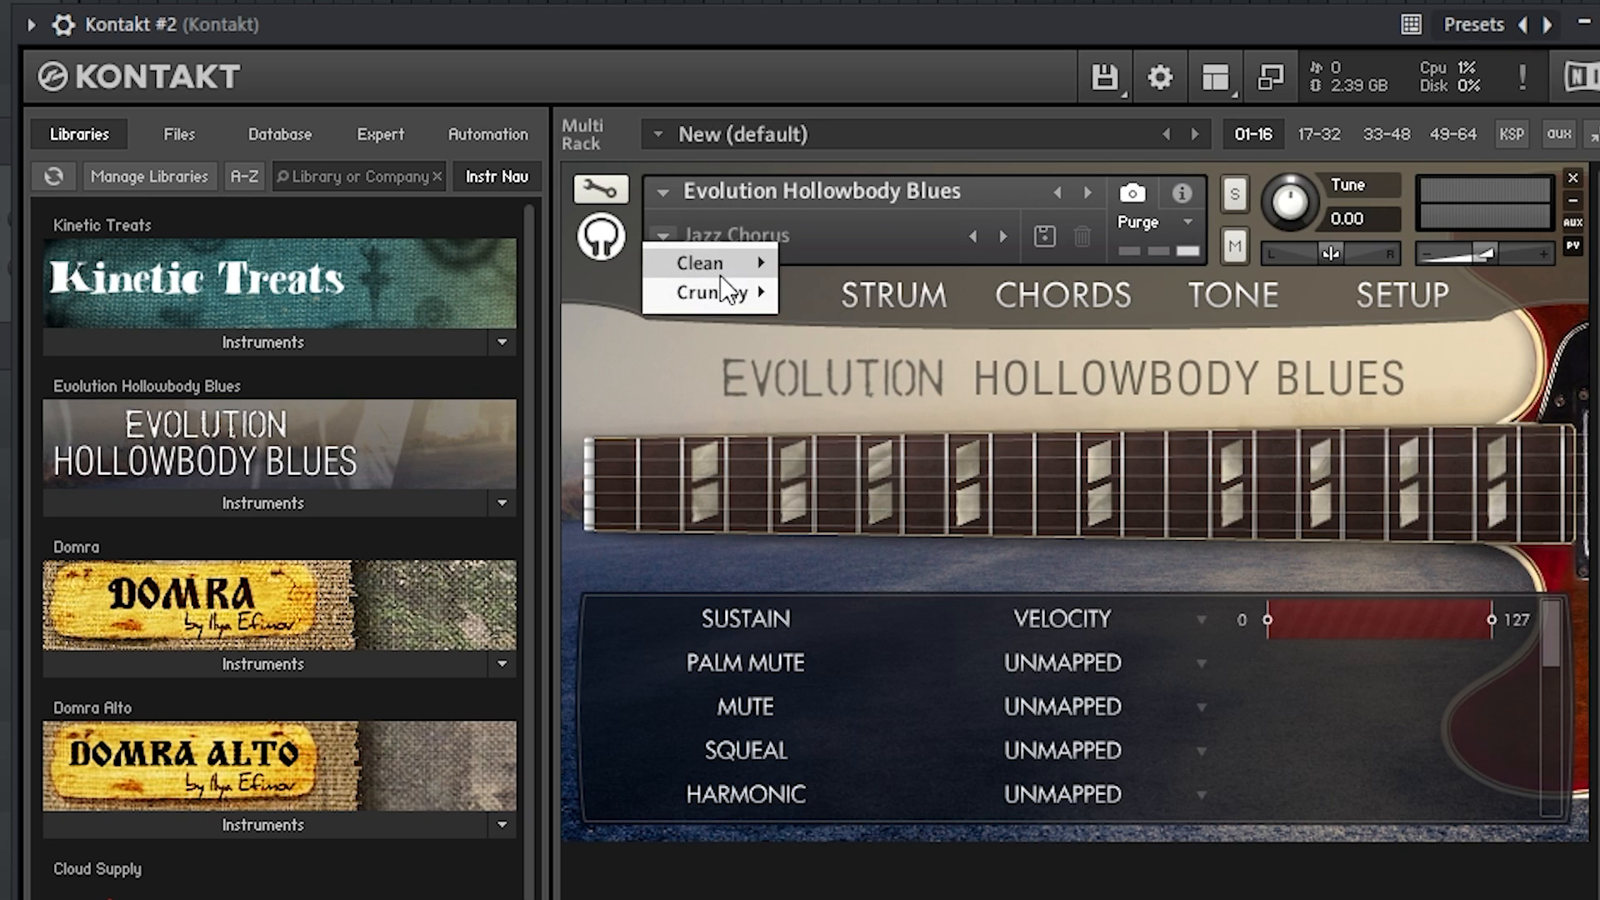
pyautogui.moveTo(720, 265)
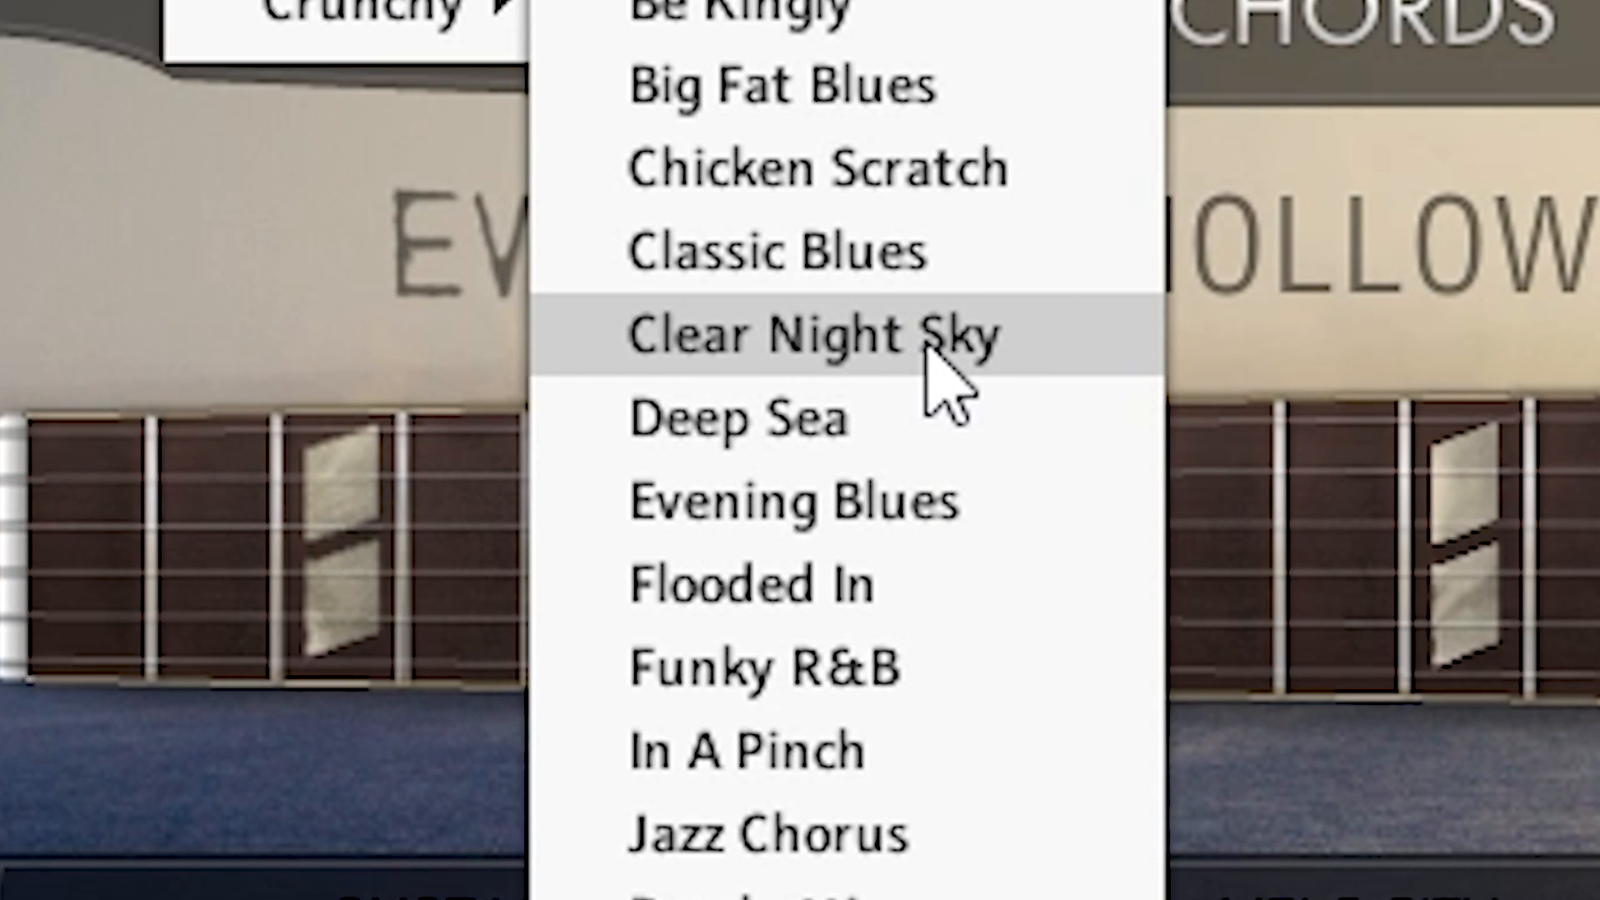
pyautogui.click(921, 410)
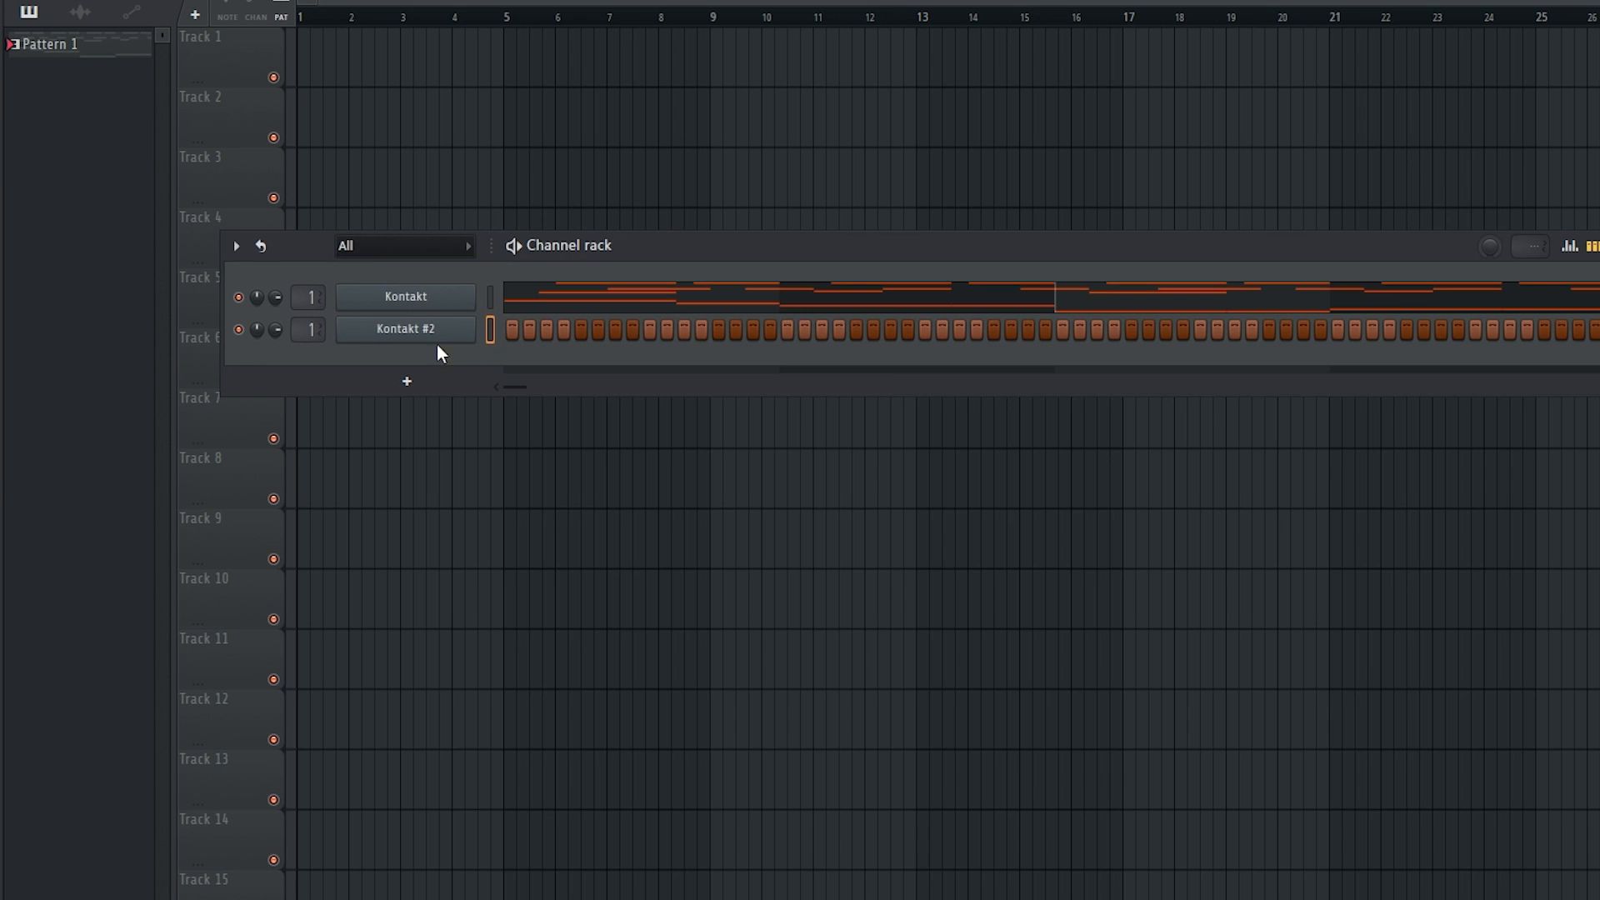
# Open the piano roll of Kontakt #2, and play the ghosted arpeggio from bar 1 as a reference for the lead
pyautogui.rightClick(433, 332)
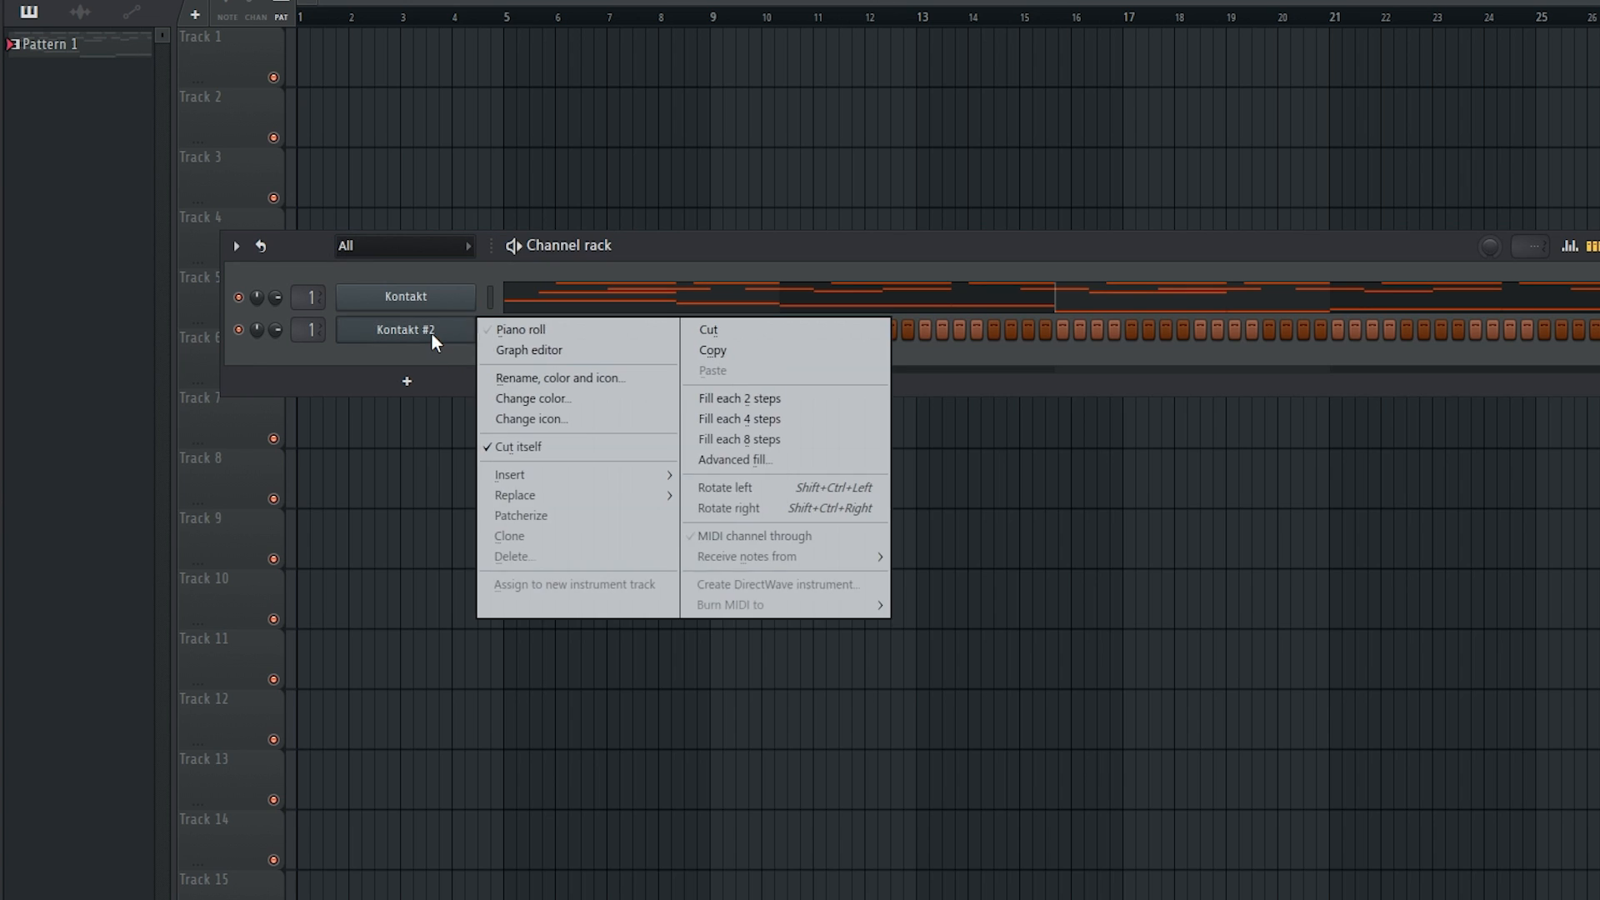
pyautogui.click(527, 333)
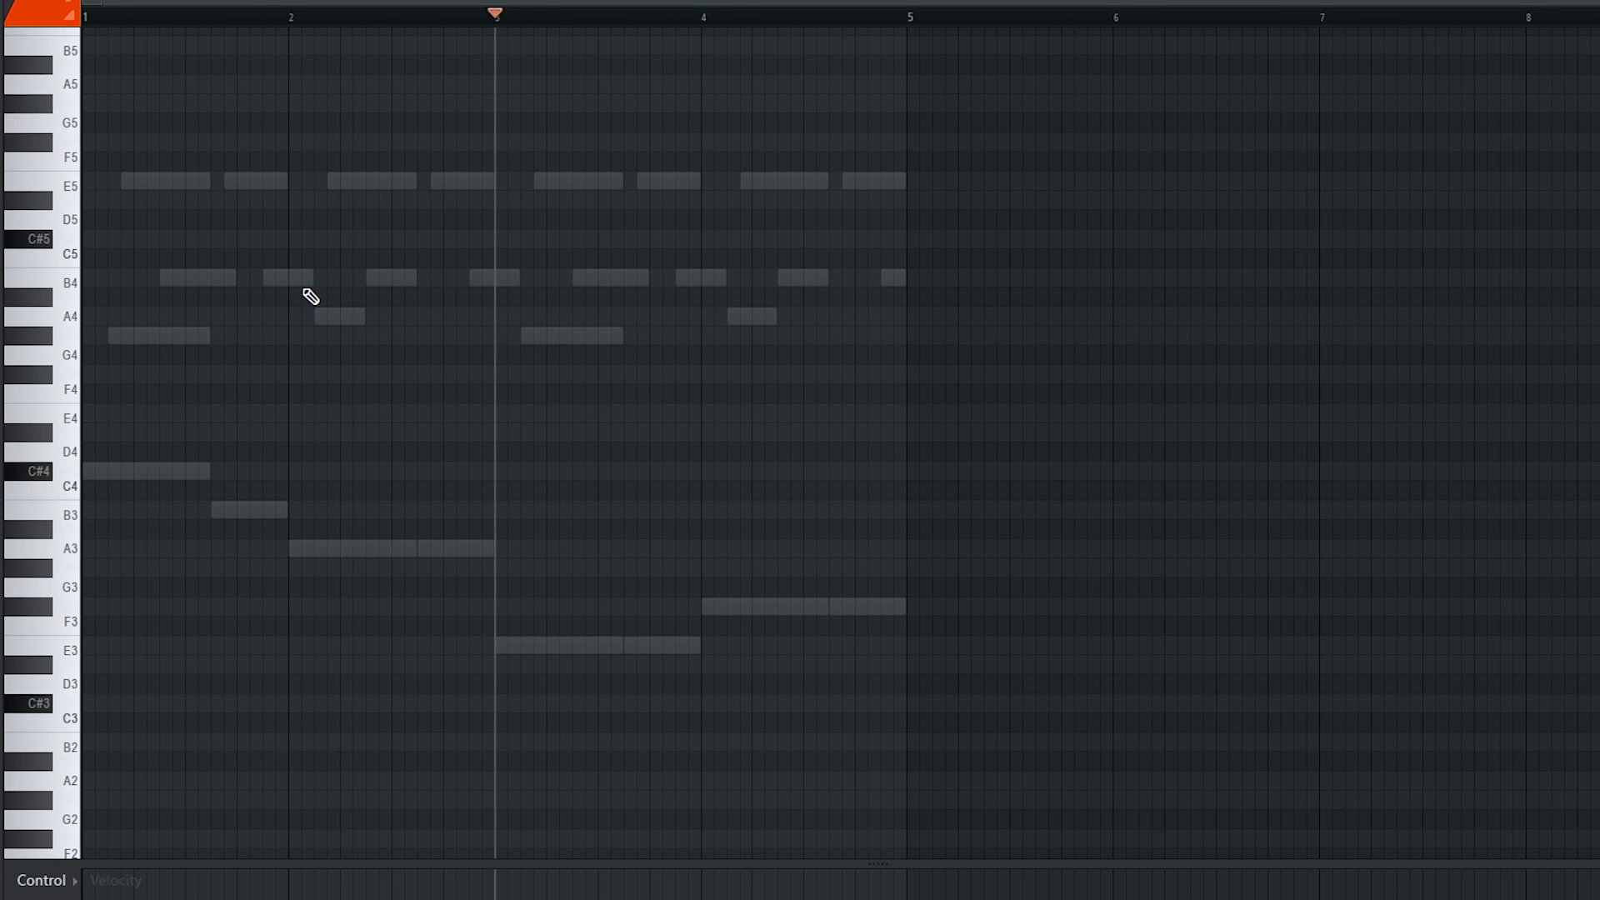
pyautogui.scroll(3, 250, 333)
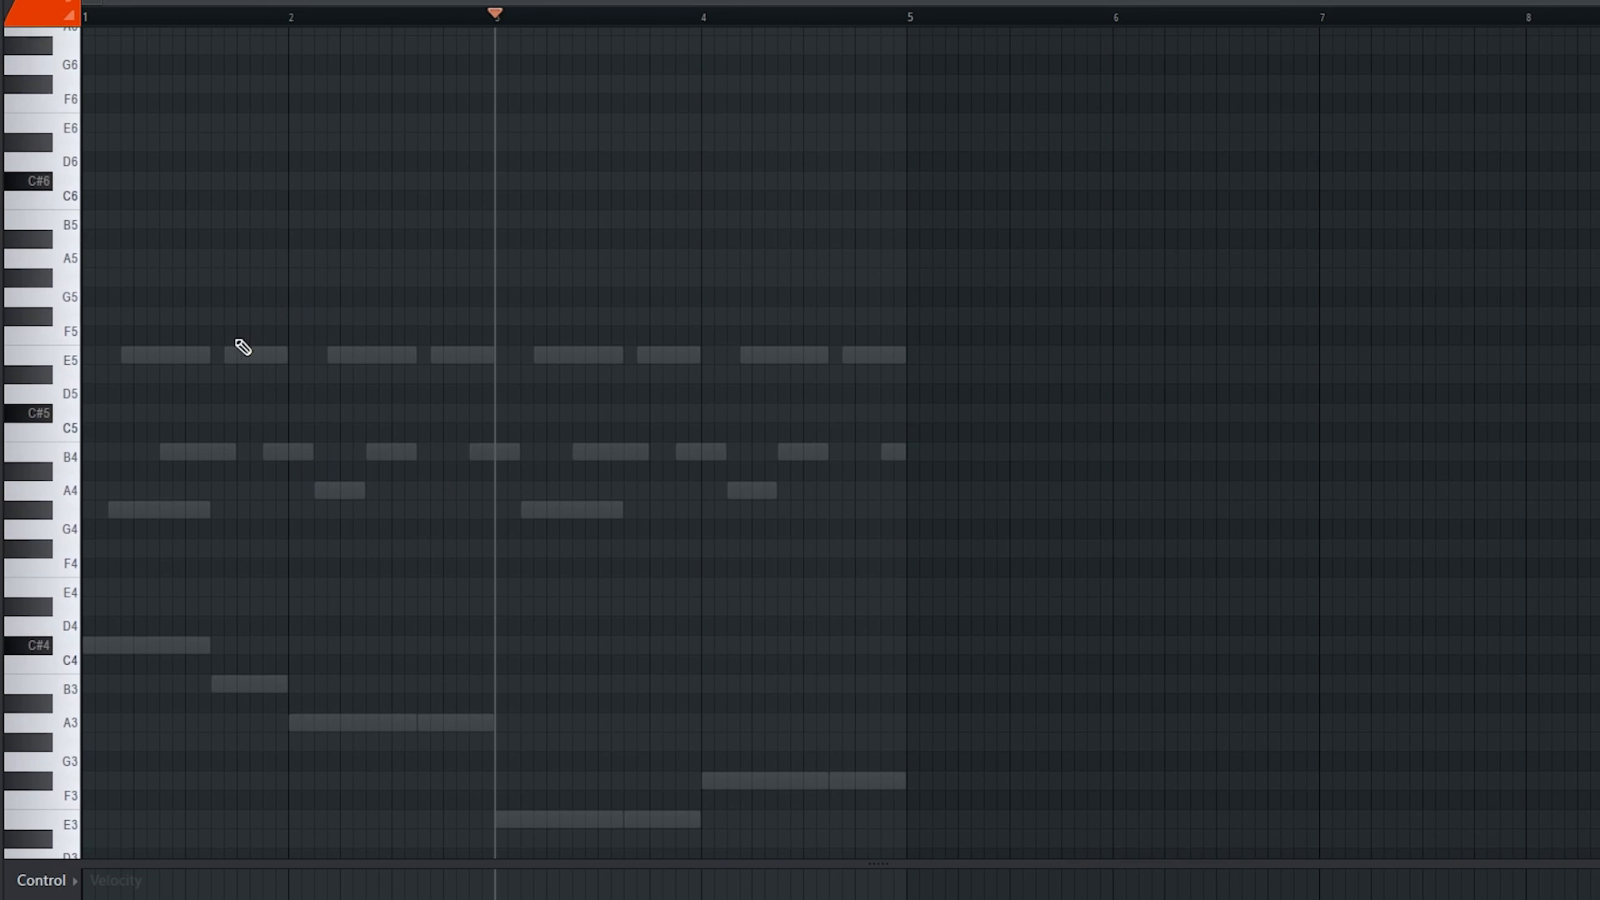
pyautogui.click(86, 24)
pyautogui.press('space')
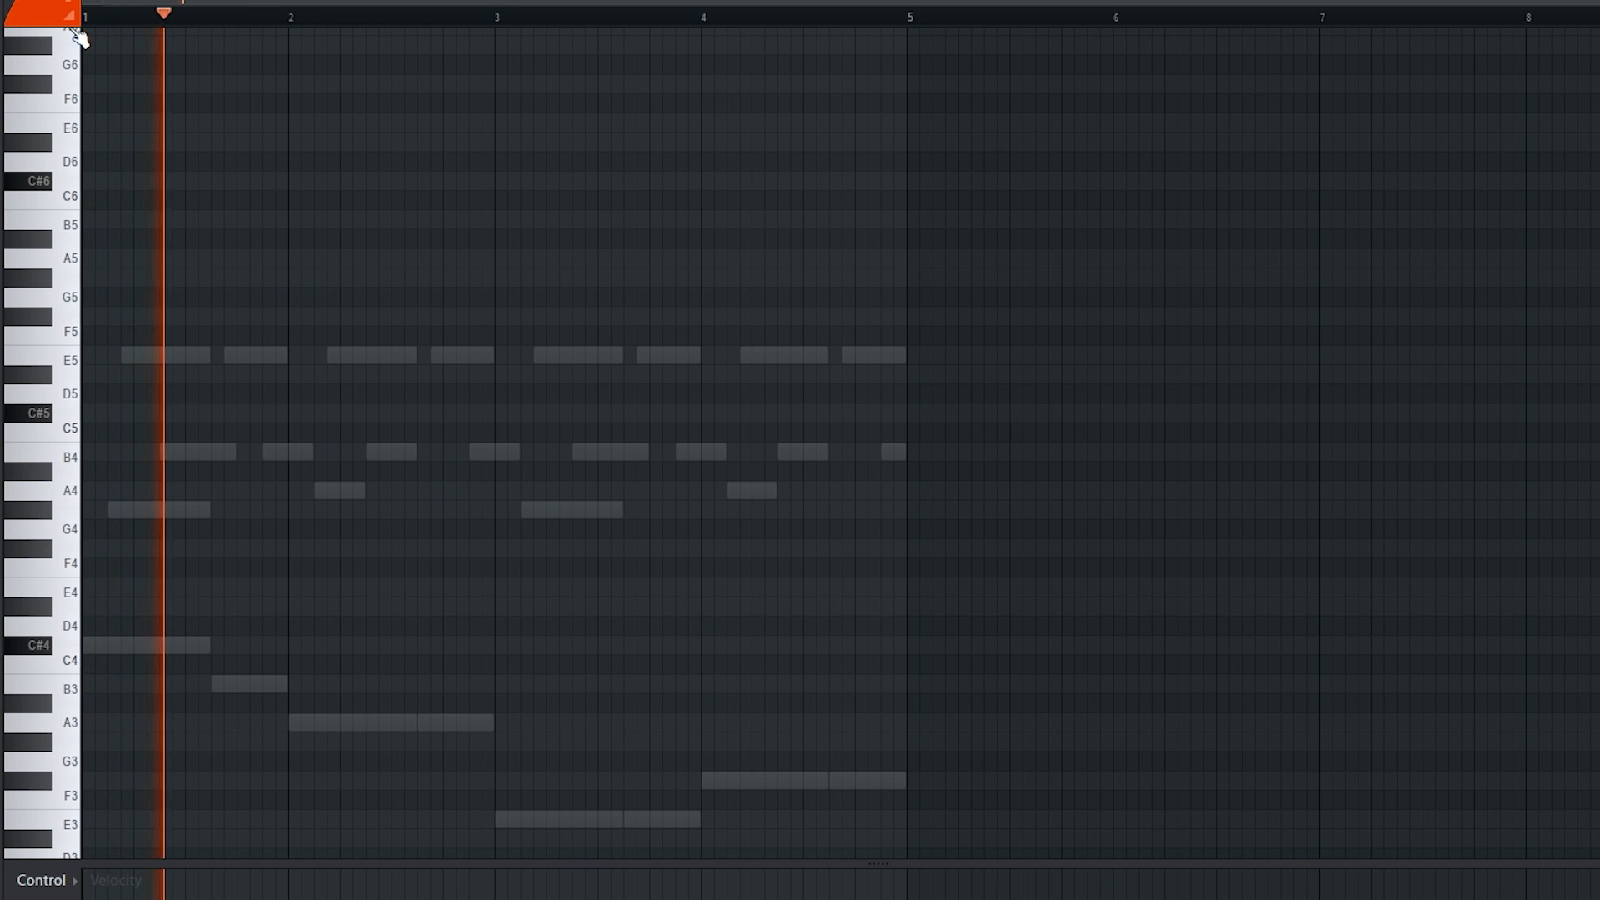
pyautogui.scroll(2, 96, 349)
pyautogui.scroll(2, 100, 354)
pyautogui.press('space')
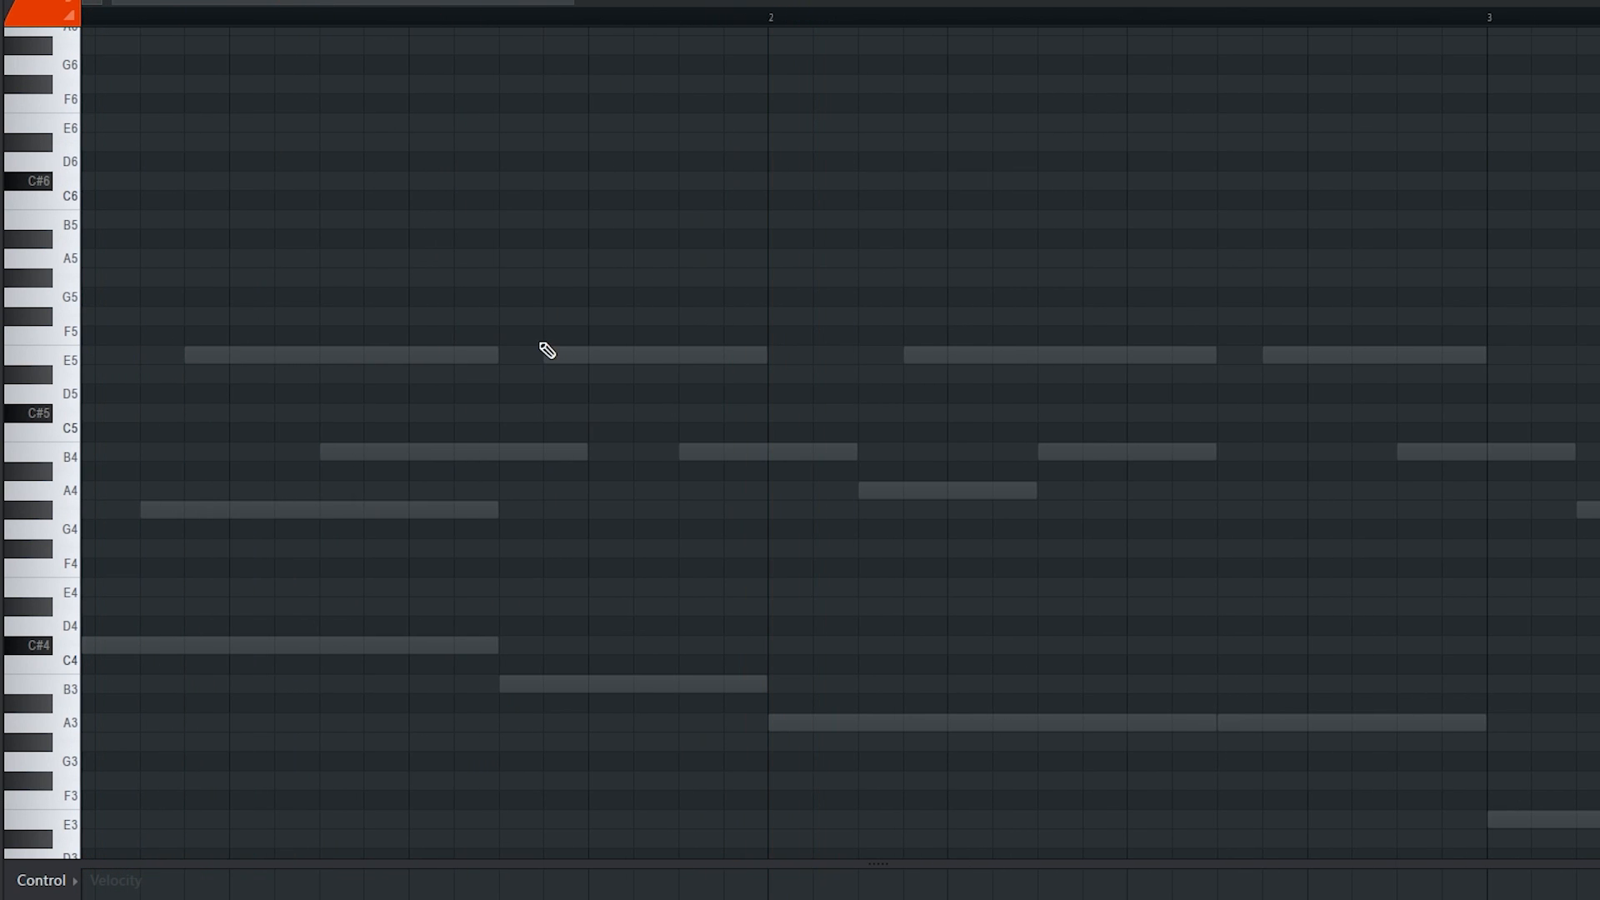
pyautogui.scroll(-1, 541, 354)
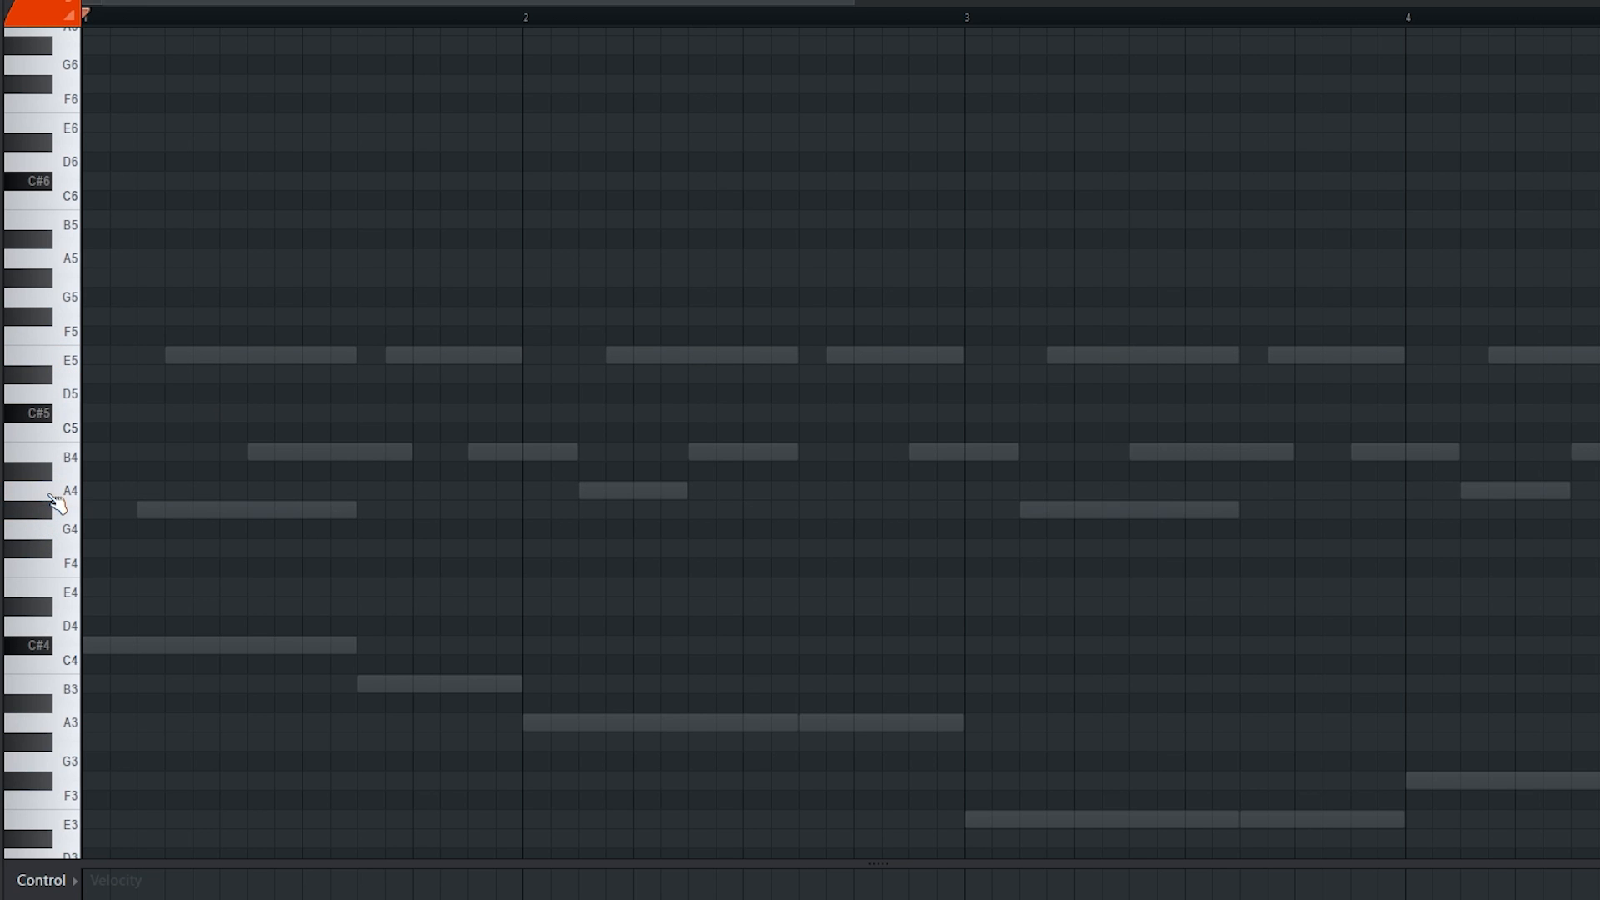
pyautogui.press('space')
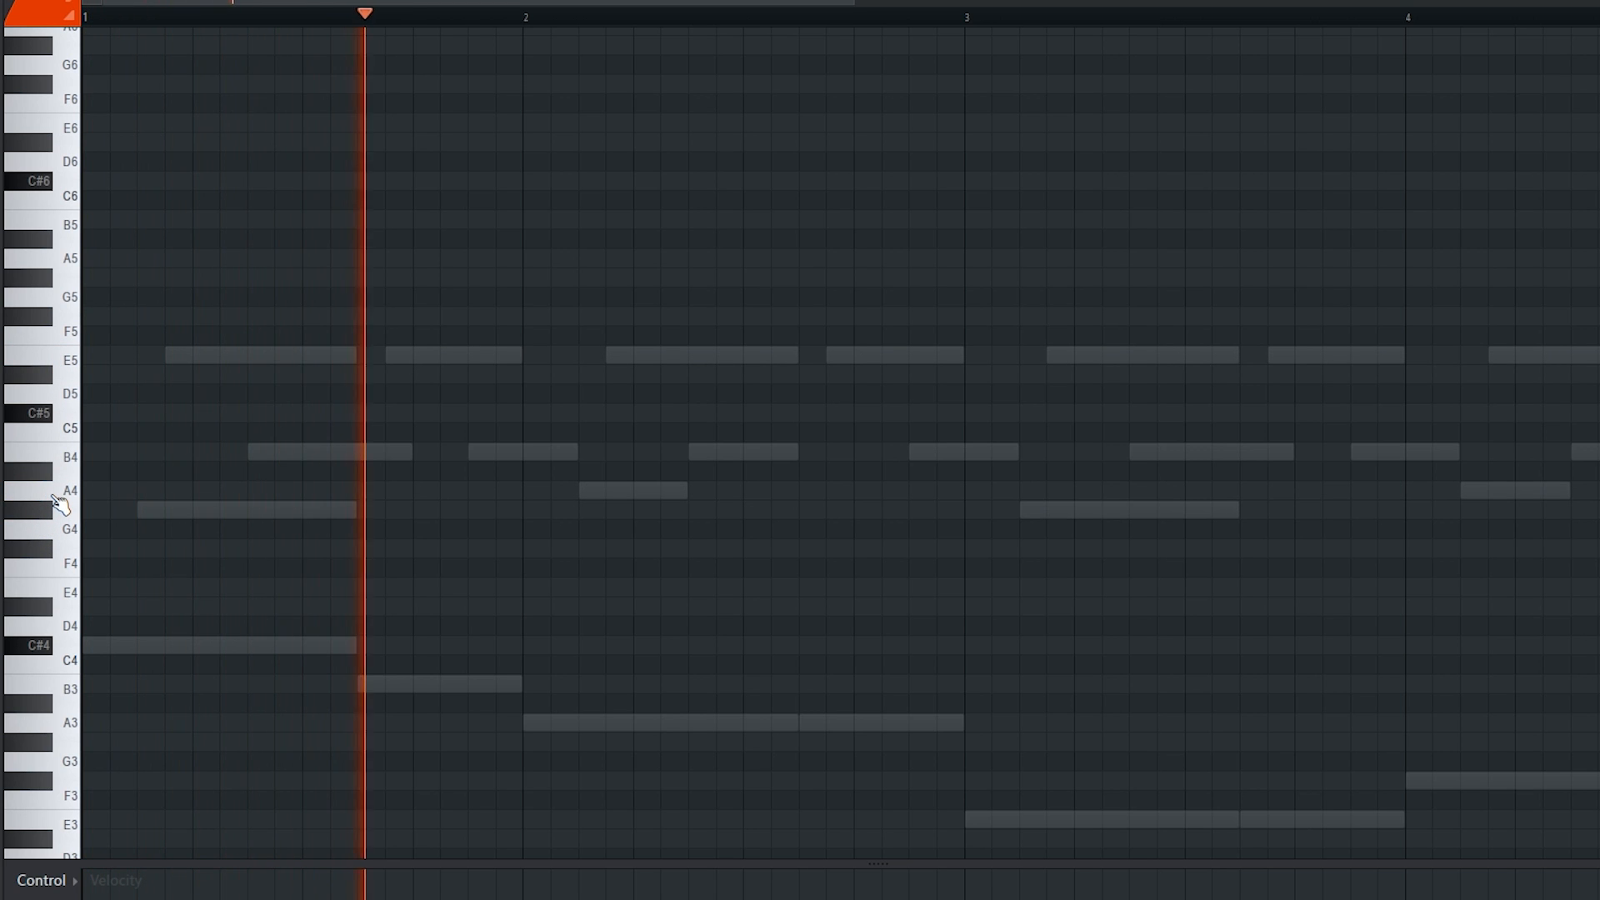
# Add a G#5 lead note starting with the second ghosted E5 of bar 1, and play it
pyautogui.click(287, 277)
pyautogui.moveTo(286, 272); pyautogui.dragTo(399, 277)
pyautogui.press('space')
pyautogui.press('space')
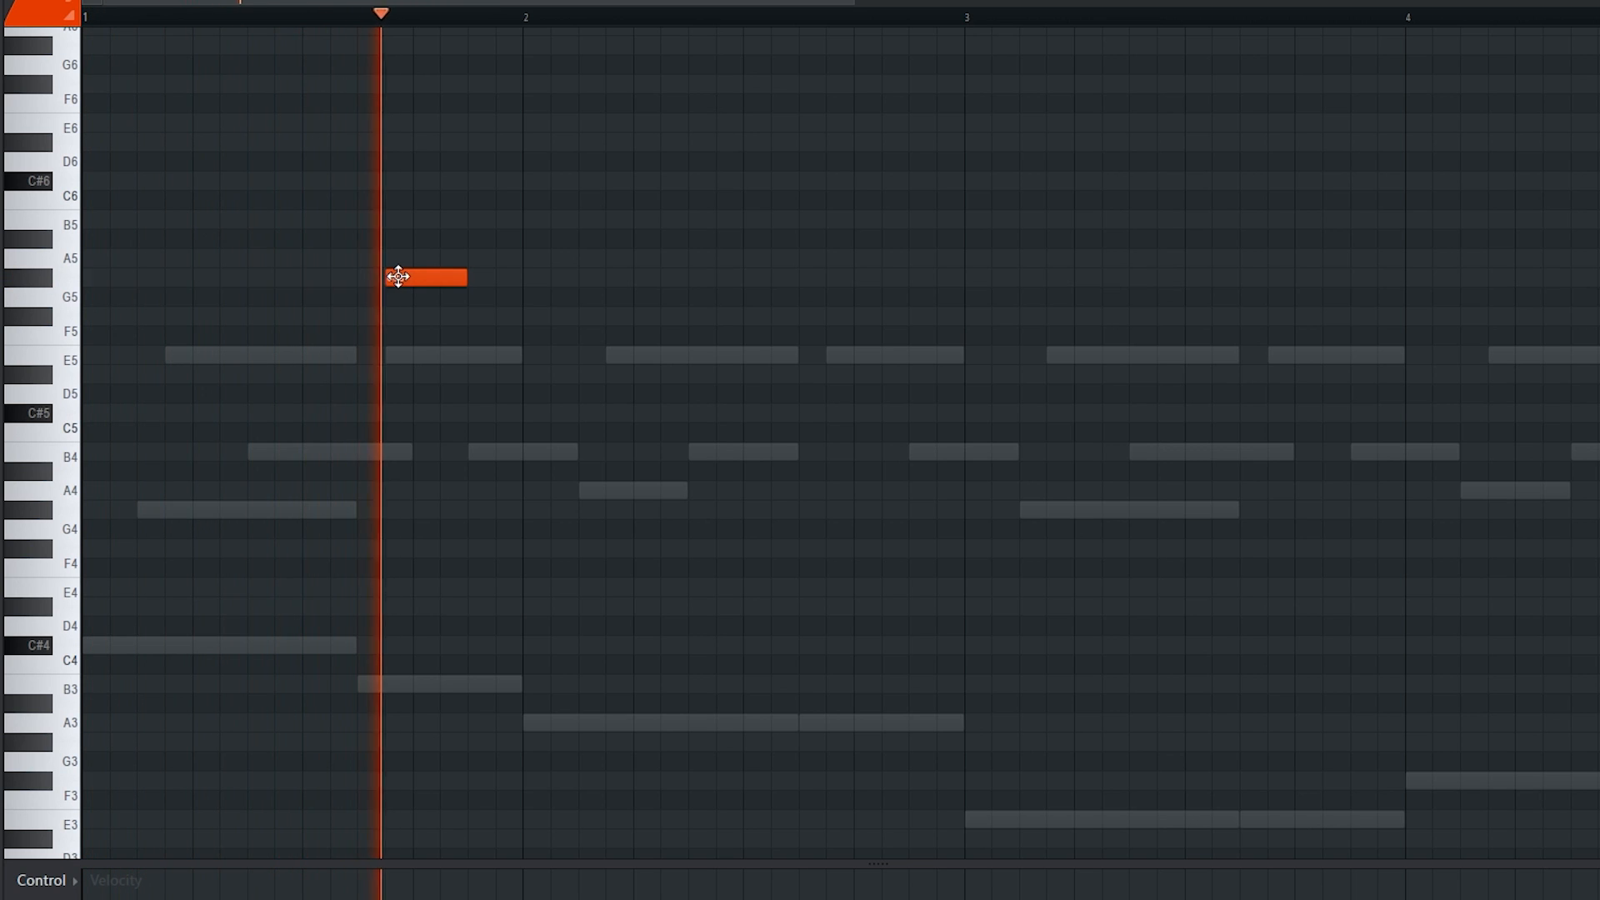
# Add a short B4 near the end of bar 1 and an E5 at the start of bar 2, and play the melody
pyautogui.click(444, 451)
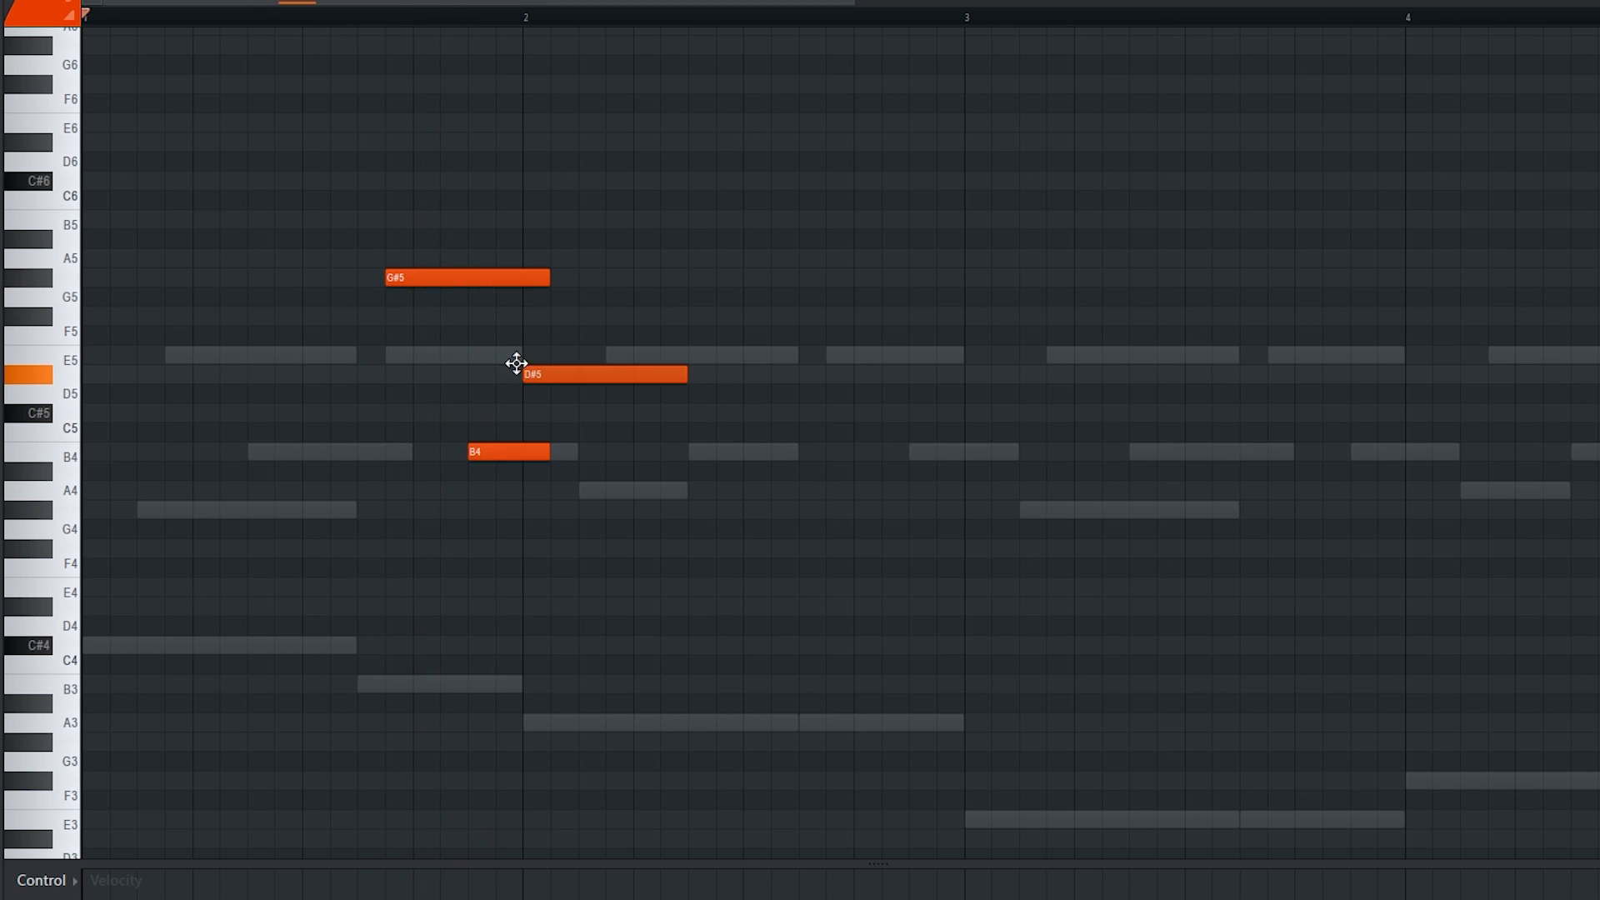
pyautogui.moveTo(515, 360)
pyautogui.mouseDown()
pyautogui.moveTo(517, 402)
pyautogui.moveTo(529, 342)
pyautogui.mouseUp()
pyautogui.press('space')
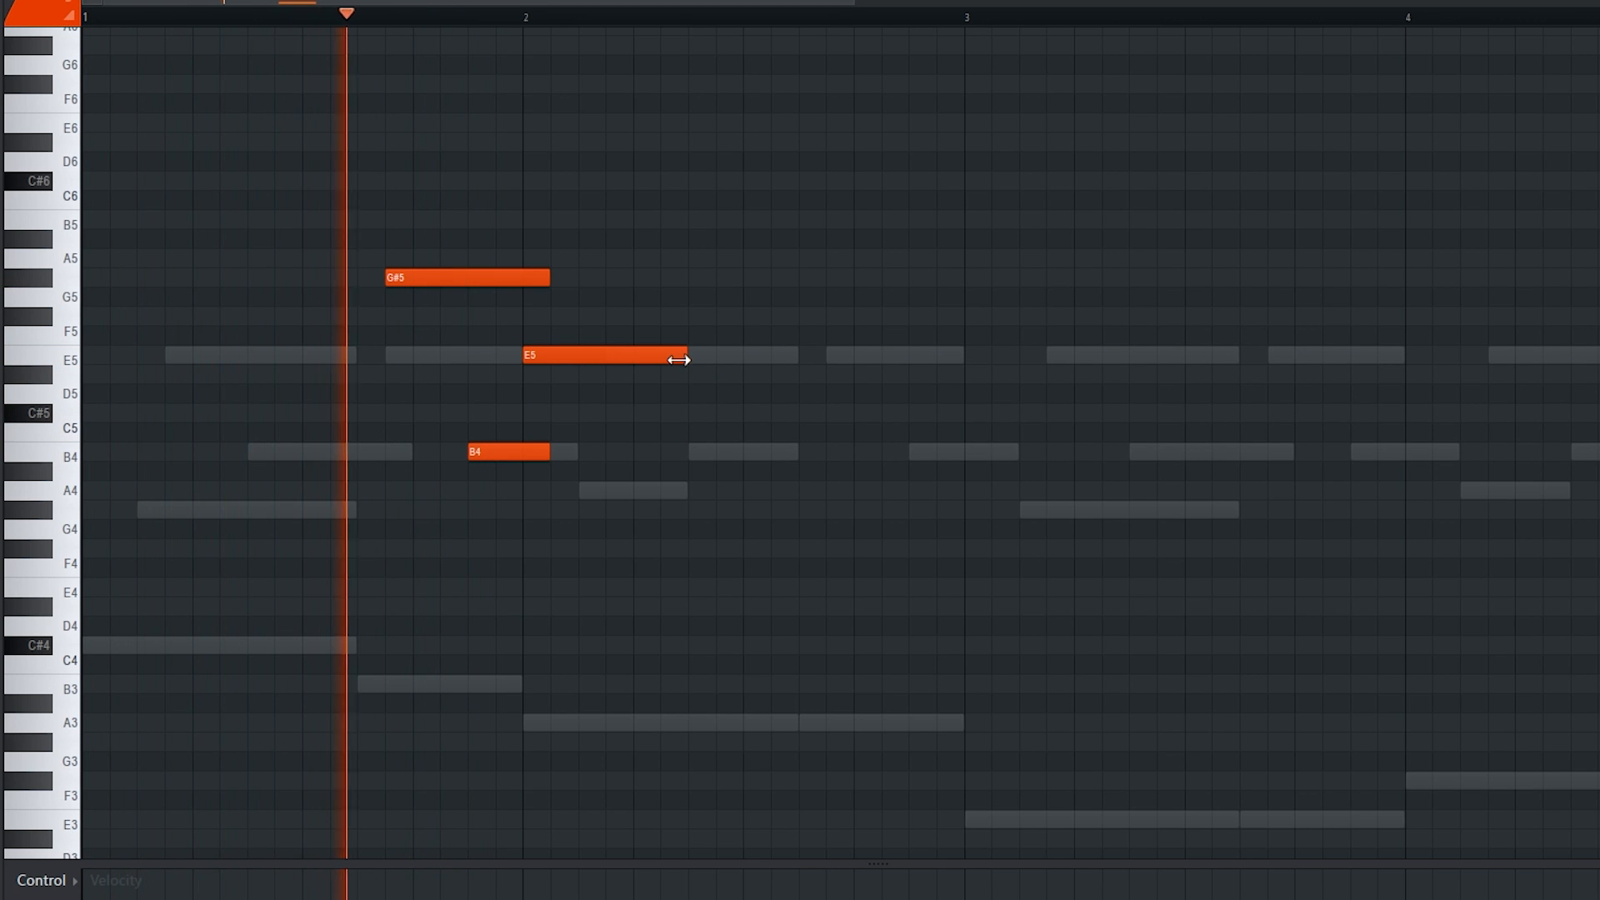
pyautogui.scroll(-3, 672, 382)
pyautogui.press('space')
# Add an F#5 over the last A3 of bar 2 and an E5 starting one grid step after it
pyautogui.scroll(-1, 672, 383)
pyautogui.moveTo(424, 360); pyautogui.dragTo(417, 323)
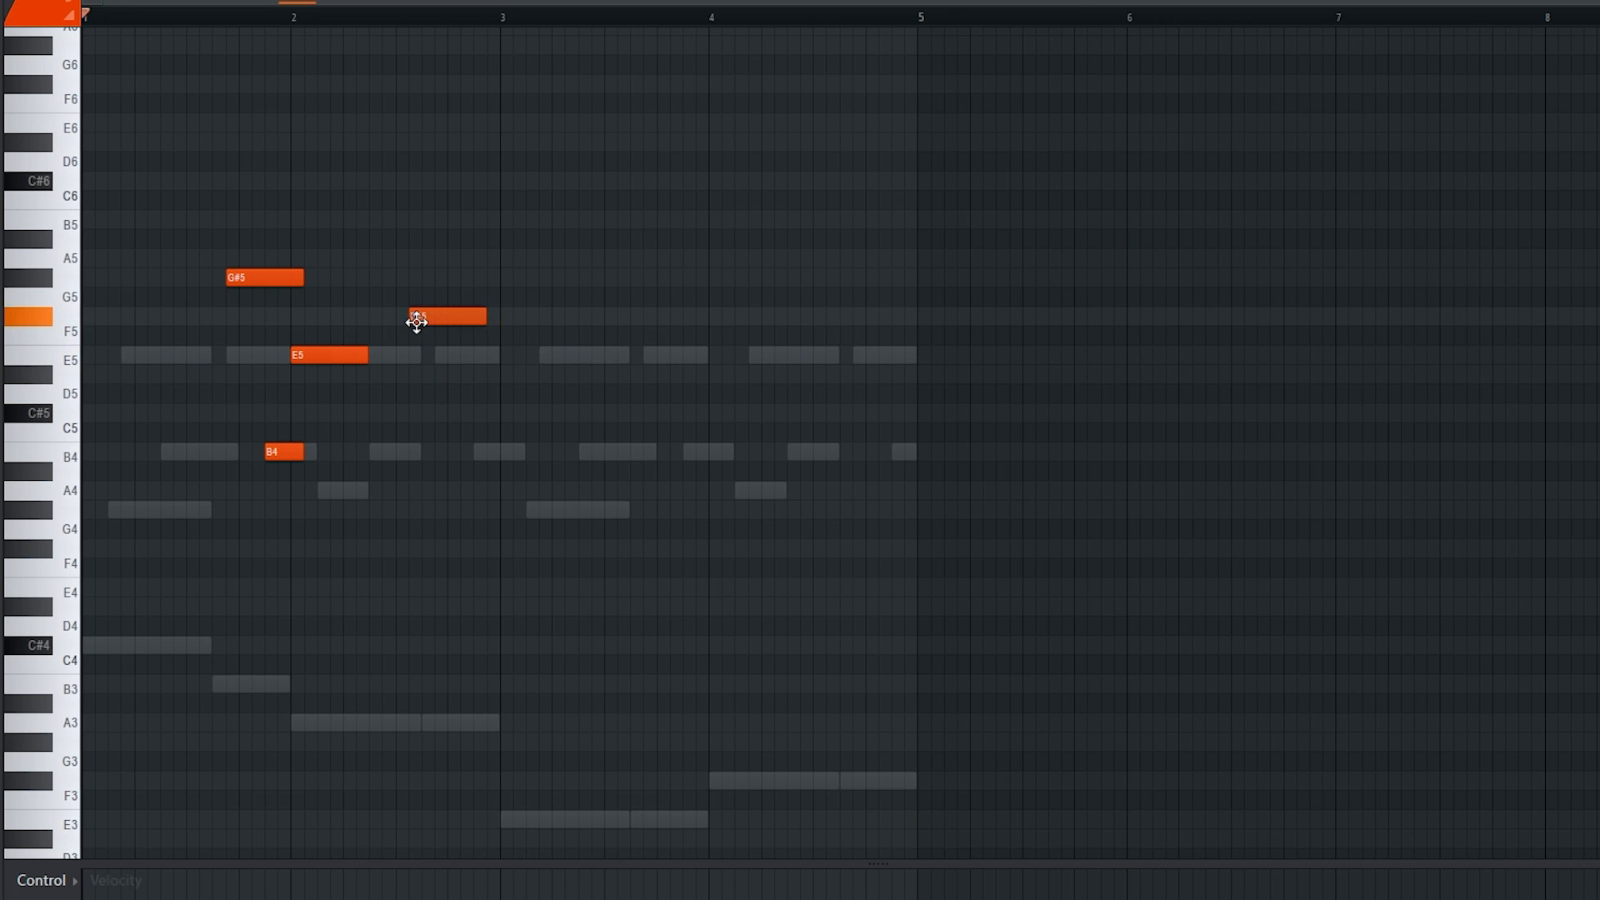
pyautogui.scroll(3, 416, 322)
pyautogui.click(484, 353)
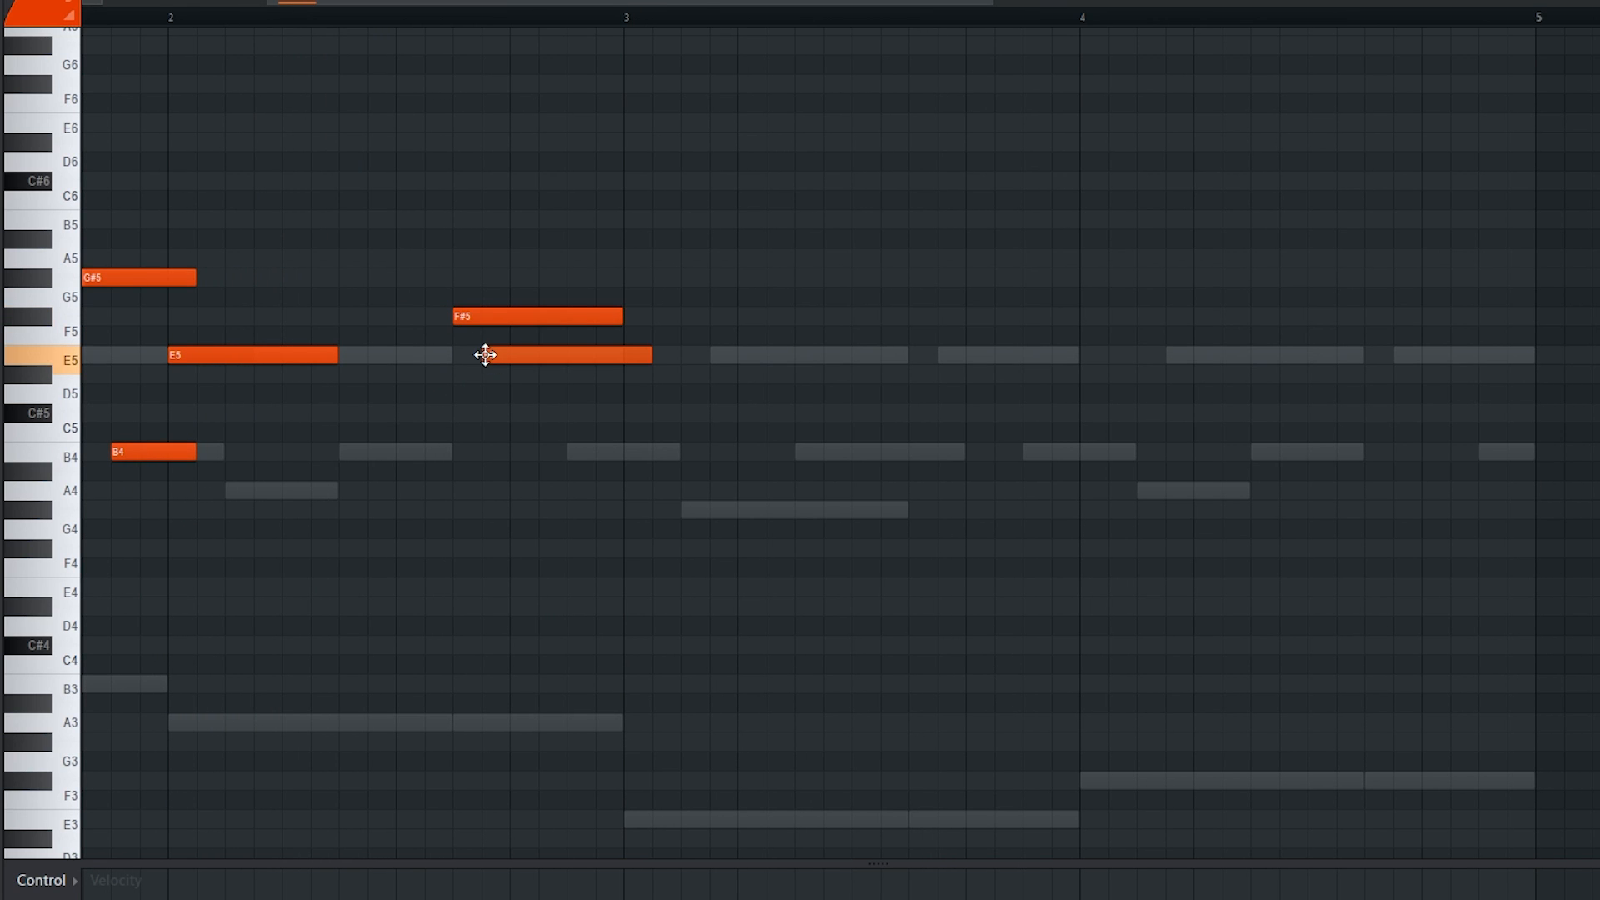
# Add a B4 near the end of bar 2 and a D#5 at the start of the last ghosted E5 in bar 3
pyautogui.click(513, 452)
pyautogui.scroll(-3, 442, 454)
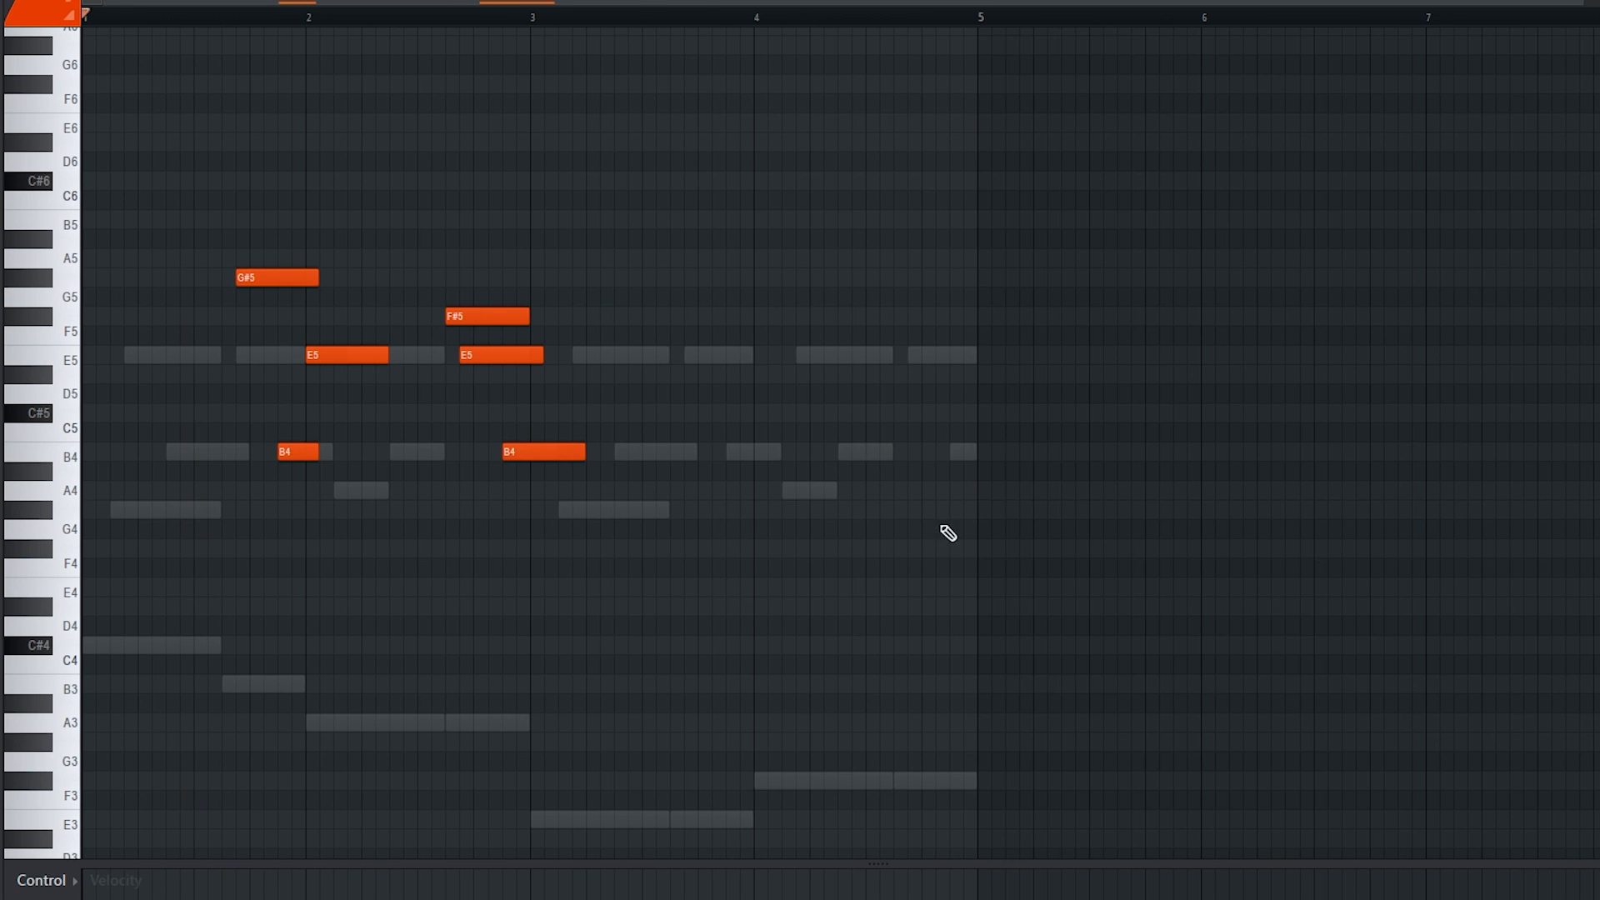
pyautogui.moveTo(1117, 734); pyautogui.dragTo(622, 73)
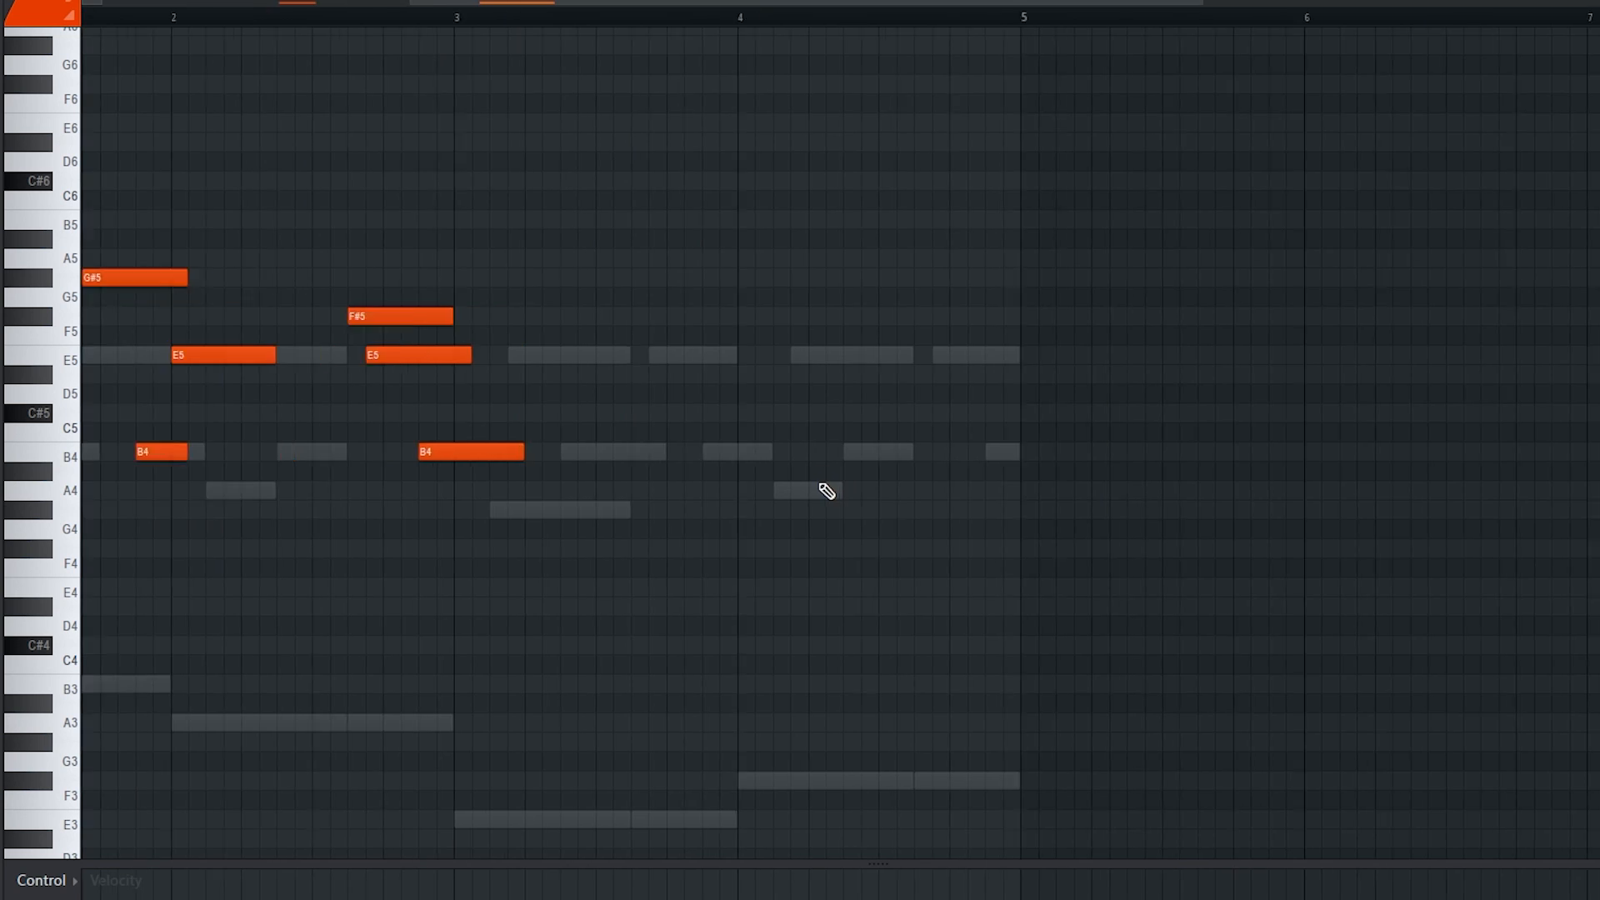
pyautogui.click(567, 382)
pyautogui.moveTo(594, 377); pyautogui.dragTo(569, 381)
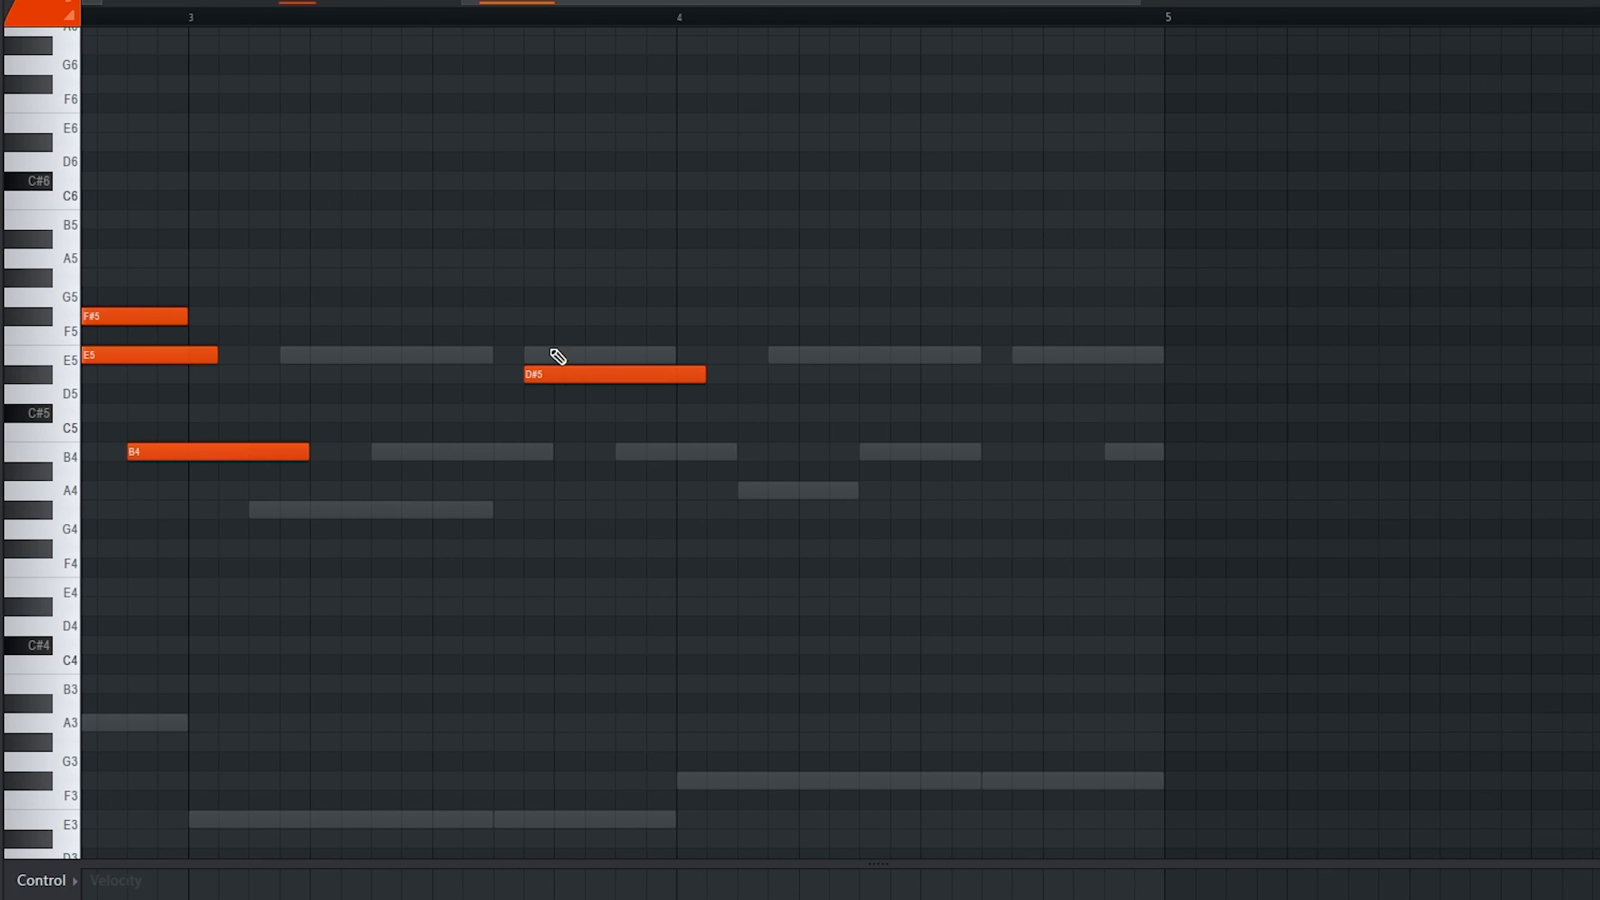
# Shorten the D#5 in bar 3 and place an E5 overlapping its end that runs into bar 4
pyautogui.moveTo(564, 361); pyautogui.dragTo(541, 364)
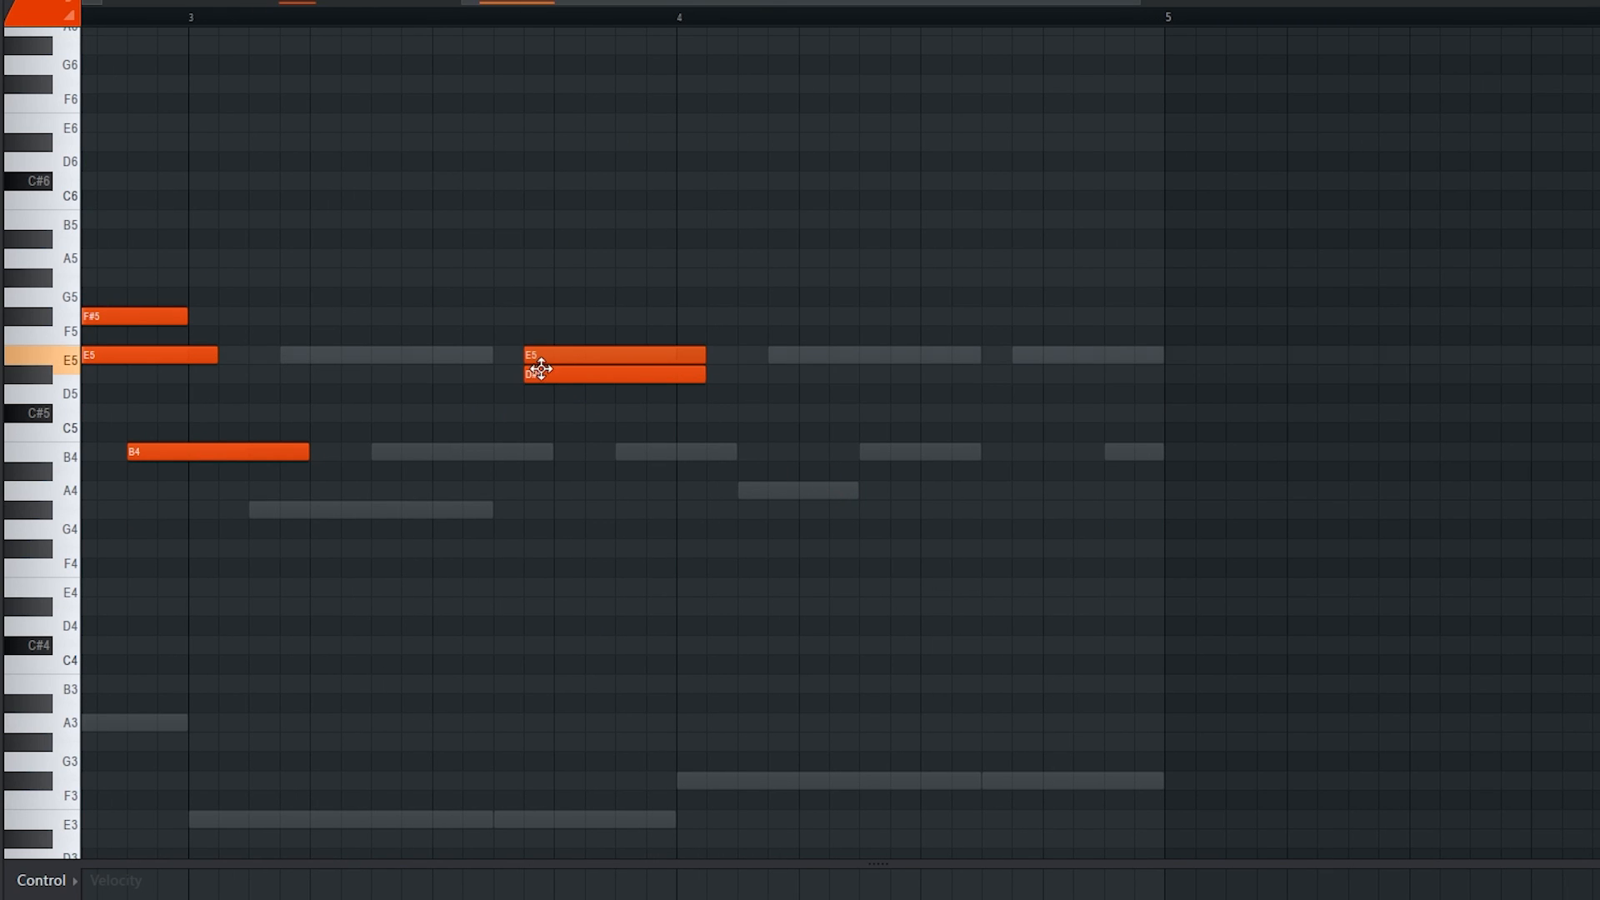
pyautogui.rightClick(567, 362)
pyautogui.click(561, 355)
pyautogui.scroll(-3, 652, 271)
# Add a half-bar G#5 at the start of bar 4 and an E5 directly after the previous E5, and play the melody
pyautogui.click(663, 277)
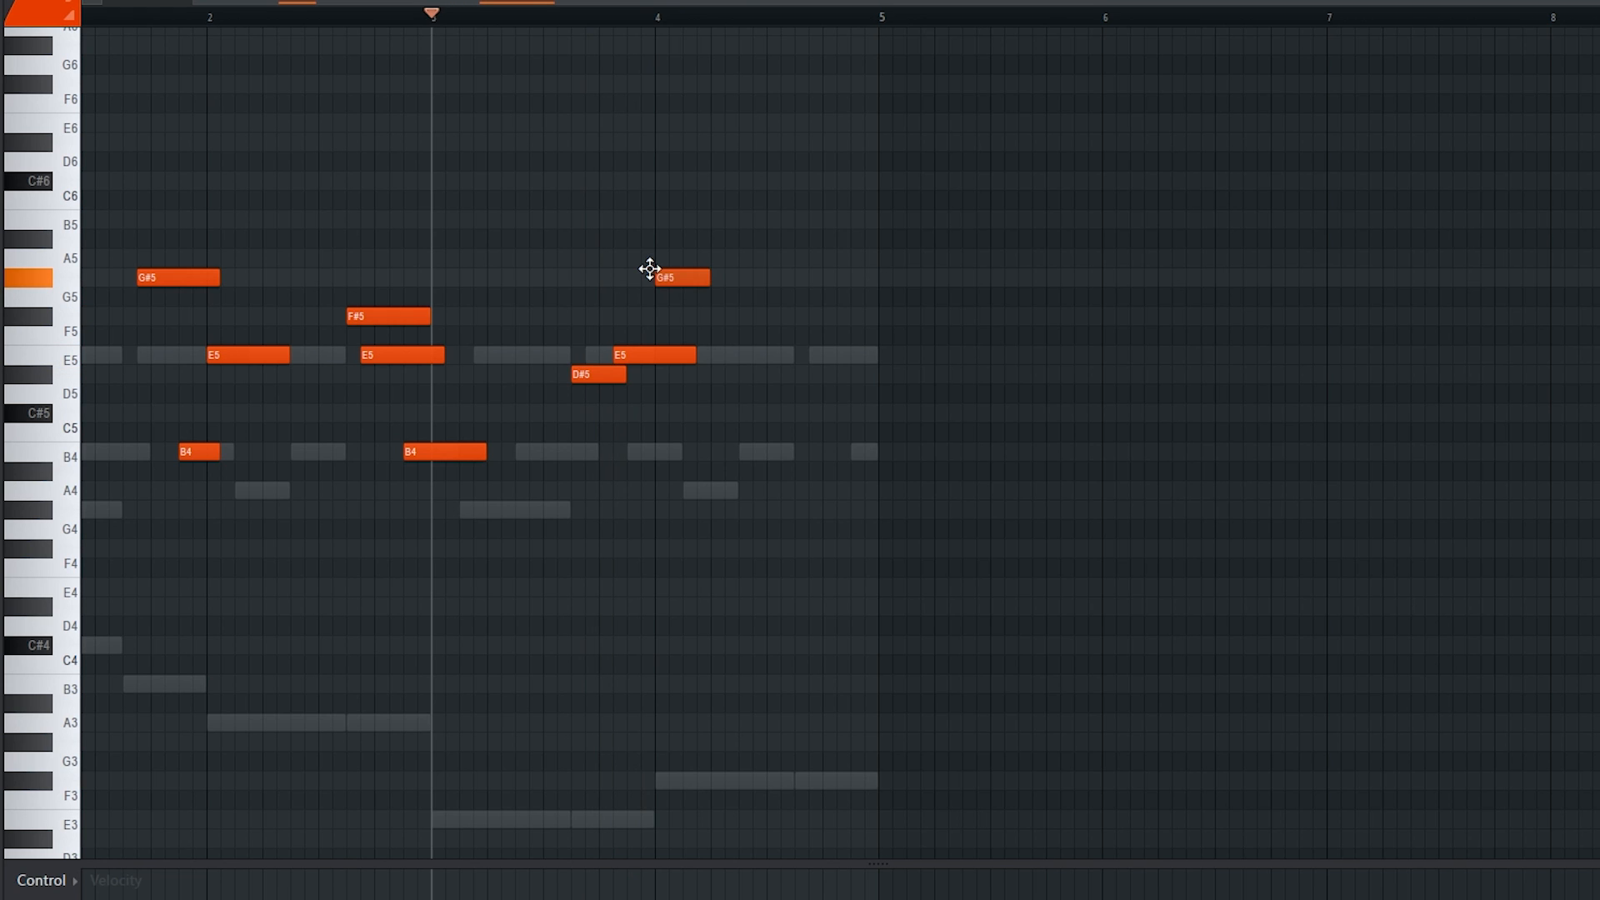
pyautogui.press('space')
pyautogui.moveTo(710, 283); pyautogui.dragTo(763, 283)
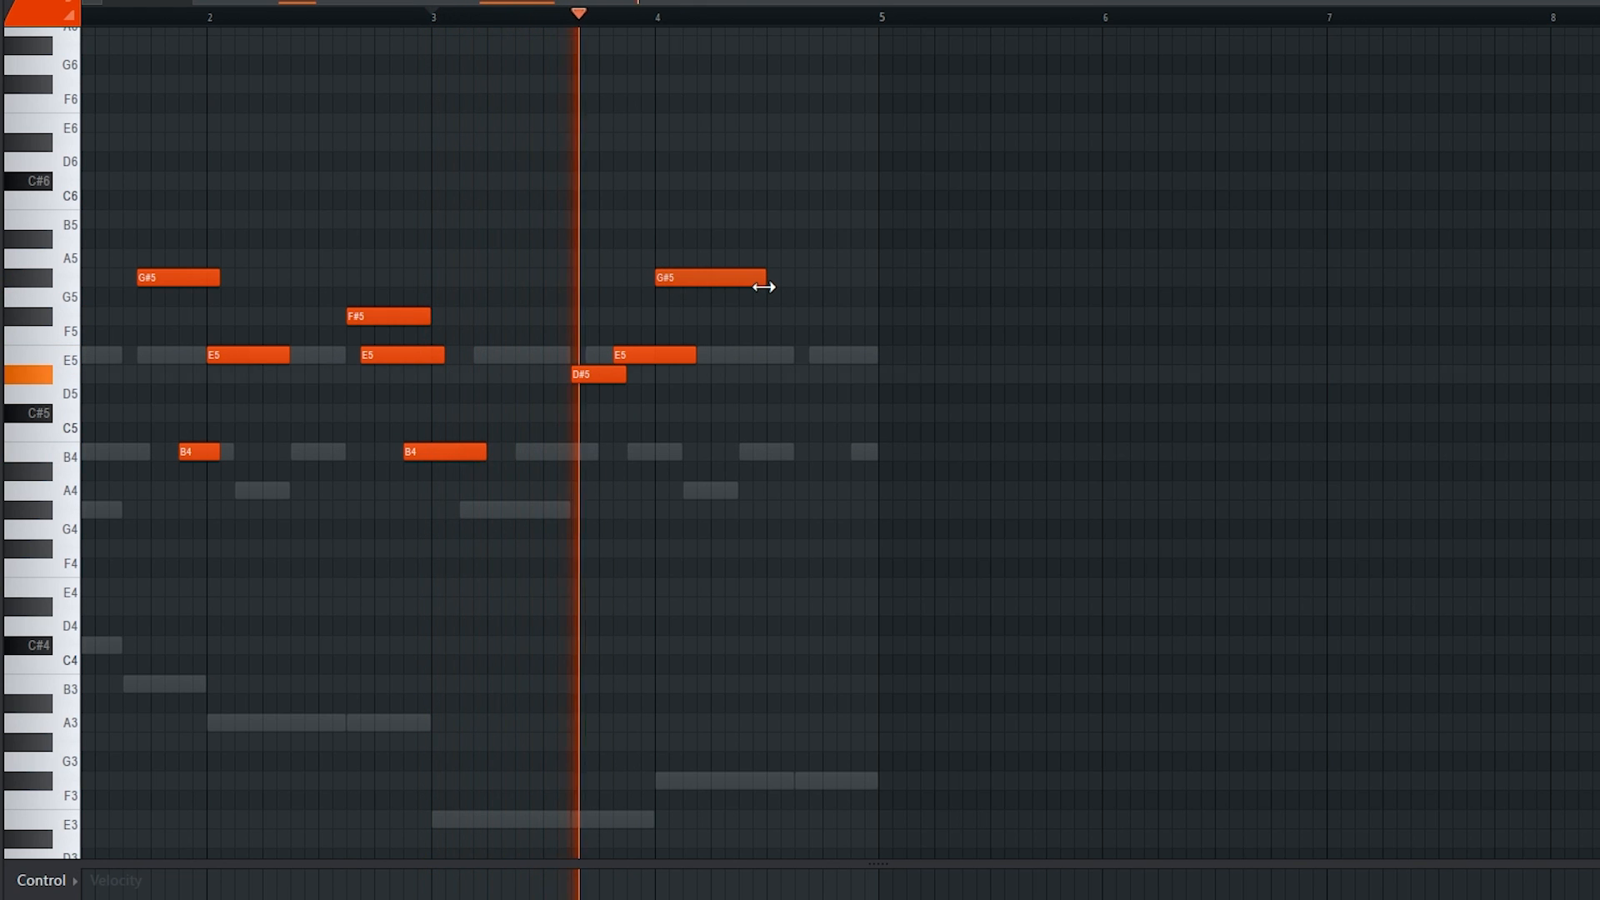
pyautogui.click(704, 356)
pyautogui.press('space')
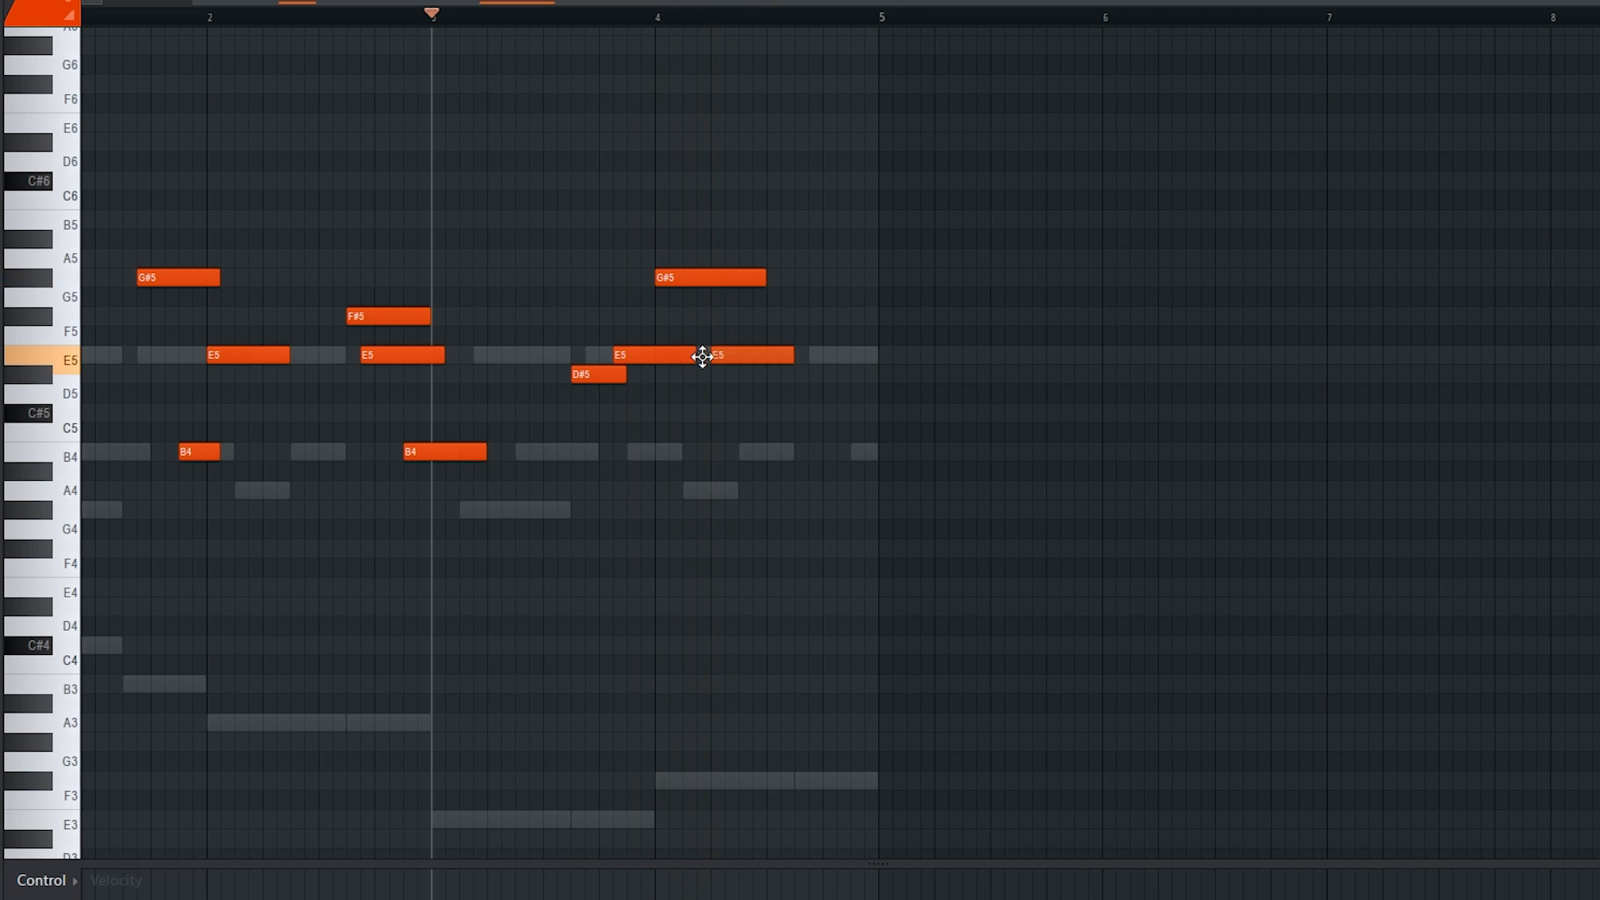
# Complete bar 4 with a G#4, a C#5 and a closing B4, ending the G#4 where the C#5 starts
pyautogui.scroll(-2, 750, 375)
pyautogui.click(788, 395)
pyautogui.moveTo(763, 400); pyautogui.dragTo(764, 439)
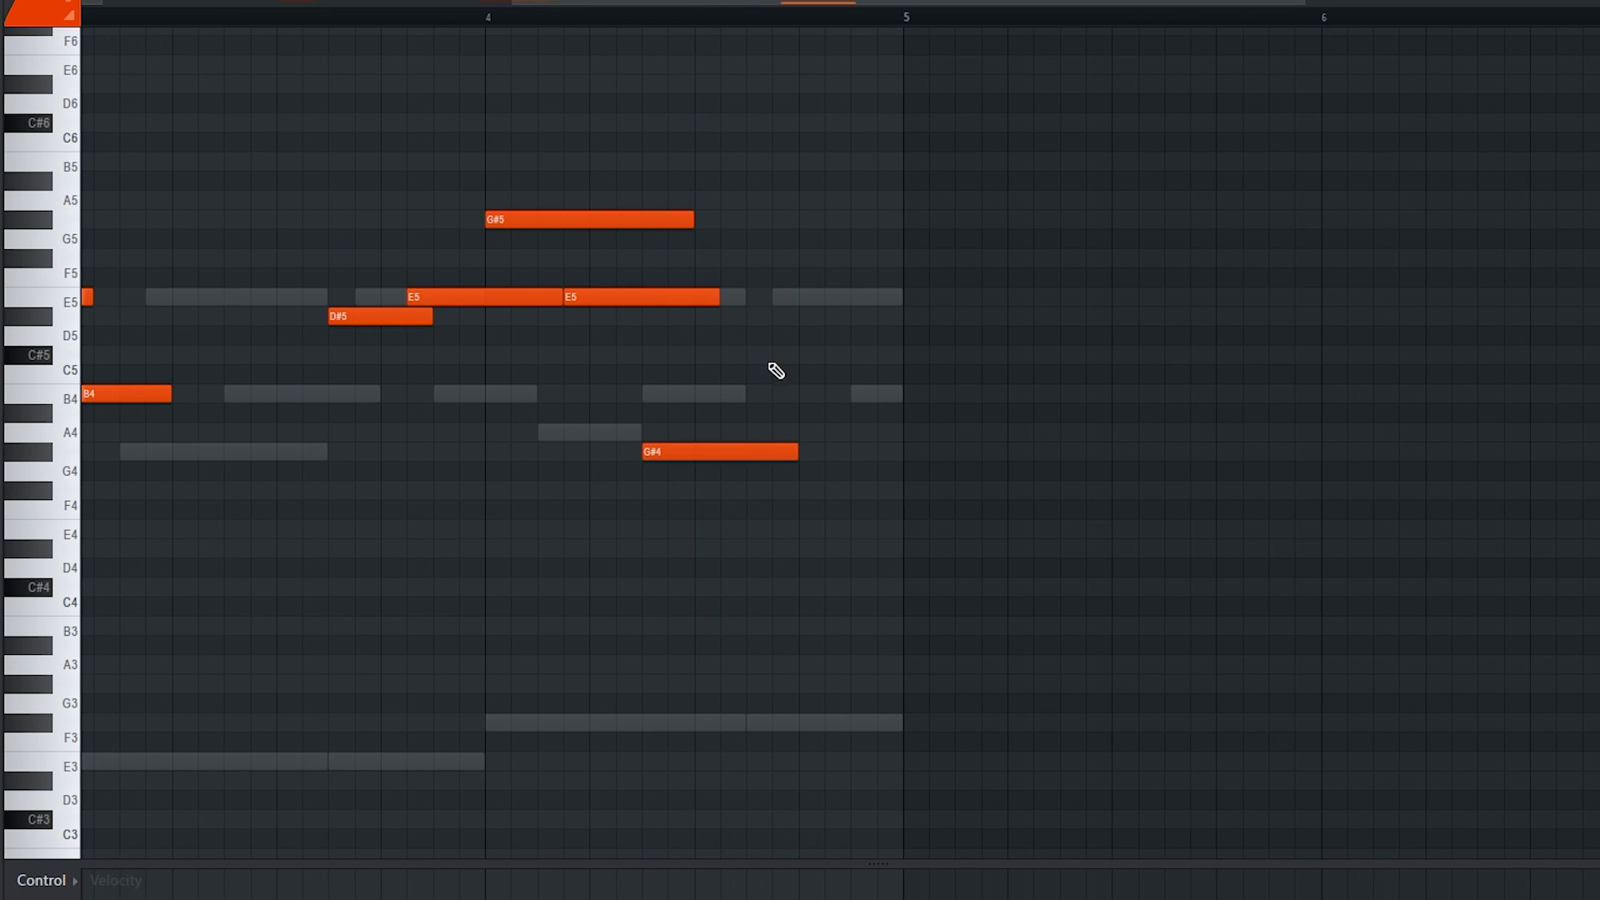
pyautogui.click(773, 360)
pyautogui.click(851, 395)
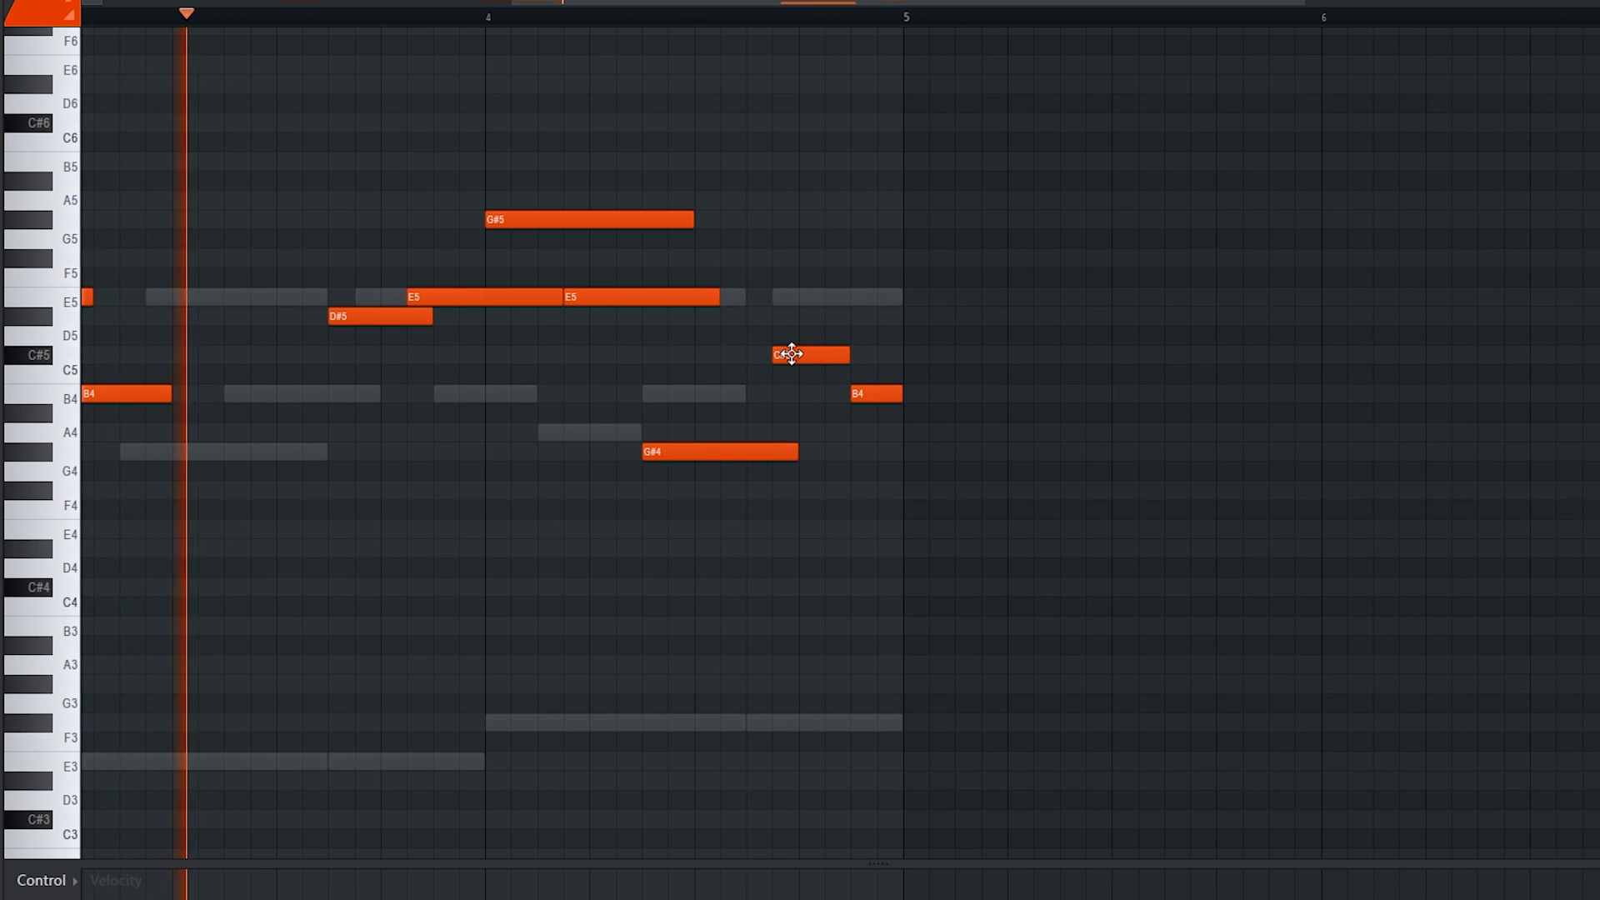
pyautogui.moveTo(792, 356); pyautogui.dragTo(849, 357)
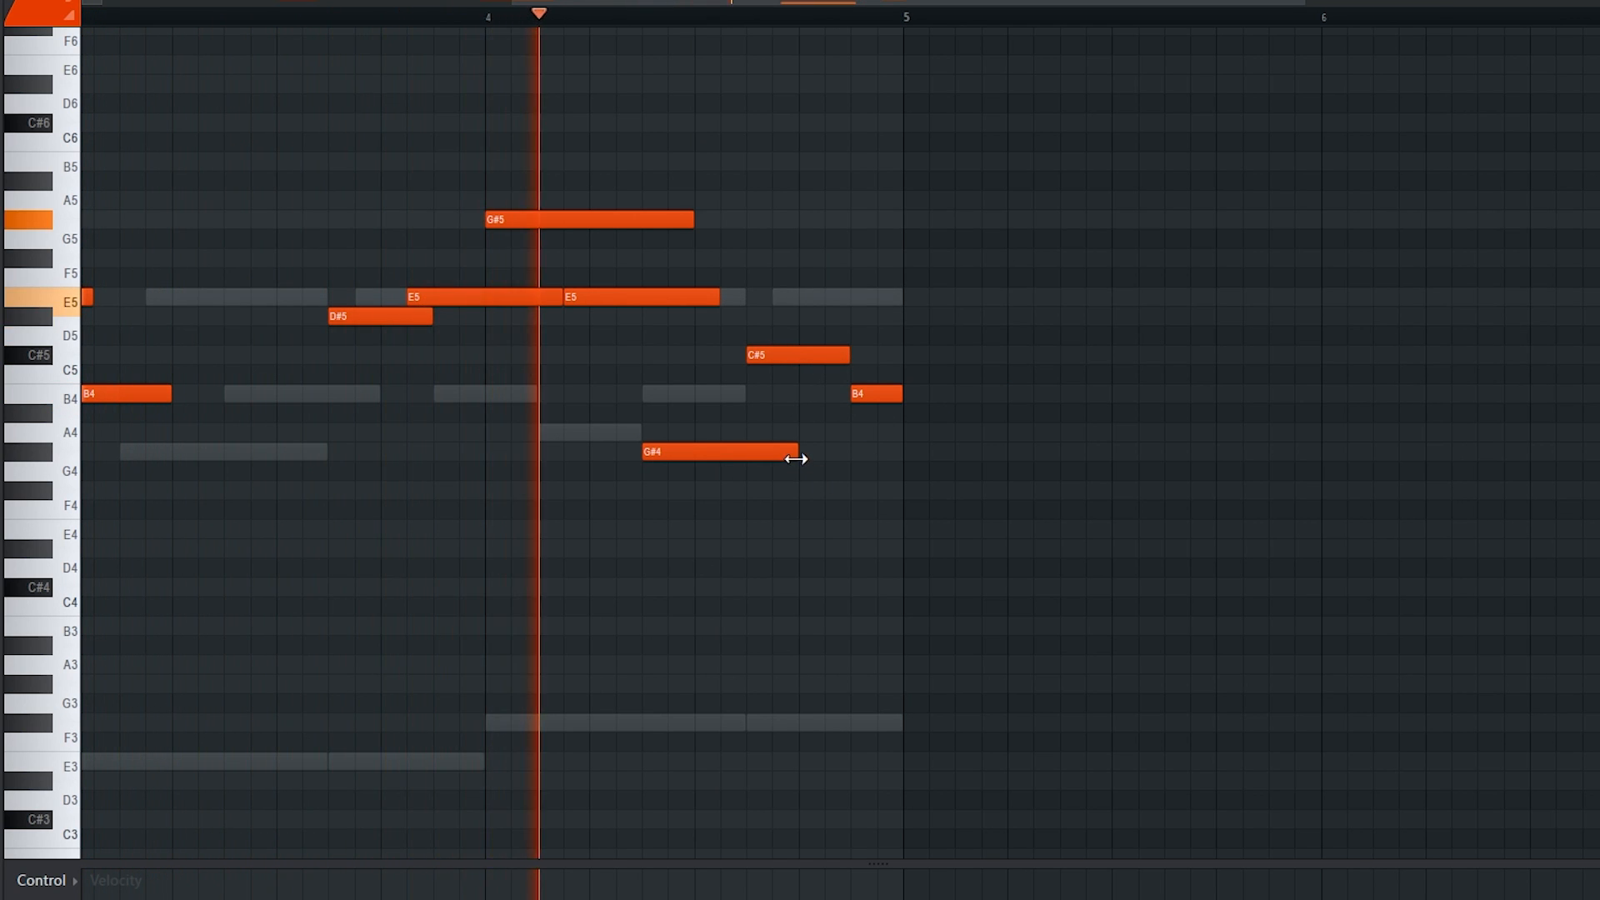
pyautogui.moveTo(792, 457); pyautogui.dragTo(754, 457)
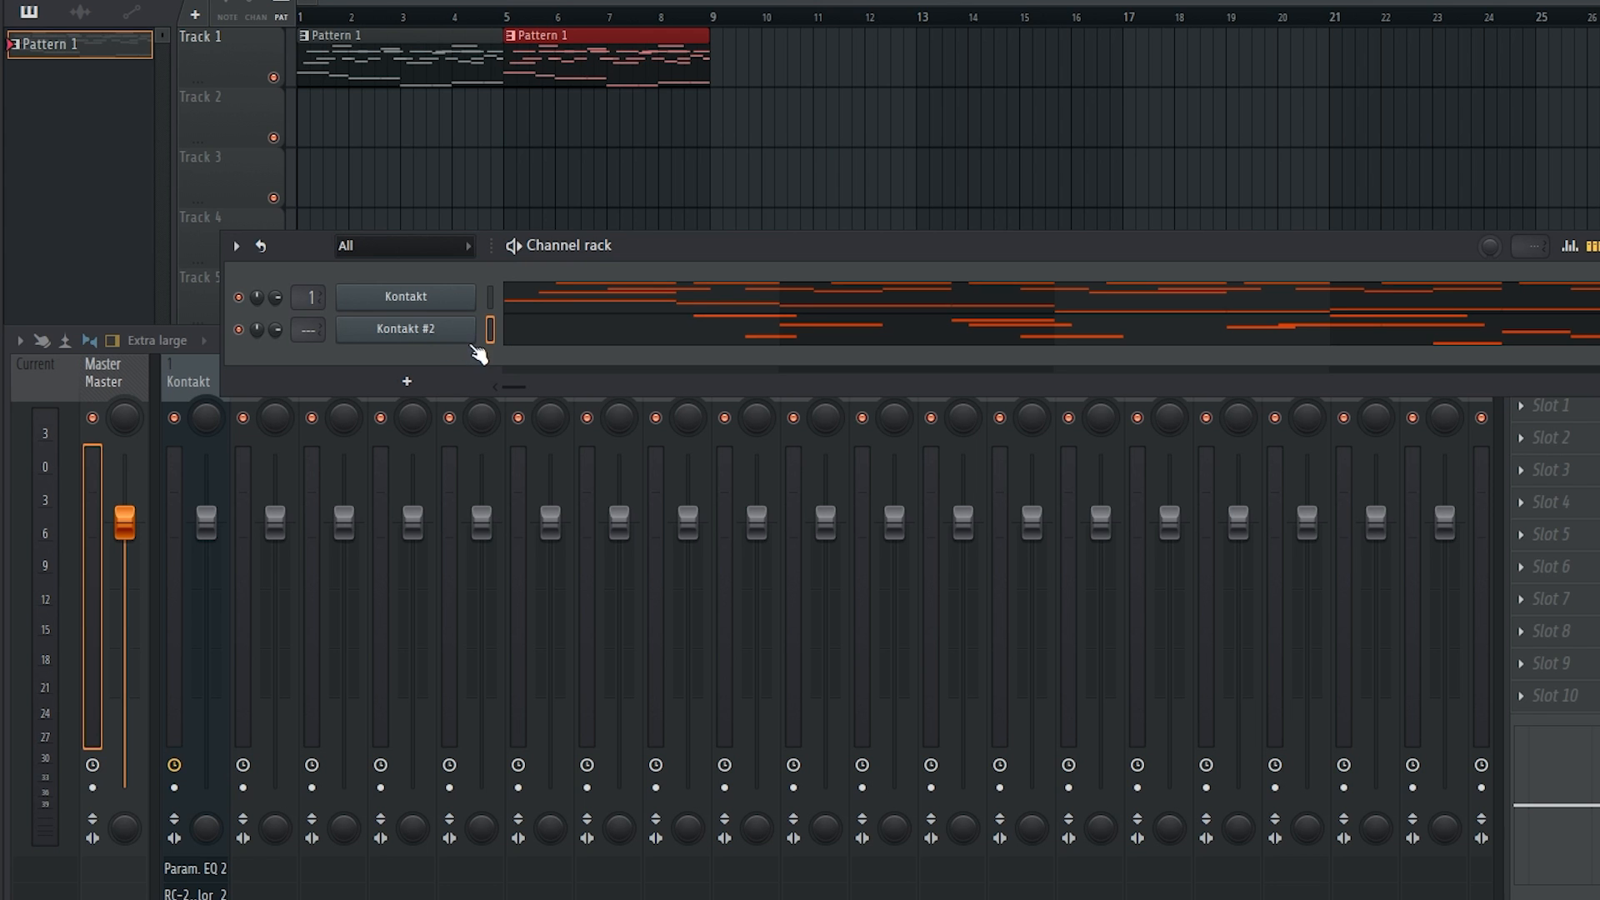
# Route Kontakt #2 to mixer insert 2 and shape it with Fruity Parametric EQ 2, gently boosting bands 6 and 7 and pulling band 1 fully down
pyautogui.press('F6')
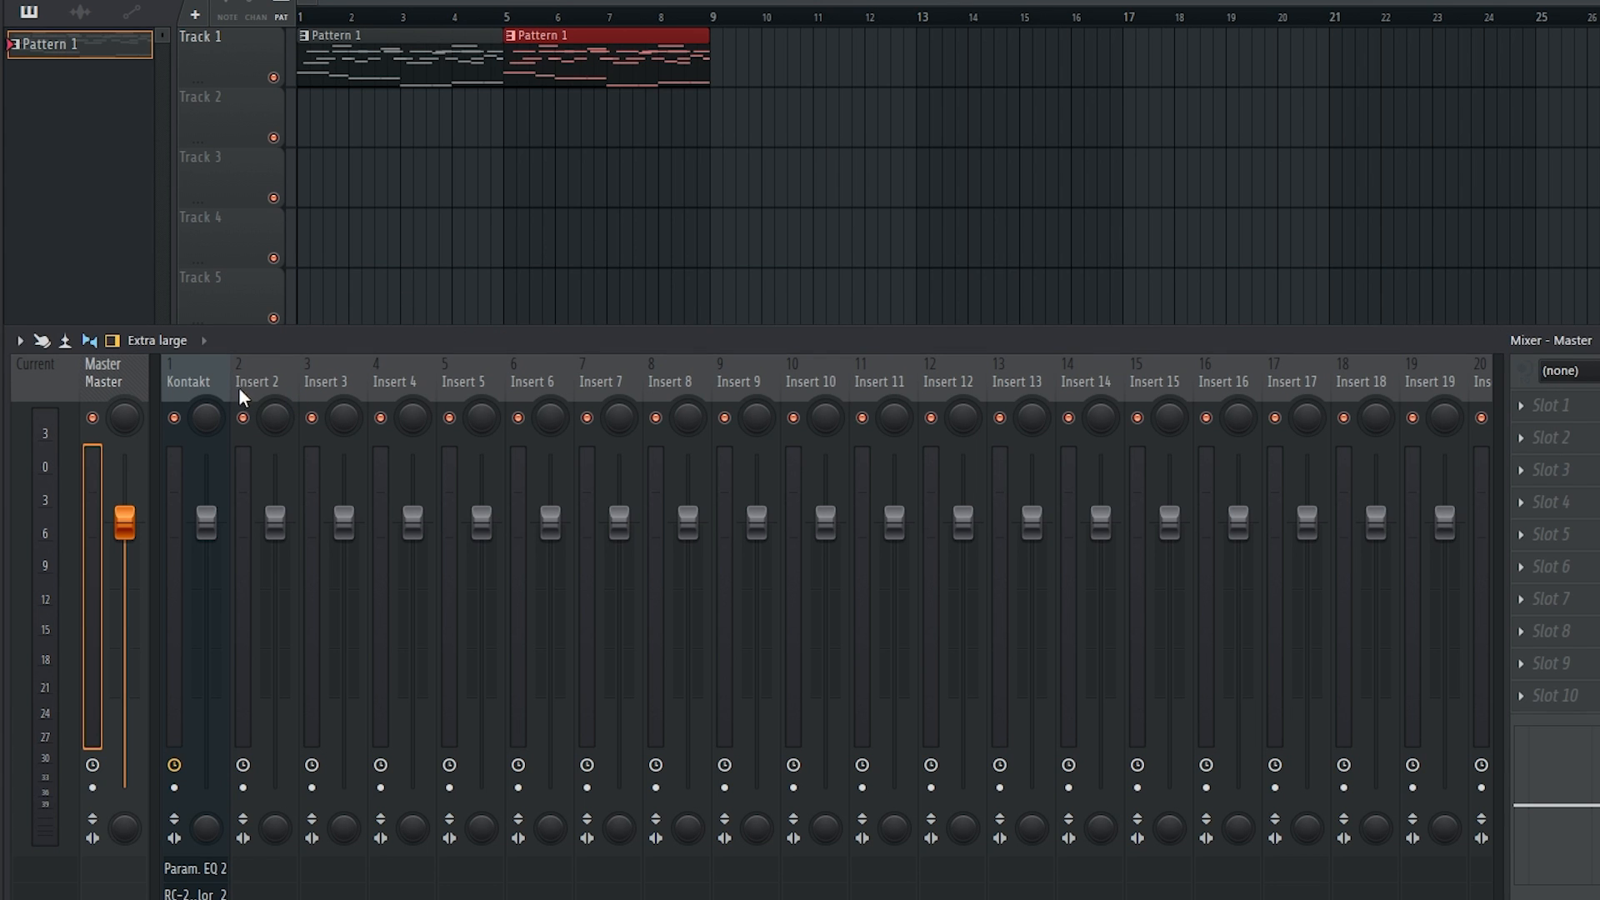
pyautogui.click(248, 382)
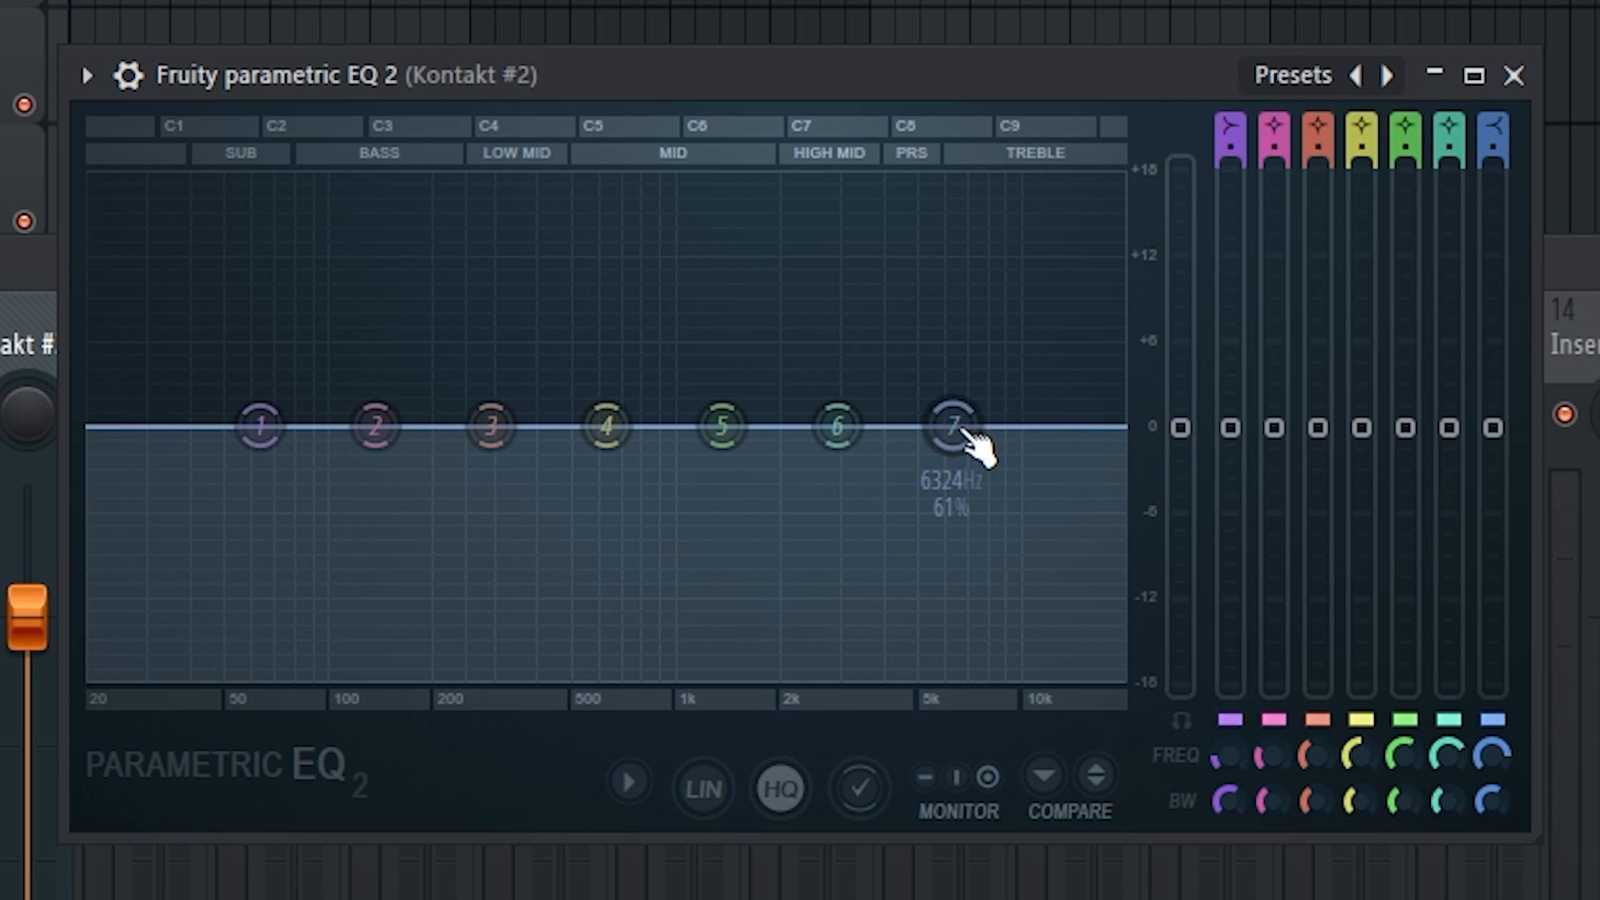
pyautogui.moveTo(753, 424); pyautogui.dragTo(759, 408)
pyautogui.moveTo(966, 397); pyautogui.dragTo(954, 372)
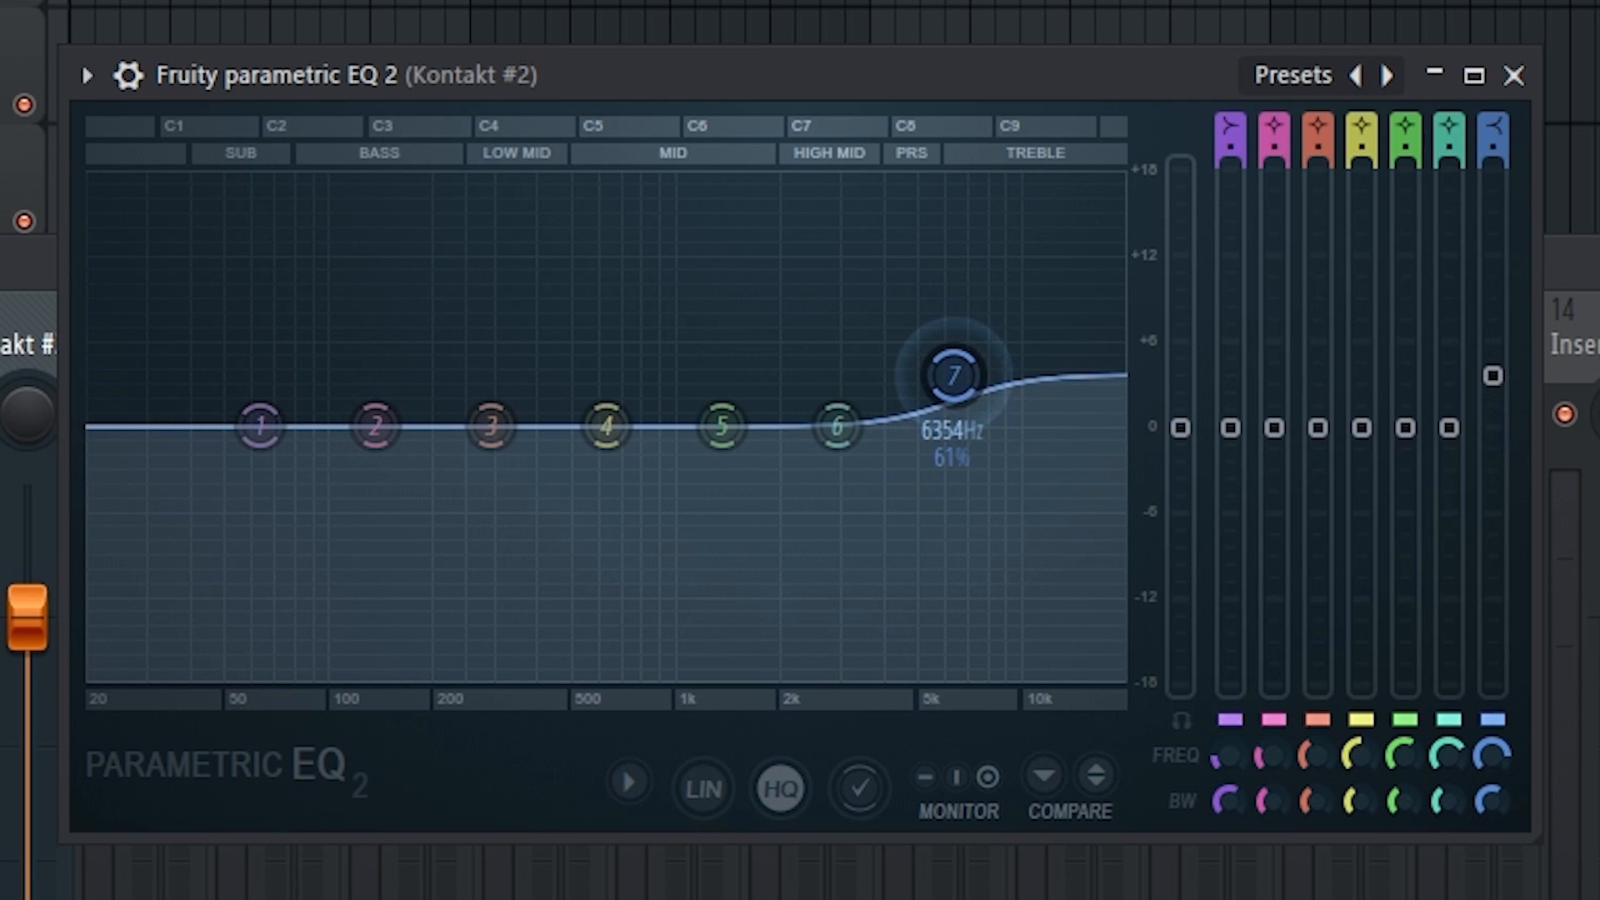
pyautogui.moveTo(837, 426); pyautogui.dragTo(856, 419)
pyautogui.moveTo(970, 379); pyautogui.dragTo(961, 394)
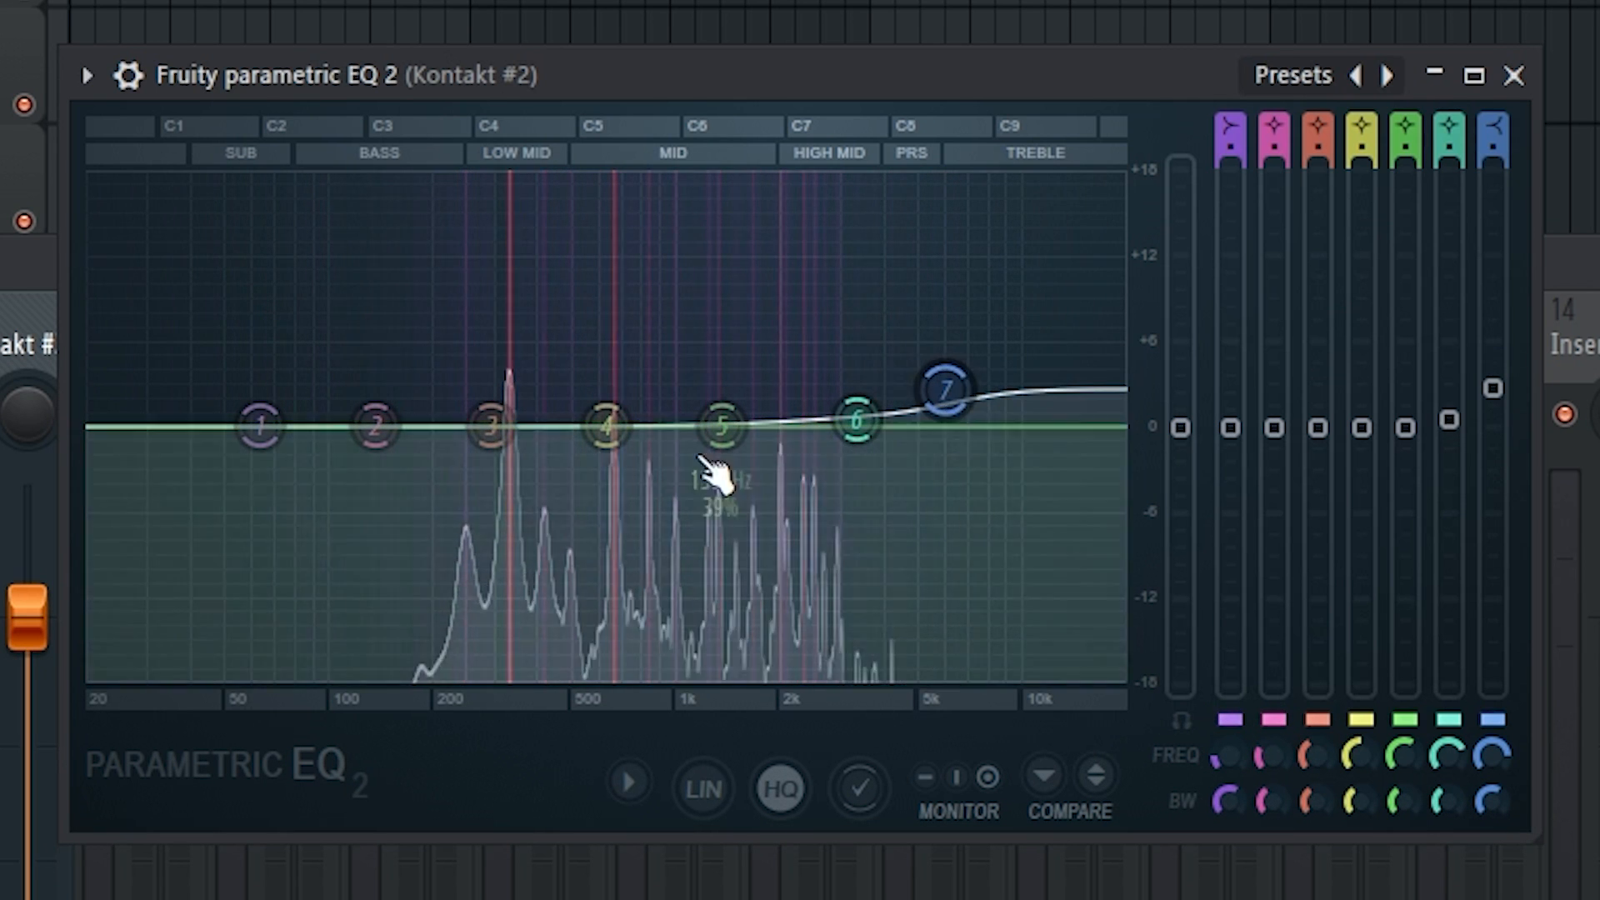
pyautogui.moveTo(258, 426); pyautogui.dragTo(354, 701)
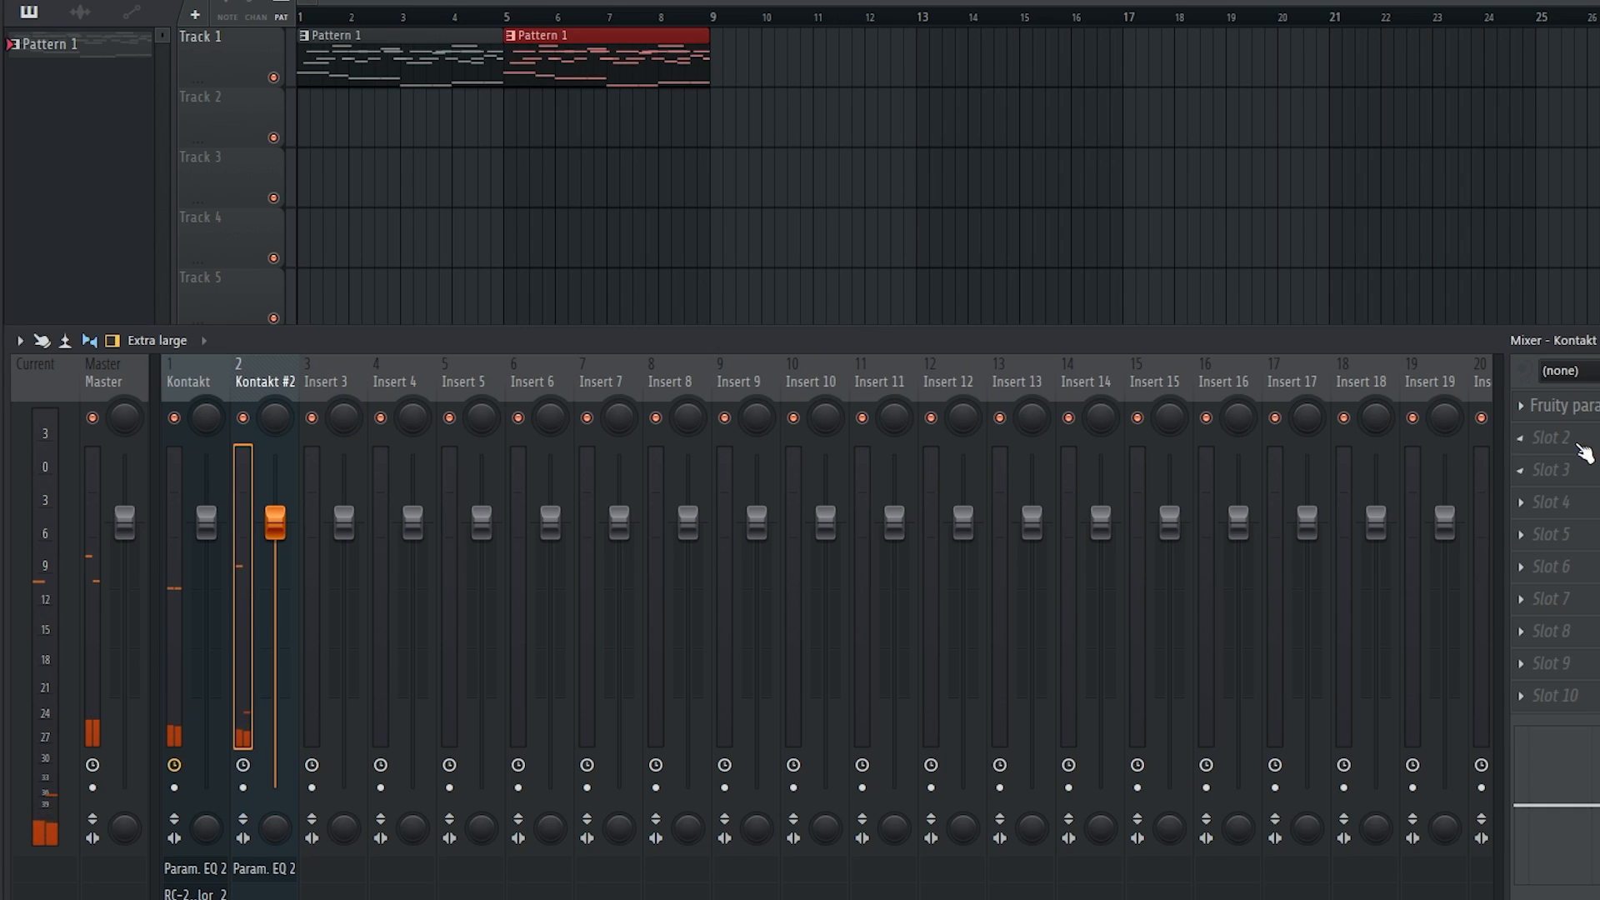
# Add RC-20 Retro Color in slot 2 of the Kontakt #2 insert and load the Lush & Crunch Guitar 2 preset
pyautogui.click(1549, 438)
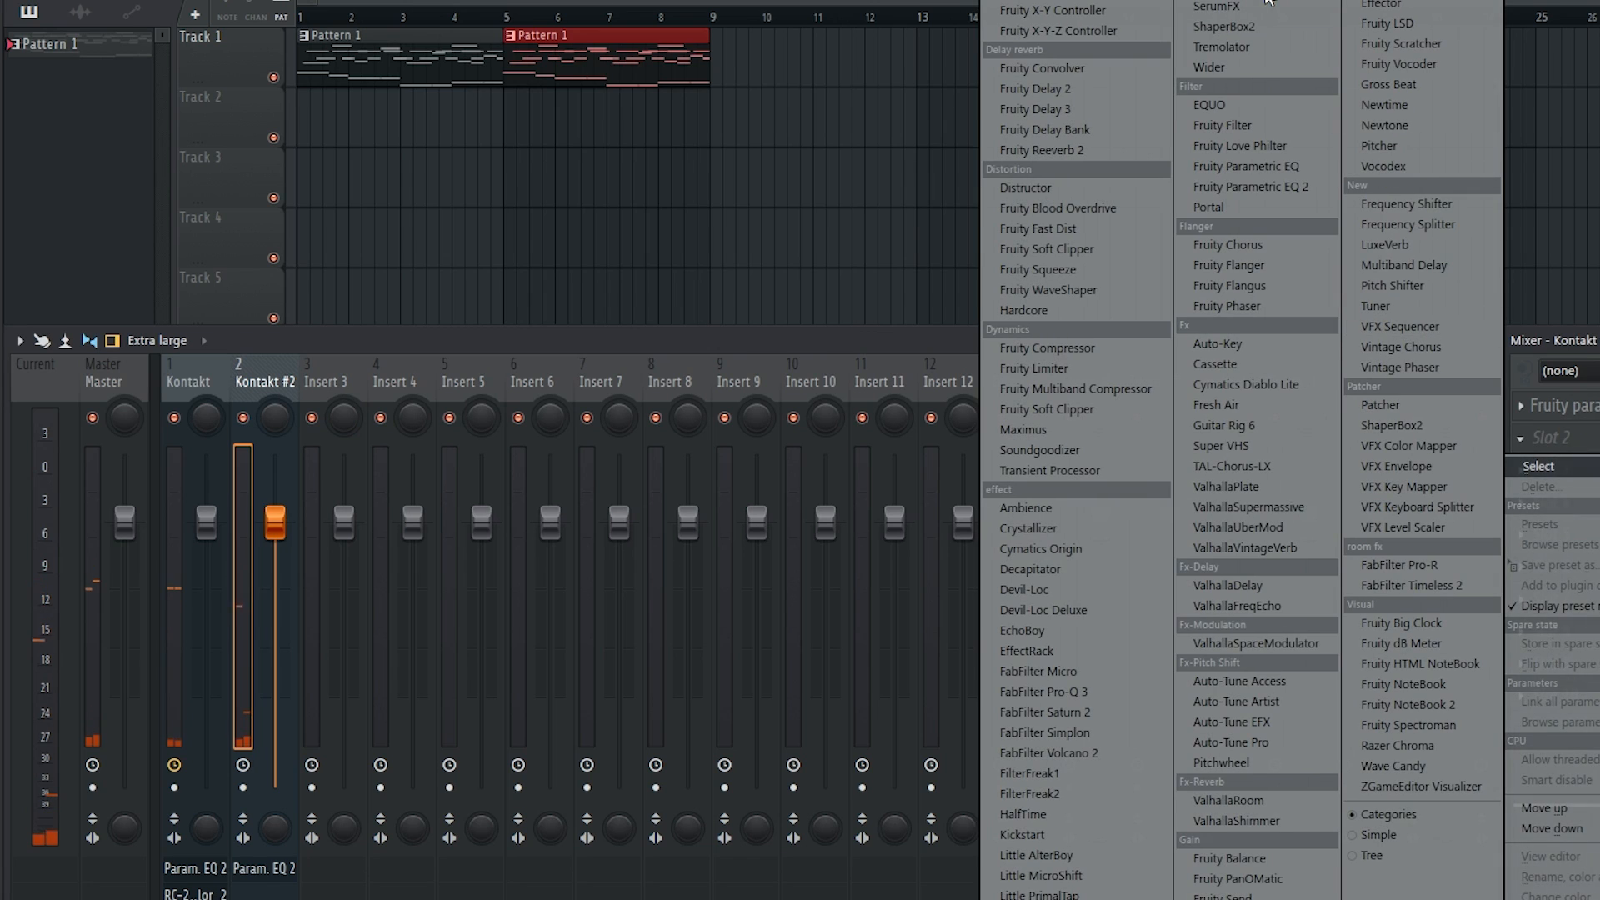
pyautogui.click(1226, 3)
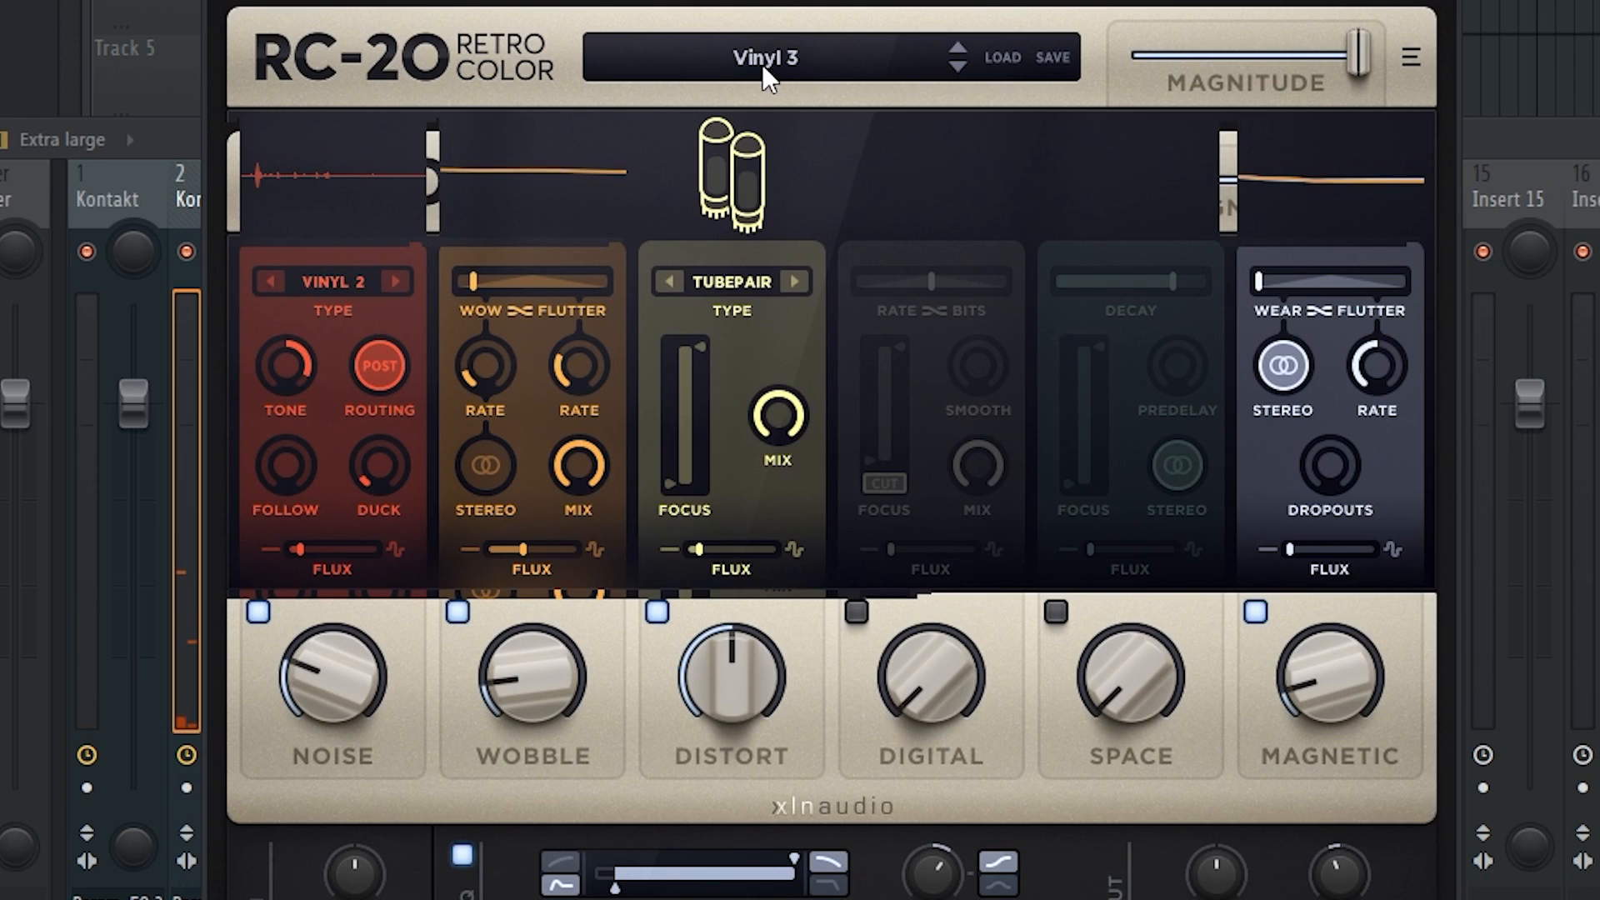
pyautogui.click(762, 64)
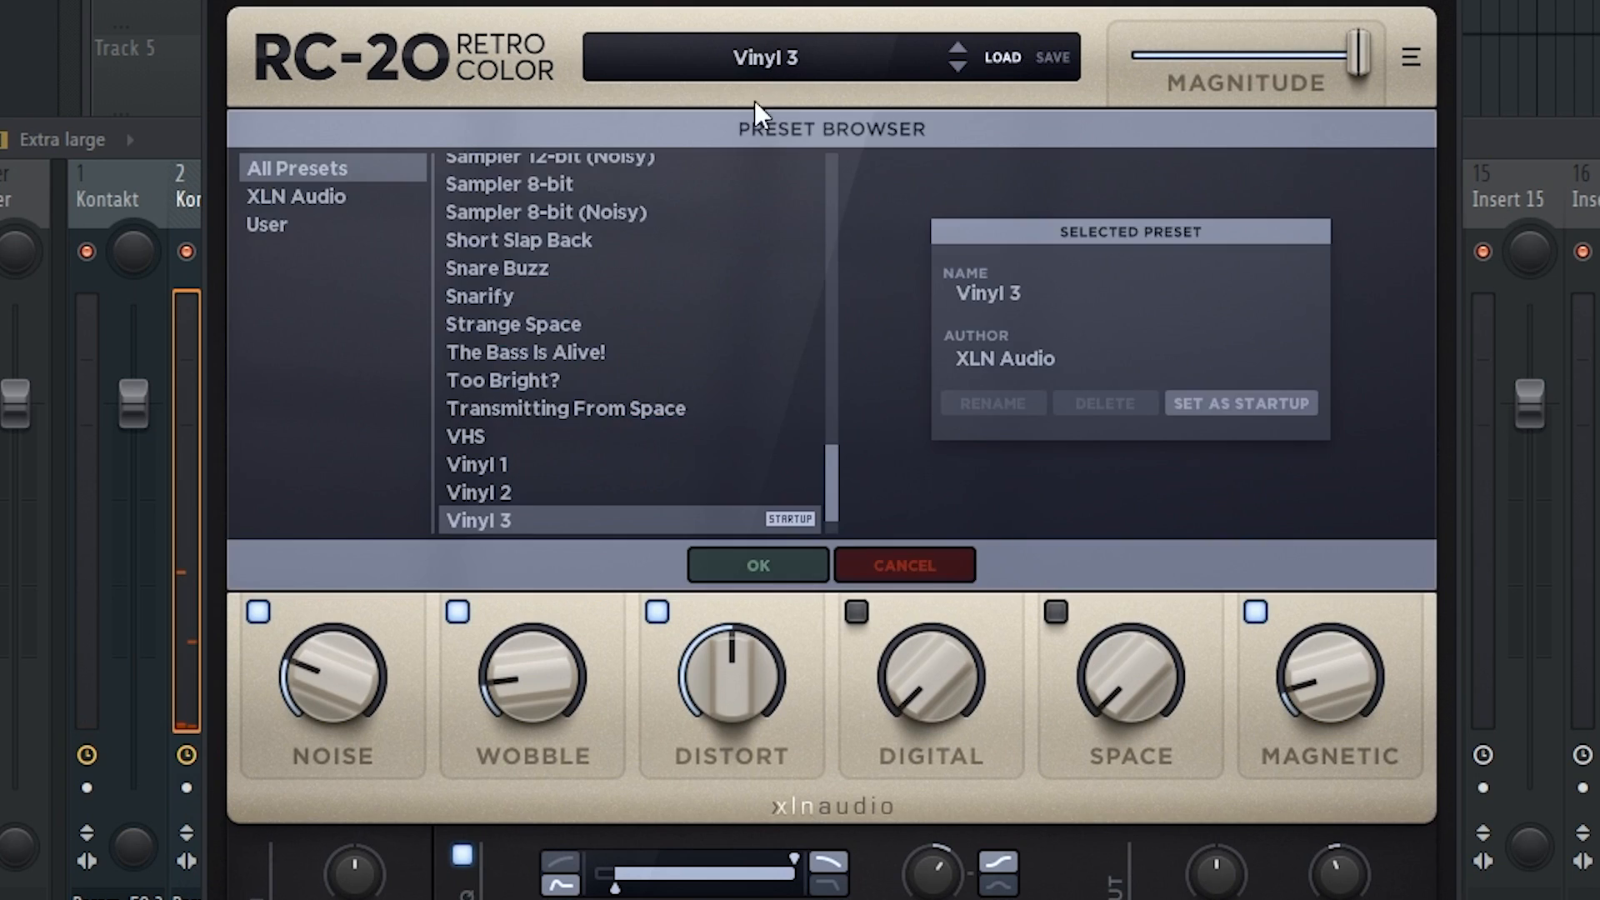
pyautogui.scroll(3, 644, 309)
pyautogui.scroll(3, 646, 310)
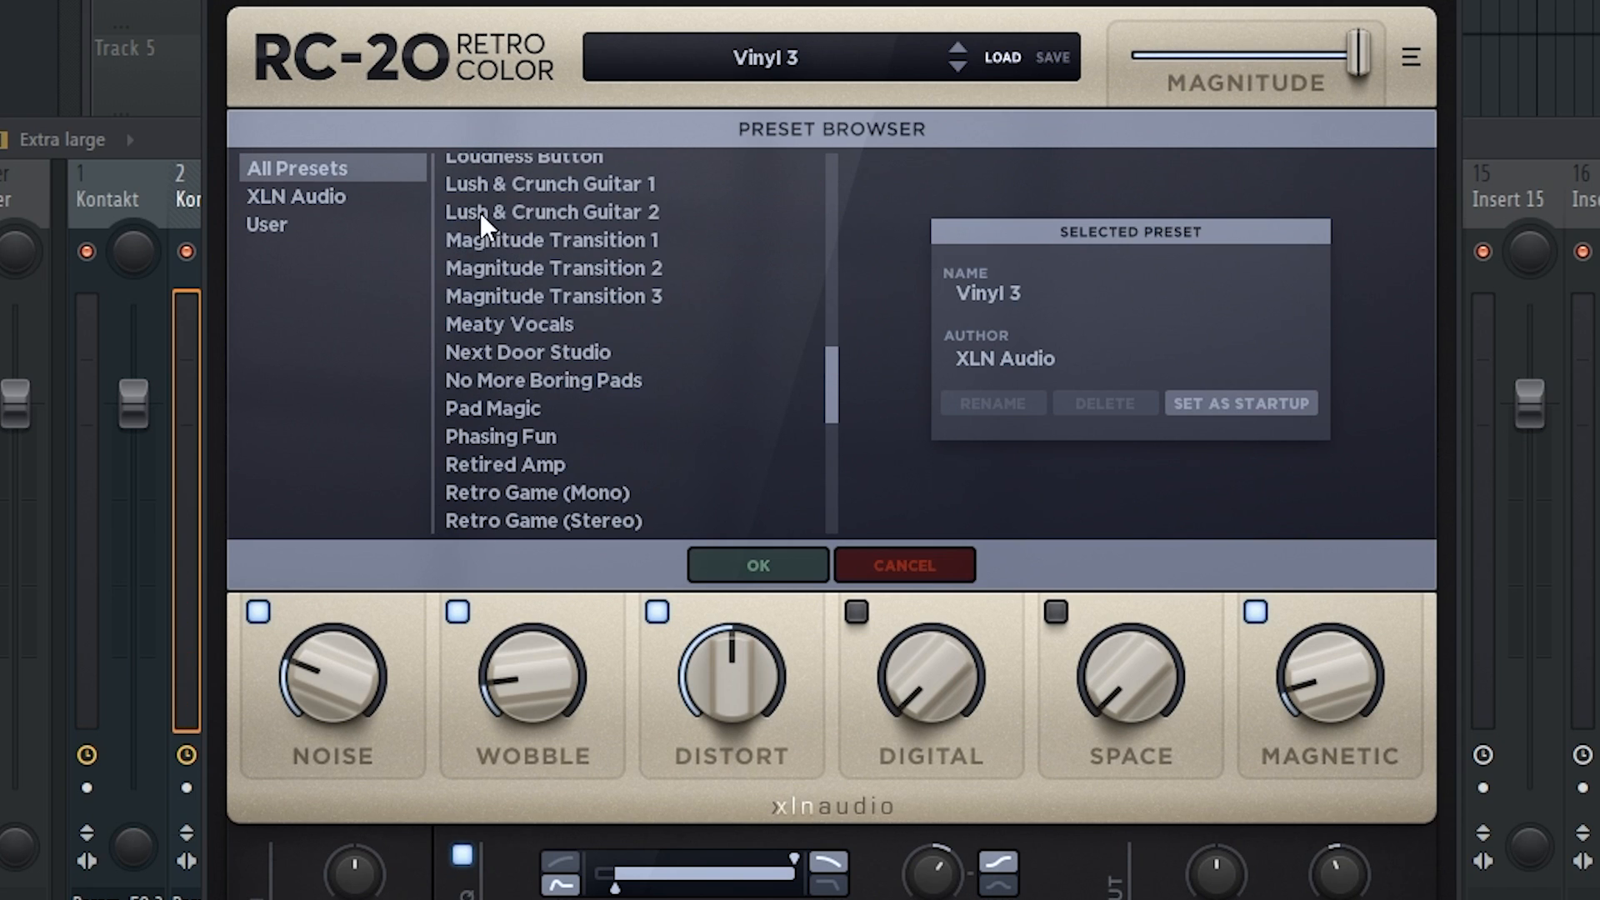
pyautogui.click(476, 212)
pyautogui.click(756, 565)
# Lower the Distort amount in RC-20 and switch off its Noise module
pyautogui.moveTo(732, 675); pyautogui.dragTo(732, 729)
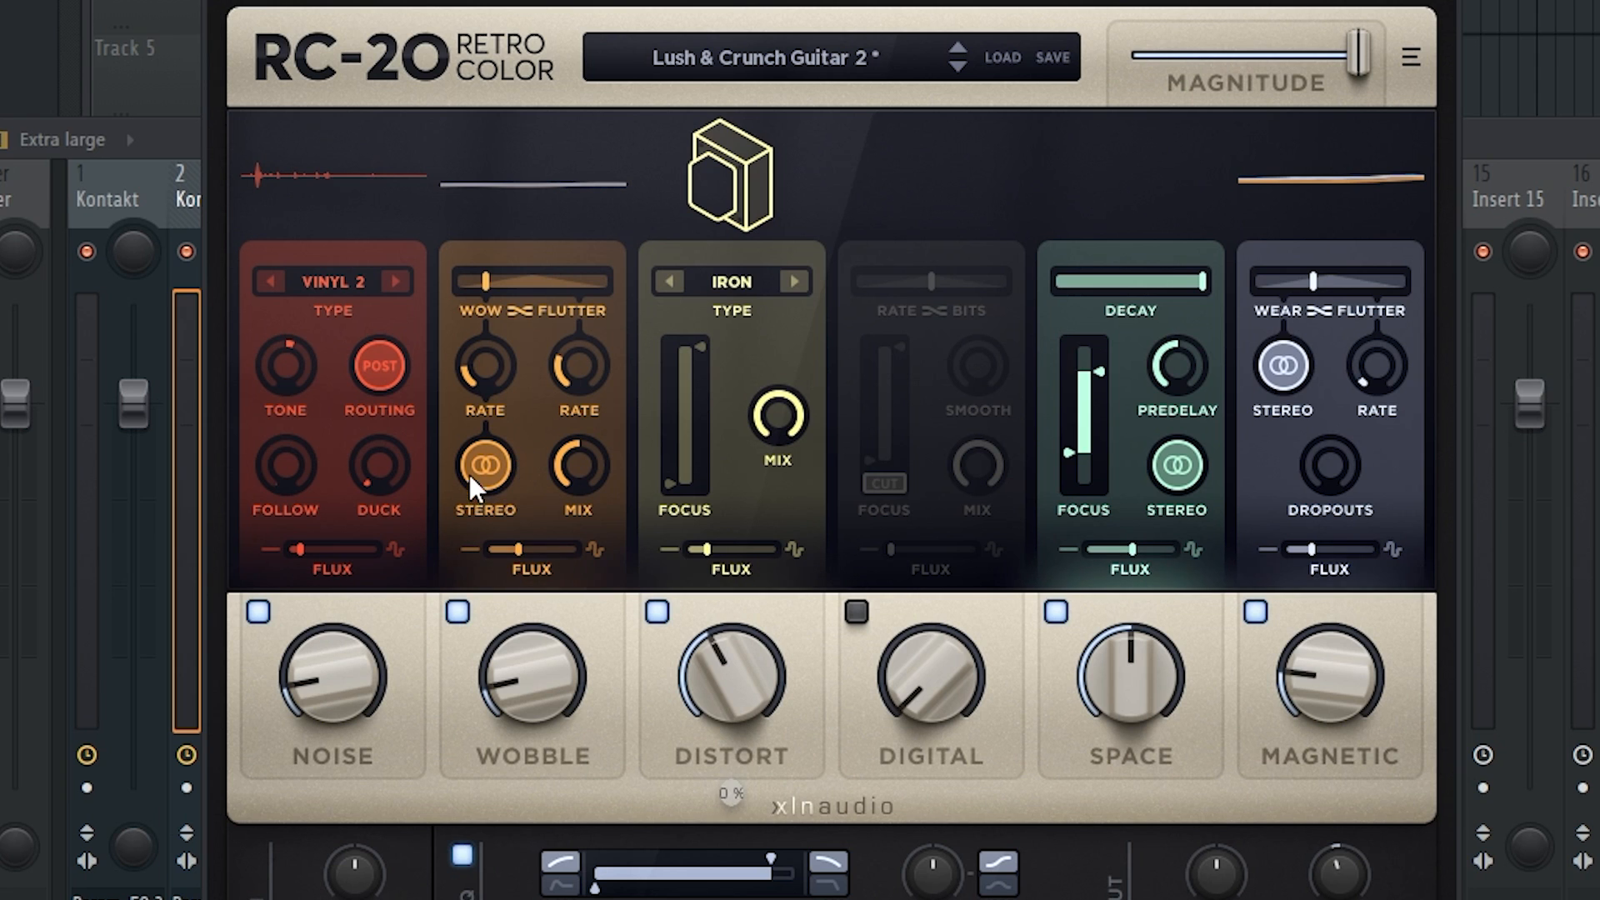
pyautogui.click(258, 612)
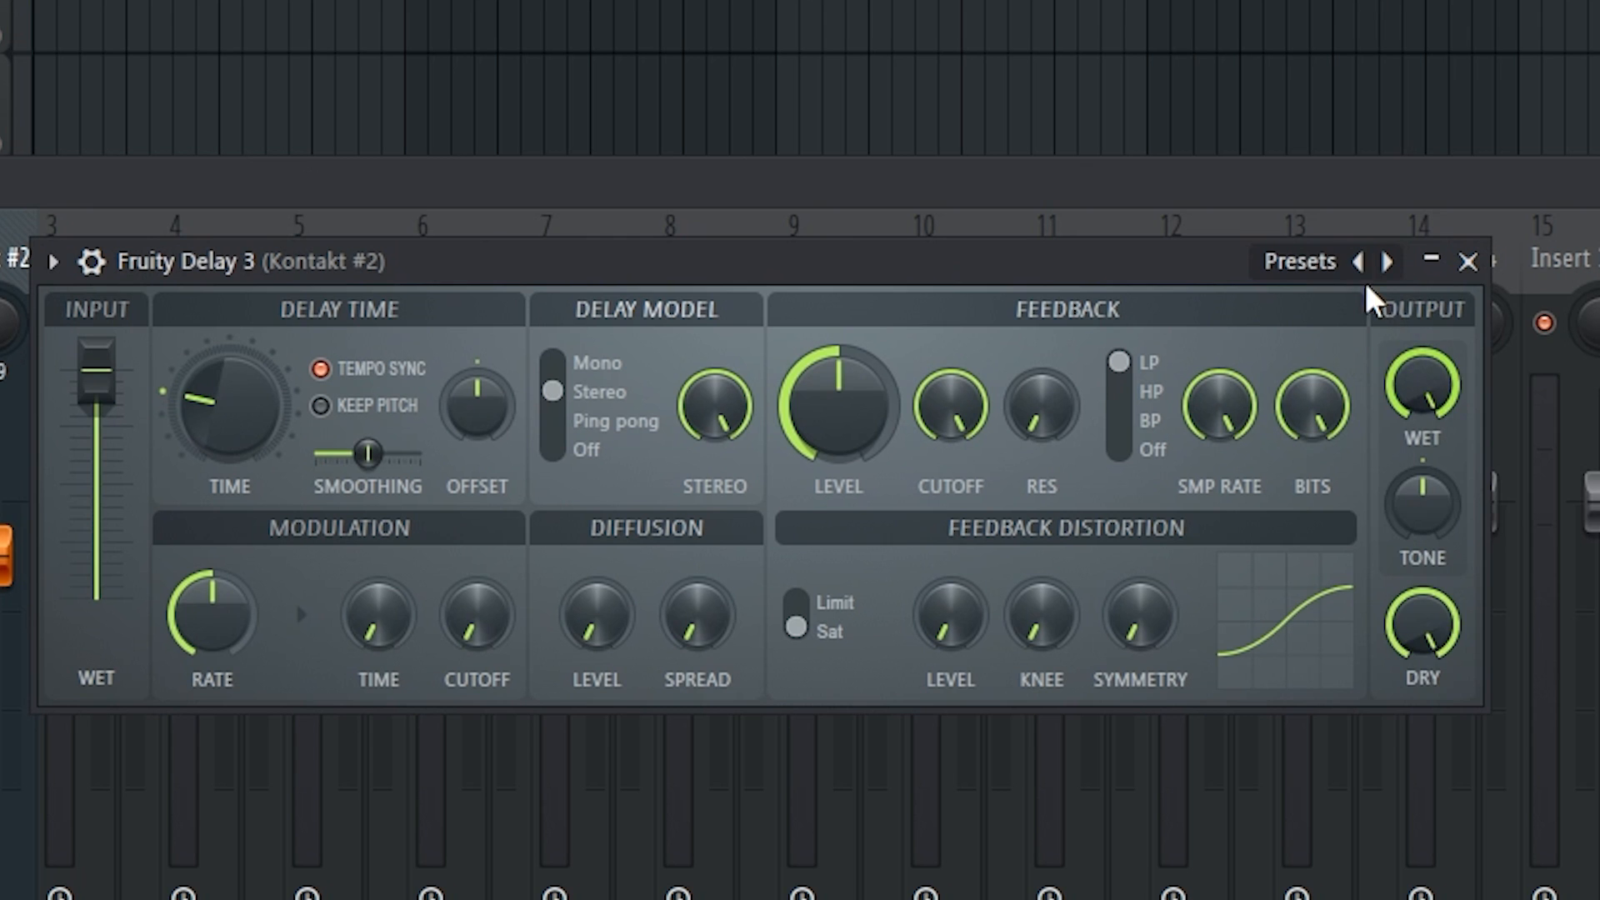
# Load the Ping pong preset in Fruity Delay 3 on the Kontakt #2 insert and adjust its delay time
pyautogui.click(1360, 271)
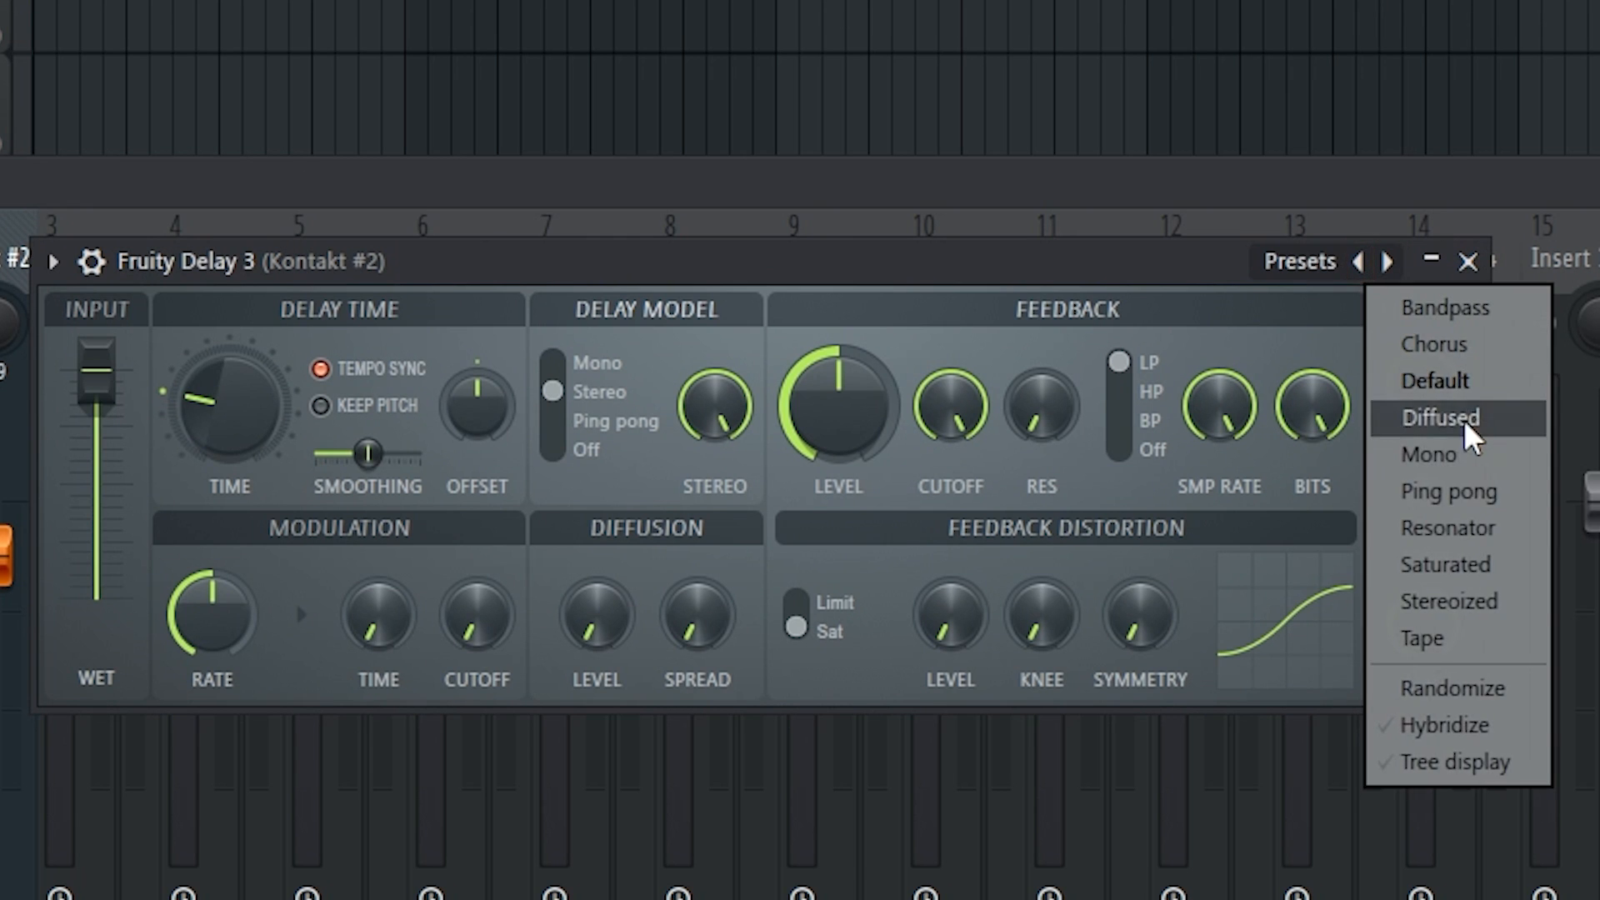
pyautogui.click(1472, 493)
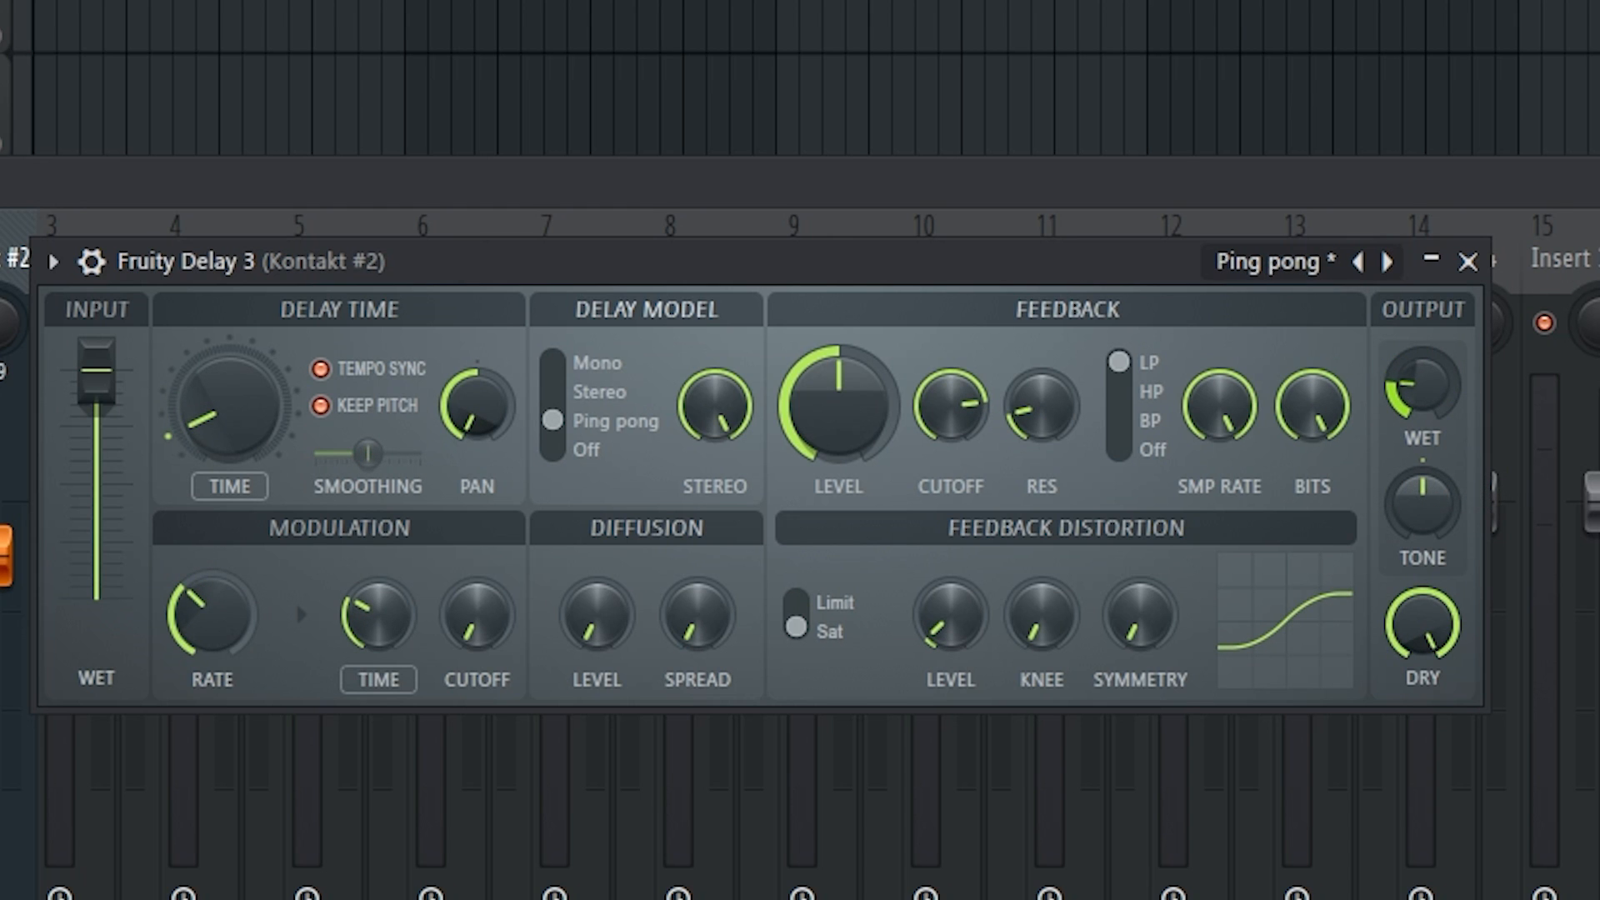
pyautogui.moveTo(225, 417); pyautogui.dragTo(225, 377)
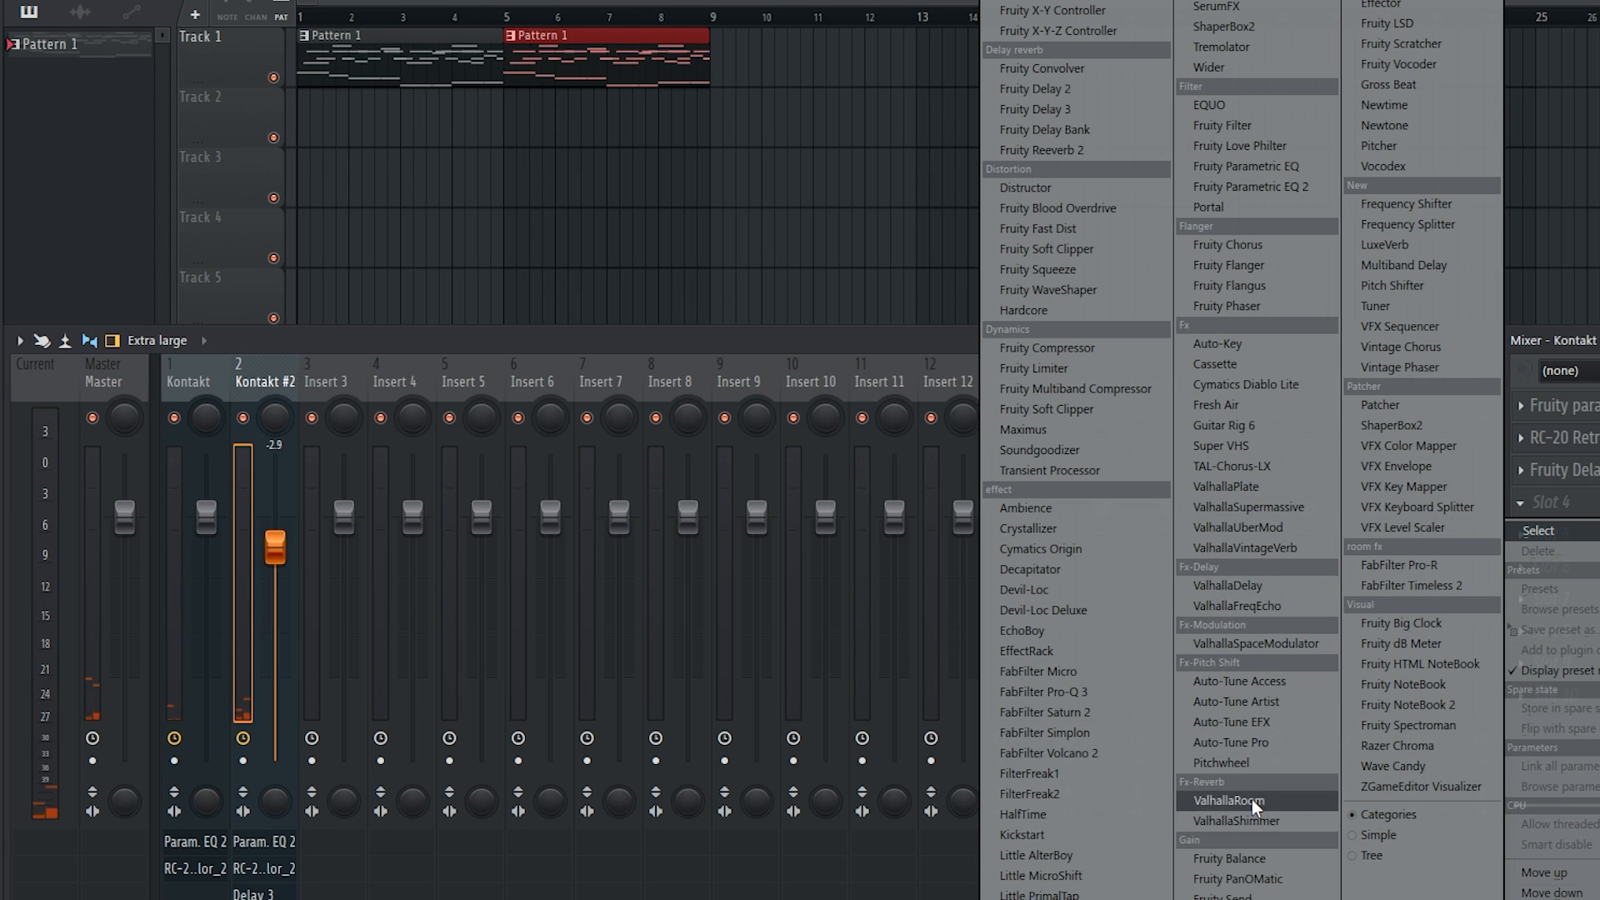
# Add ValhallaRoom in slot 4 of the Kontakt #2 insert and raise its reverb mix
pyautogui.click(1250, 799)
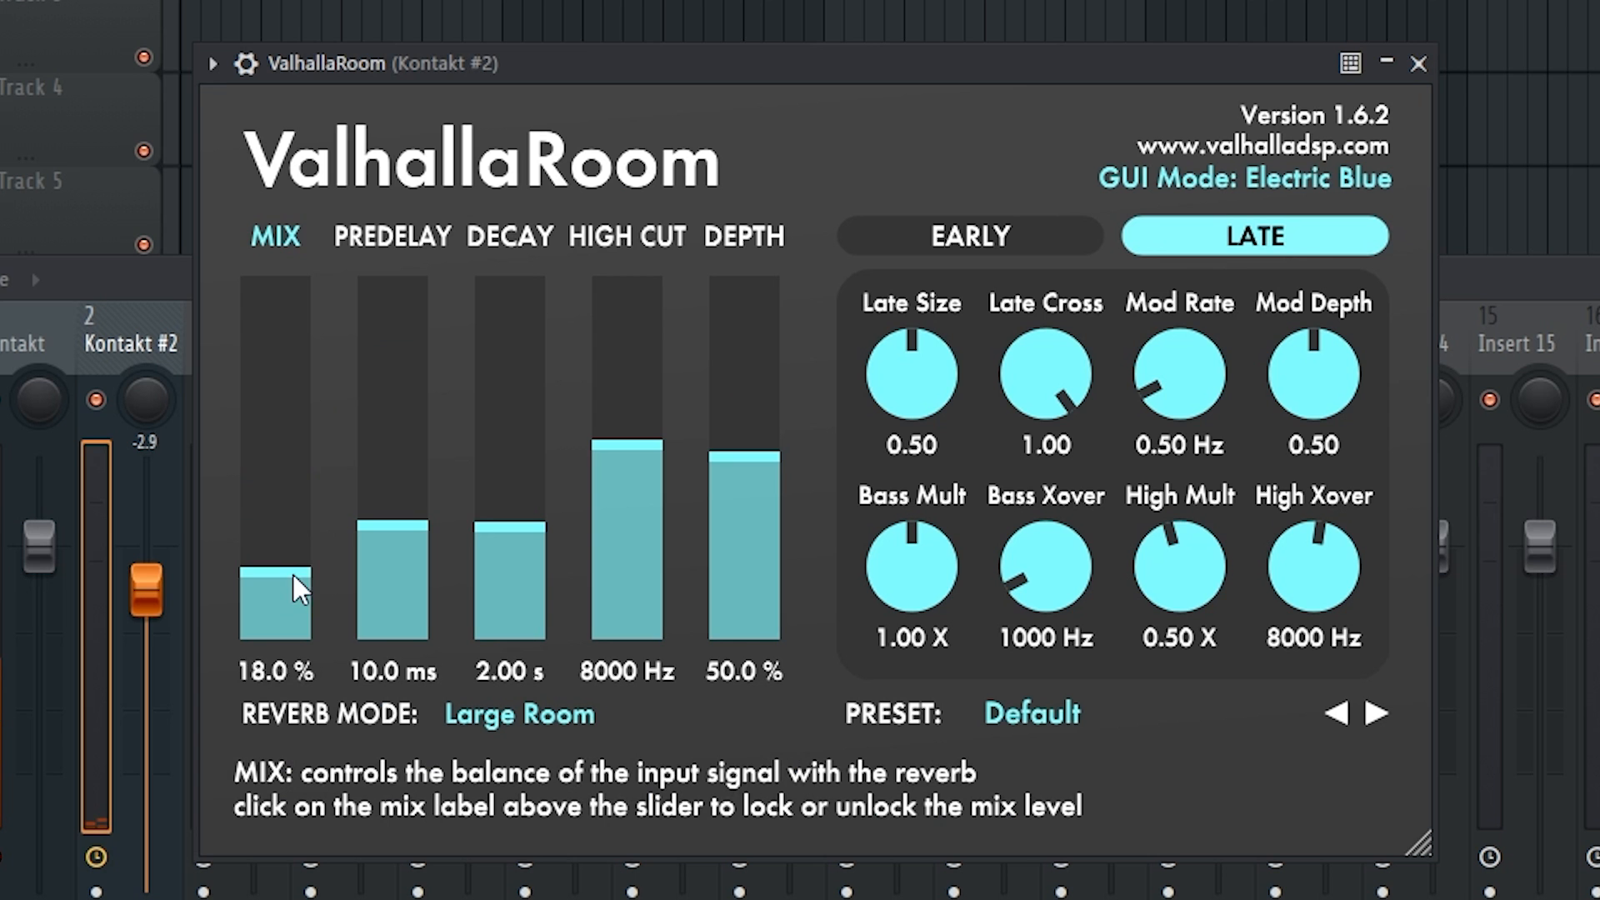
pyautogui.moveTo(293, 575); pyautogui.dragTo(273, 509)
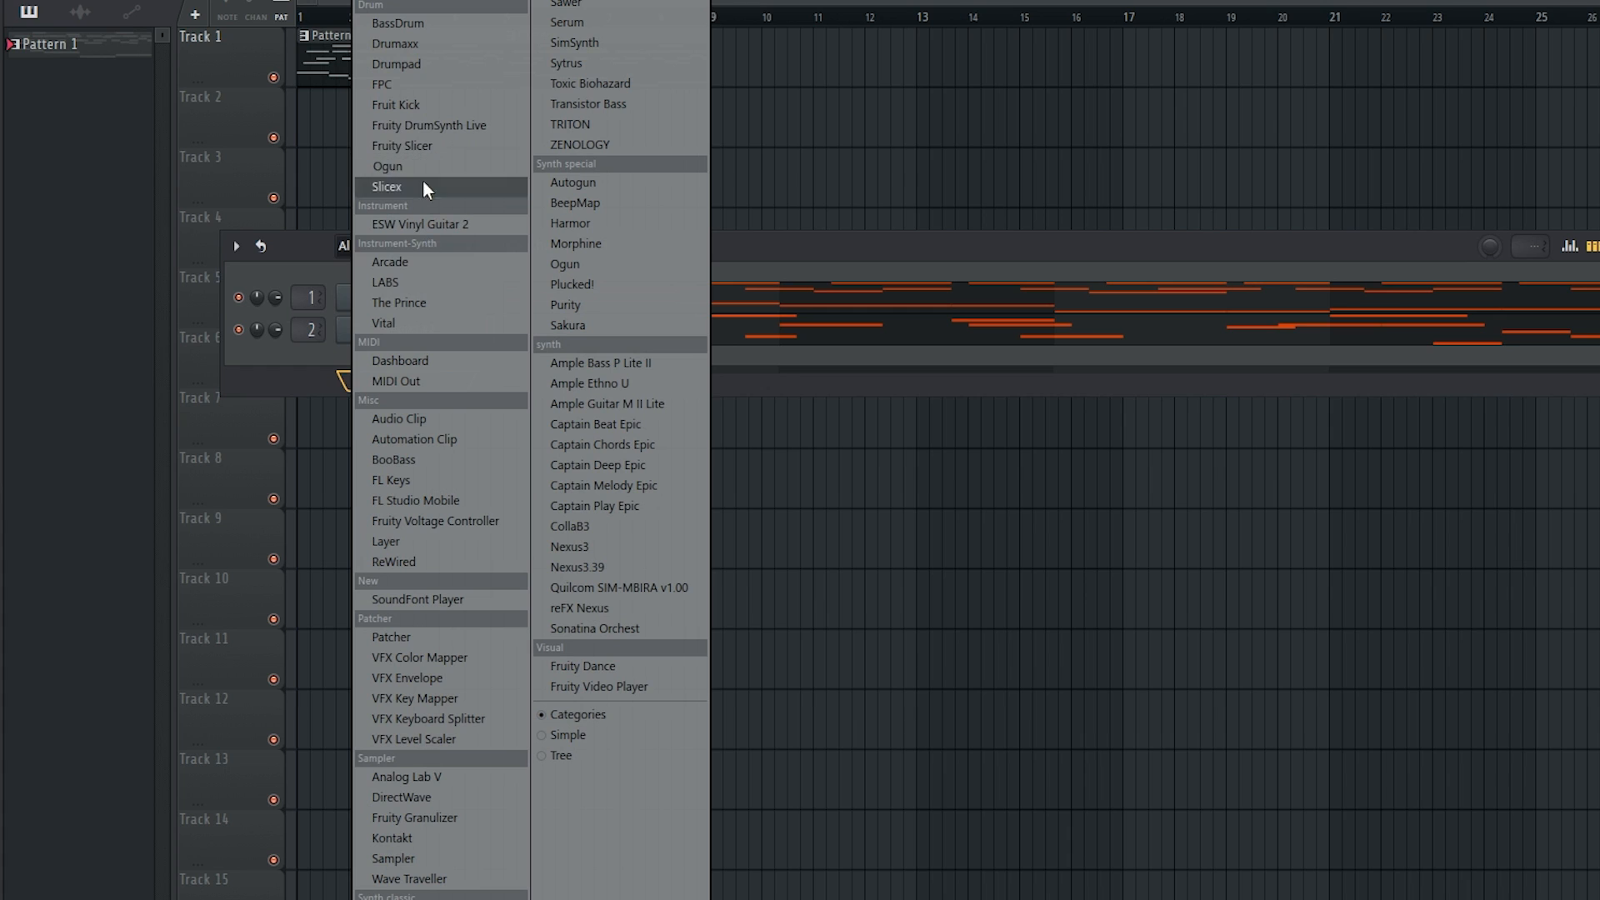
# Add The Prince as a new instrument channel and choose the plucks preset accessible taste
pyautogui.click(404, 305)
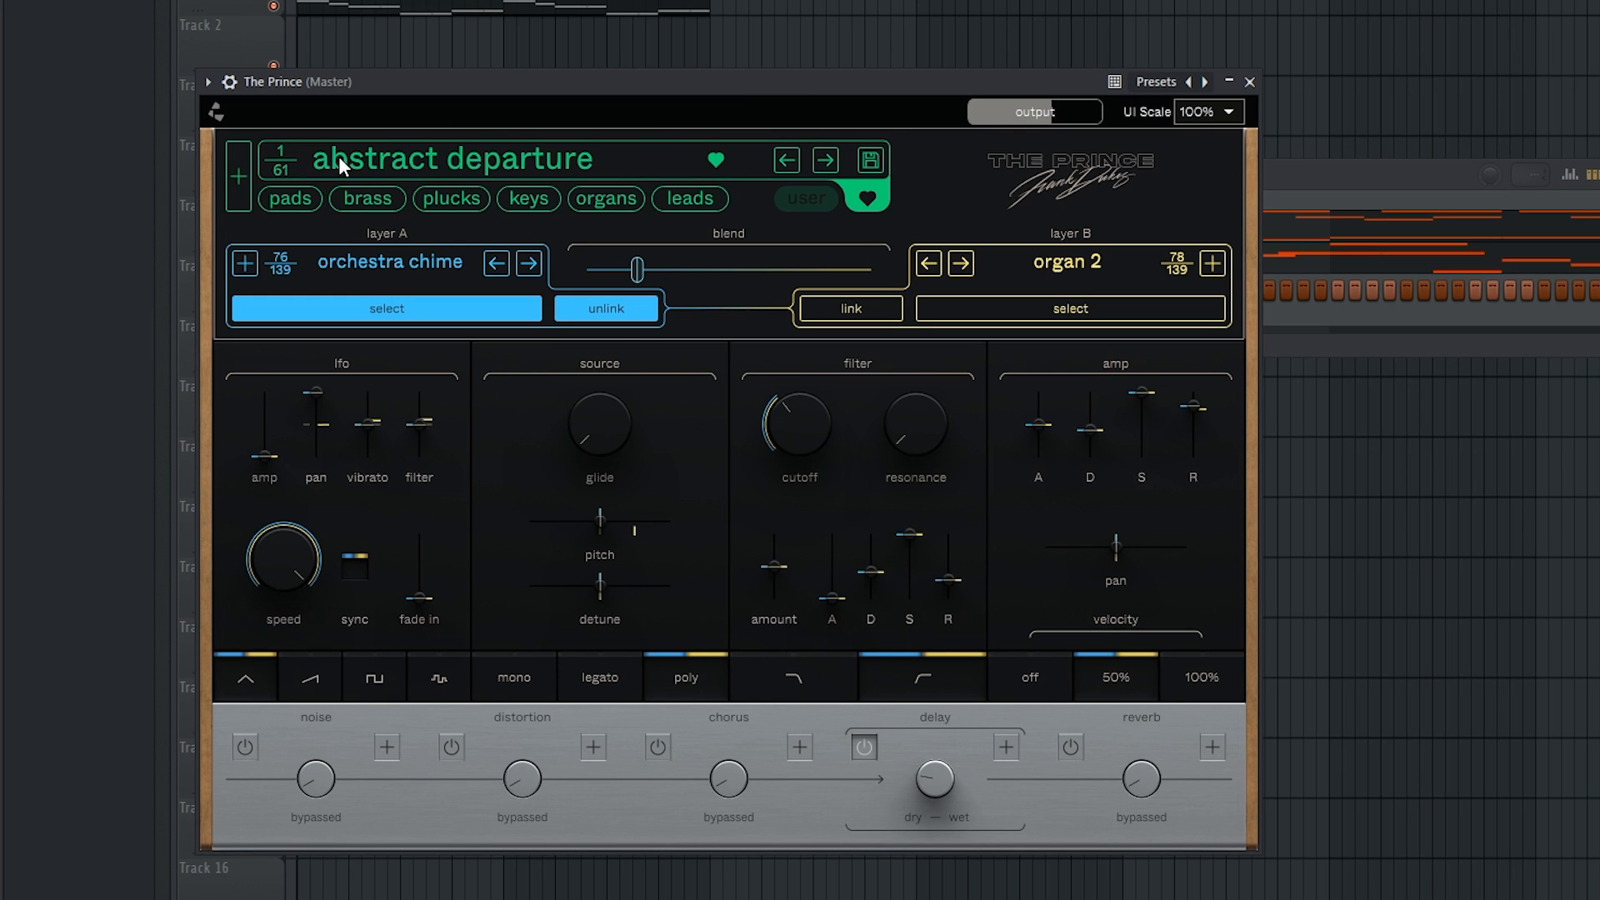
pyautogui.click(432, 203)
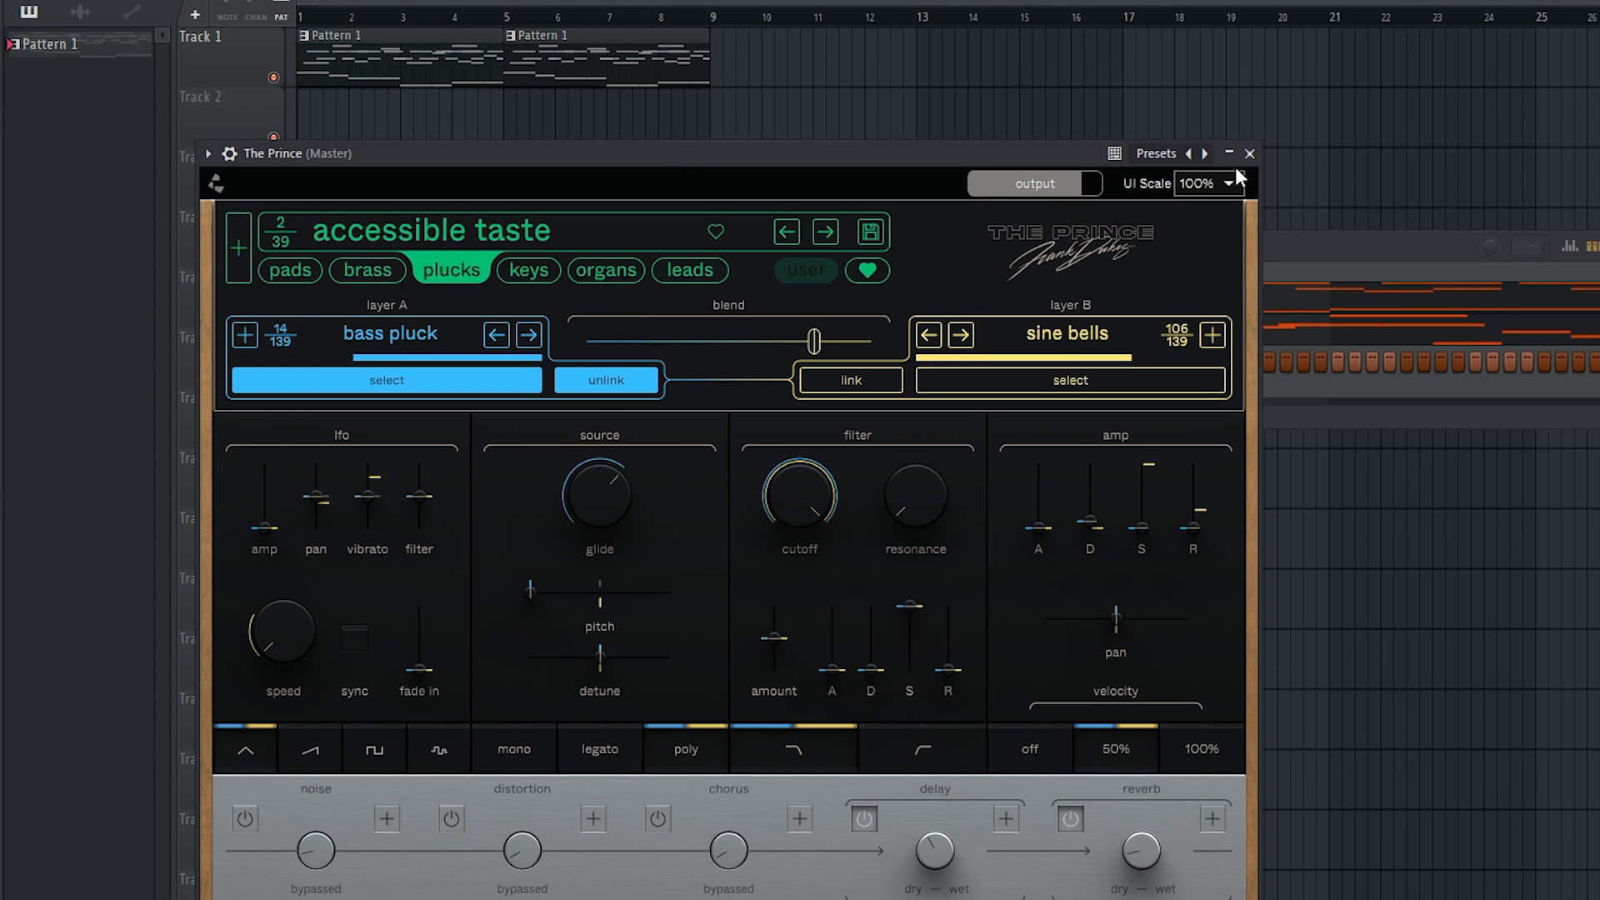
pyautogui.click(1250, 154)
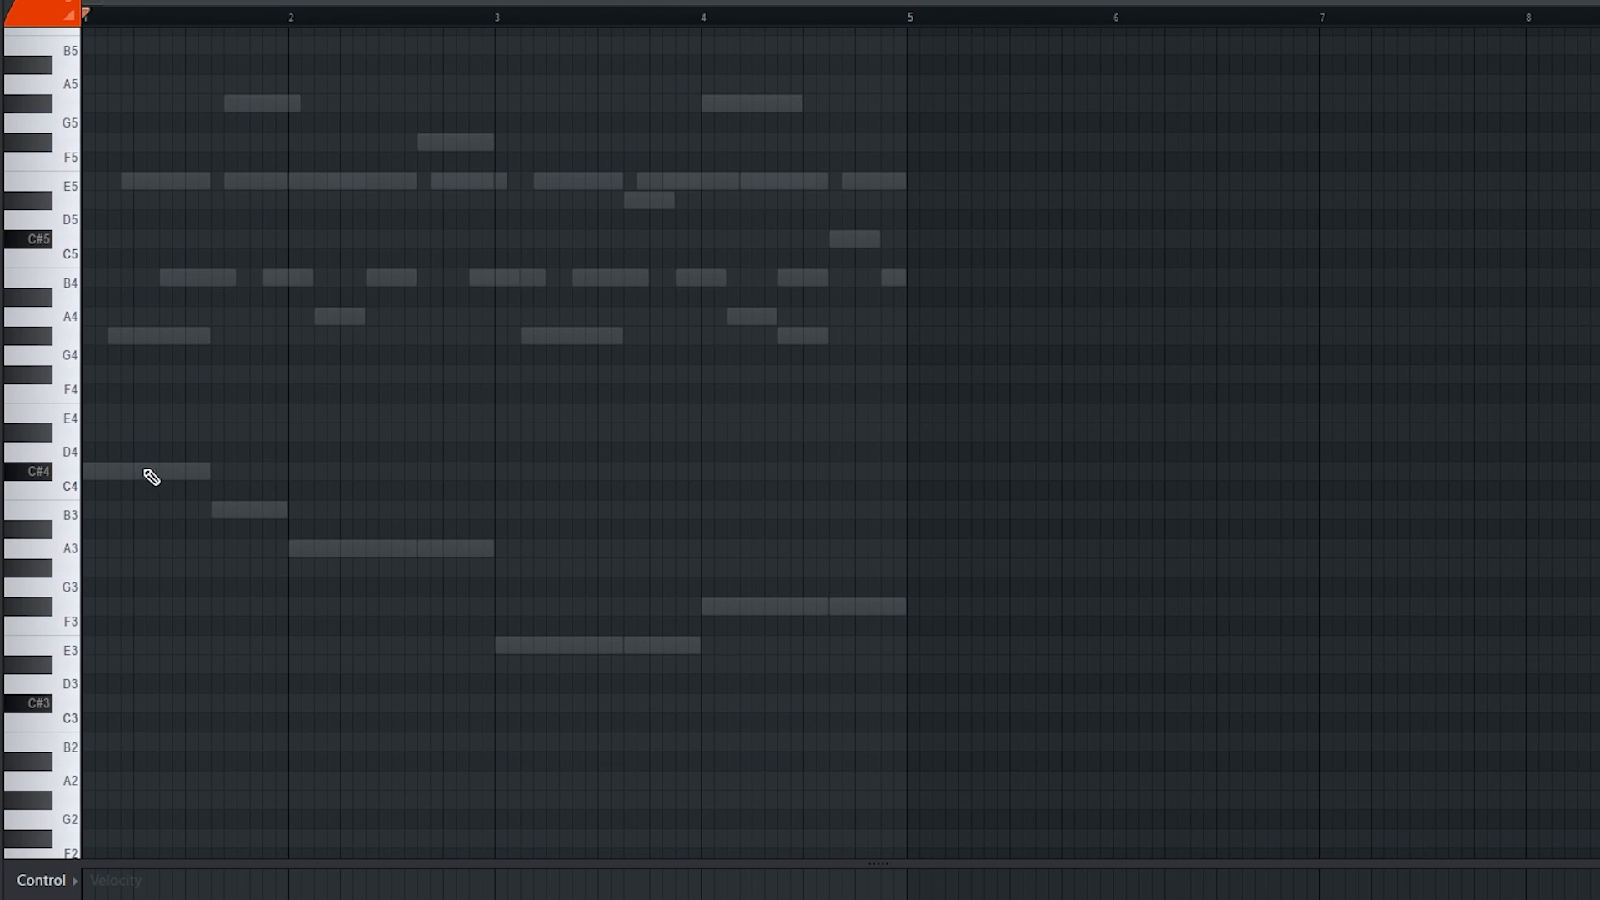
# Draw short pluck chords for The Prince: C#5, E5 and G#5 in bar 1, and A4, E5 and G#5 in bar 2
pyautogui.scroll(5, 142, 475)
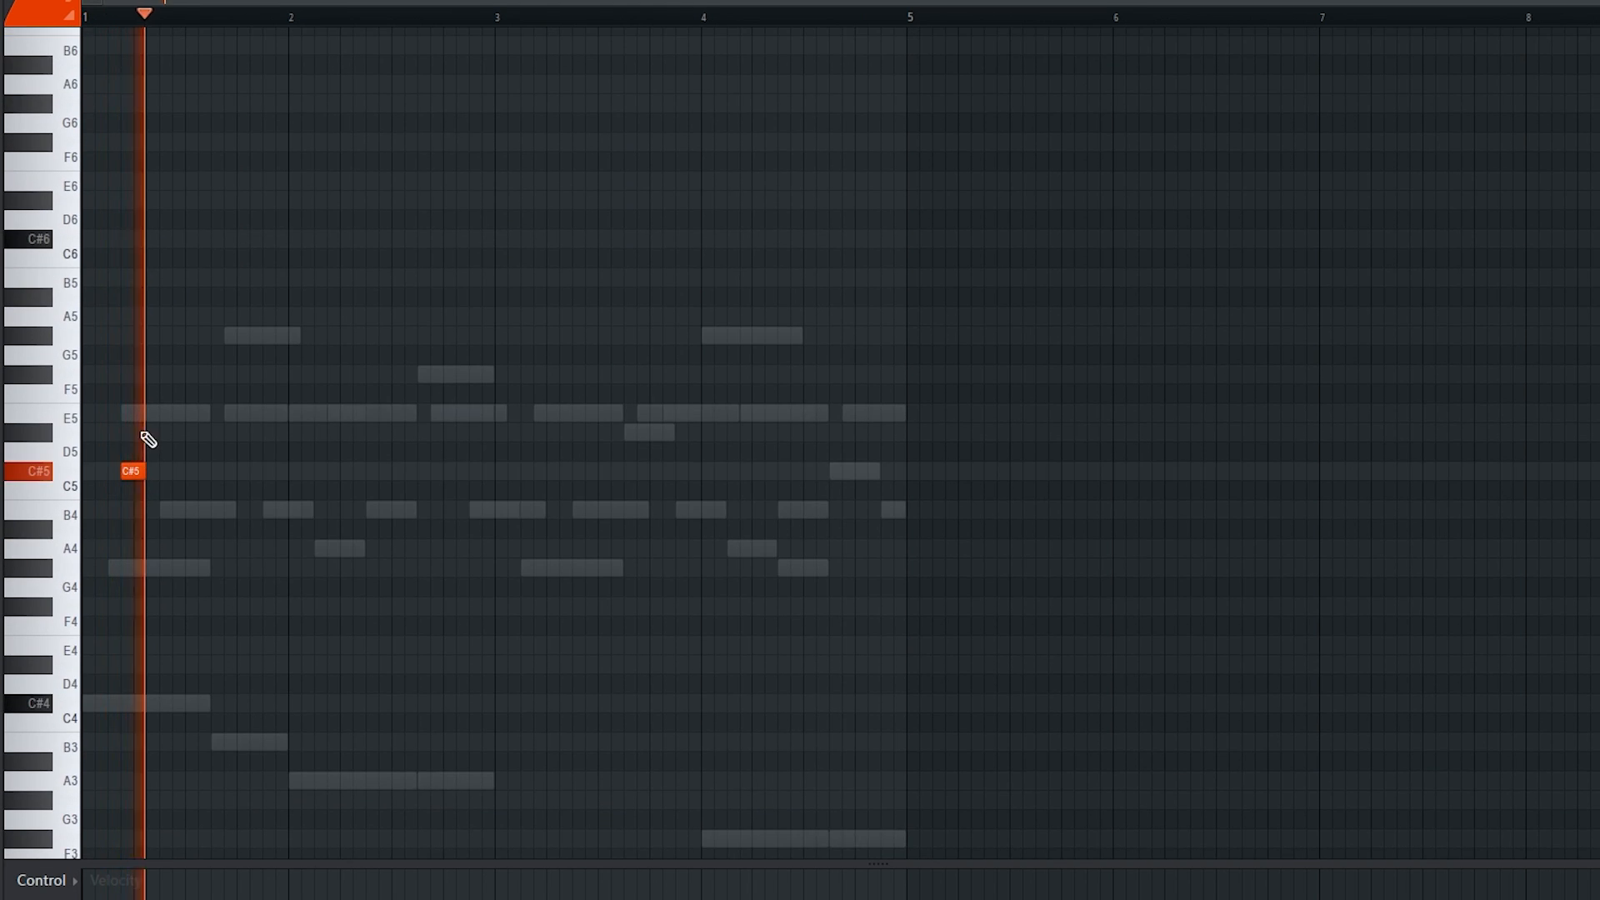
pyautogui.click(143, 413)
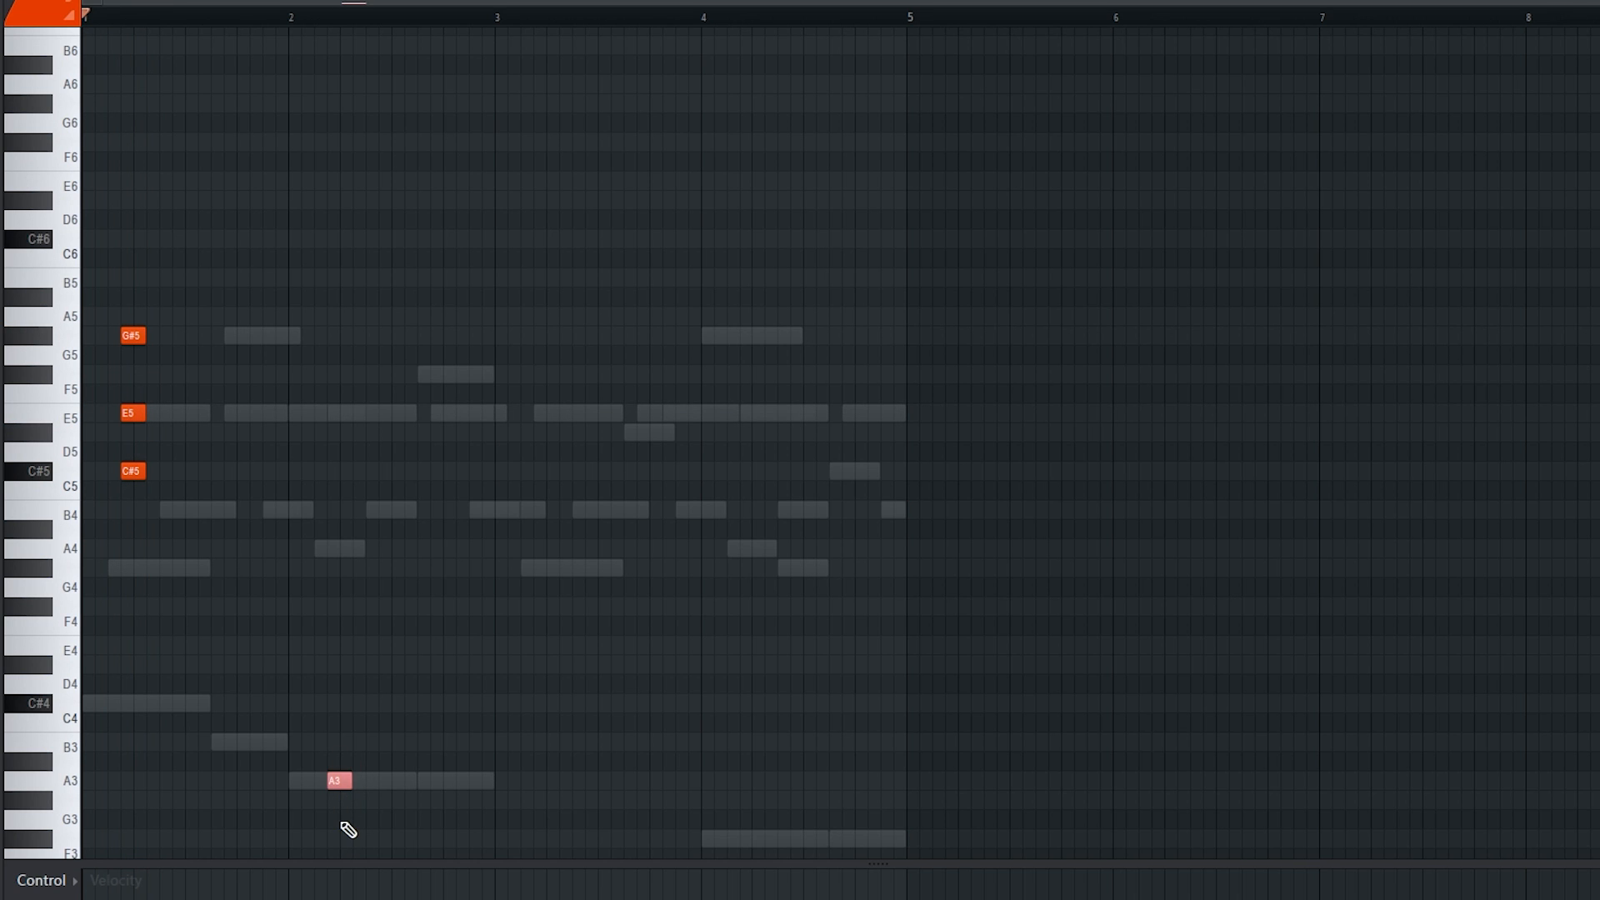
pyautogui.scroll(5, 334, 800)
pyautogui.keyDown('ctrl'); pyautogui.scroll(3, 322, 772); pyautogui.keyUp('ctrl')
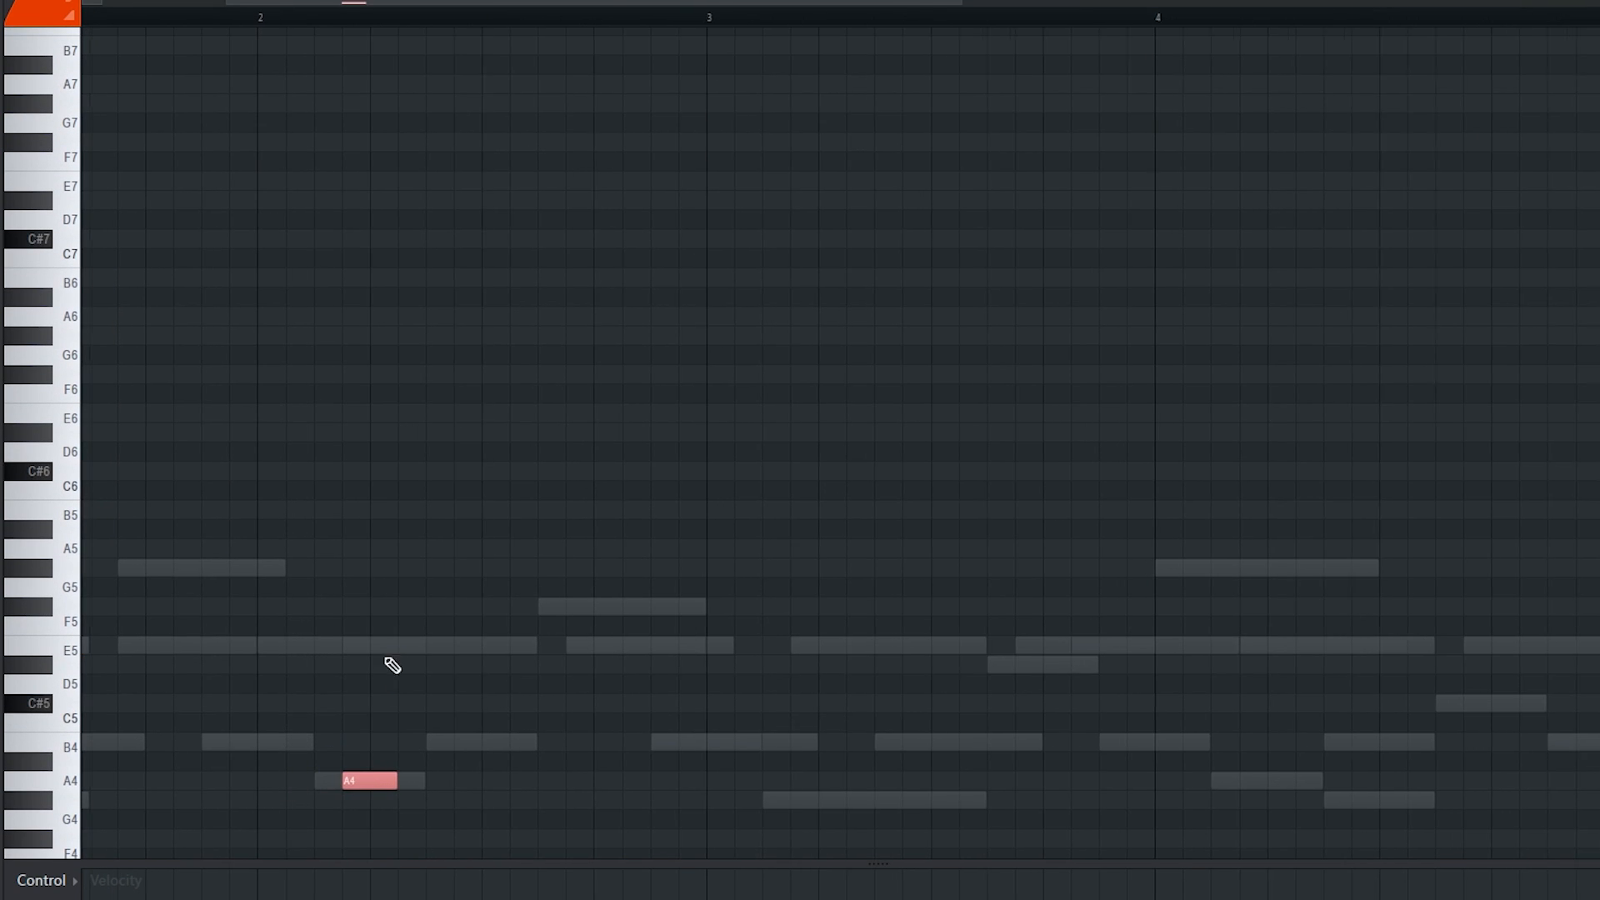
pyautogui.click(349, 647)
pyautogui.click(336, 569)
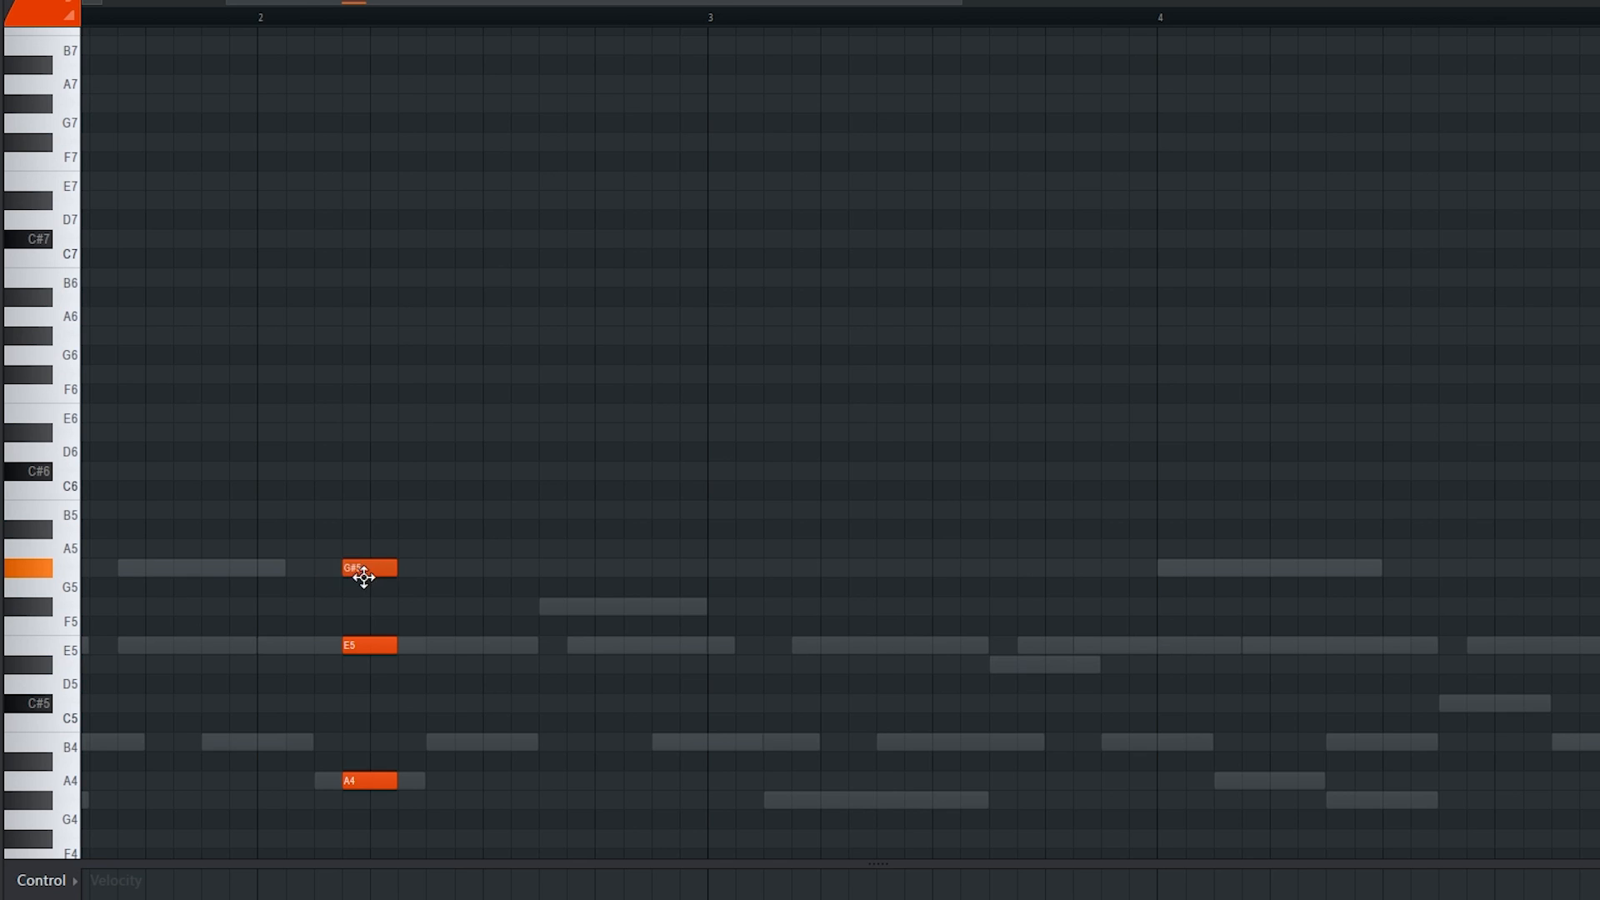
# Draw the bar 3 pluck chord for The Prince from short B4, E5 and G#5 notes
pyautogui.scroll(-7, 500, 509)
pyautogui.keyDown('ctrl'); pyautogui.scroll(-3, 583, 467); pyautogui.keyUp('ctrl')
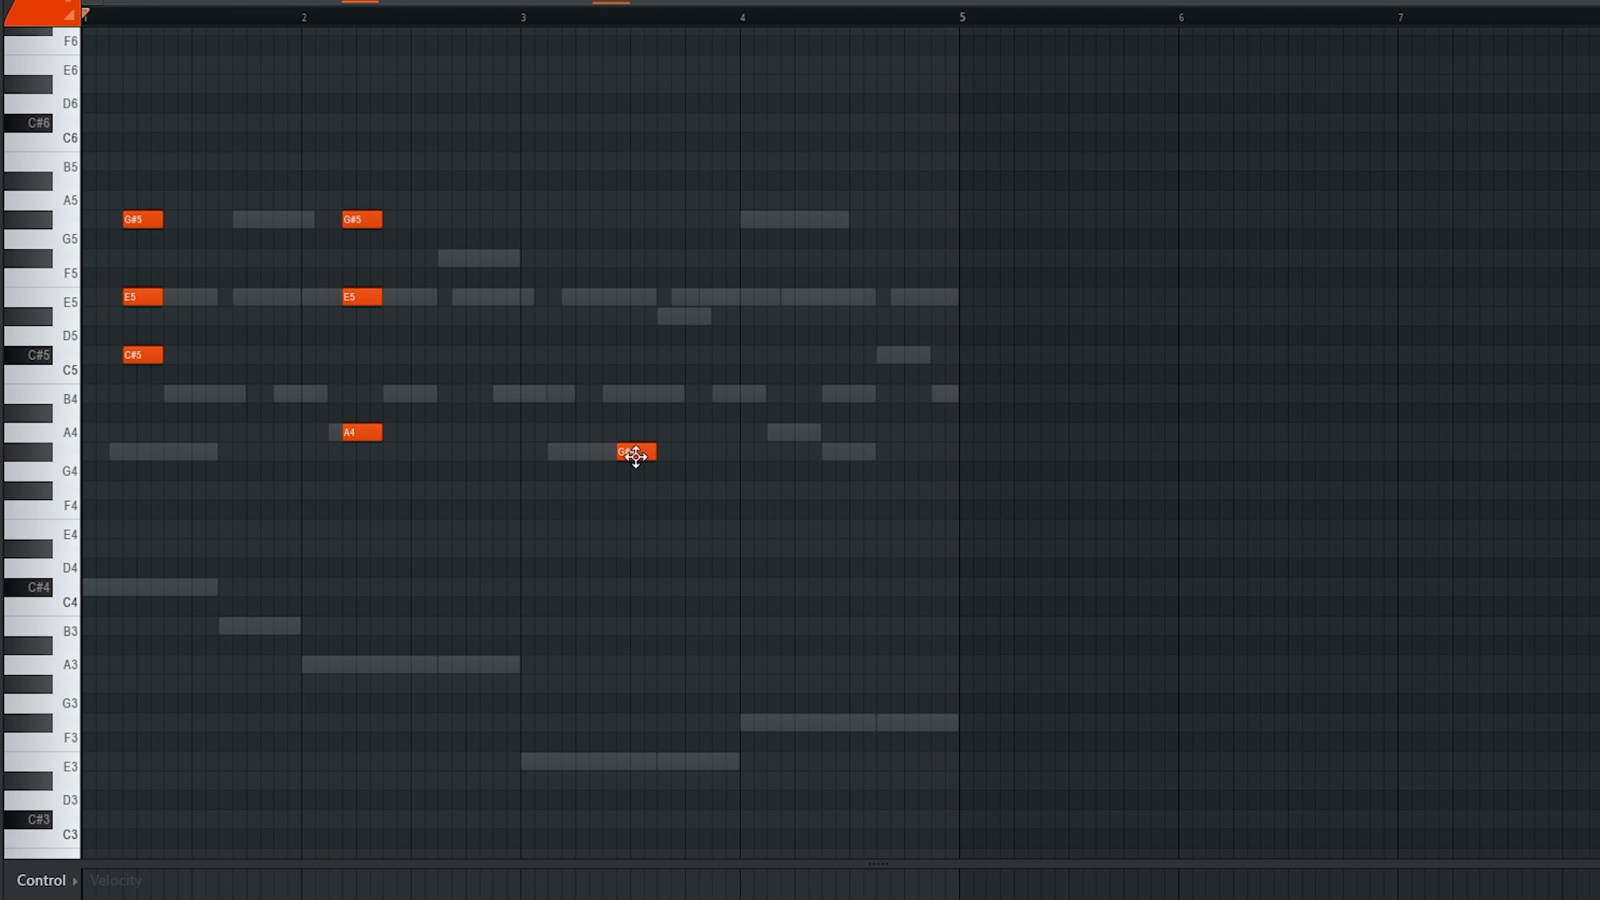
pyautogui.moveTo(635, 456); pyautogui.dragTo(636, 392)
pyautogui.scroll(4, 643, 476)
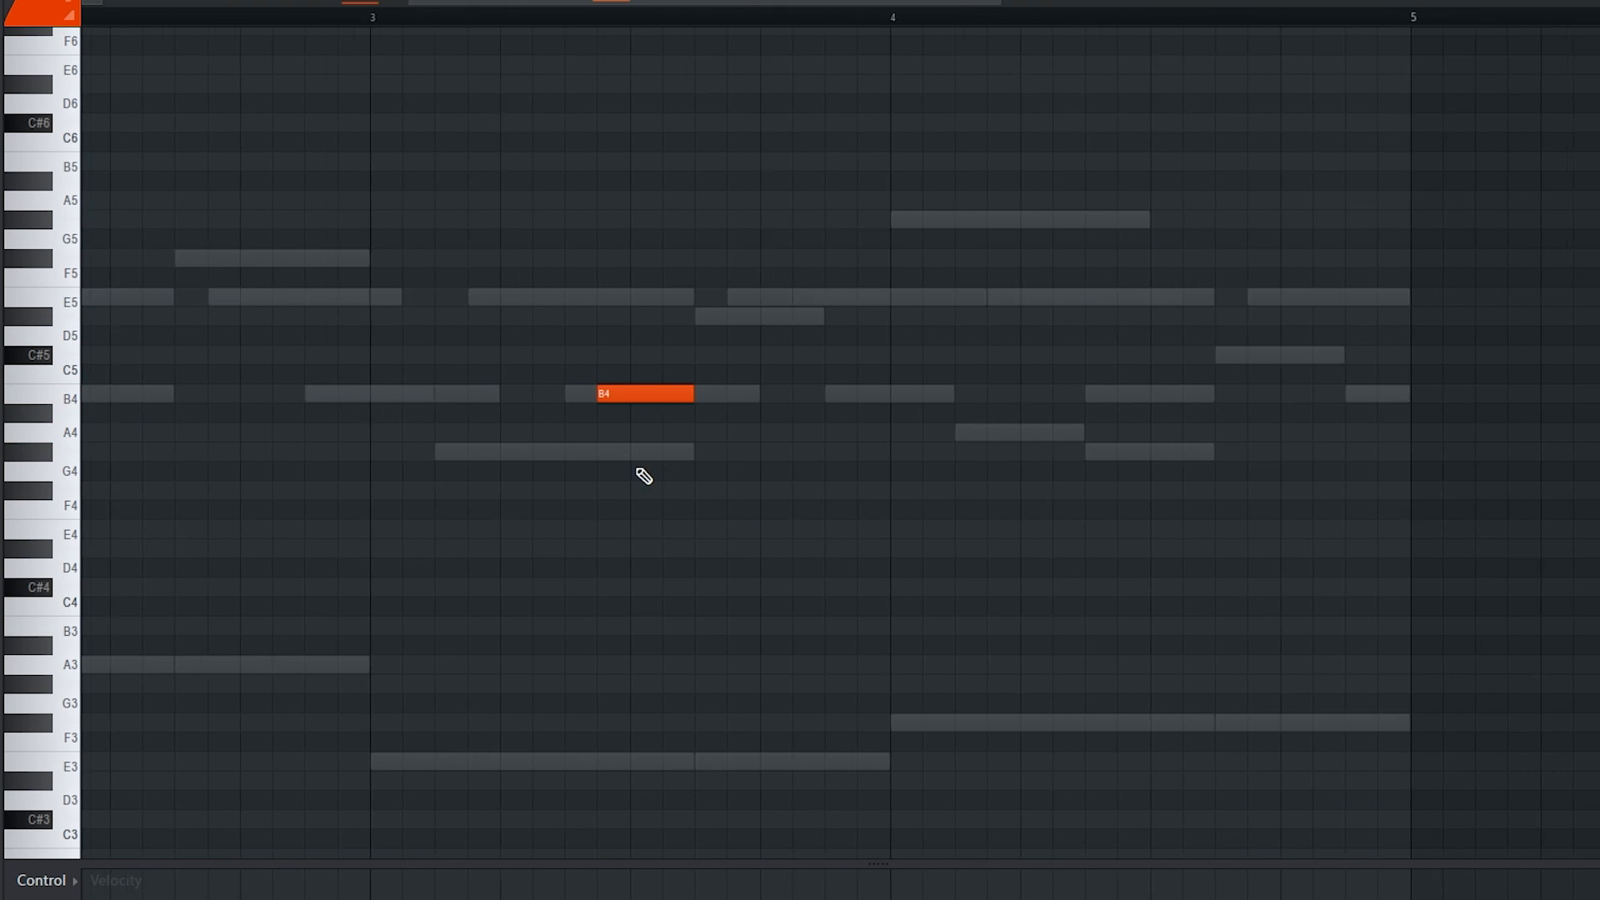
pyautogui.scroll(2, 644, 475)
pyautogui.click(590, 296)
pyautogui.click(592, 199)
pyautogui.moveTo(623, 214); pyautogui.dragTo(623, 220)
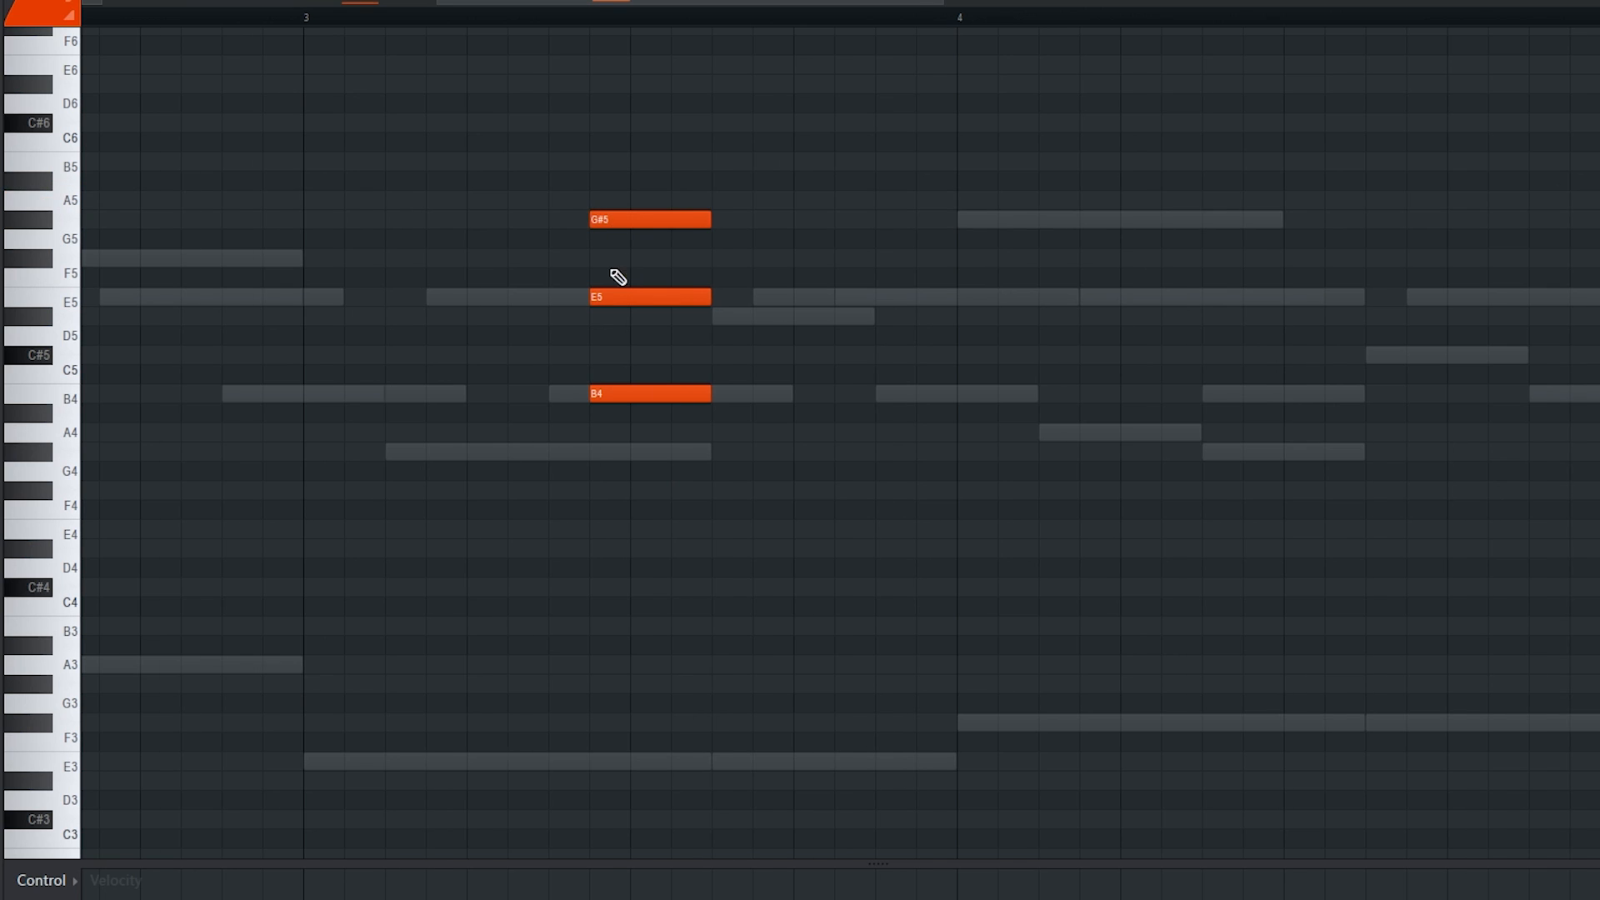
# Draw the bar 4 pluck chord from short F#4, E5 and G#5 notes
pyautogui.keyDown('ctrl'); pyautogui.scroll(-3, 709, 367); pyautogui.keyUp('ctrl')
pyautogui.scroll(-1, 778, 428)
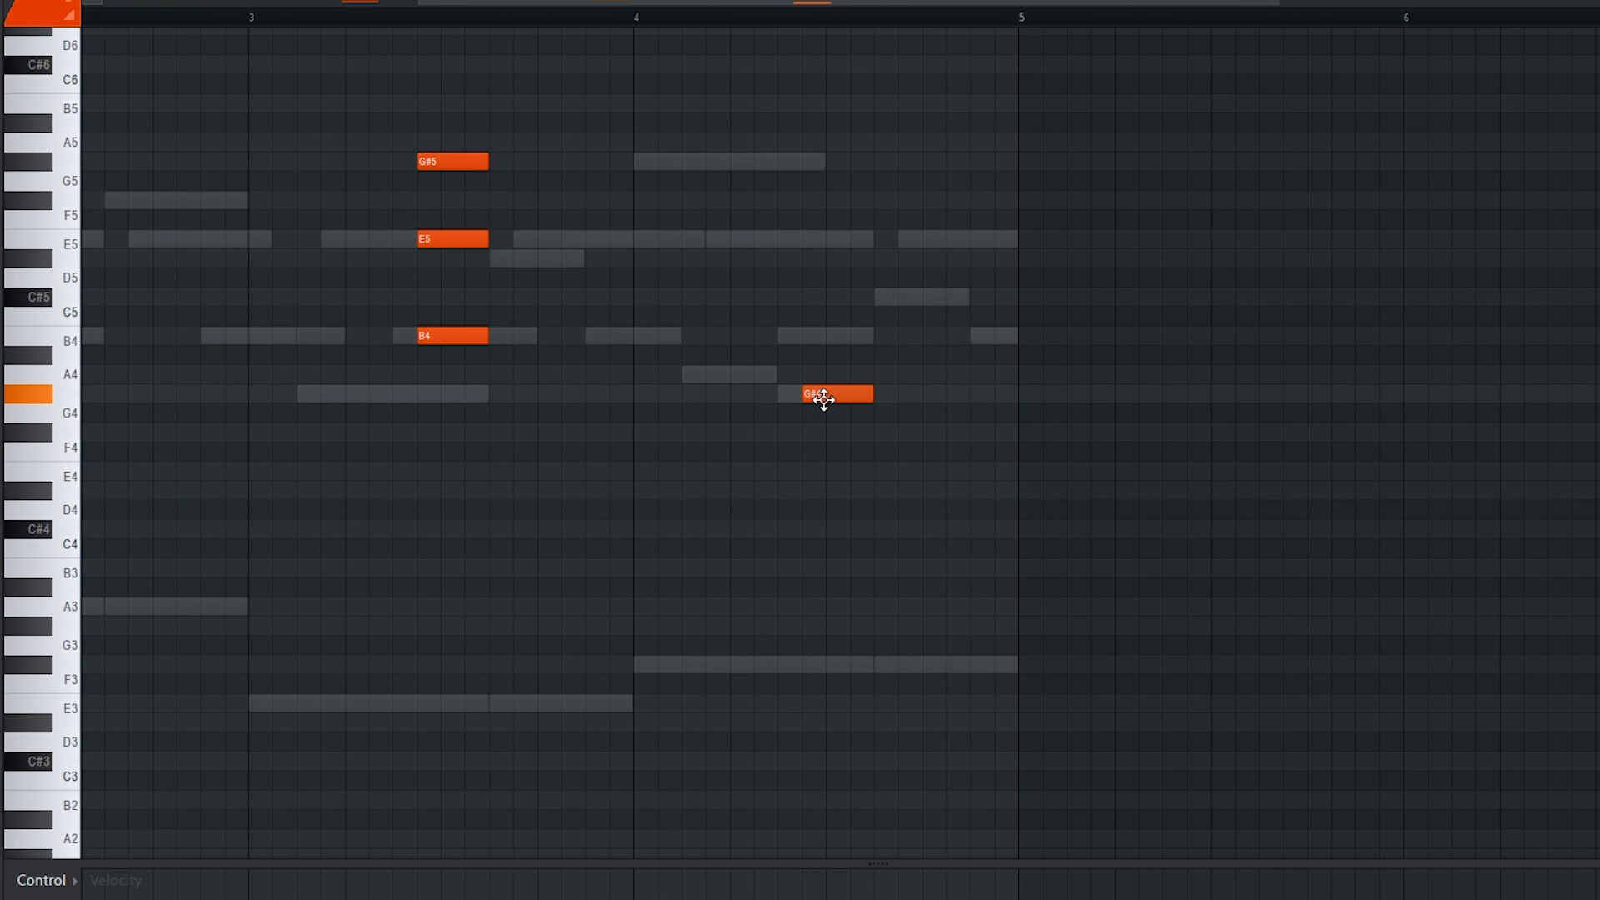
pyautogui.moveTo(823, 400); pyautogui.dragTo(821, 662)
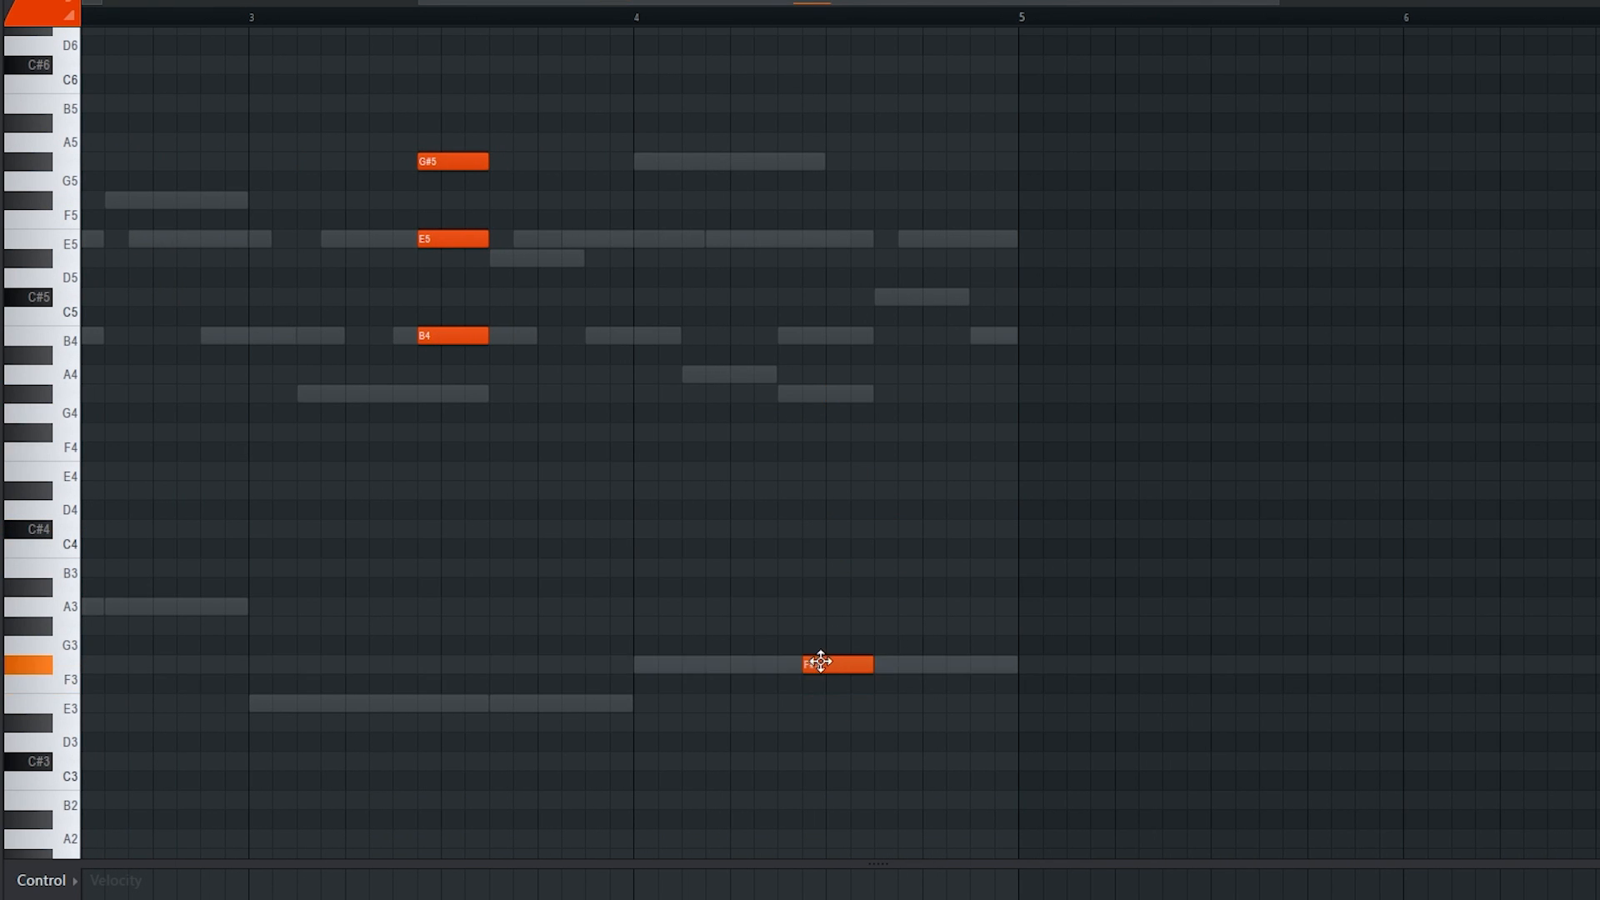
pyautogui.hotkey('ctrl', 'Up')
pyautogui.scroll(4, 786, 585)
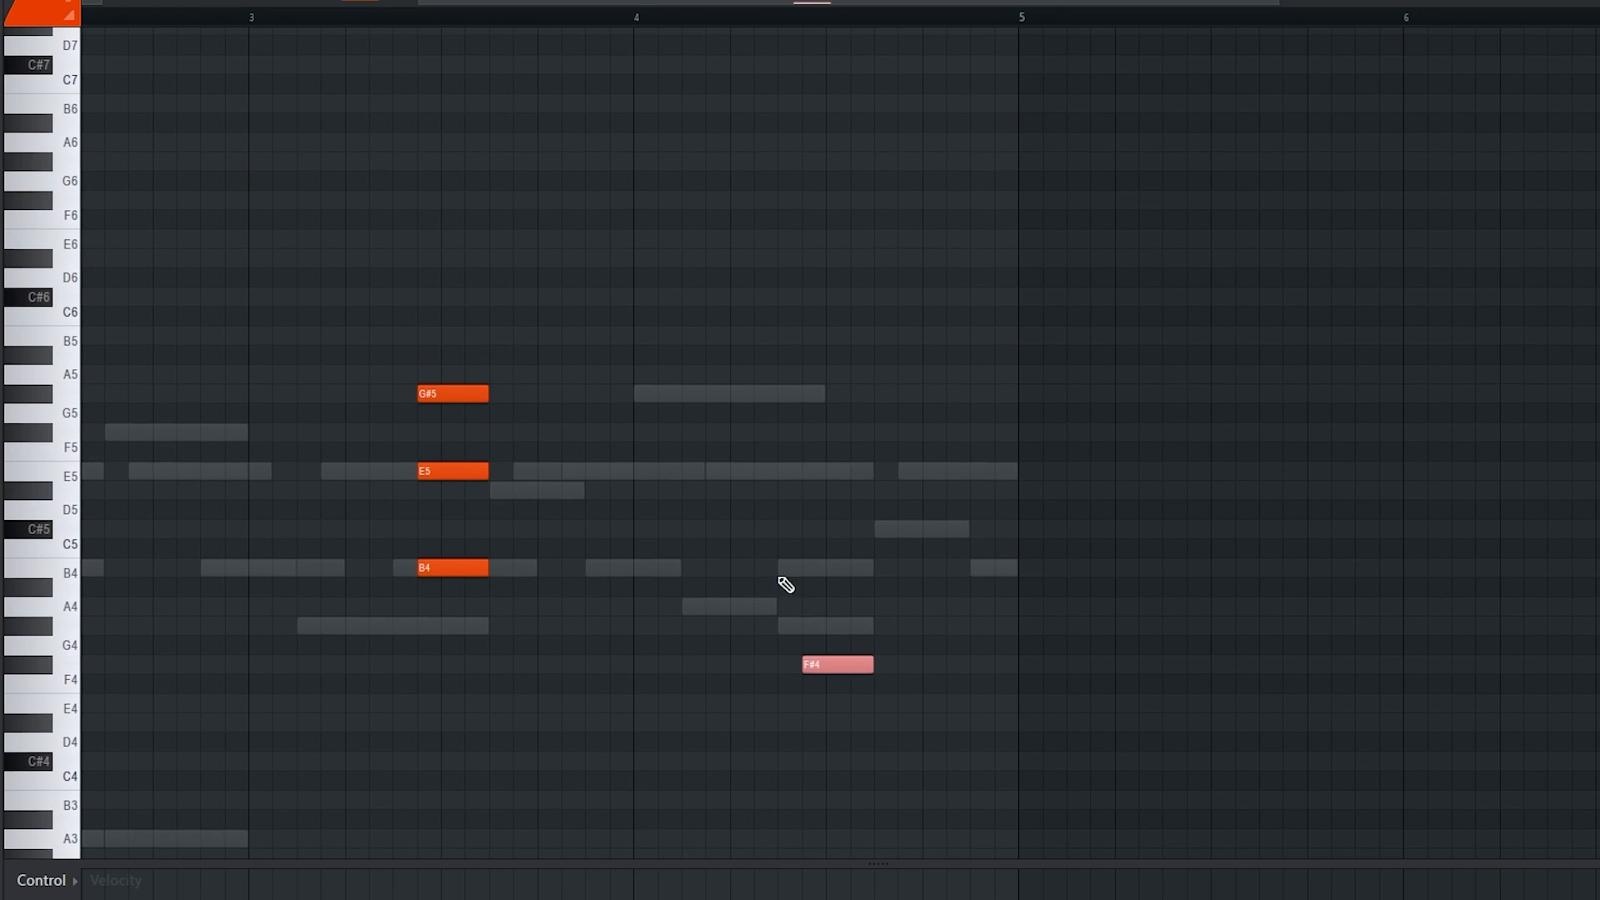
pyautogui.click(798, 473)
# Play back the pluck chords, randomize their note levels and bring up the channel rack
pyautogui.press('space')
pyautogui.scroll(-3, 861, 471)
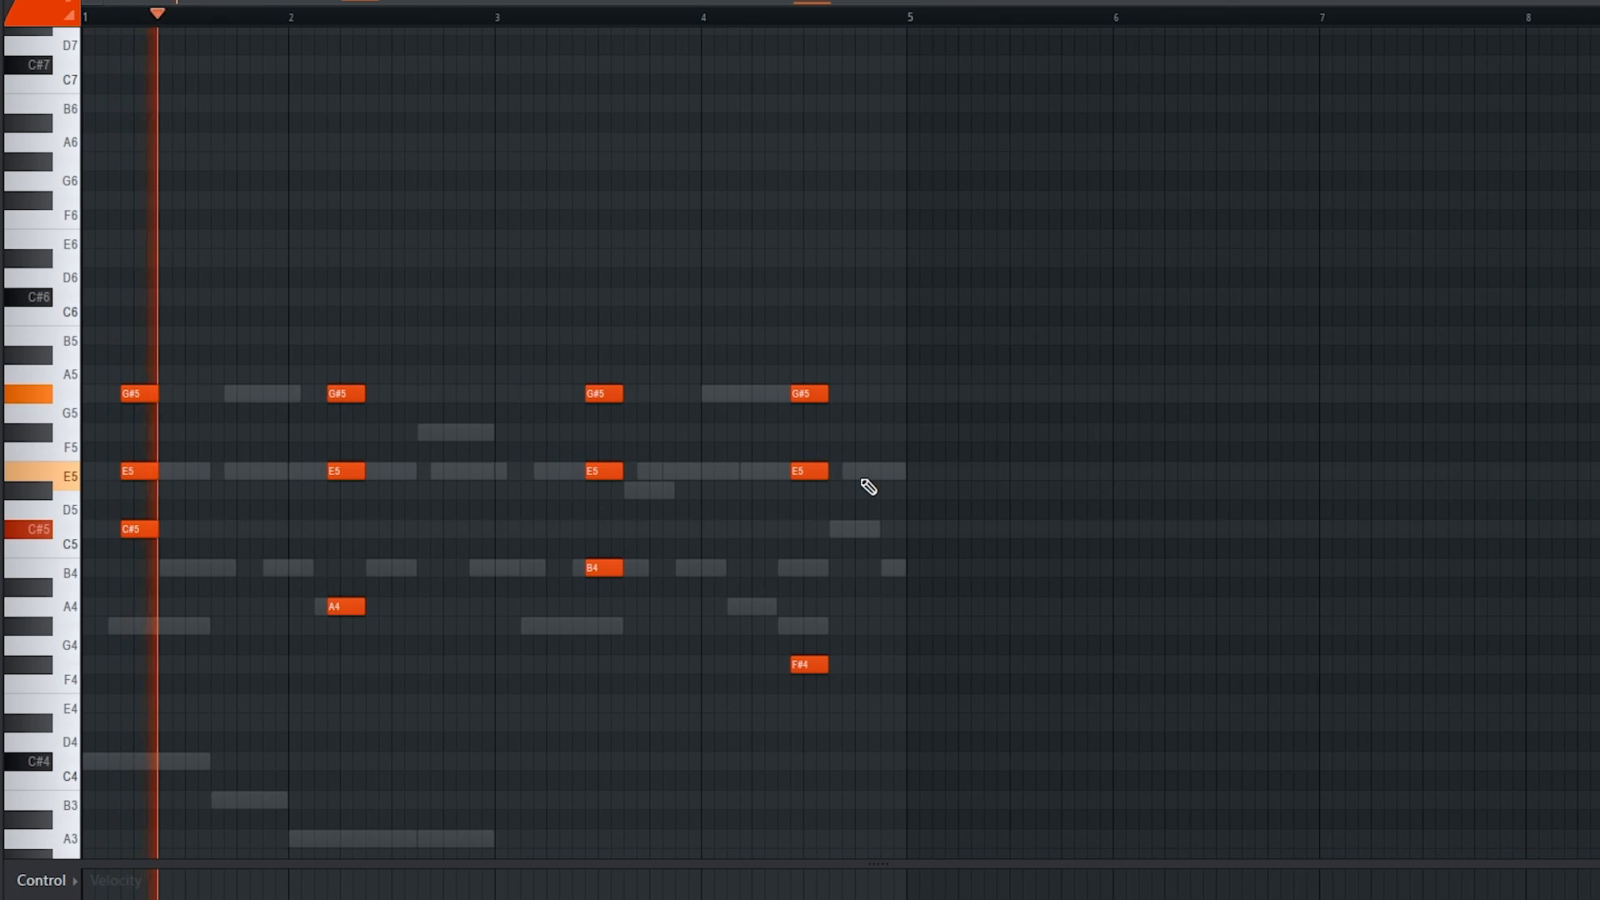
pyautogui.scroll(-5, 867, 491)
pyautogui.scroll(5, 877, 568)
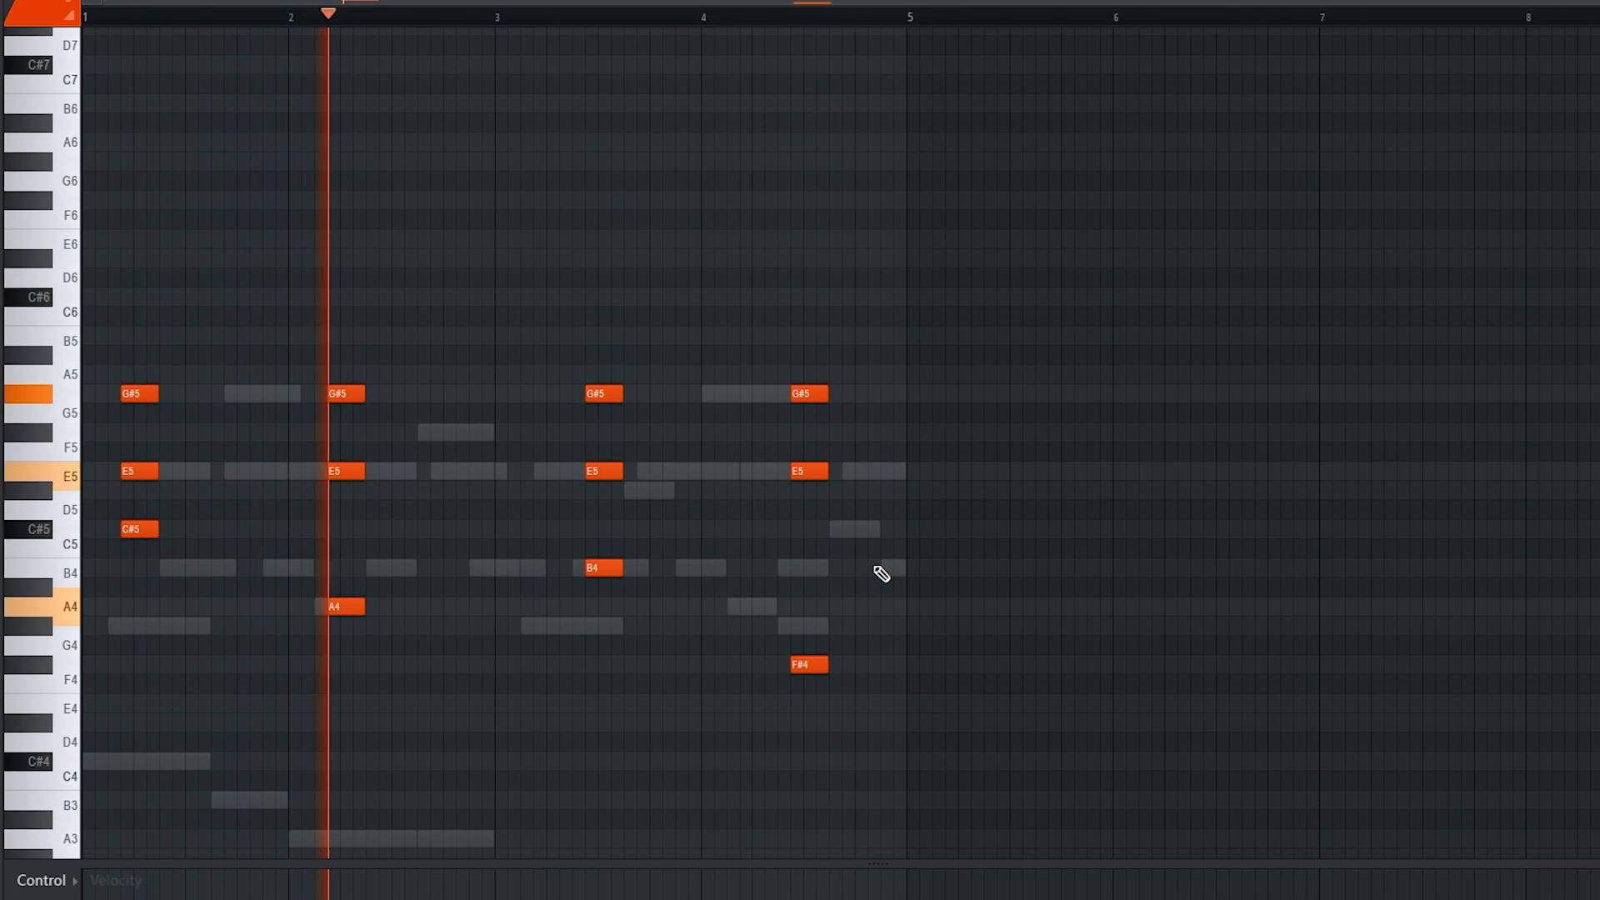
pyautogui.press('space')
pyautogui.hotkey('alt', 'r')
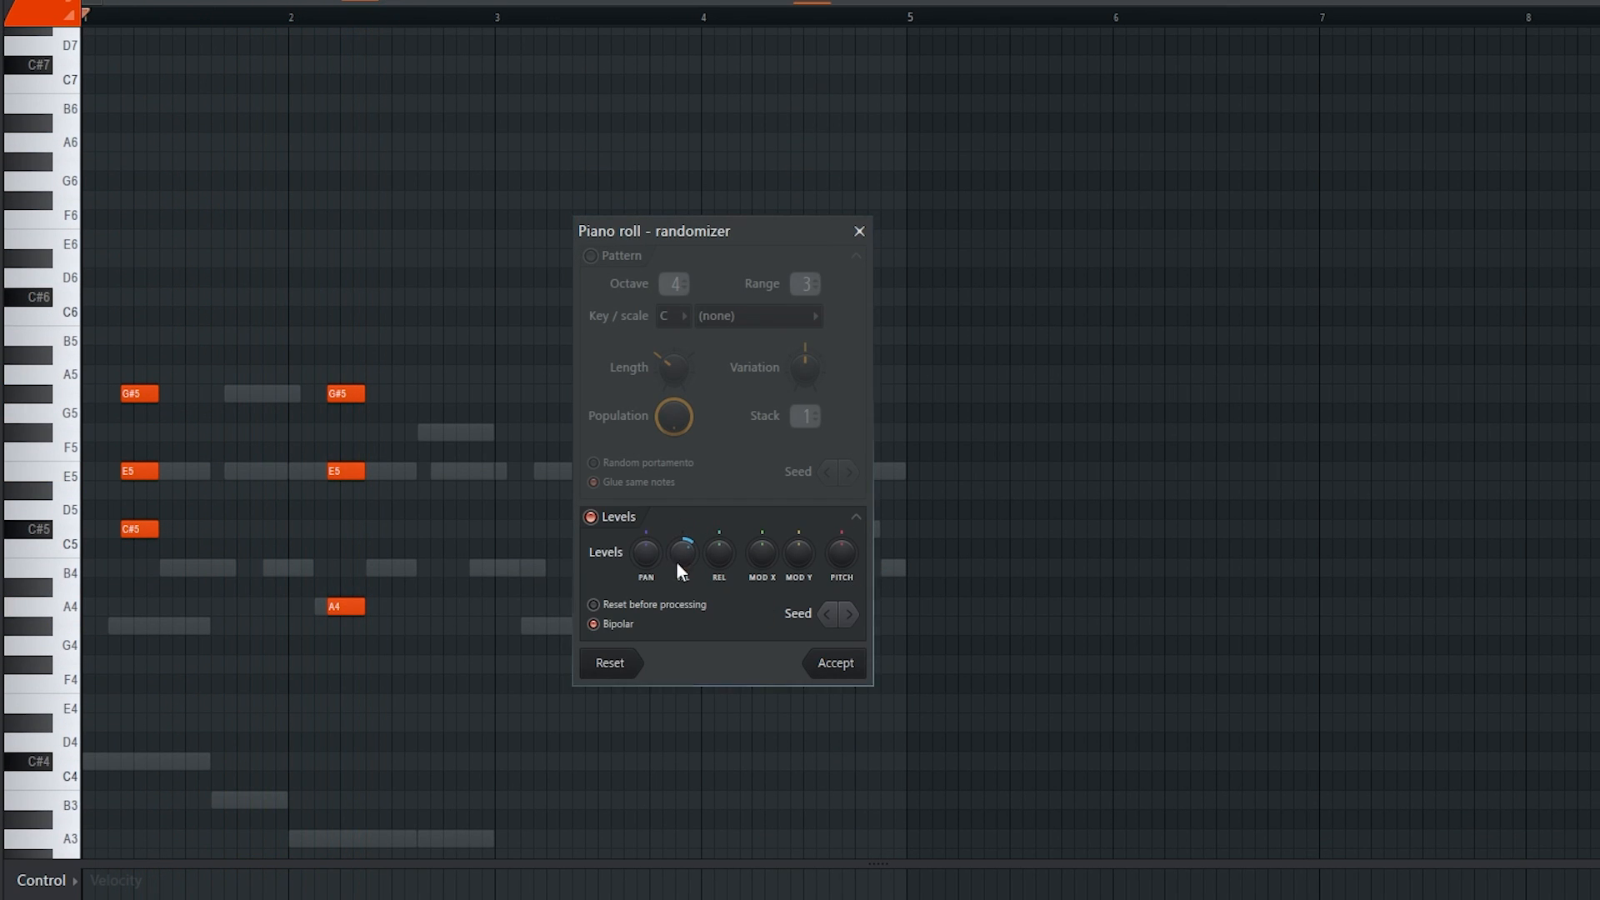
pyautogui.click(836, 673)
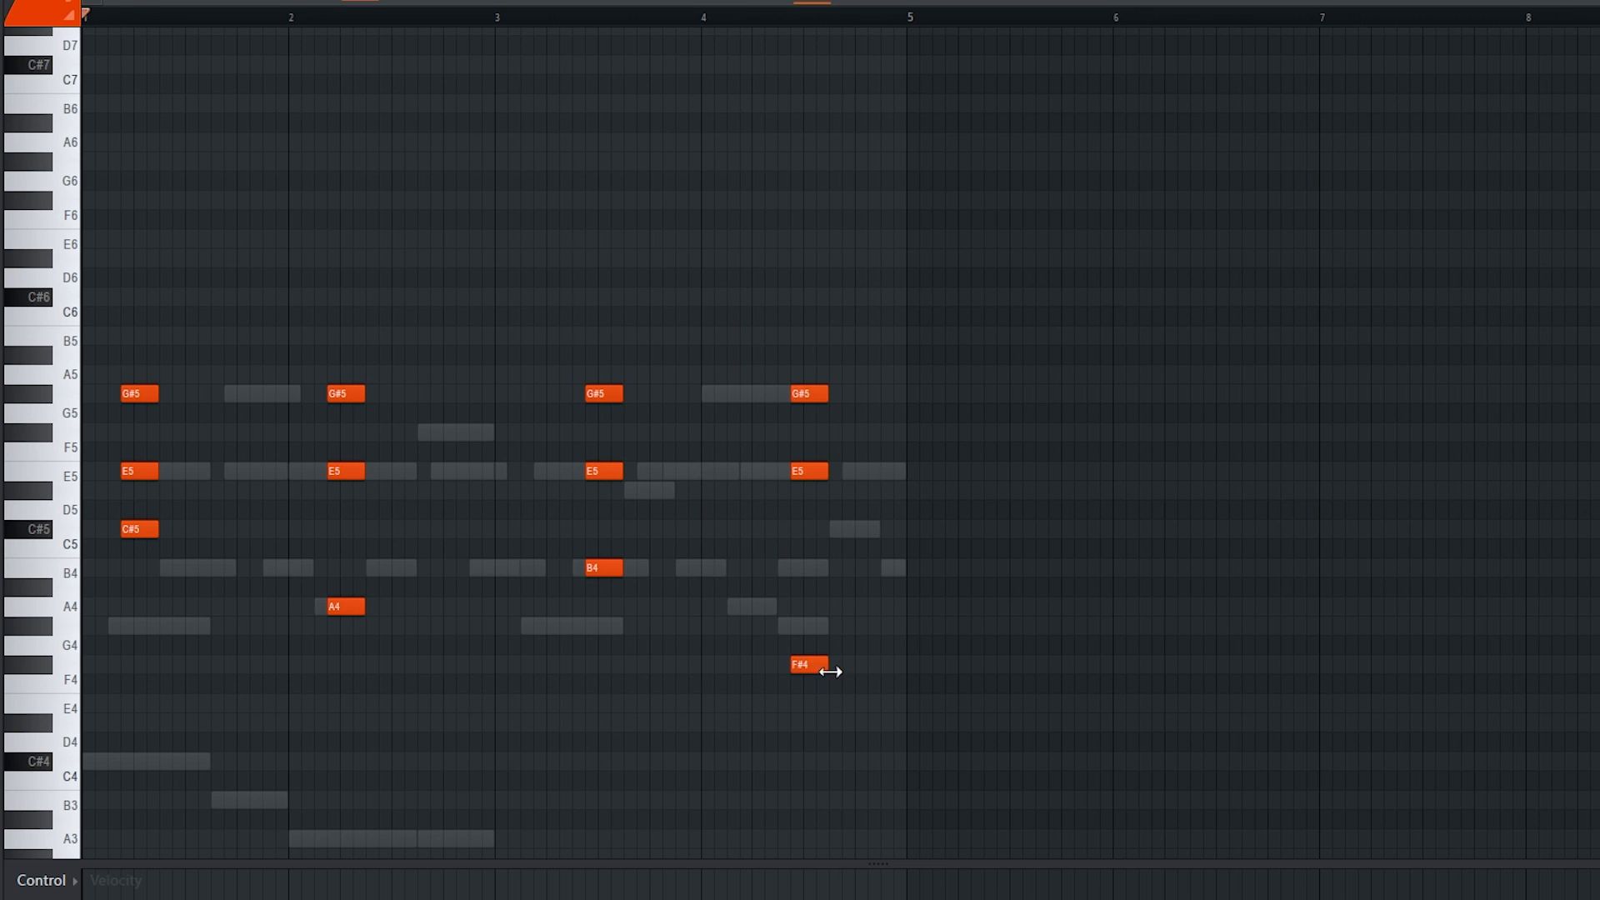
pyautogui.press('space')
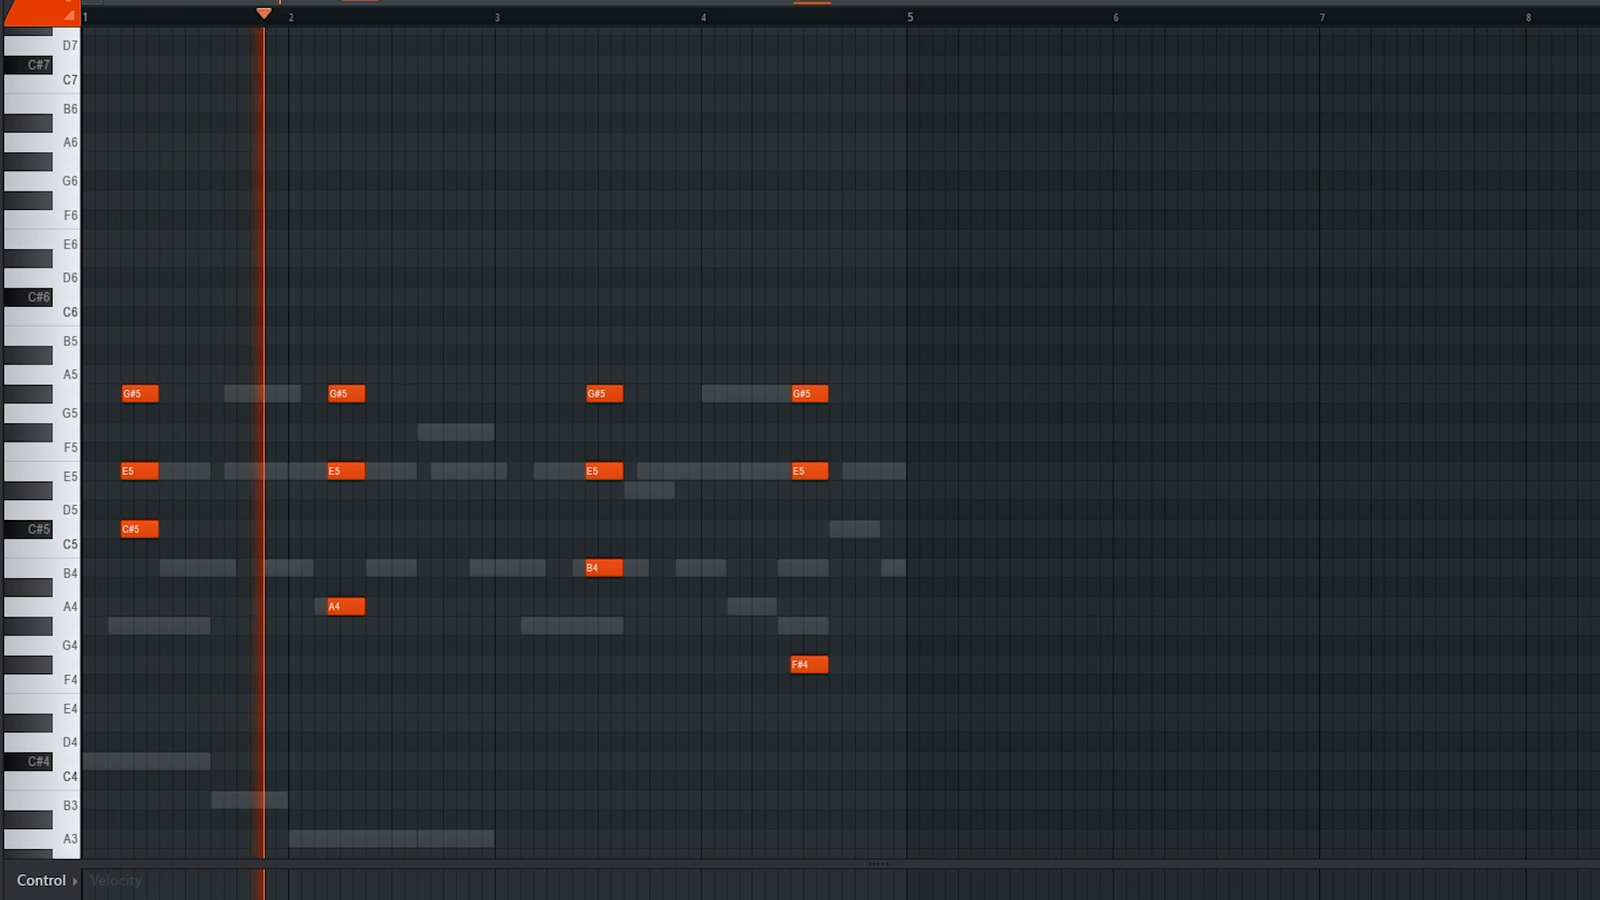
pyautogui.press('F6')
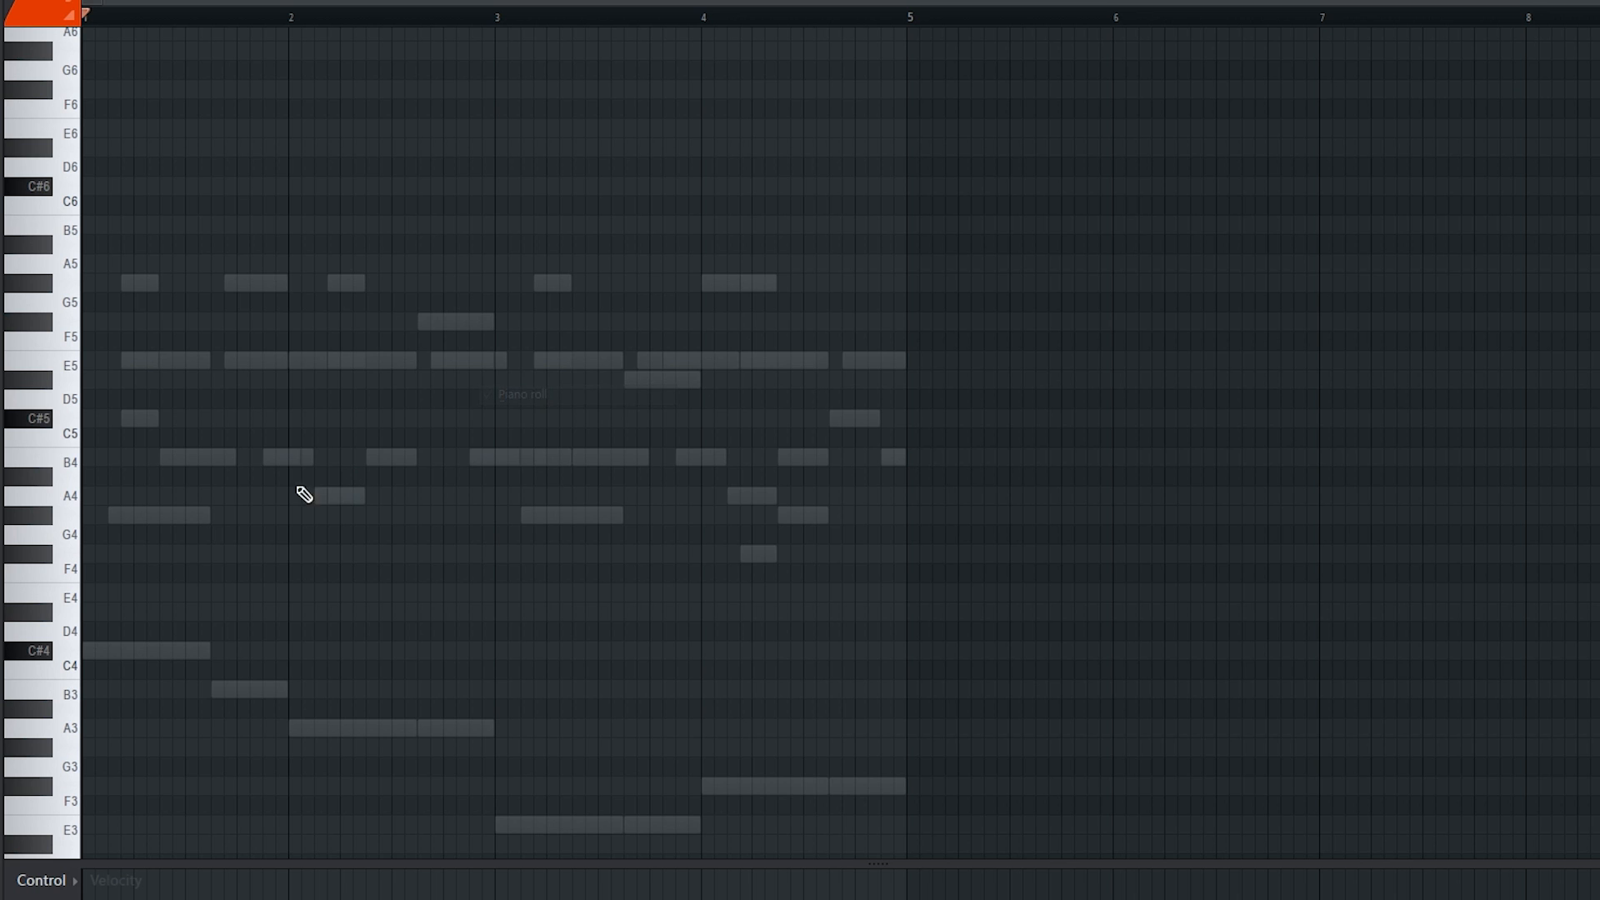
pyautogui.scroll(-4, 241, 493)
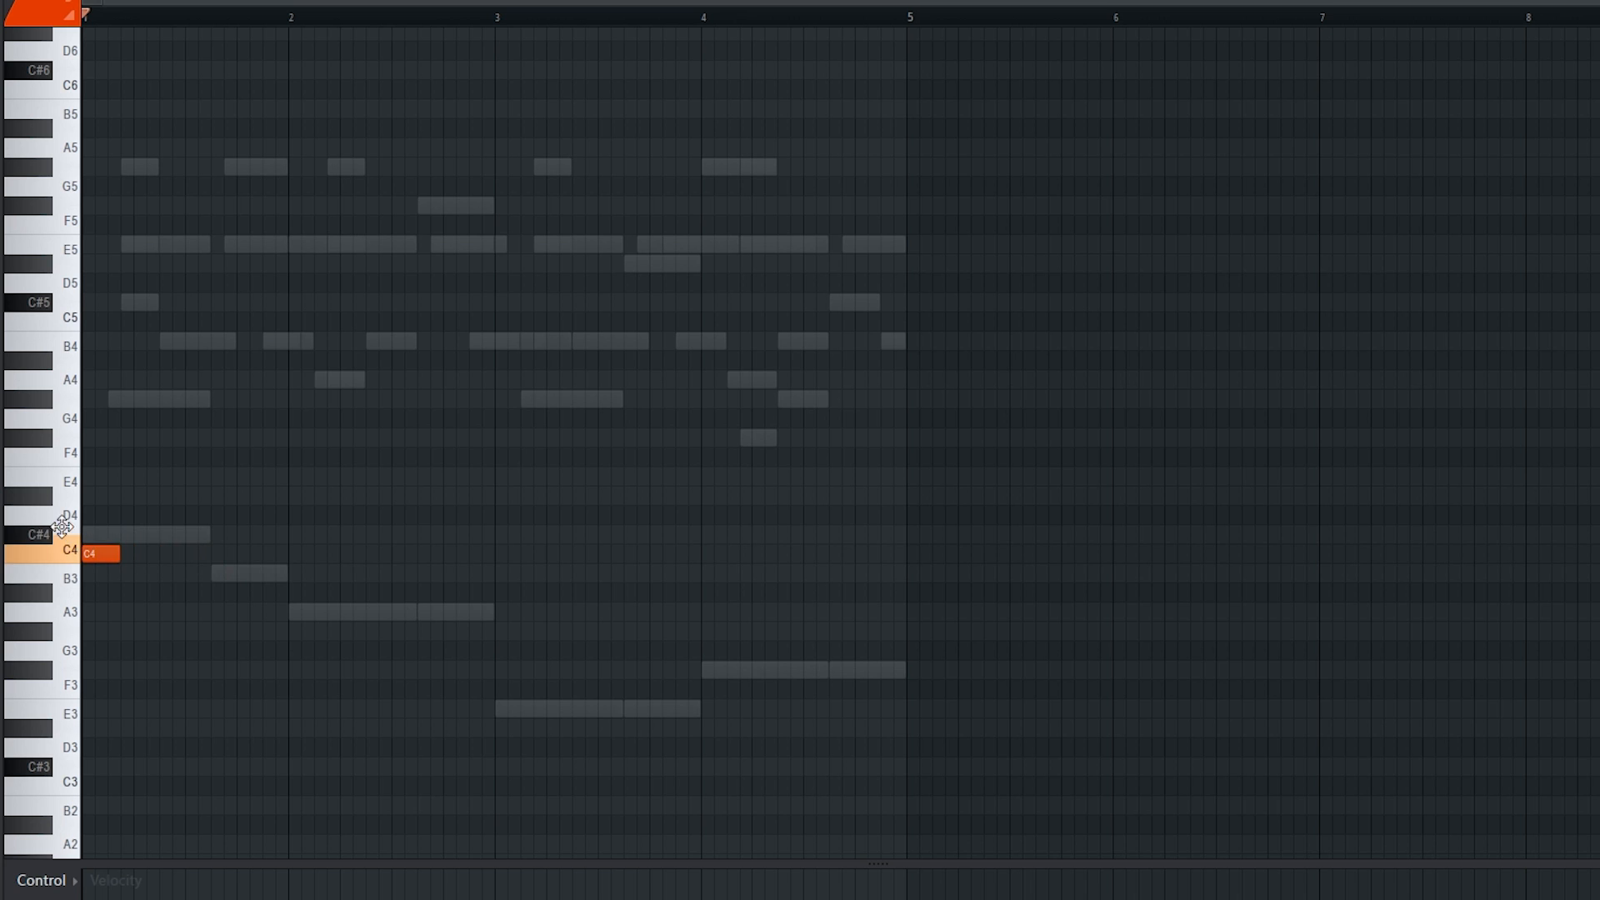
pyautogui.moveTo(61, 527); pyautogui.dragTo(50, 519)
pyautogui.click(290, 611)
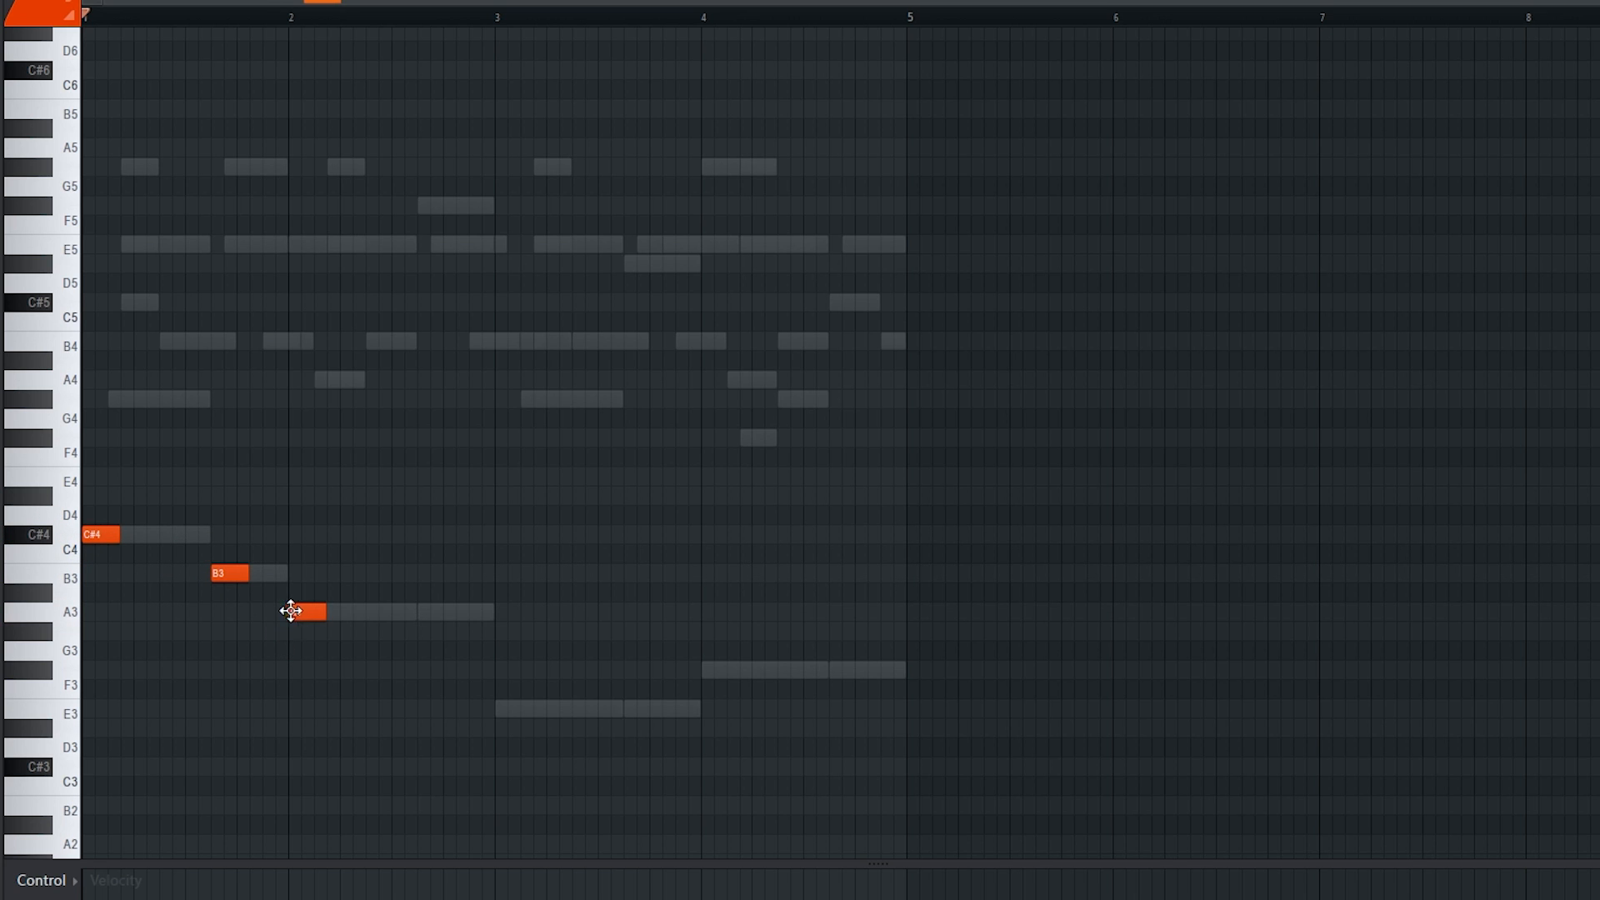
# Draw the Simple Sine bass notes for bar 1: two adjacent short C#5 notes followed by two B4 notes at the bar's end
pyautogui.scroll(5, 55, 577)
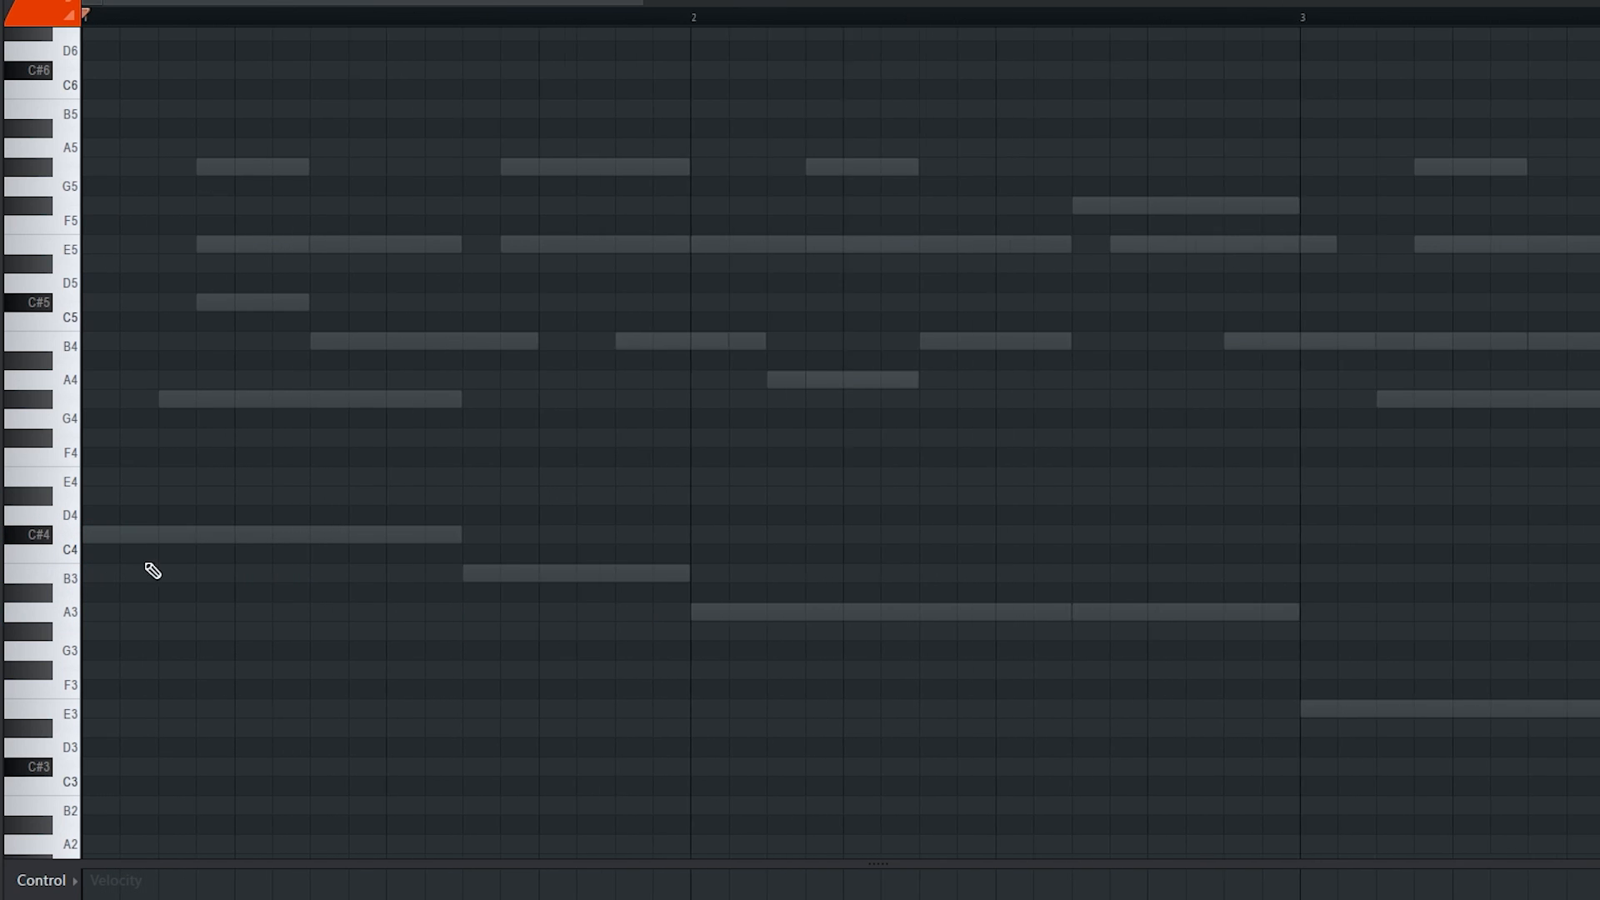
pyautogui.click(166, 534)
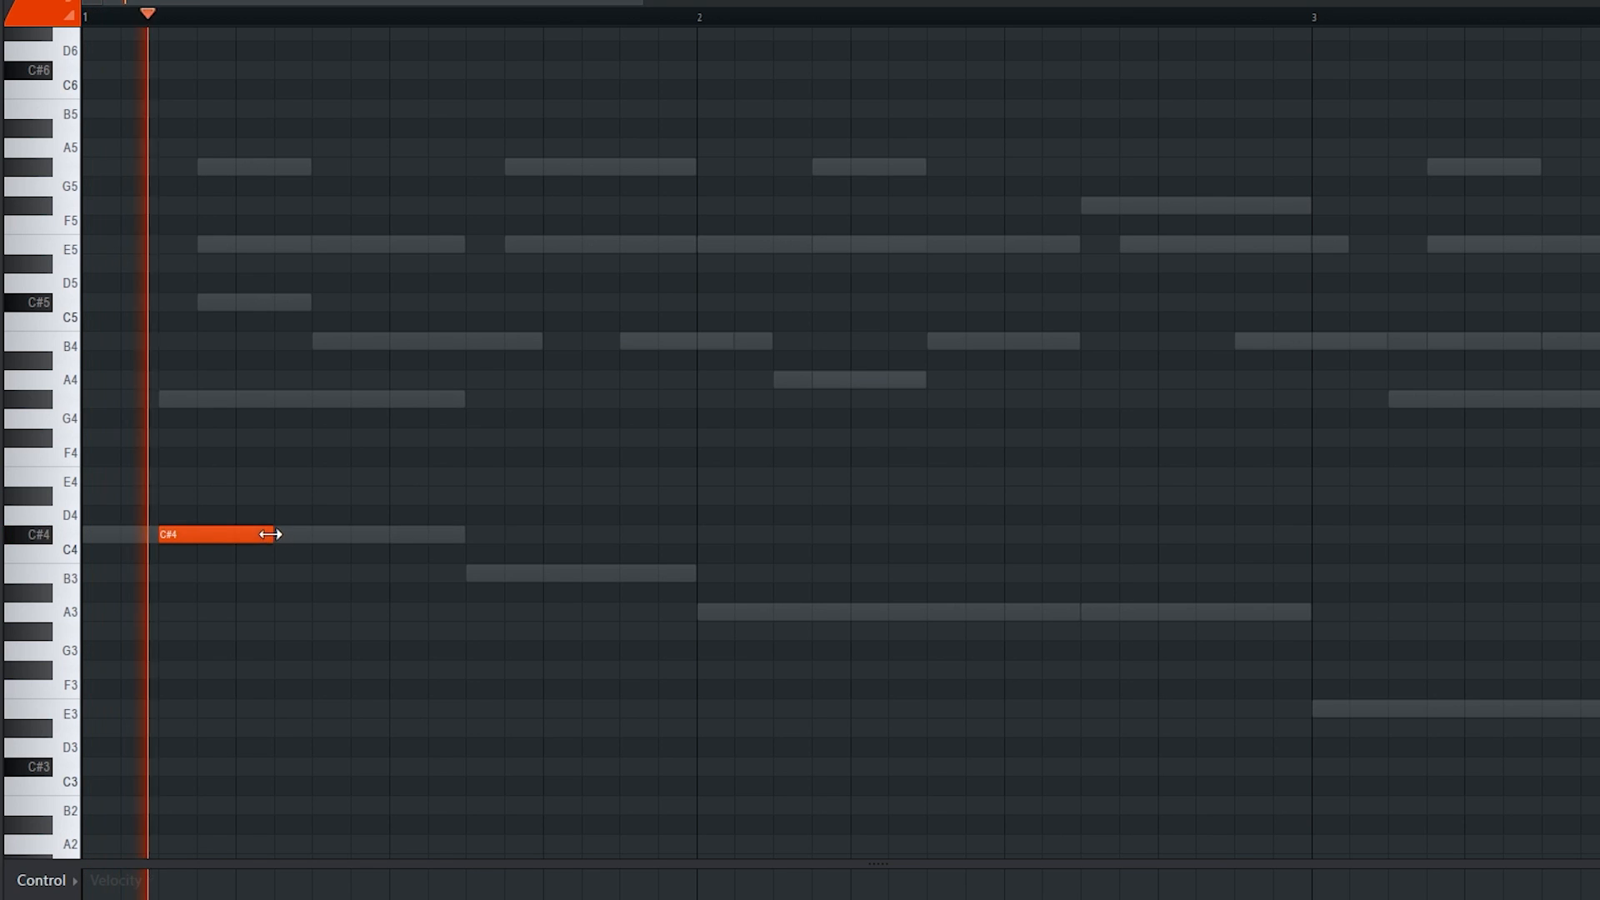
pyautogui.moveTo(219, 534); pyautogui.dragTo(258, 535)
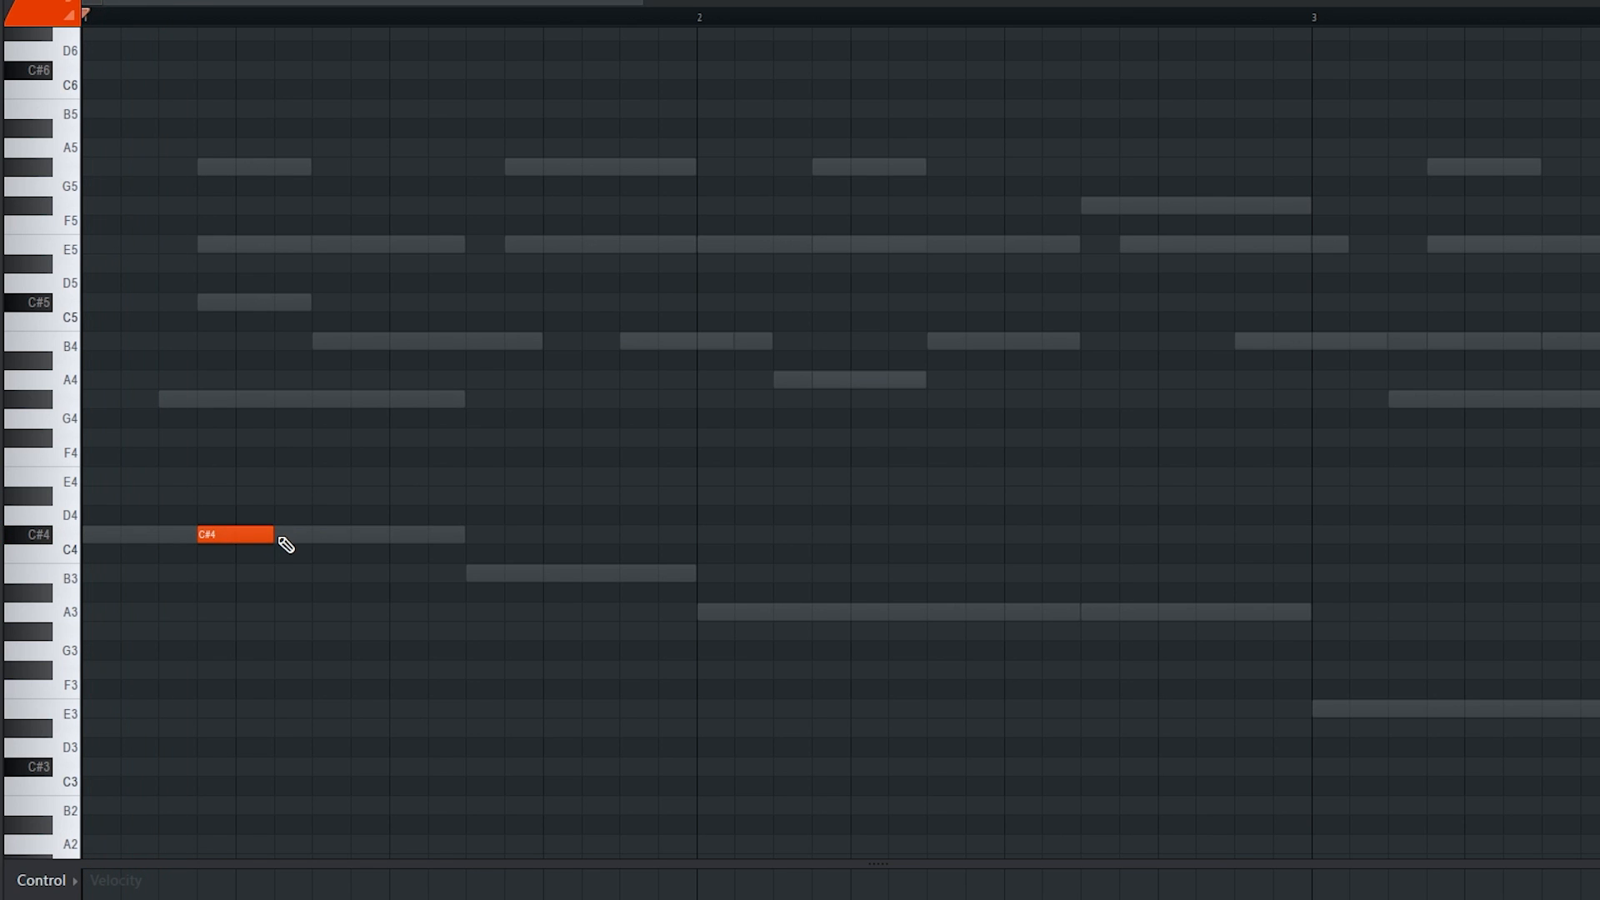
pyautogui.hotkey('ctrl', 'Up')
pyautogui.scroll(3, 608, 360)
pyautogui.moveTo(325, 593)
pyautogui.mouseDown()
pyautogui.moveTo(270, 593)
pyautogui.moveTo(373, 596)
pyautogui.mouseUp()
pyautogui.hotkey('ctrl', 'a')
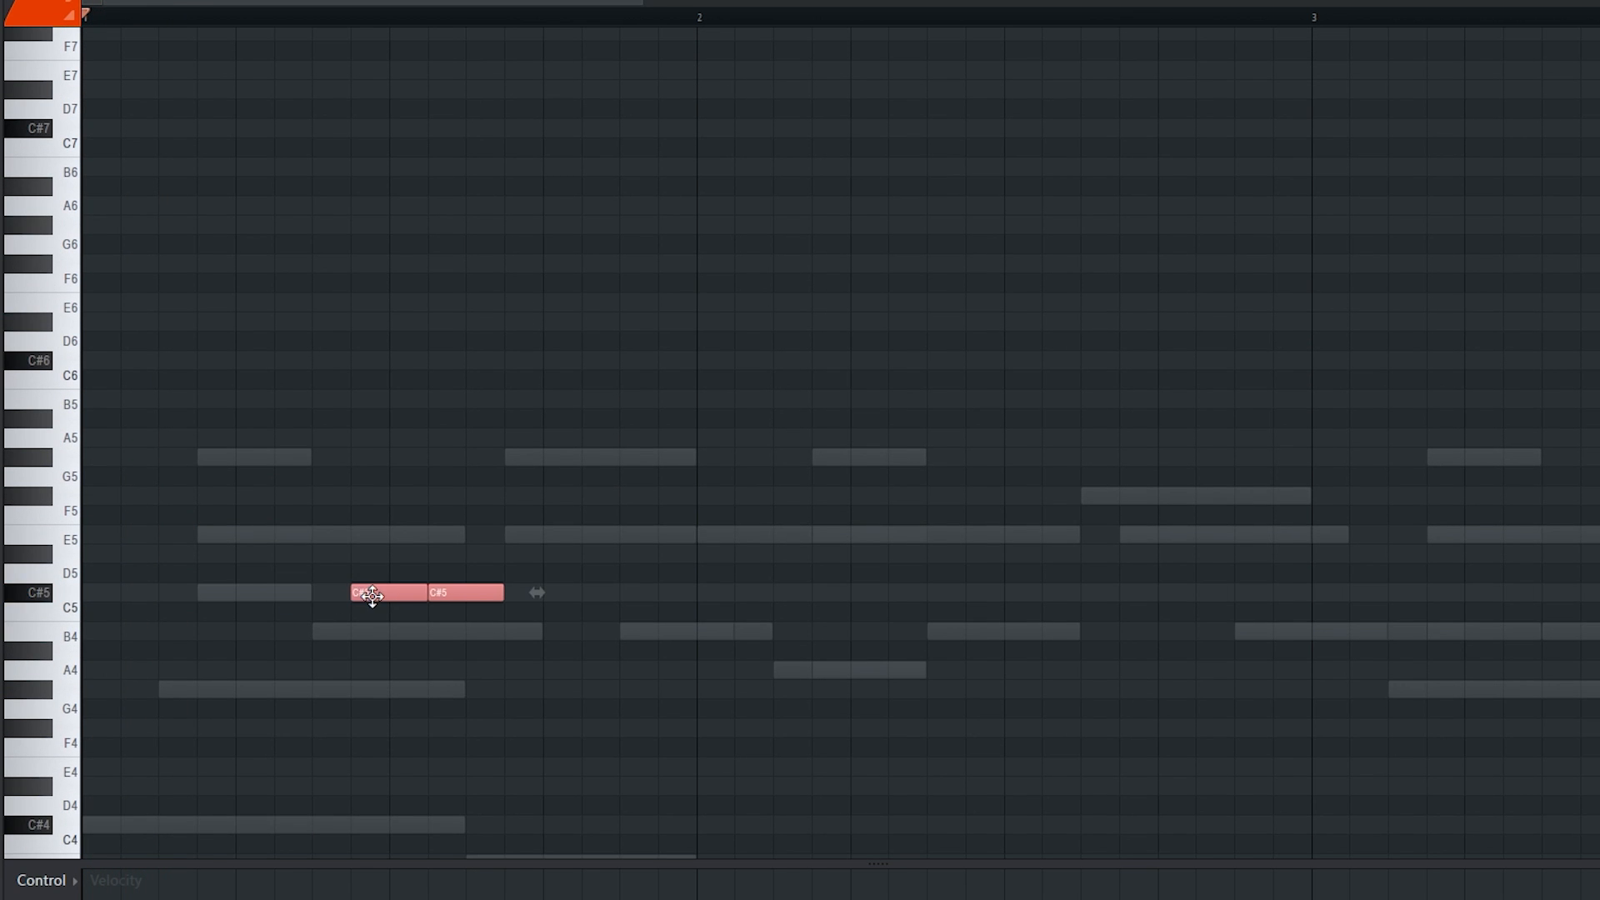
pyautogui.click(281, 516)
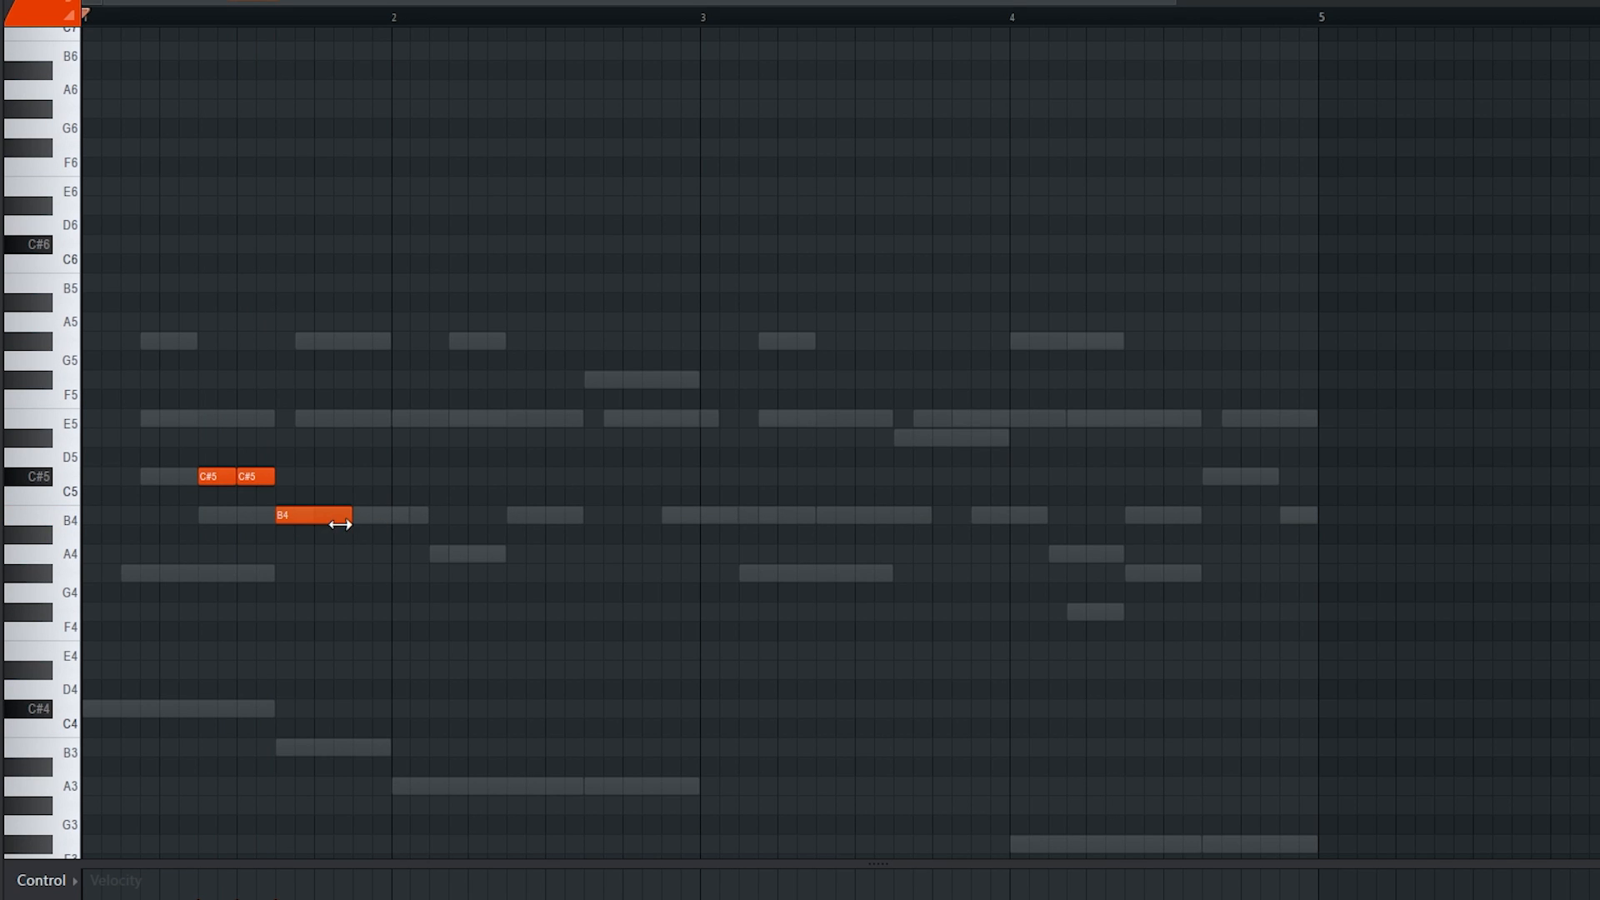
pyautogui.click(358, 517)
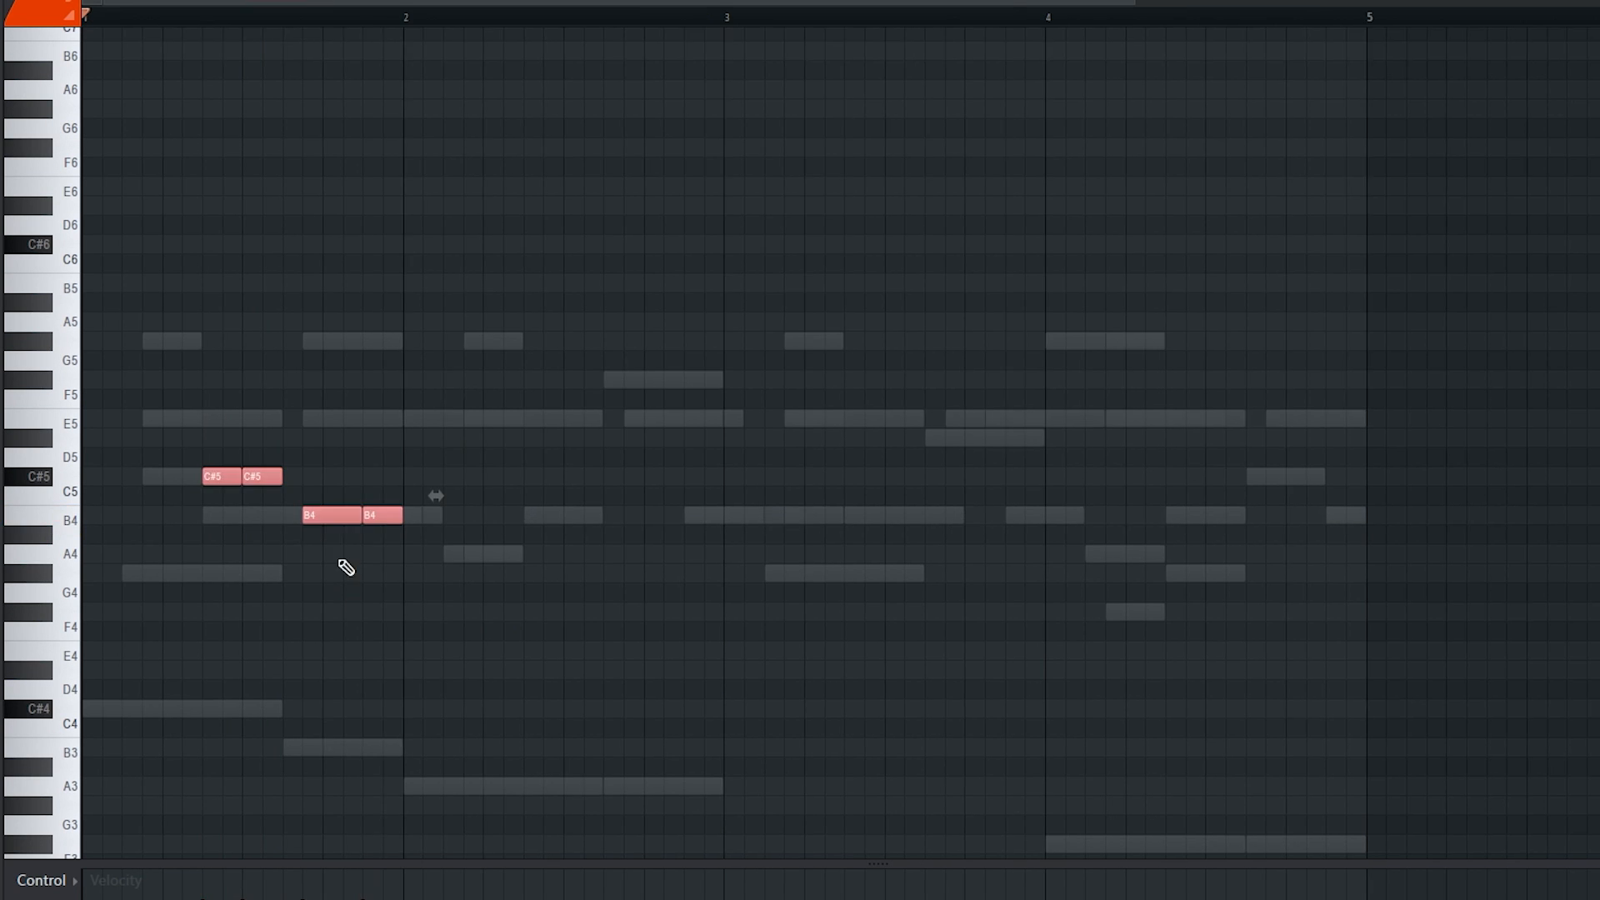
# Add two pairs of A4 bass notes in bar 2, the second pair ending at the bar line
pyautogui.scroll(-3, 466, 501)
pyautogui.scroll(4, 469, 464)
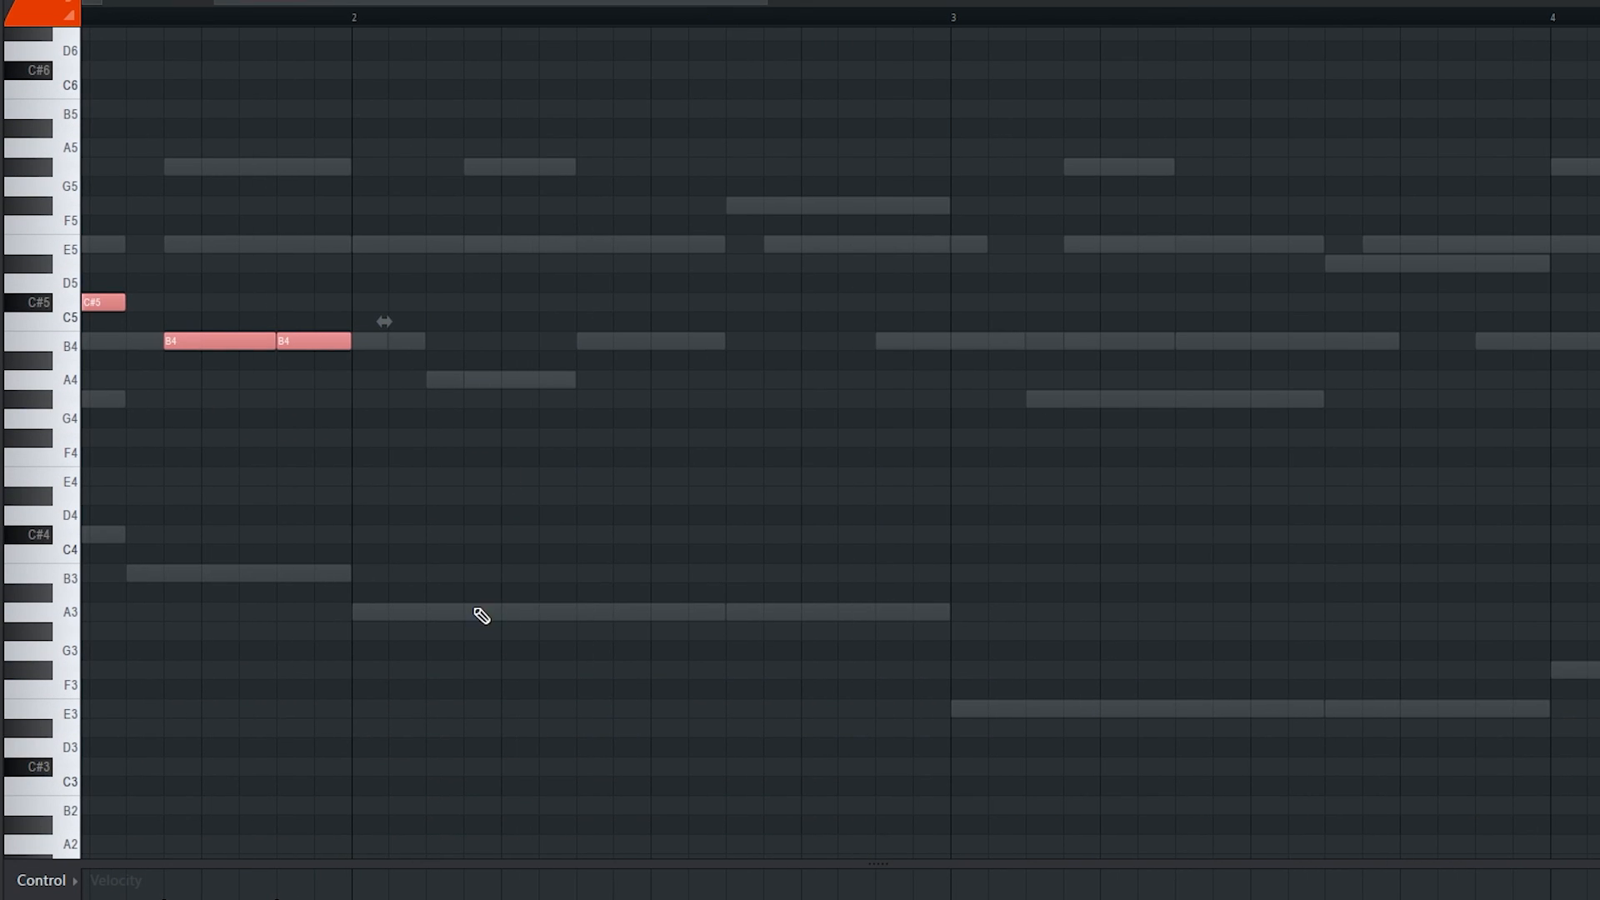
pyautogui.click(617, 613)
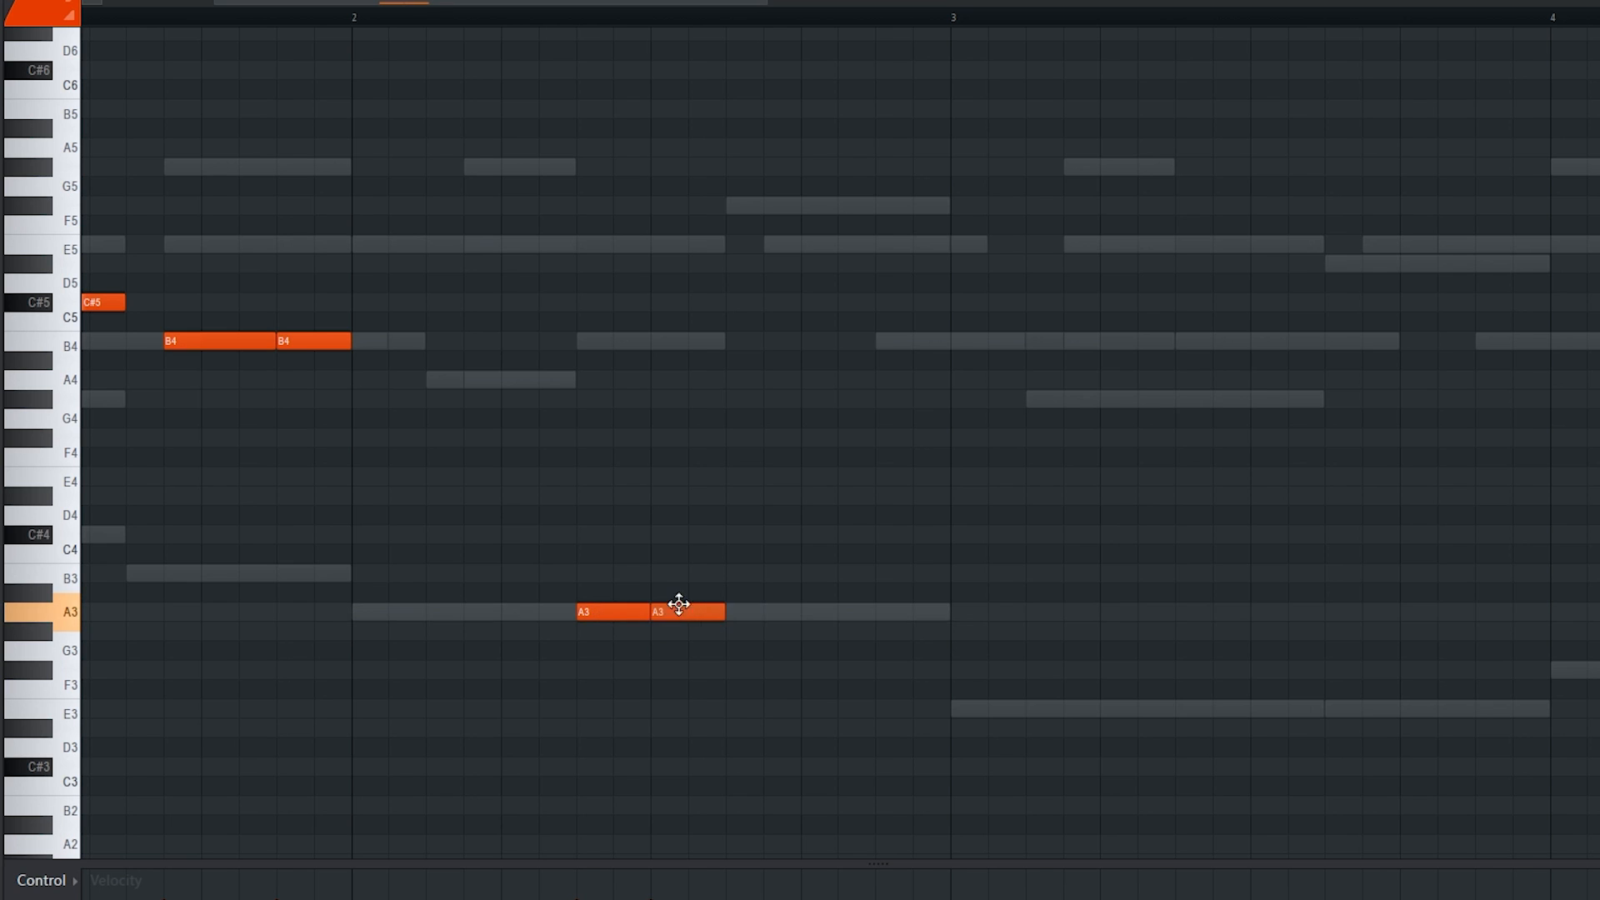
pyautogui.moveTo(718, 551); pyautogui.dragTo(750, 555)
pyautogui.moveTo(825, 561); pyautogui.dragTo(802, 562)
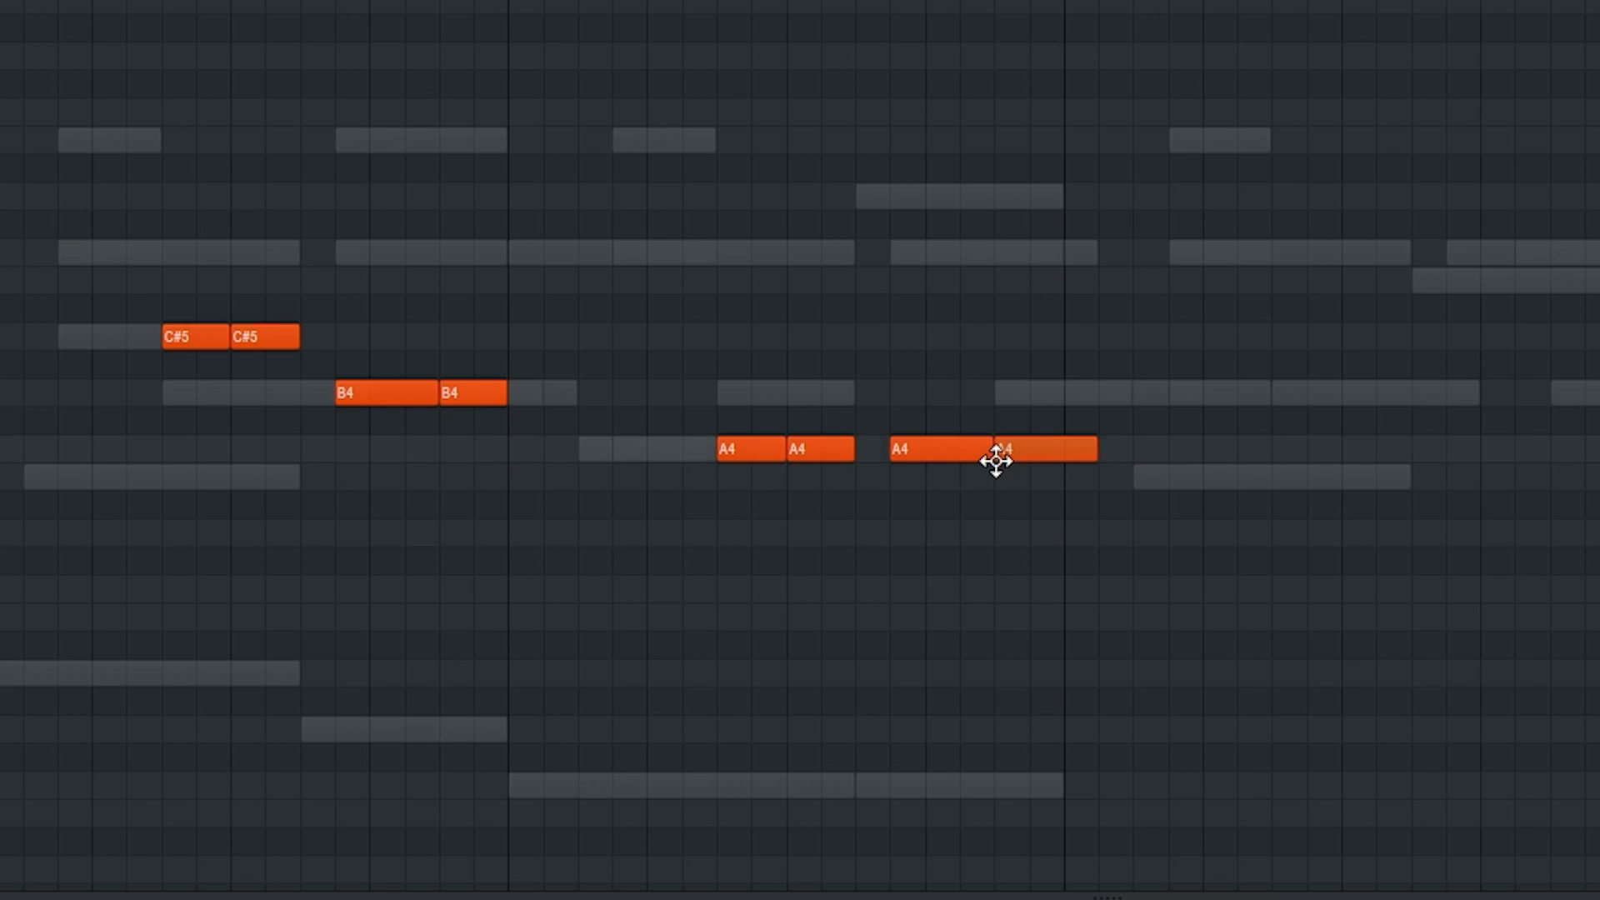
pyautogui.moveTo(775, 545); pyautogui.dragTo(838, 596)
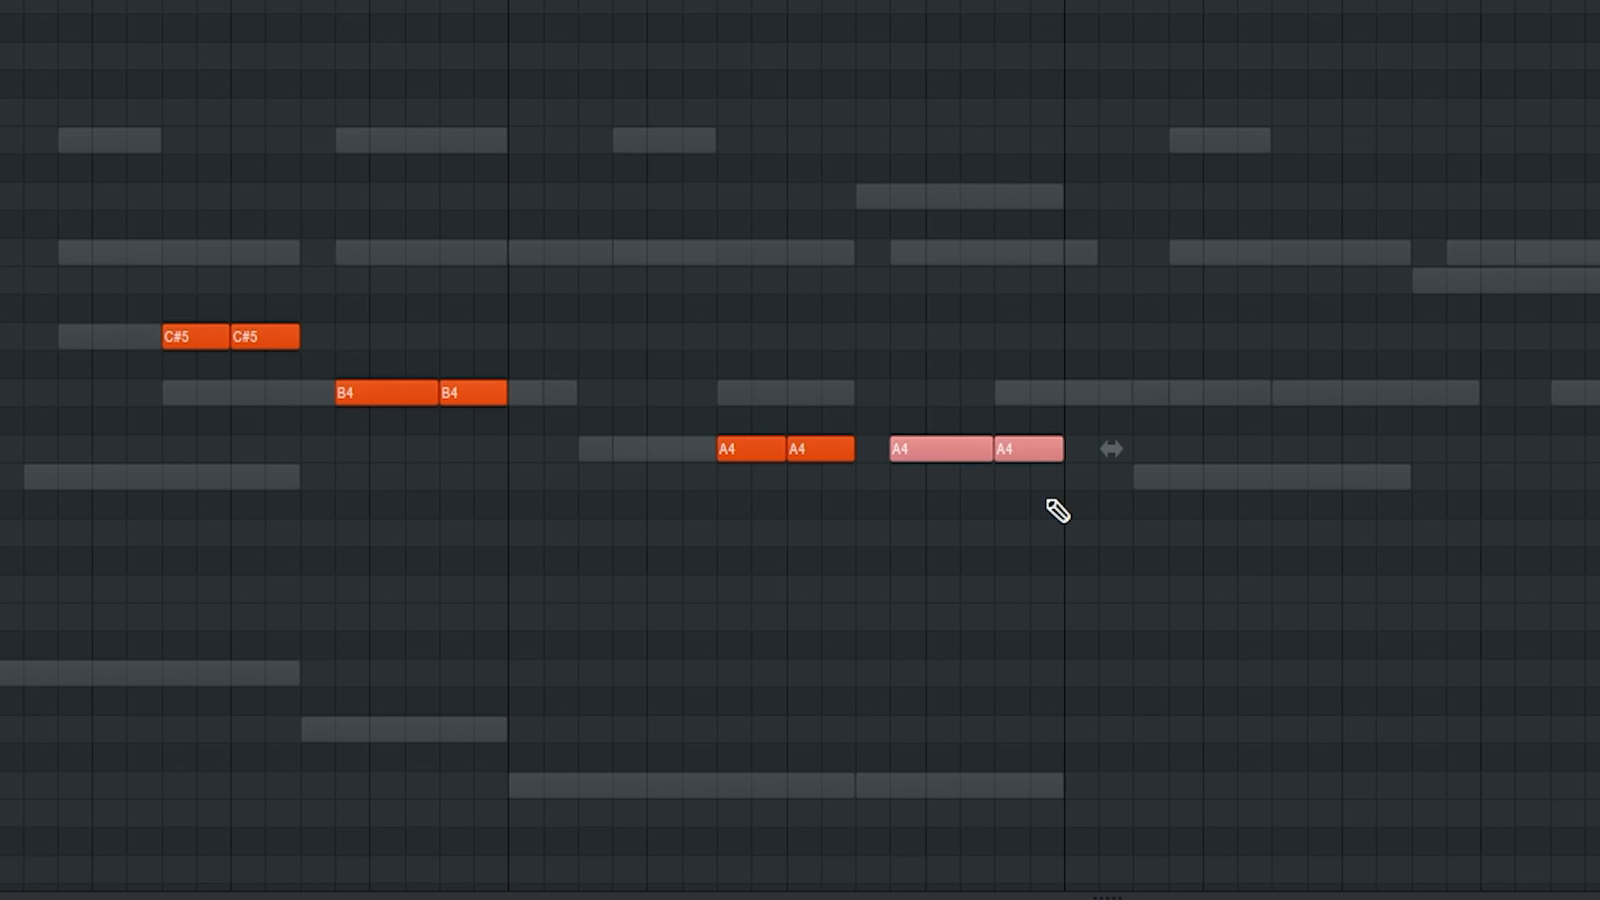
# Raise the second A4 pair in bar 2 by an octave and lower its last note to G#5
pyautogui.hotkey('ctrl', 'Up')
pyautogui.keyDown('ctrl'); pyautogui.click(1059, 510); pyautogui.keyUp('ctrl')
pyautogui.scroll(3, 1054, 491)
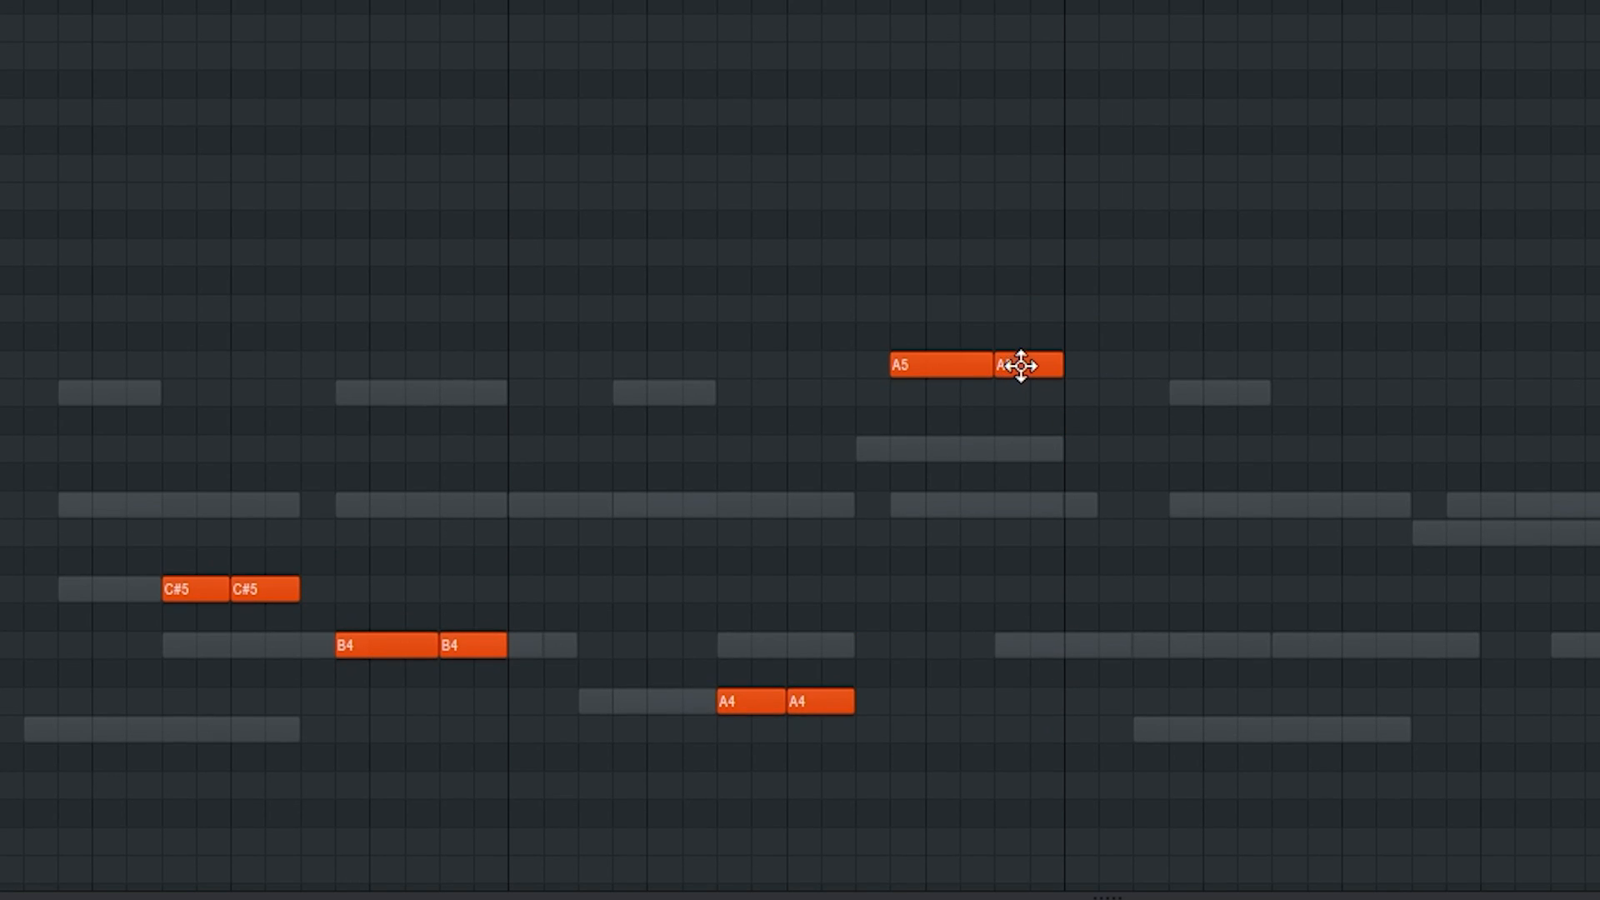
pyautogui.moveTo(1003, 392); pyautogui.dragTo(1008, 403)
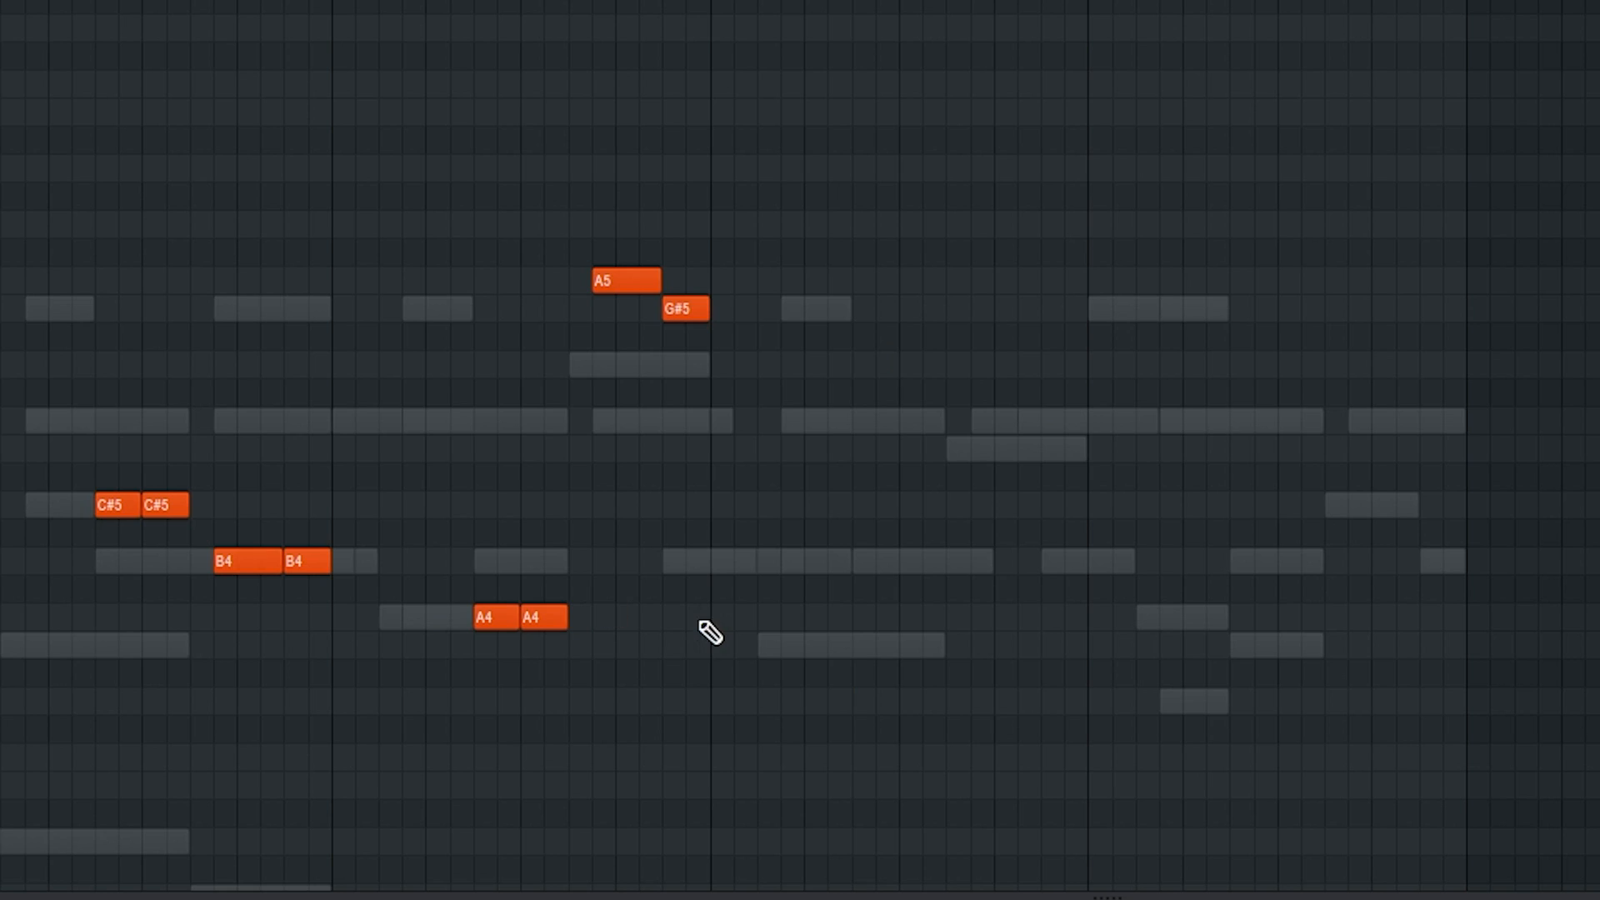
# Play back the bass line and draw its bar 3 notes: two short E5, a longer E5 and a closing F#5
pyautogui.press('space')
pyautogui.scroll(-2, 709, 637)
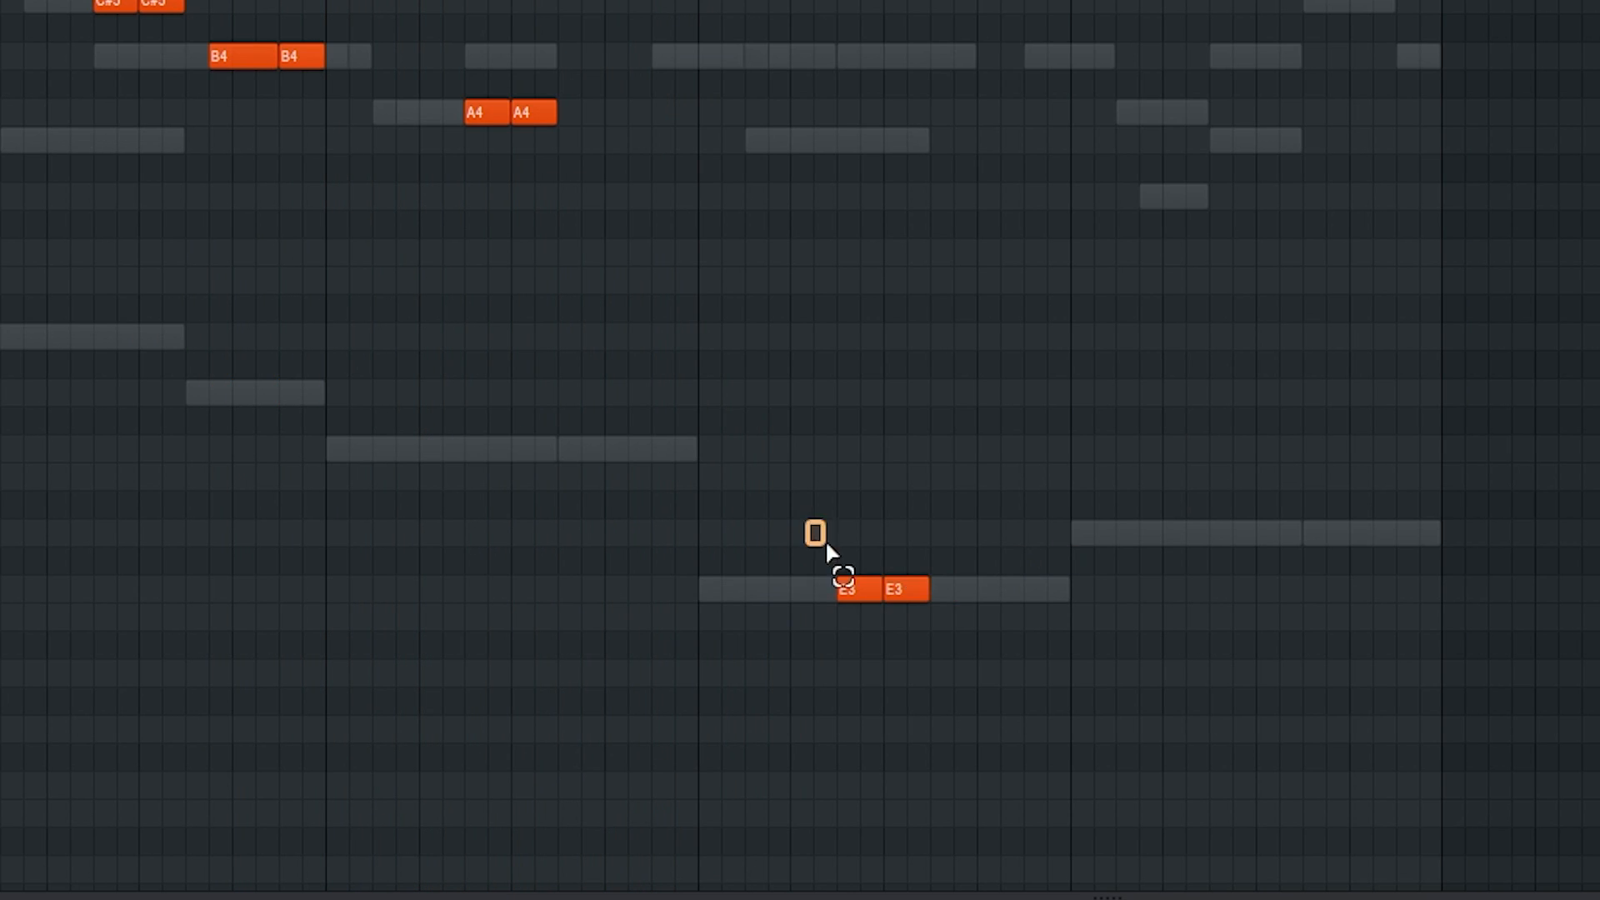
pyautogui.rightClick(898, 586)
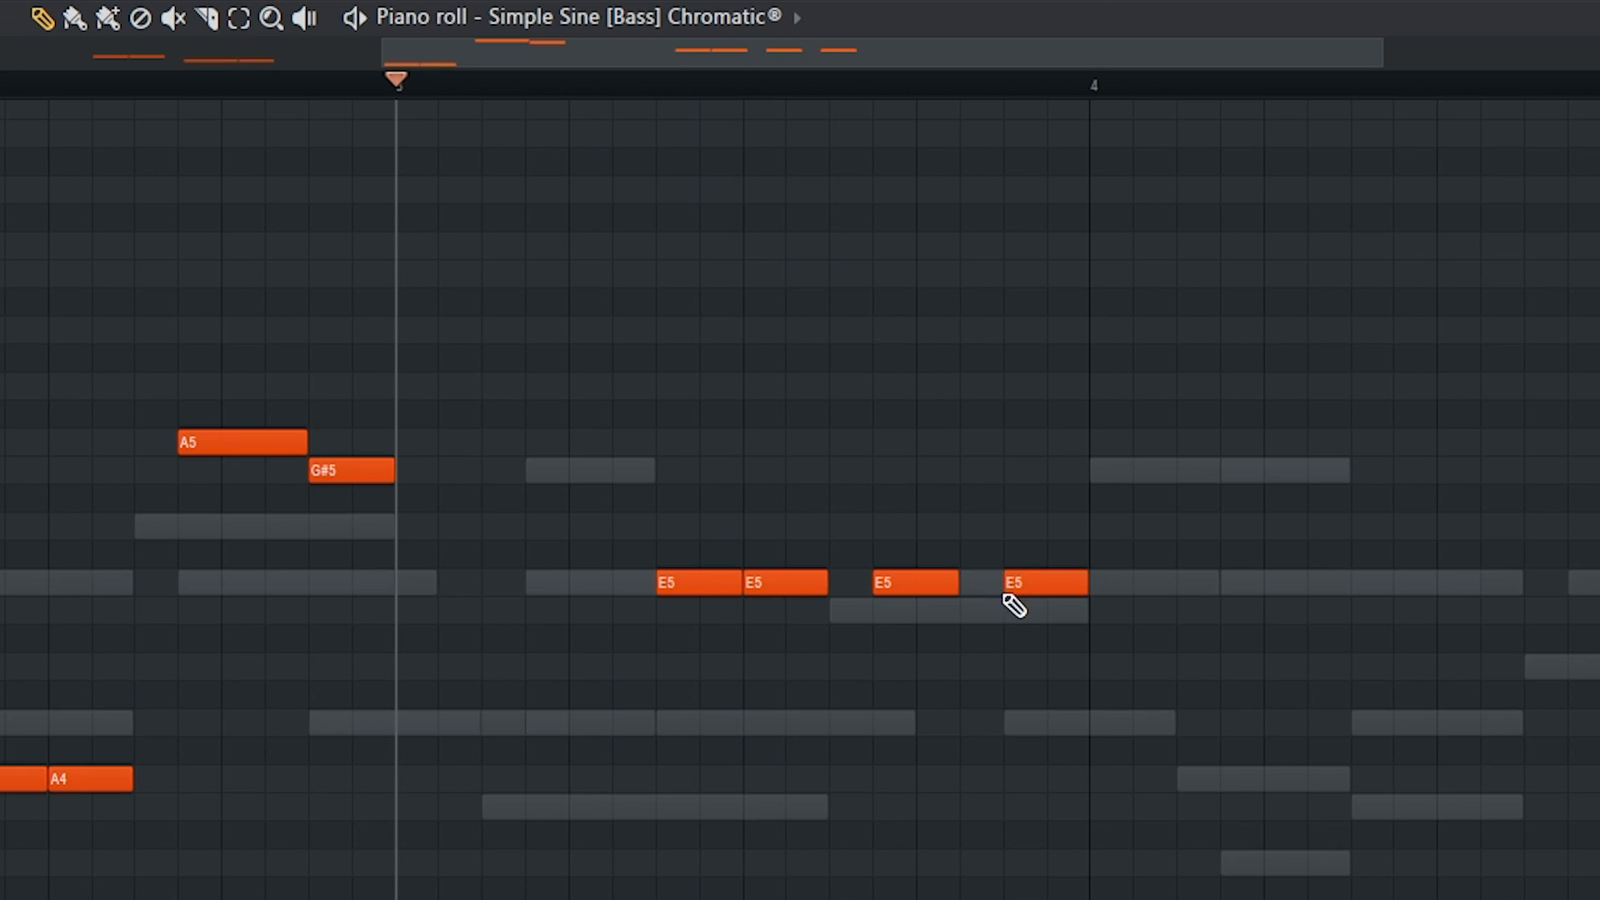
pyautogui.moveTo(957, 578); pyautogui.dragTo(992, 577)
pyautogui.click(1004, 522)
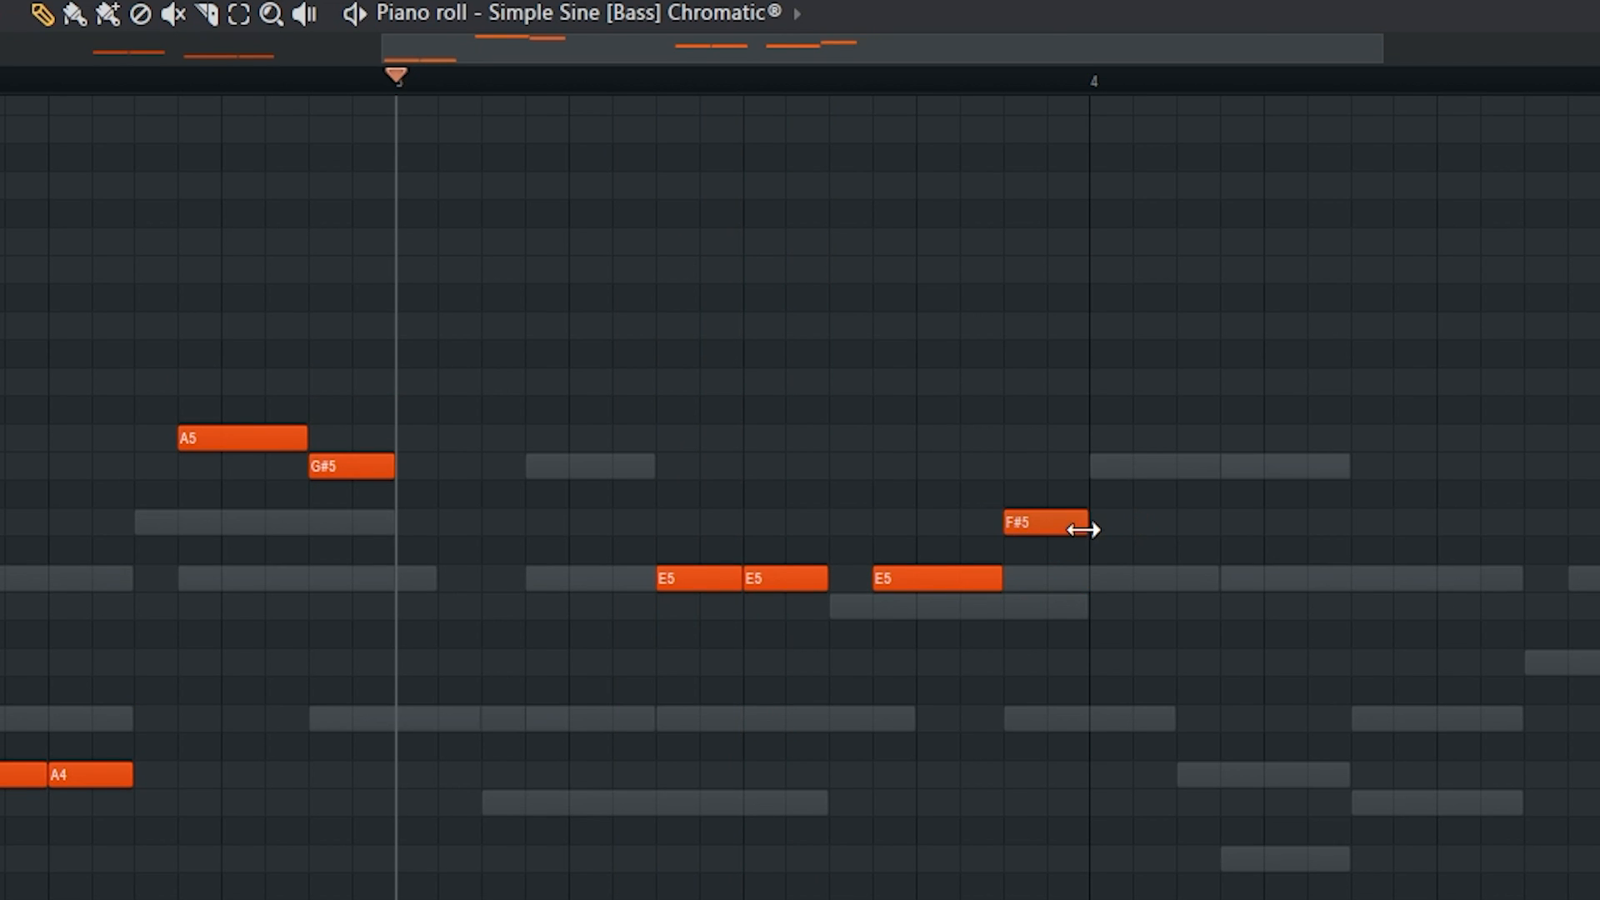
# Draw the bar 4 bass notes: three F#5 notes followed by a closing E5
pyautogui.click(1284, 537)
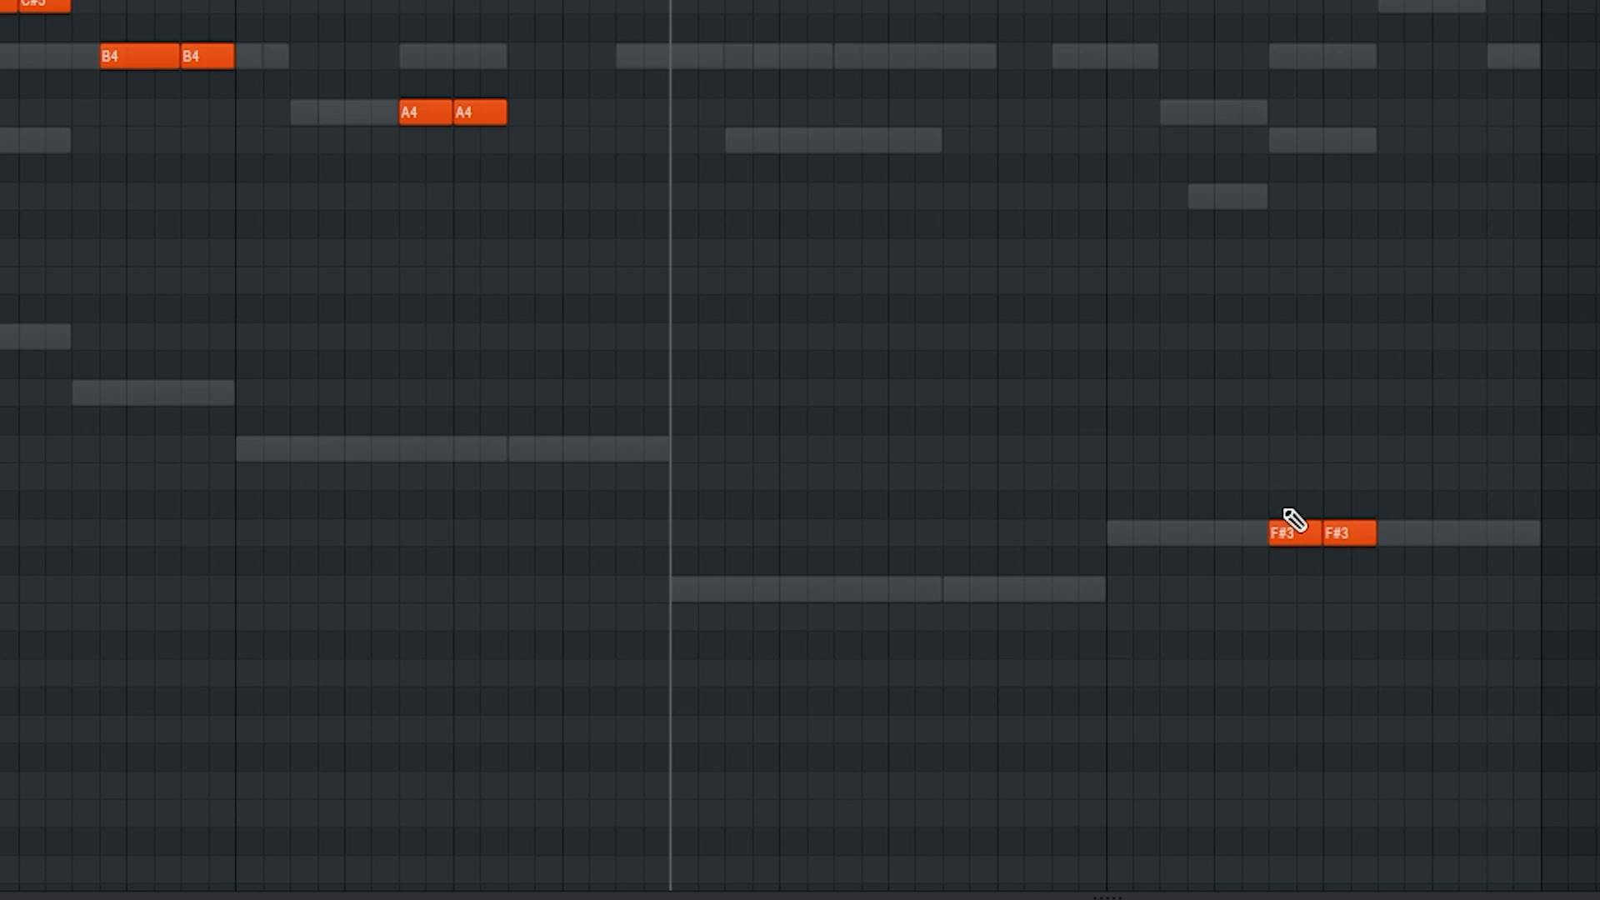
pyautogui.moveTo(1292, 519); pyautogui.dragTo(1457, 593)
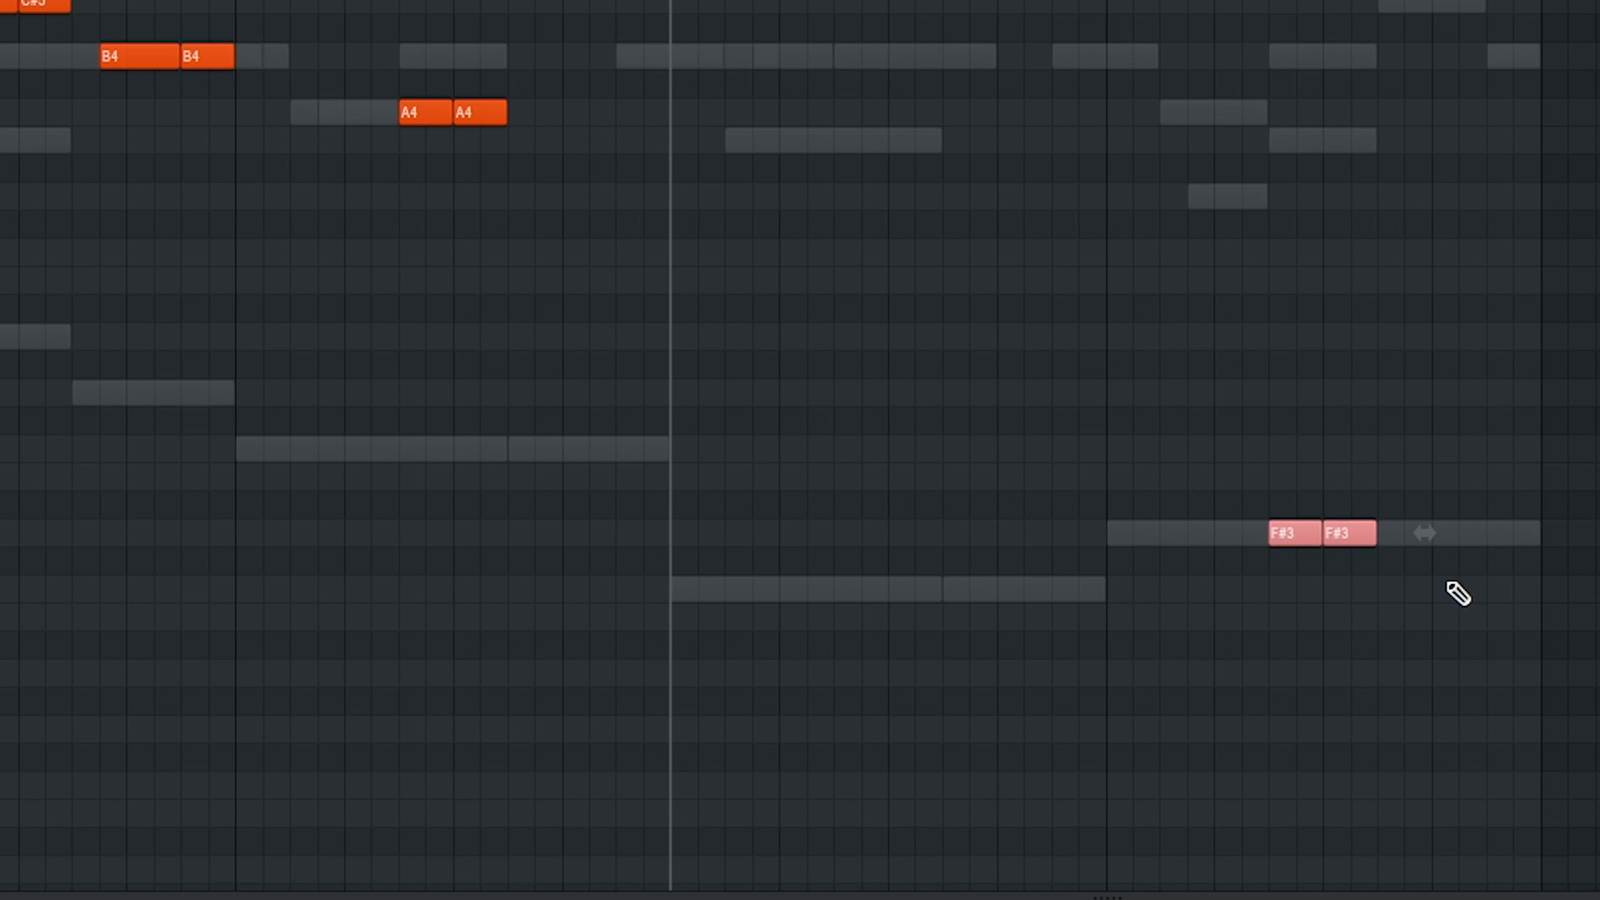
pyautogui.hotkey('ctrl', 'Up')
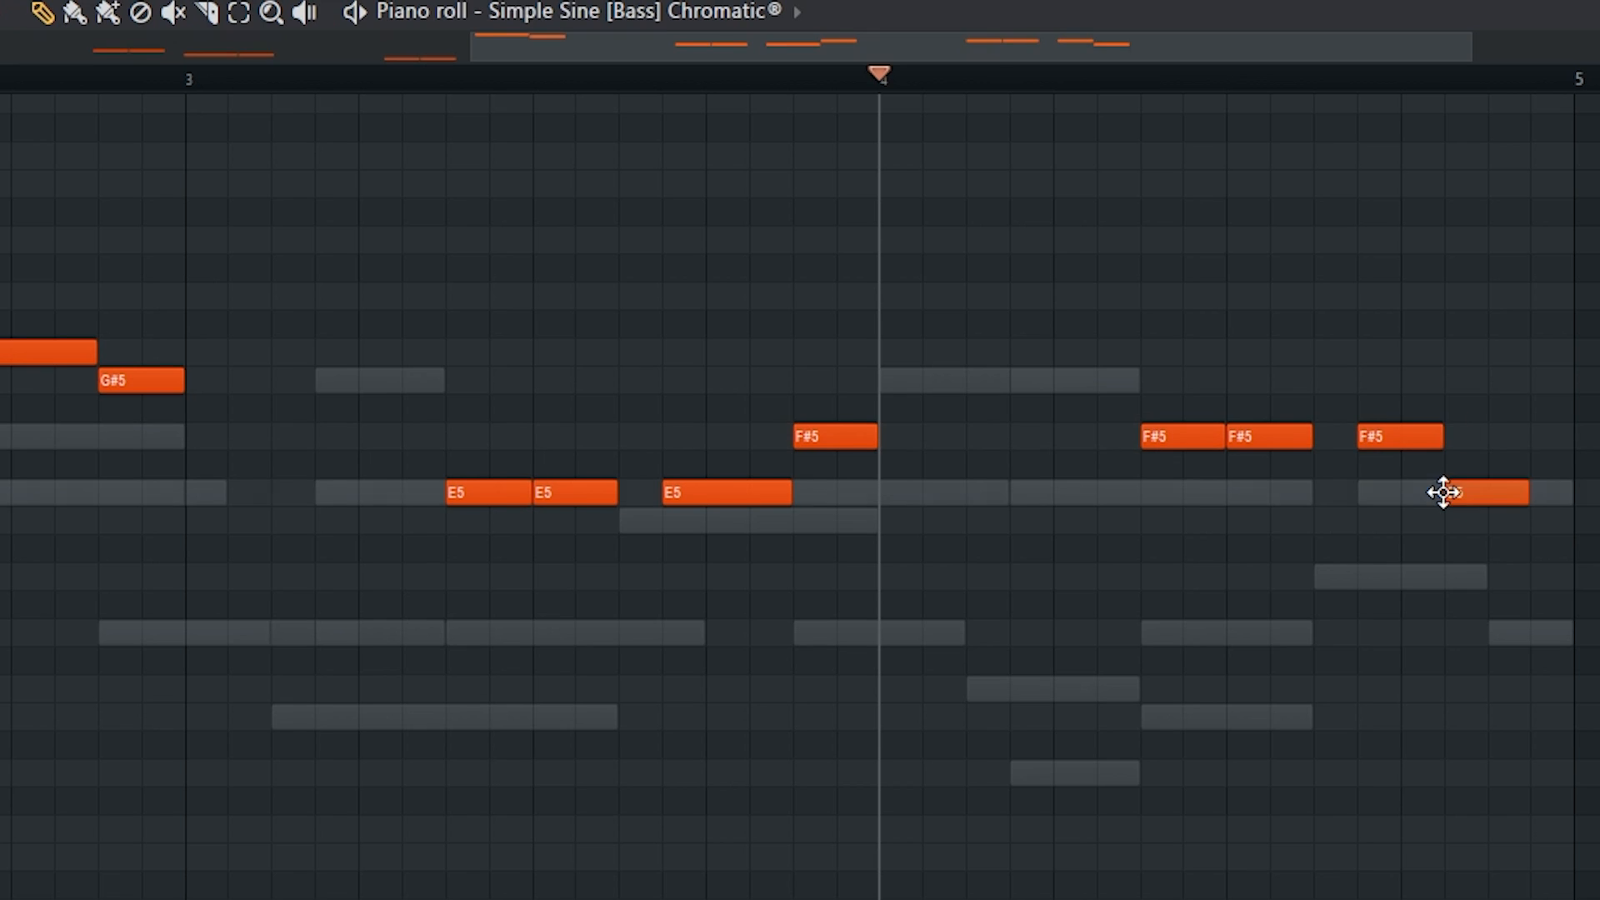
pyautogui.moveTo(1440, 493); pyautogui.dragTo(1489, 488)
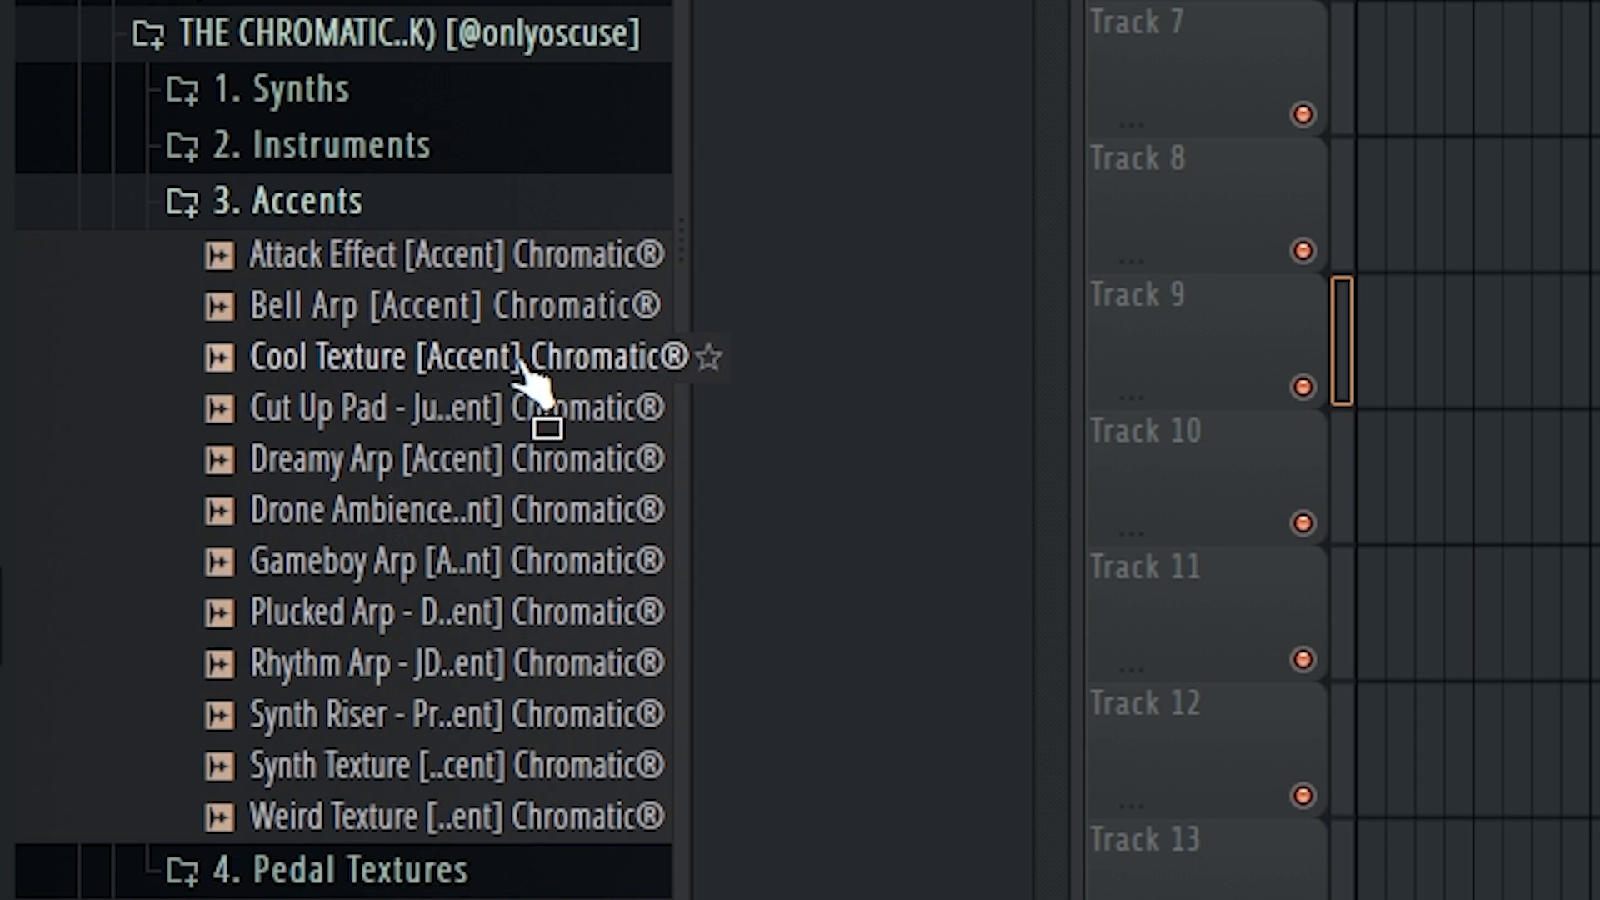
# Audition samples in the 3. Accents folder, including Dreamy Arp, Cut Up Pad, Gameboy Arp, Plucked Arp and Rhythm Arp - JD800
pyautogui.click(500, 665)
pyautogui.click(383, 459)
pyautogui.press('Up')
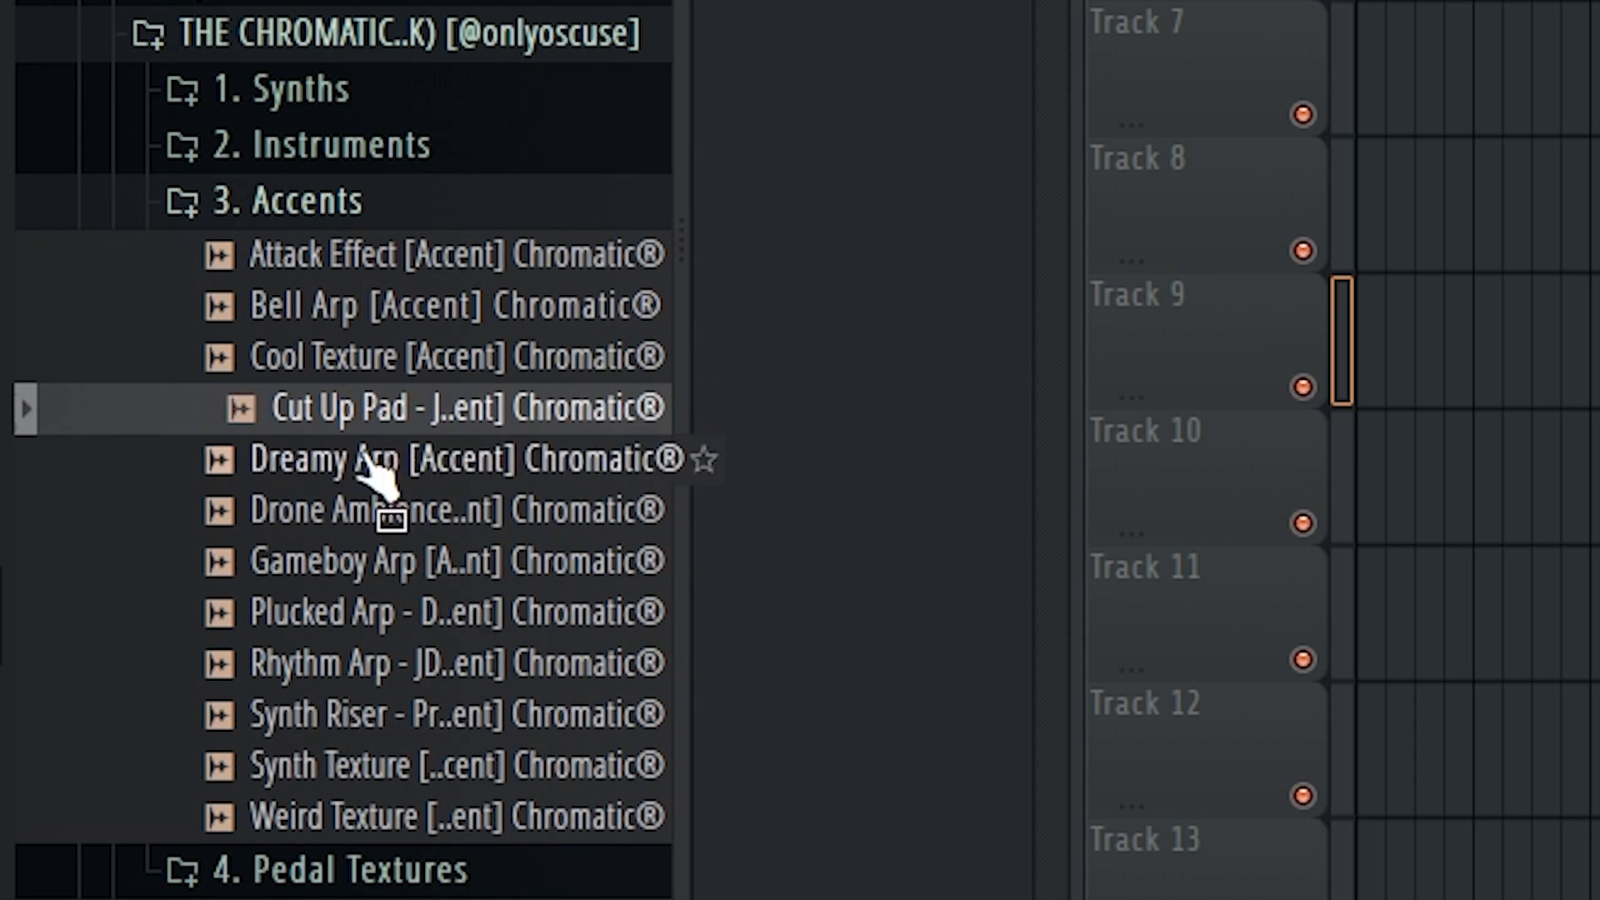
pyautogui.click(391, 562)
pyautogui.click(393, 614)
pyautogui.click(371, 664)
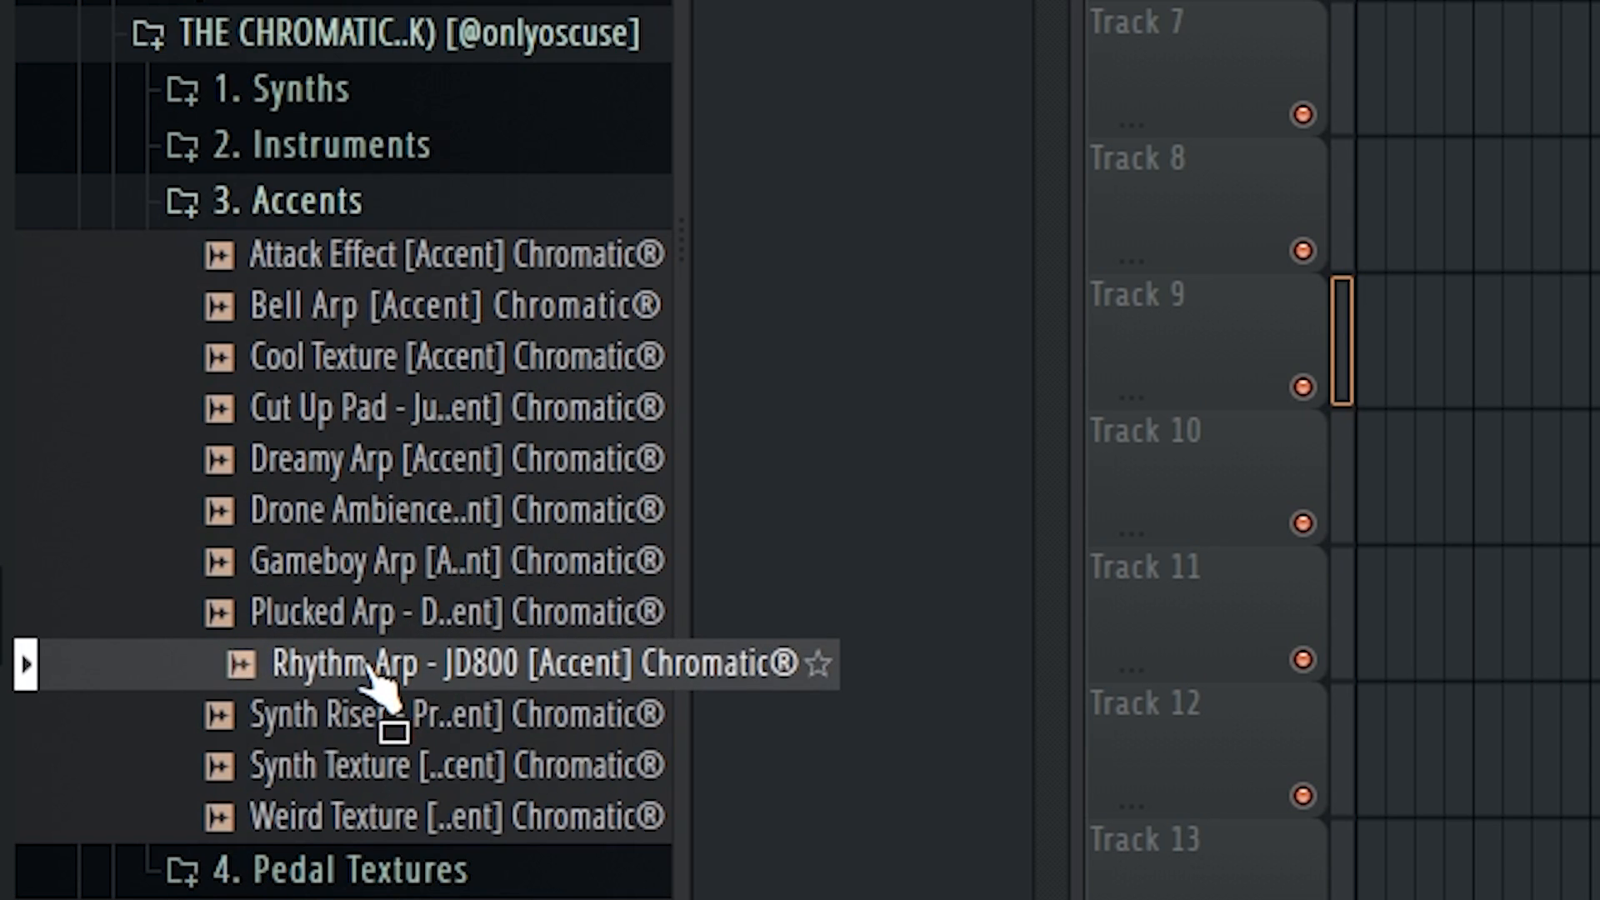
# Place the Rhythm Arp - JD800 accent sample at bar 1 of Track 2 in the playlist
pyautogui.moveTo(371, 666); pyautogui.dragTo(401, 445)
pyautogui.moveTo(358, 246); pyautogui.dragTo(261, 178)
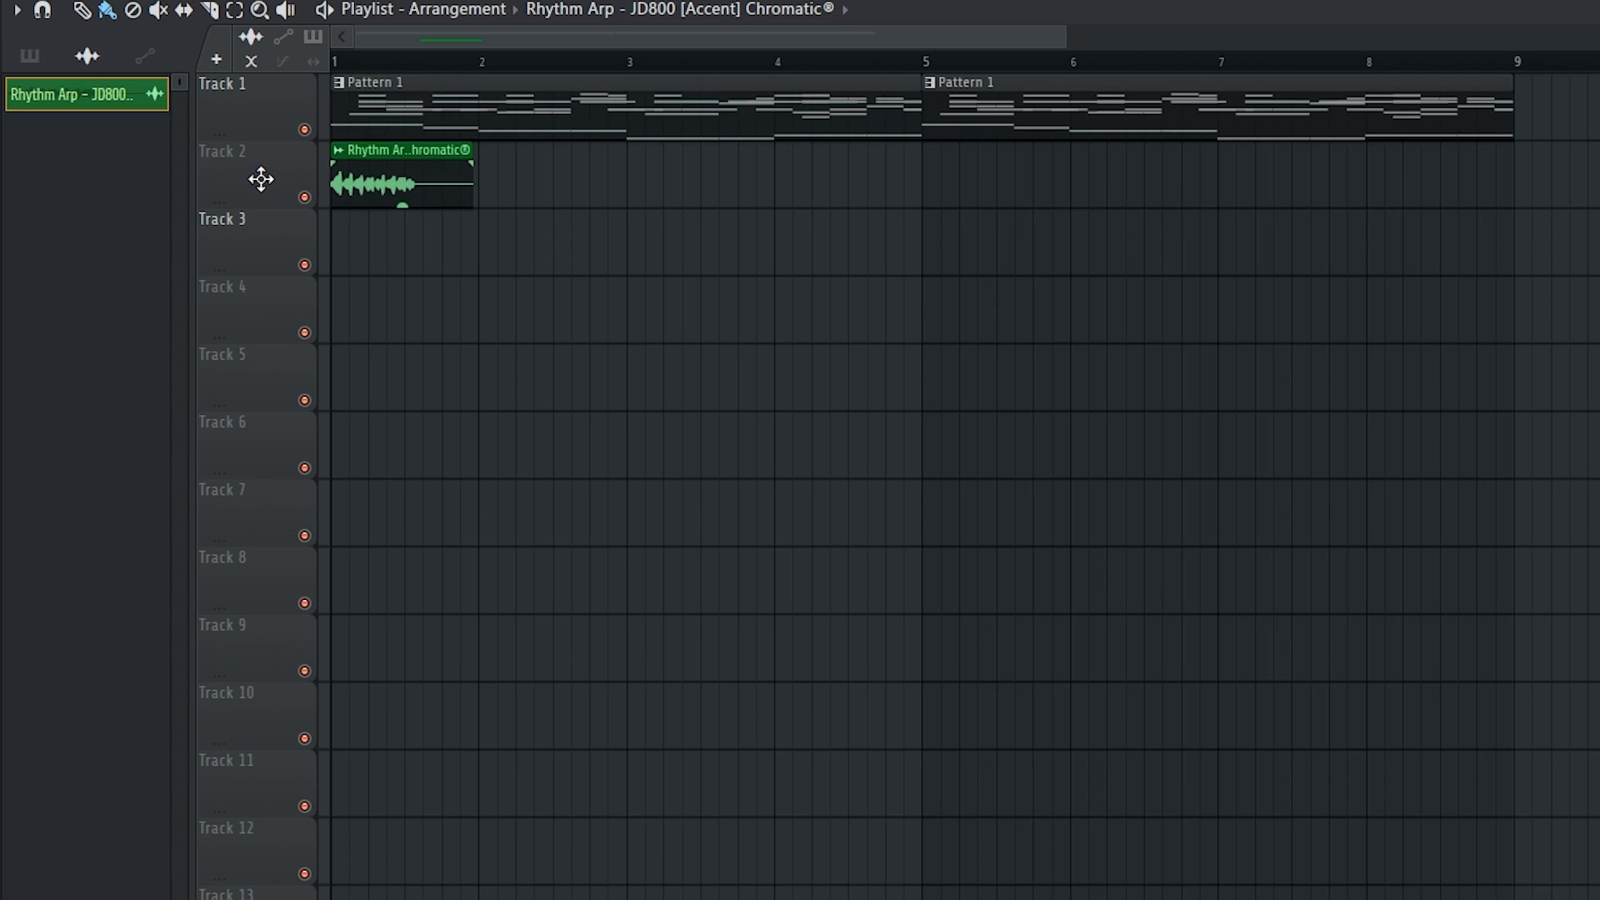
pyautogui.scroll(3, 289, 292)
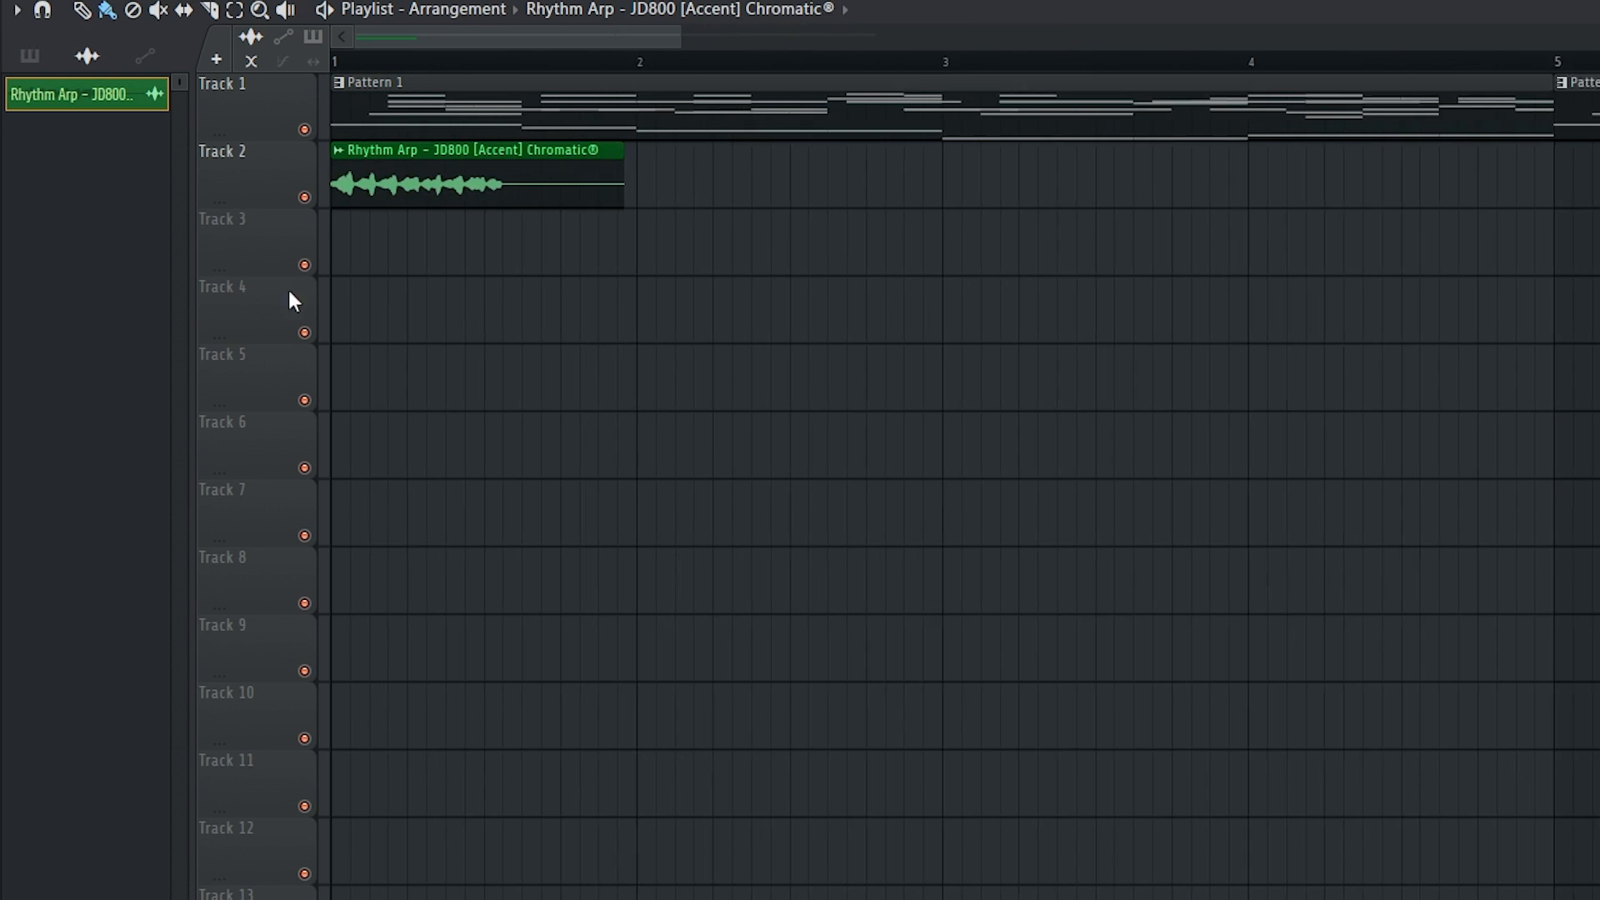
# Set the Rhythm Arp clip's time stretching mode to Stretch, fit it to one bar and play it back
pyautogui.doubleClick(411, 173)
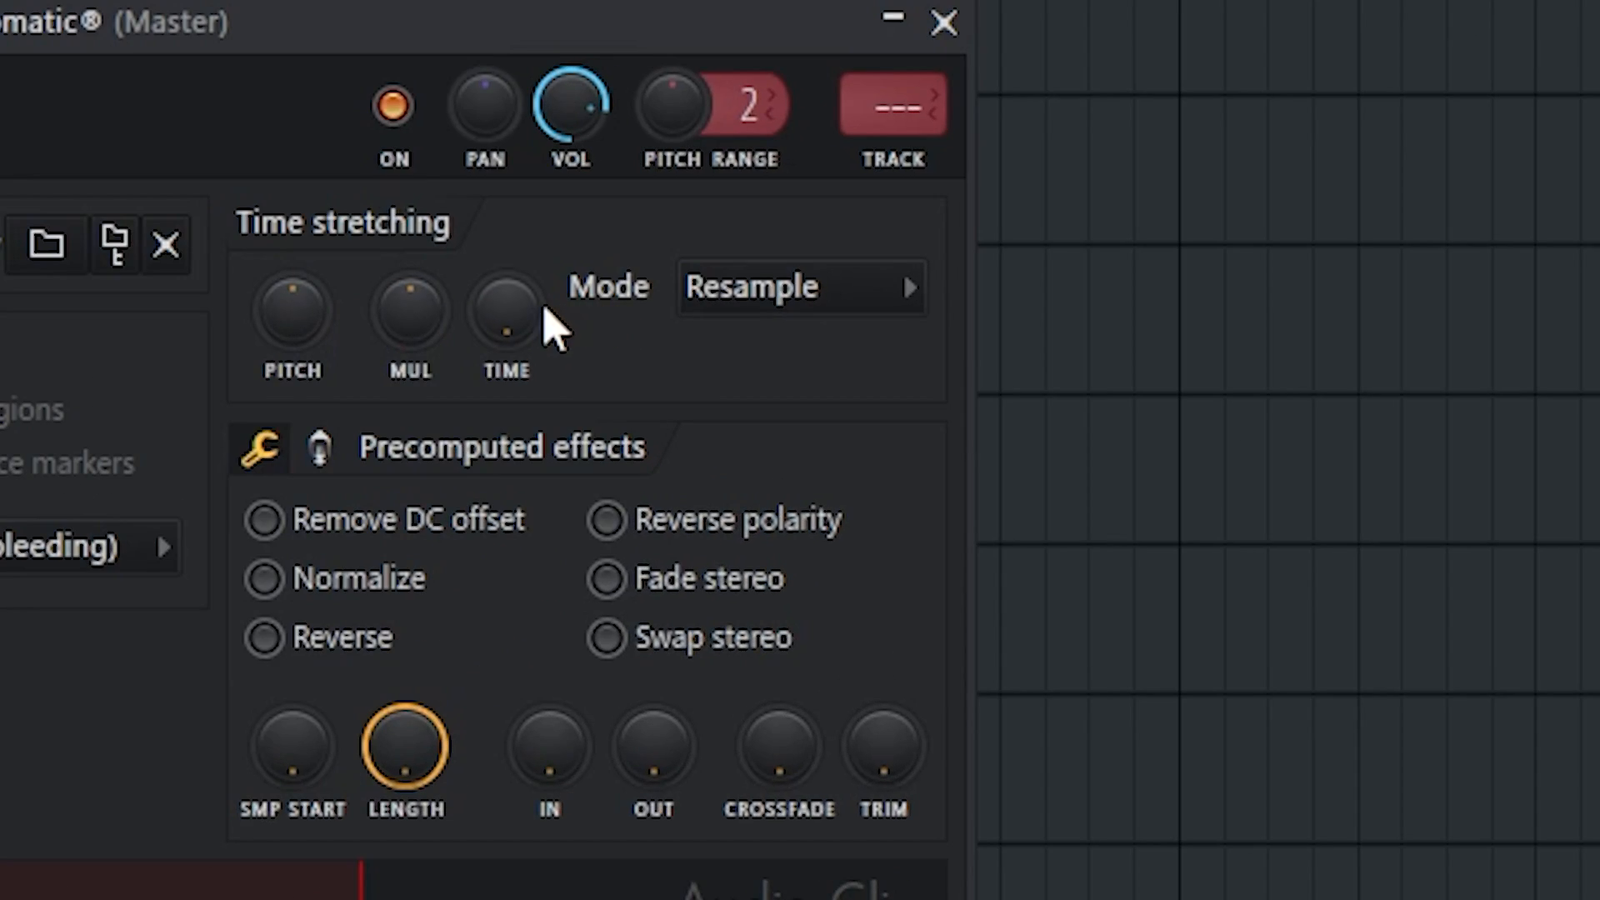
pyautogui.click(786, 286)
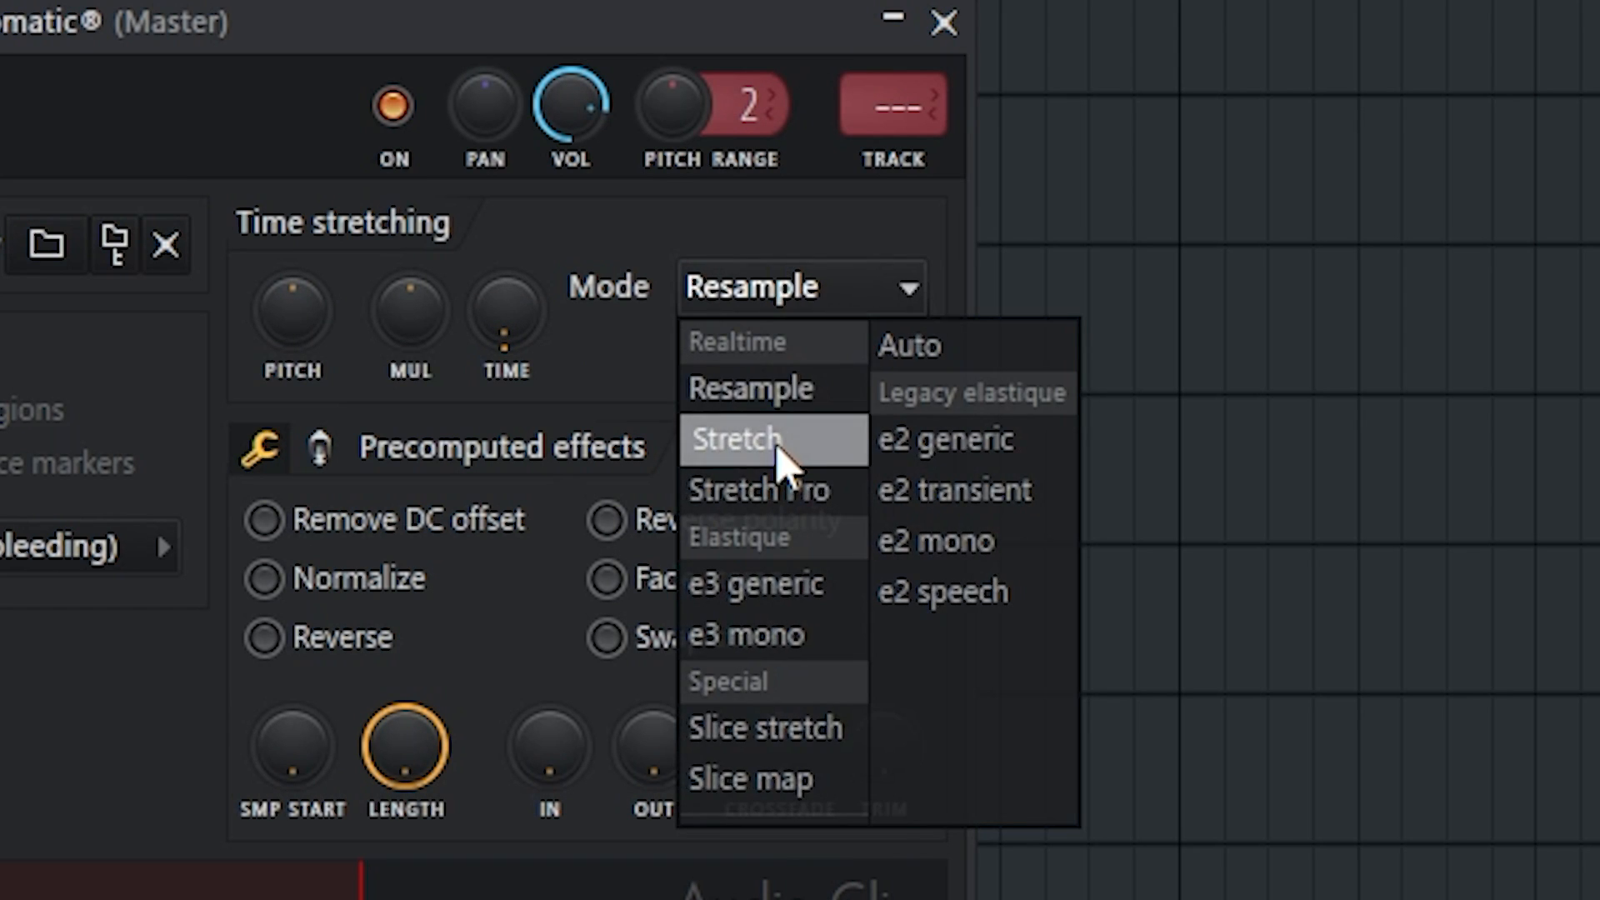
pyautogui.click(779, 454)
pyautogui.press('space')
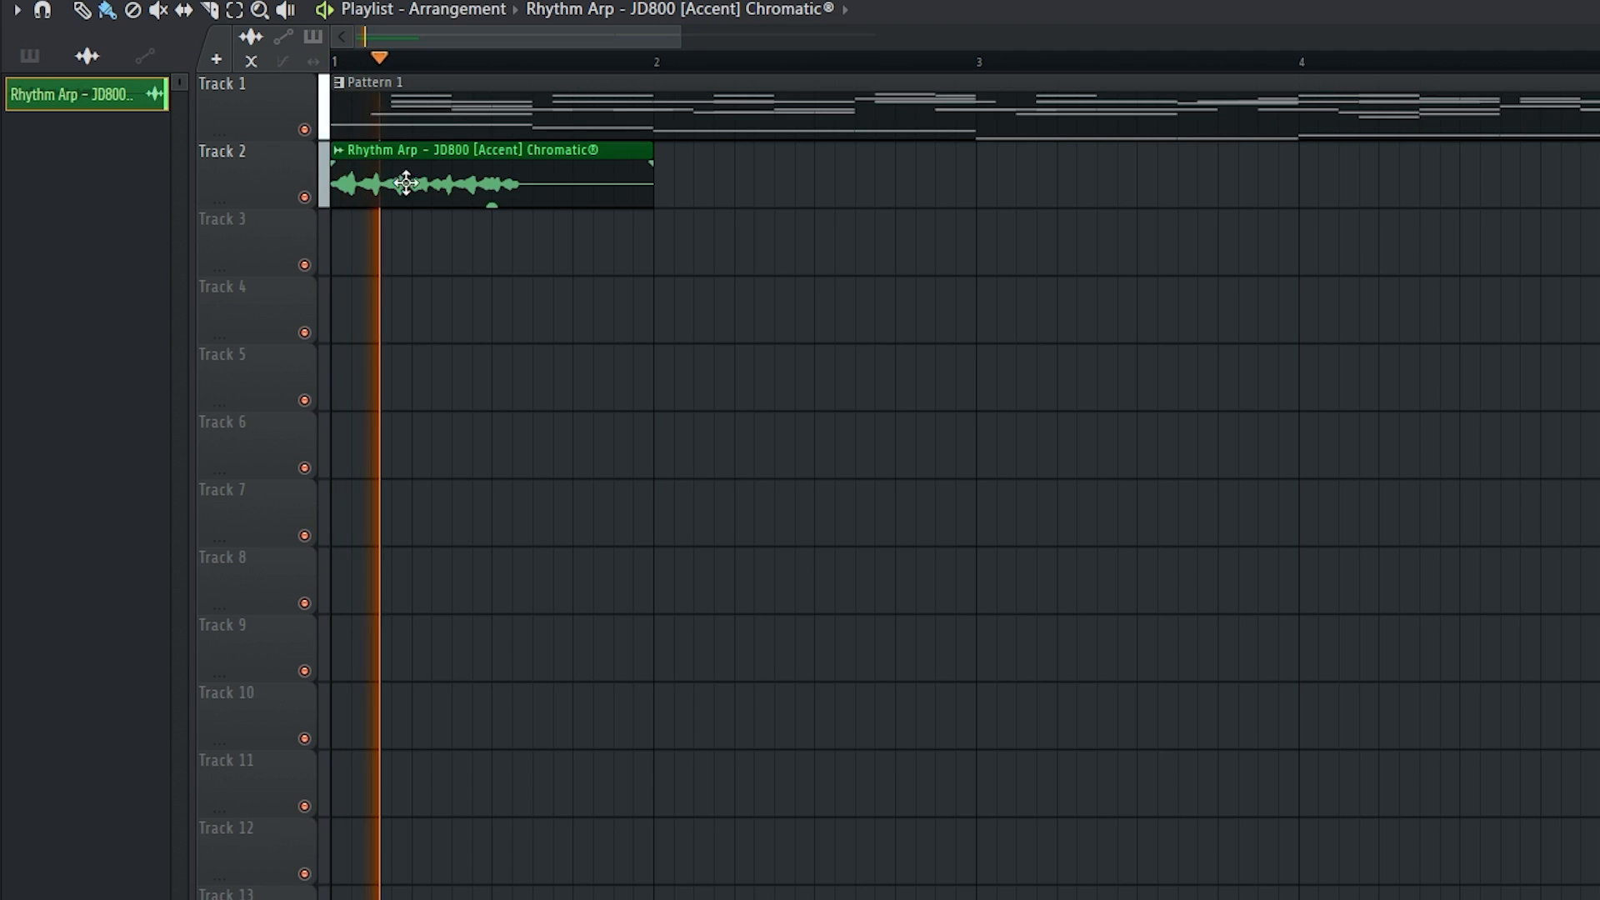
pyautogui.press('space')
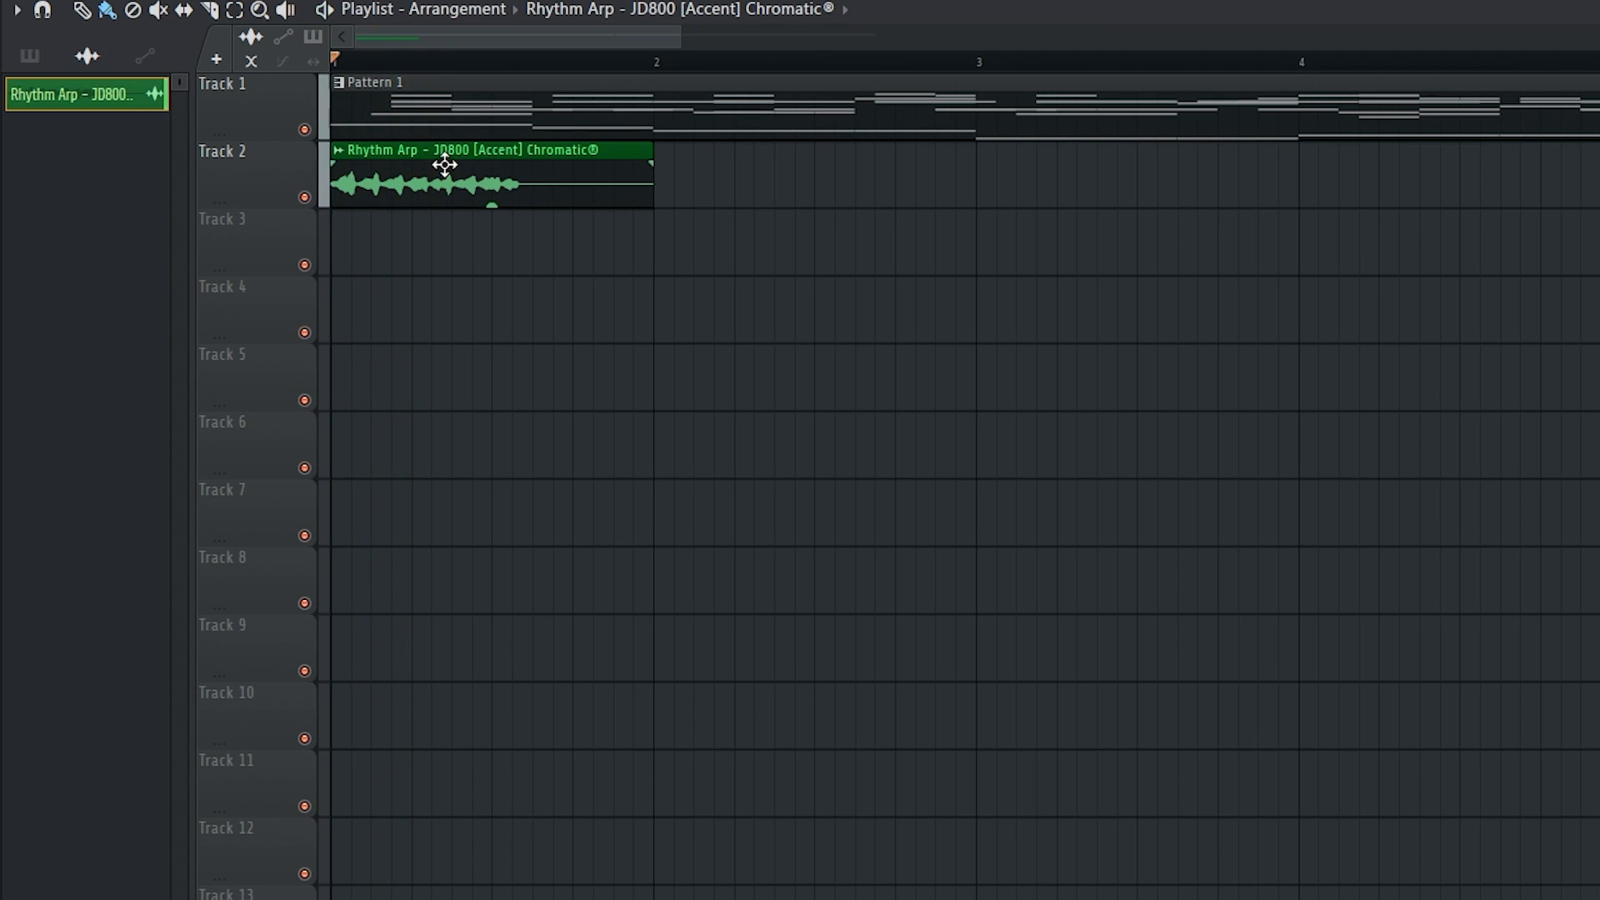
# Stretch the Rhythm Arp clip's time to two bars and lower its volume during playback
pyautogui.doubleClick(456, 185)
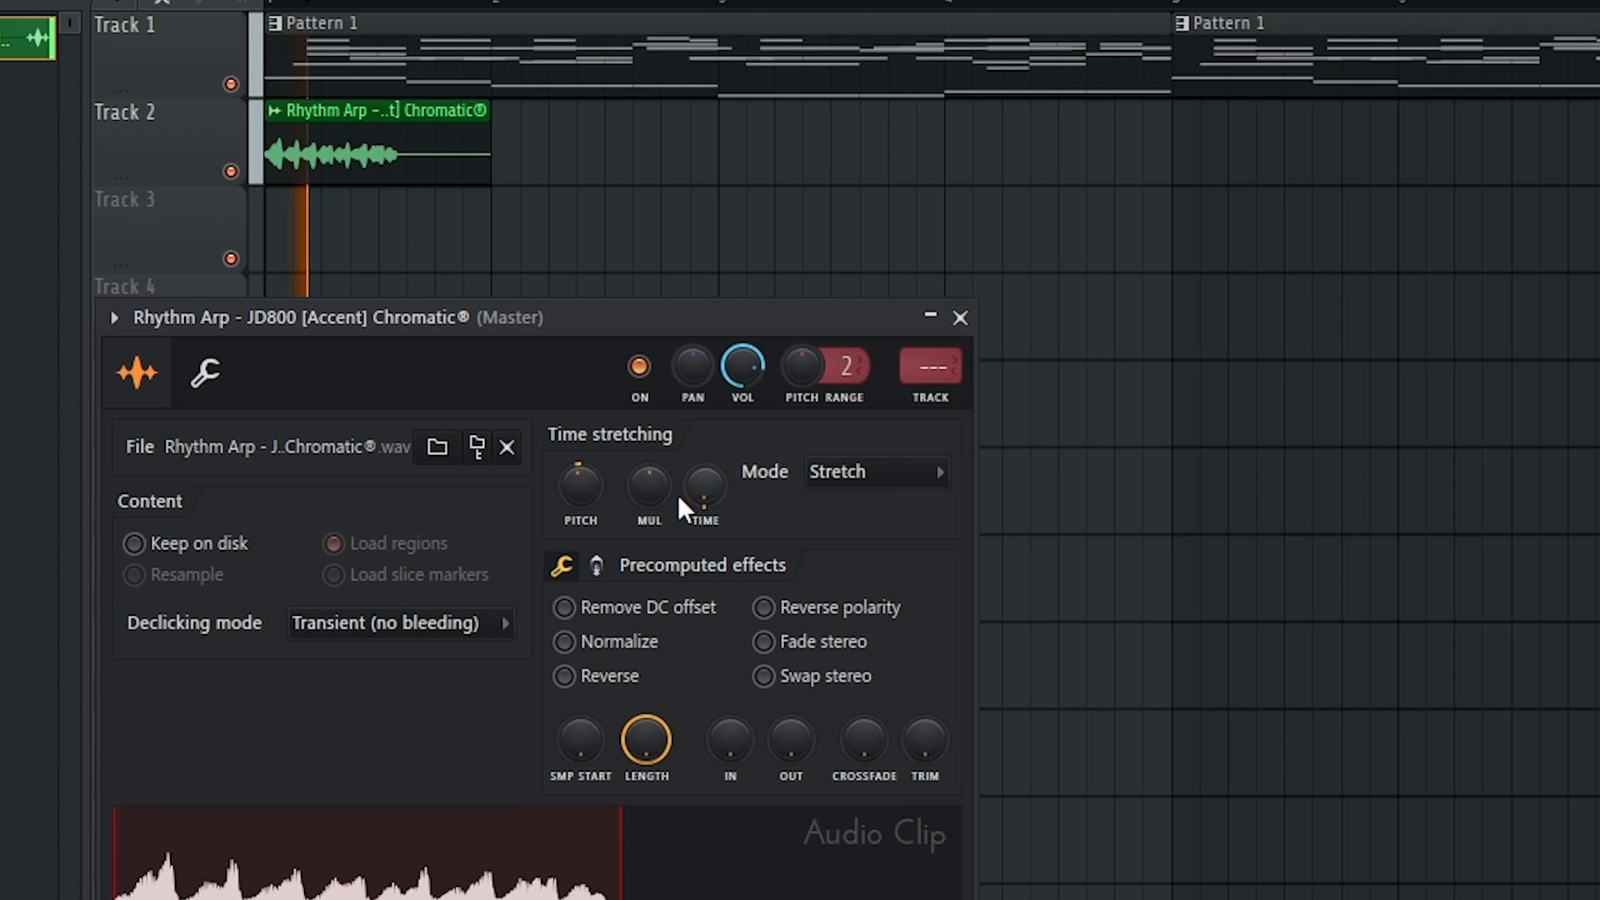
pyautogui.press('space')
pyautogui.moveTo(700, 490)
pyautogui.mouseDown()
pyautogui.moveTo(700, 448)
pyautogui.moveTo(700, 462)
pyautogui.mouseUp()
pyautogui.press('space')
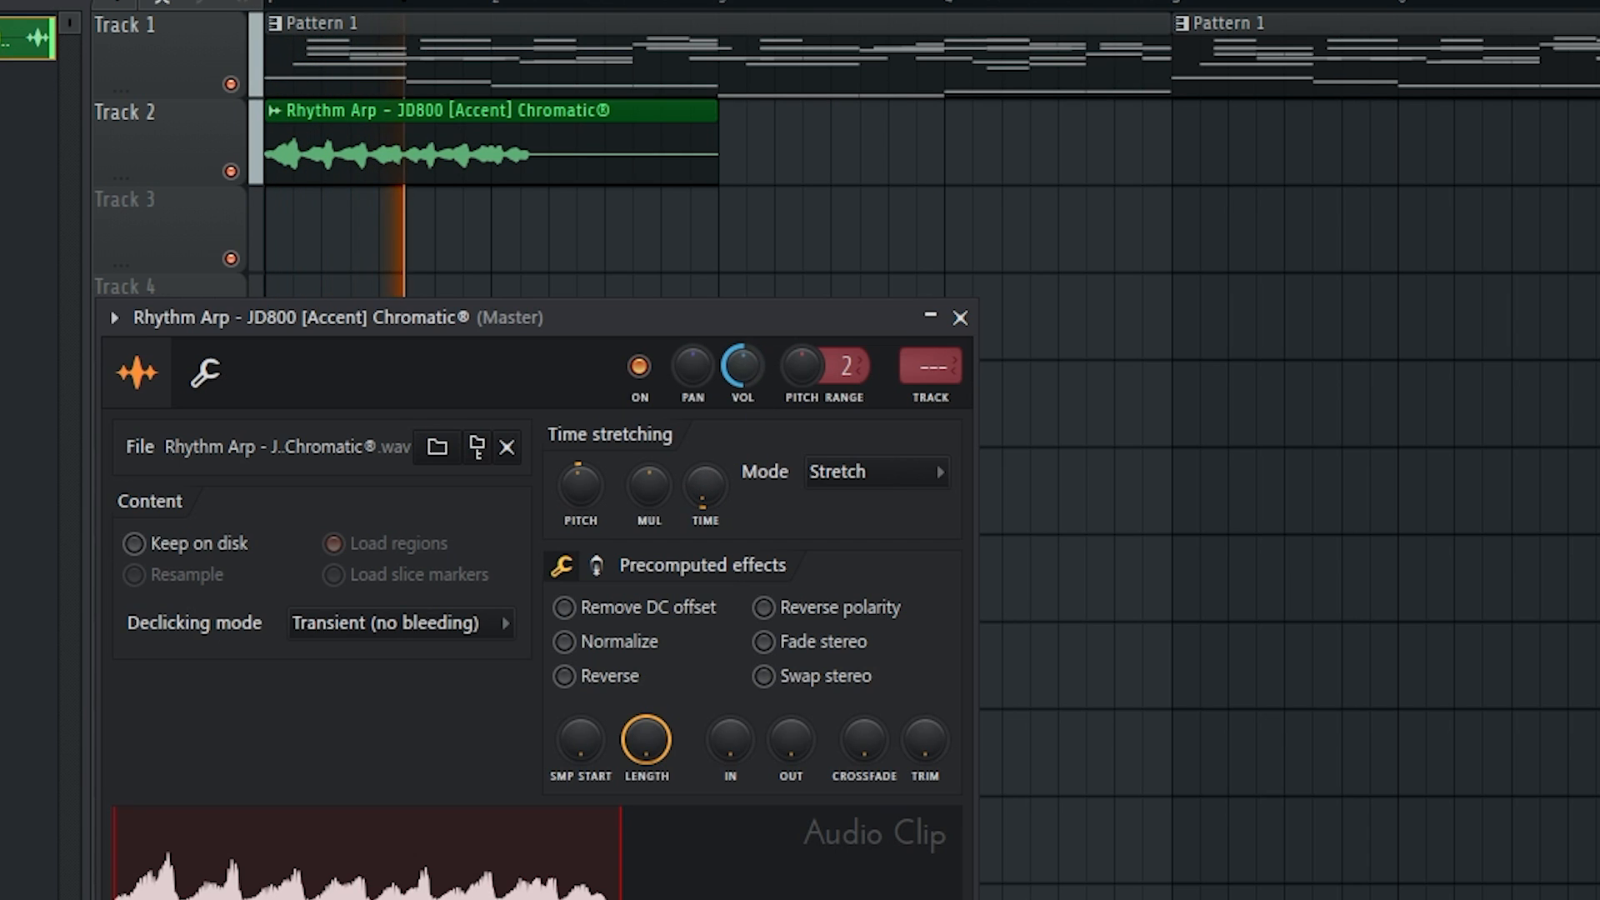
pyautogui.click(960, 317)
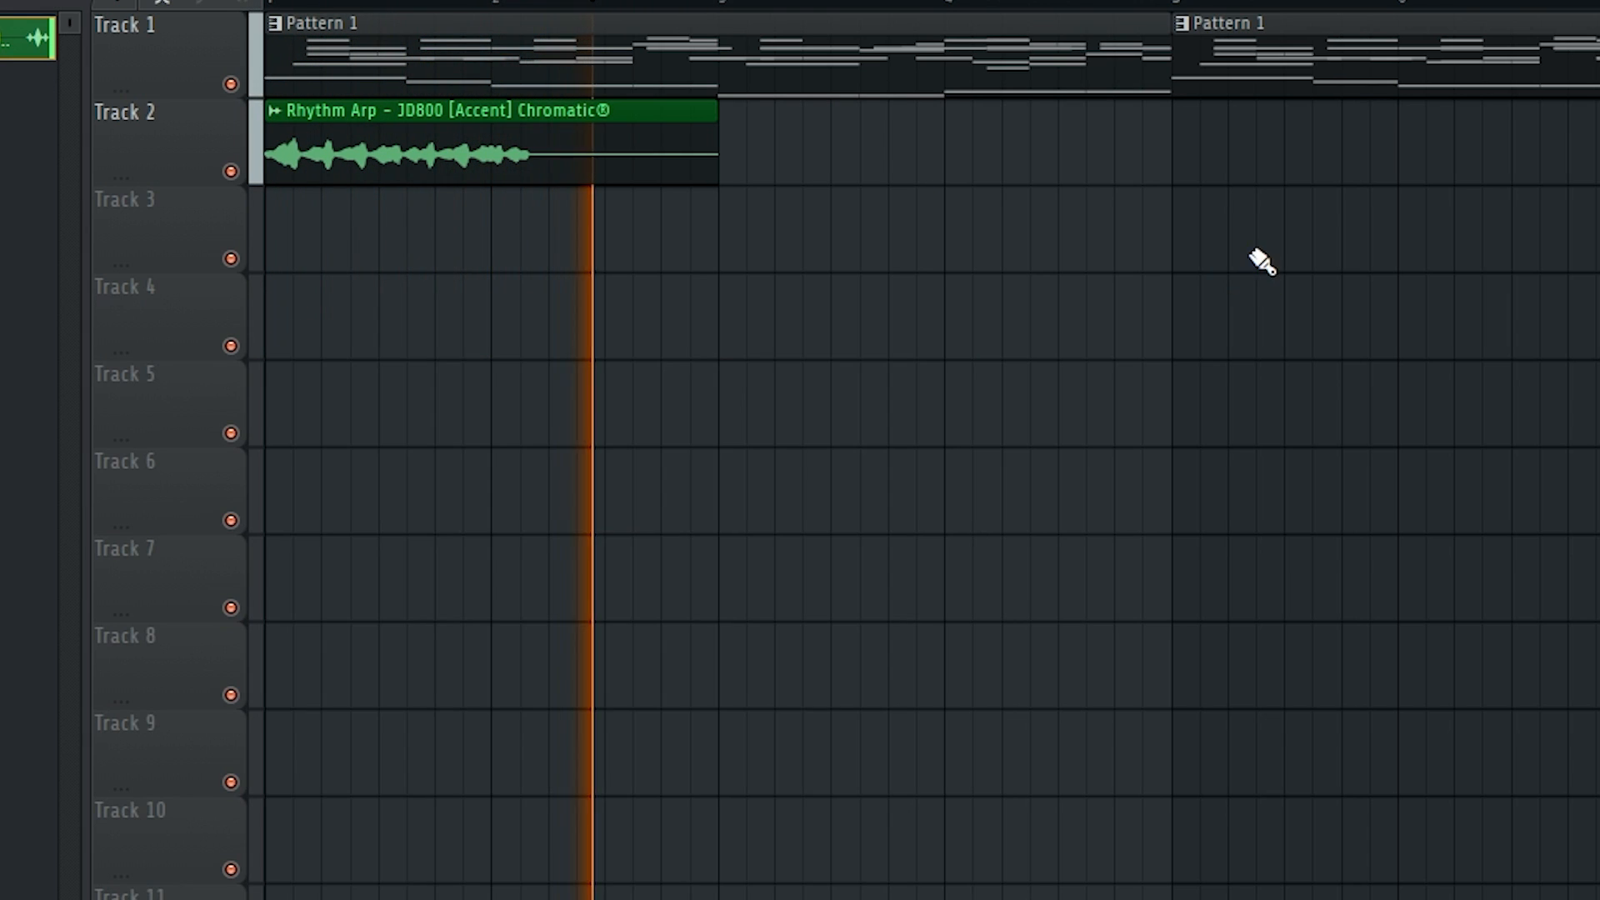
# Copy the Rhythm Arp clip to bar 5 of Track 2 and turn its channel volume down further
pyautogui.scroll(-3, 443, 178)
pyautogui.moveTo(403, 155); pyautogui.dragTo(786, 165)
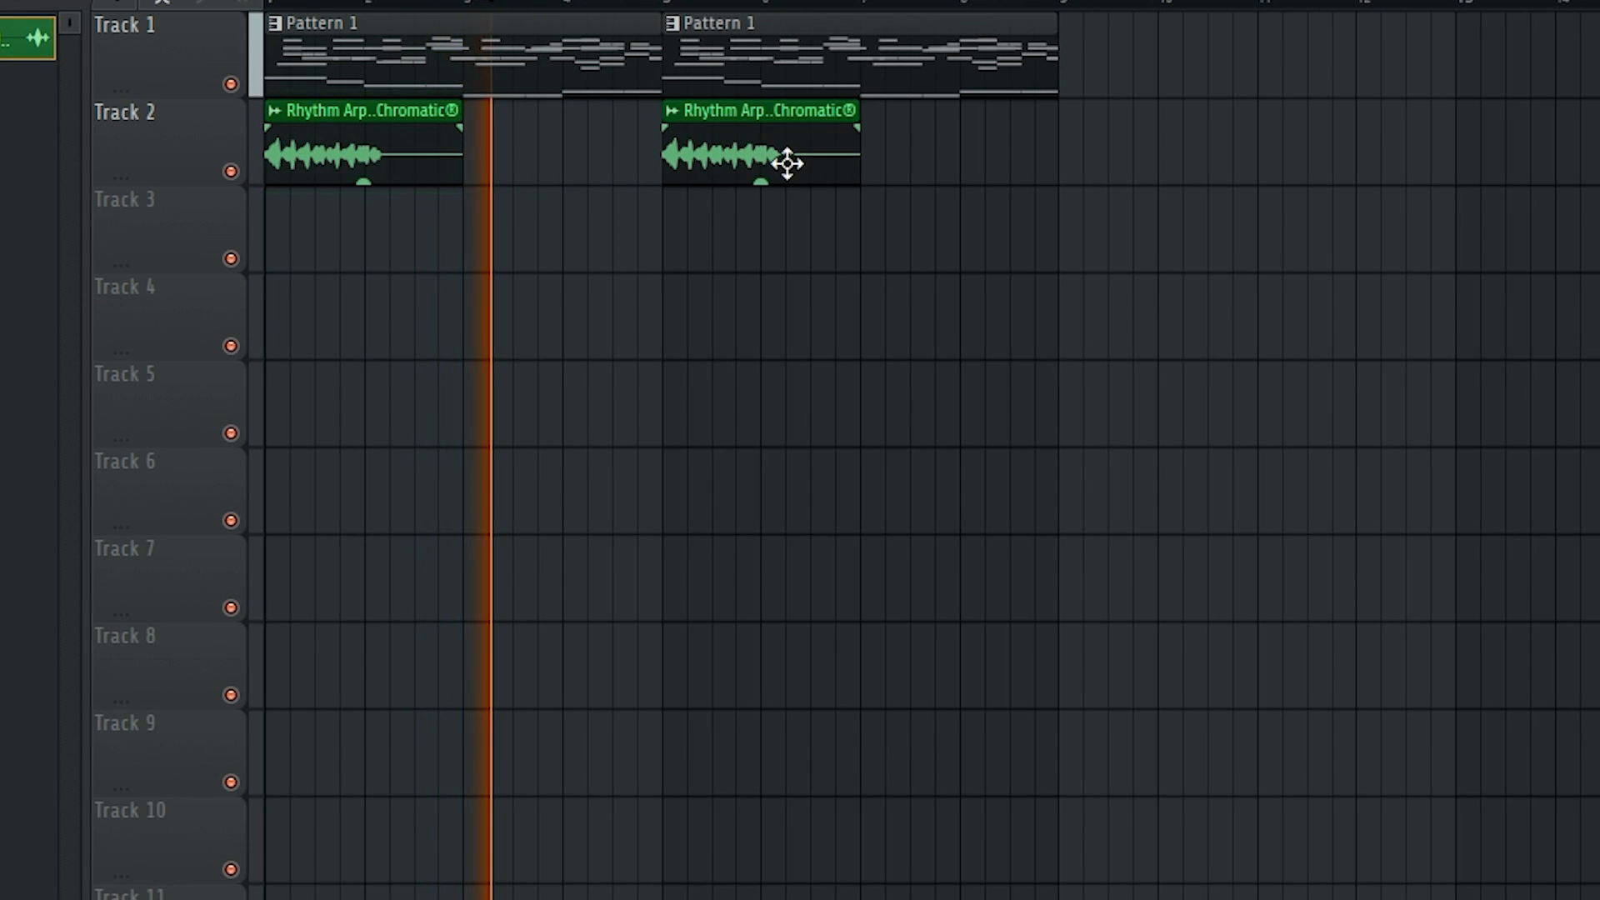
pyautogui.doubleClick(786, 164)
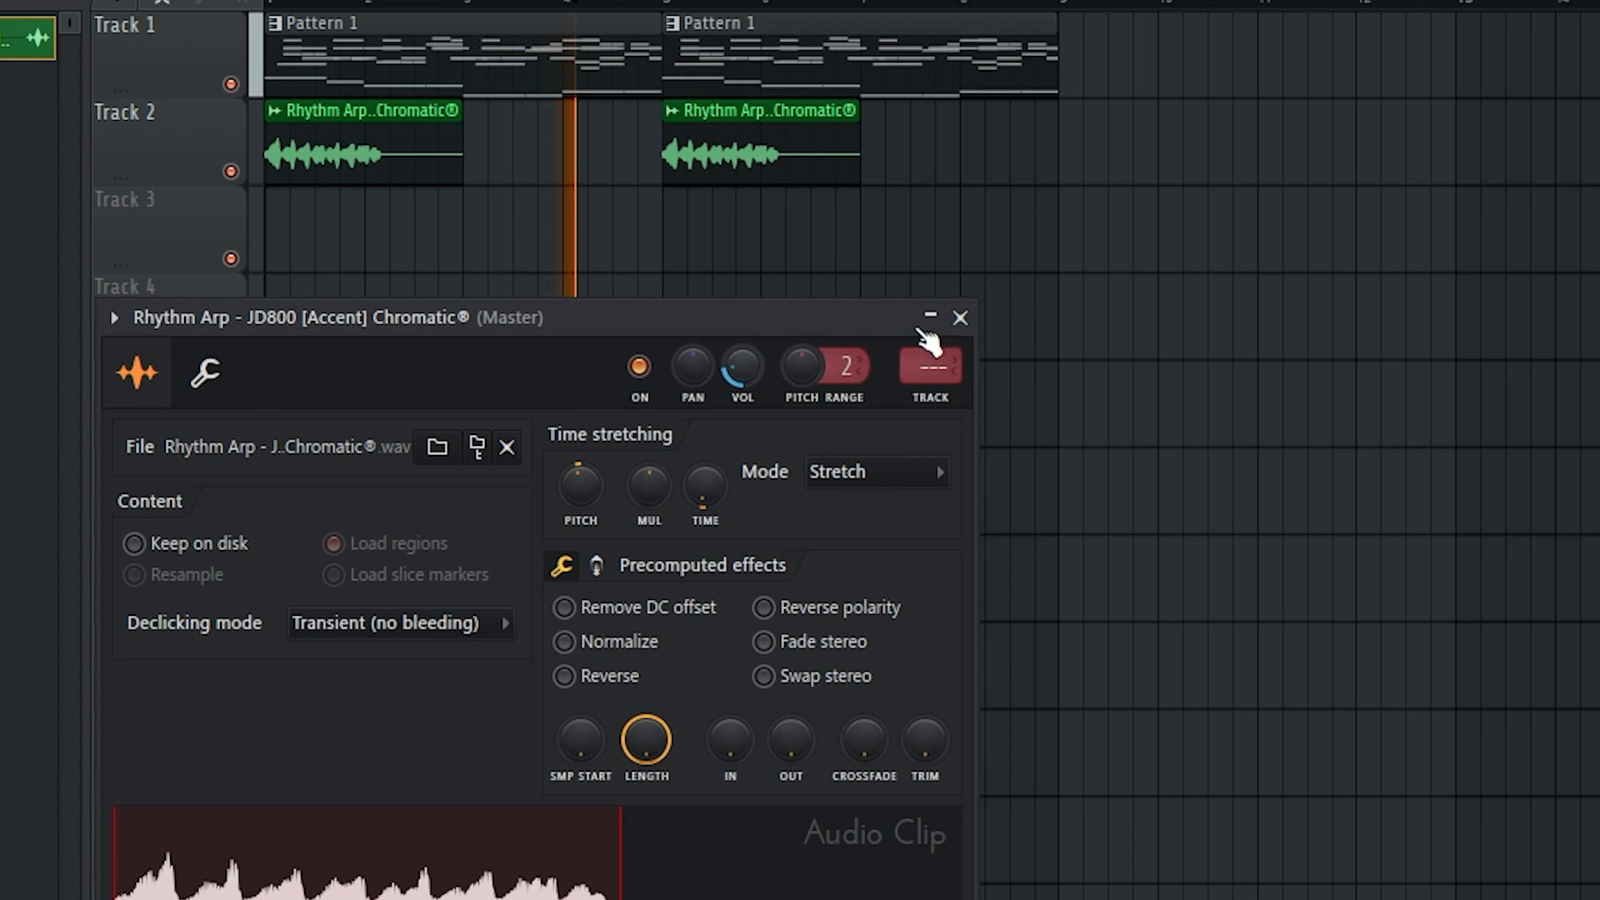
pyautogui.click(960, 317)
# Audition the CL_VC_VoxChopp vocal samples, including numbers 20, 23, 36, 35 and 34
pyautogui.scroll(-1, 1022, 289)
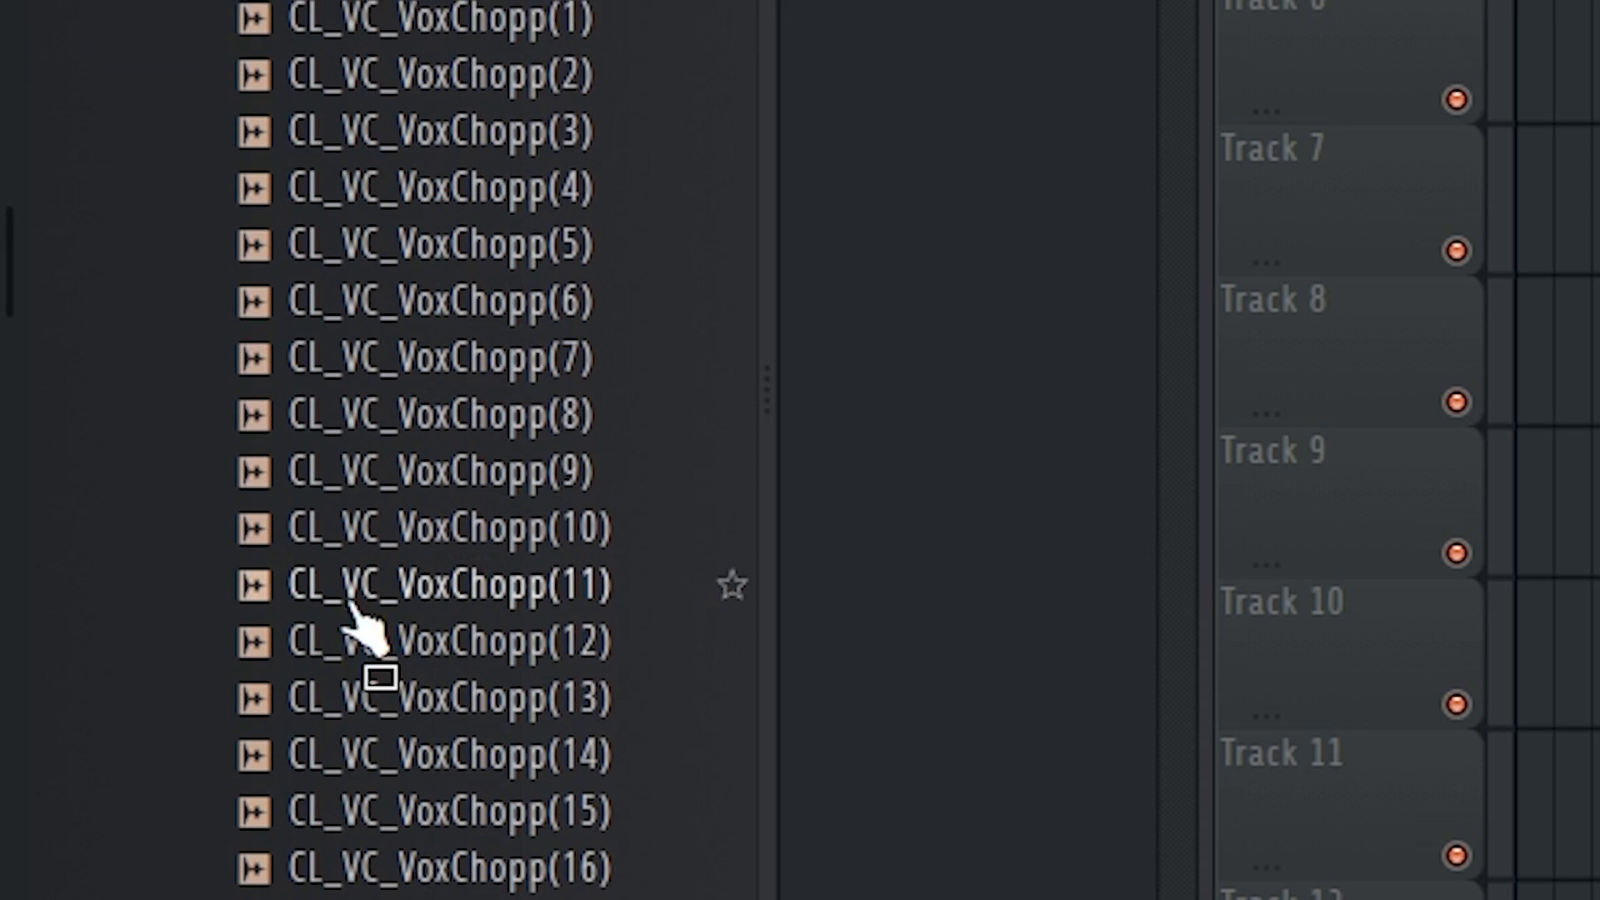
pyautogui.scroll(-1, 357, 625)
pyautogui.scroll(-5, 275, 328)
pyautogui.click(521, 136)
pyautogui.click(513, 393)
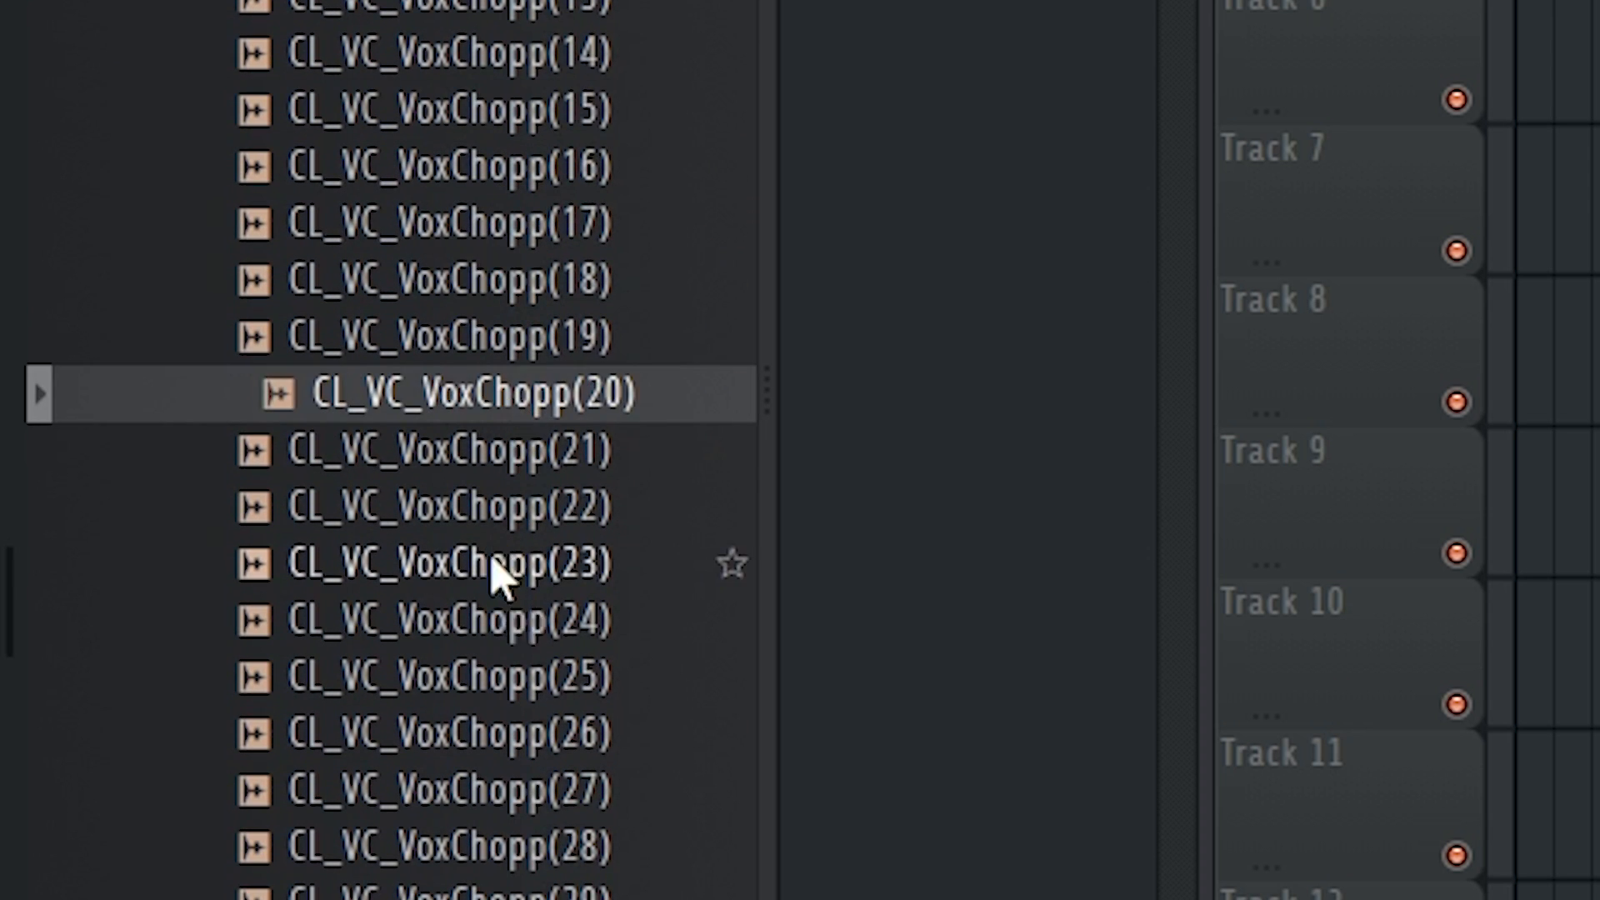
pyautogui.click(500, 567)
pyautogui.scroll(-4, 464, 672)
pyautogui.scroll(-2, 457, 746)
pyautogui.click(457, 734)
pyautogui.click(461, 620)
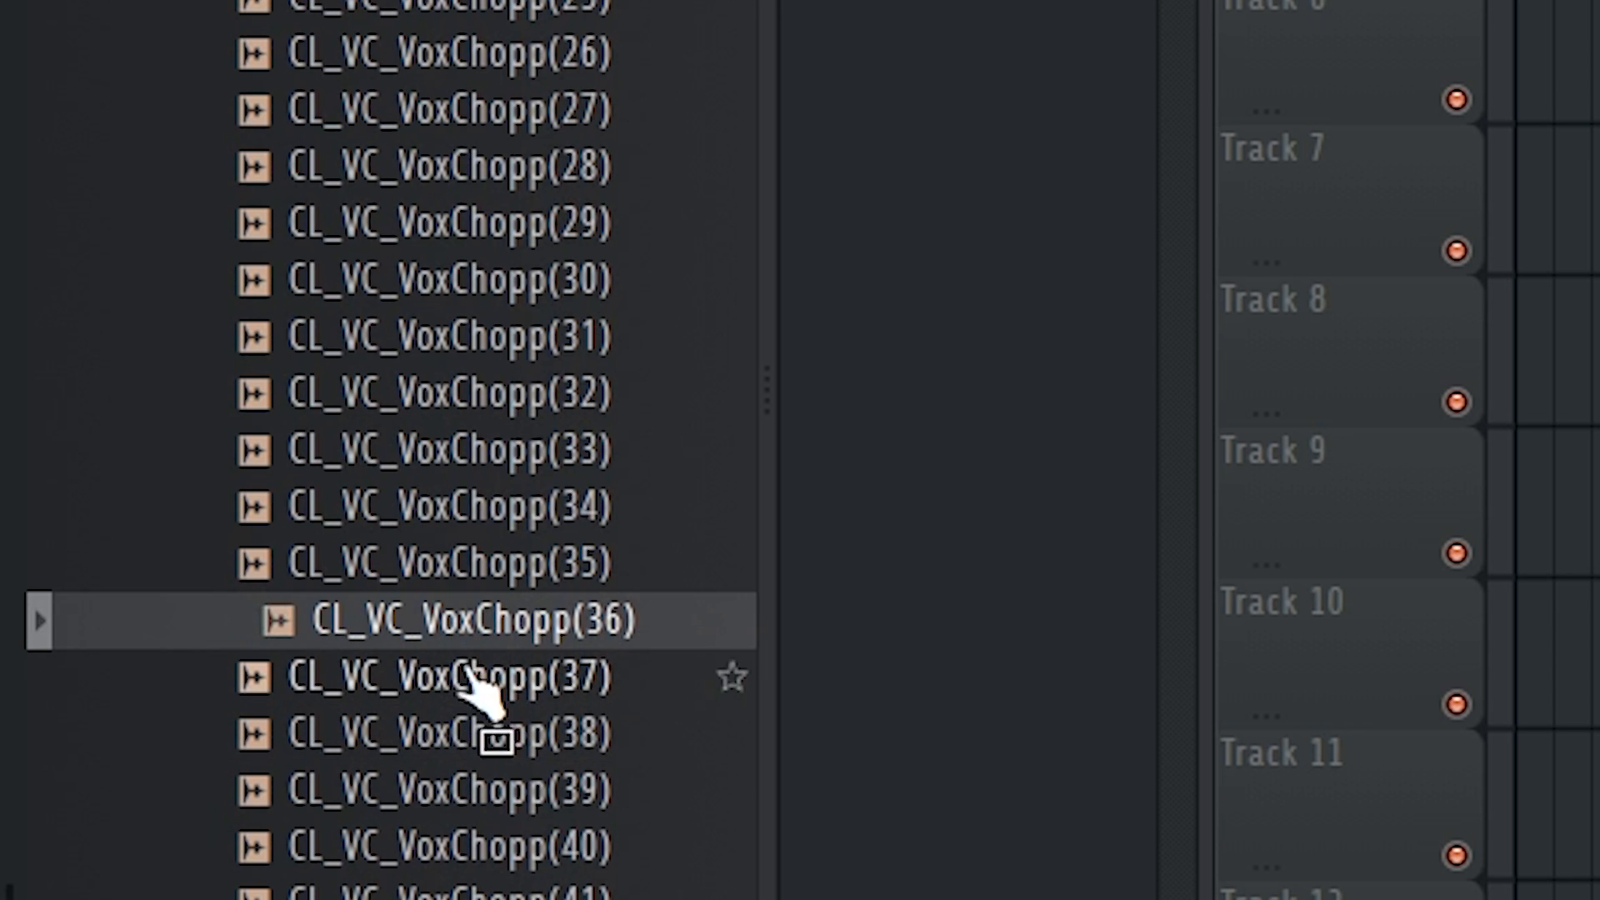
pyautogui.click(475, 567)
pyautogui.click(444, 508)
# Place CL_VC_VoxChopp(34) at bar 1 of Track 3 and lower its channel volume
pyautogui.moveTo(369, 661); pyautogui.dragTo(382, 317)
pyautogui.scroll(3, 325, 355)
pyautogui.moveTo(551, 318); pyautogui.dragTo(265, 243)
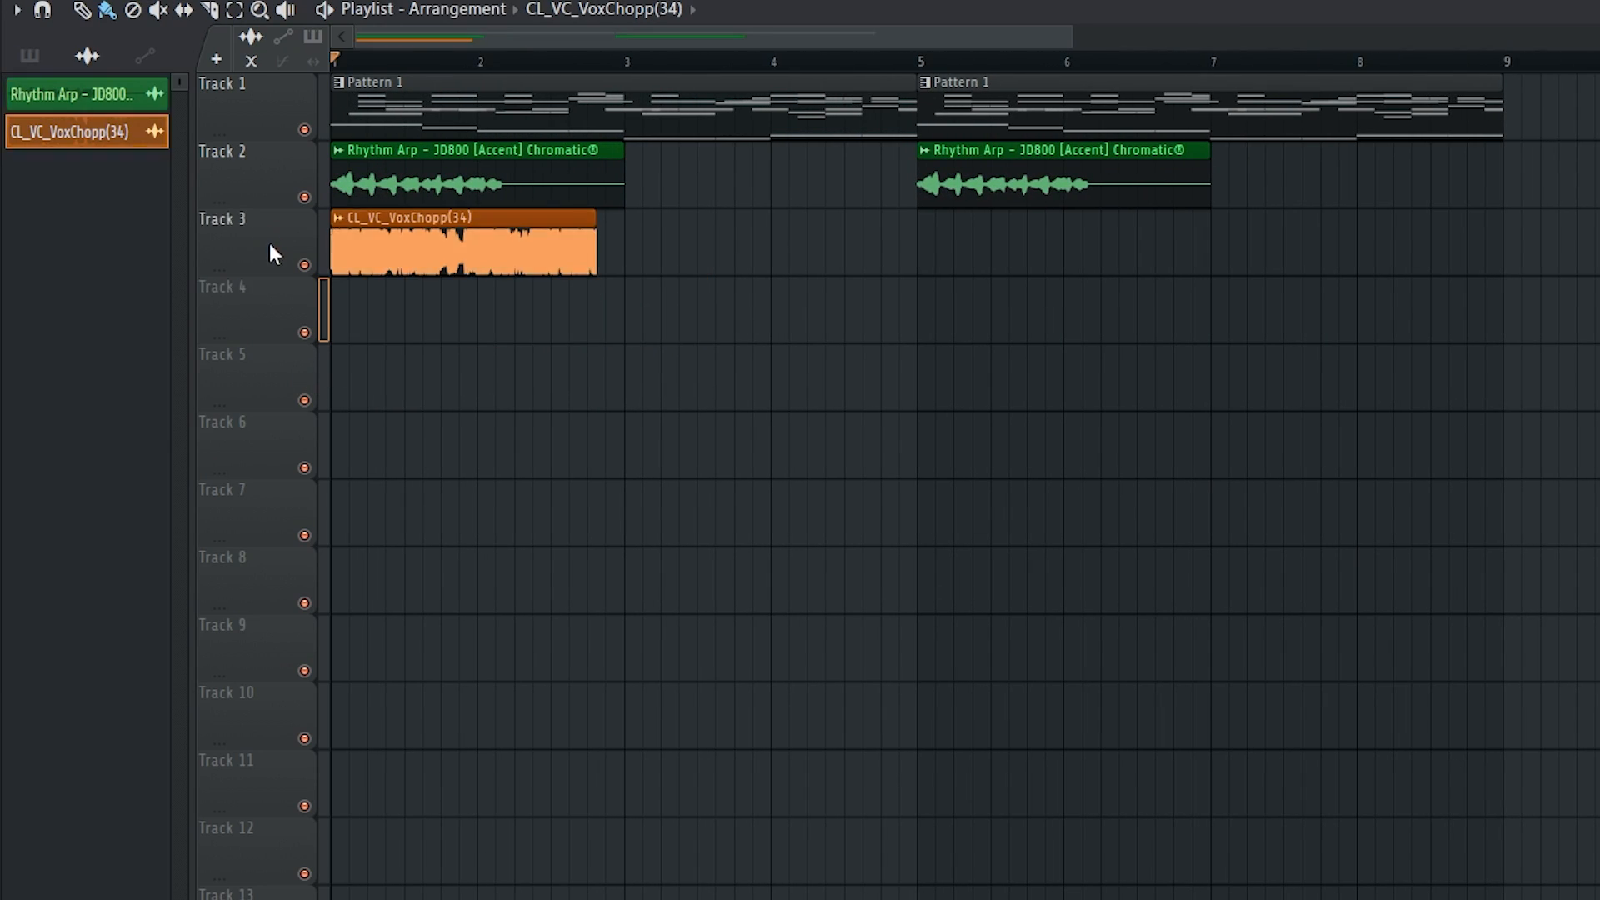
pyautogui.scroll(3, 271, 244)
pyautogui.doubleClick(436, 252)
pyautogui.moveTo(734, 384); pyautogui.dragTo(735, 425)
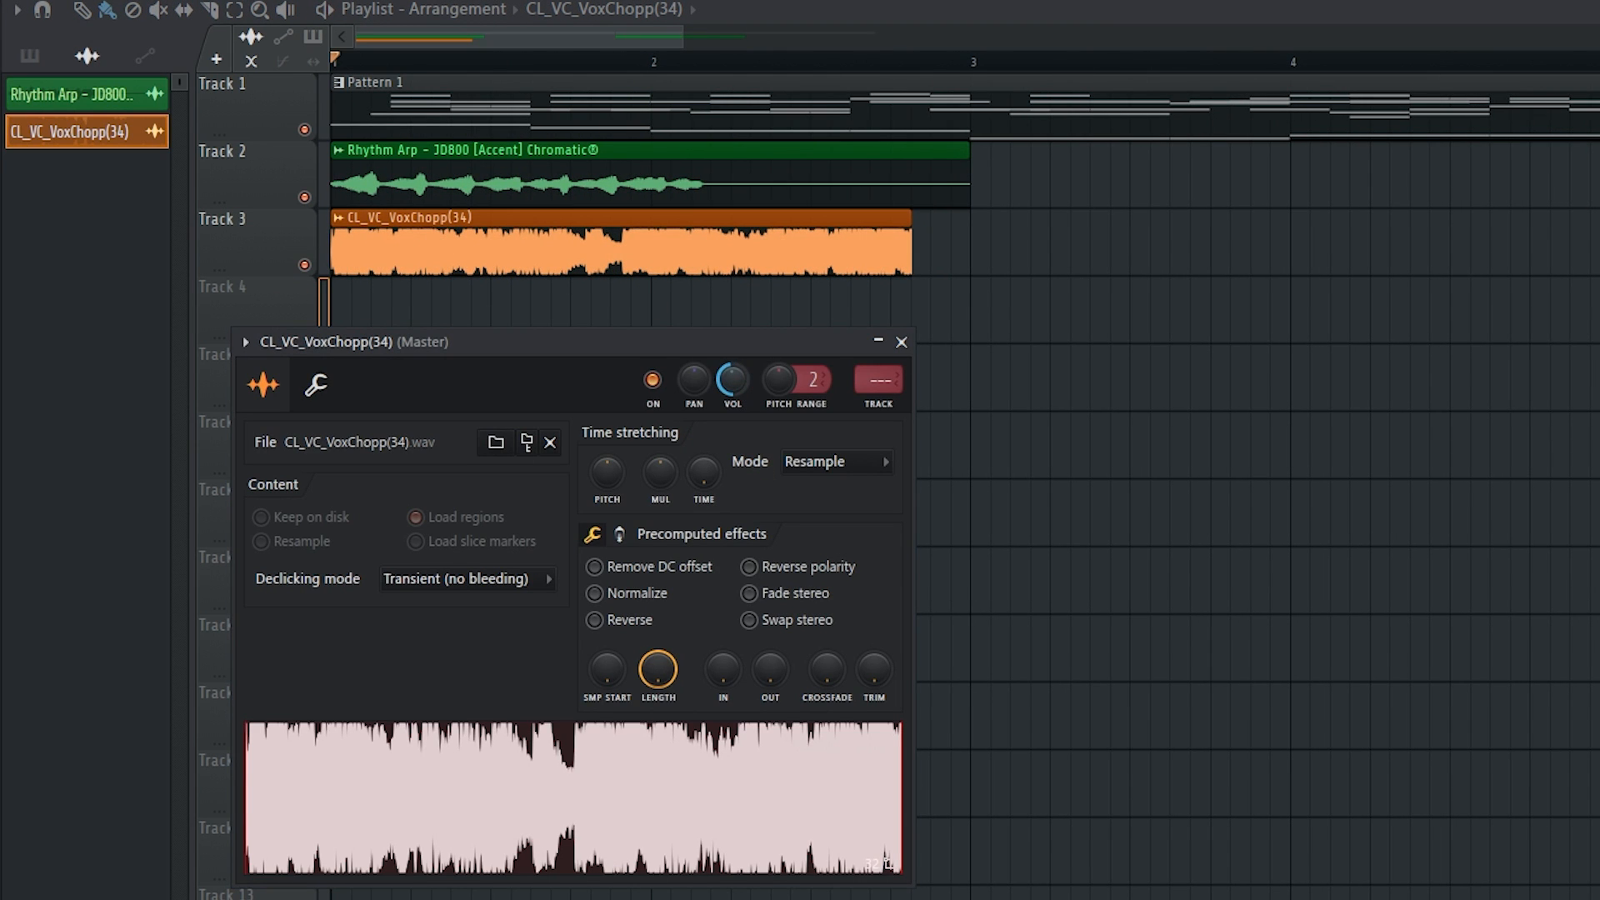
# Set the vocal chop's time stretching mode to Stretch and lengthen its time to two bars
pyautogui.click(850, 454)
pyautogui.click(816, 536)
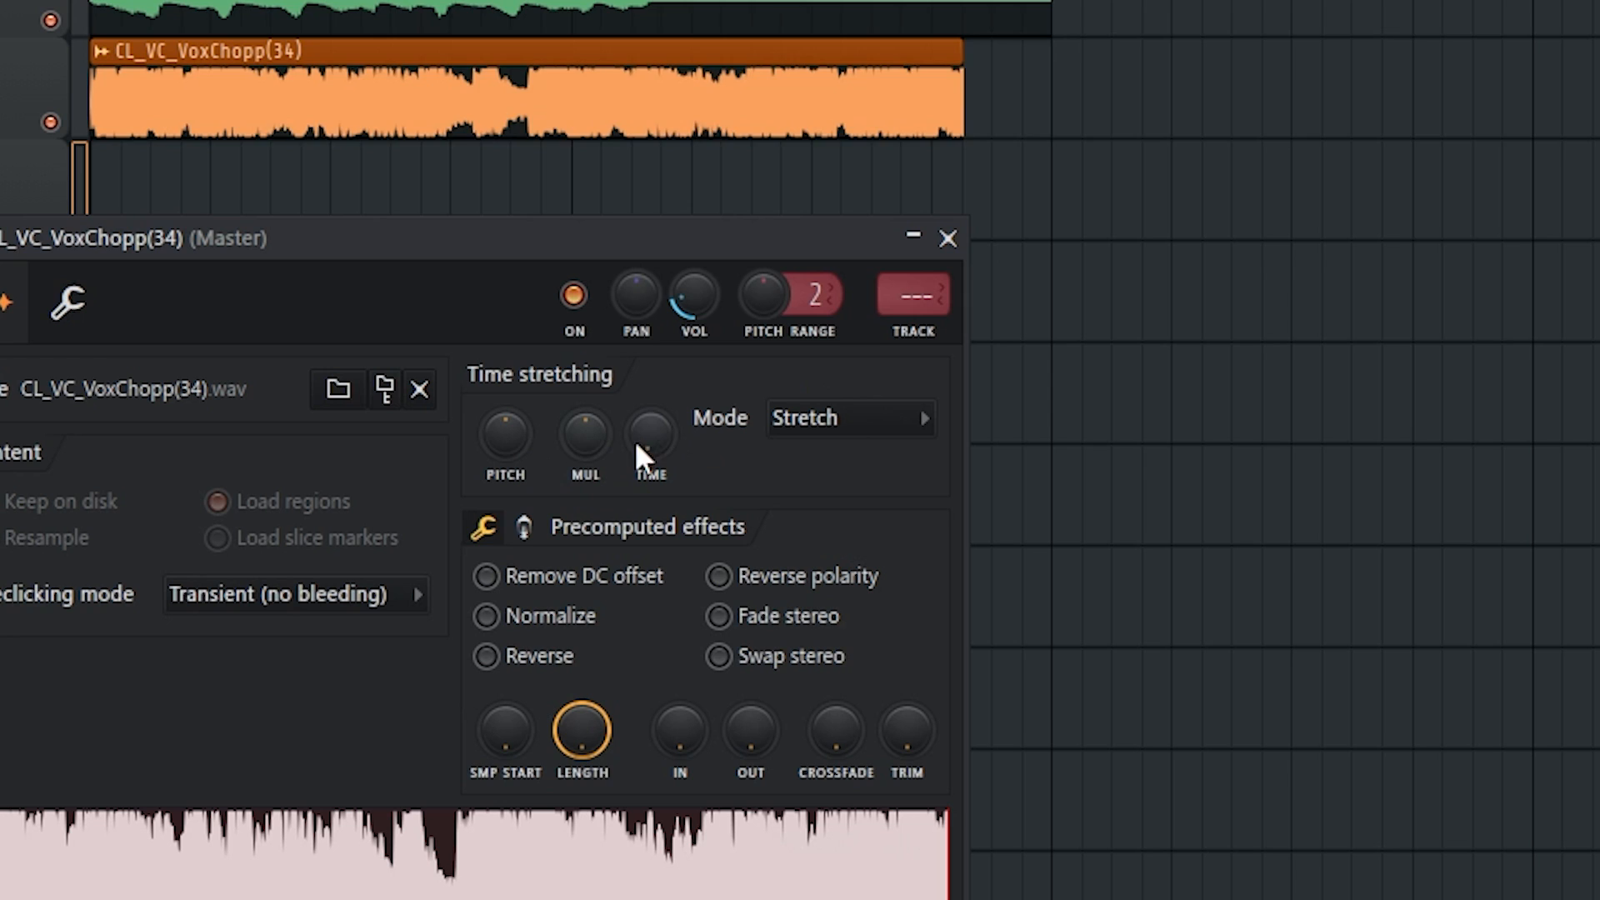
pyautogui.moveTo(640, 457)
pyautogui.mouseDown()
pyautogui.moveTo(640, 416)
pyautogui.moveTo(640, 433)
pyautogui.mouseUp()
pyautogui.scroll(-2, 1394, 240)
pyautogui.press('Escape')
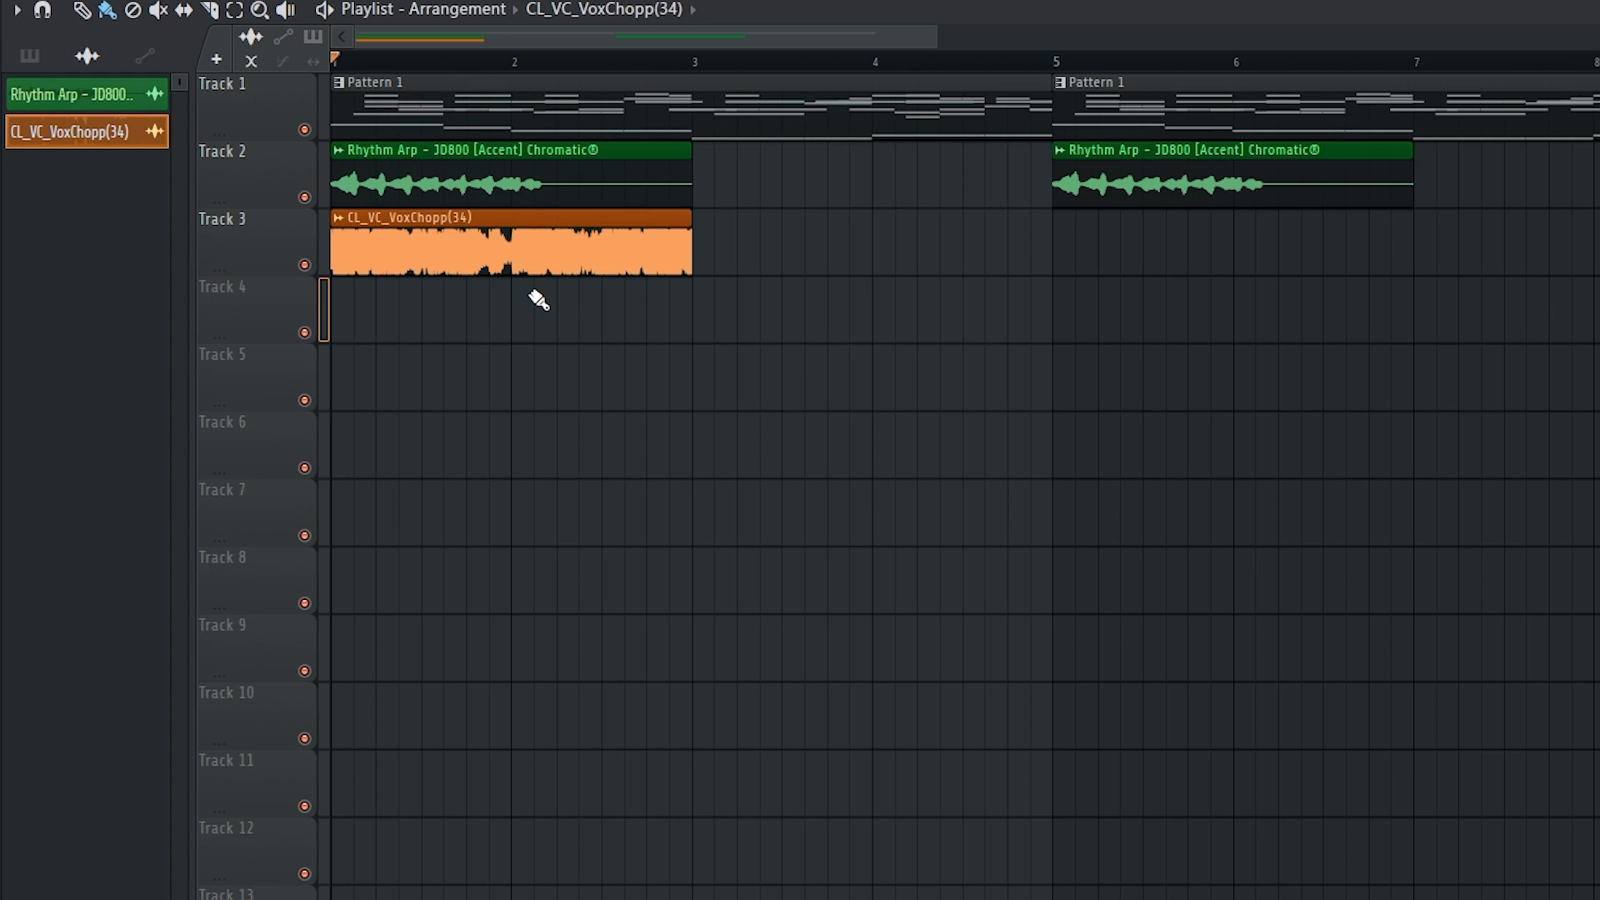
# Repeat the two-bar vocal chop back to back along Track 3 from bar 3 onward, under both Pattern 1 clips
pyautogui.moveTo(352, 105); pyautogui.dragTo(889, 103)
pyautogui.moveTo(864, 252)
pyautogui.mouseDown()
pyautogui.moveTo(1572, 250)
pyautogui.moveTo(1541, 246)
pyautogui.mouseUp()
# Lower the vocal chop's time-stretching pitch, set its pitch range to 12, raise its channel pitch and play the arrangement
pyautogui.scroll(2, 502, 257)
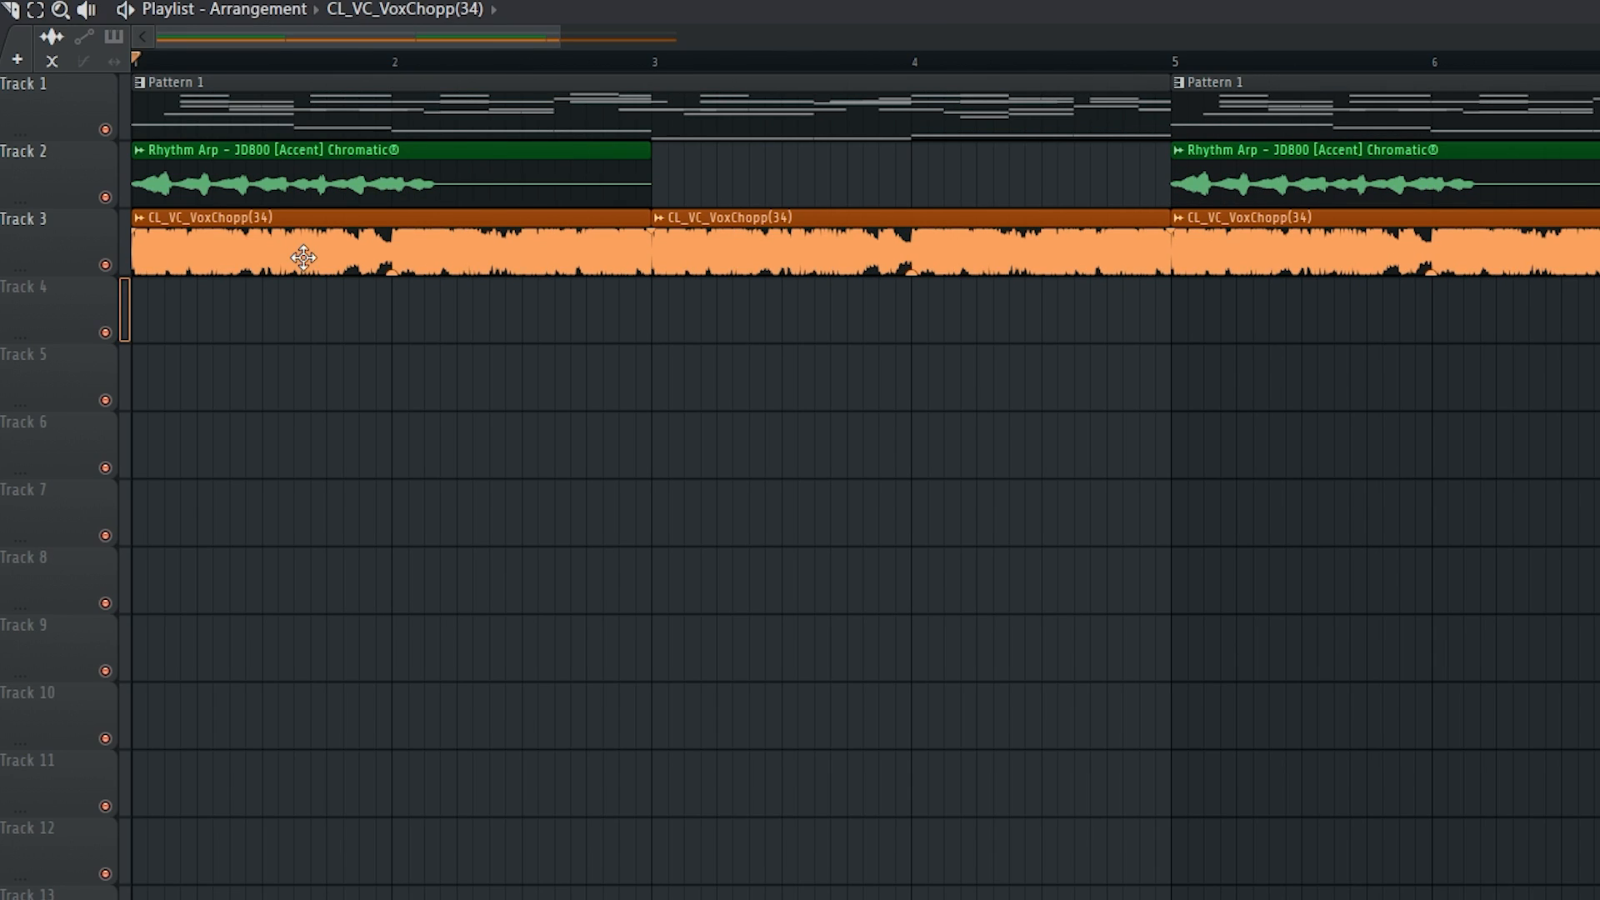
pyautogui.doubleClick(303, 258)
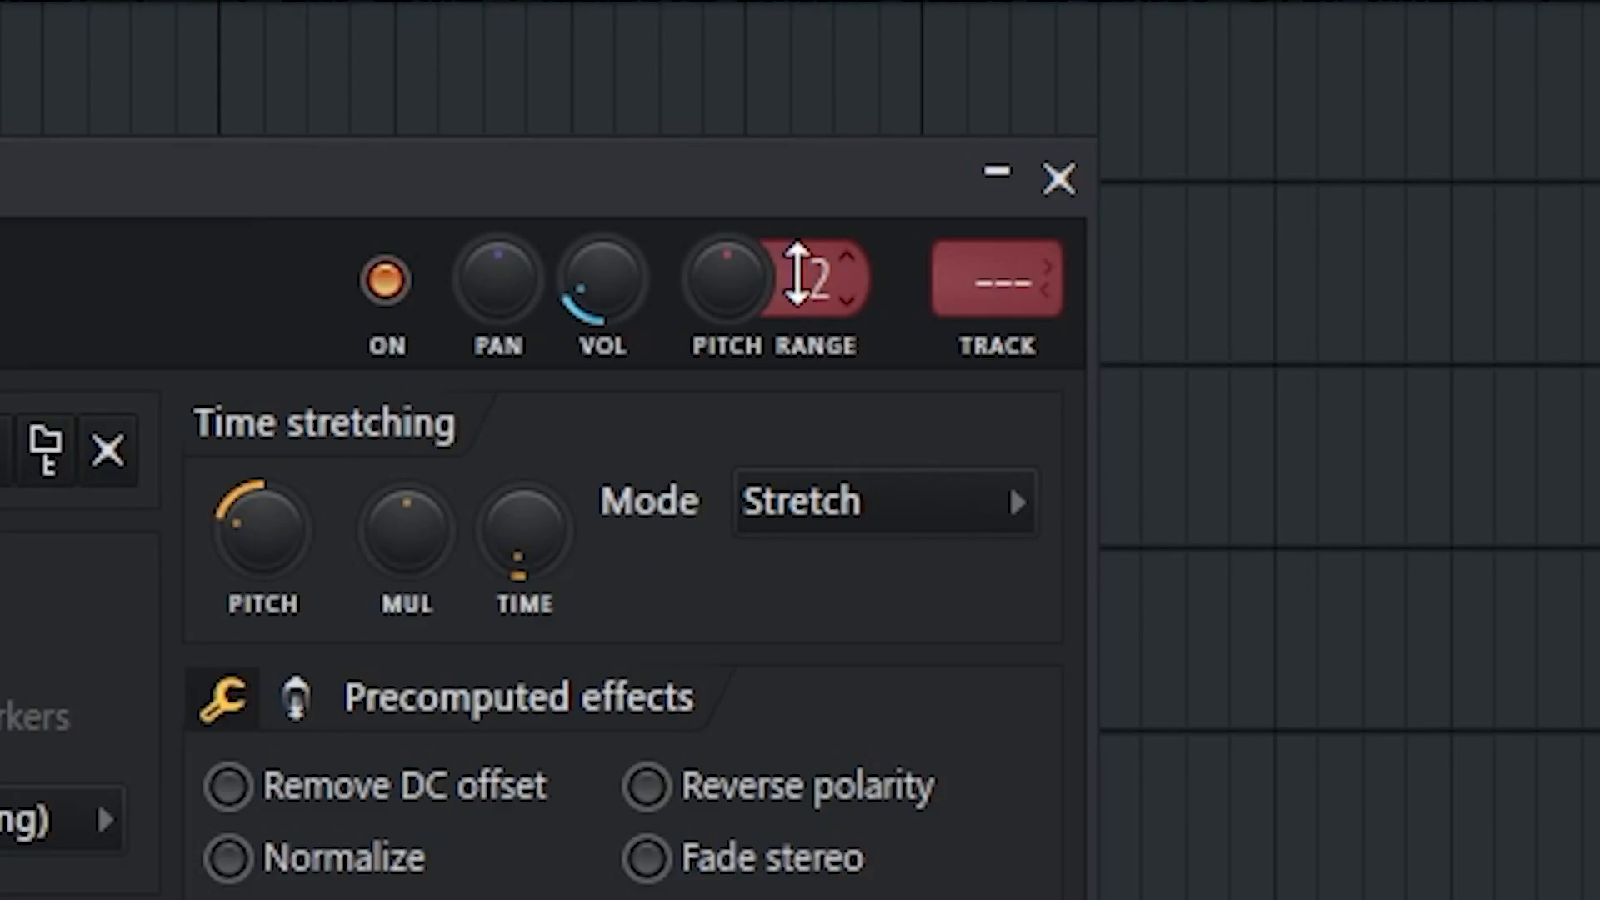
pyautogui.scroll(4, 813, 380)
pyautogui.scroll(2, 794, 221)
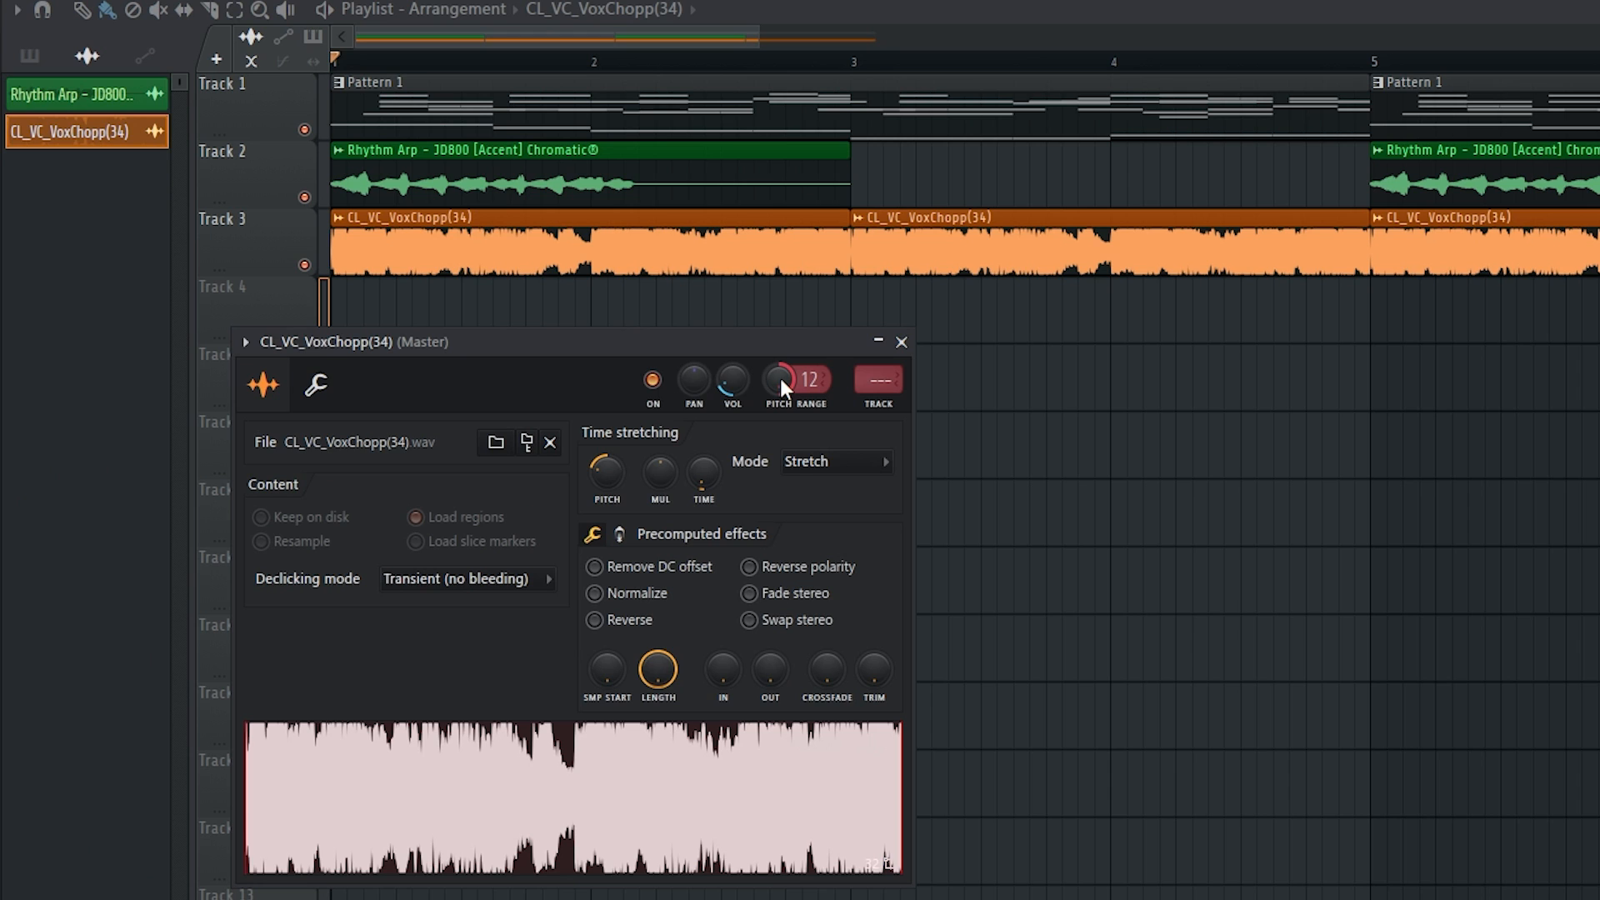
pyautogui.rightClick(1135, 418)
pyautogui.press('space')
pyautogui.scroll(-1, 652, 275)
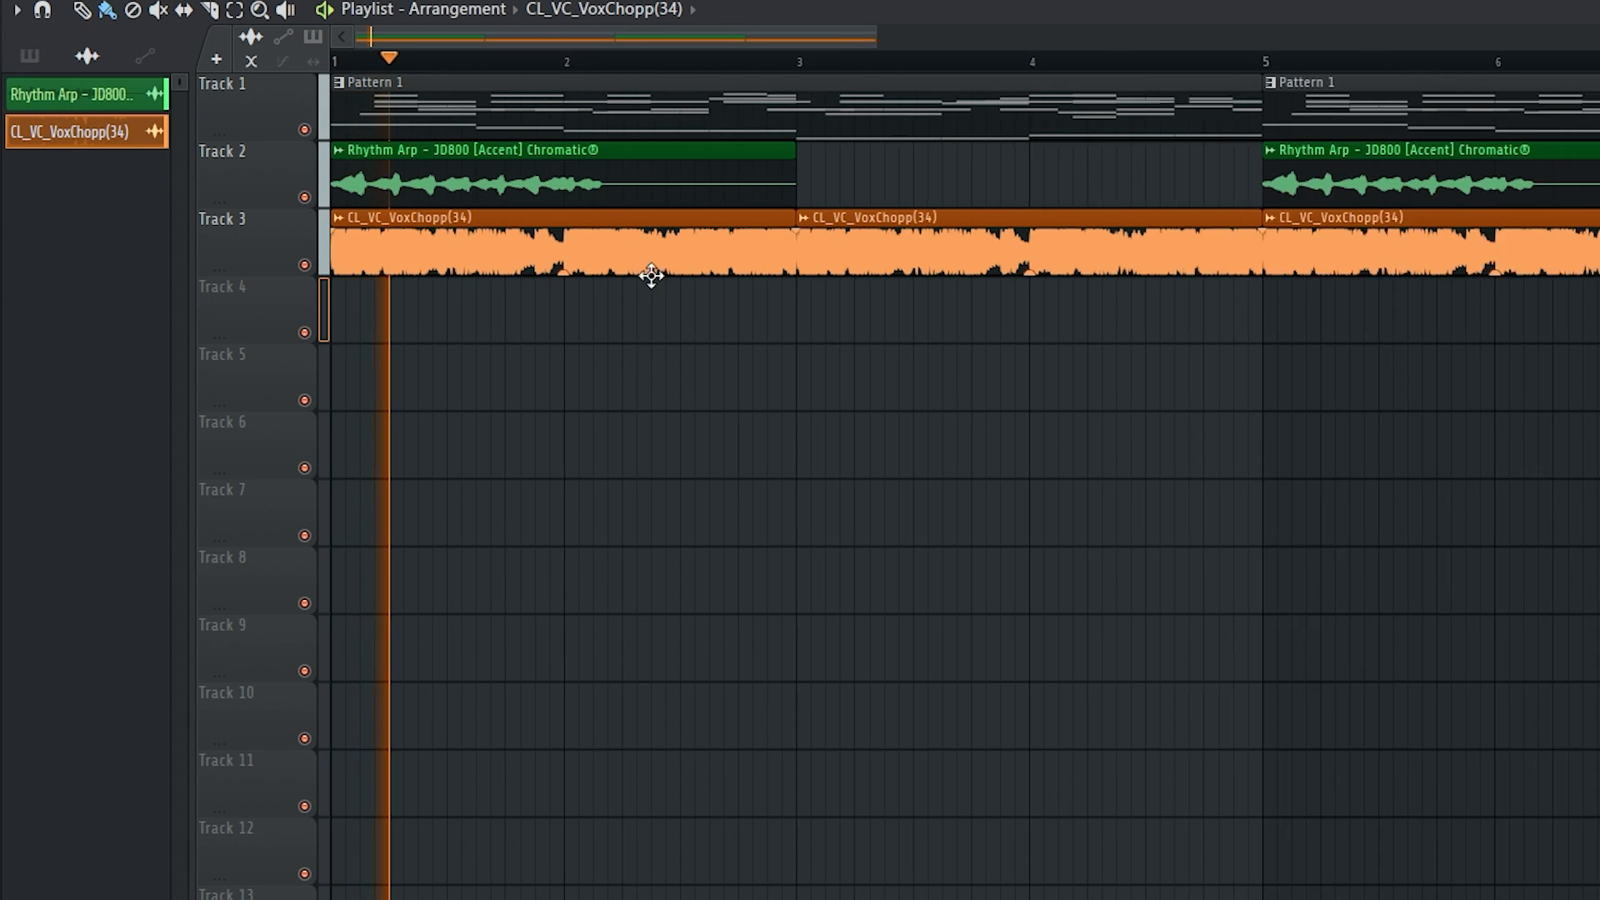
# Route the CL_VC_VoxChopp(34) sample to mixer Insert 5
pyautogui.scroll(-2, 652, 275)
pyautogui.doubleClick(679, 240)
pyautogui.press('space')
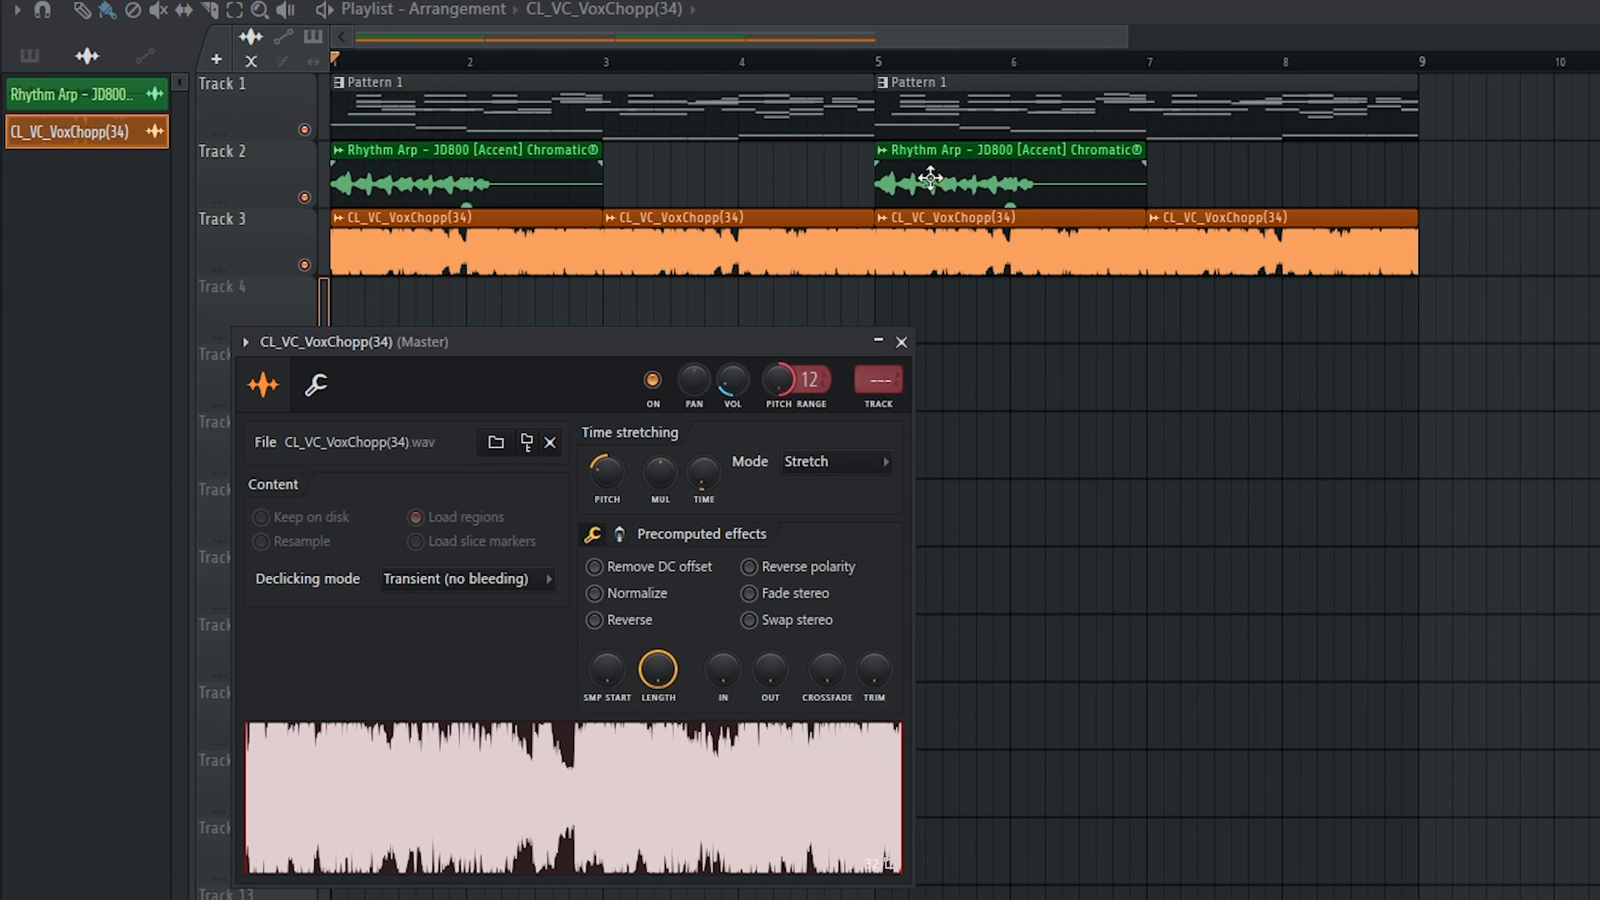
pyautogui.press('F9')
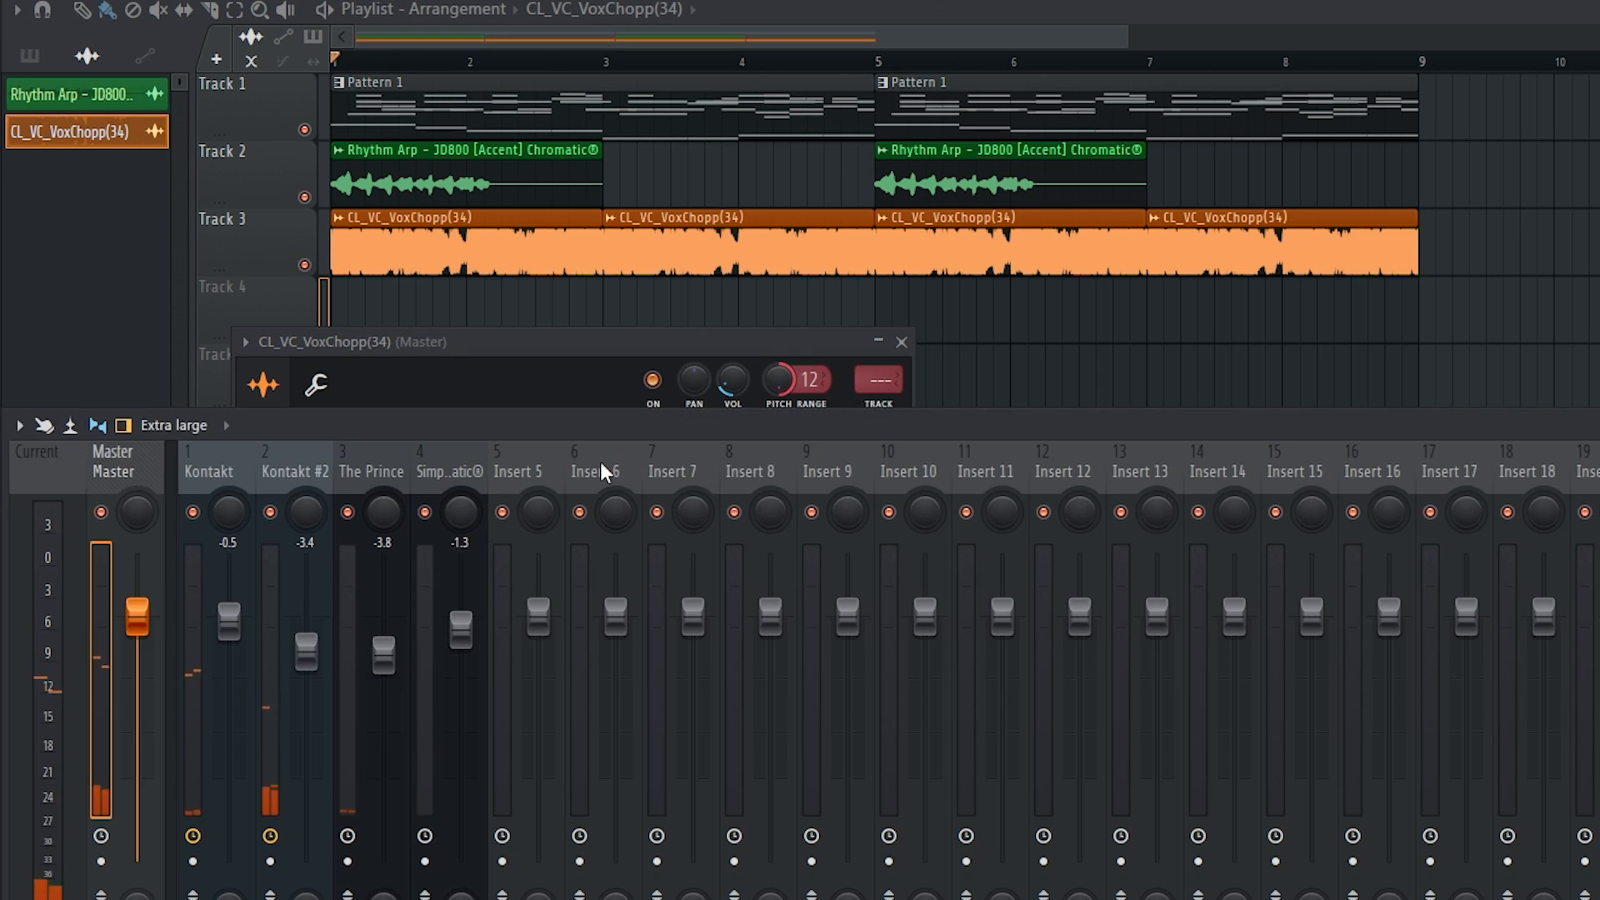
pyautogui.click(518, 456)
pyautogui.hotkey('ctrl', 'l')
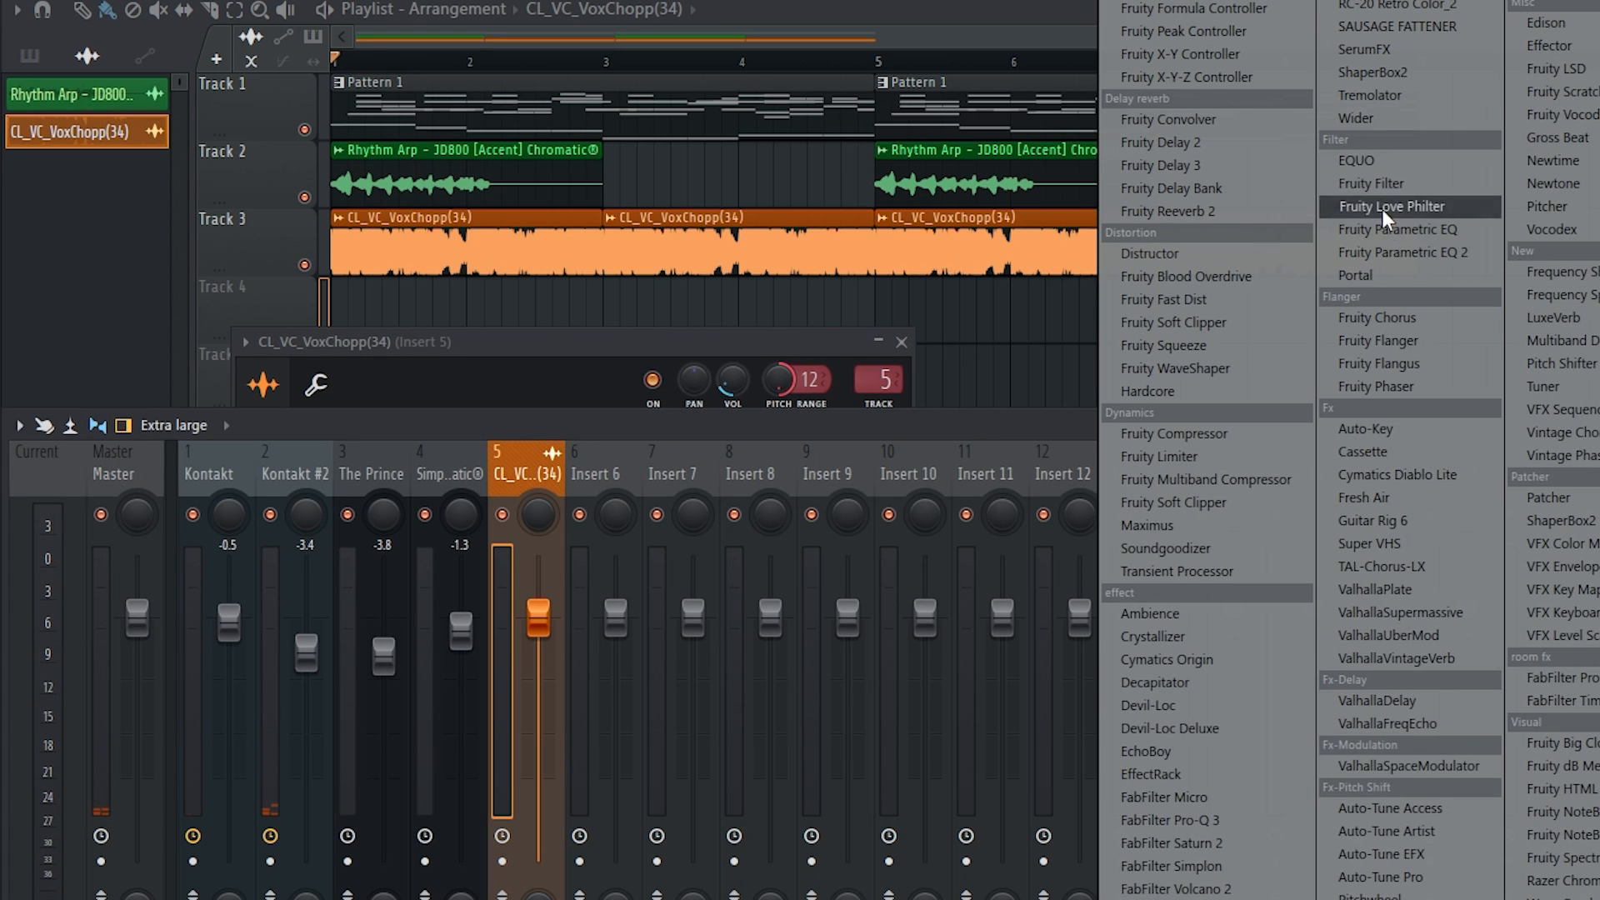
# Load Fruity Parametric EQ 2 on the vocal chop's mixer insert with the 40Hz + 18kHz cut preset
pyautogui.click(1410, 252)
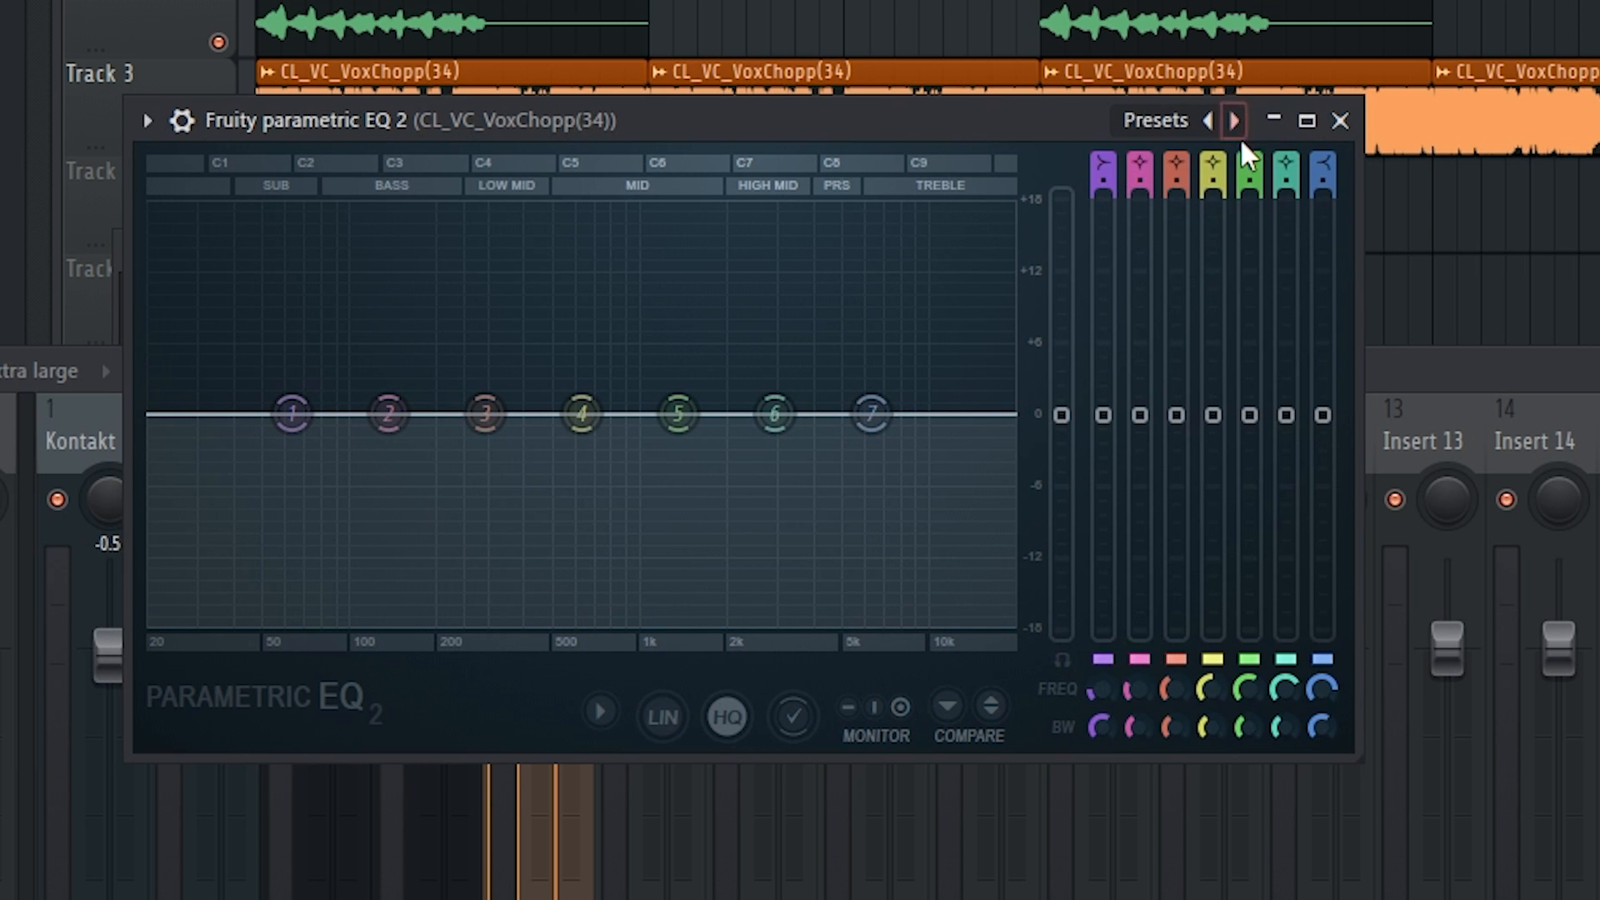
pyautogui.click(1233, 125)
pyautogui.click(1344, 347)
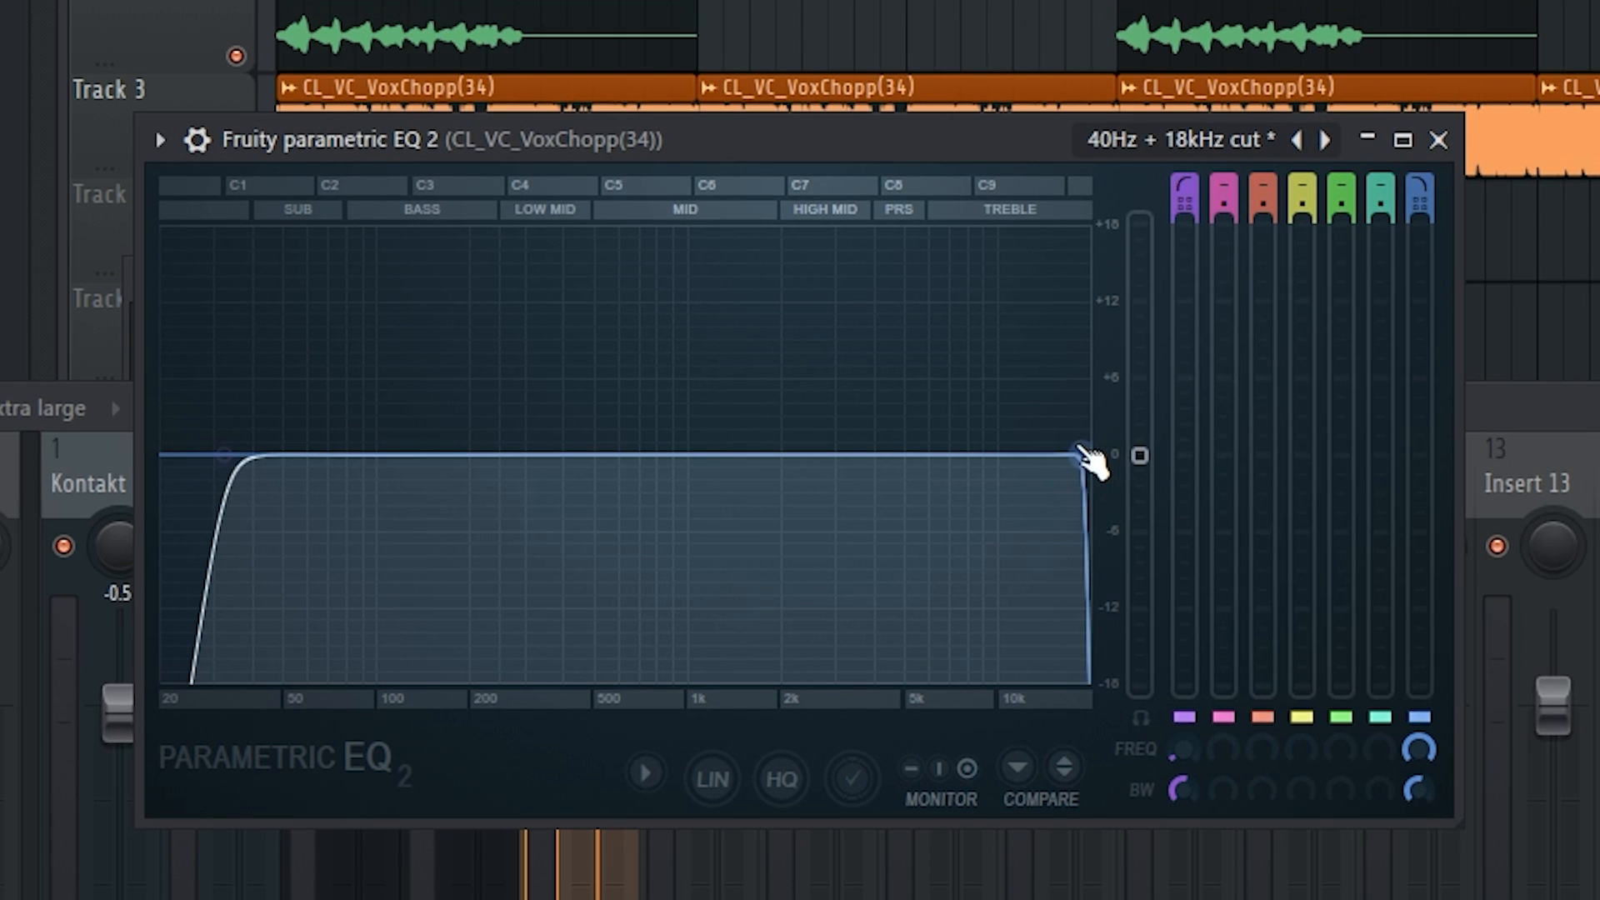
# Narrow the vocal chop's EQ by moving the high cut to about 2 kHz and the low cut to about 400 Hz, and play it
pyautogui.moveTo(1010, 417); pyautogui.dragTo(814, 454)
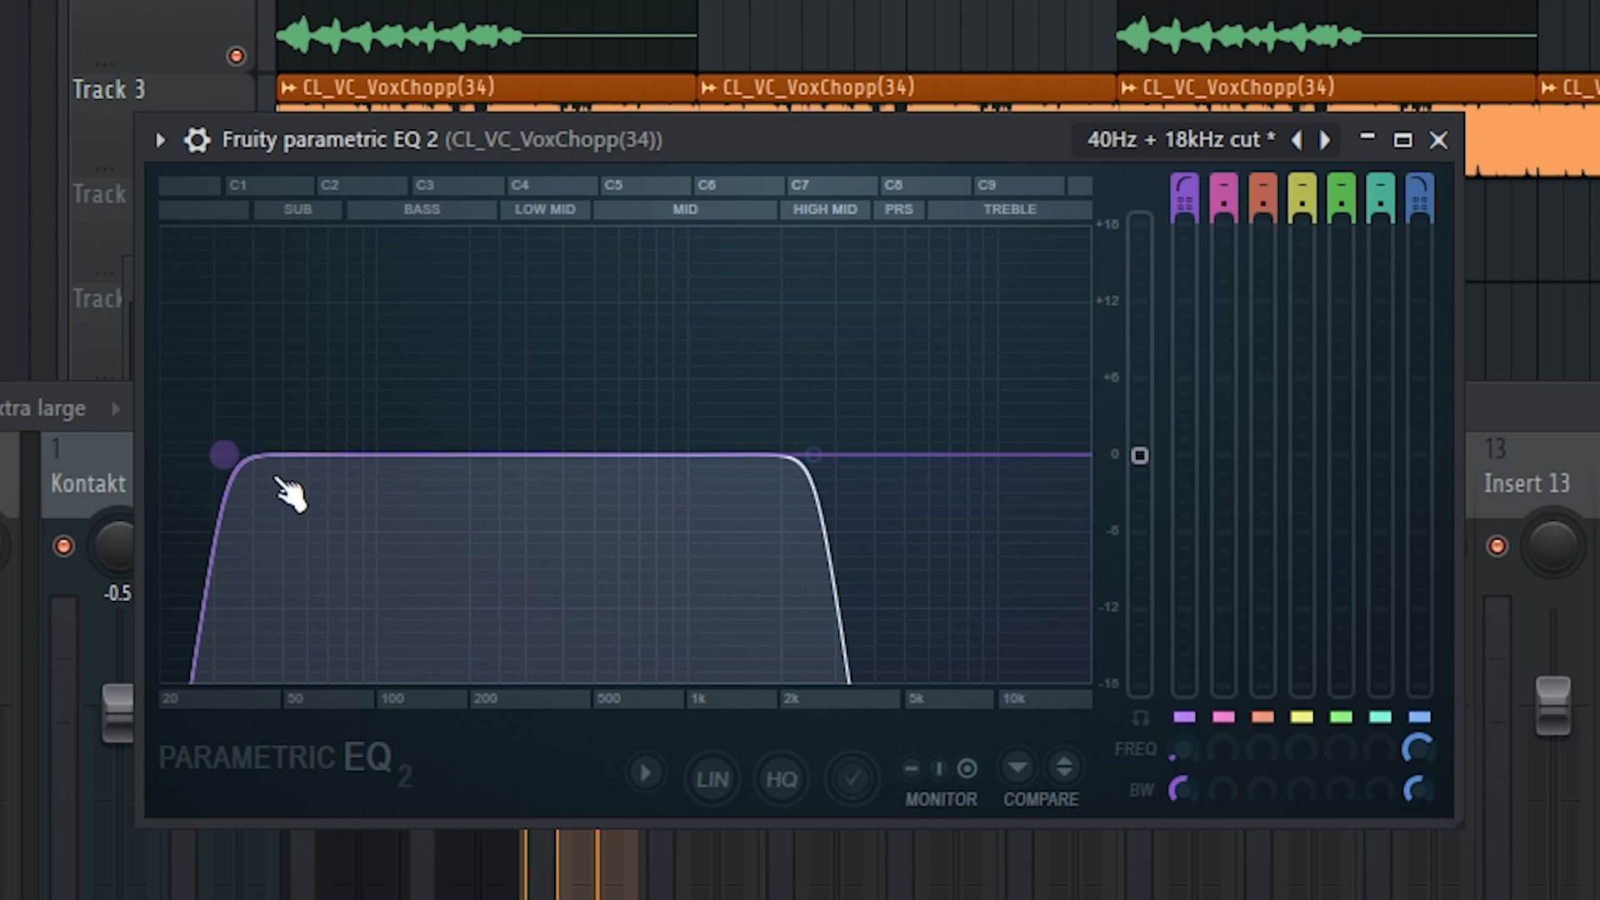
pyautogui.moveTo(225, 454); pyautogui.dragTo(575, 454)
pyautogui.moveTo(817, 473); pyautogui.dragTo(793, 473)
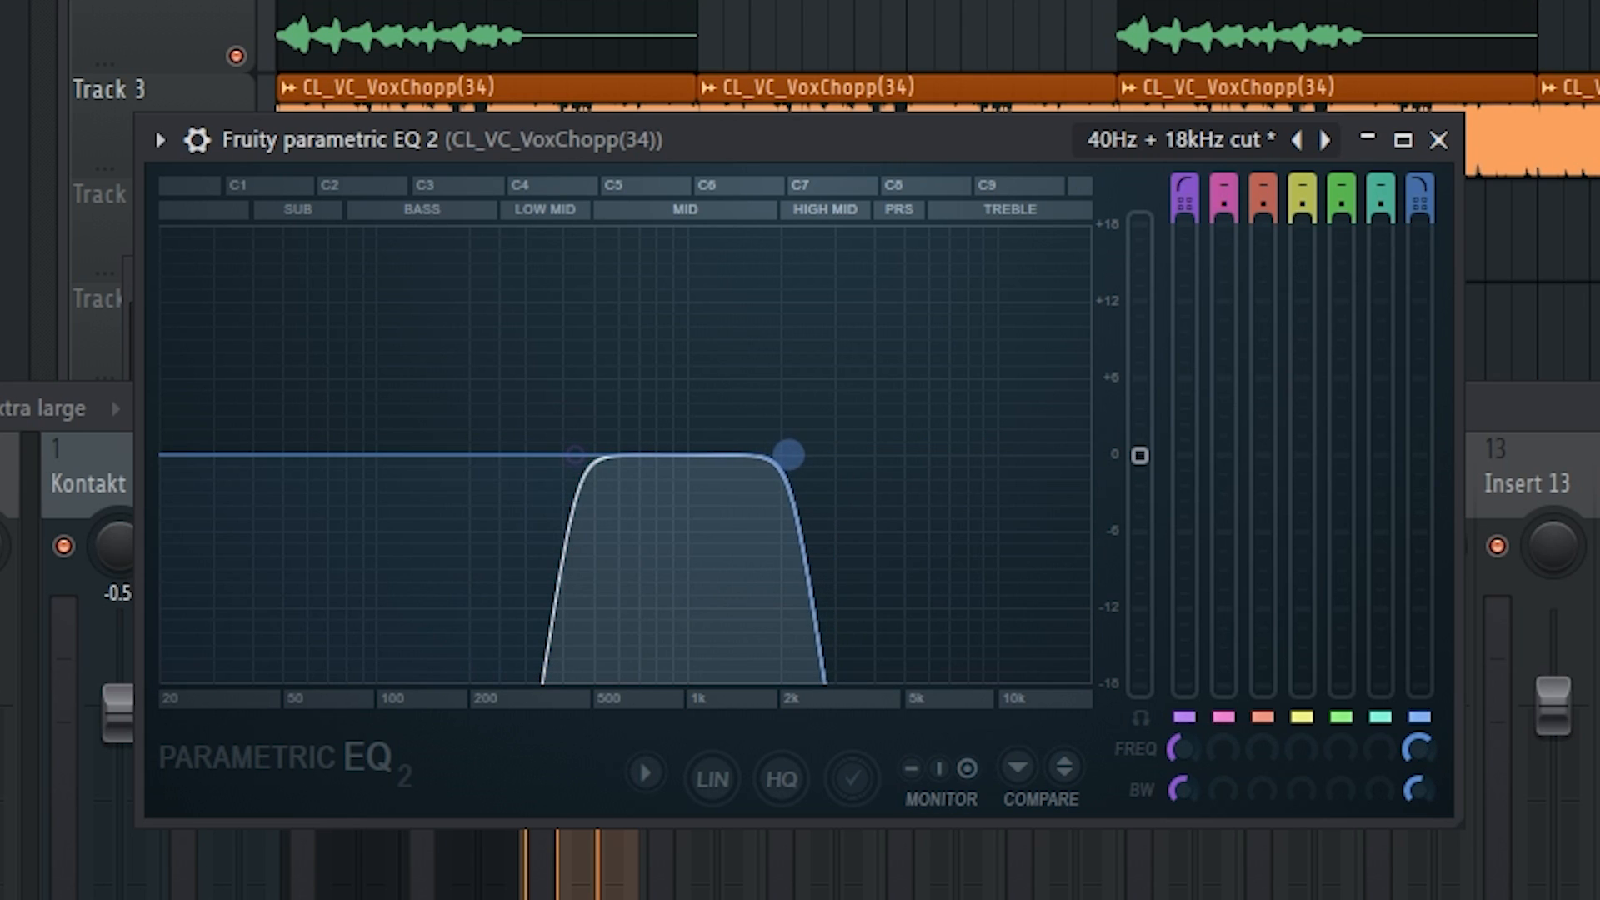
pyautogui.press('space')
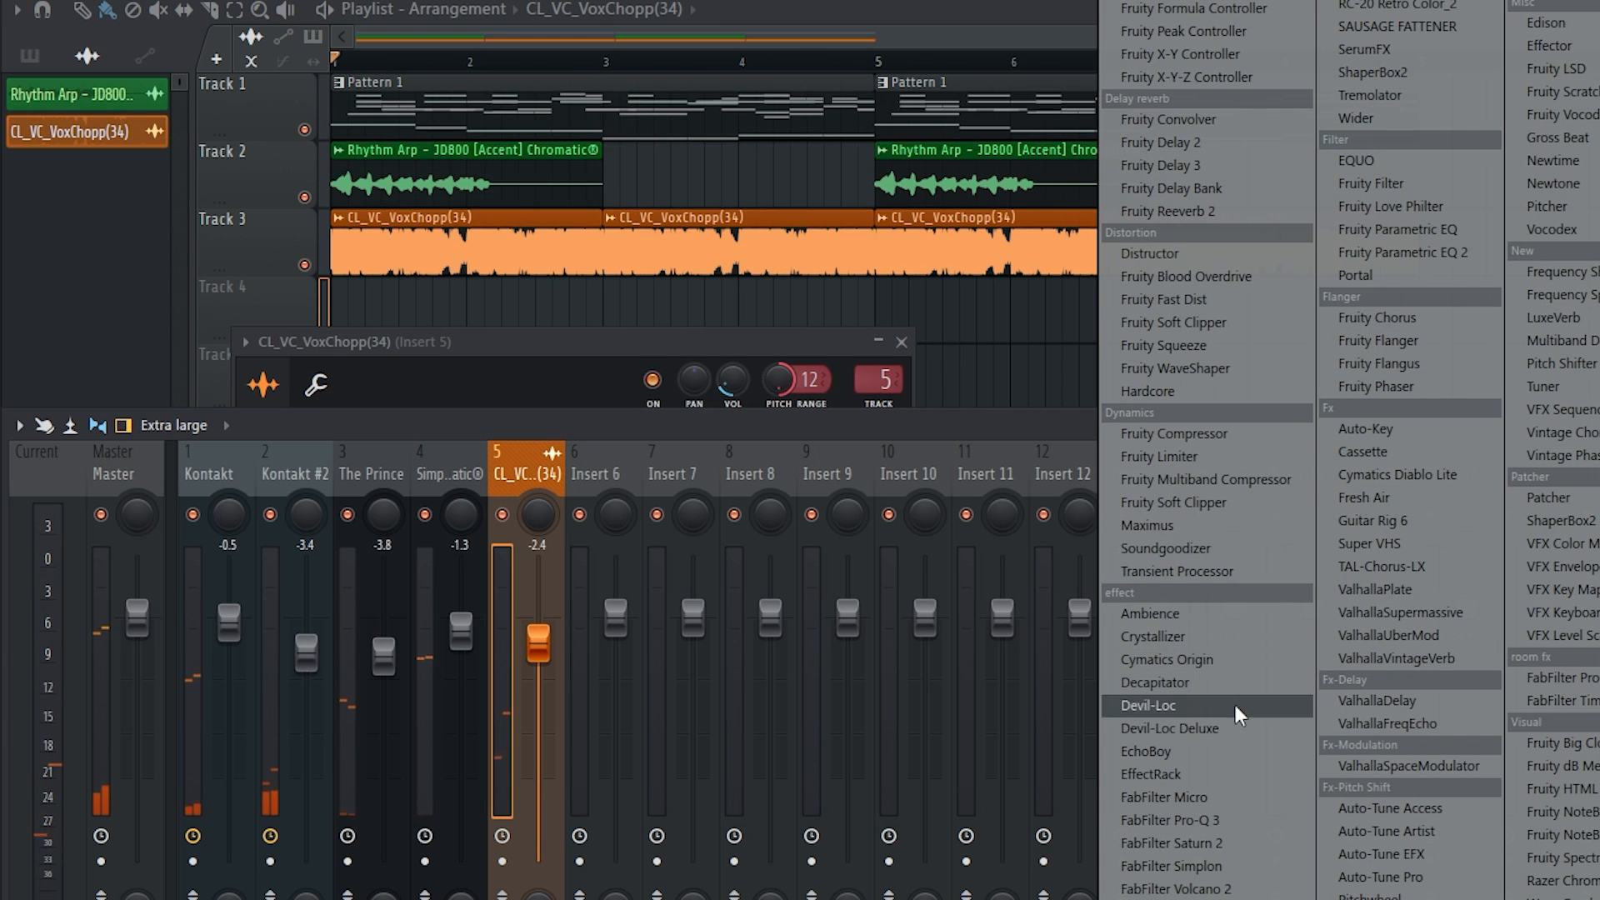
# Add the Ambience reverb to the vocal chop's insert with dry at -0.4 dB and wet at -9.0 dB
pyautogui.moveTo(1177, 618); pyautogui.dragTo(1179, 620)
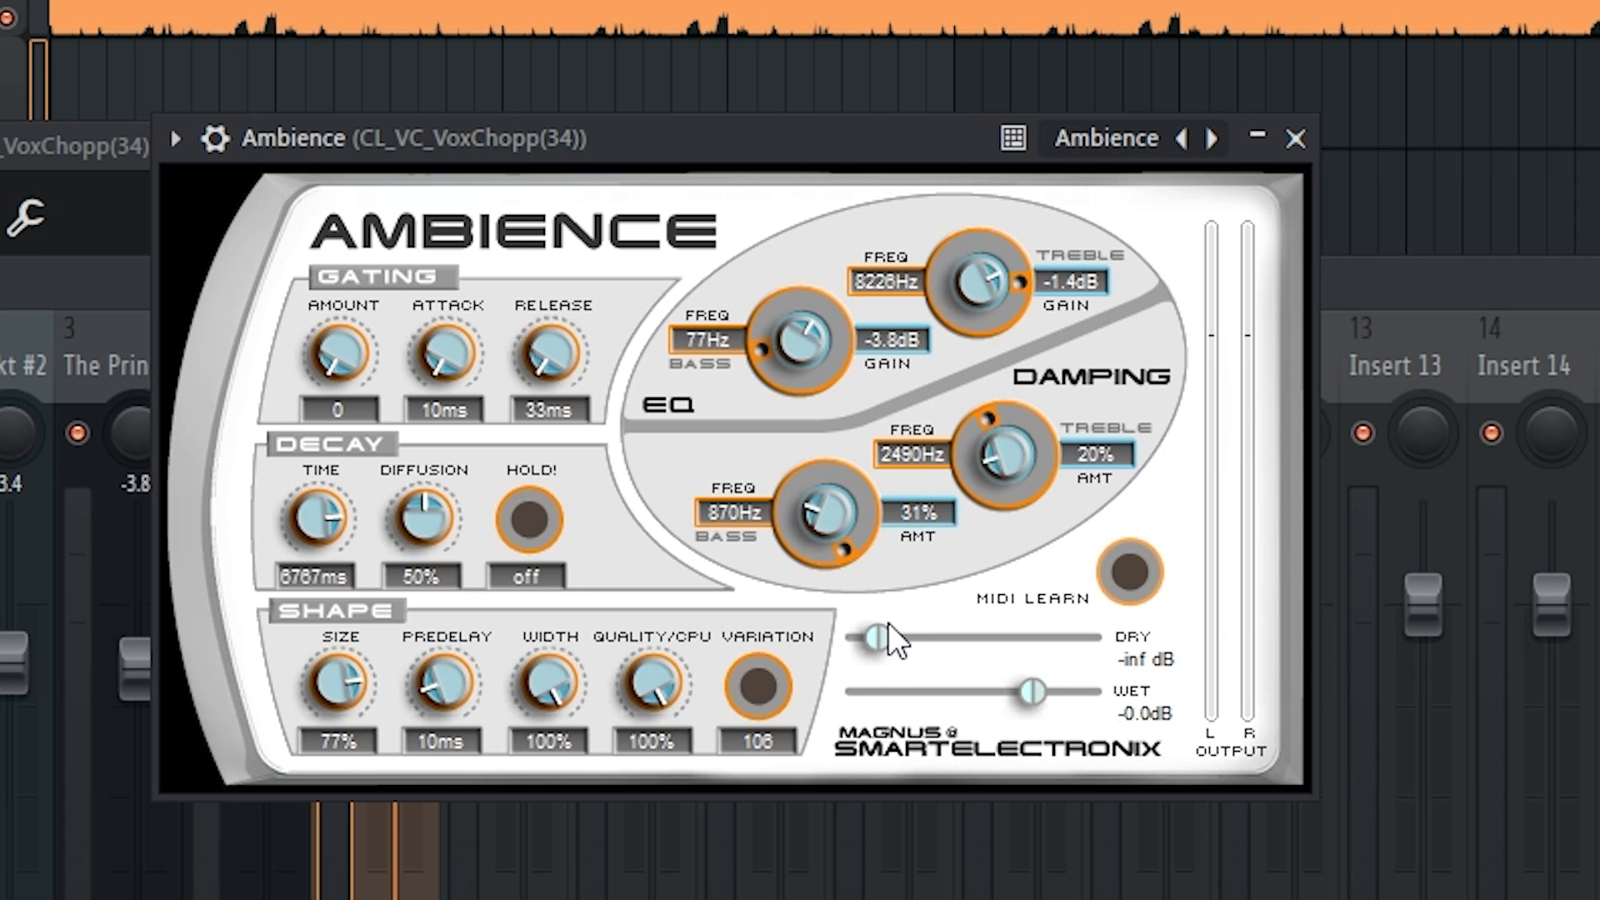
pyautogui.moveTo(876, 653); pyautogui.dragTo(978, 705)
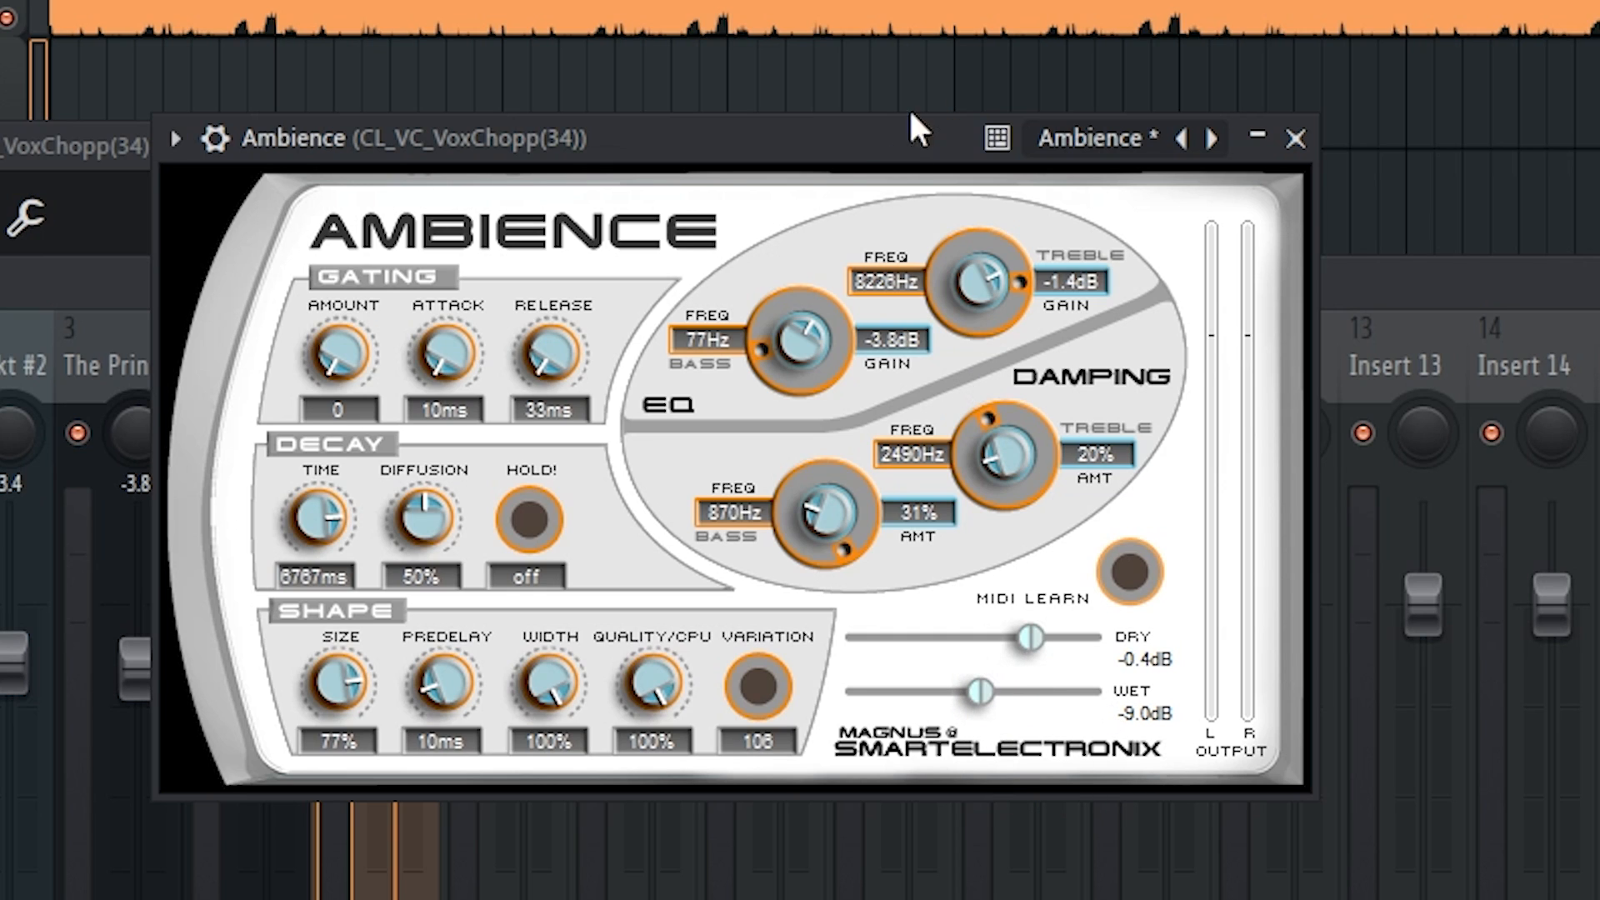
pyautogui.moveTo(980, 691); pyautogui.dragTo(978, 688)
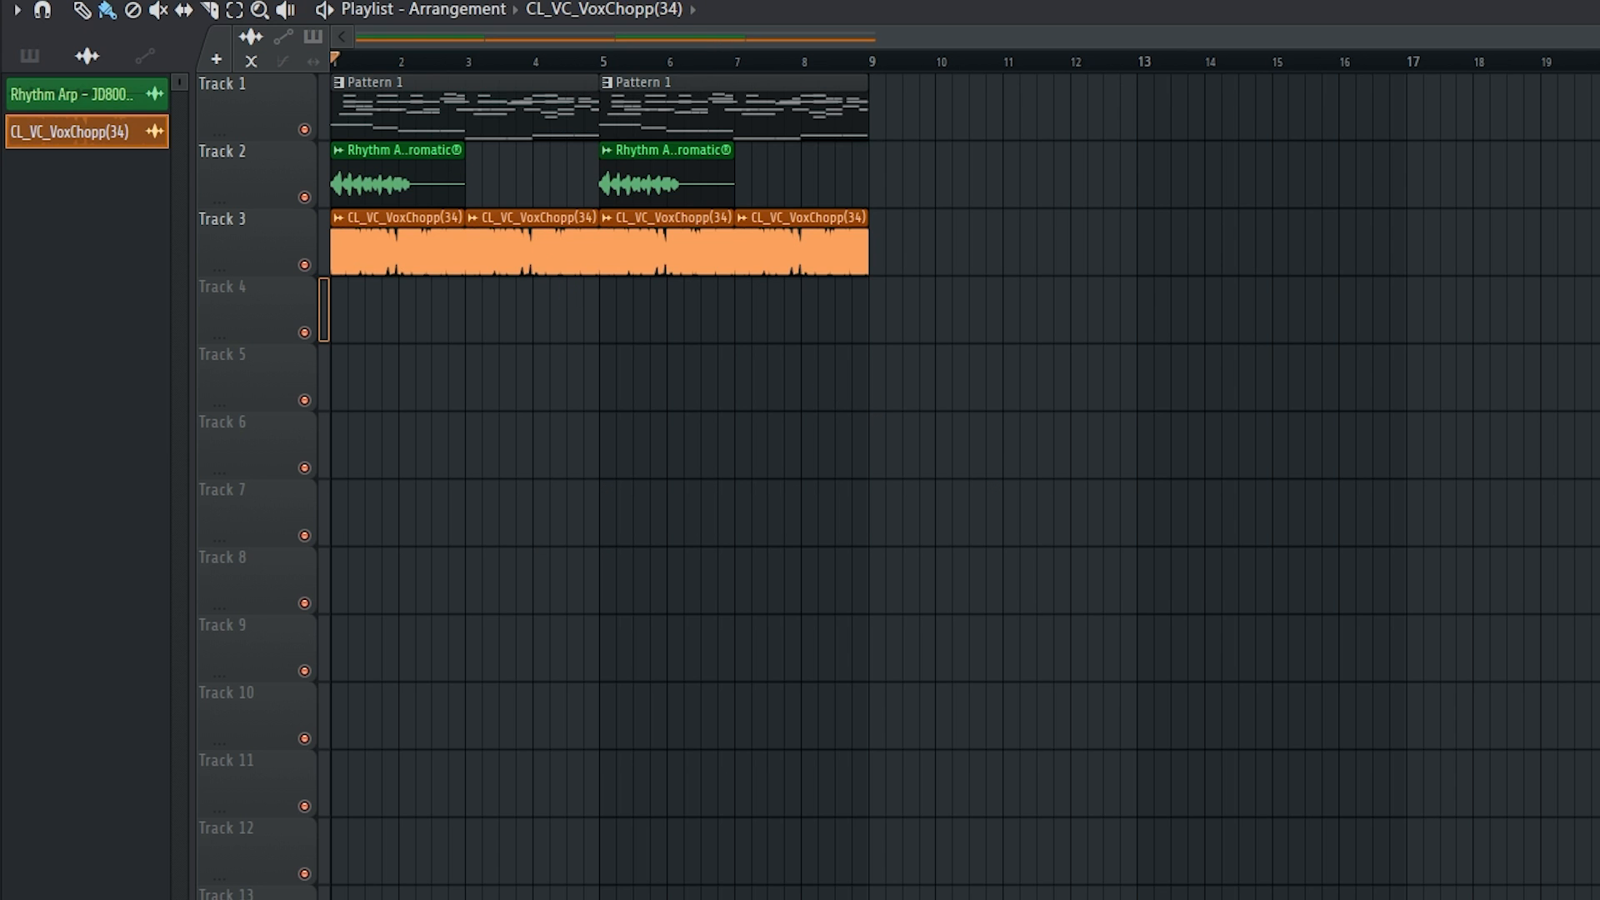
# Split Pattern 1 by channel and duplicate the whole arrangement into bars 9–16
pyautogui.click(621, 1)
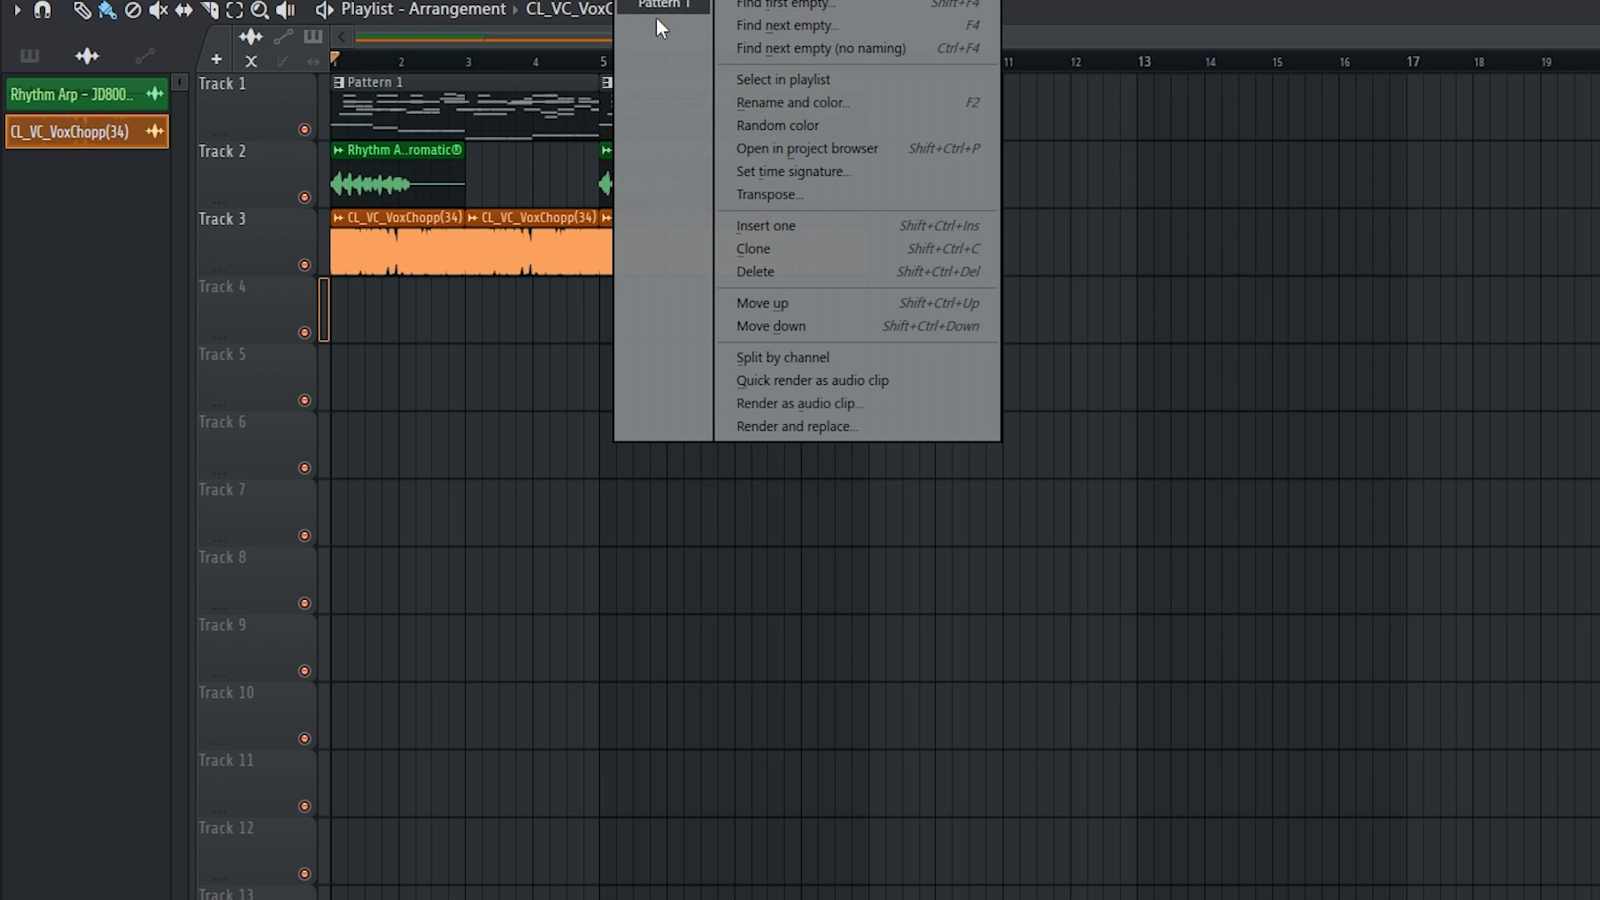
pyautogui.click(822, 358)
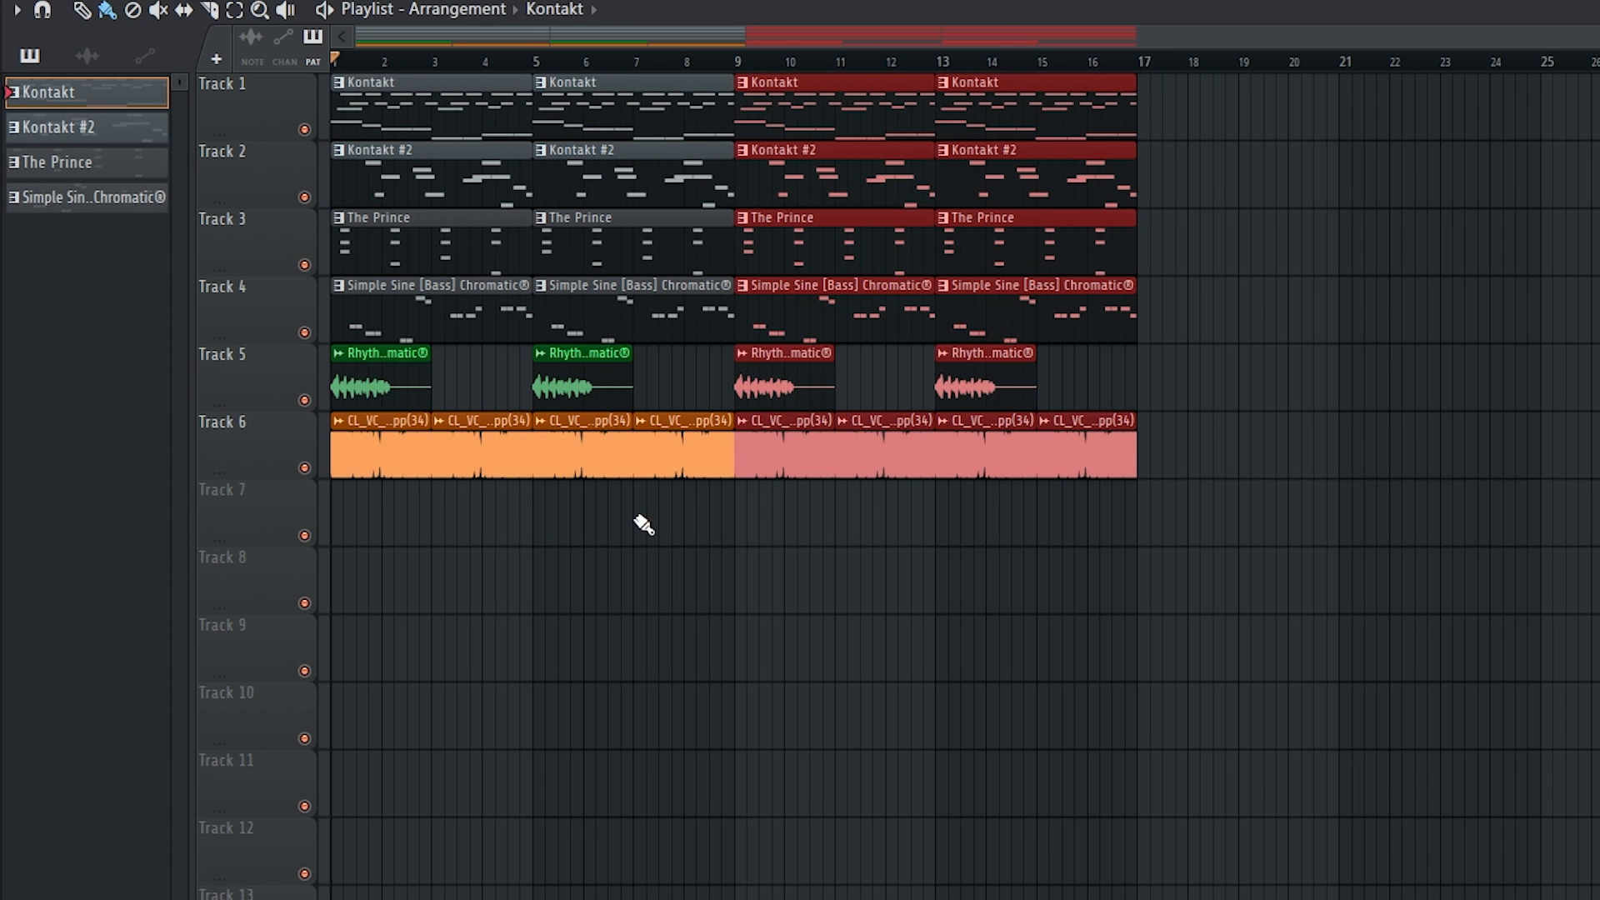
# Delete the vocal chop clips from bars 1–8 on Track 6 and the Kontakt #2 clips from bars 9–16 on Track 2
pyautogui.moveTo(654, 592); pyautogui.dragTo(352, 430)
pyautogui.press('Delete')
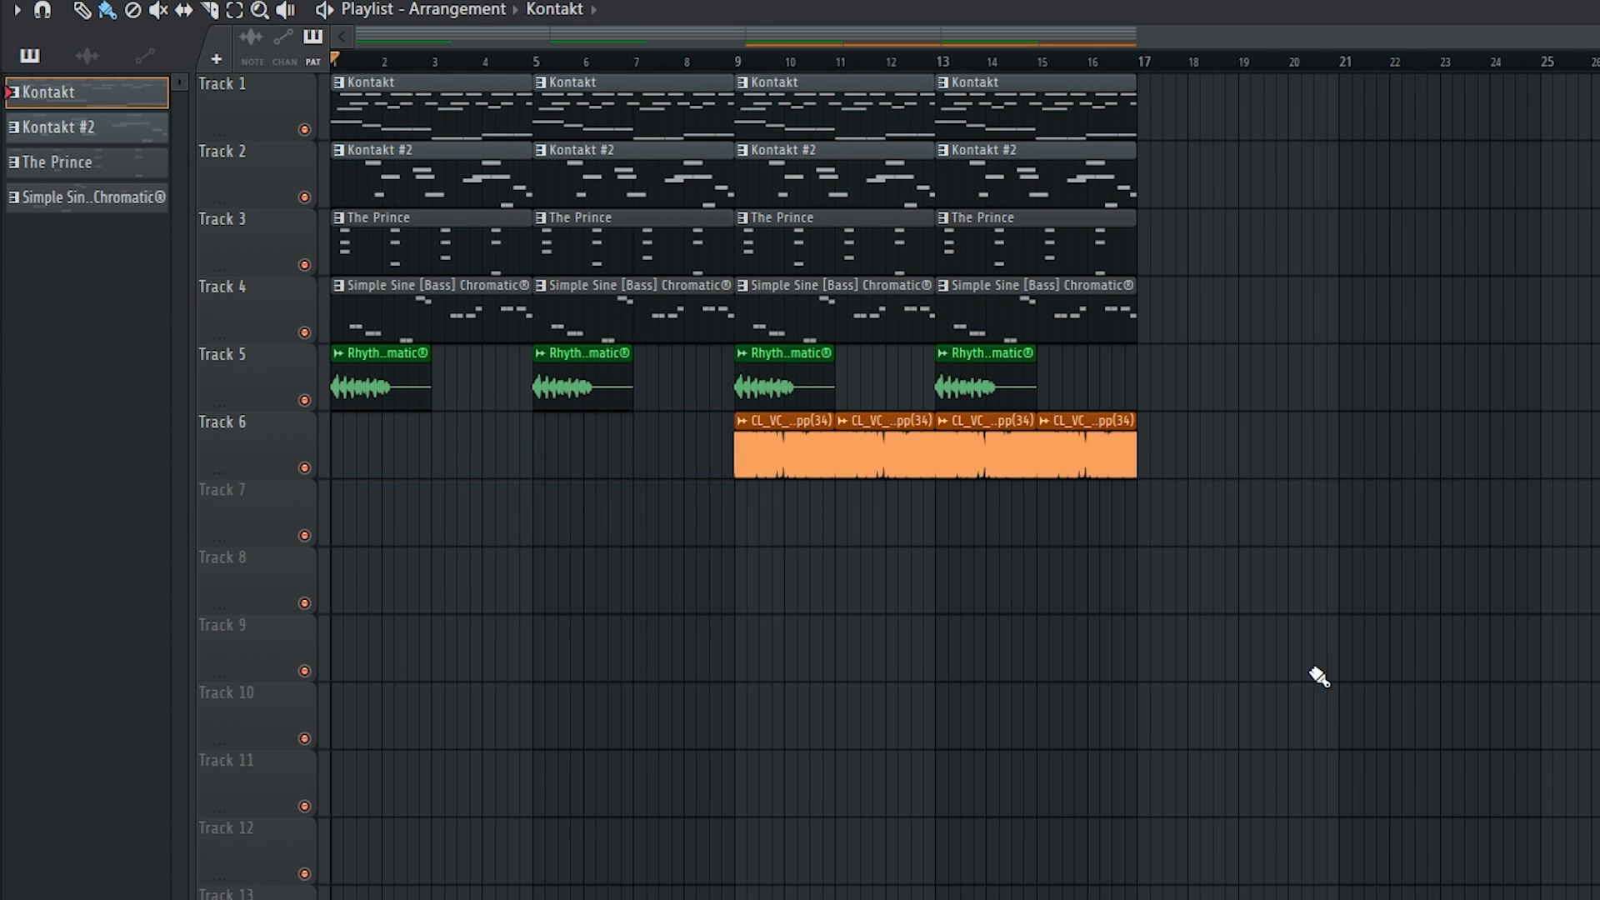
pyautogui.moveTo(1319, 677); pyautogui.dragTo(758, 72)
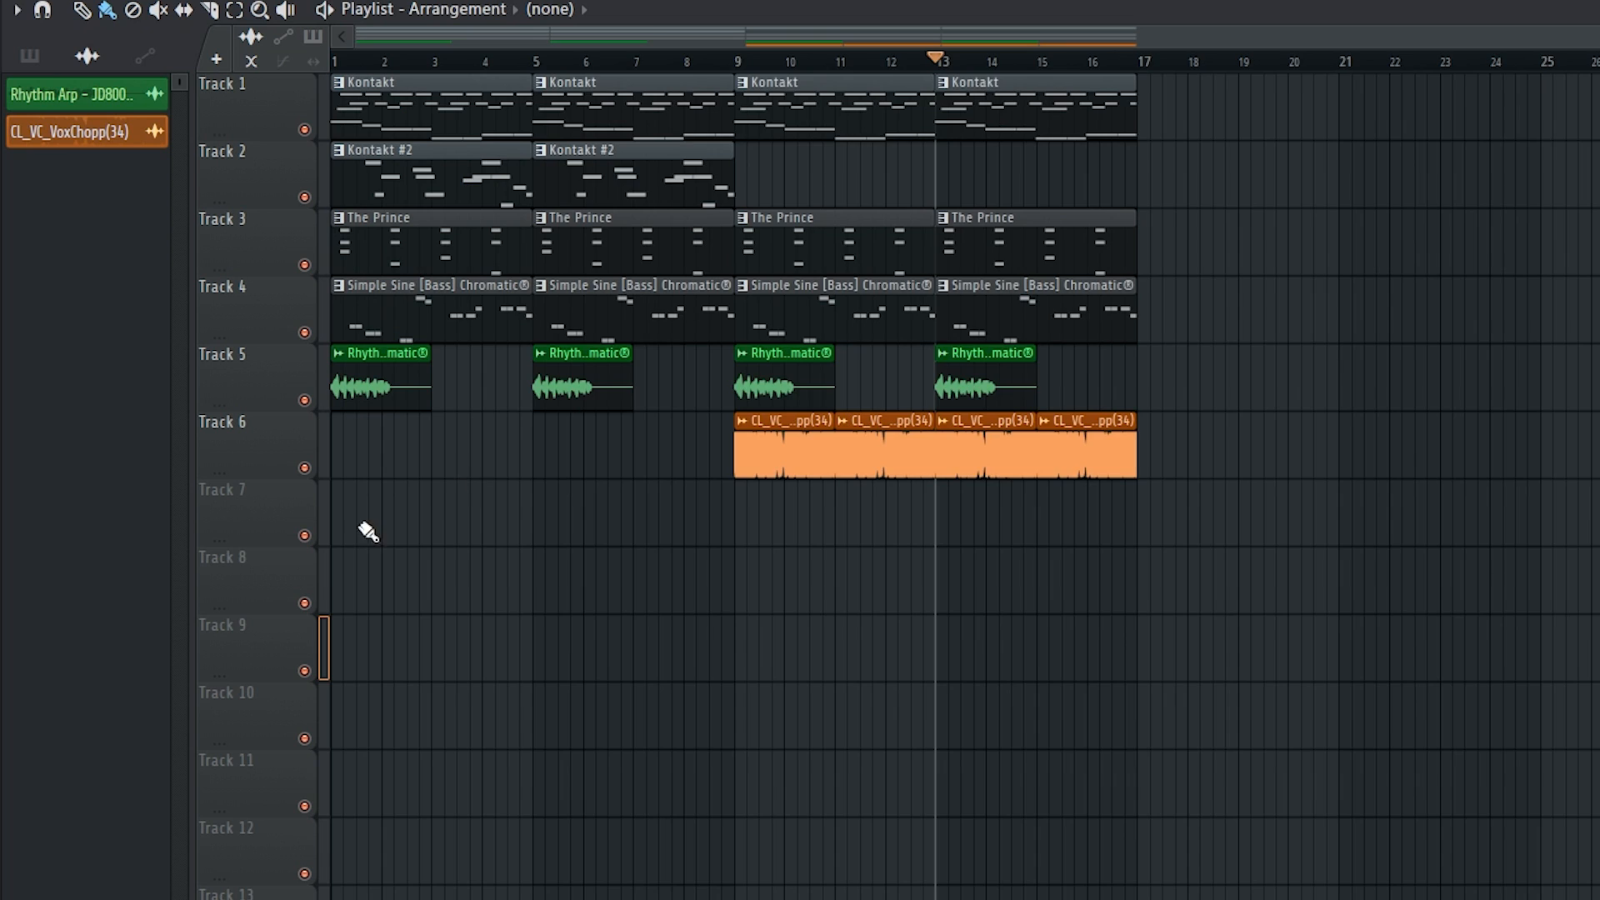
# Move the two vocal chop clips in bars 9–12 on Track 6 back to around bars 5–8
pyautogui.scroll(2, 457, 123)
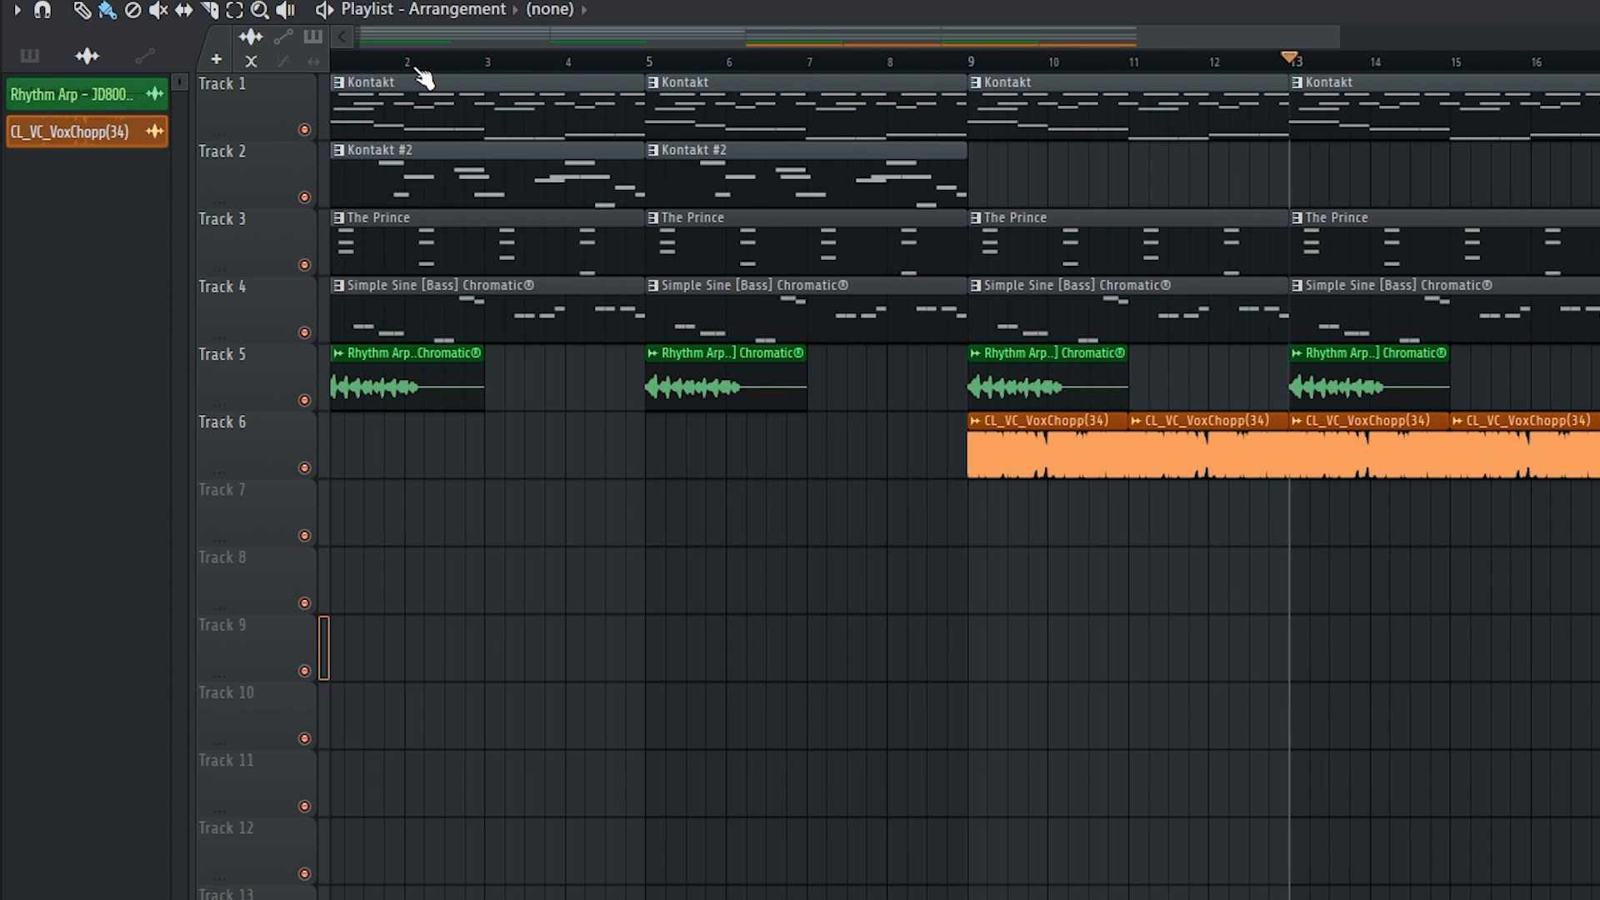
pyautogui.moveTo(417, 70); pyautogui.dragTo(220, 97)
pyautogui.scroll(-2, 858, 406)
pyautogui.moveTo(744, 460); pyautogui.dragTo(885, 497)
pyautogui.moveTo(885, 459); pyautogui.dragTo(692, 471)
pyautogui.scroll(2, 890, 350)
pyautogui.hotkey('ctrl', 'd')
pyautogui.scroll(-2, 977, 117)
# Duplicate the two Kontakt #2 clips on Track 2 into bars 9–16
pyautogui.moveTo(771, 176); pyautogui.dragTo(259, 172)
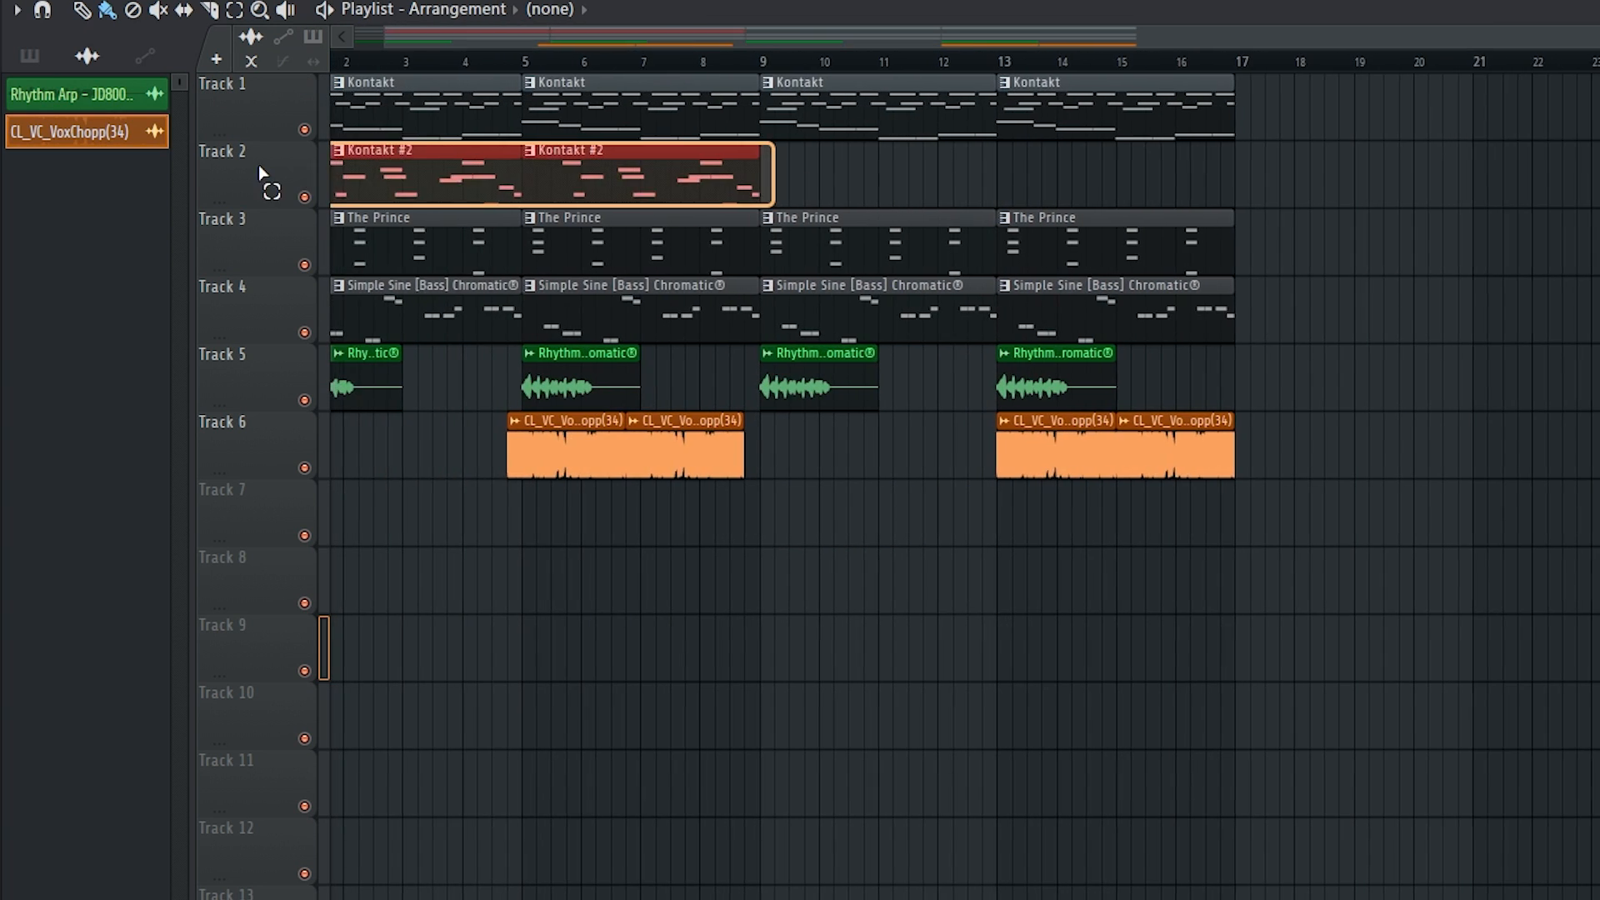
pyautogui.scroll(1, 394, 178)
pyautogui.hotkey('ctrl', 'b')
pyautogui.scroll(-2, 867, 261)
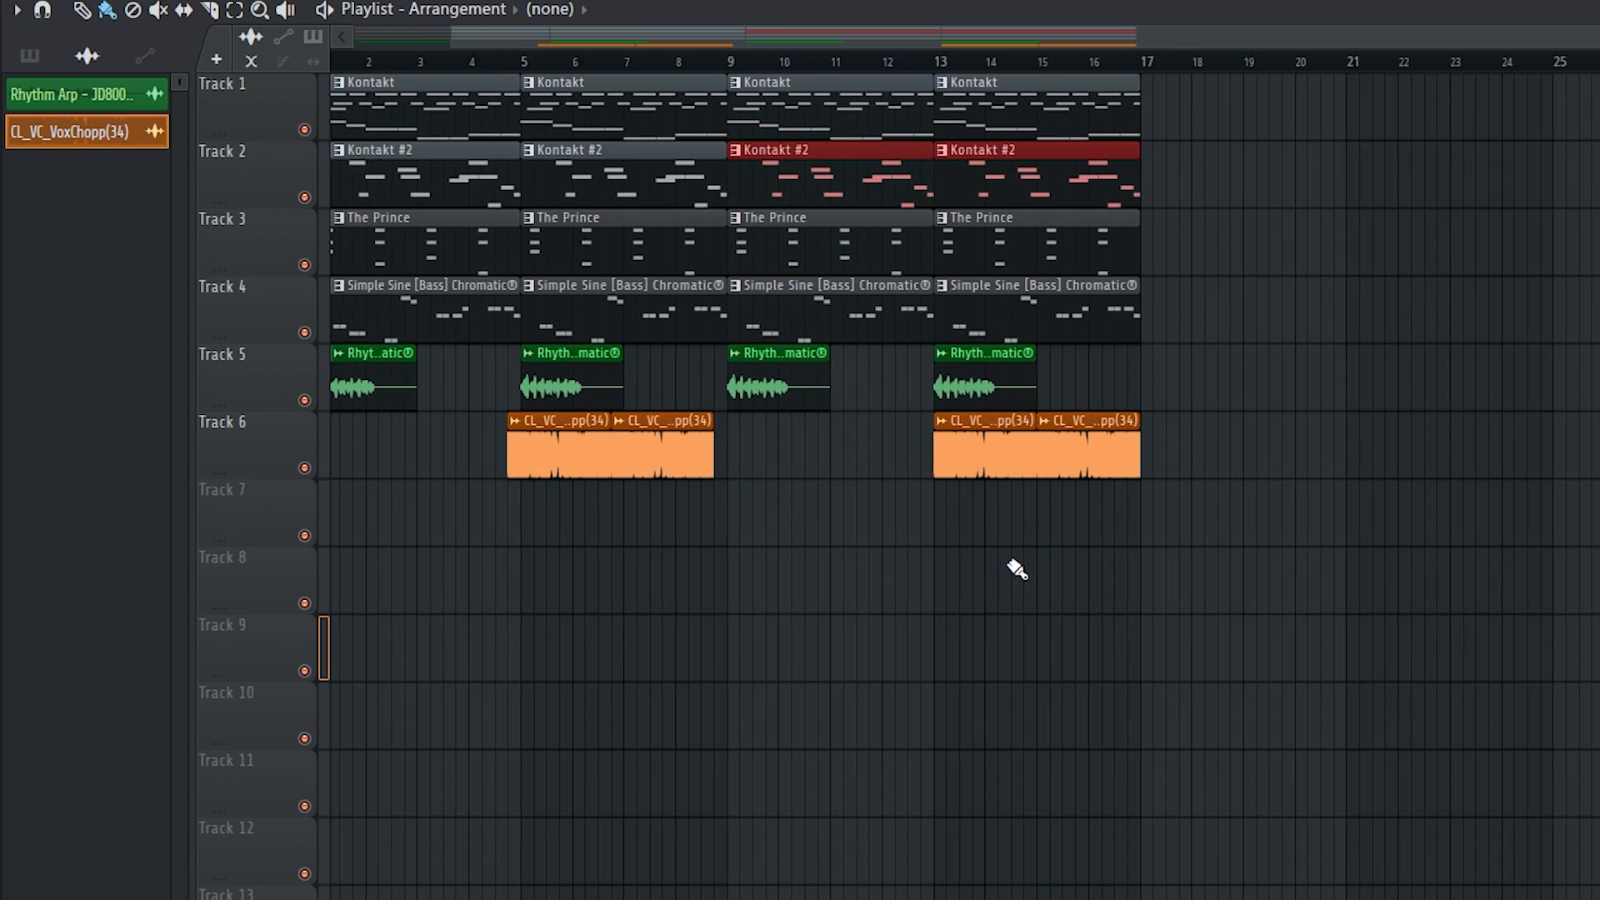
# Make the vocal chop clip at bar 13 on Track 6 unique, viewing its channel settings
pyautogui.scroll(3, 1017, 570)
pyautogui.click(831, 422)
pyautogui.click(867, 606)
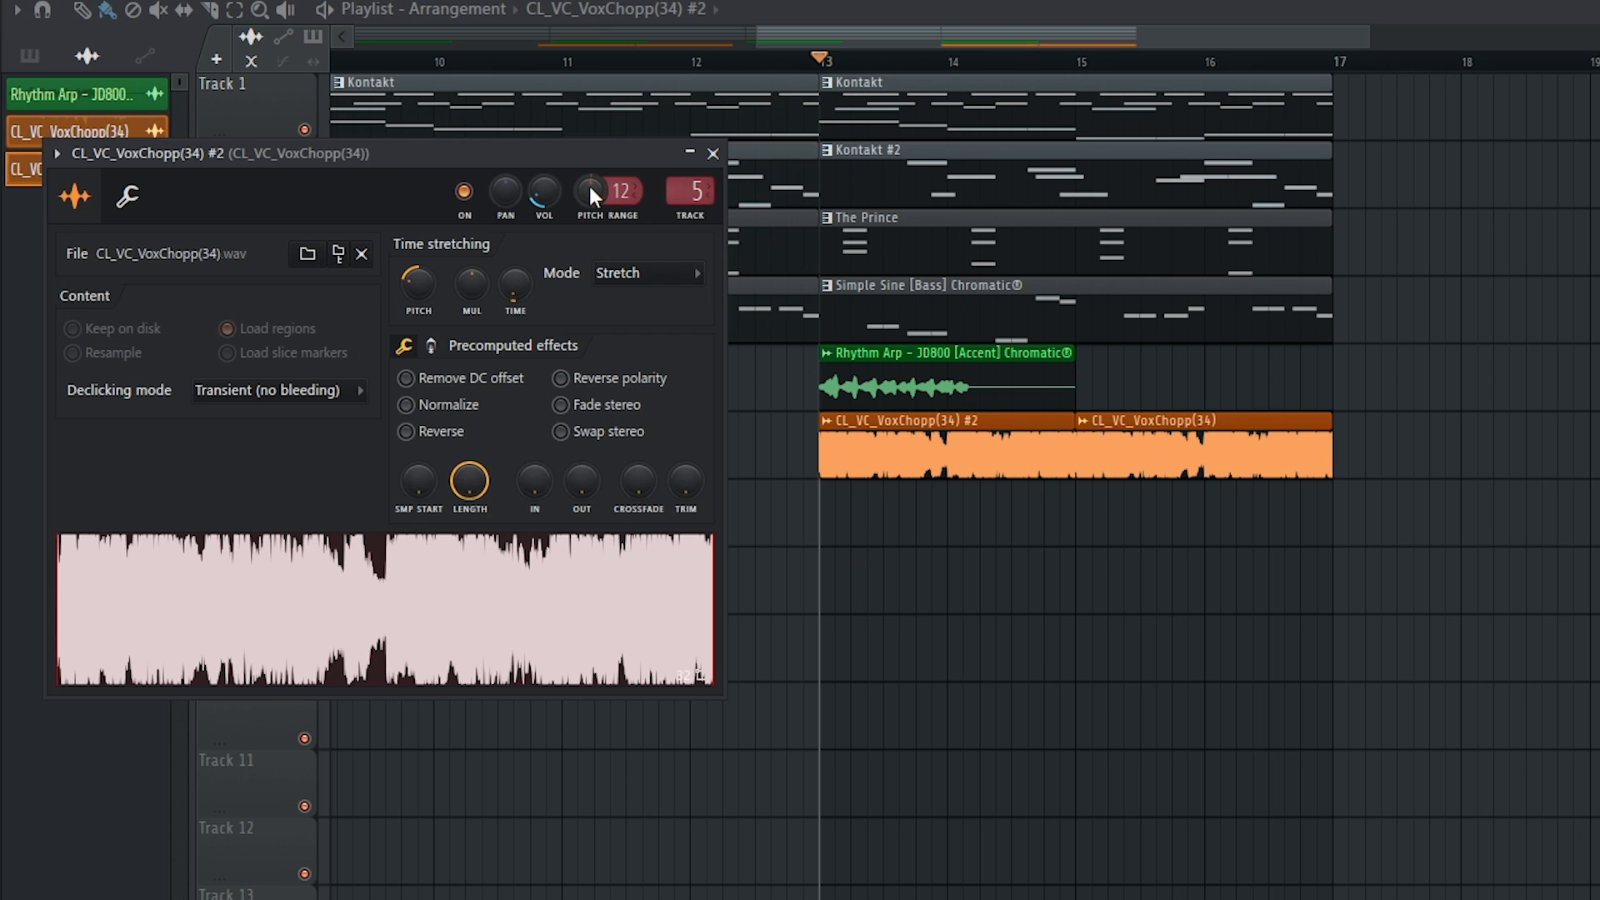
pyautogui.press('Escape')
# Delete the two Kontakt #2 clips from bars 9–16 on Track 2
pyautogui.scroll(-3, 987, 535)
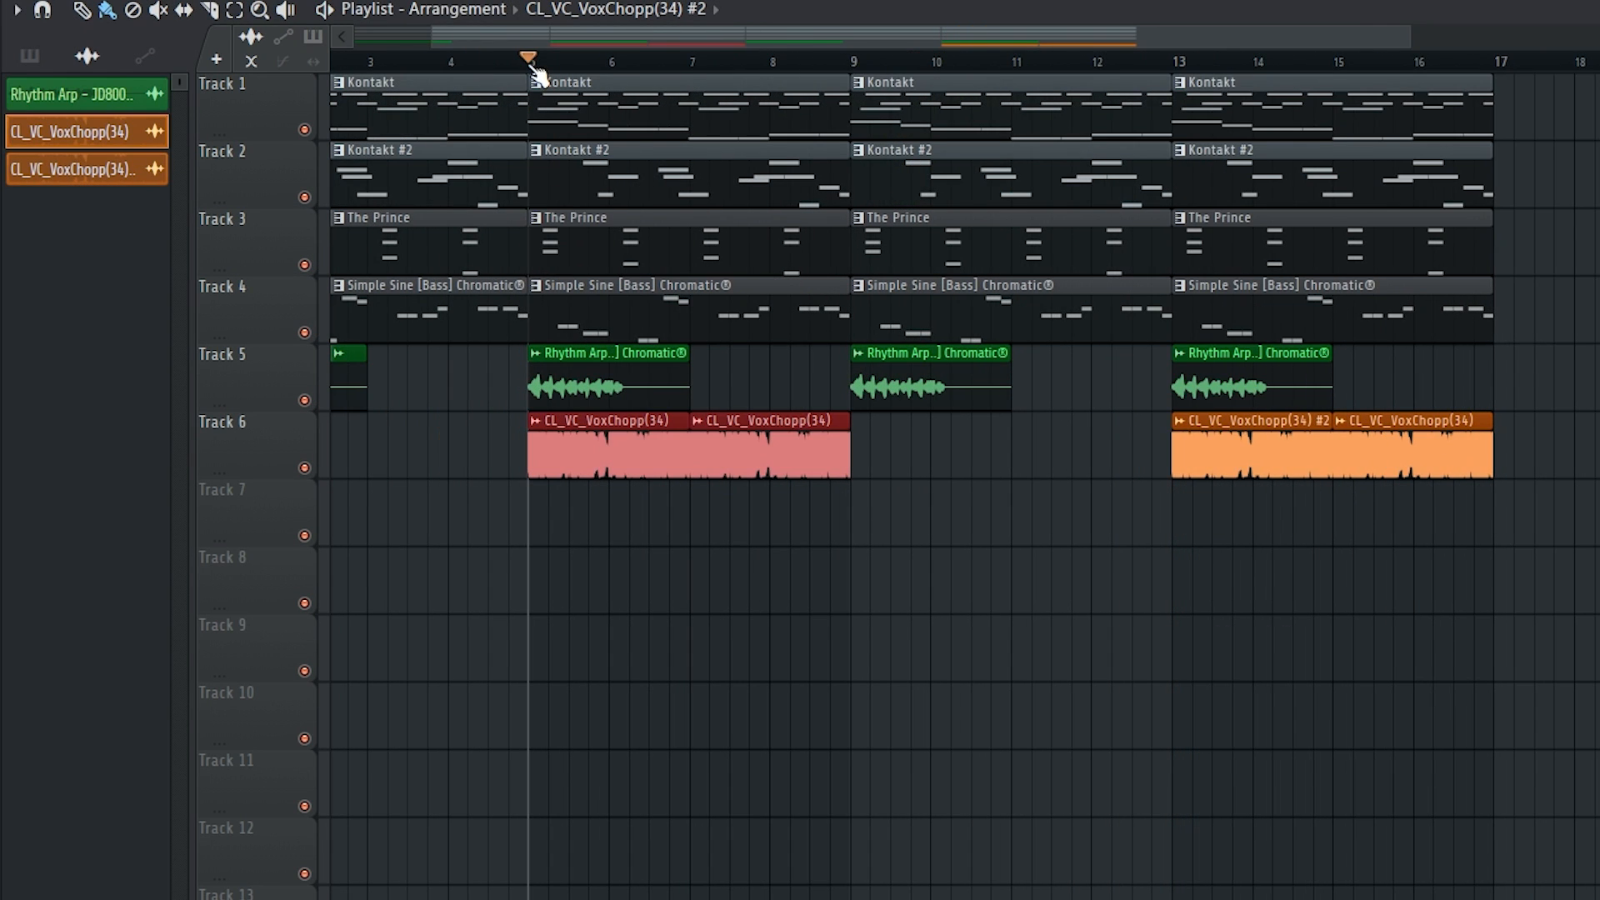
pyautogui.click(1179, 65)
pyautogui.scroll(-2, 1179, 65)
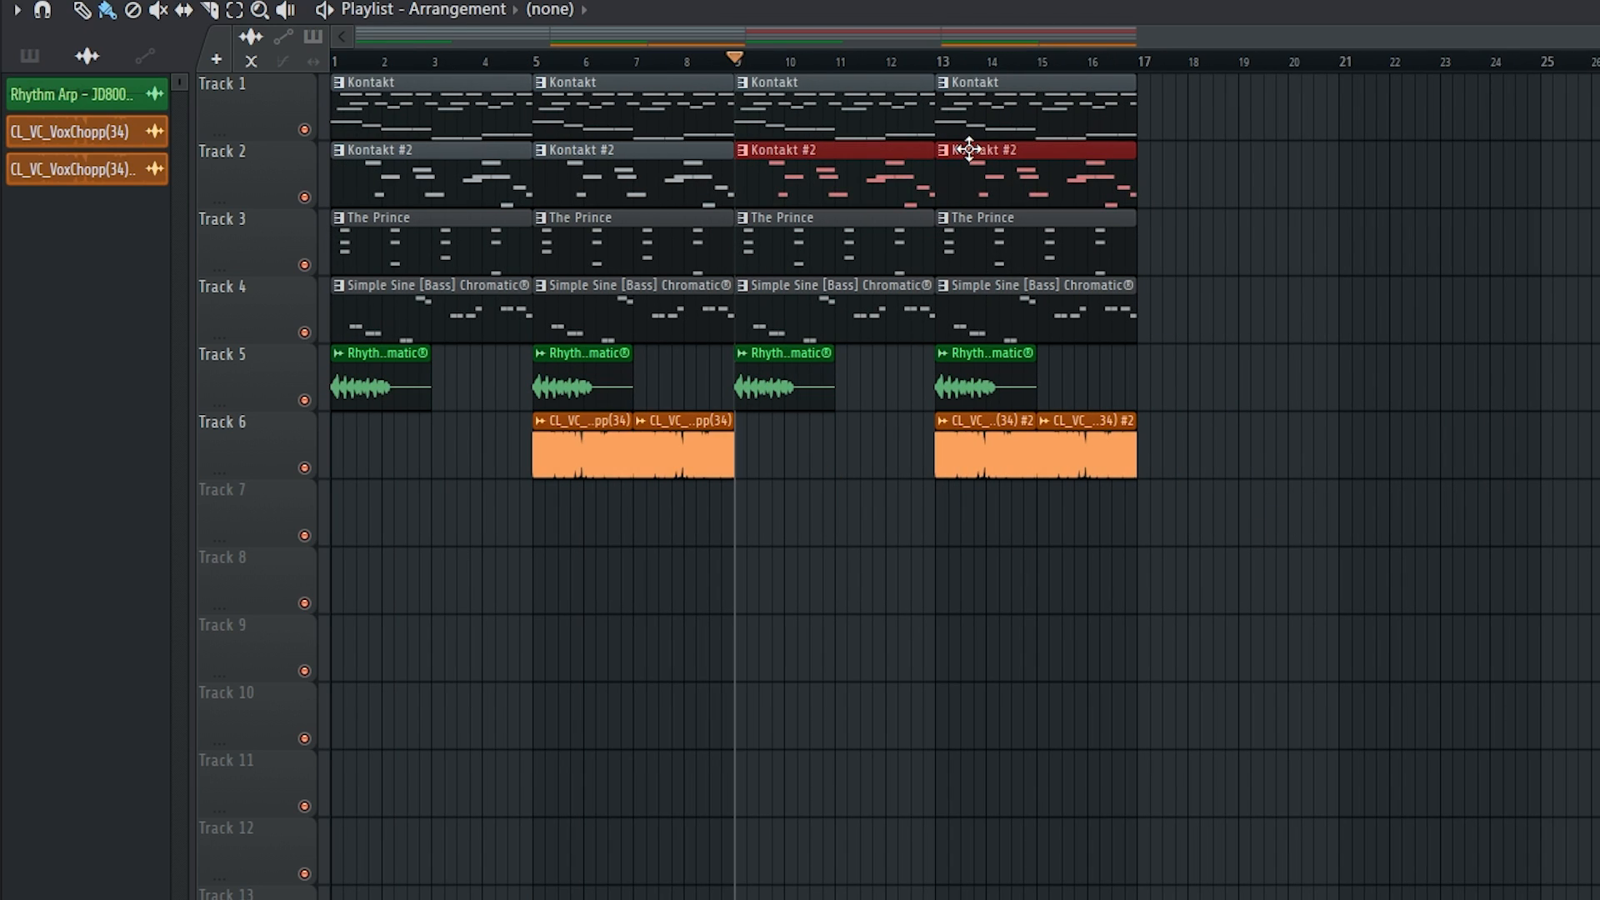
pyautogui.press('Delete')
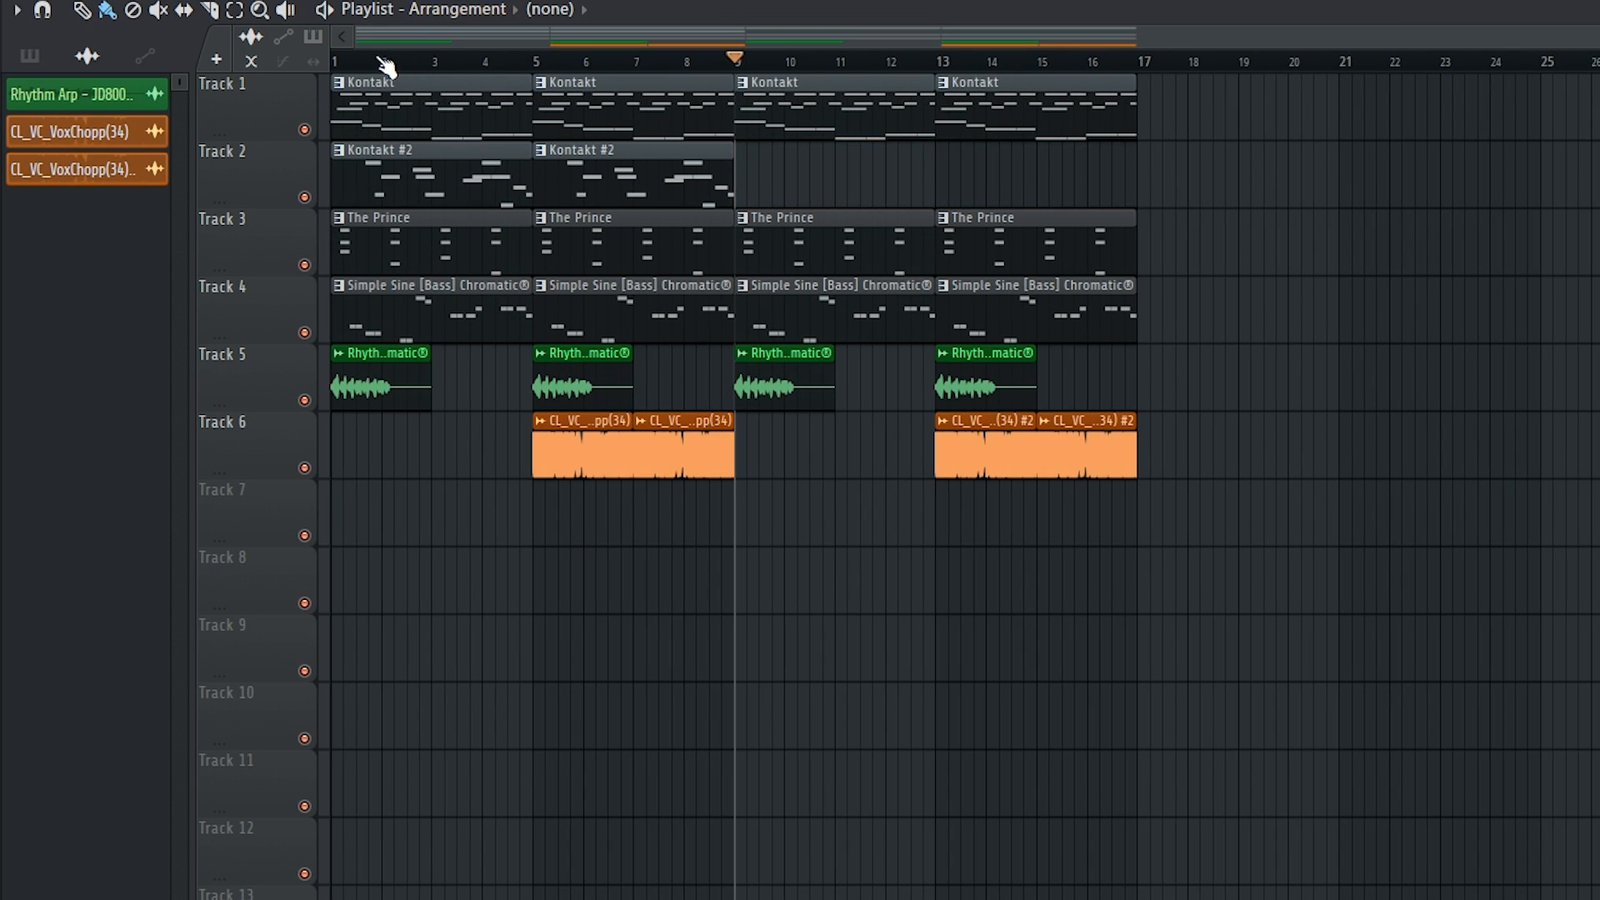
# Select the whole 16-bar arrangement and render the Master mixer track to an audio clip in the playlist
pyautogui.hotkey('ctrl', 'a')
pyautogui.press('F9')
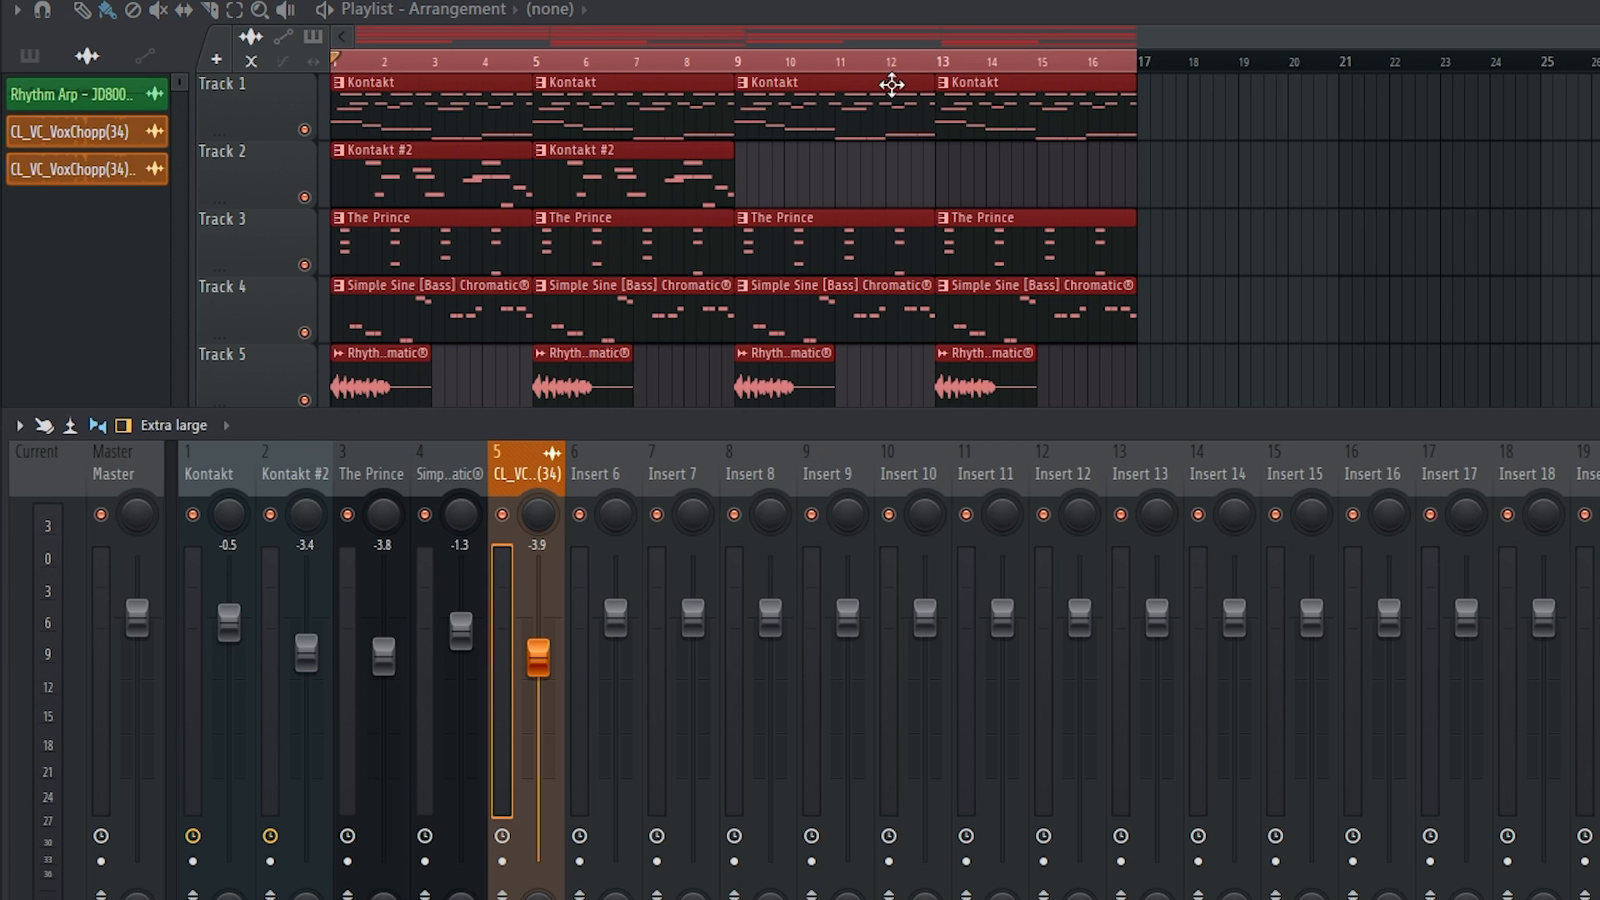
pyautogui.click(112, 485)
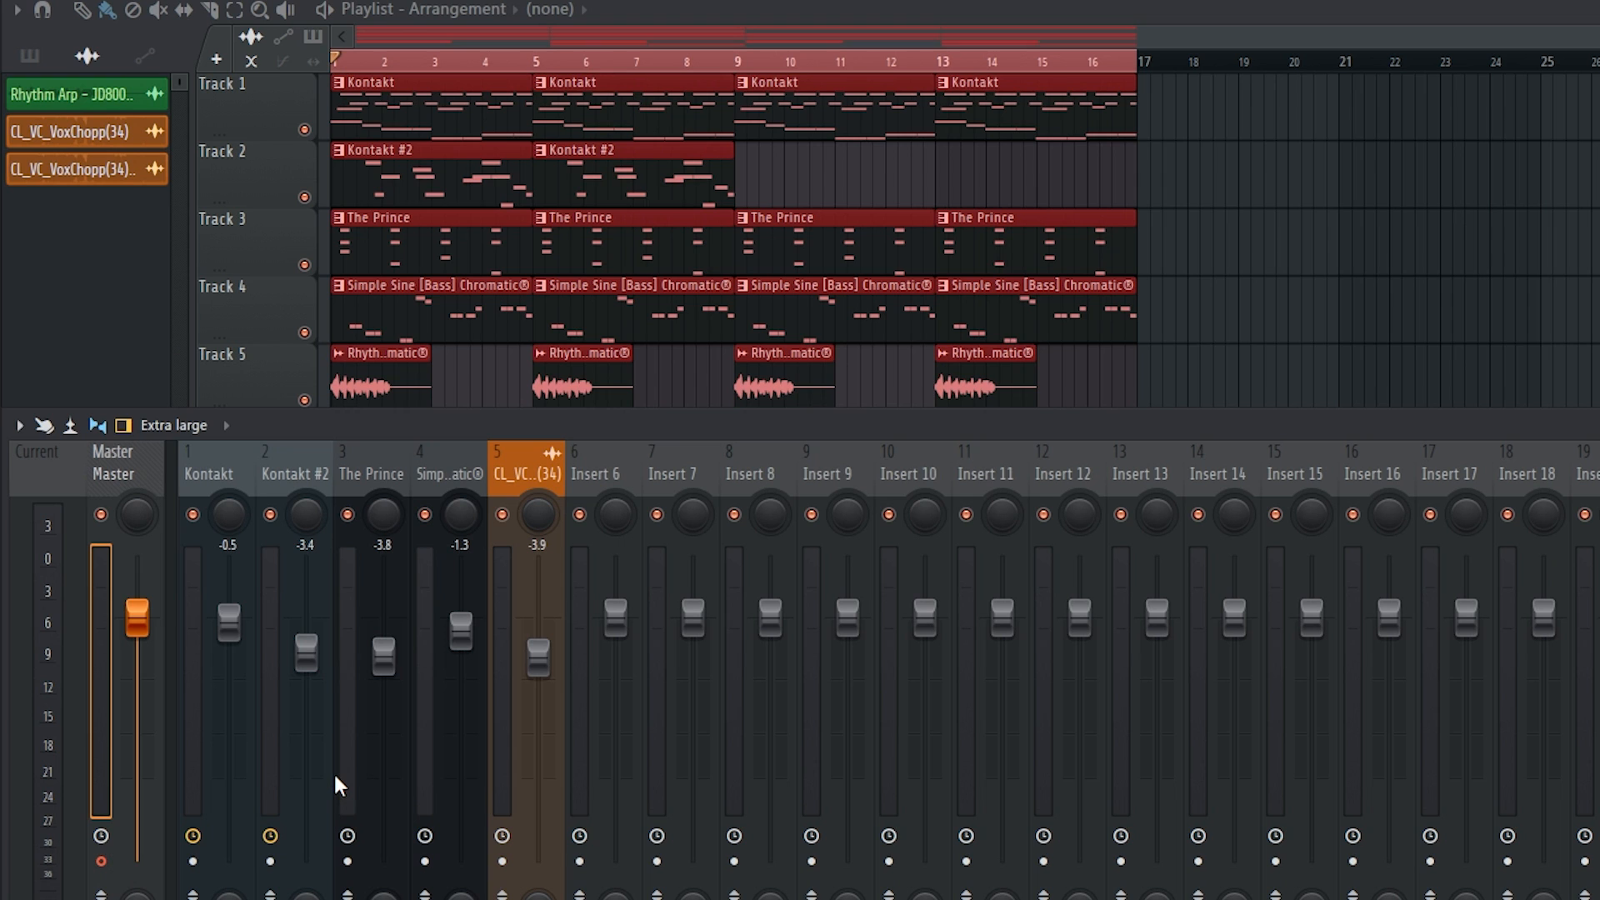
pyautogui.click(275, 550)
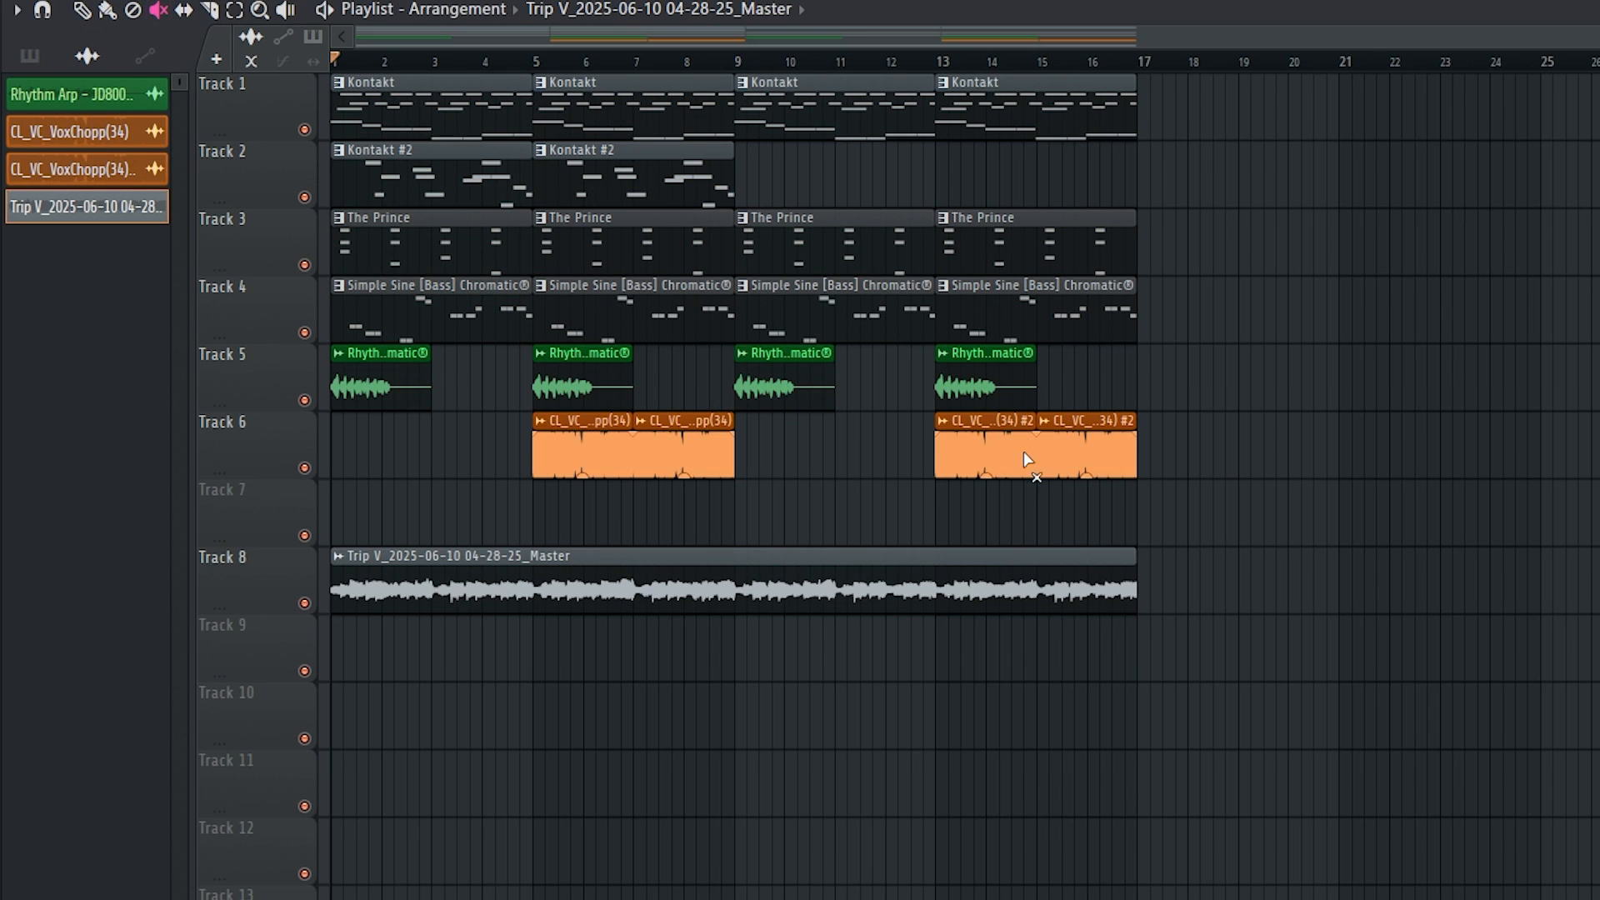
# Mute the original clips on Tracks 1–6, play the rendered master clip and switch back to the Paint tool
pyautogui.moveTo(1027, 459)
pyautogui.mouseDown()
pyautogui.moveTo(765, 414)
pyautogui.moveTo(982, 207)
pyautogui.moveTo(439, 197)
pyautogui.moveTo(248, 377)
pyautogui.moveTo(776, 440)
pyautogui.mouseUp()
pyautogui.press('space')
pyautogui.click(109, 11)
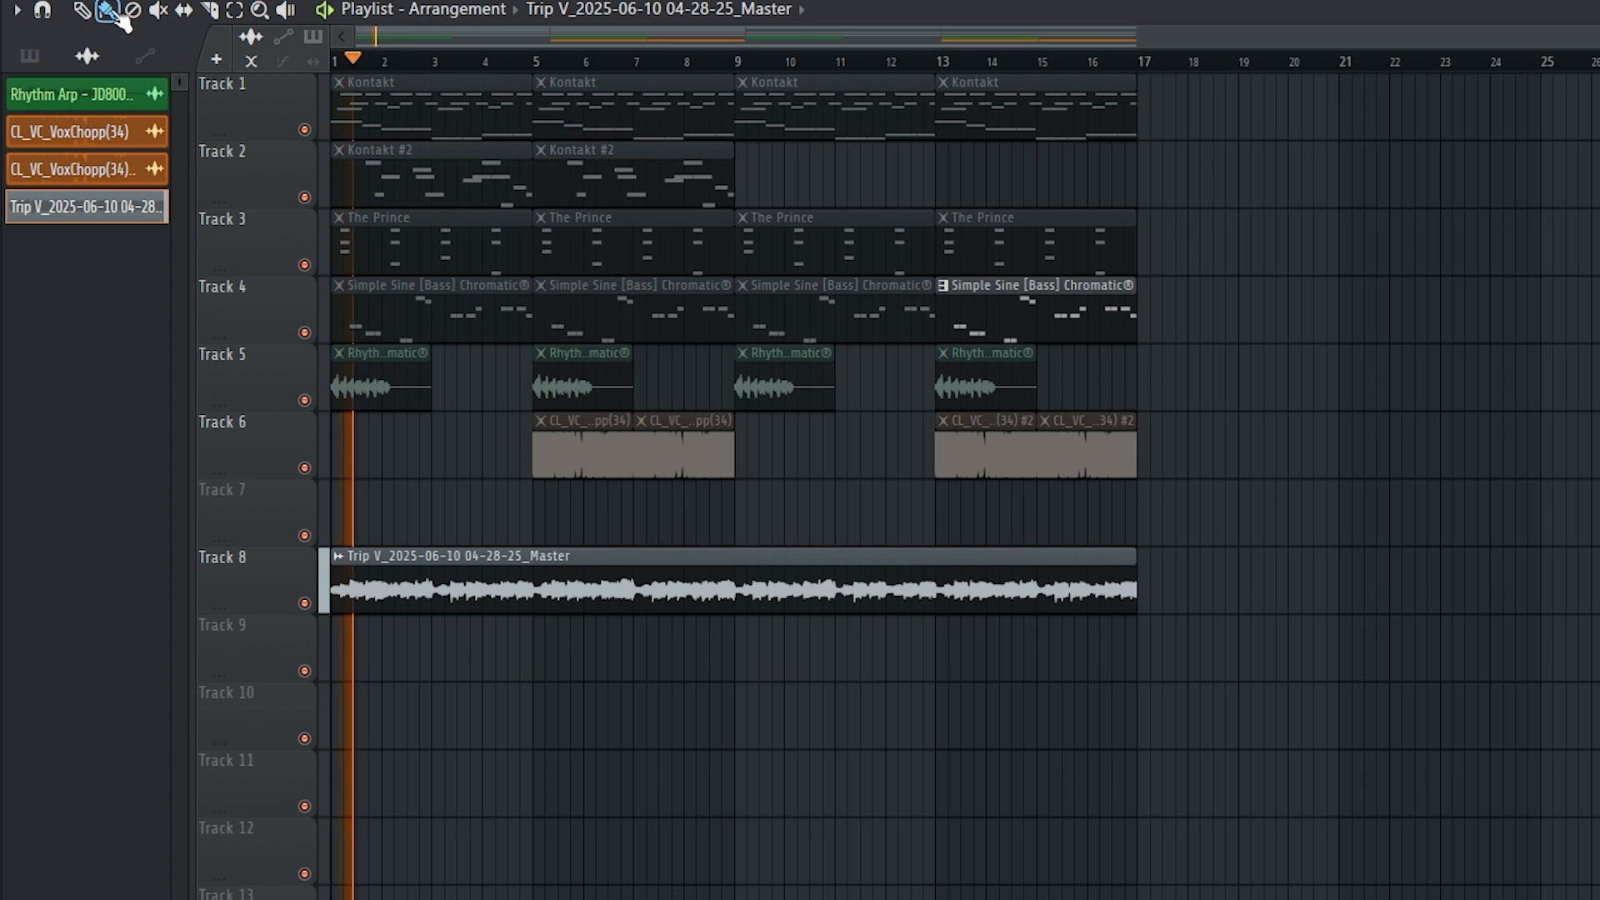
# Set the rendered master clip's time-stretching mode to Stretch
pyautogui.scroll(4, 339, 447)
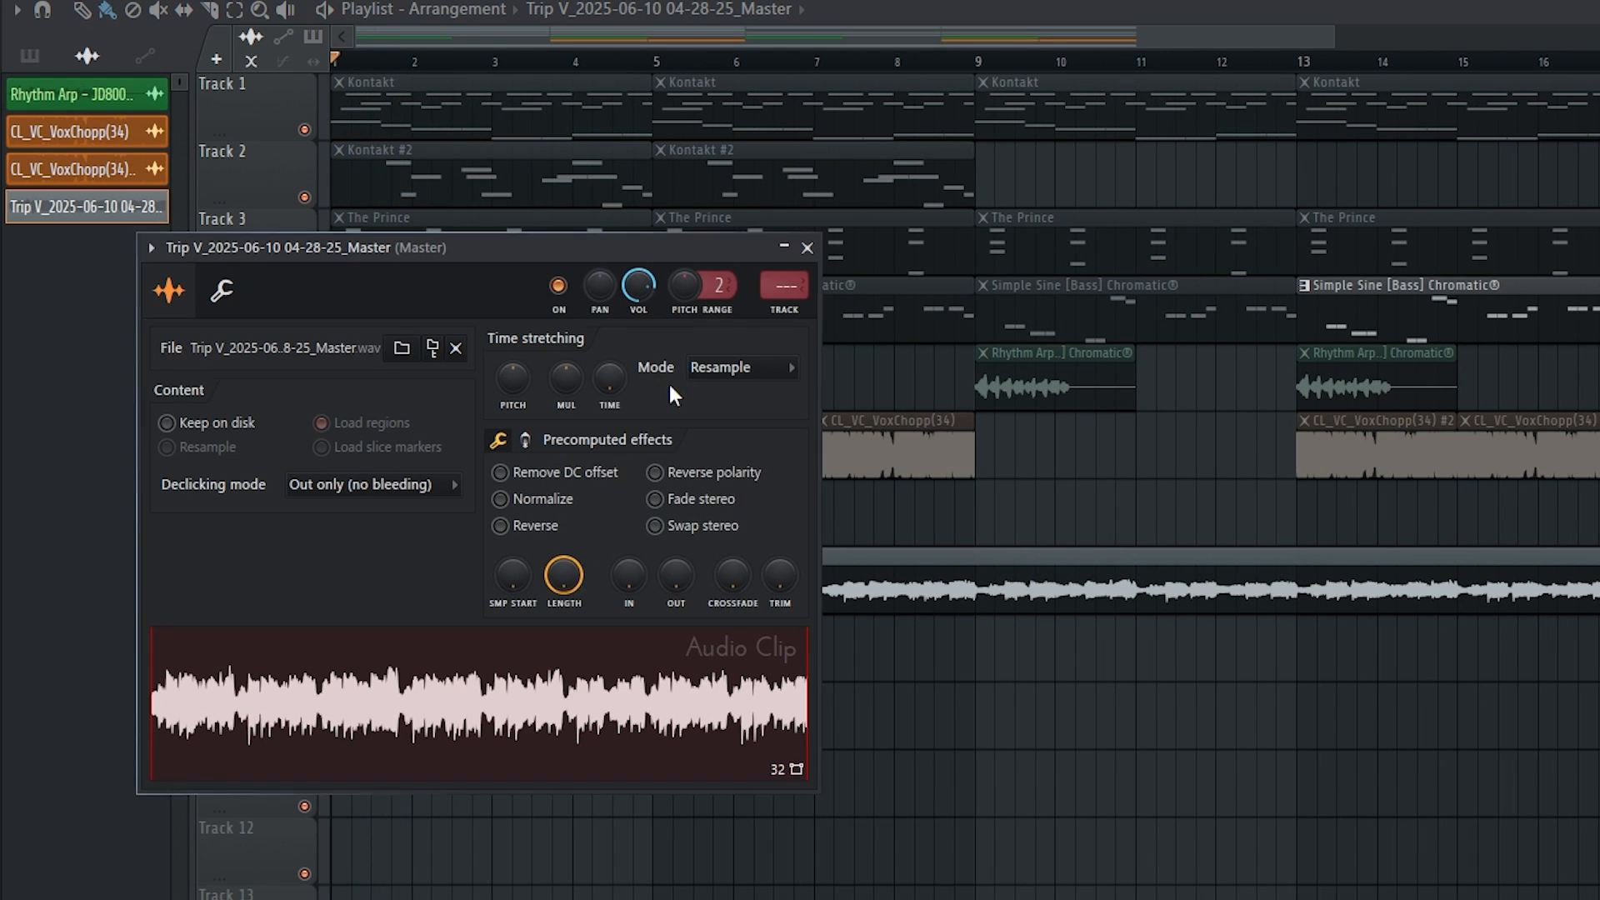
pyautogui.click(720, 365)
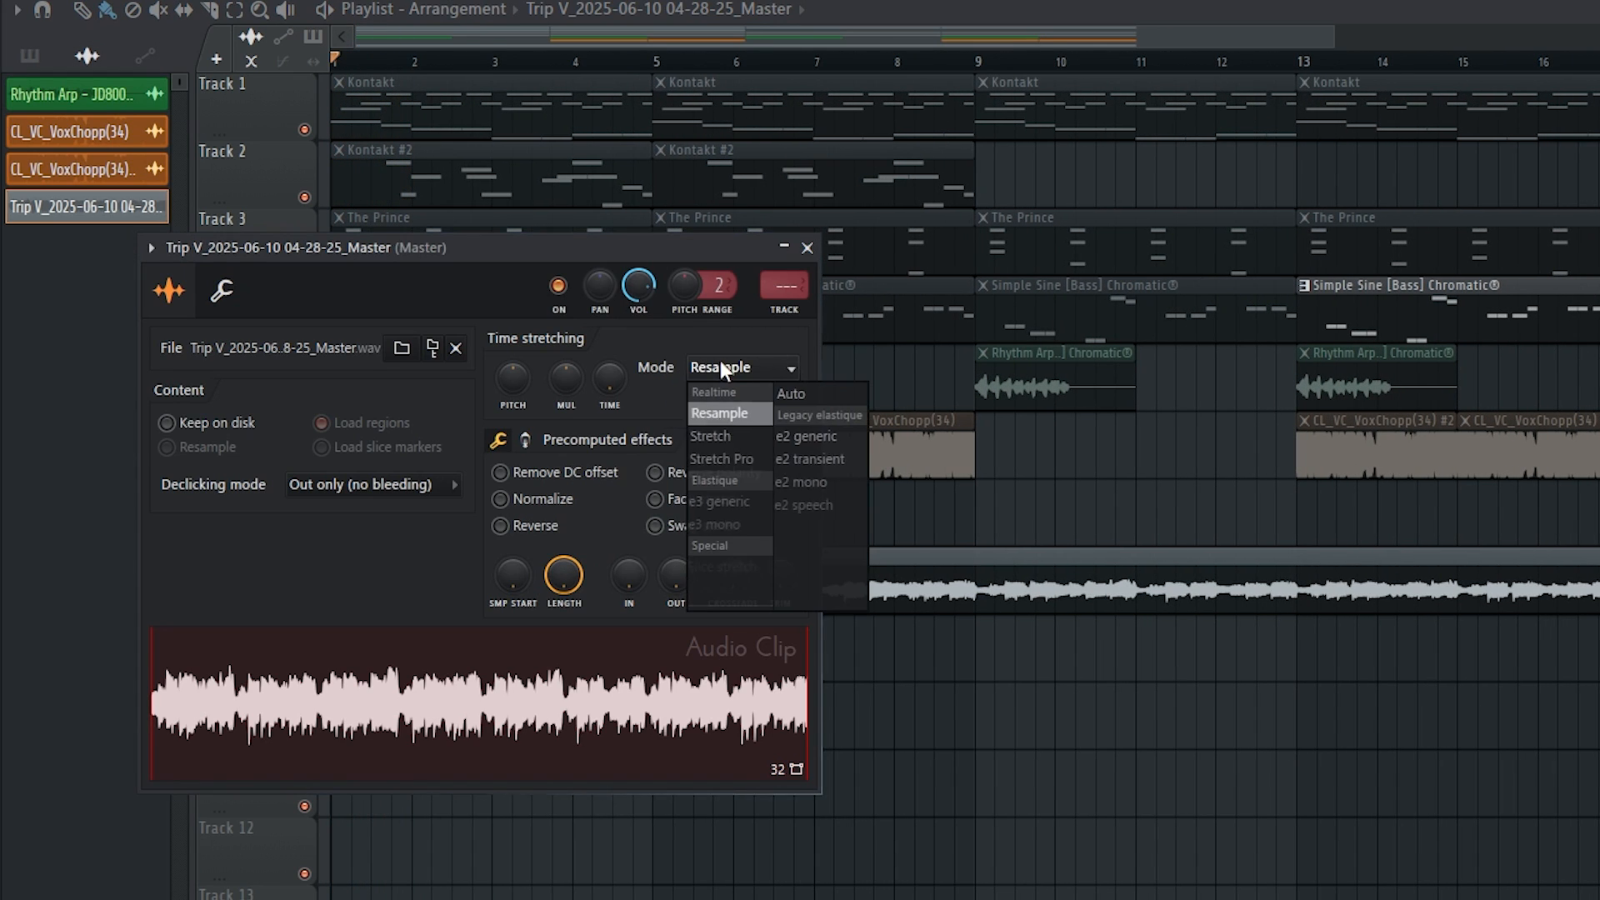
pyautogui.click(709, 449)
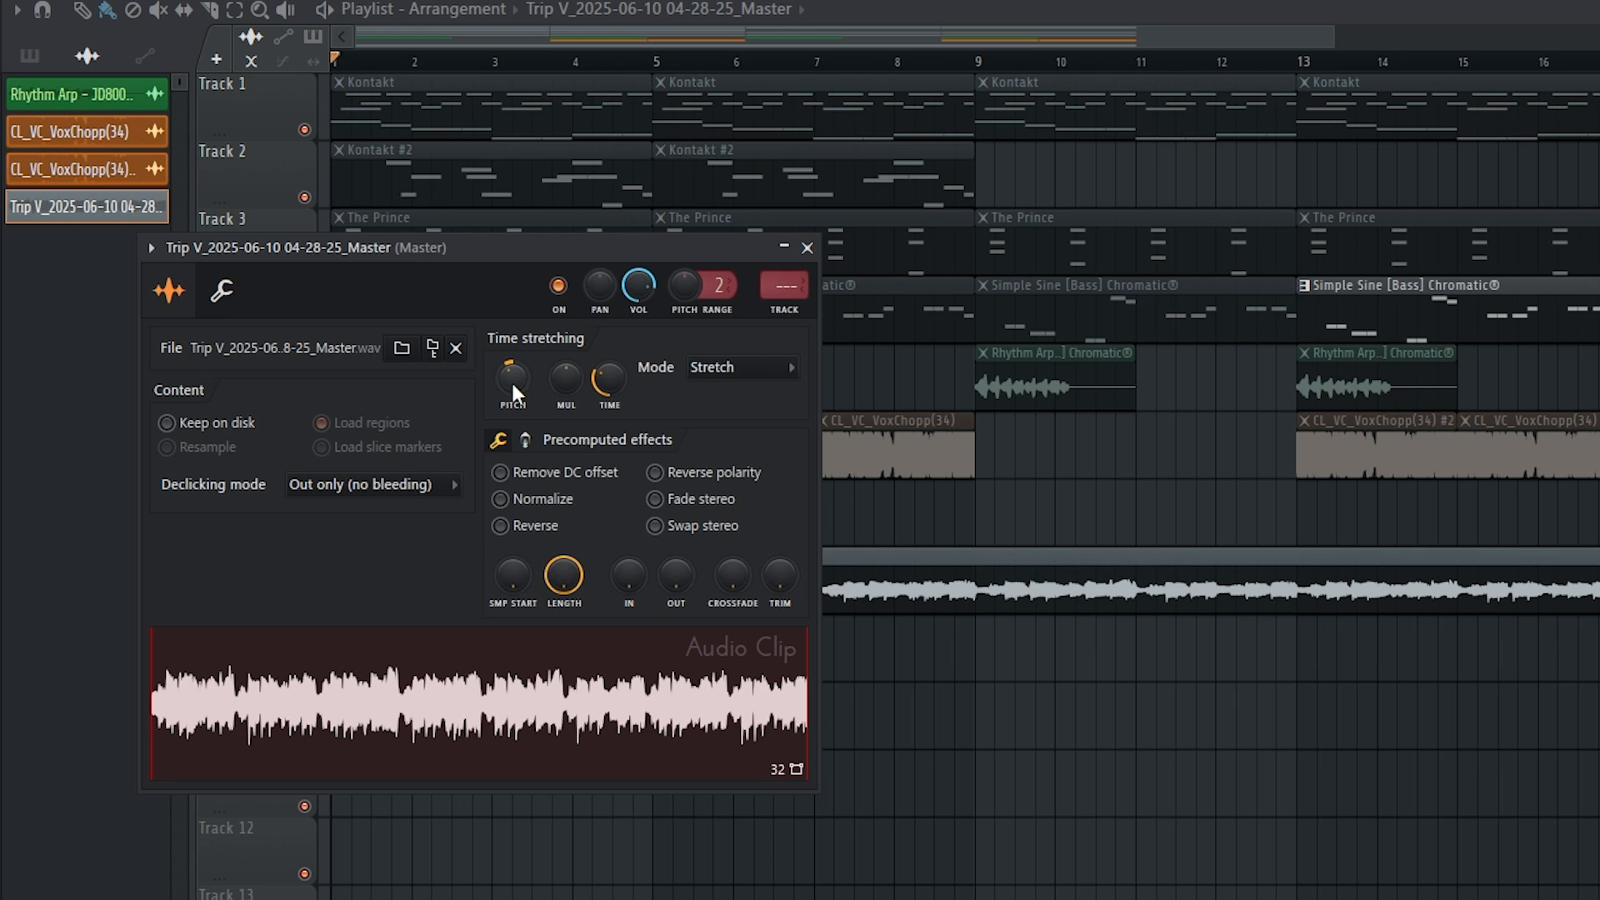
# Audition the rendered master clip with its time-stretch pitch slightly lowered and slightly raised, moving its settings window aside
pyautogui.press('space')
pyautogui.moveTo(582, 240); pyautogui.dragTo(729, 274)
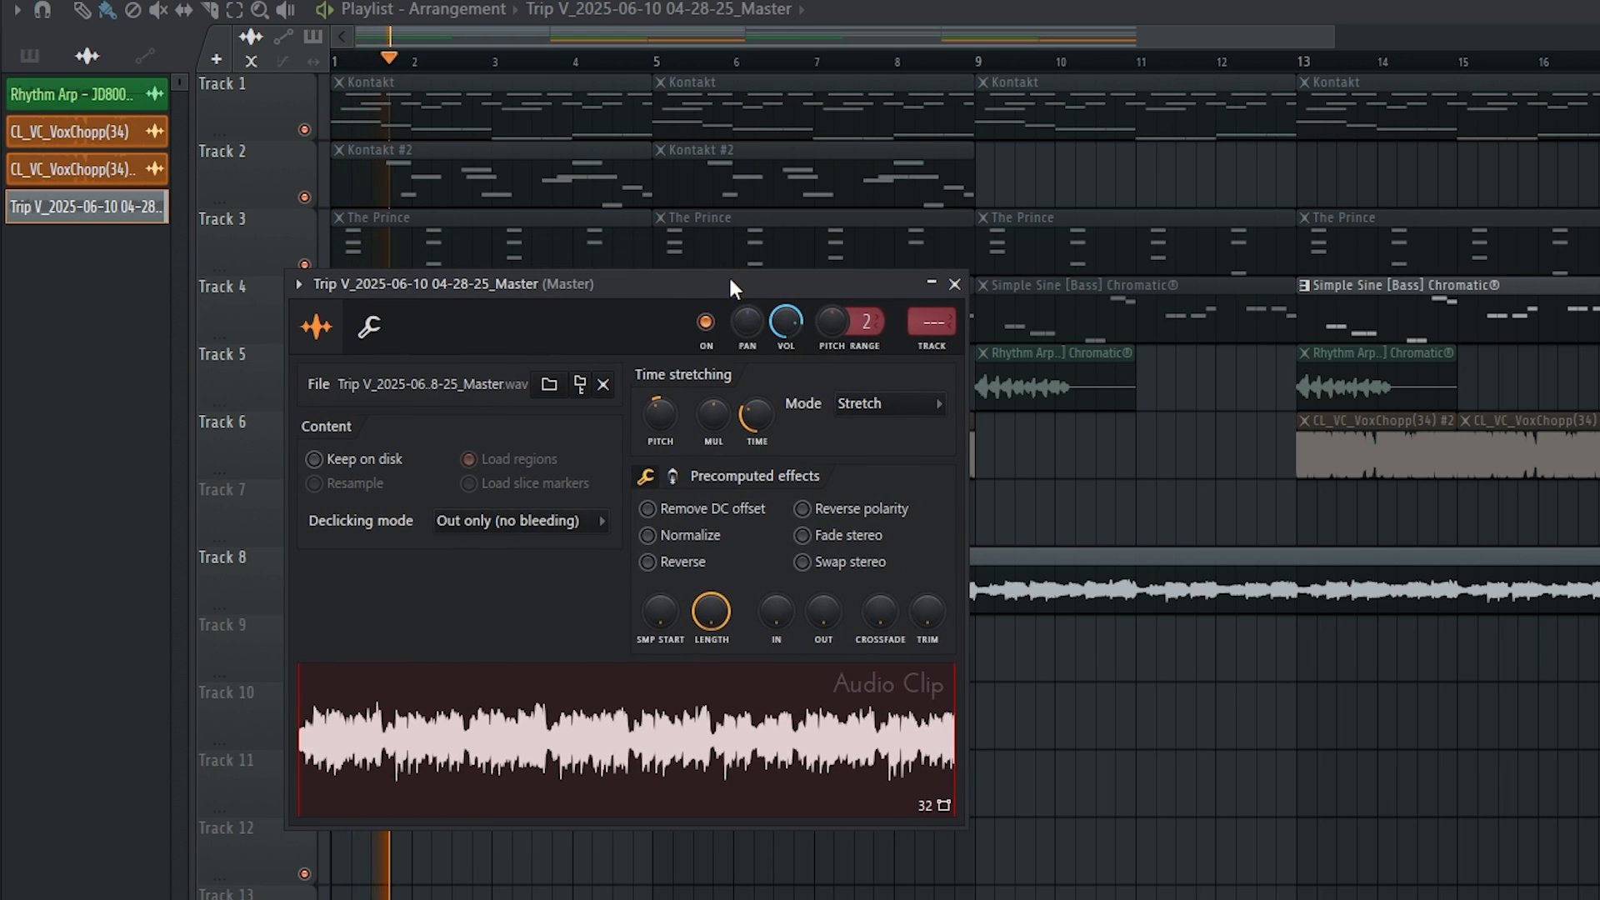
pyautogui.press('space')
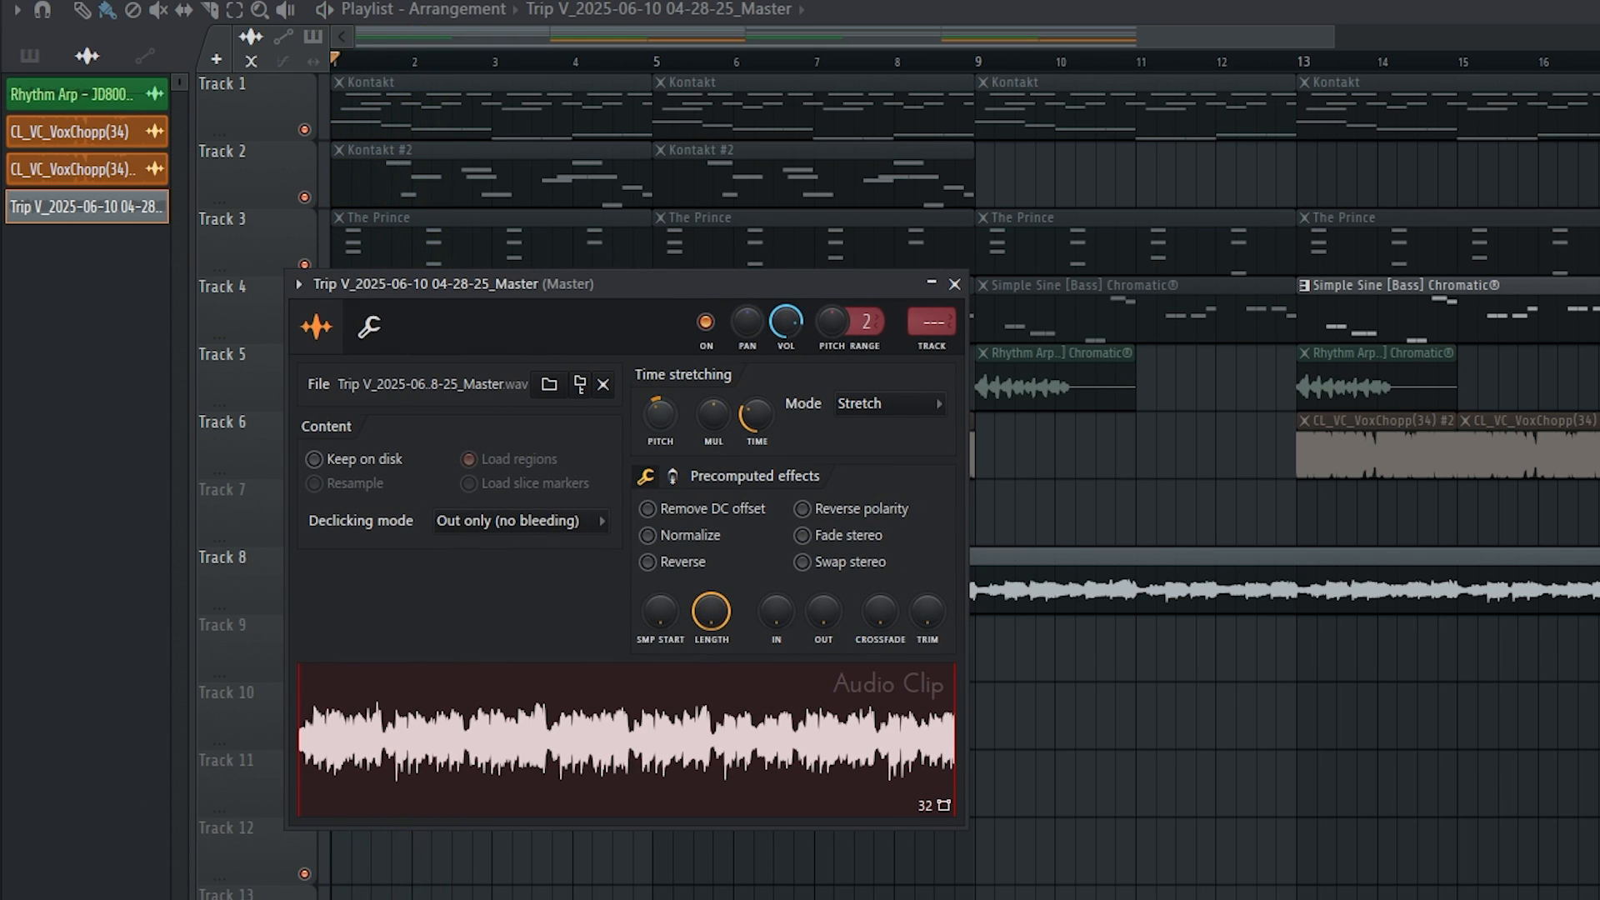
pyautogui.press('space')
pyautogui.press('space')
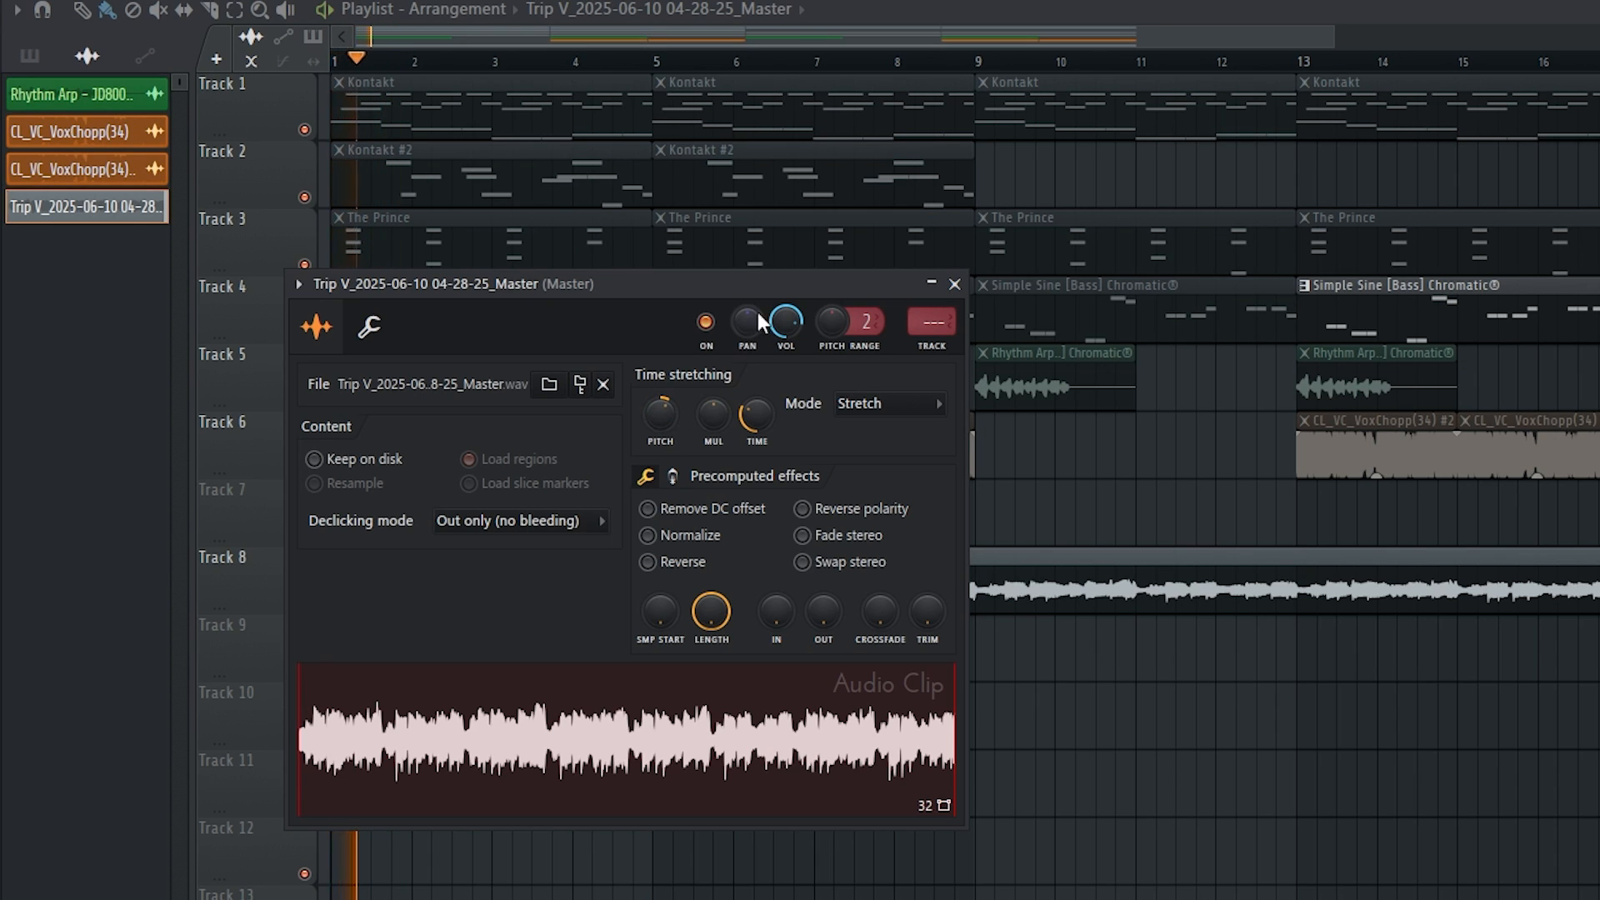
pyautogui.press('space')
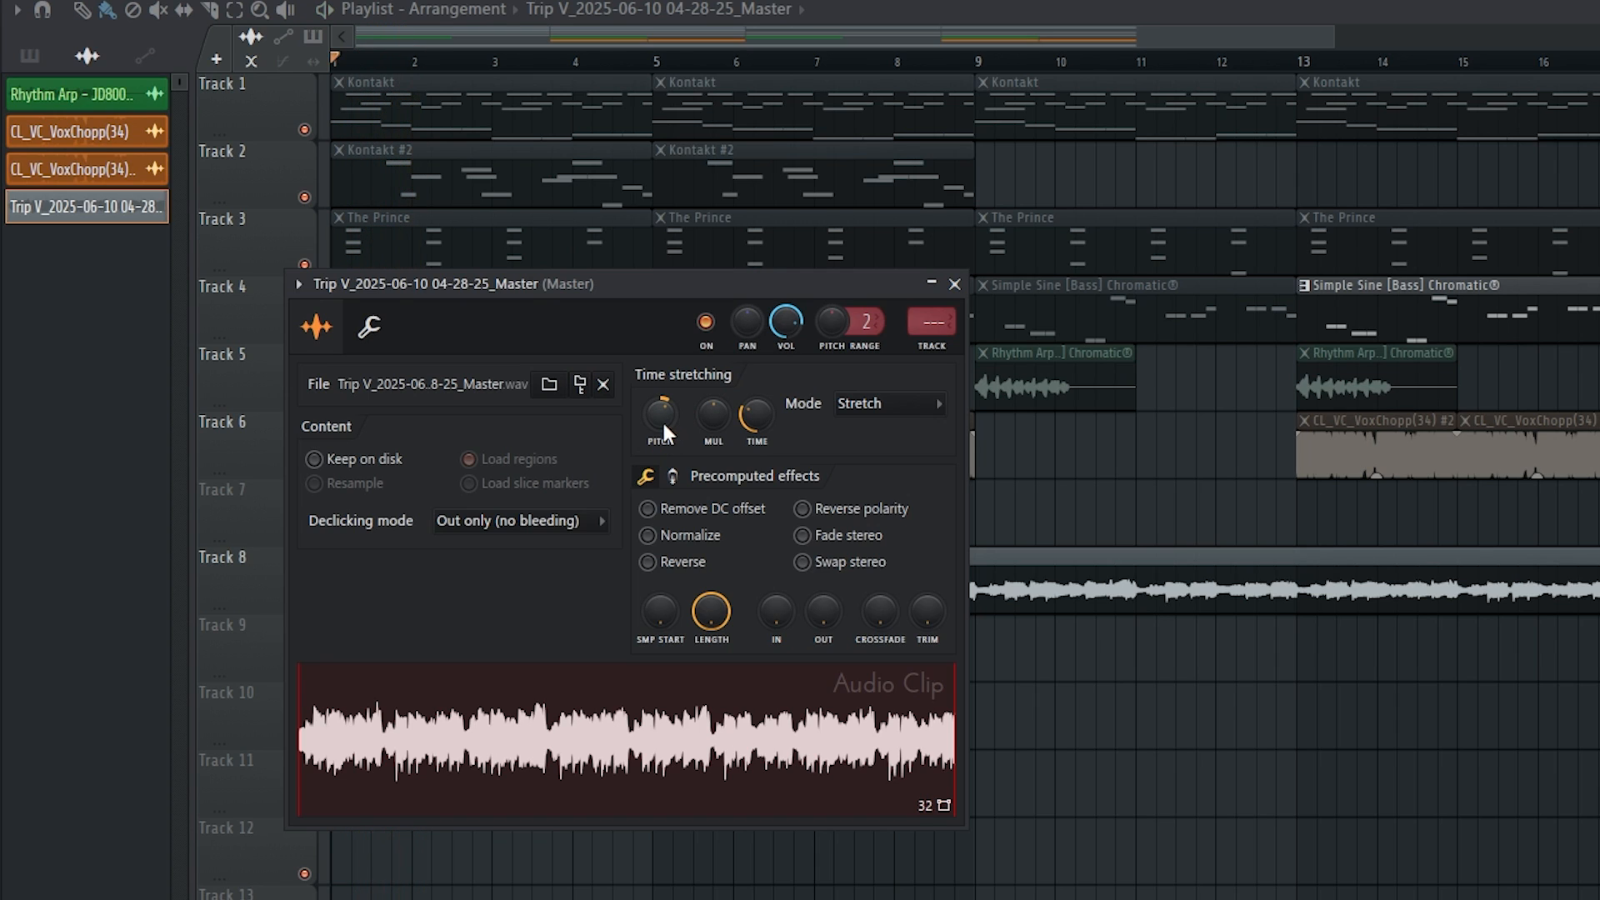
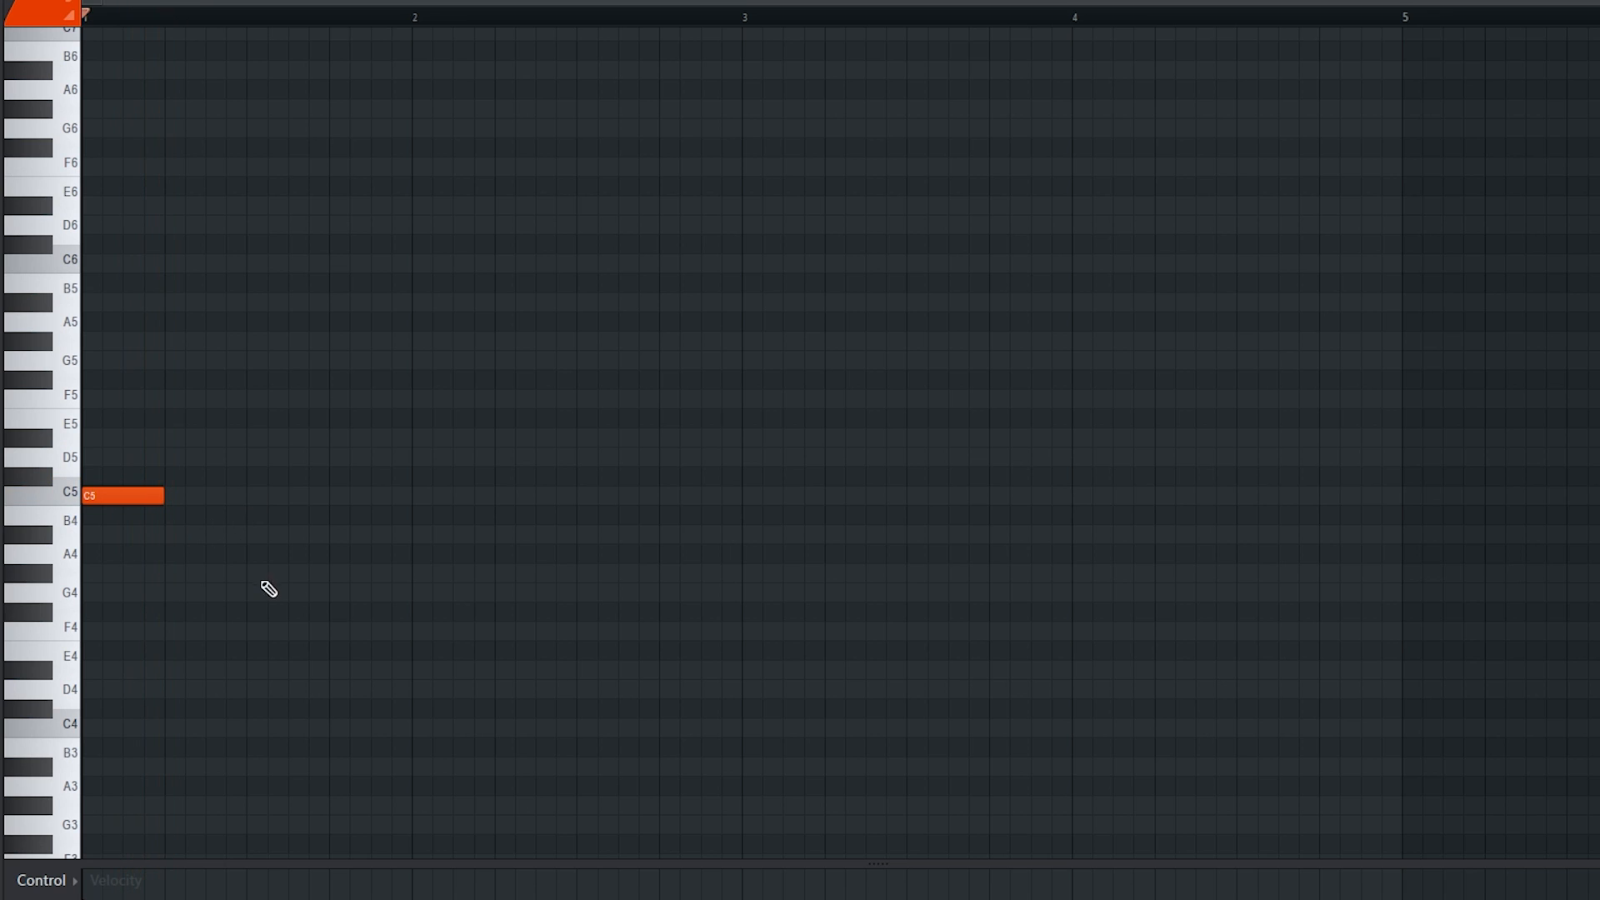
# Add root notes after the opening C5: G4 on beat 3 of bar 1, F4 on beats 1 and 3 of bar 2, G4 on beat 4, and play them
pyautogui.click(263, 575)
pyautogui.click(413, 638)
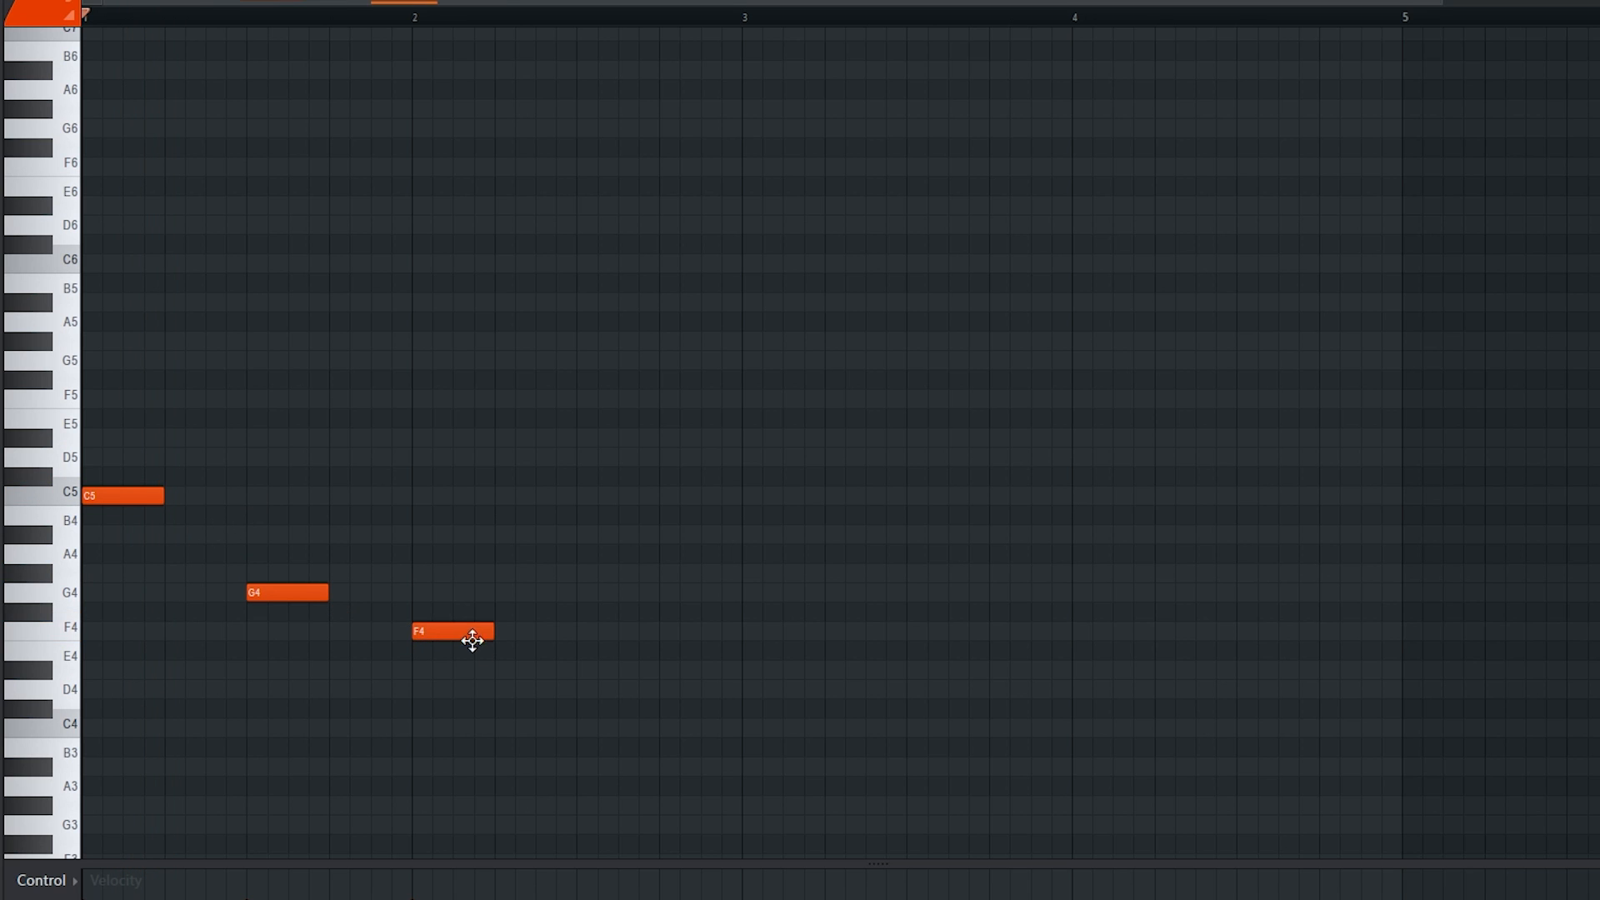
pyautogui.click(498, 632)
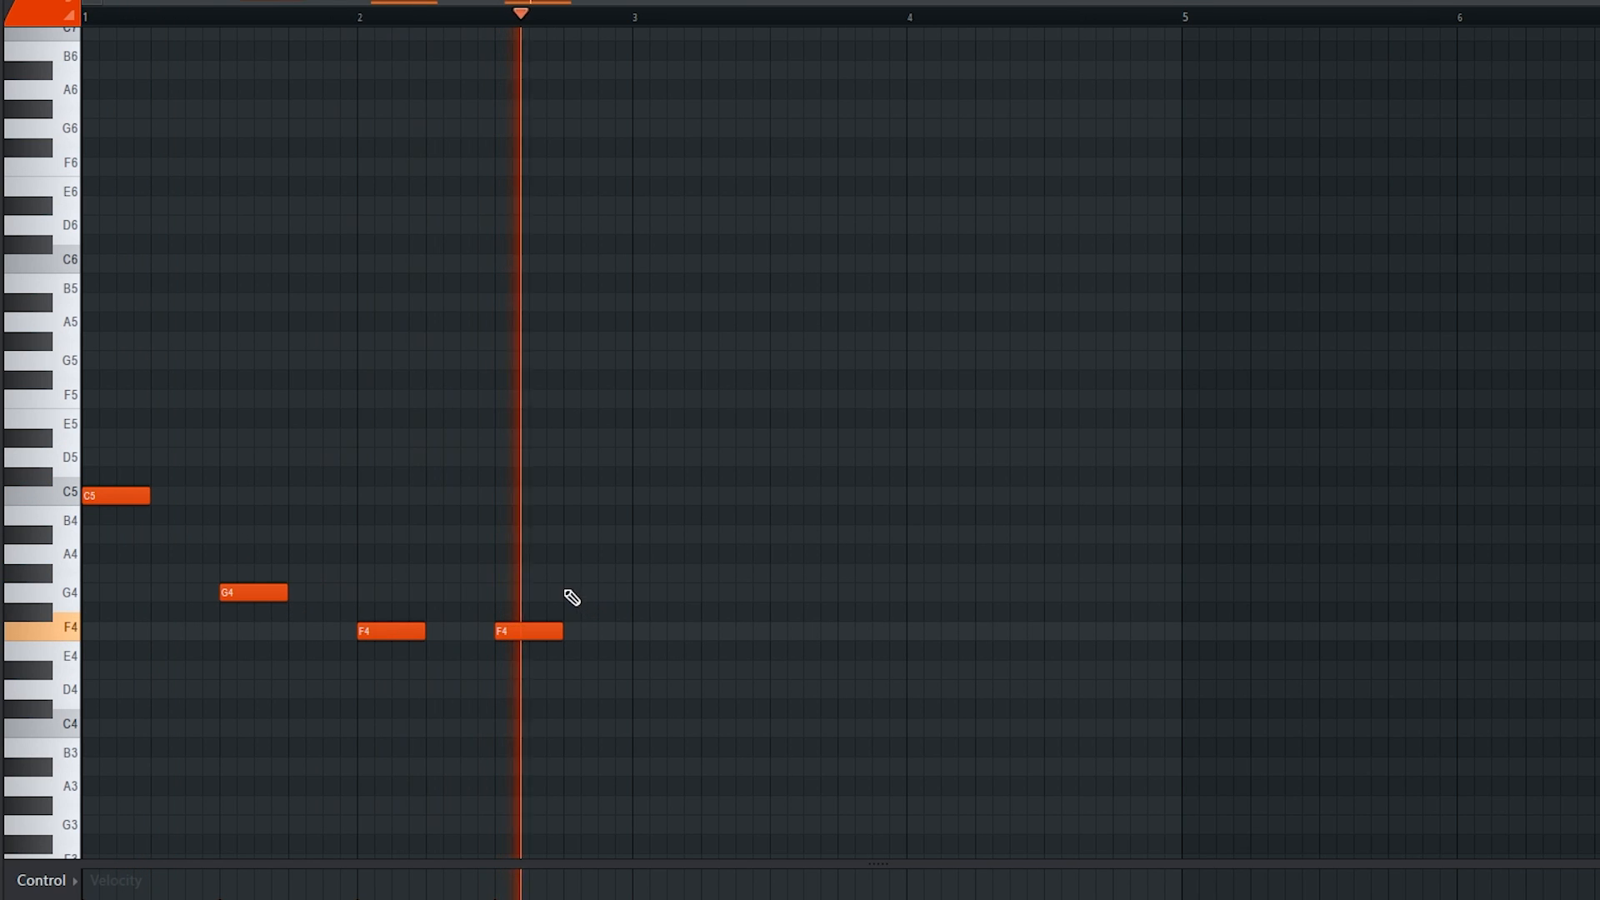
pyautogui.click(572, 597)
pyautogui.press('space')
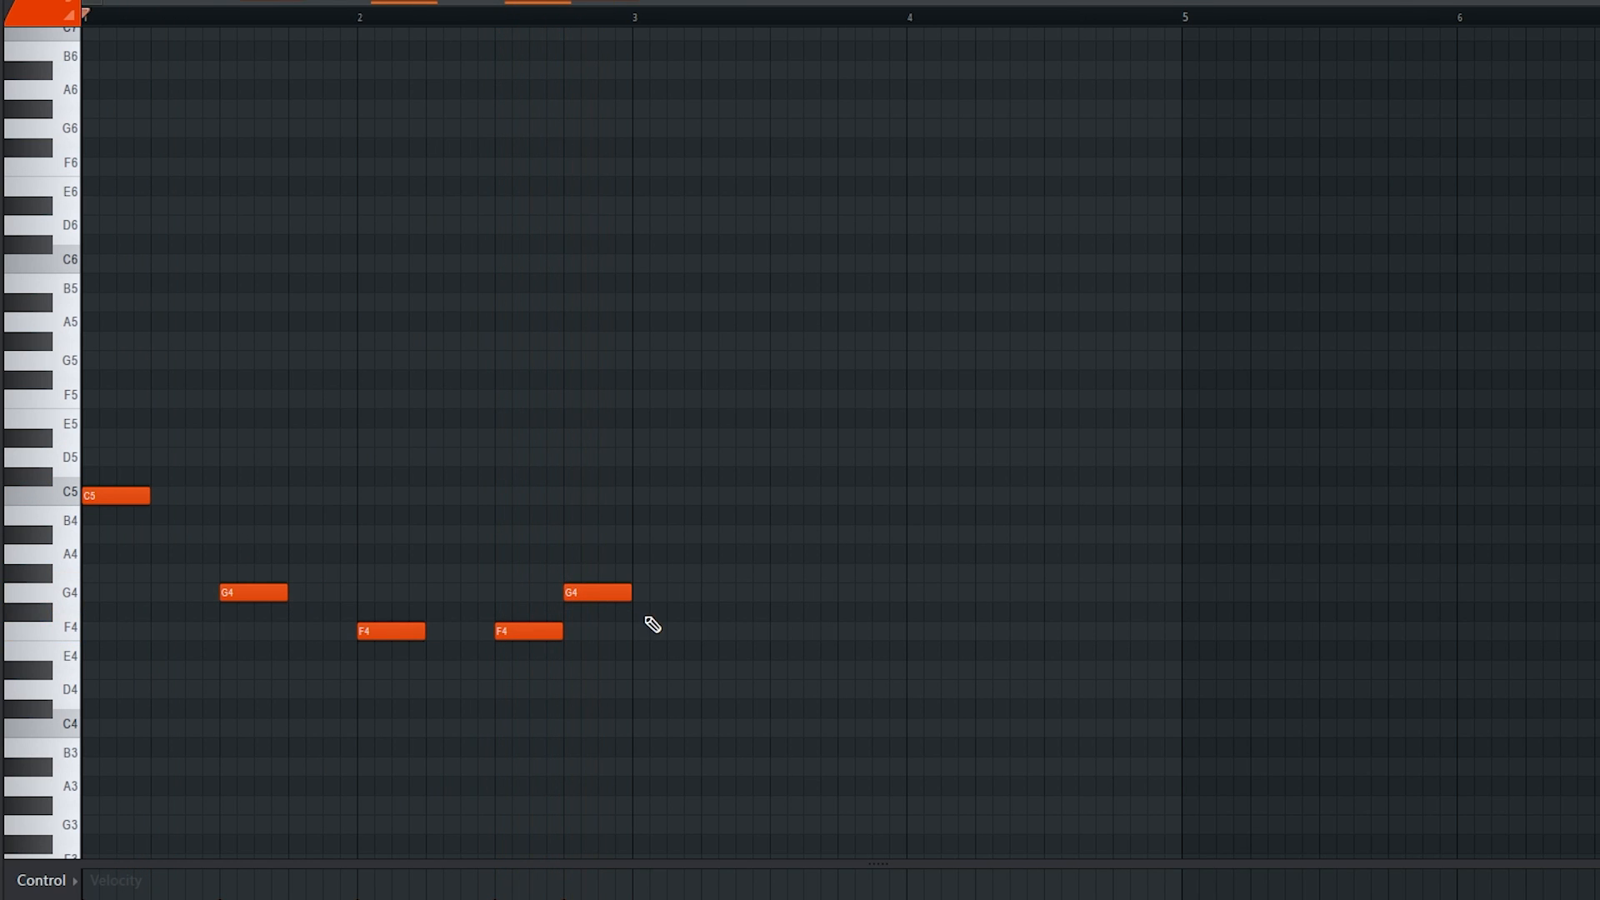
# Stack D#5 and G5 above the opening C5 to form the first chord
pyautogui.scroll(2, 81, 565)
pyautogui.click(93, 499)
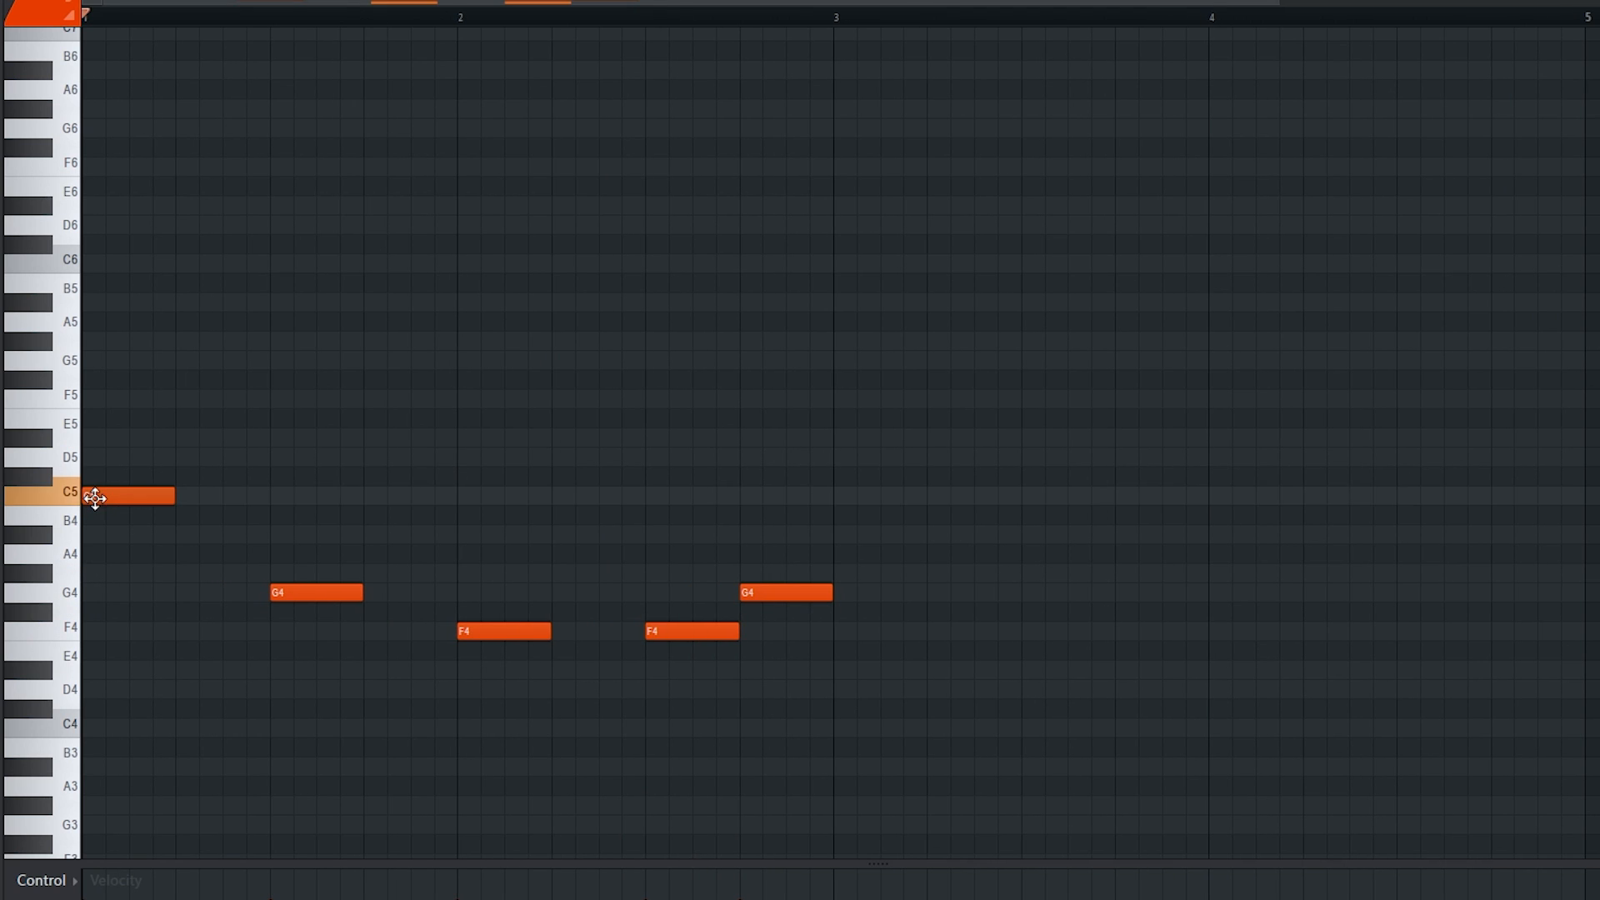
pyautogui.click(97, 440)
pyautogui.click(150, 362)
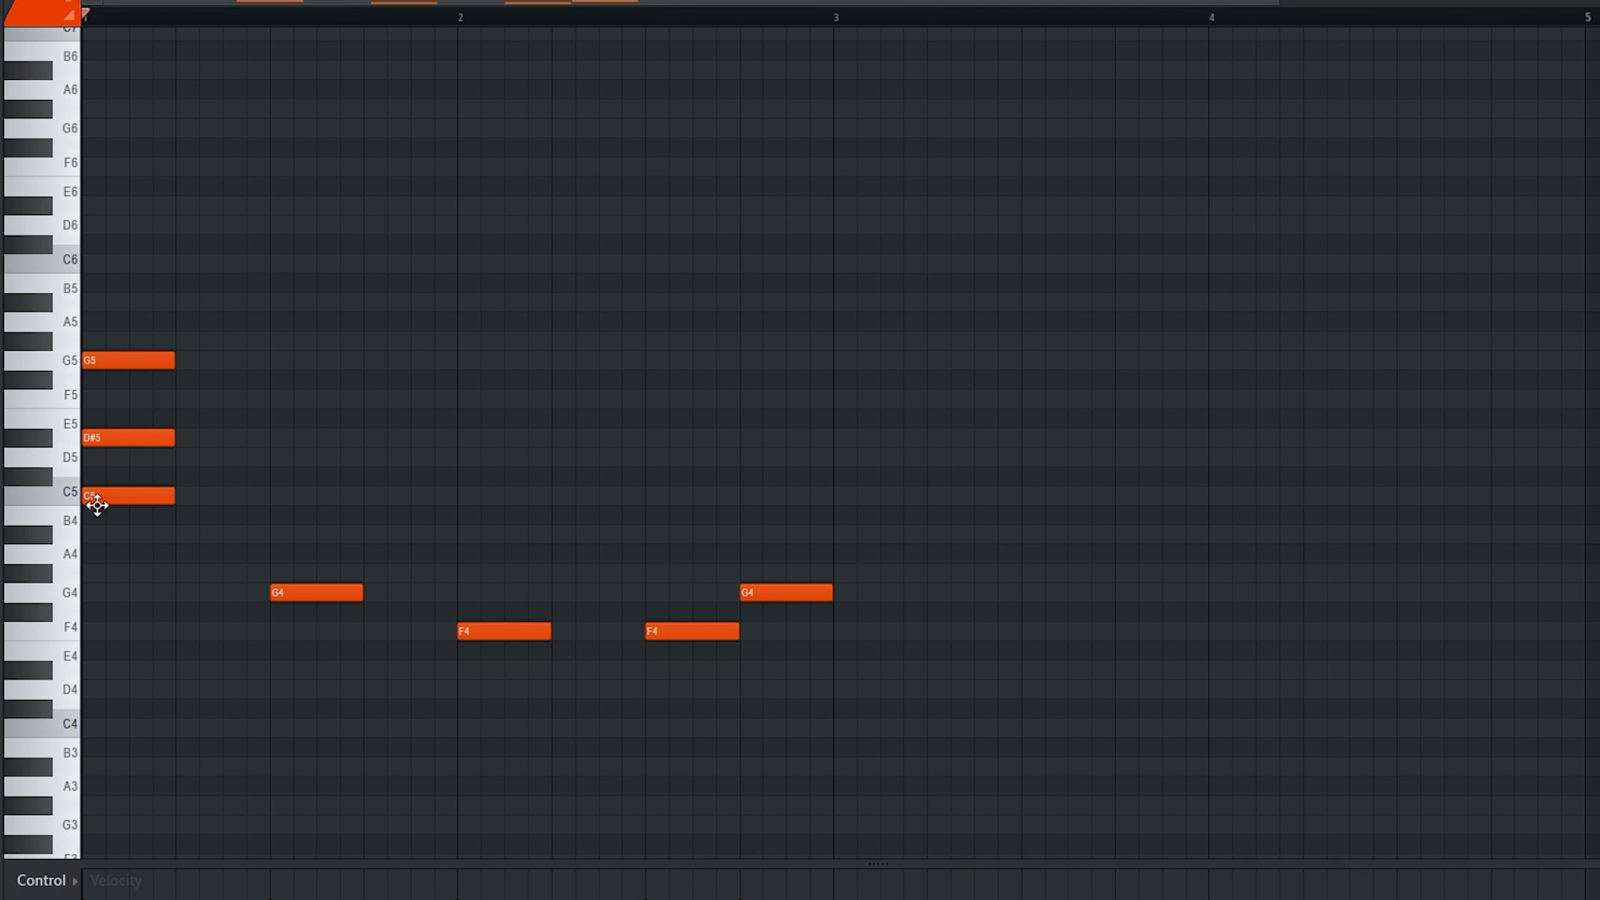
pyautogui.click(92, 439)
pyautogui.moveTo(147, 608); pyautogui.dragTo(107, 182)
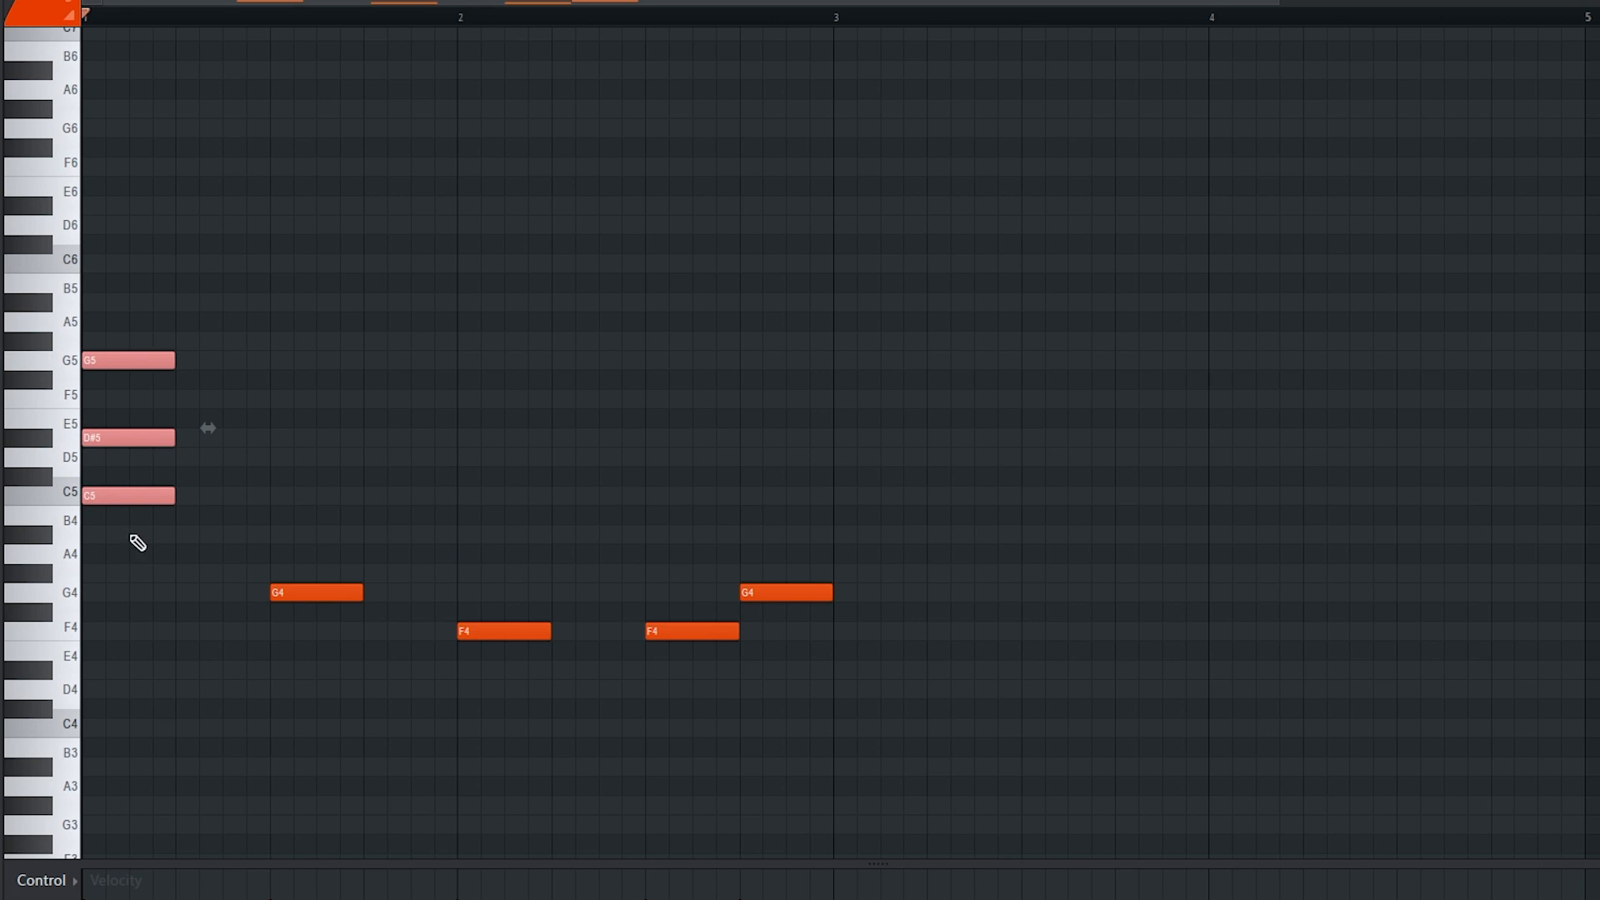
pyautogui.scroll(1, 136, 556)
pyautogui.rightClick(339, 562)
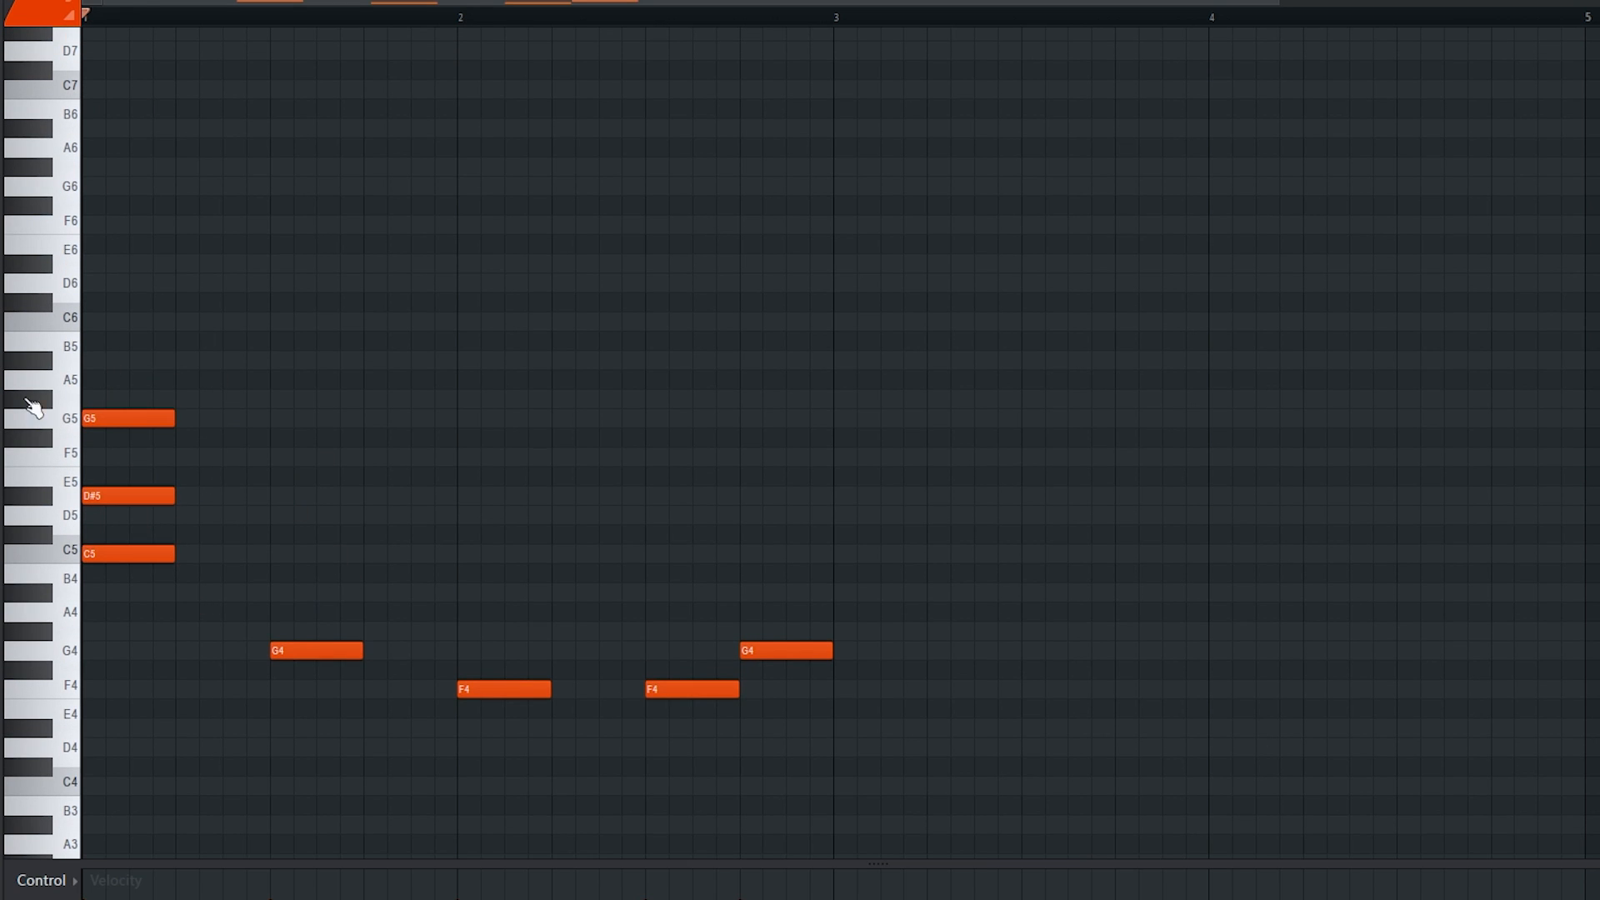
# Add a G#5 to the opening chord and transpose it down an octave to G#4
pyautogui.click(98, 400)
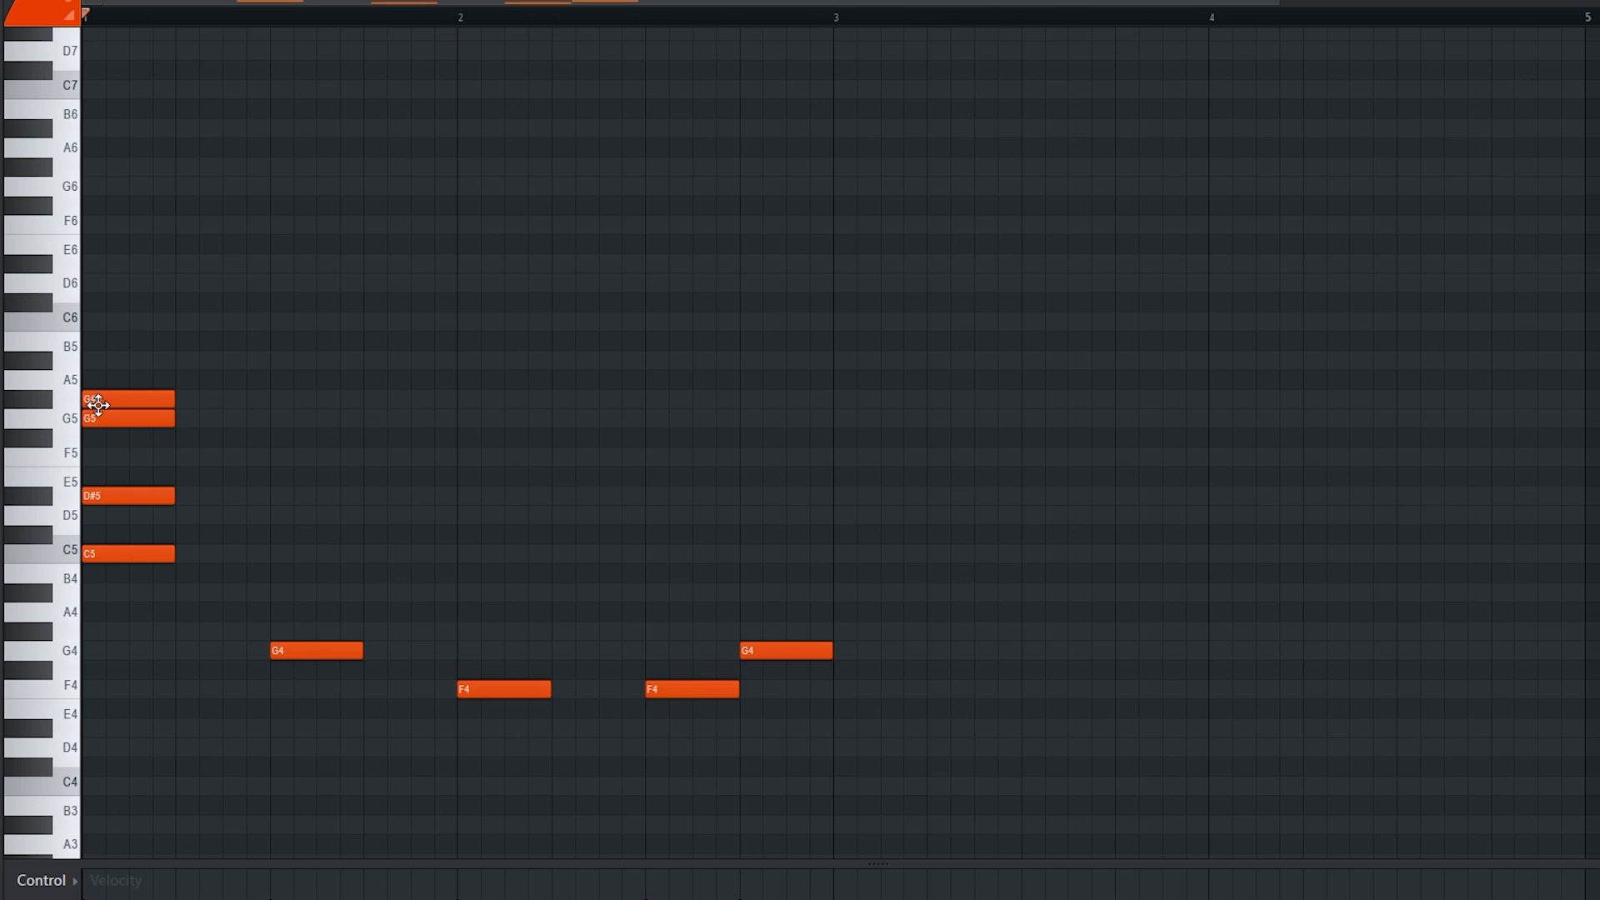
pyautogui.scroll(3, 113, 399)
pyautogui.click(125, 396)
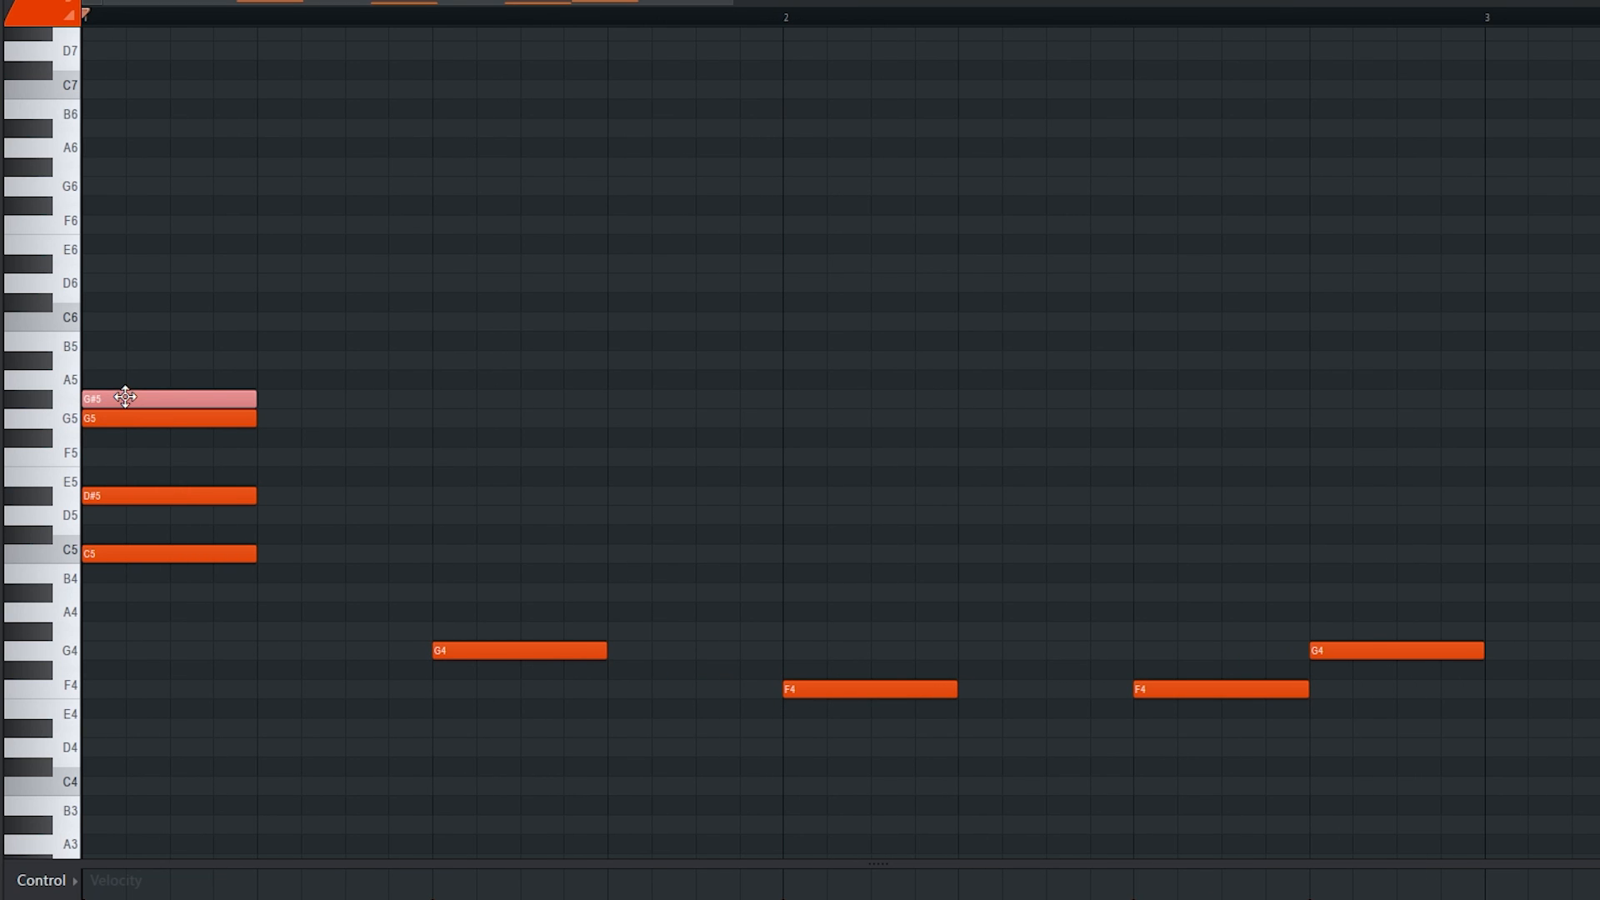
pyautogui.press('space')
pyautogui.press('space')
pyautogui.hotkey('ctrl', 'Down')
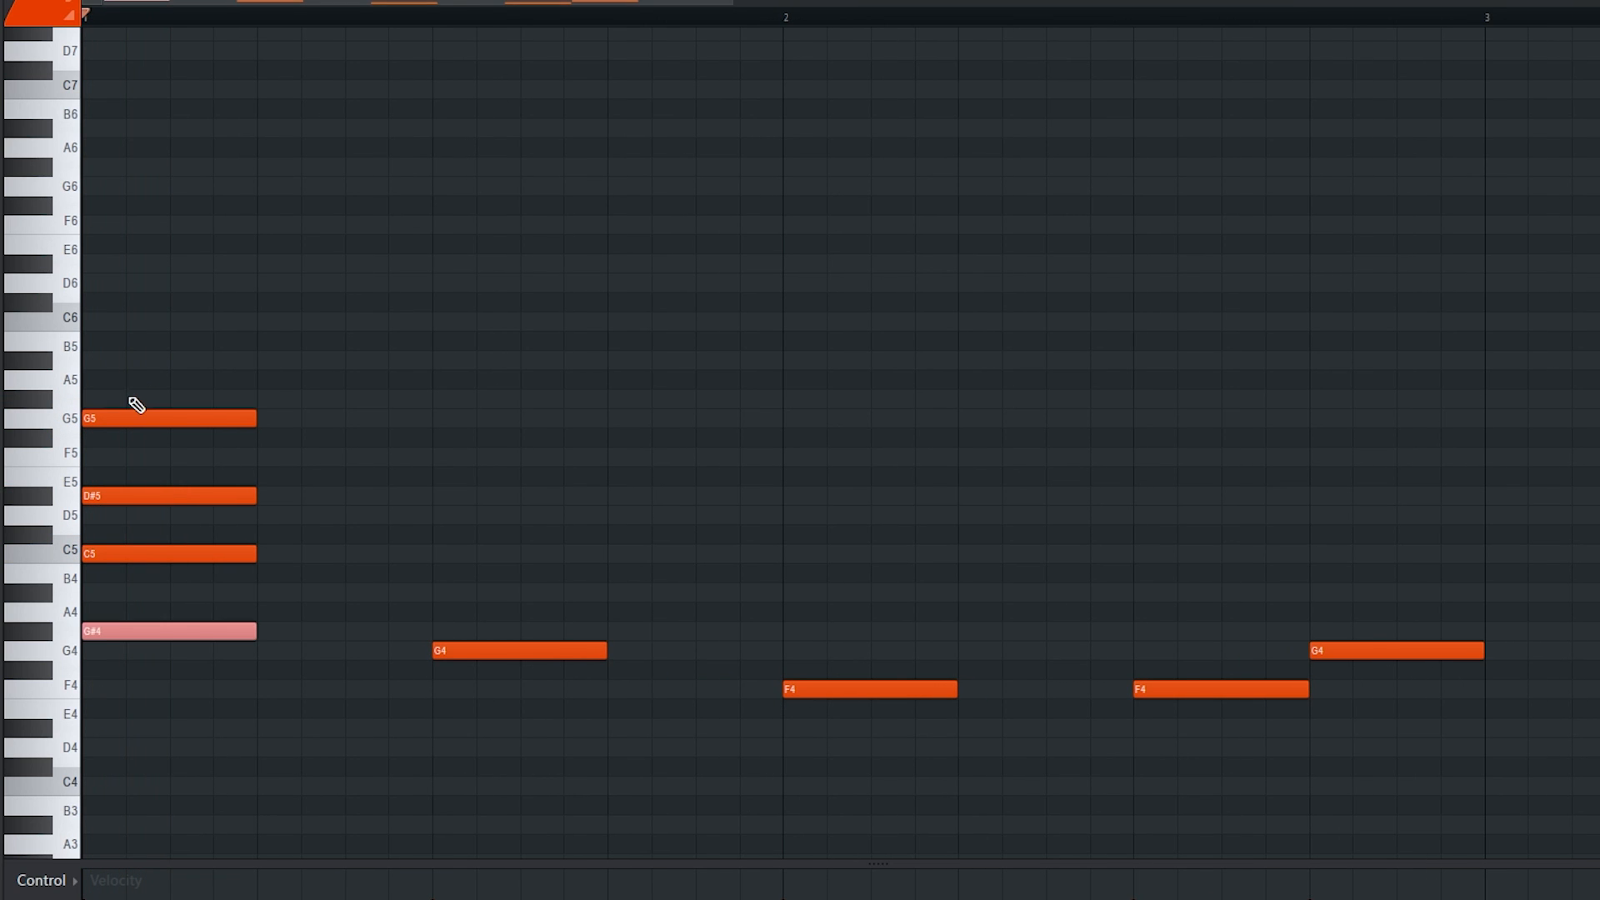
# Stack A#4, D5 and F5 above the G4 in bar 1 to form the second chord
pyautogui.click(276, 478)
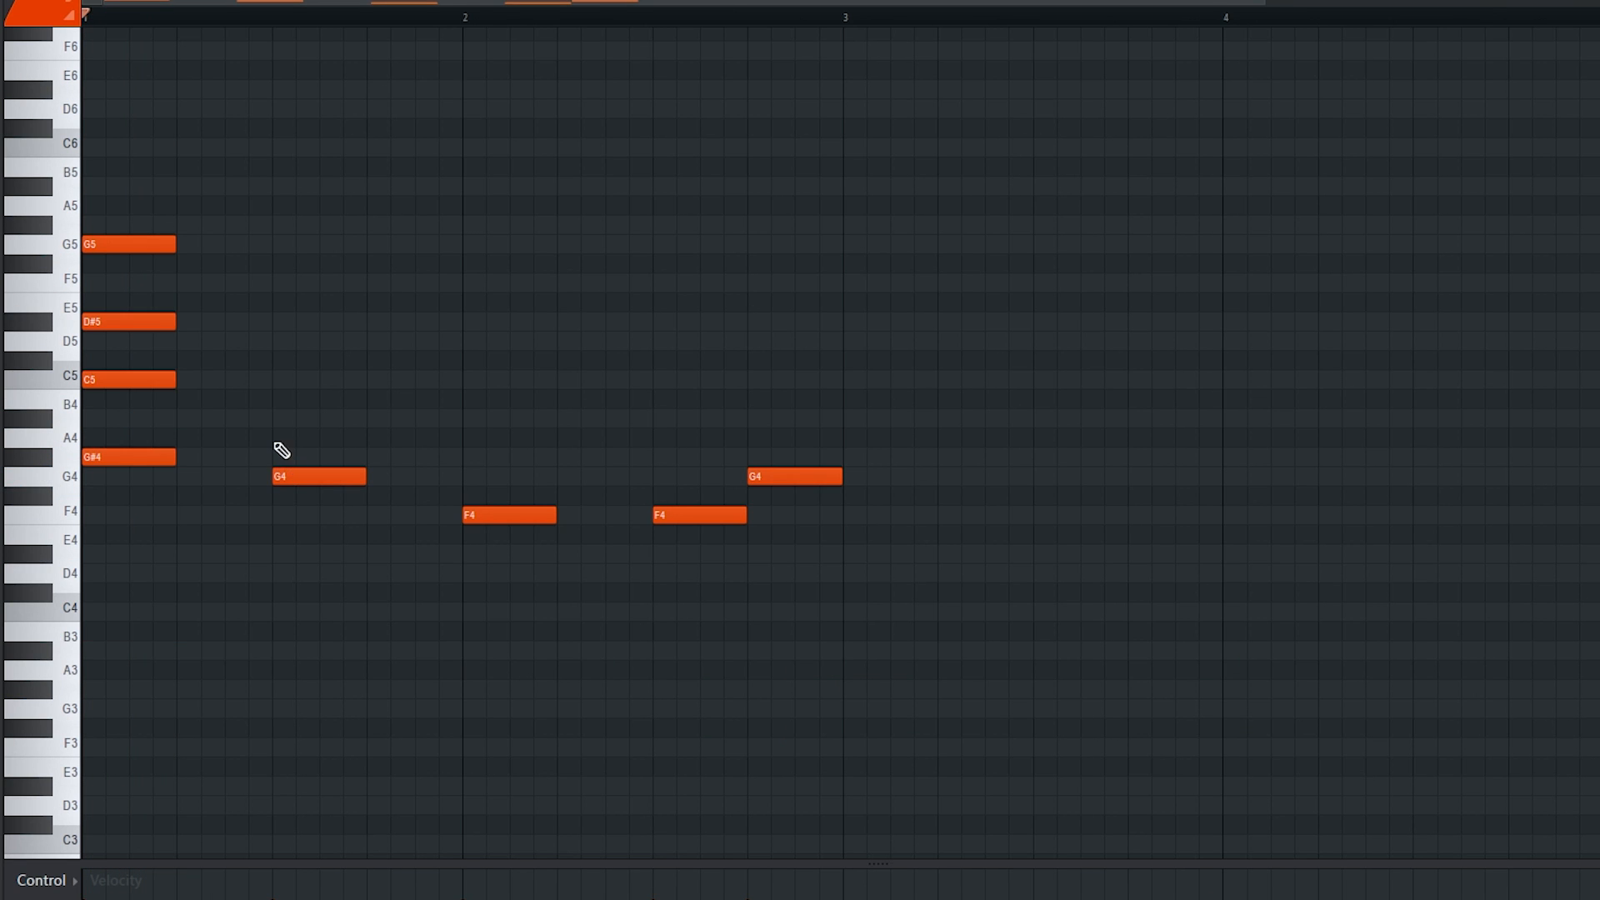
pyautogui.click(277, 419)
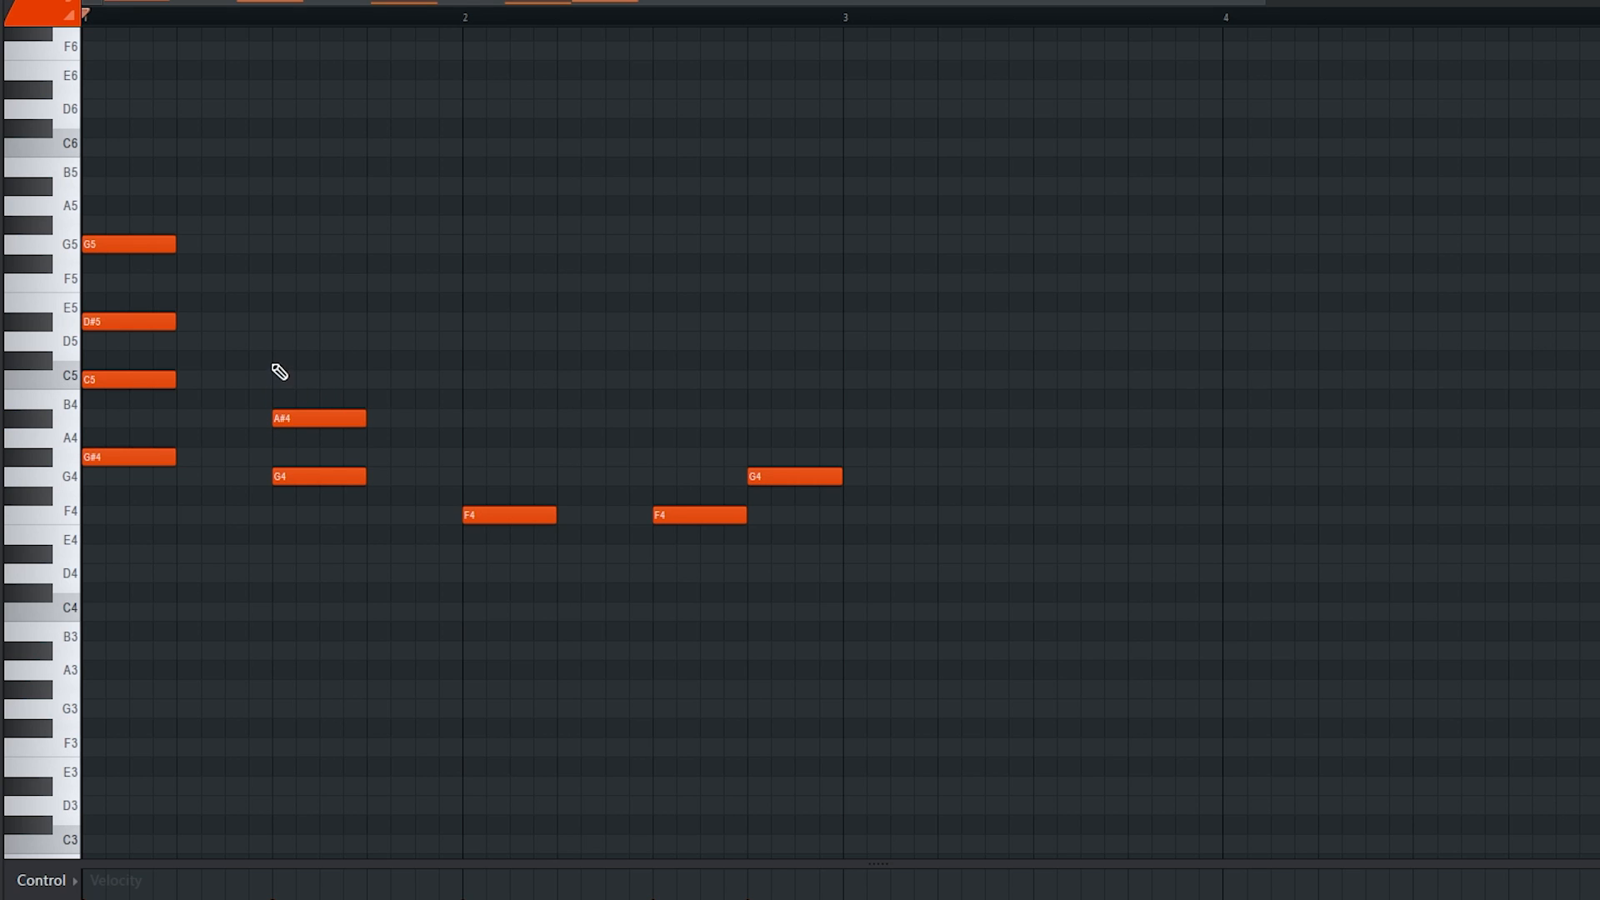
pyautogui.click(277, 341)
pyautogui.scroll(2, 303, 401)
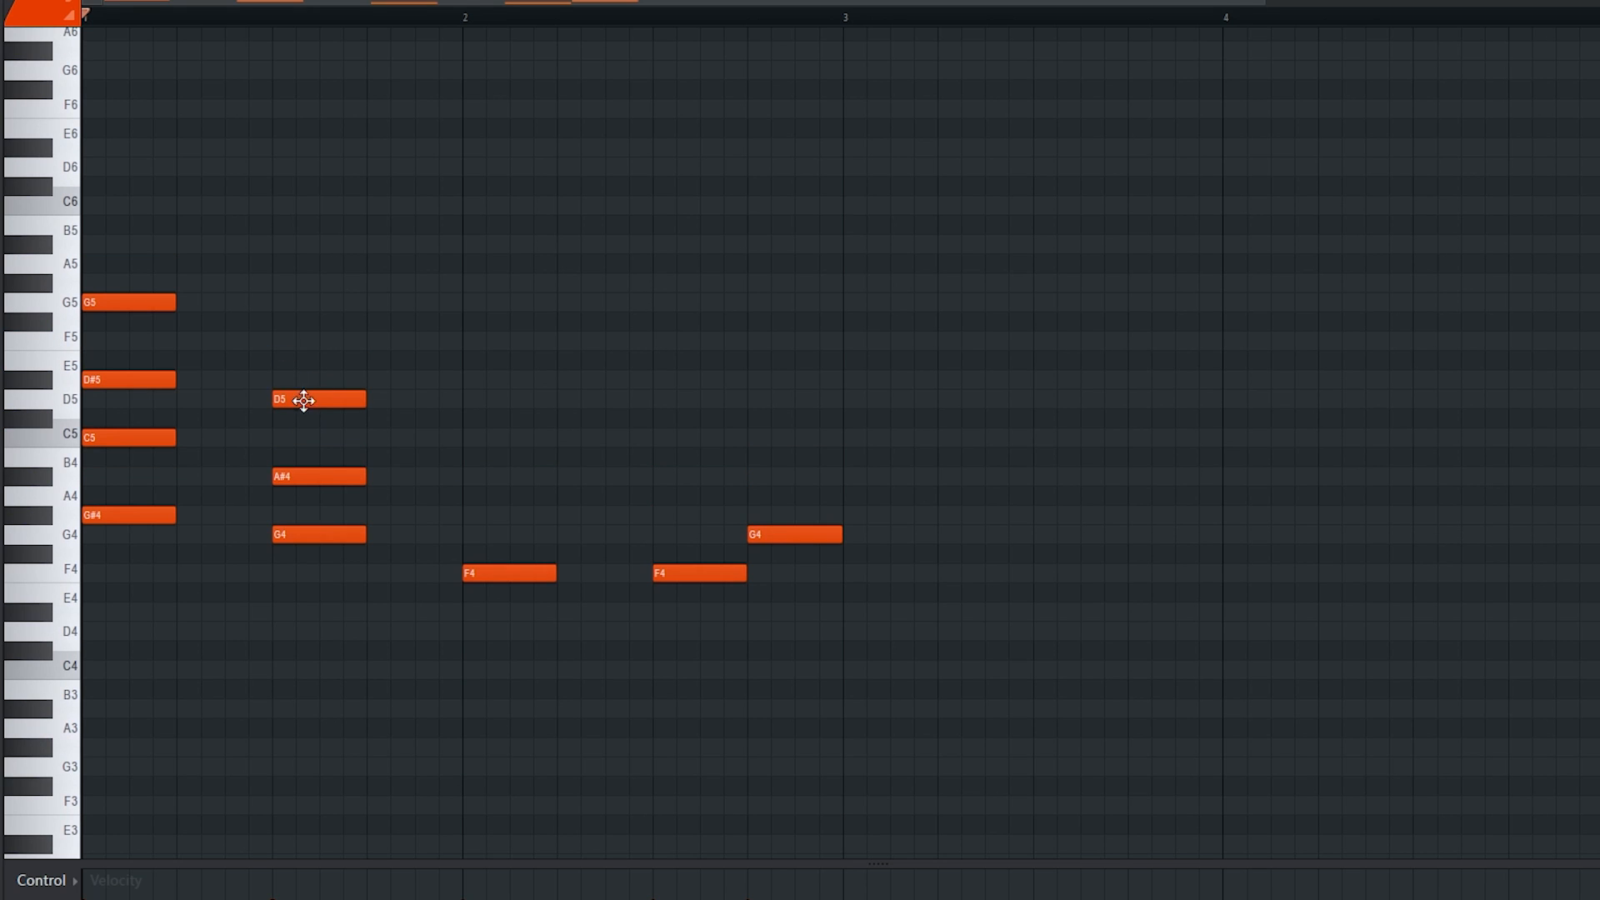
pyautogui.click(277, 344)
# Stack G#4, C5 and D#5 above the F4 at the start of bar 2
pyautogui.click(472, 573)
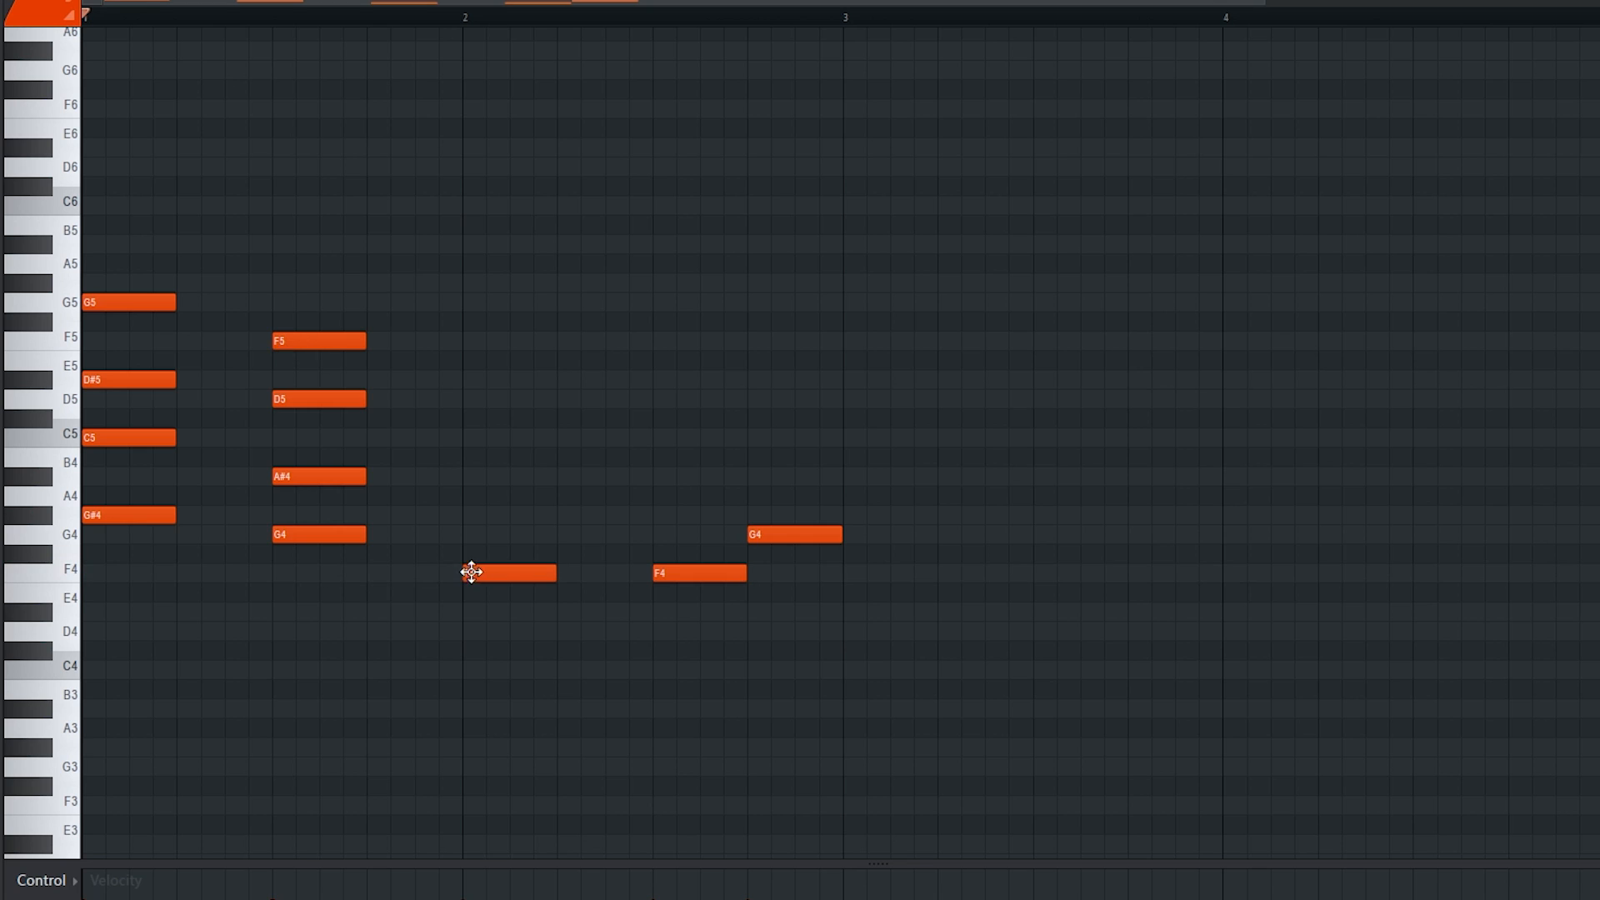
pyautogui.click(465, 517)
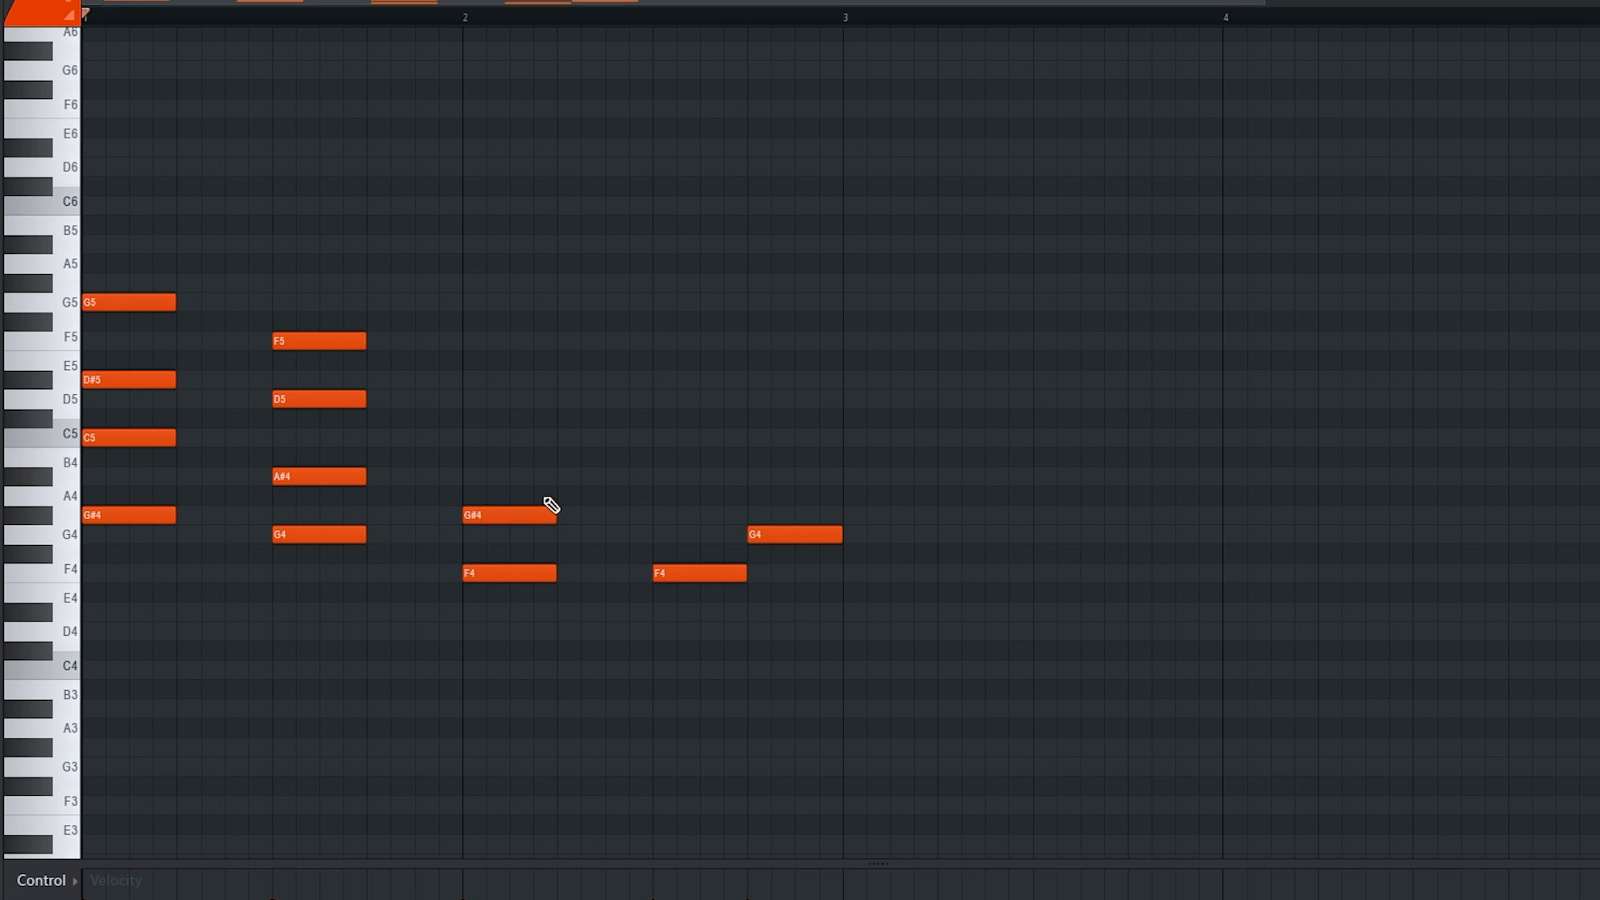
pyautogui.click(473, 438)
pyautogui.click(466, 381)
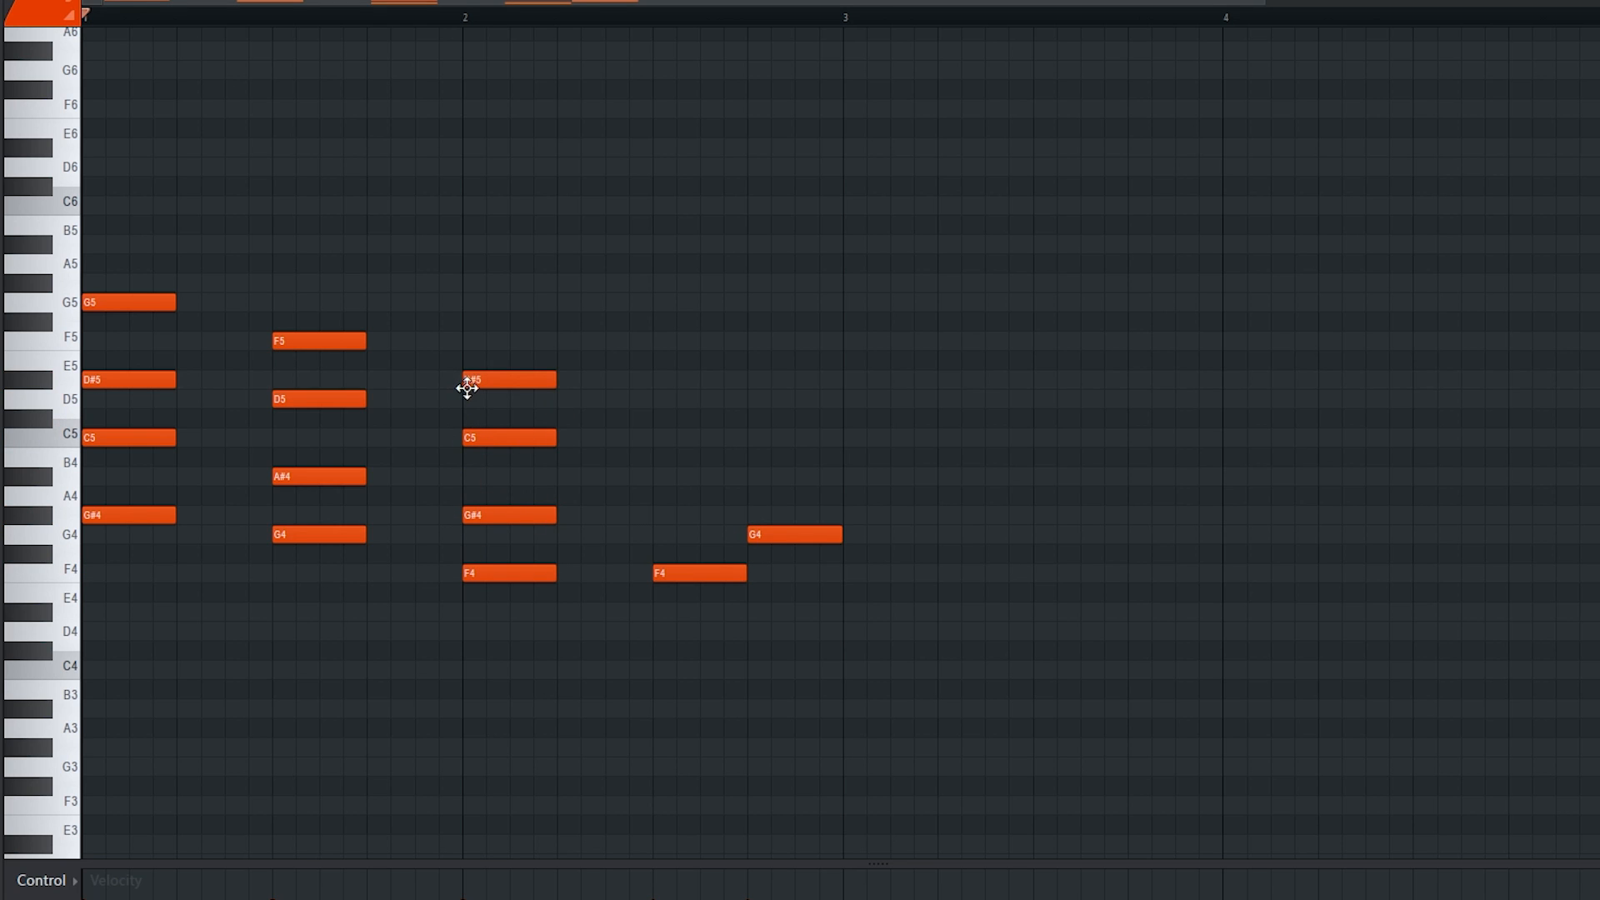
# Replace the F4 on beat 3 of bar 2 with a one-step repeat of the F4 chord, extending the first chord up to it
pyautogui.scroll(1, 667, 572)
pyautogui.rightClick(674, 573)
pyautogui.moveTo(594, 655); pyautogui.dragTo(685, 367)
pyautogui.moveTo(494, 333); pyautogui.dragTo(640, 577)
pyautogui.scroll(-1, 640, 578)
pyautogui.moveTo(517, 356); pyautogui.dragTo(517, 572)
pyautogui.scroll(2, 586, 614)
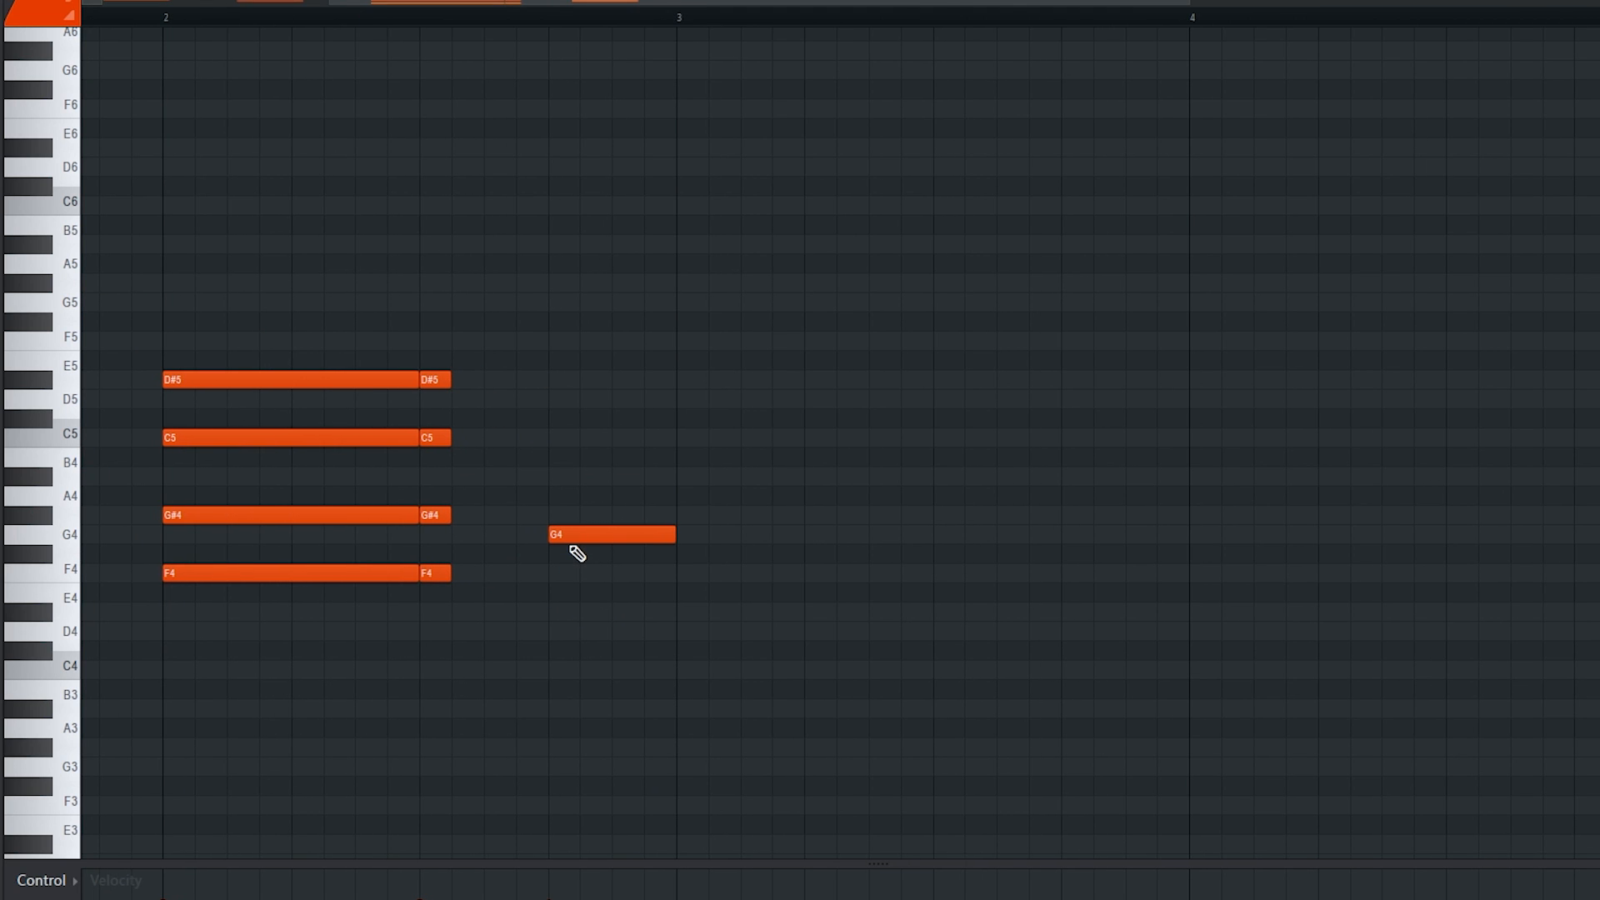
# Stack A#4, D5 and F5 above the last G4 in bar 2 and shorten the whole chord to one step
pyautogui.click(579, 476)
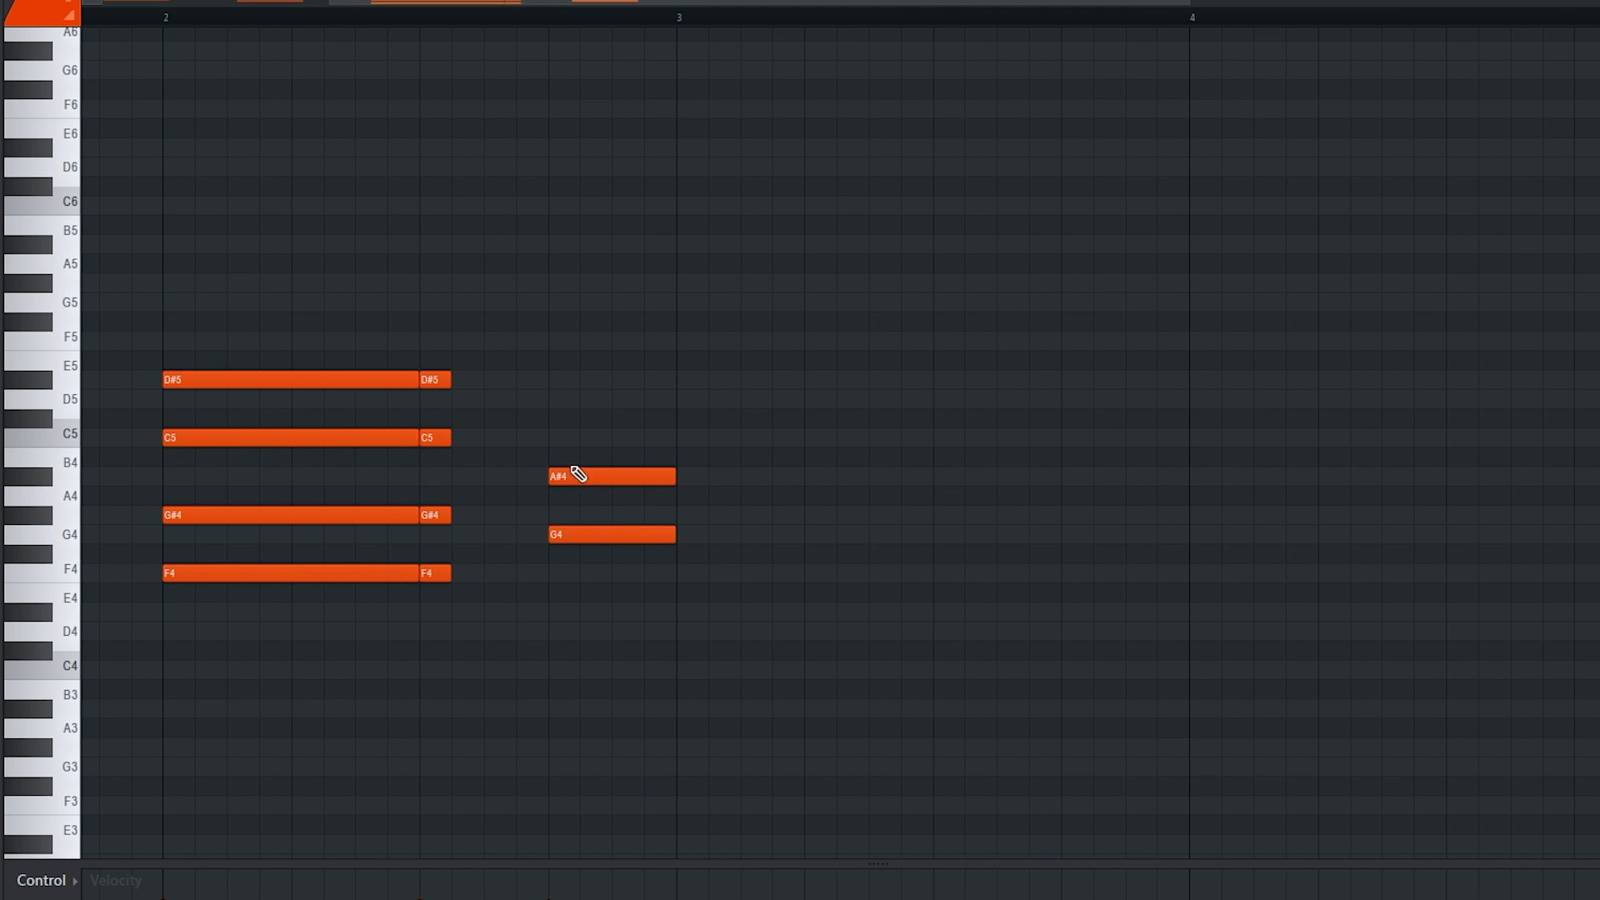
pyautogui.click(565, 398)
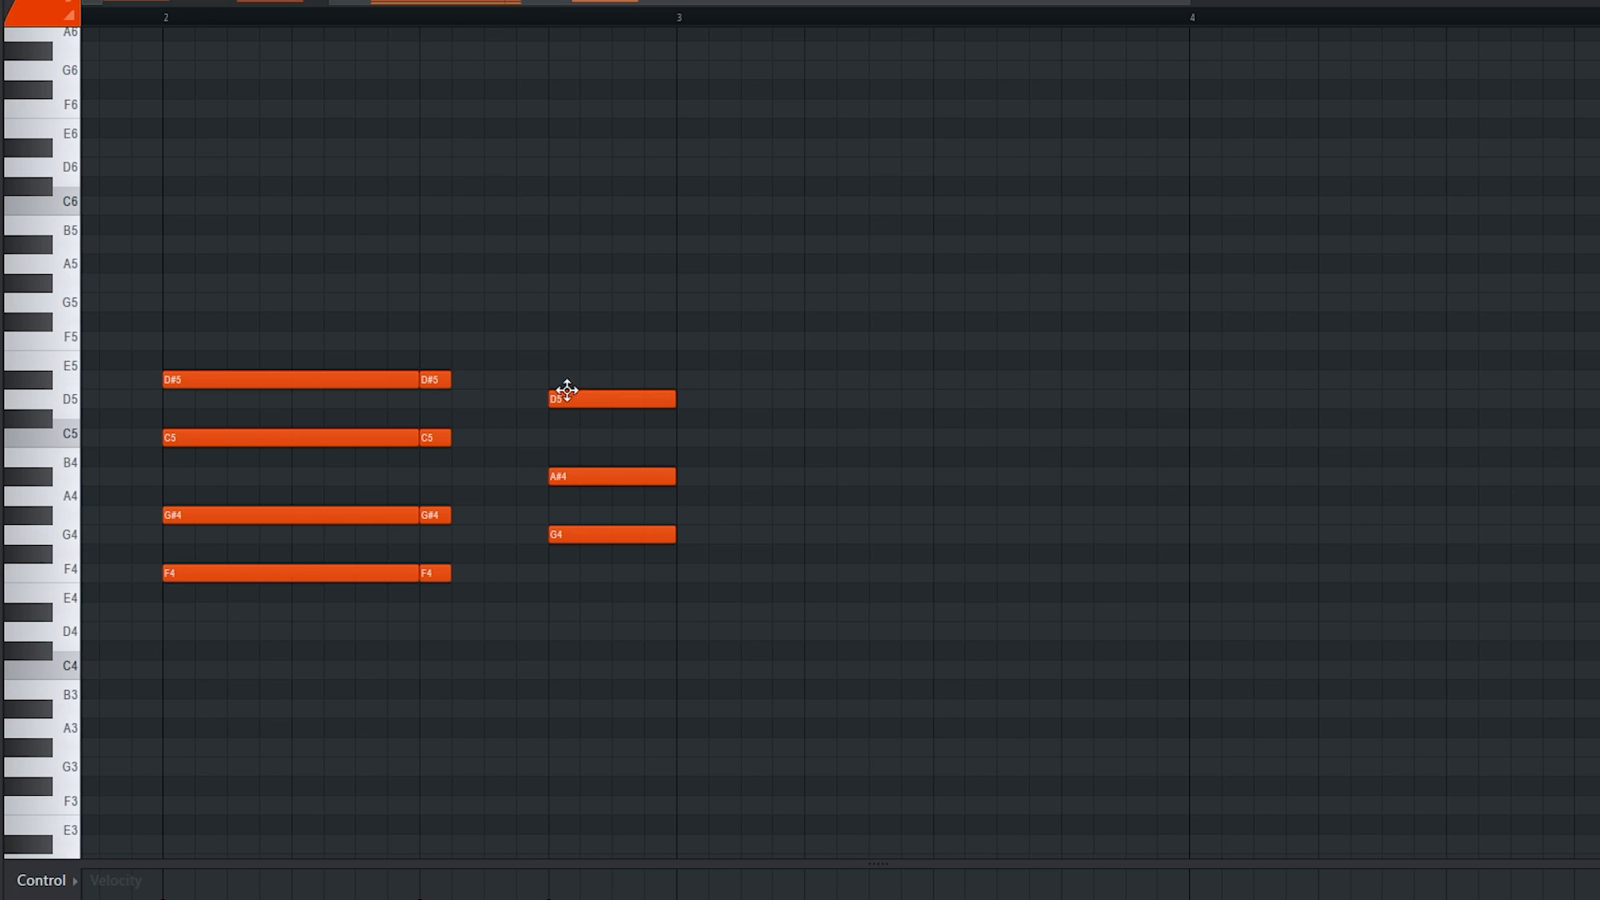
pyautogui.click(553, 343)
pyautogui.moveTo(528, 321); pyautogui.dragTo(690, 601)
pyautogui.moveTo(651, 537); pyautogui.dragTo(579, 536)
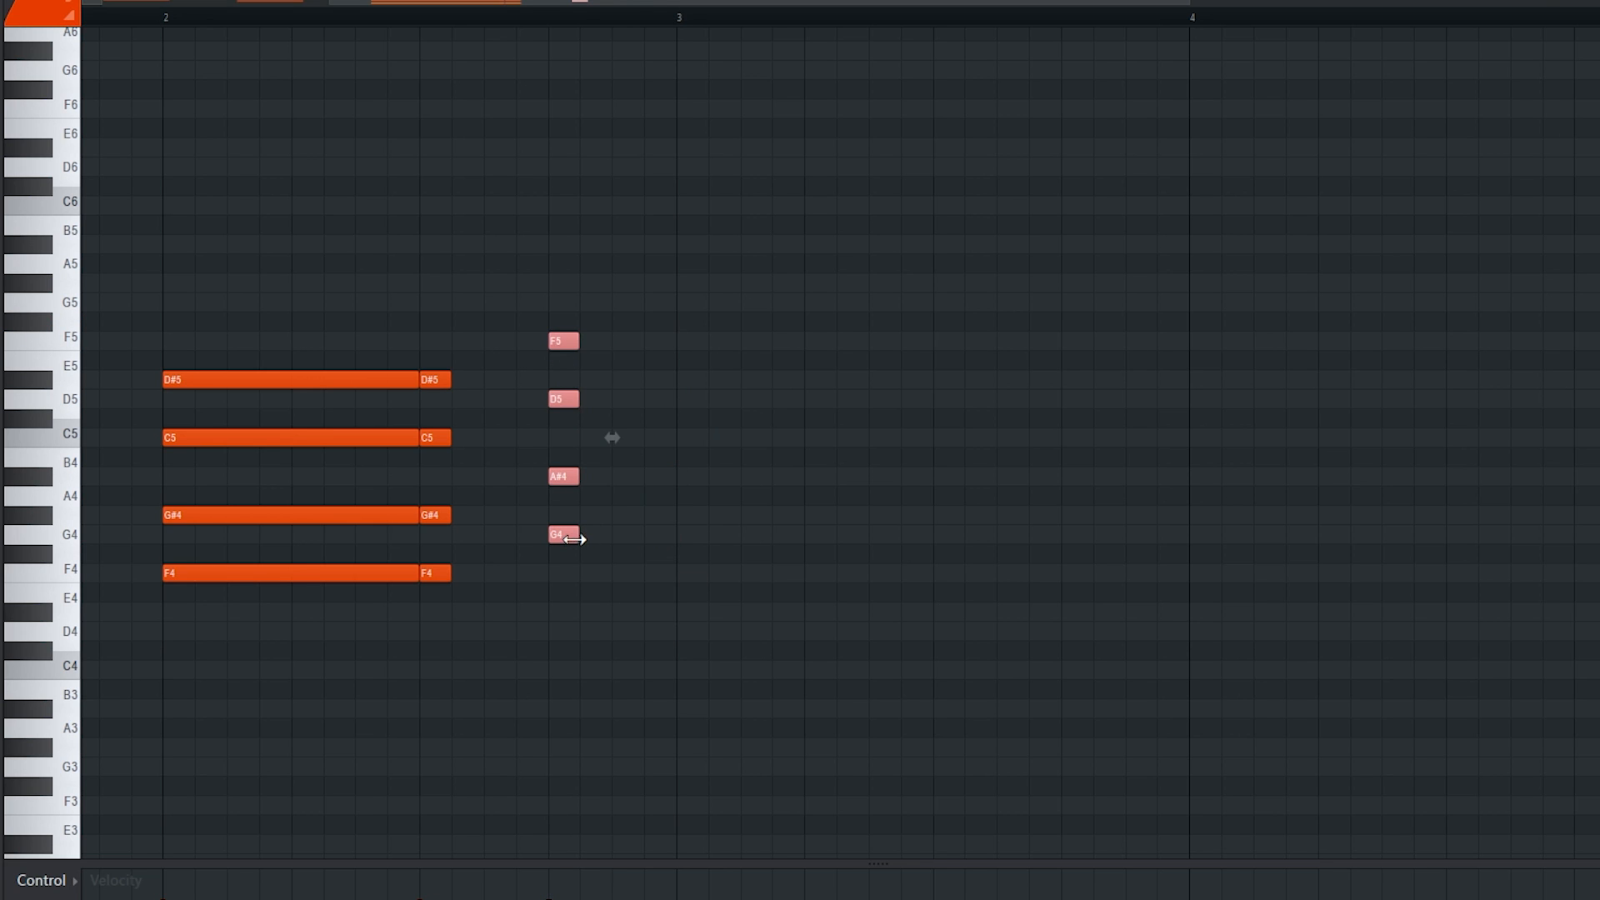
# Play the chord progression and strum its chords so their notes start slightly apart
pyautogui.scroll(-3, 608, 629)
pyautogui.press('space')
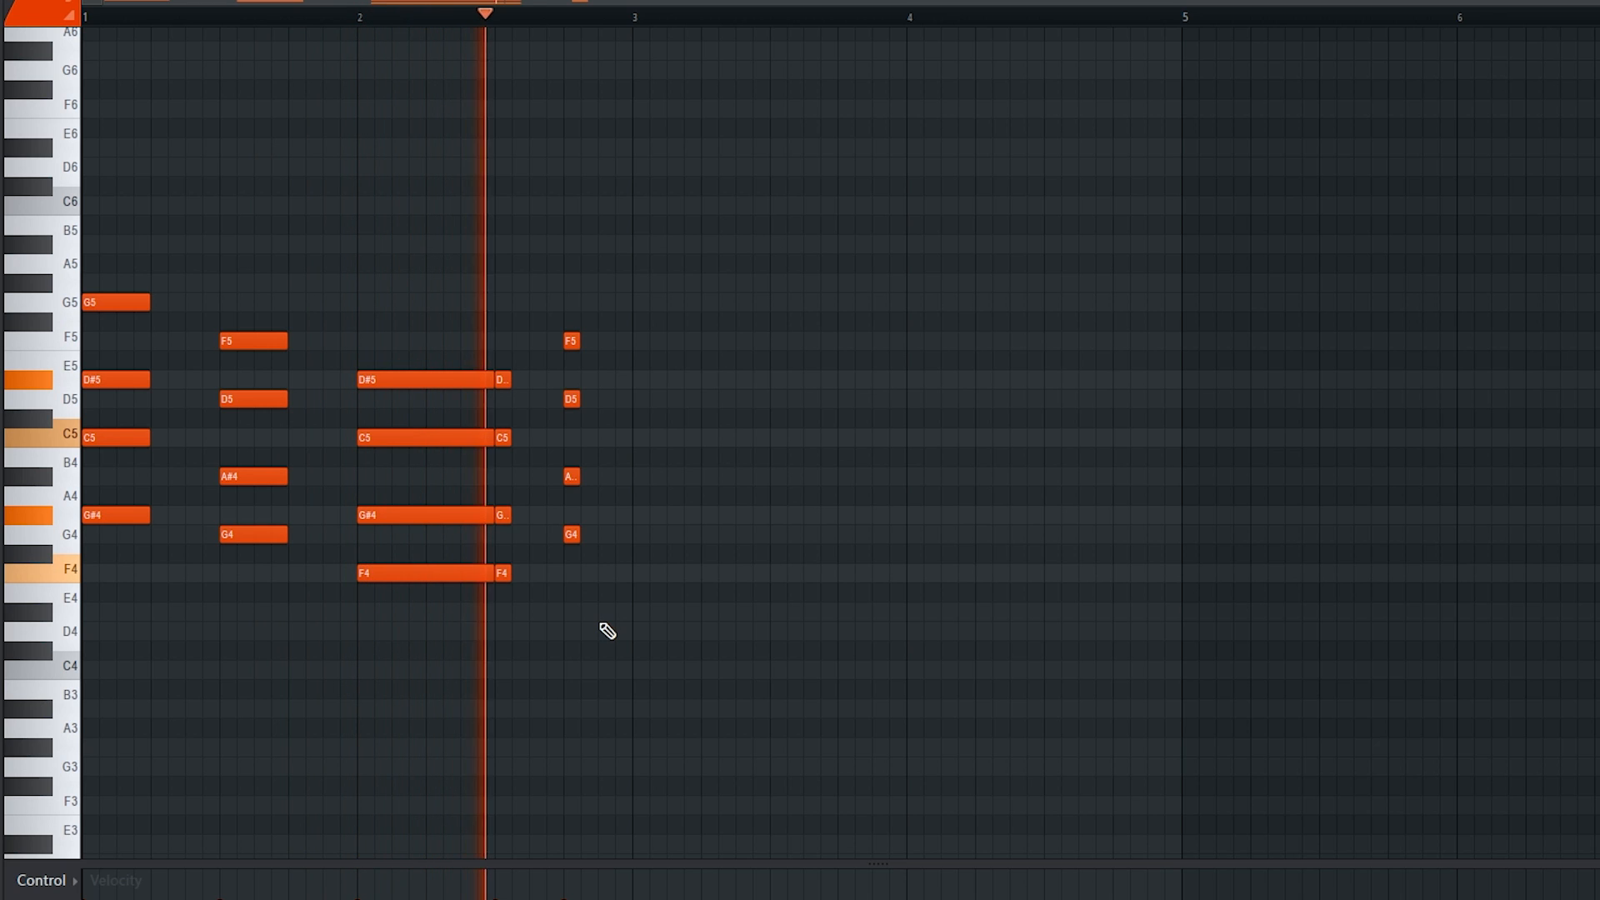
pyautogui.press('space')
pyautogui.scroll(2, 284, 556)
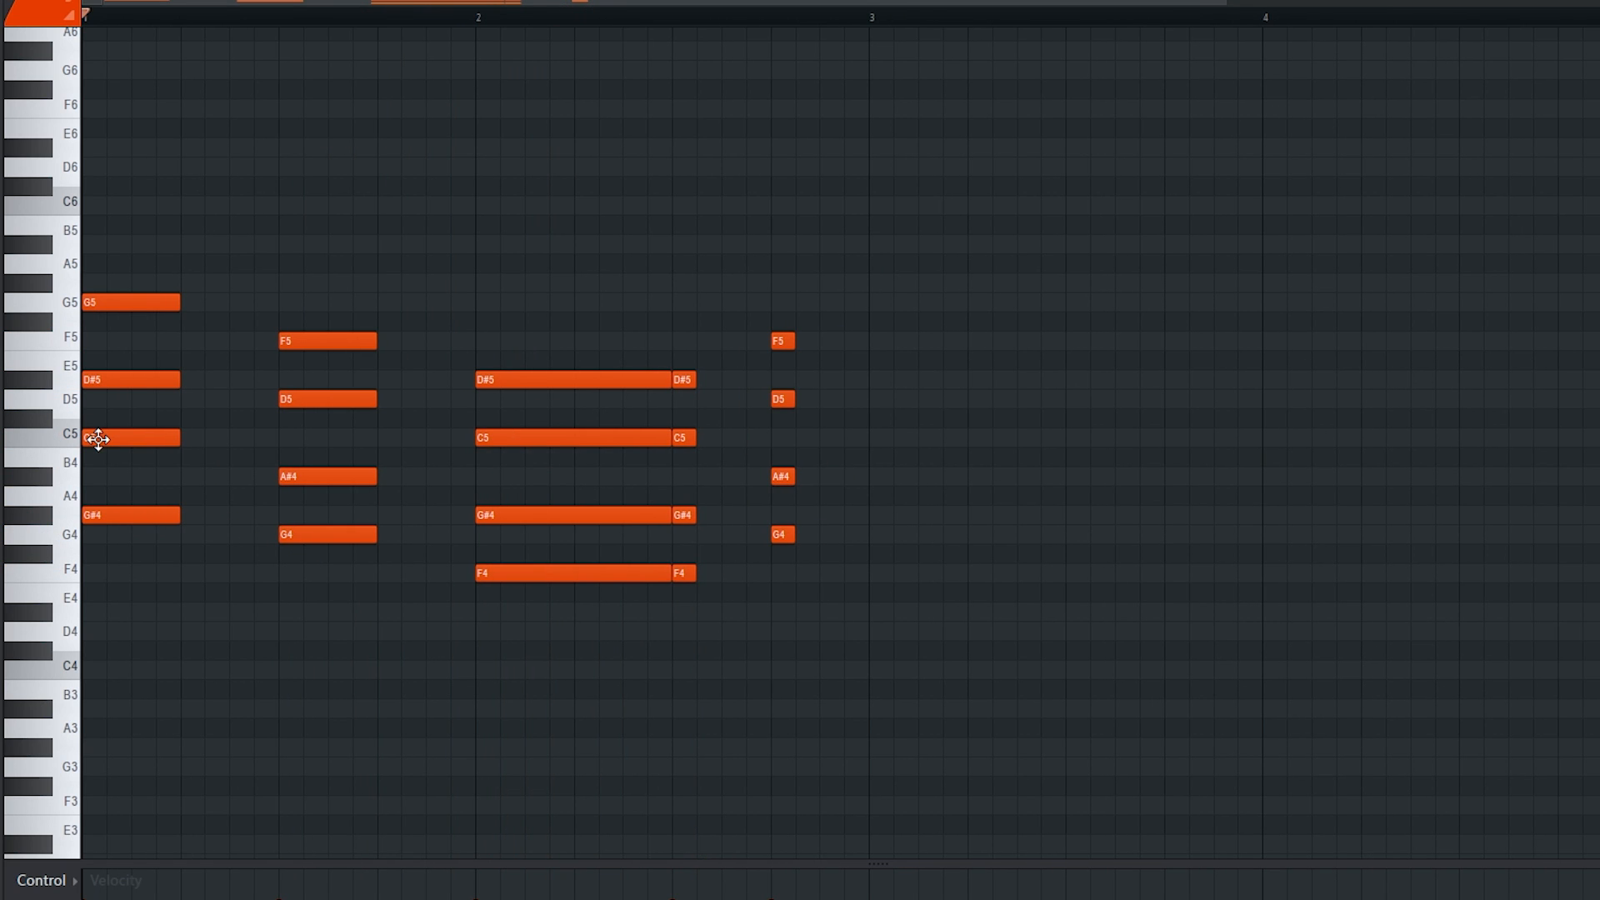
pyautogui.hotkey('alt', 's')
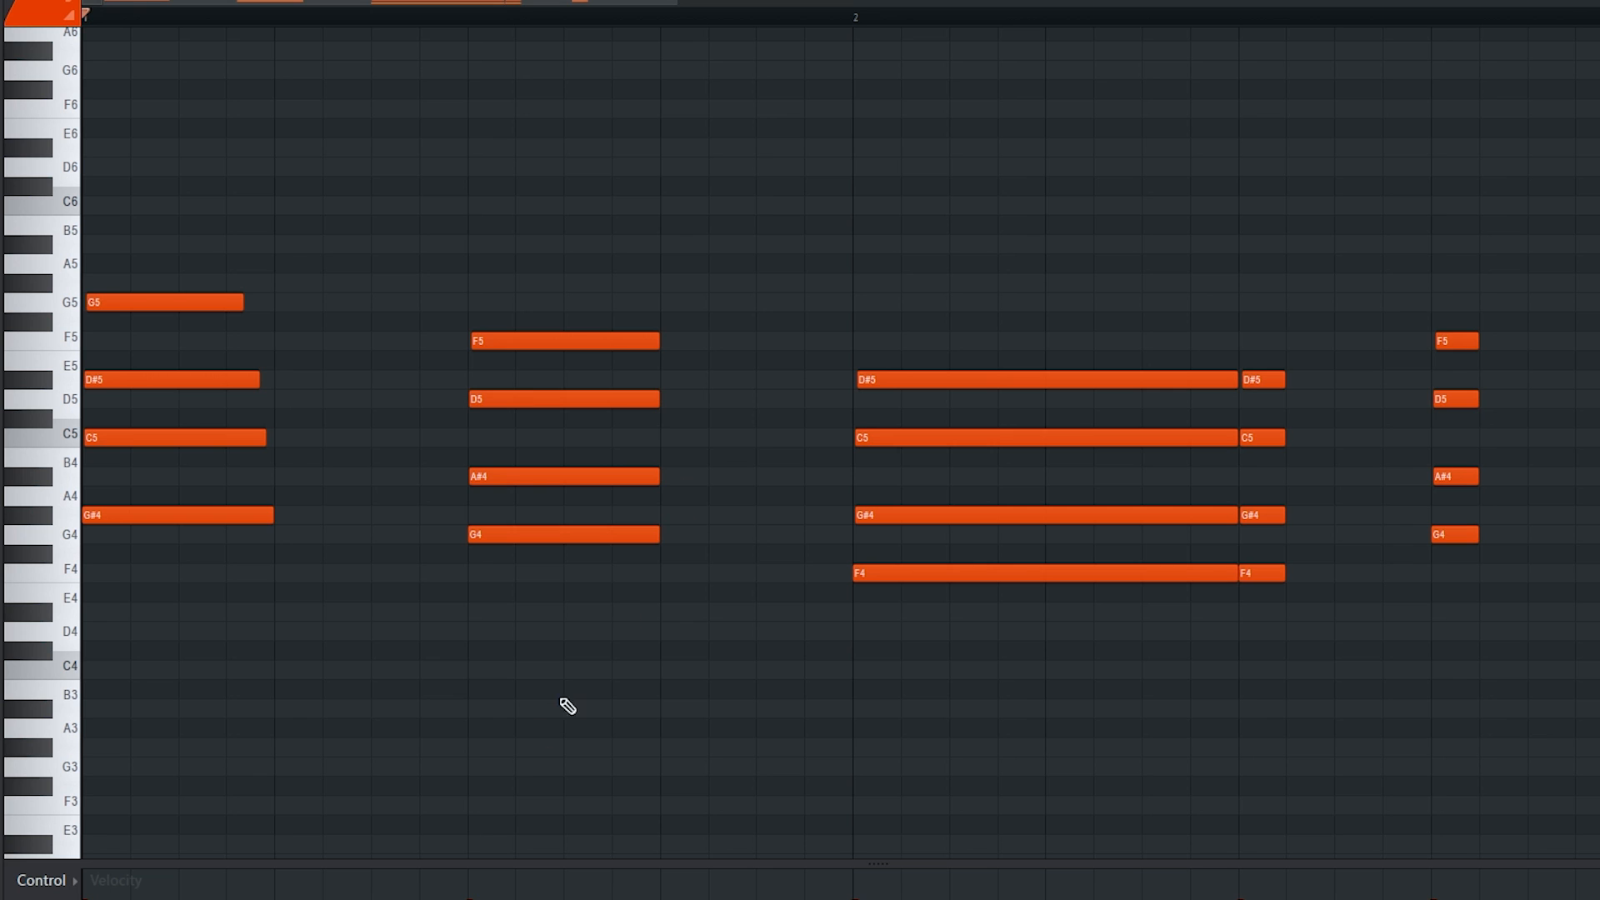
# Shorten the notes of the two short chords in bar 2 to slightly uneven lengths
pyautogui.scroll(-2, 642, 532)
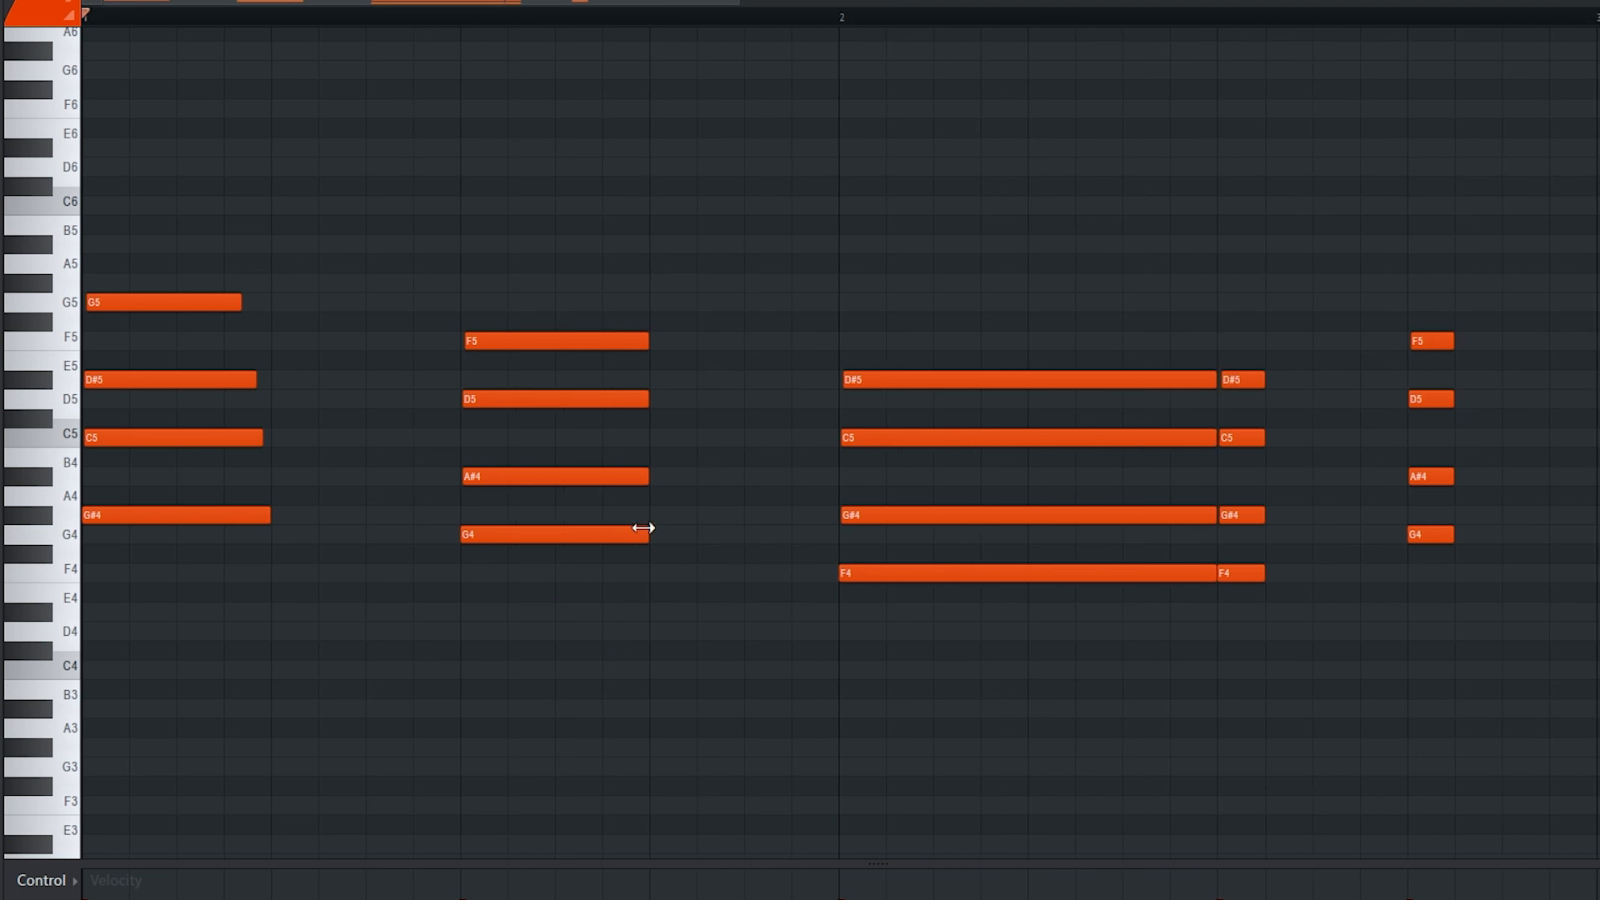
pyautogui.scroll(5, 864, 526)
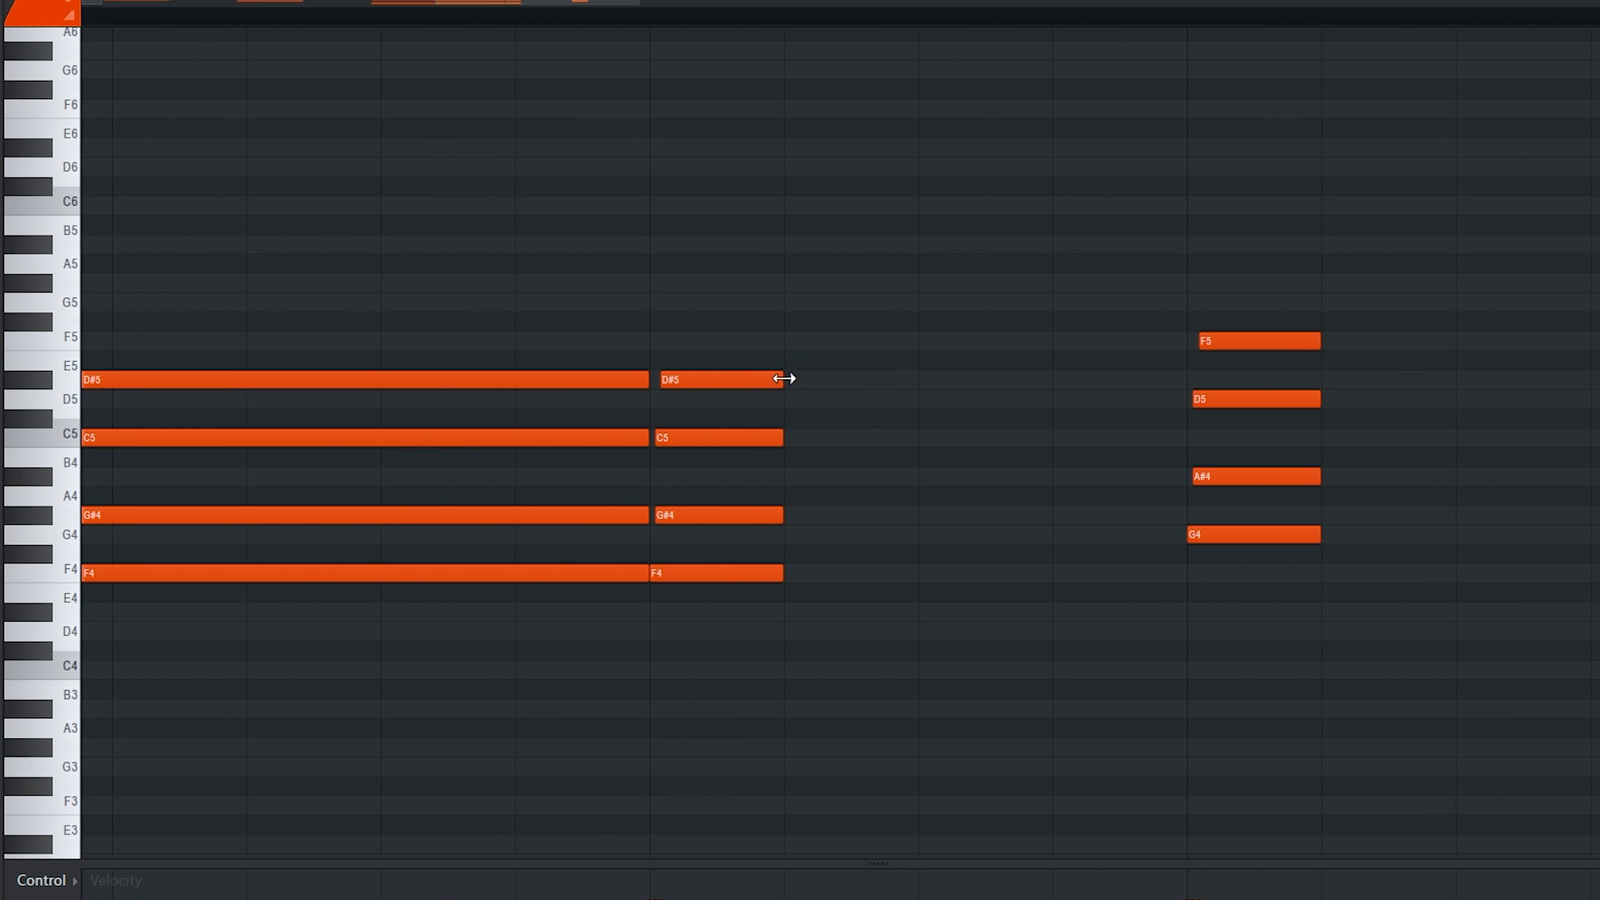
pyautogui.moveTo(784, 379); pyautogui.dragTo(681, 382)
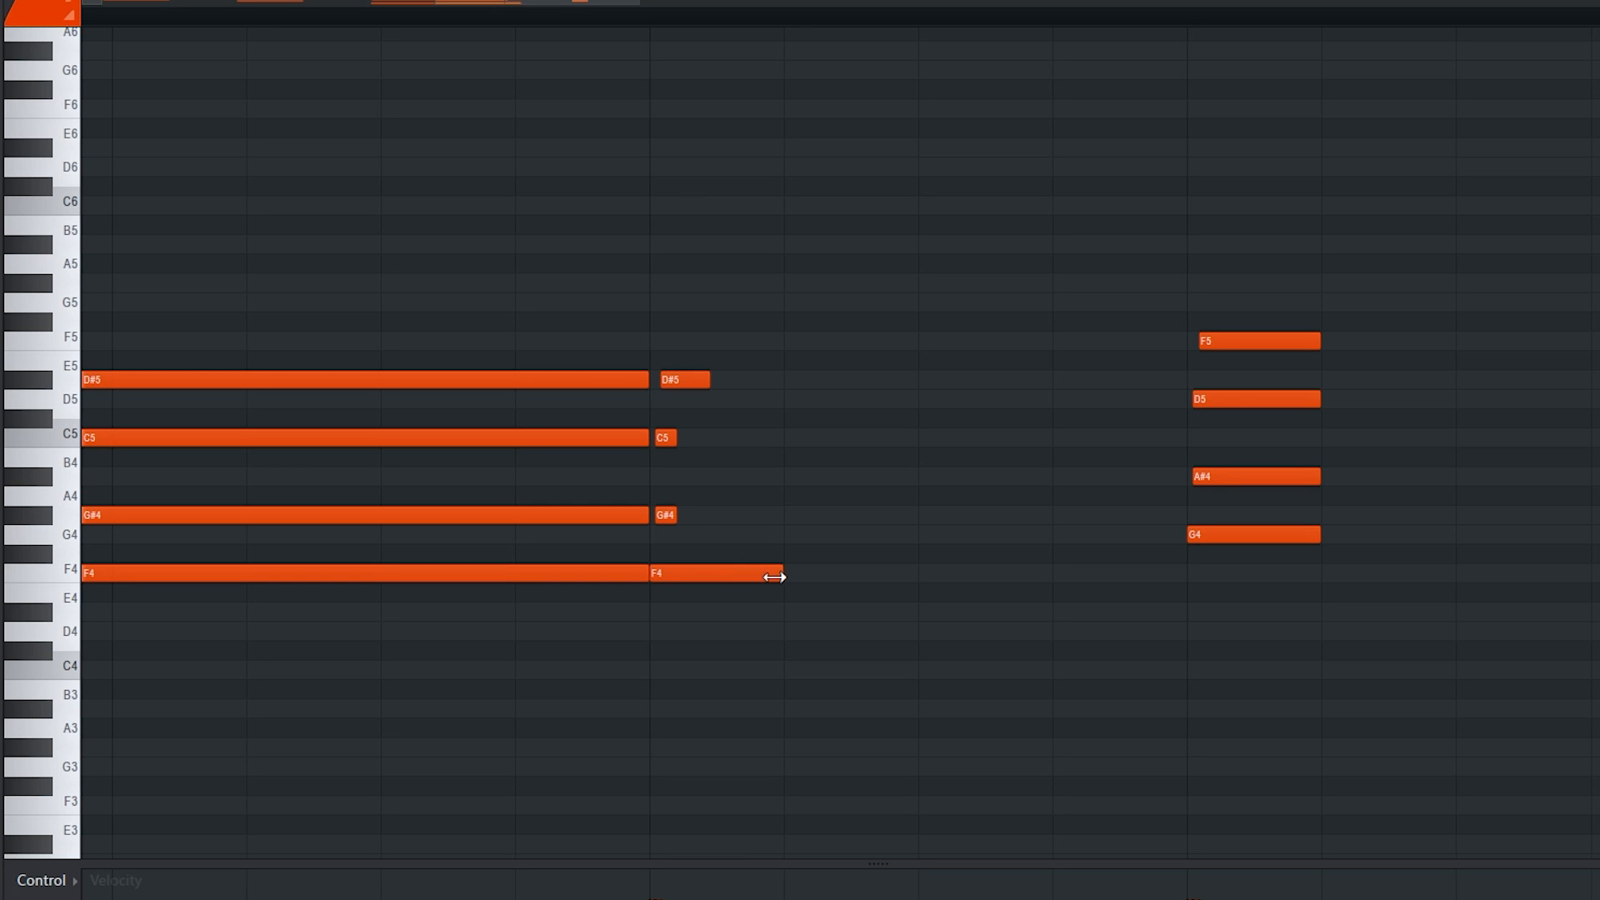
pyautogui.moveTo(774, 577); pyautogui.dragTo(658, 574)
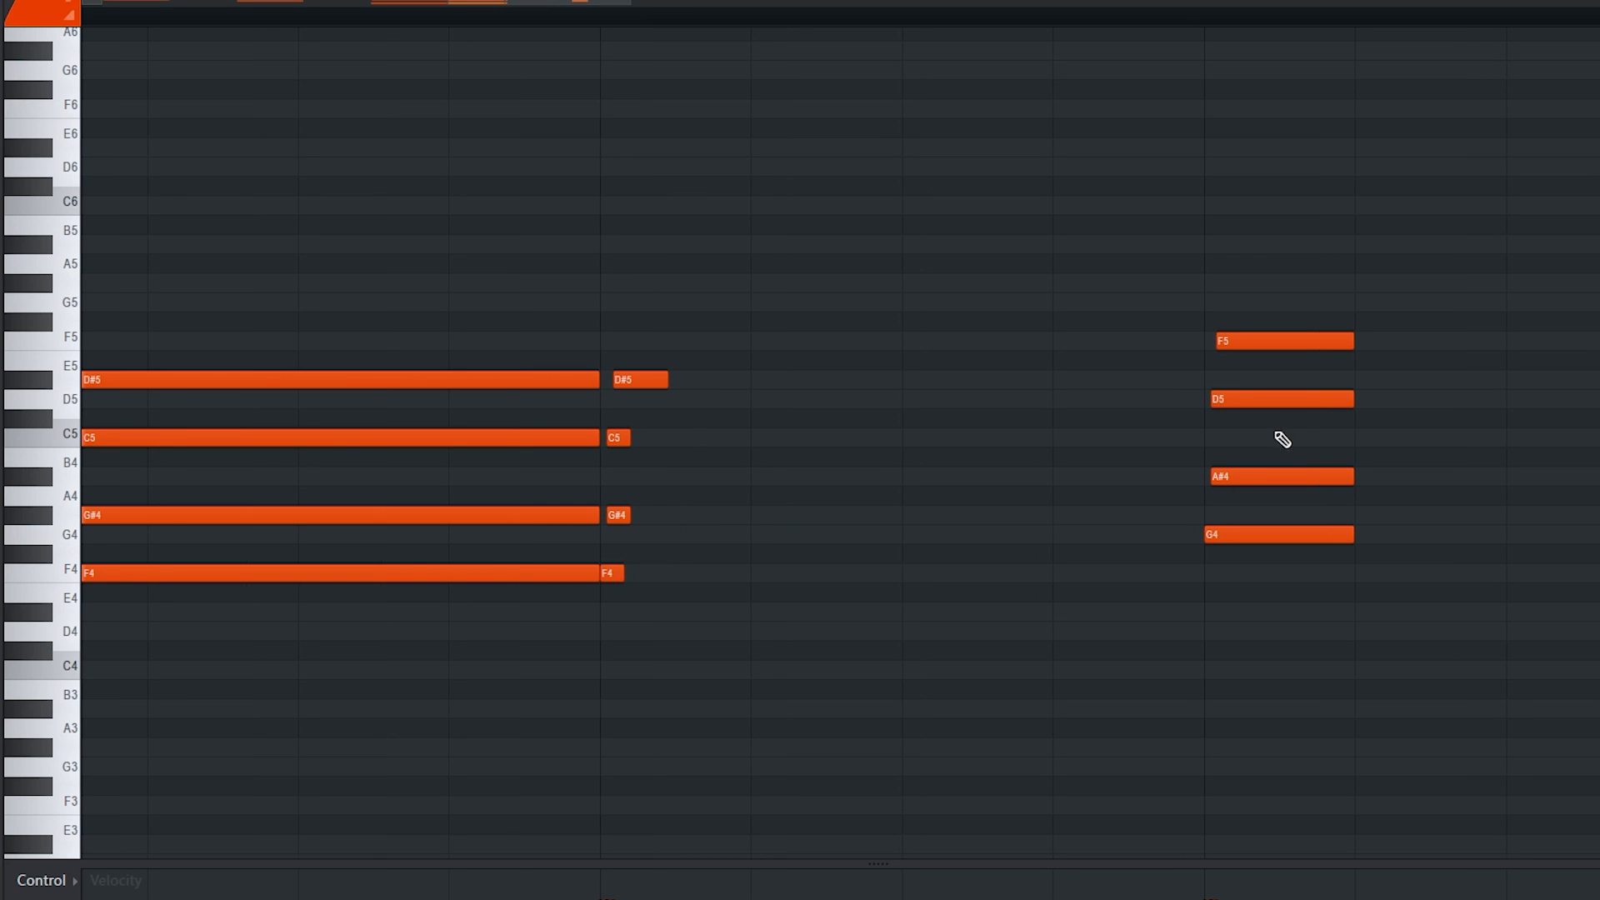
pyautogui.moveTo(1350, 344); pyautogui.dragTo(1292, 341)
pyautogui.moveTo(1351, 400); pyautogui.dragTo(1260, 399)
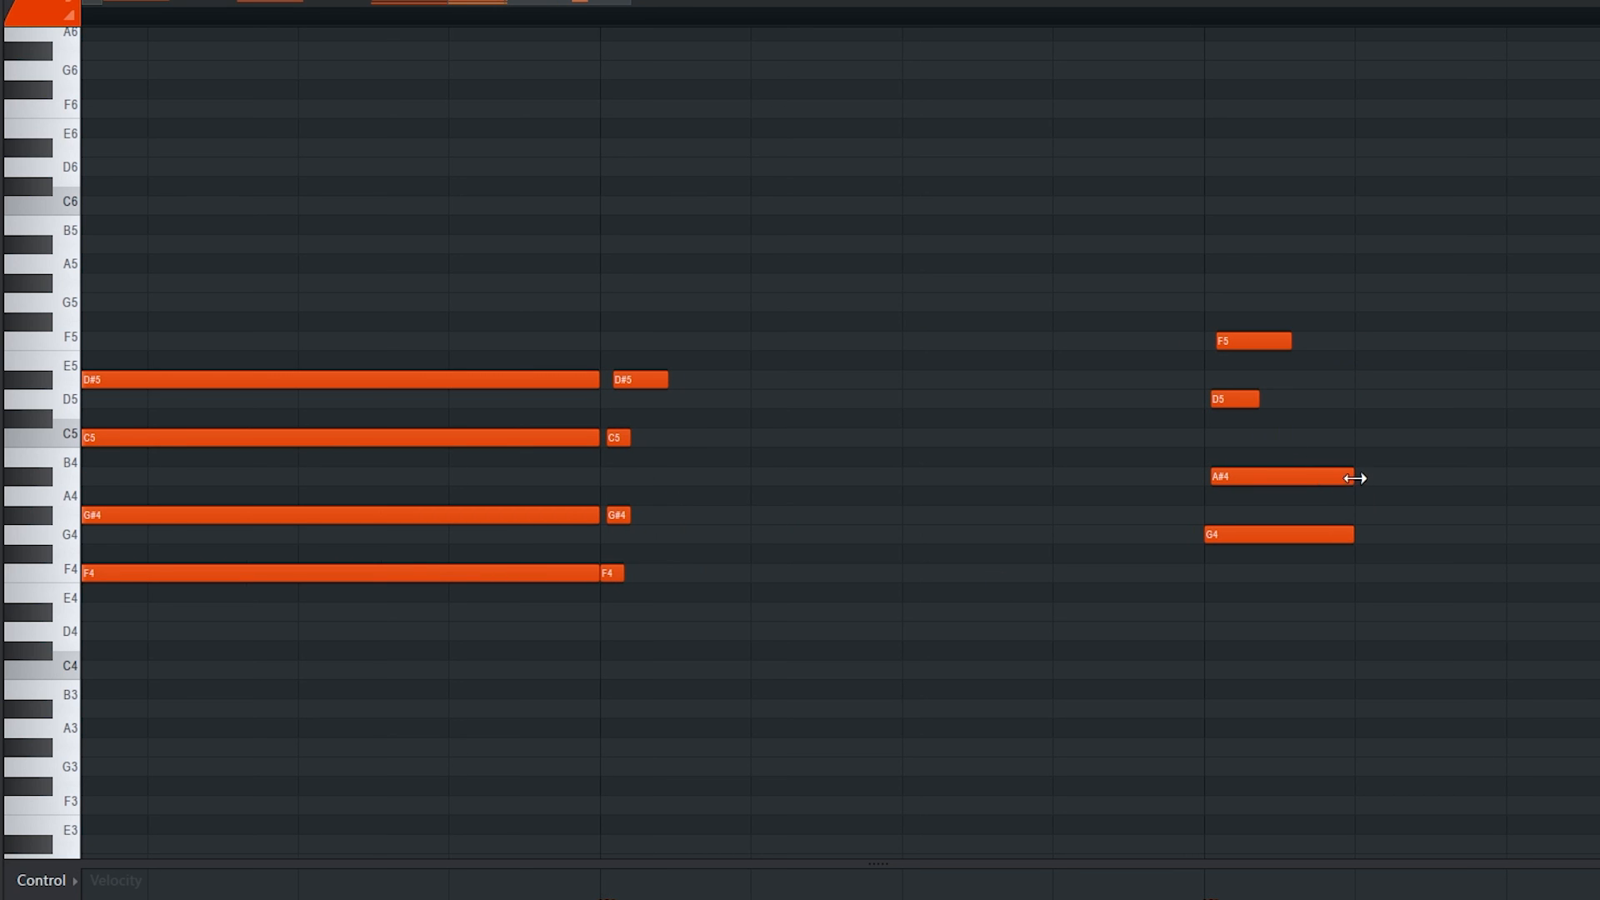
pyautogui.moveTo(1351, 478); pyautogui.dragTo(1286, 472)
pyautogui.moveTo(1350, 543)
pyautogui.mouseDown()
pyautogui.moveTo(1314, 536)
pyautogui.moveTo(1354, 544)
pyautogui.mouseUp()
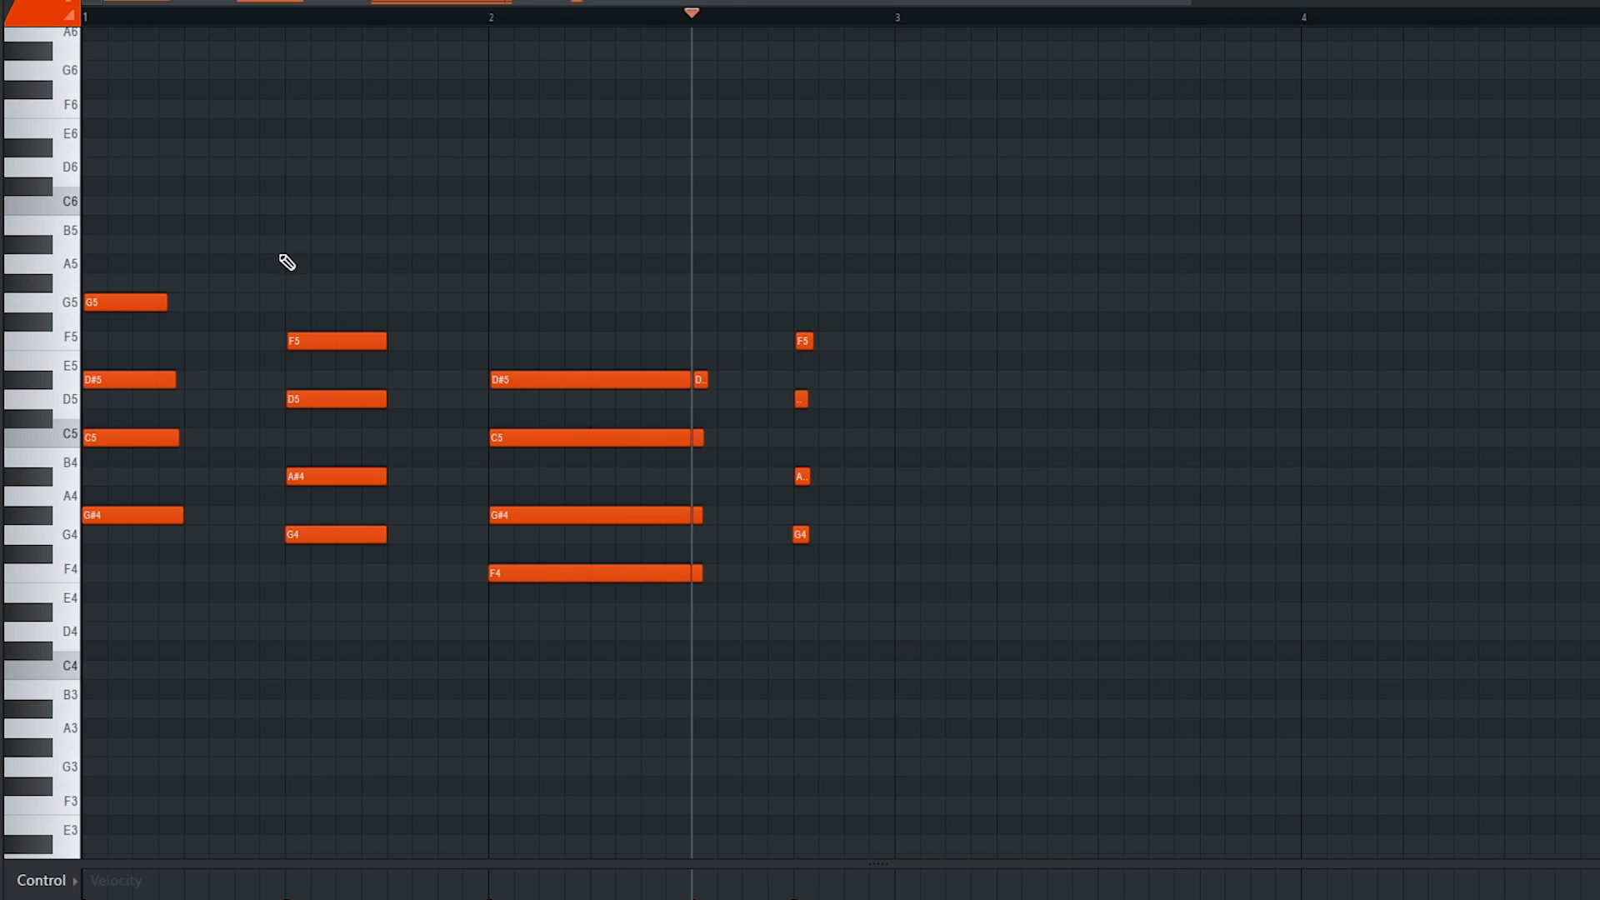
# Move the G4 and A#4 of the second chord in bar 1 half a beat earlier
pyautogui.moveTo(286, 261); pyautogui.dragTo(433, 642)
pyautogui.scroll(3, 209, 615)
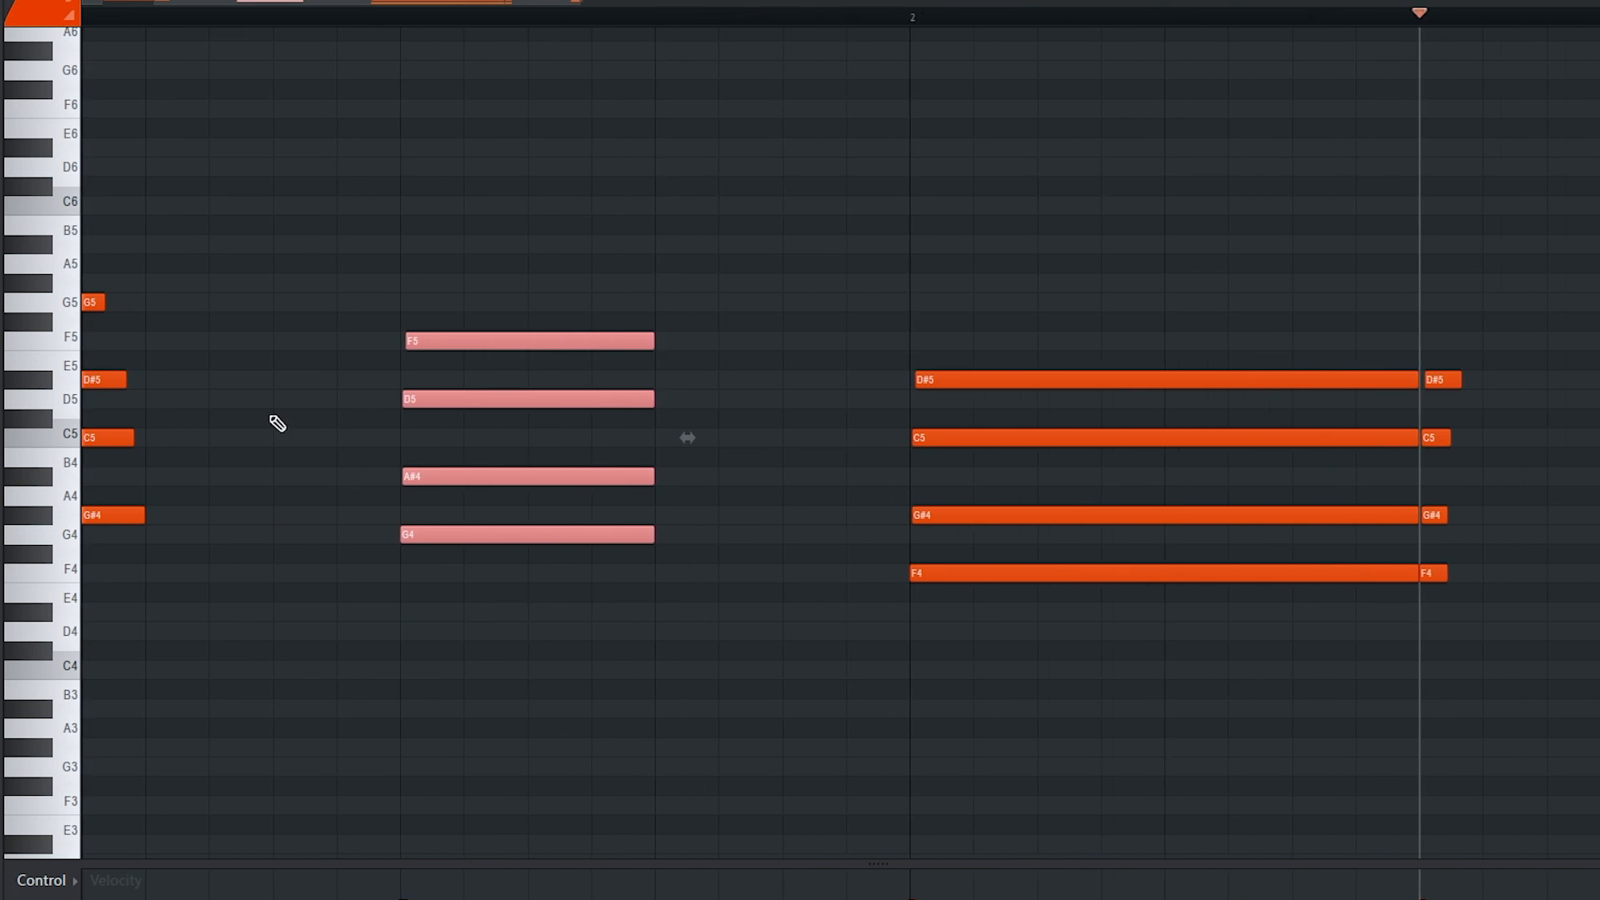
pyautogui.click(492, 303)
pyautogui.moveTo(468, 536); pyautogui.dragTo(399, 527)
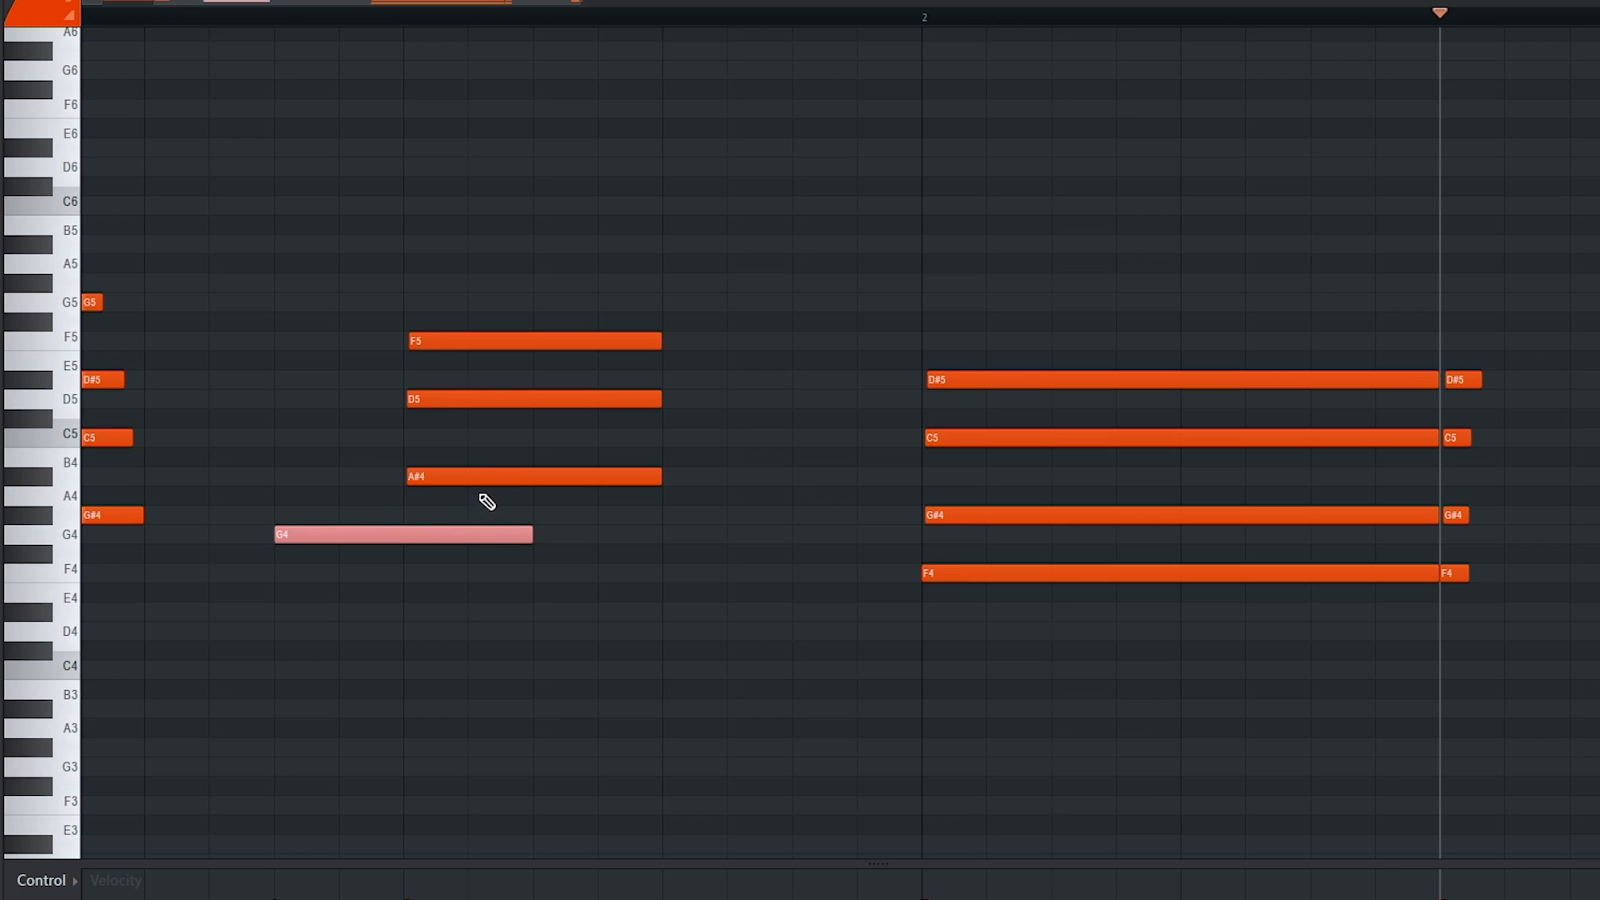
pyautogui.moveTo(486, 477); pyautogui.dragTo(393, 498)
# Shorten the second chord's A#4 and D5, and add another D5 half a beat after the first one
pyautogui.moveTo(530, 480); pyautogui.dragTo(331, 484)
pyautogui.scroll(-3, 331, 484)
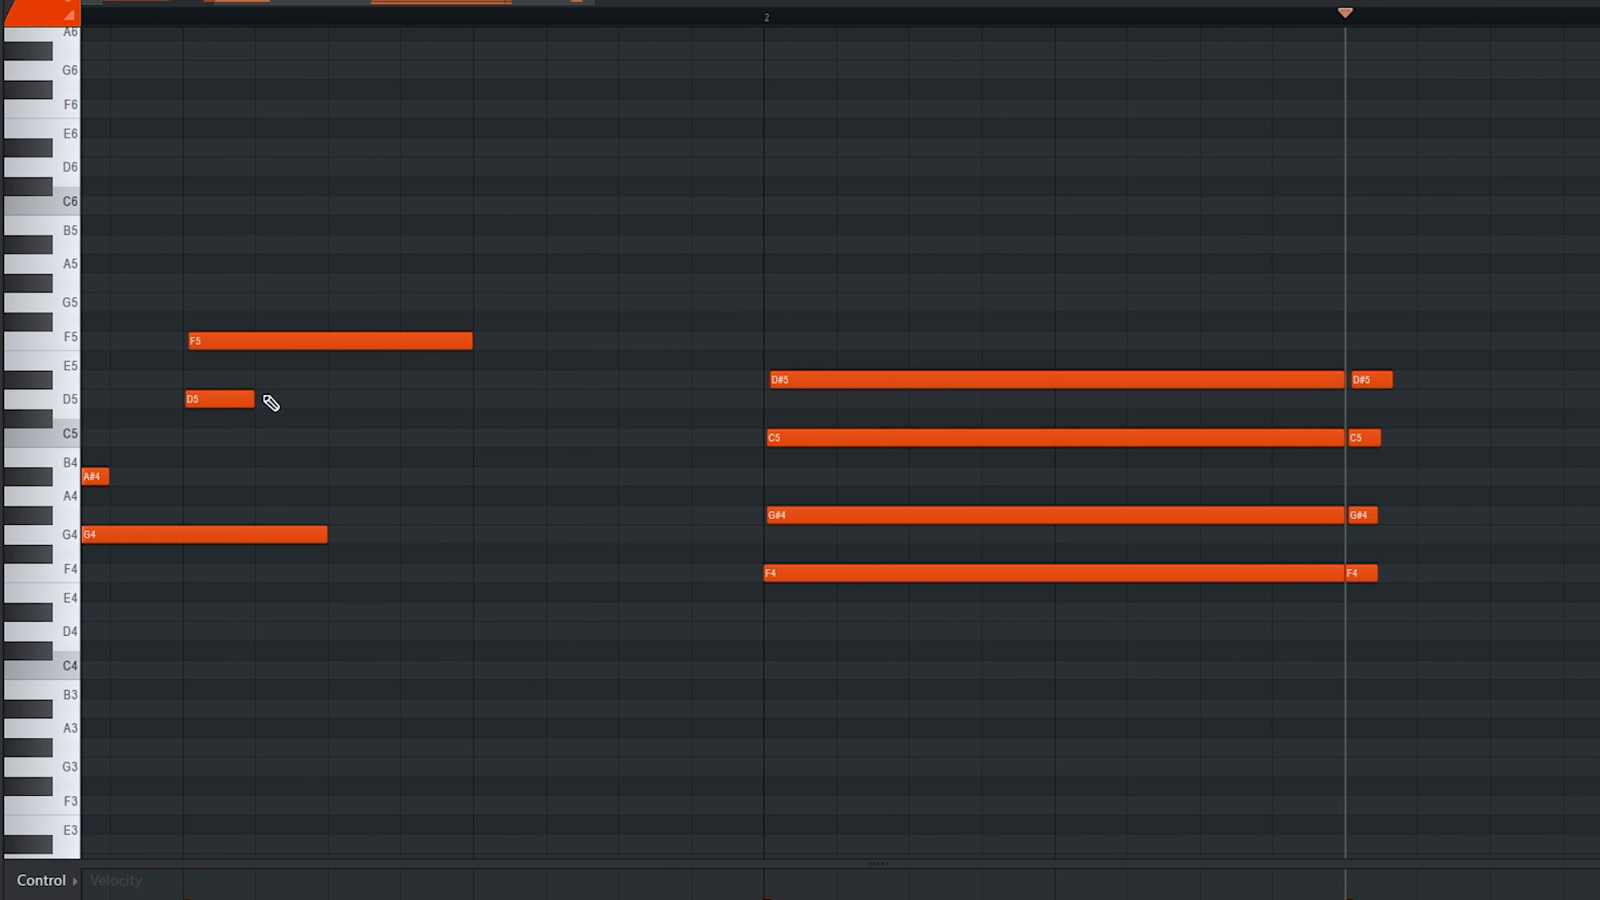
pyautogui.moveTo(253, 400); pyautogui.dragTo(231, 398)
pyautogui.click(337, 404)
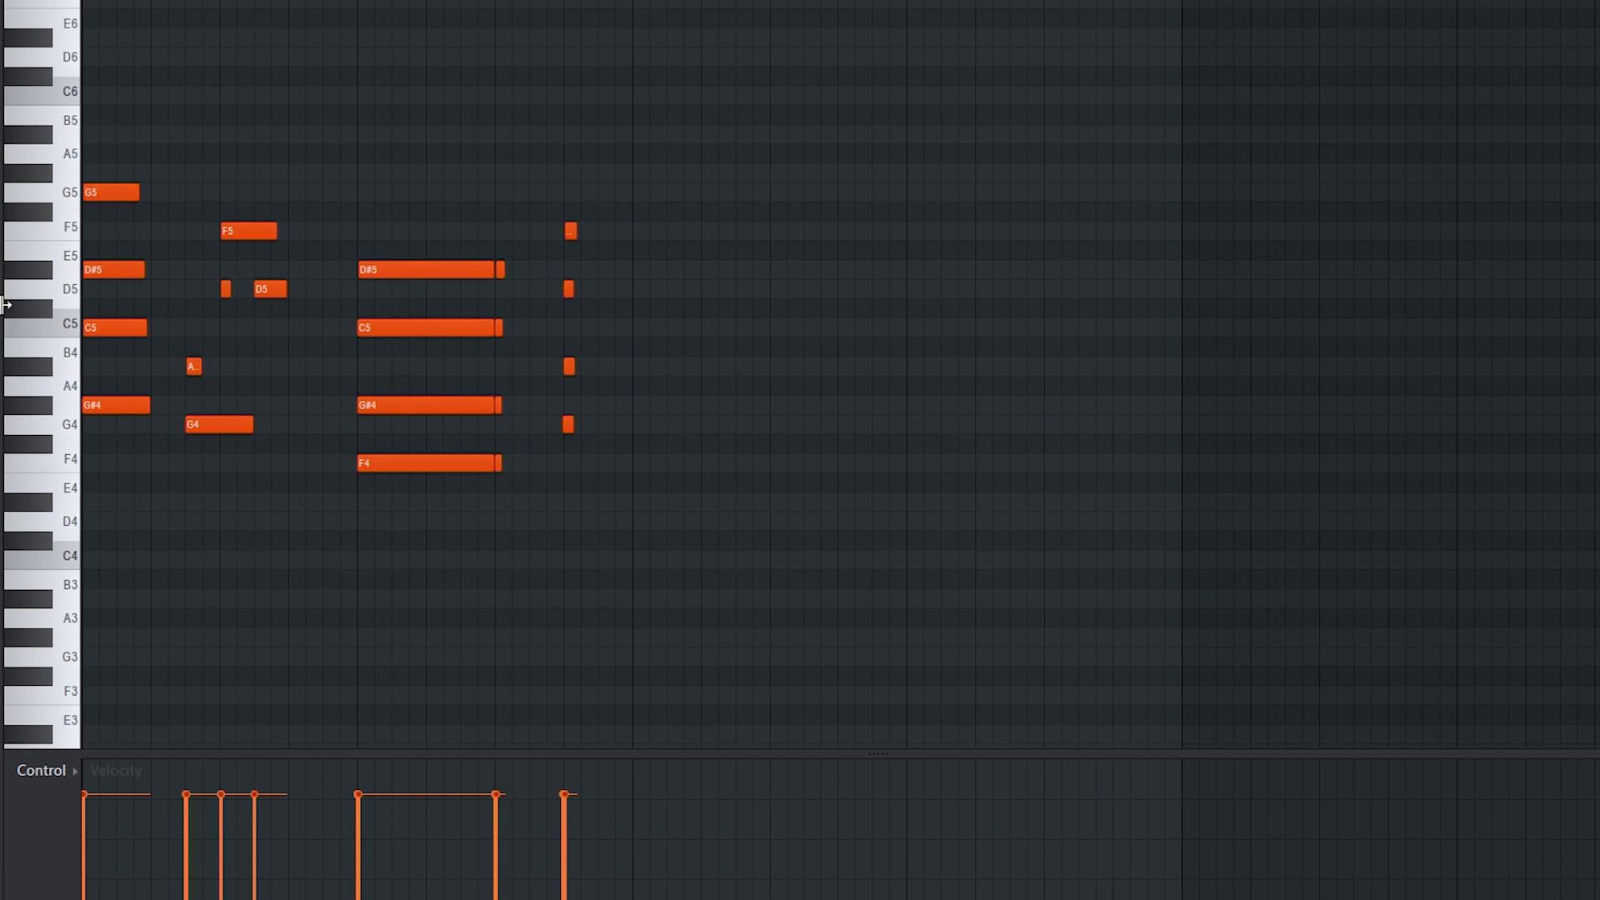
# Randomize the velocity levels of the chord notes slightly, using bipolar variation
pyautogui.scroll(2, 398, 385)
pyautogui.hotkey('alt', 'r')
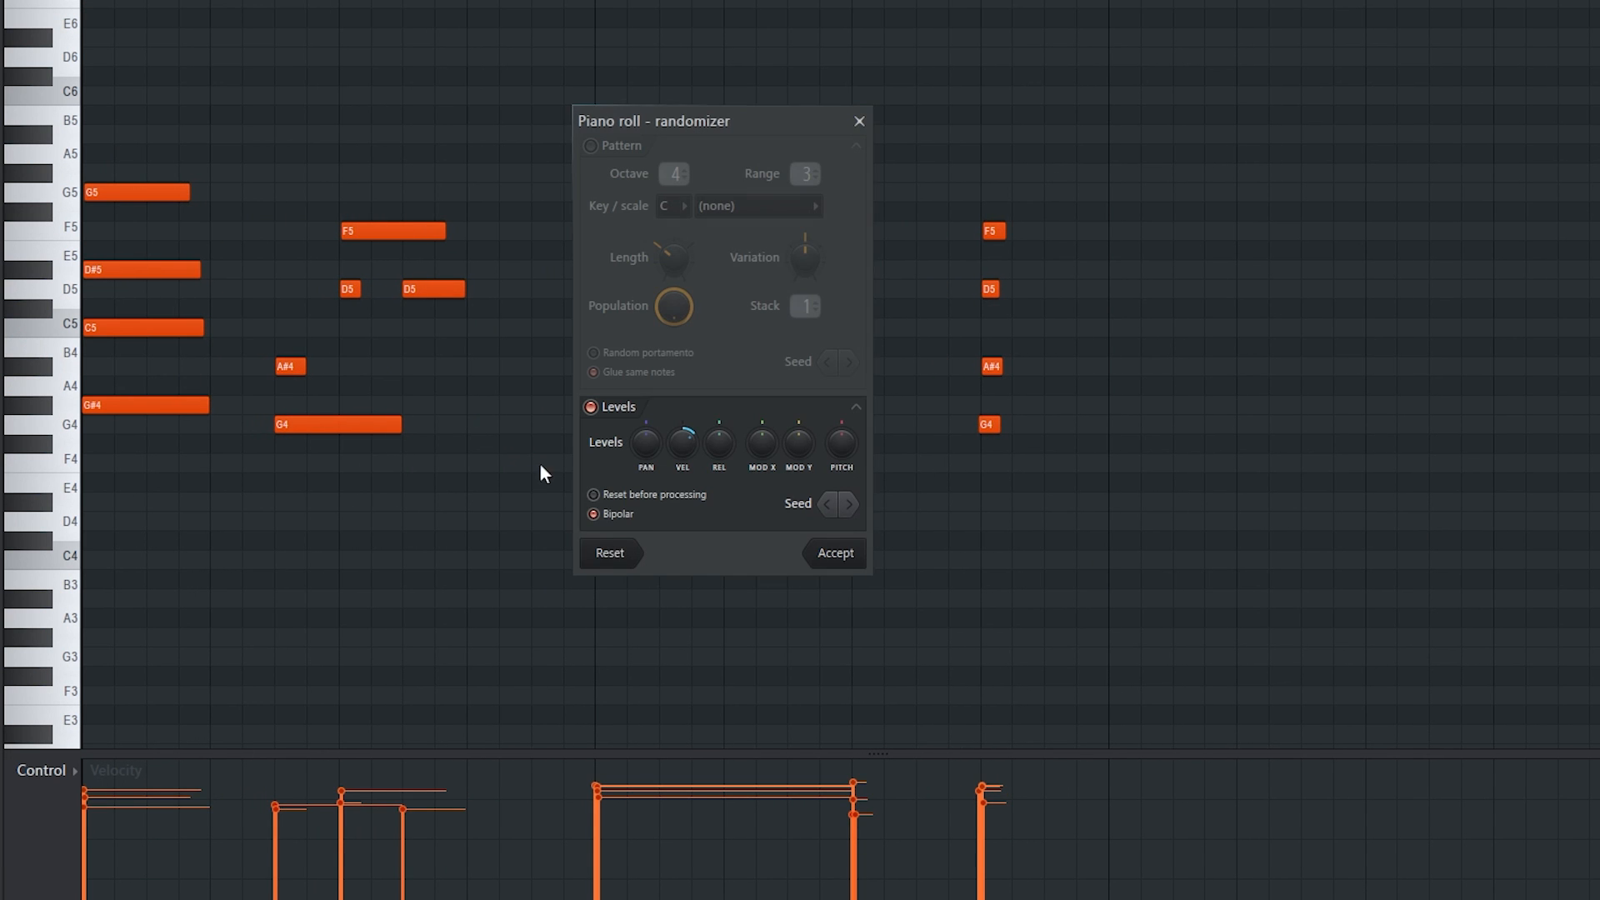
pyautogui.moveTo(683, 444); pyautogui.dragTo(684, 444)
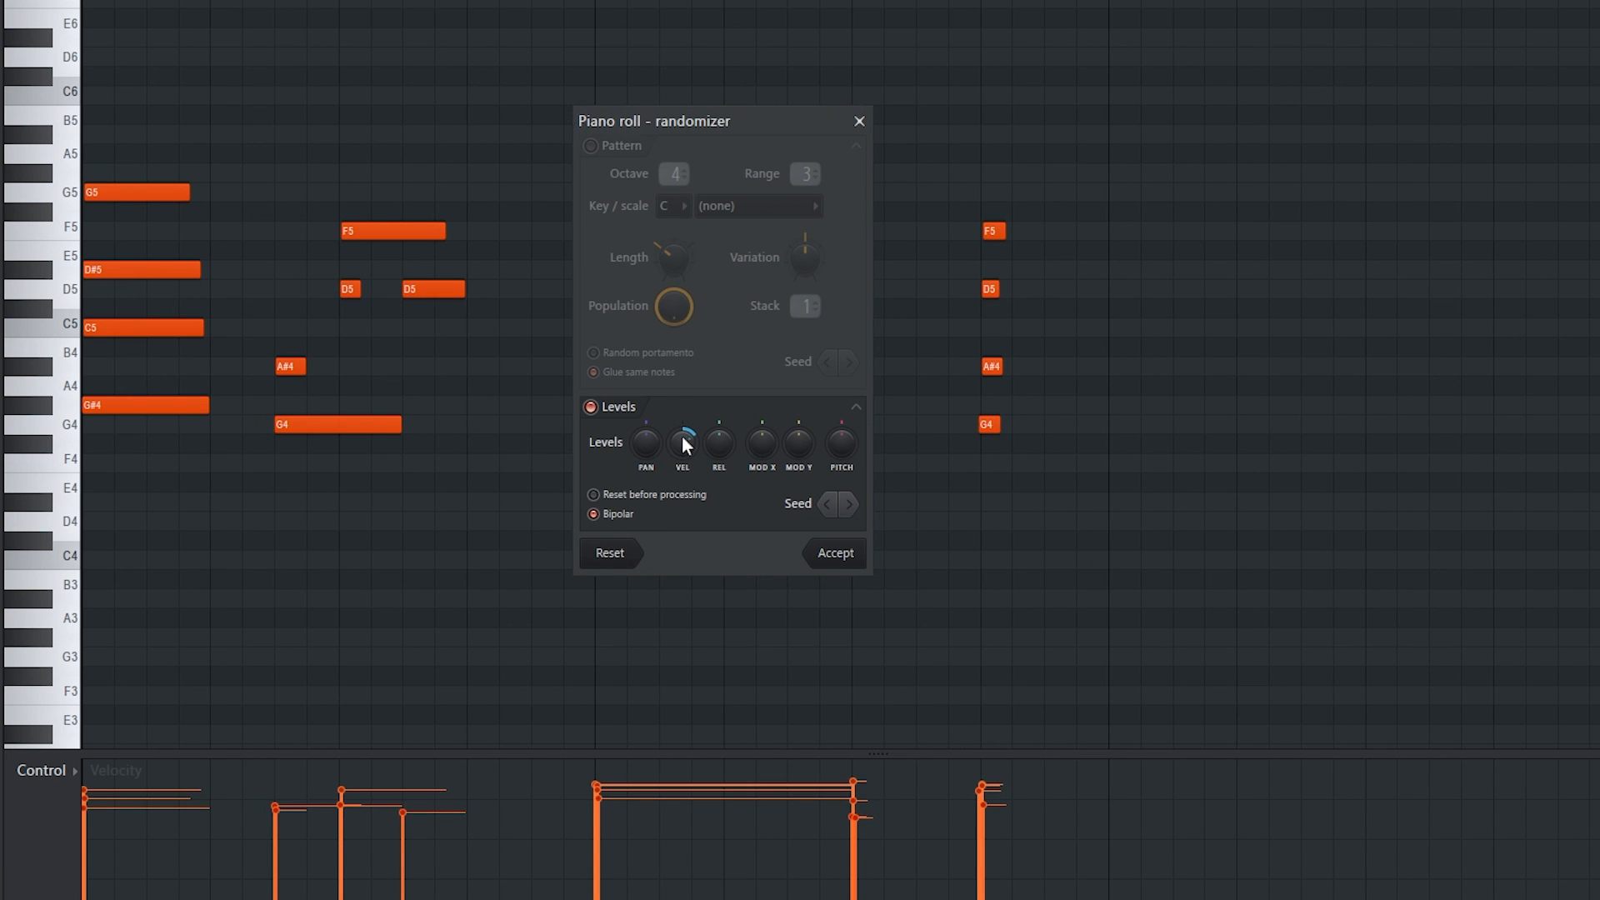
pyautogui.click(843, 552)
pyautogui.hotkey('ctrl', 'a')
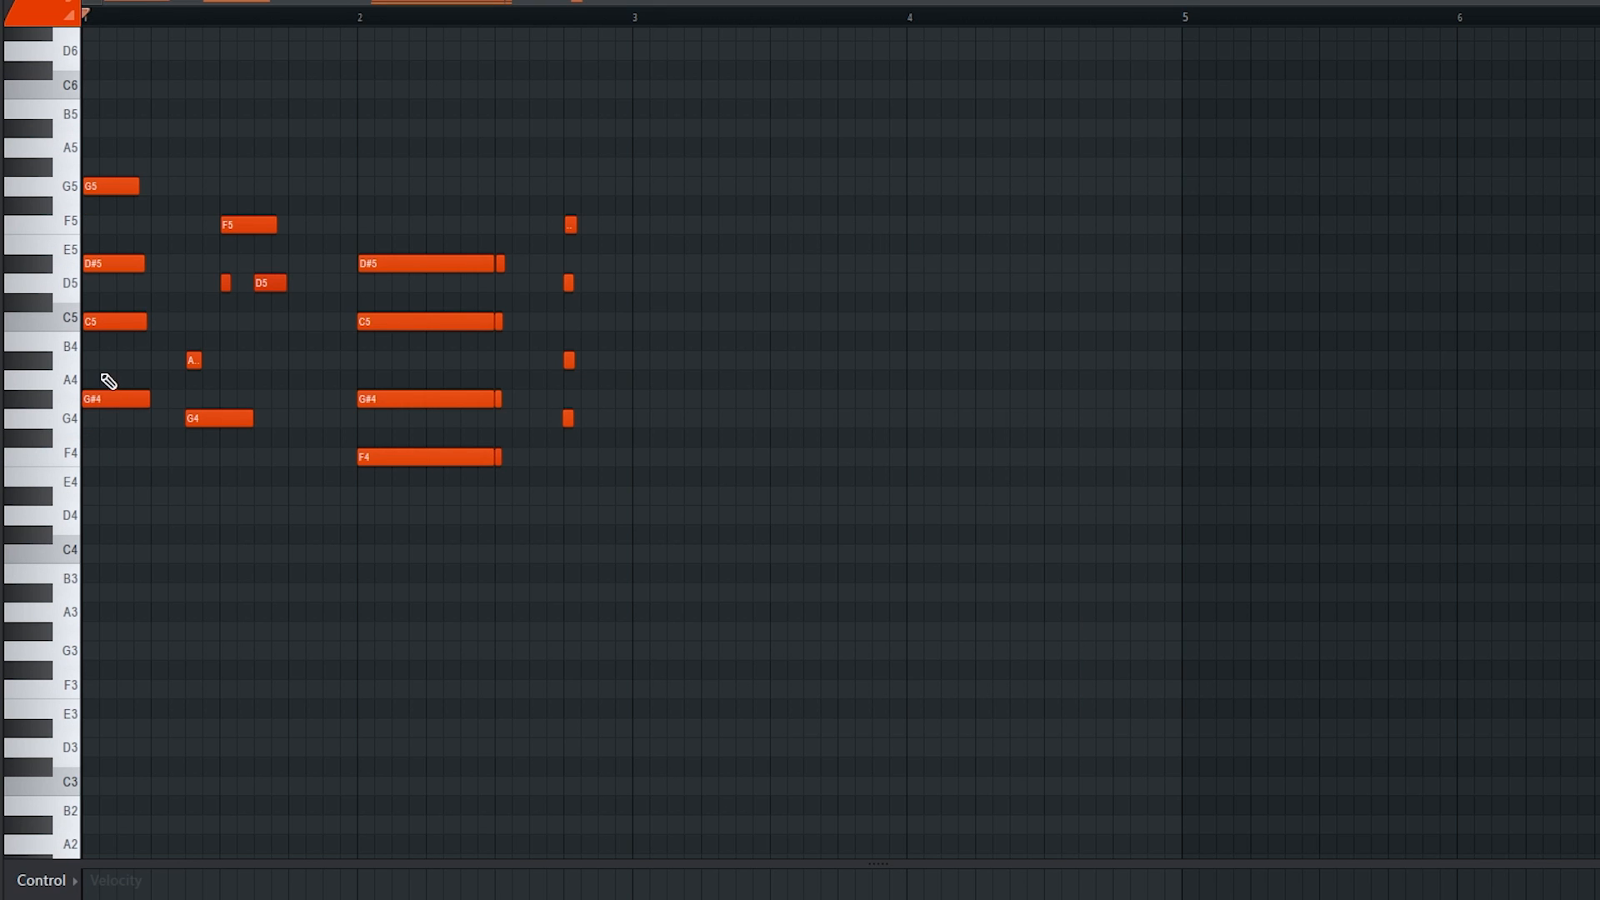
# Double the lowest note of each main chord one octave down as a bass note
pyautogui.moveTo(108, 390); pyautogui.dragTo(135, 447)
pyautogui.moveTo(179, 411); pyautogui.dragTo(540, 467)
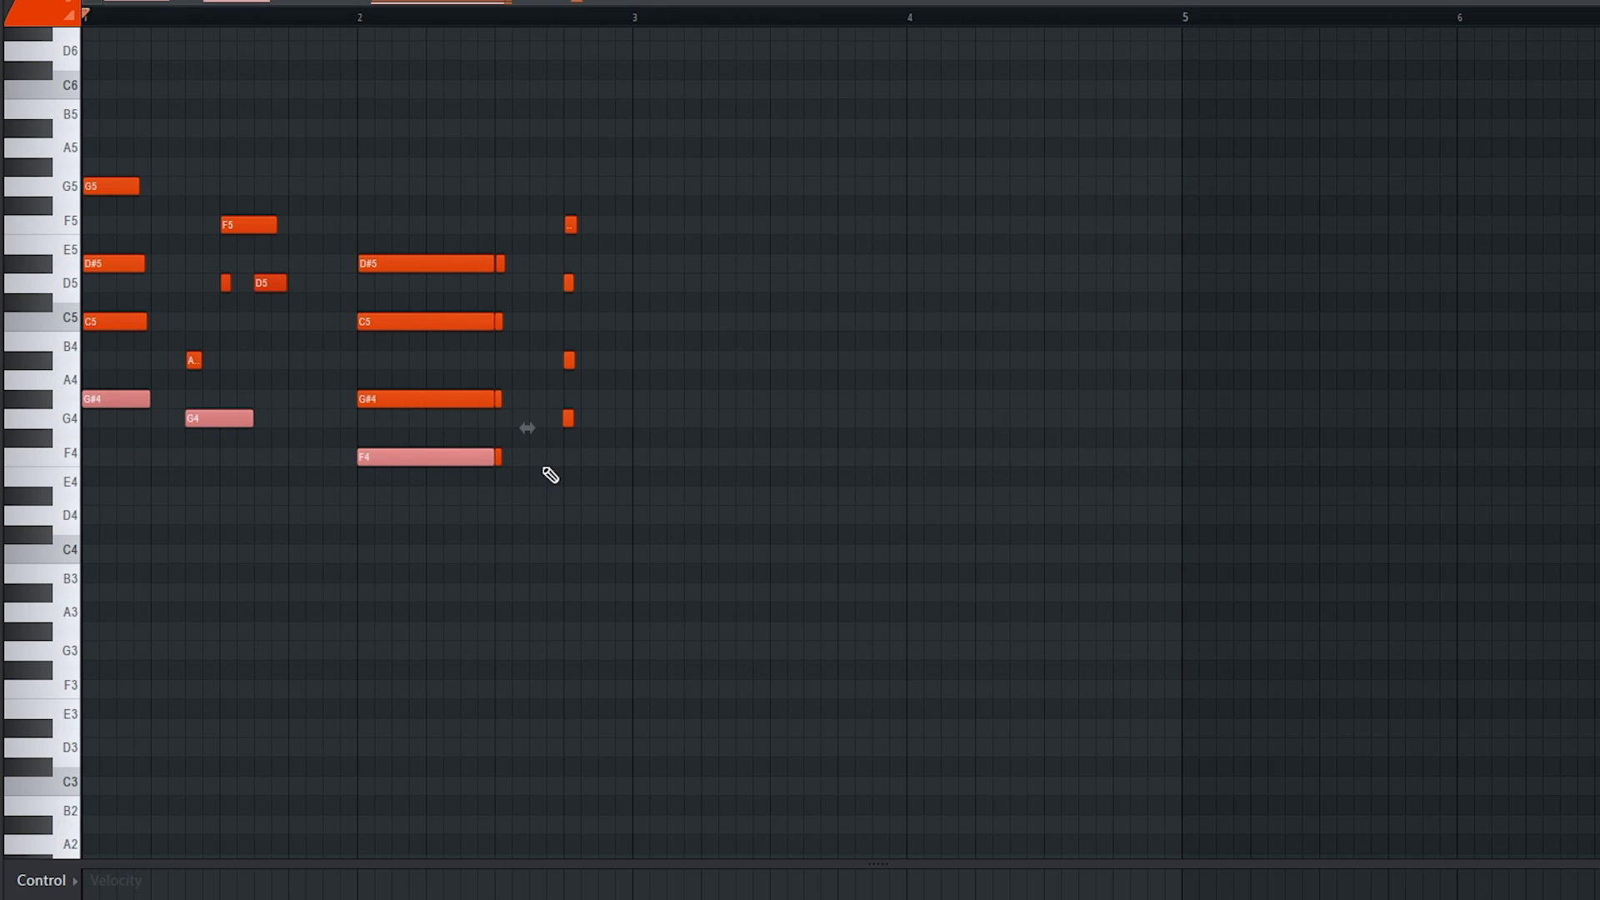
pyautogui.moveTo(552, 405); pyautogui.dragTo(585, 435)
pyautogui.hotkey('ctrl', 'Down')
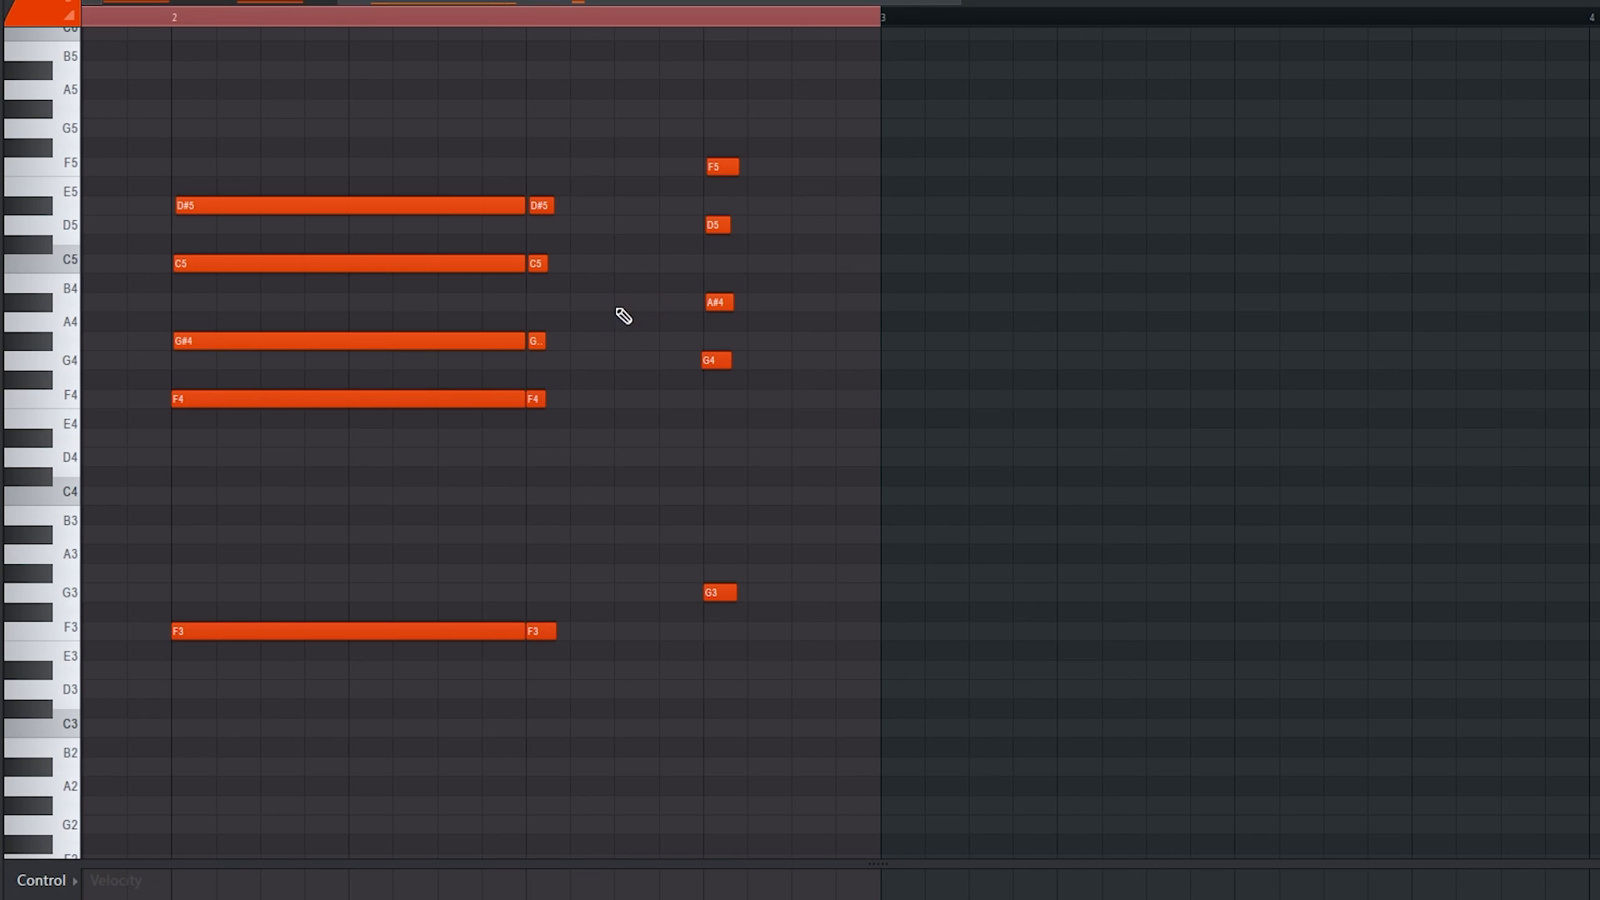
# Add a short A#4 just before the last chord of bar 2 and play the progression
pyautogui.click(620, 303)
pyautogui.scroll(-3, 647, 301)
pyautogui.press('space')
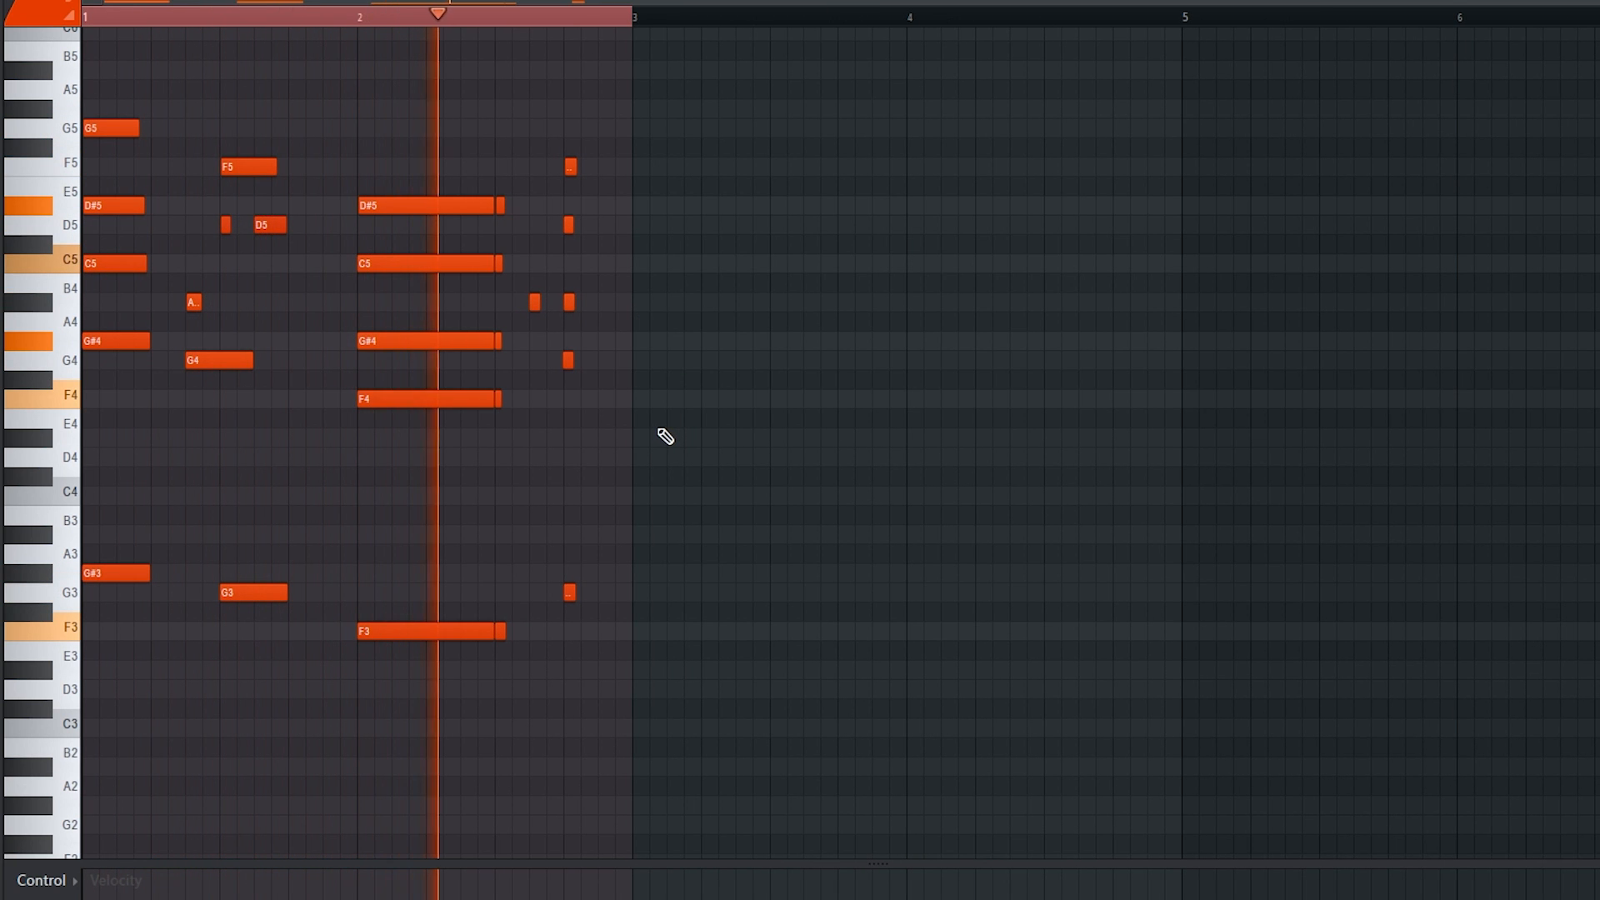
pyautogui.press('space')
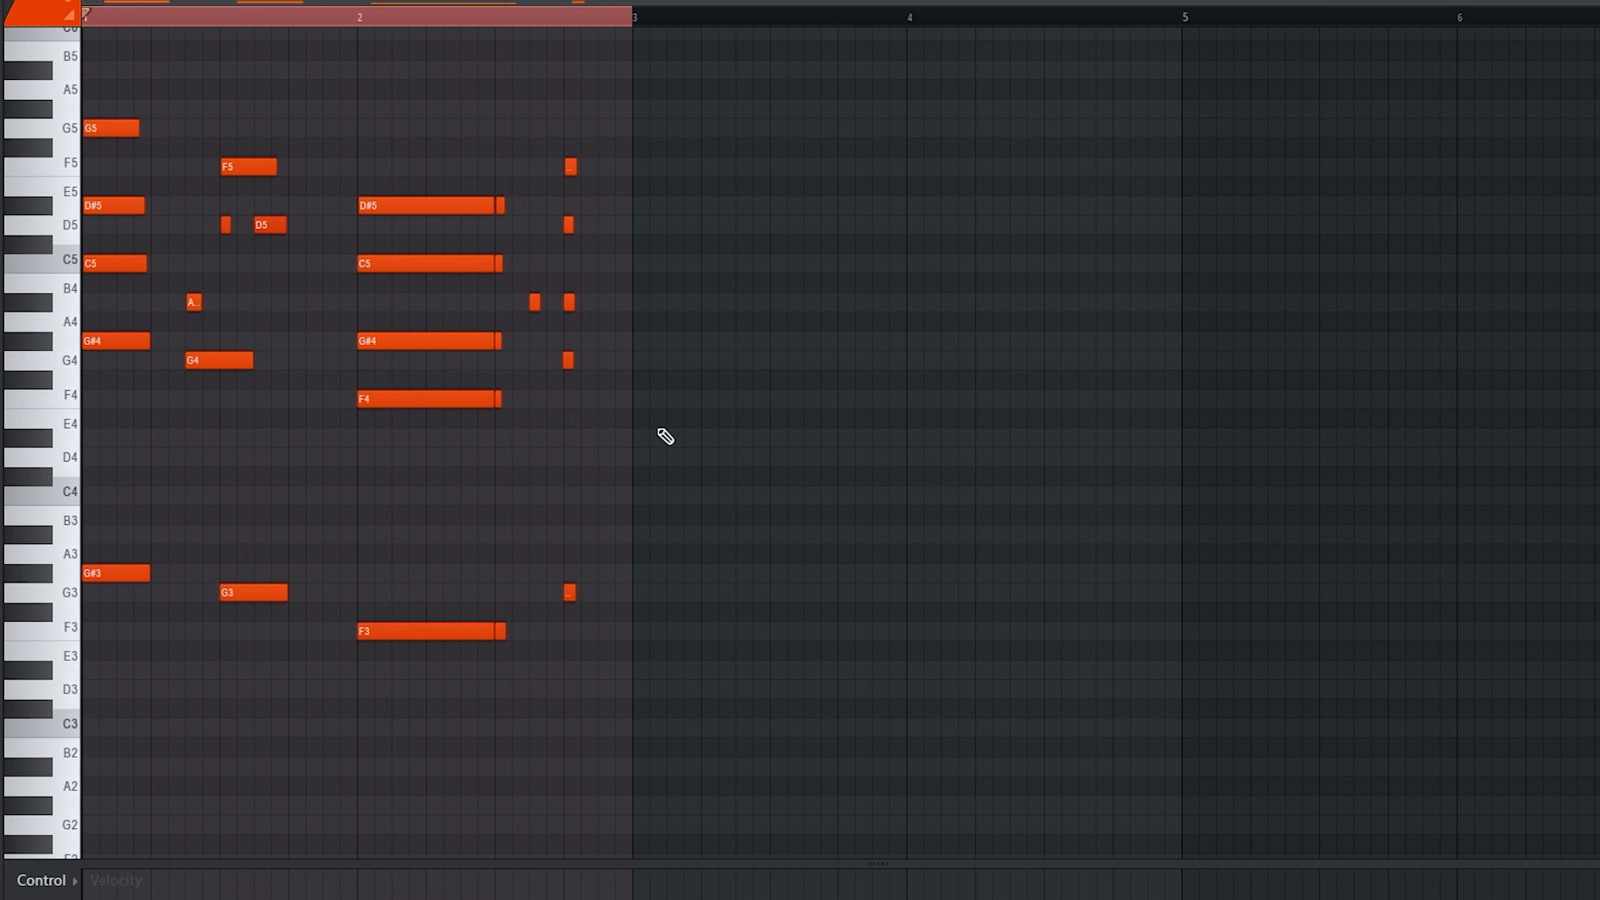
# Duplicate the two-bar chord progression into bars 3 and 4
pyautogui.hotkey('ctrl', 'b')
pyautogui.scroll(-2, 664, 435)
pyautogui.scroll(3, 575, 359)
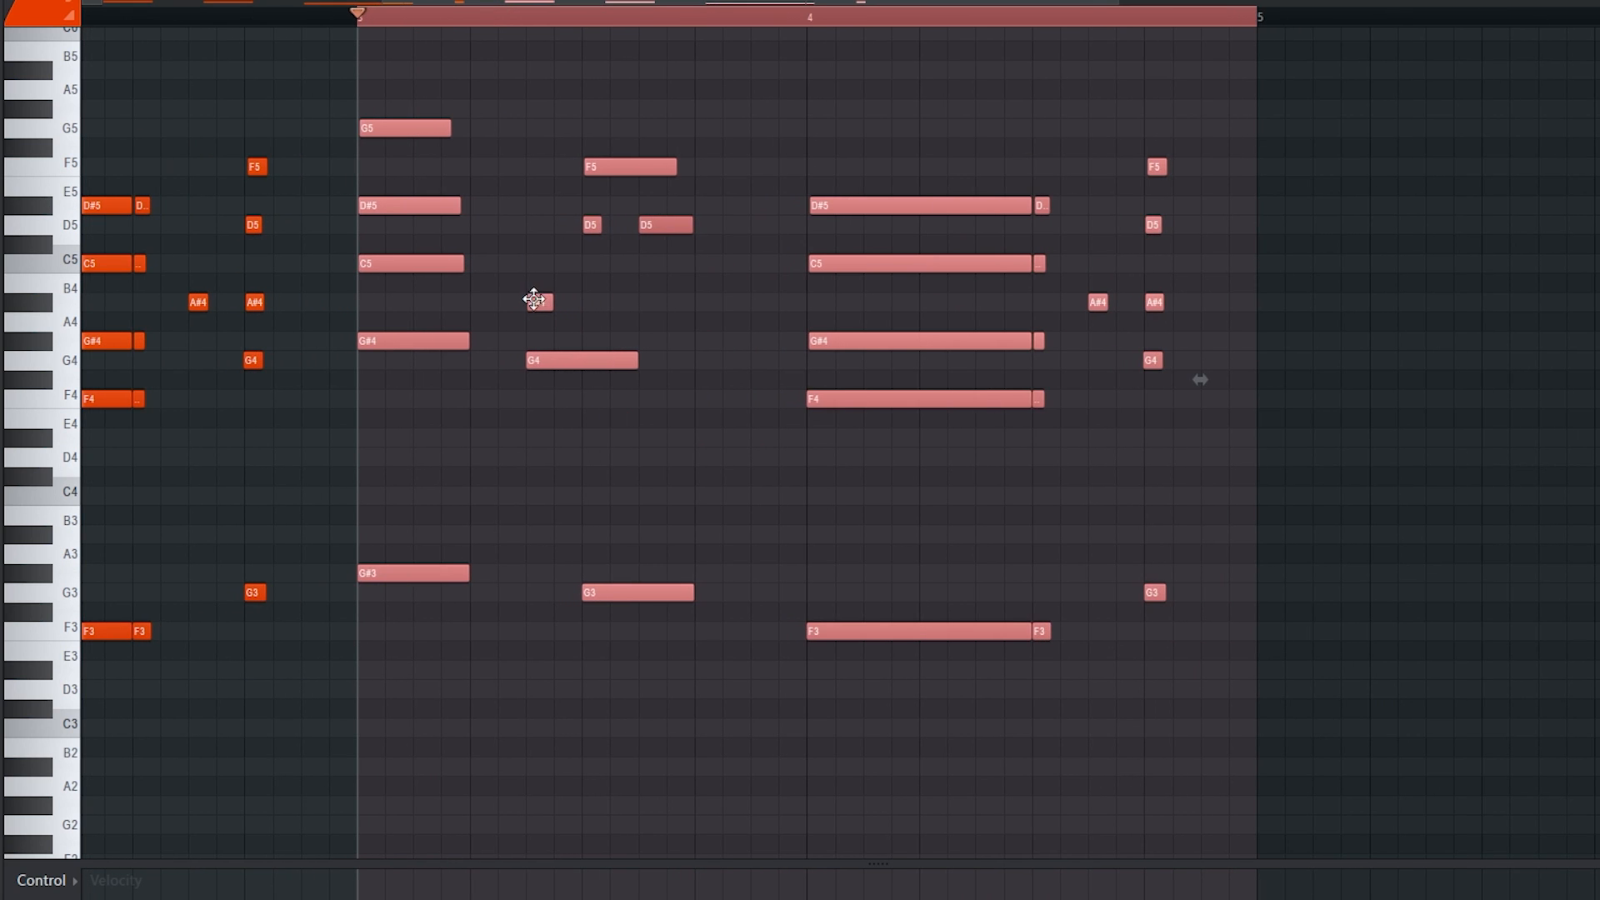
# In bar 3, move the second chord's A#4 and G4 half a beat later, and merge its D5 and A#4 into full-length chord notes
pyautogui.keyDown('ctrl'); pyautogui.moveTo(543, 295); pyautogui.dragTo(633, 454); pyautogui.keyUp('ctrl')
pyautogui.moveTo(568, 360); pyautogui.dragTo(639, 372)
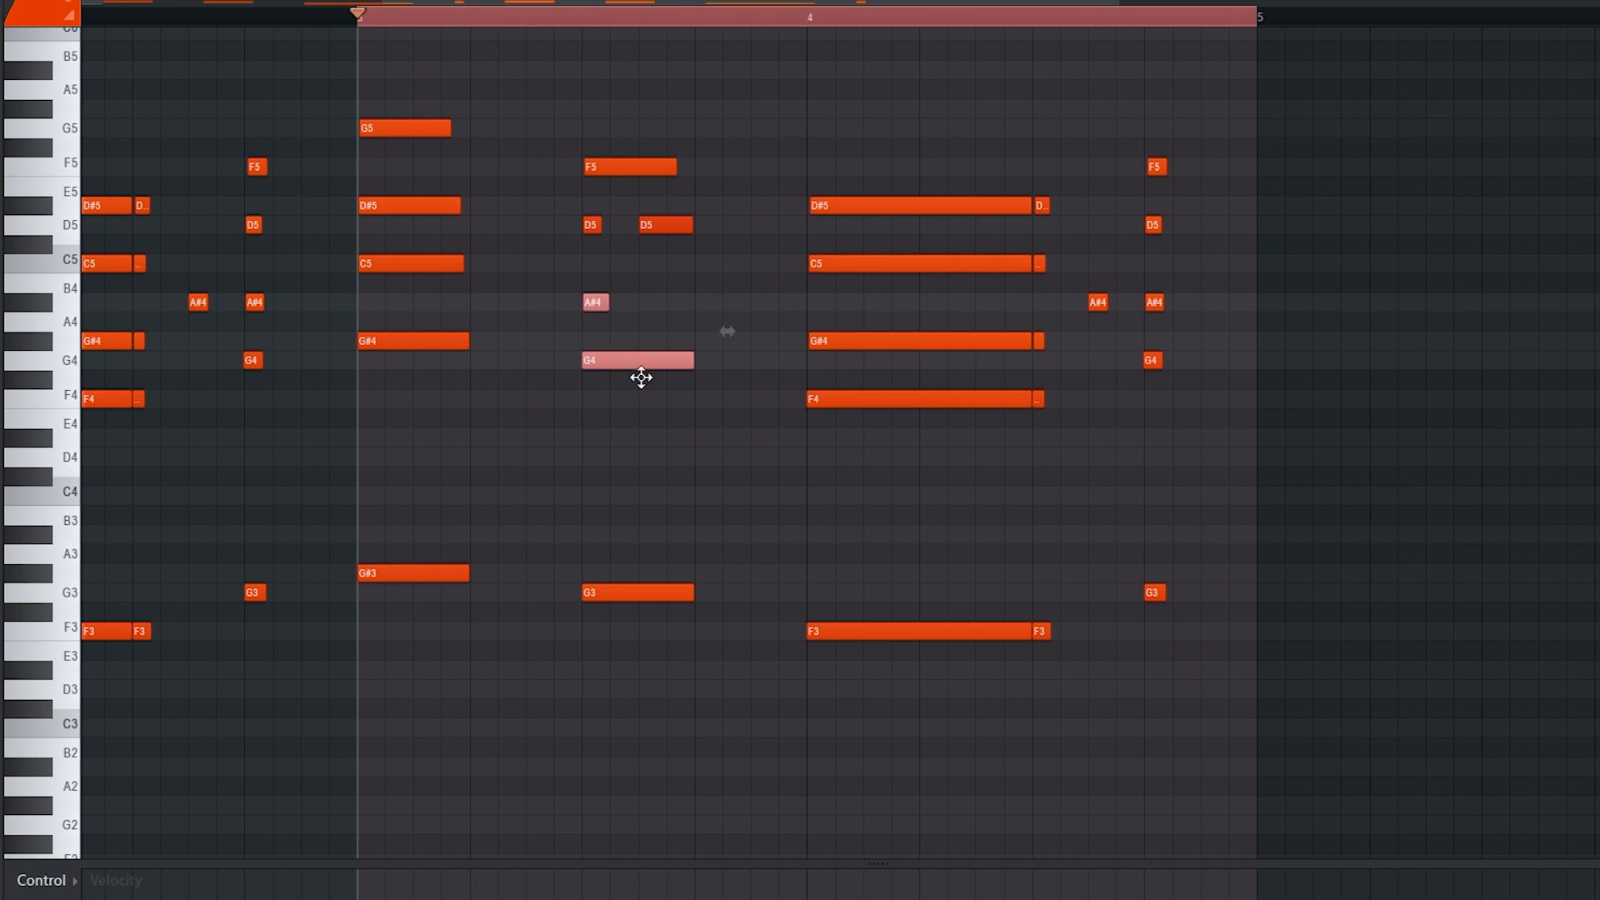
pyautogui.click(635, 342)
pyautogui.moveTo(608, 304); pyautogui.dragTo(682, 315)
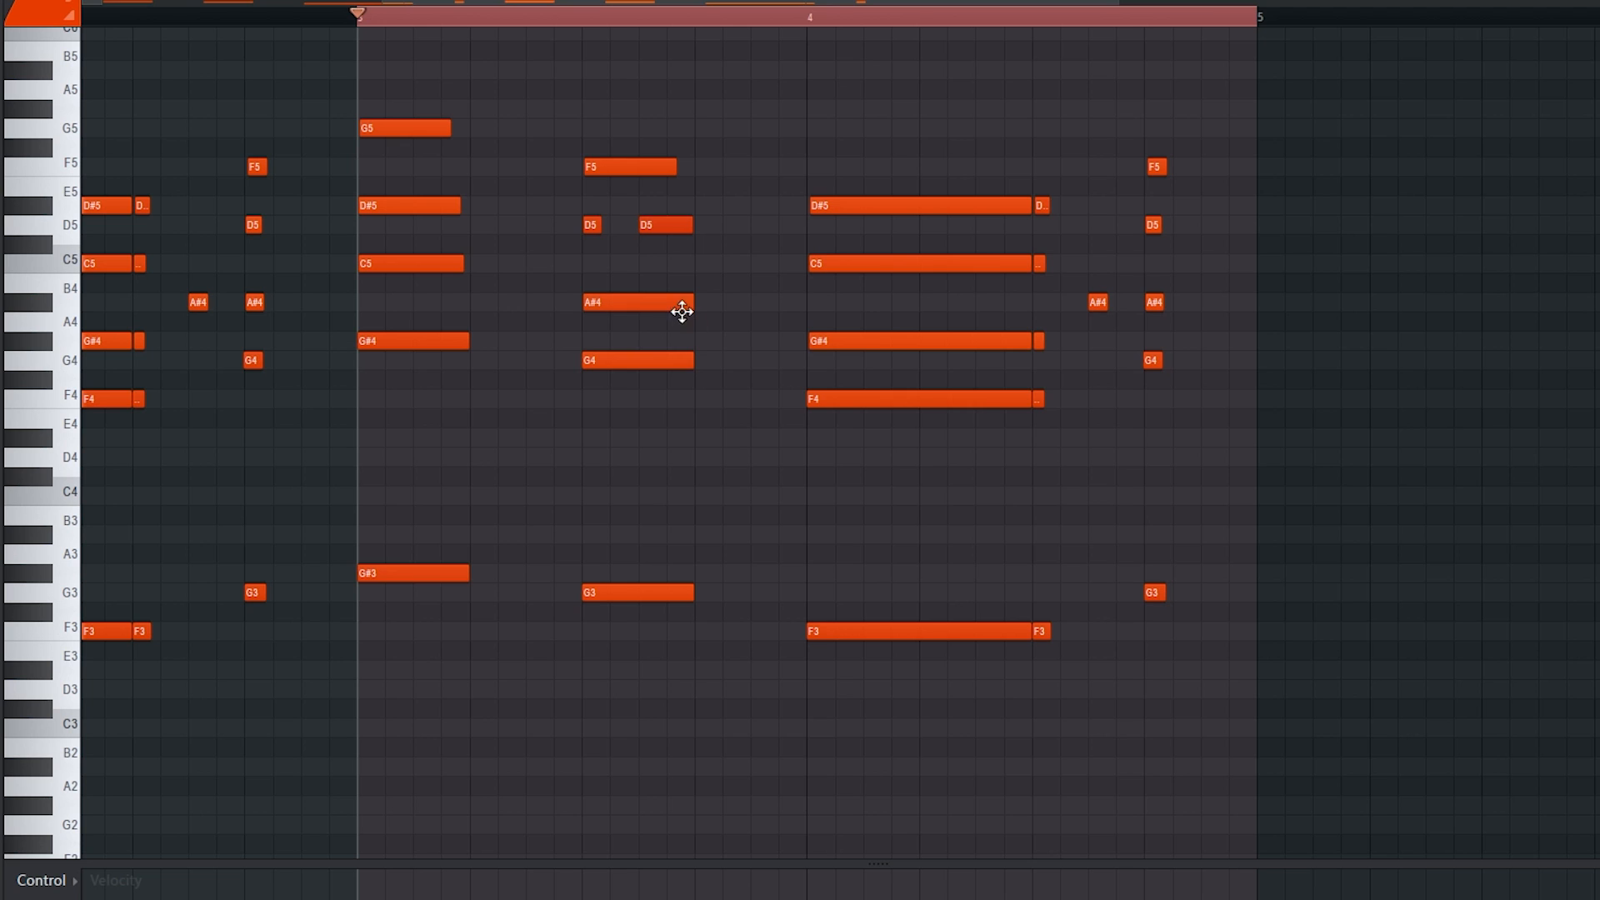
pyautogui.rightClick(654, 233)
pyautogui.moveTo(602, 225); pyautogui.dragTo(699, 234)
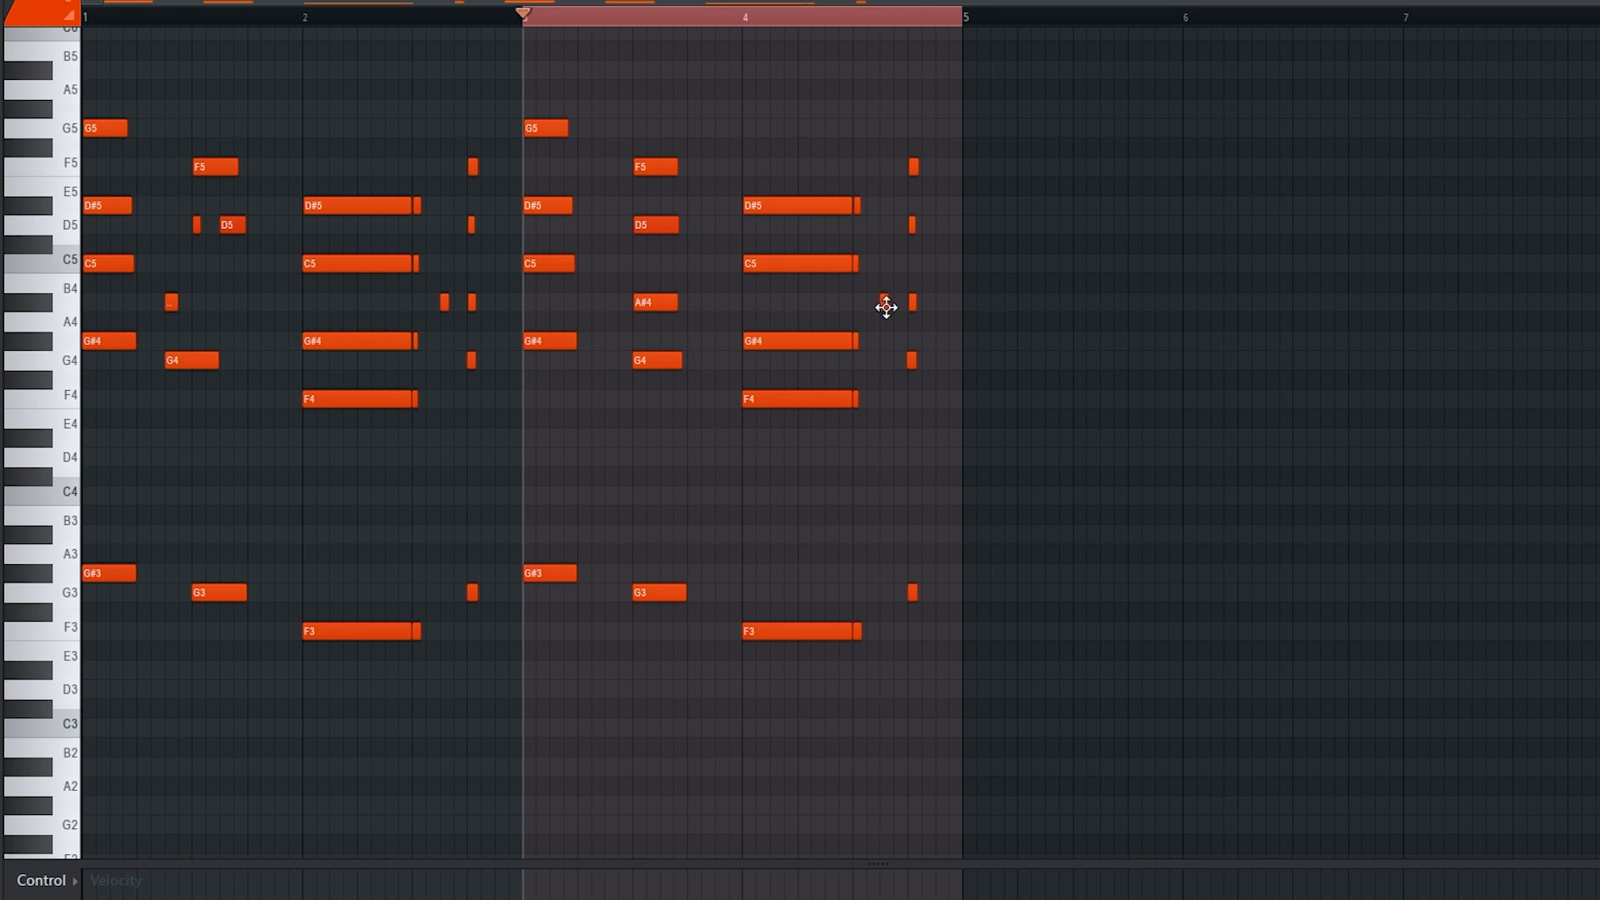
# Delete the extra A#4 in bar 4 and shorten the notes of that bar's long chord
pyautogui.rightClick(887, 306)
pyautogui.keyDown('ctrl'); pyautogui.moveTo(813, 158); pyautogui.dragTo(833, 676); pyautogui.keyUp('ctrl')
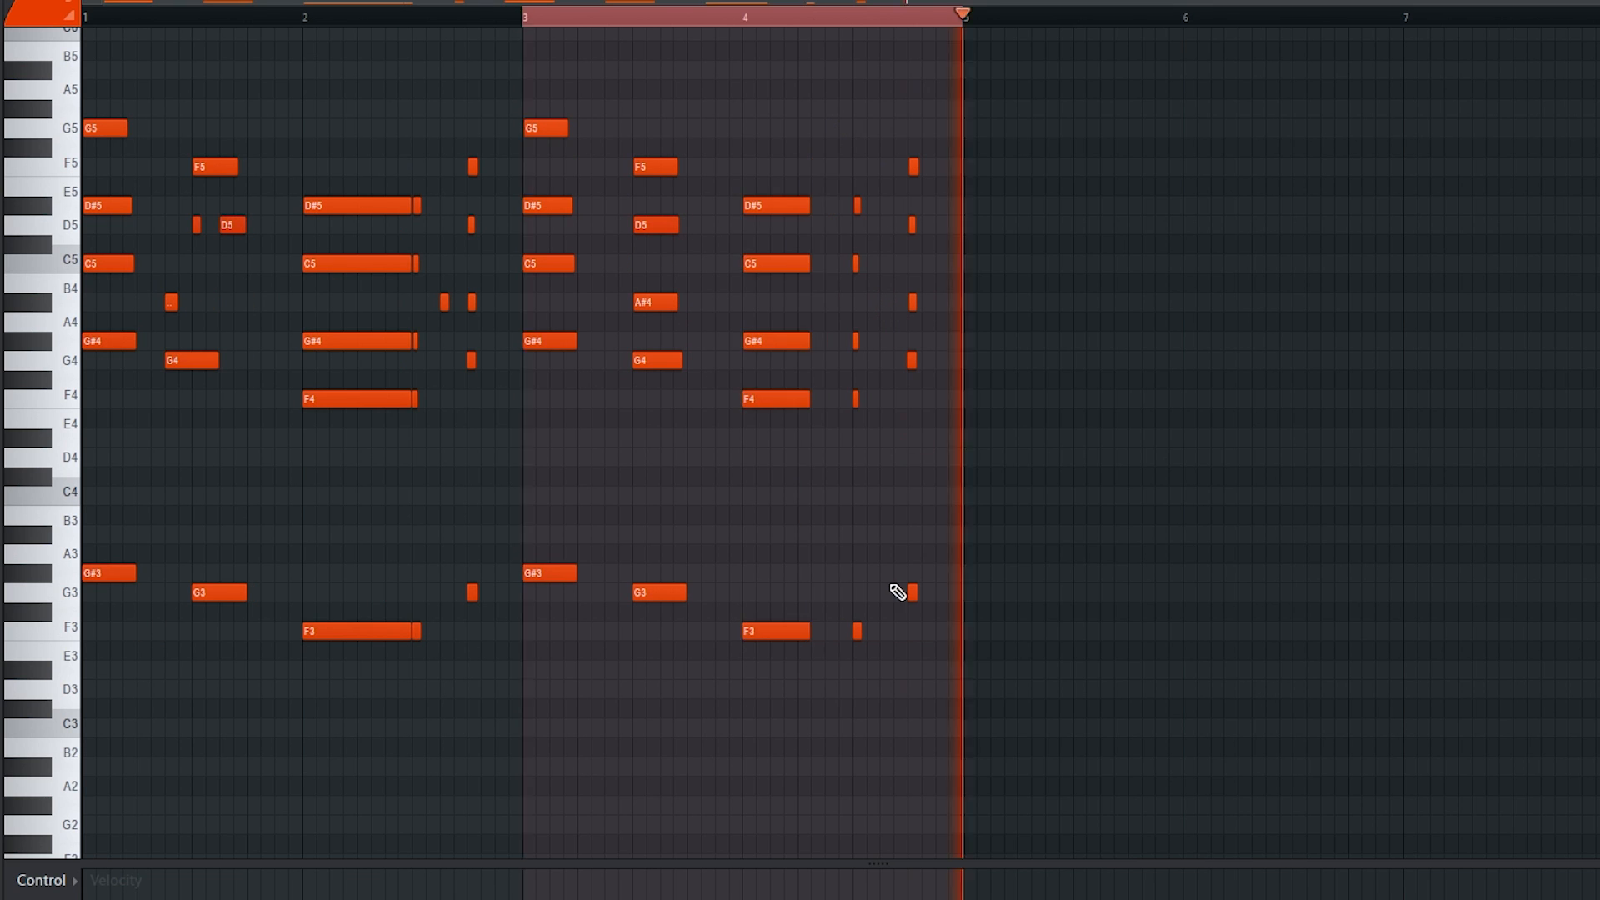
# Play the four-bar progression and select the chords of its first and second halves in turn
pyautogui.scroll(-1, 450, 430)
pyautogui.hotkey('ctrl', 'd')
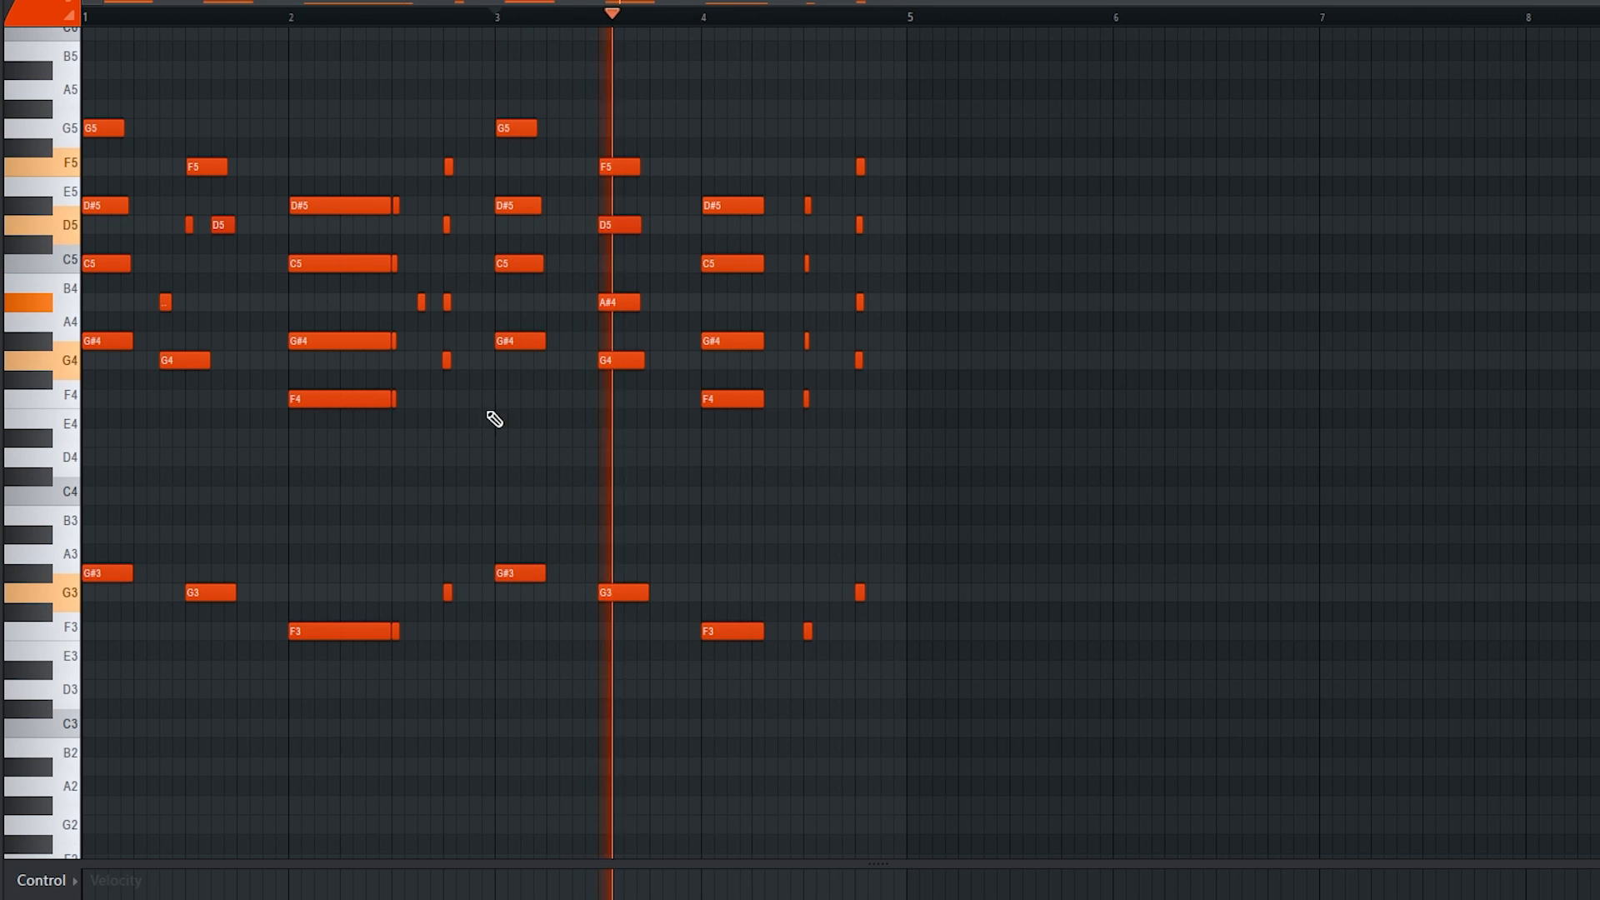
pyautogui.keyDown('ctrl'); pyautogui.moveTo(478, 730); pyautogui.dragTo(96, 30); pyautogui.keyUp('ctrl')
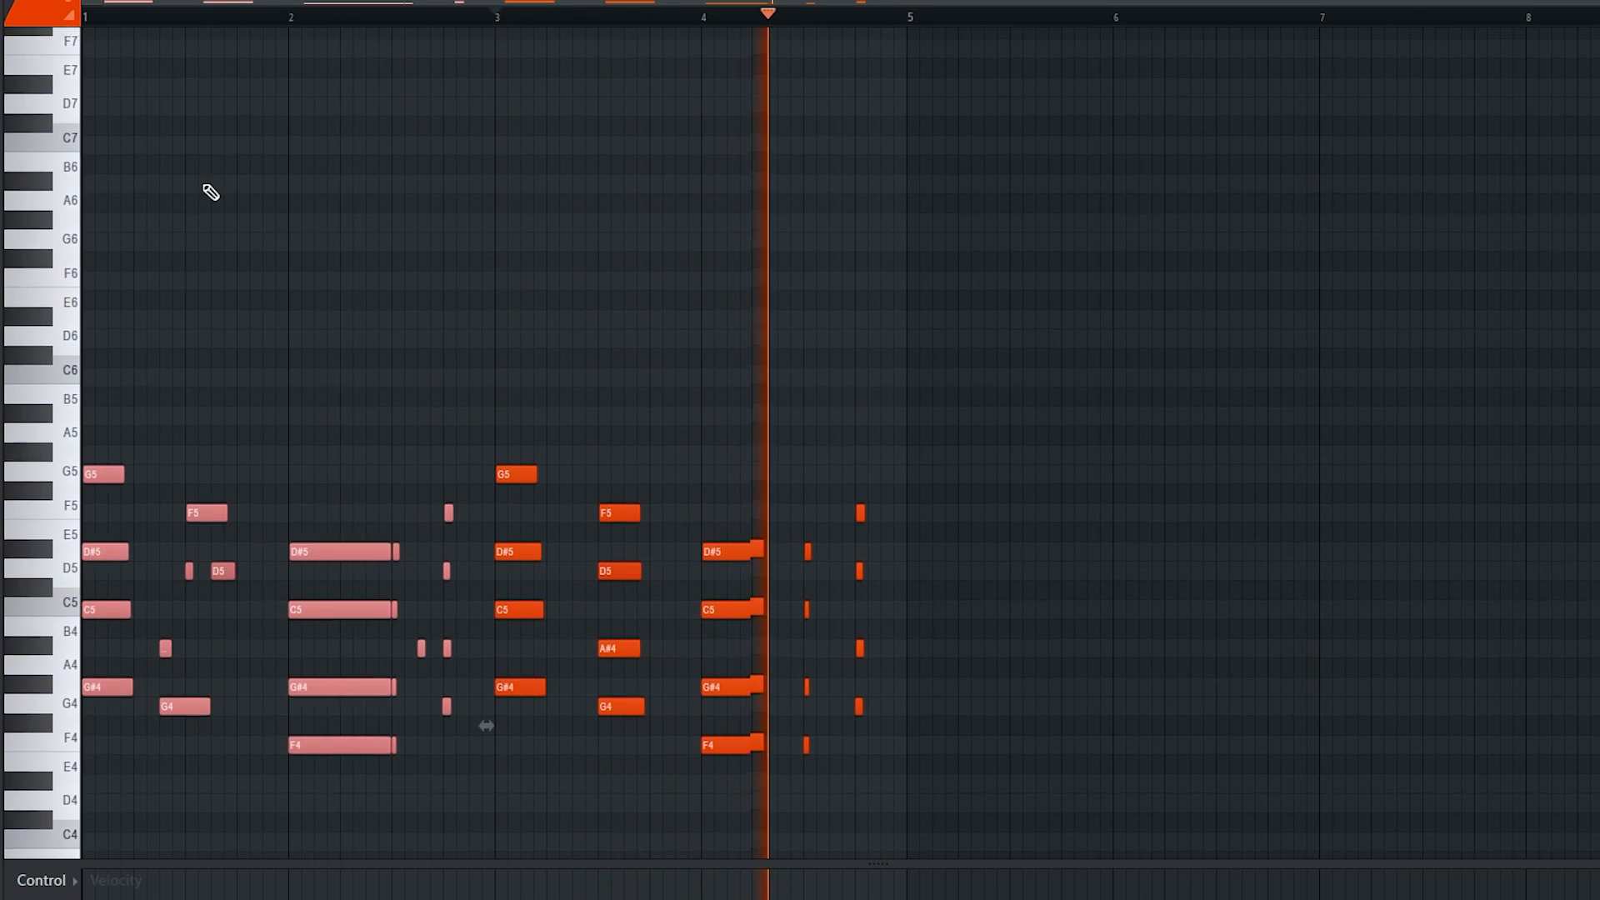
pyautogui.press('space')
pyautogui.scroll(-3, 500, 358)
pyautogui.keyDown('ctrl'); pyautogui.moveTo(906, 732); pyautogui.dragTo(498, 49); pyautogui.keyUp('ctrl')
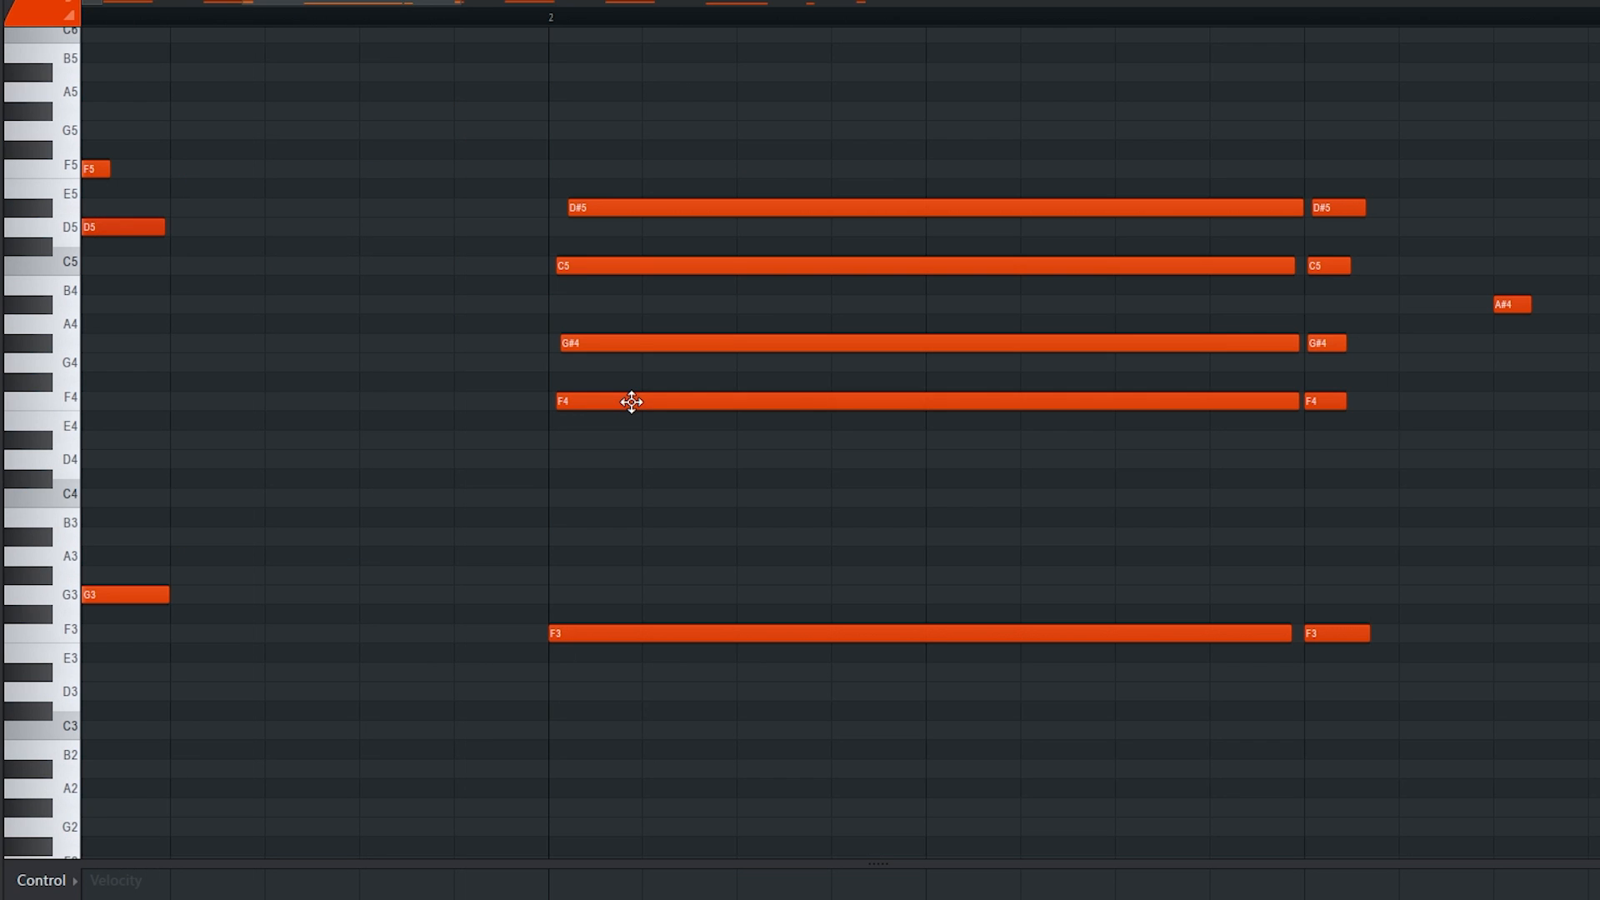
# Nudge the upper notes of the long and short F chords in bar 2 slightly later than their bass notes
pyautogui.click(632, 403)
pyautogui.scroll(-5, 797, 440)
pyautogui.scroll(2, 661, 380)
pyautogui.scroll(4, 662, 381)
pyautogui.moveTo(512, 208); pyautogui.dragTo(521, 207)
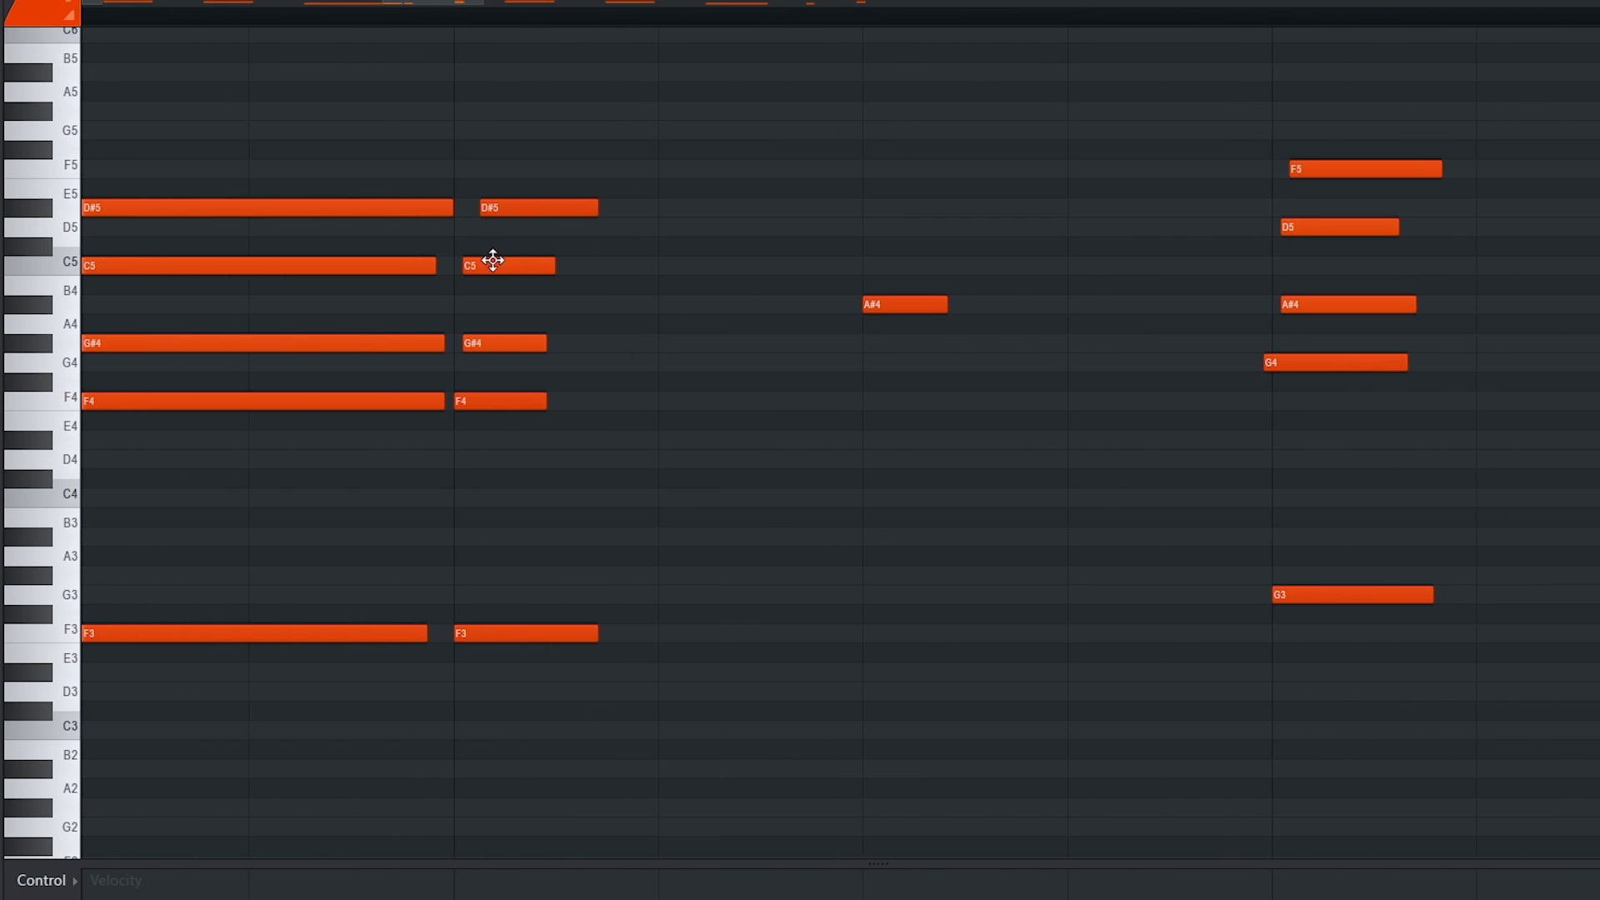
pyautogui.moveTo(492, 261); pyautogui.dragTo(502, 263)
pyautogui.moveTo(487, 345); pyautogui.dragTo(497, 404)
pyautogui.scroll(-2, 1075, 367)
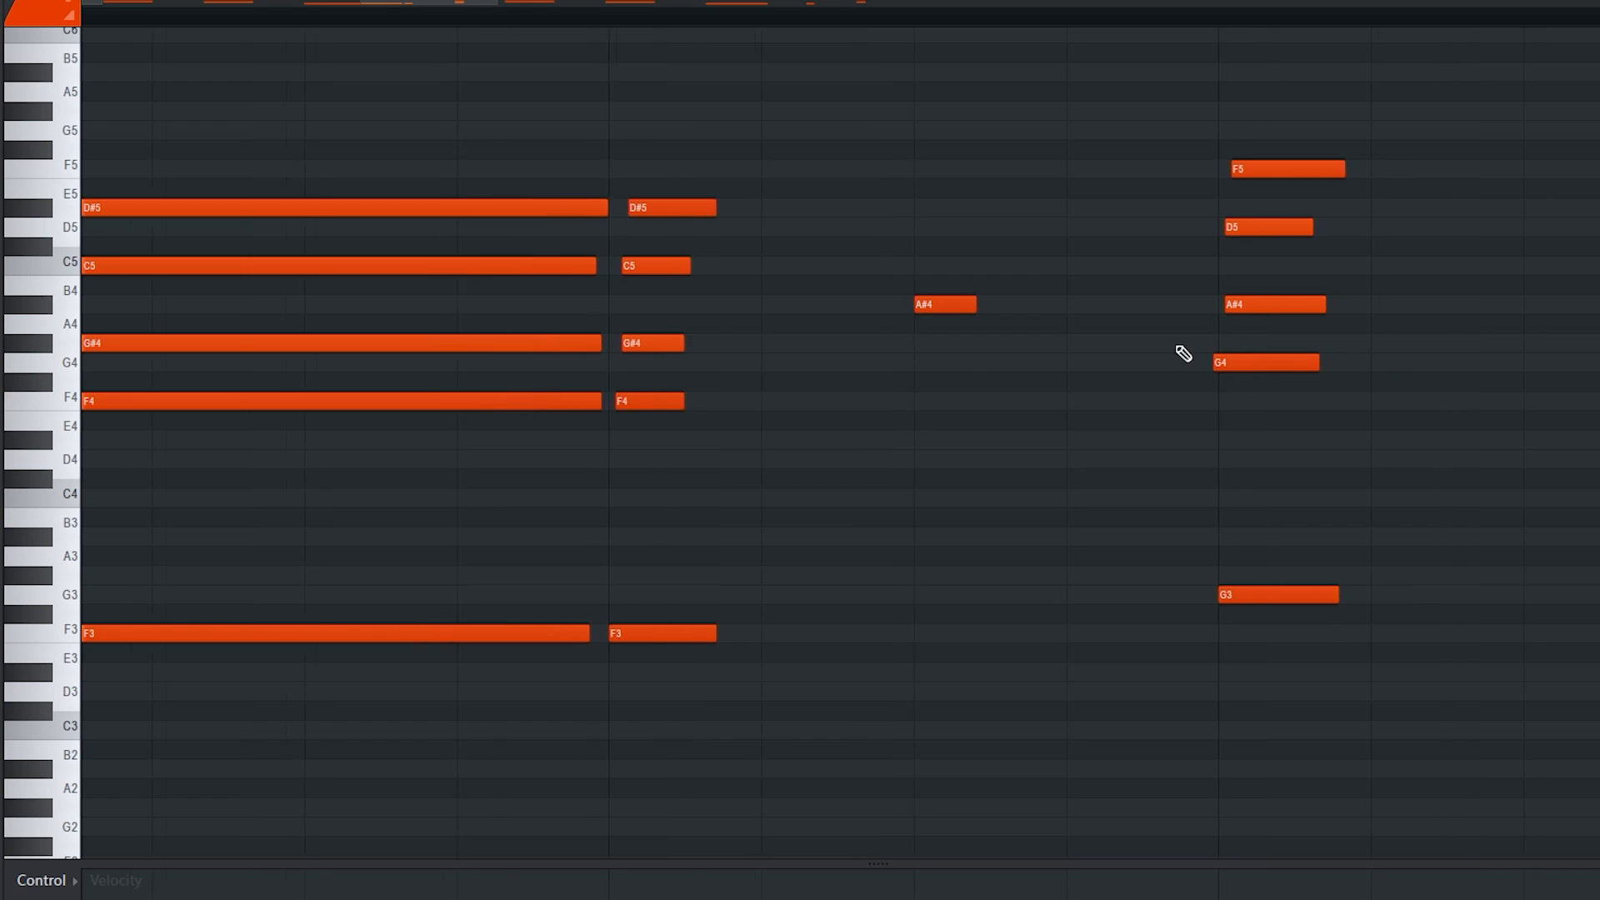
# Nudge the G4, A#4 and D5 of the last chord in bar 2 slightly later by uneven amounts
pyautogui.moveTo(1218, 363); pyautogui.dragTo(1236, 363)
pyautogui.moveTo(1247, 308); pyautogui.dragTo(1252, 308)
pyautogui.moveTo(1252, 226); pyautogui.dragTo(1258, 226)
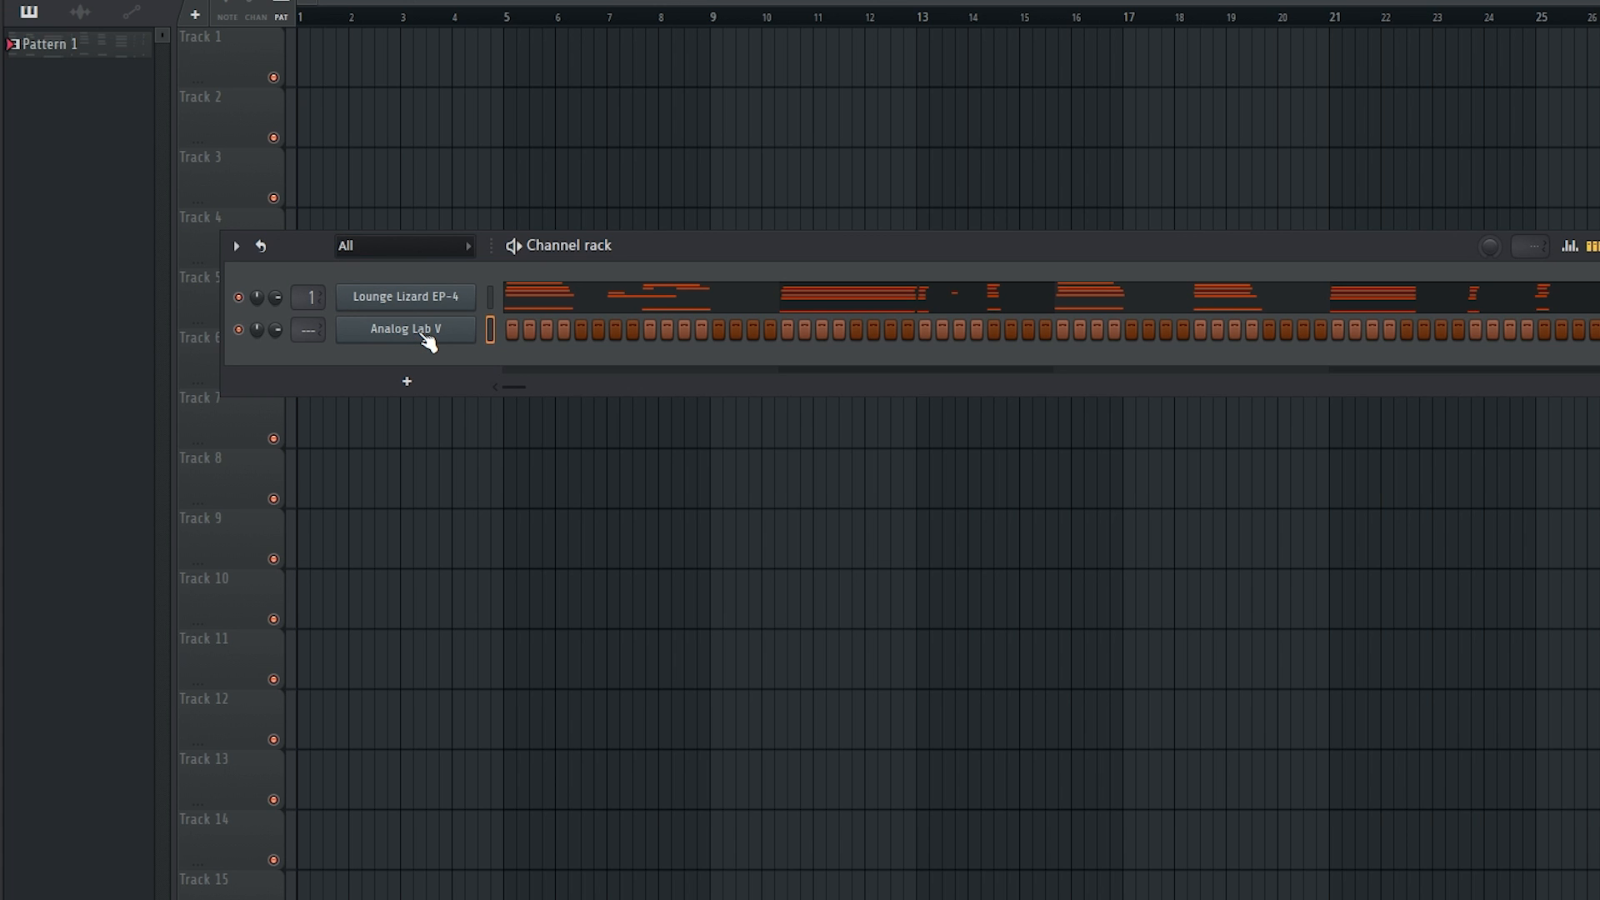
# Load the Clean Mark V preset in Analog Lab V and copy the Lounge Lizard EP-4 chords into that channel
pyautogui.click(426, 333)
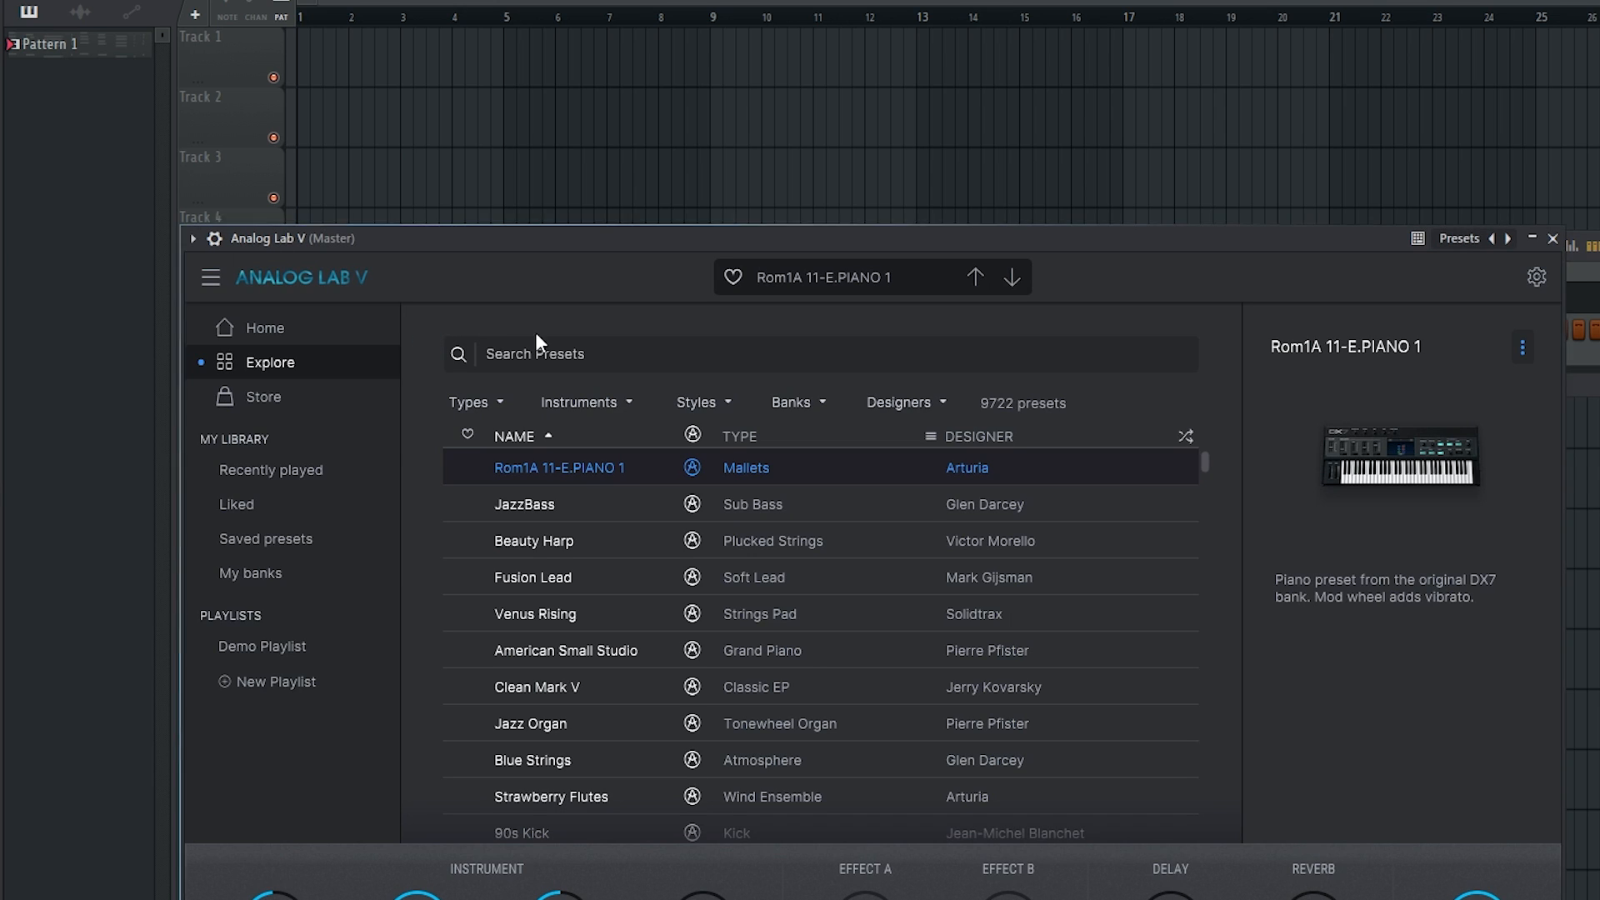
pyautogui.click(573, 677)
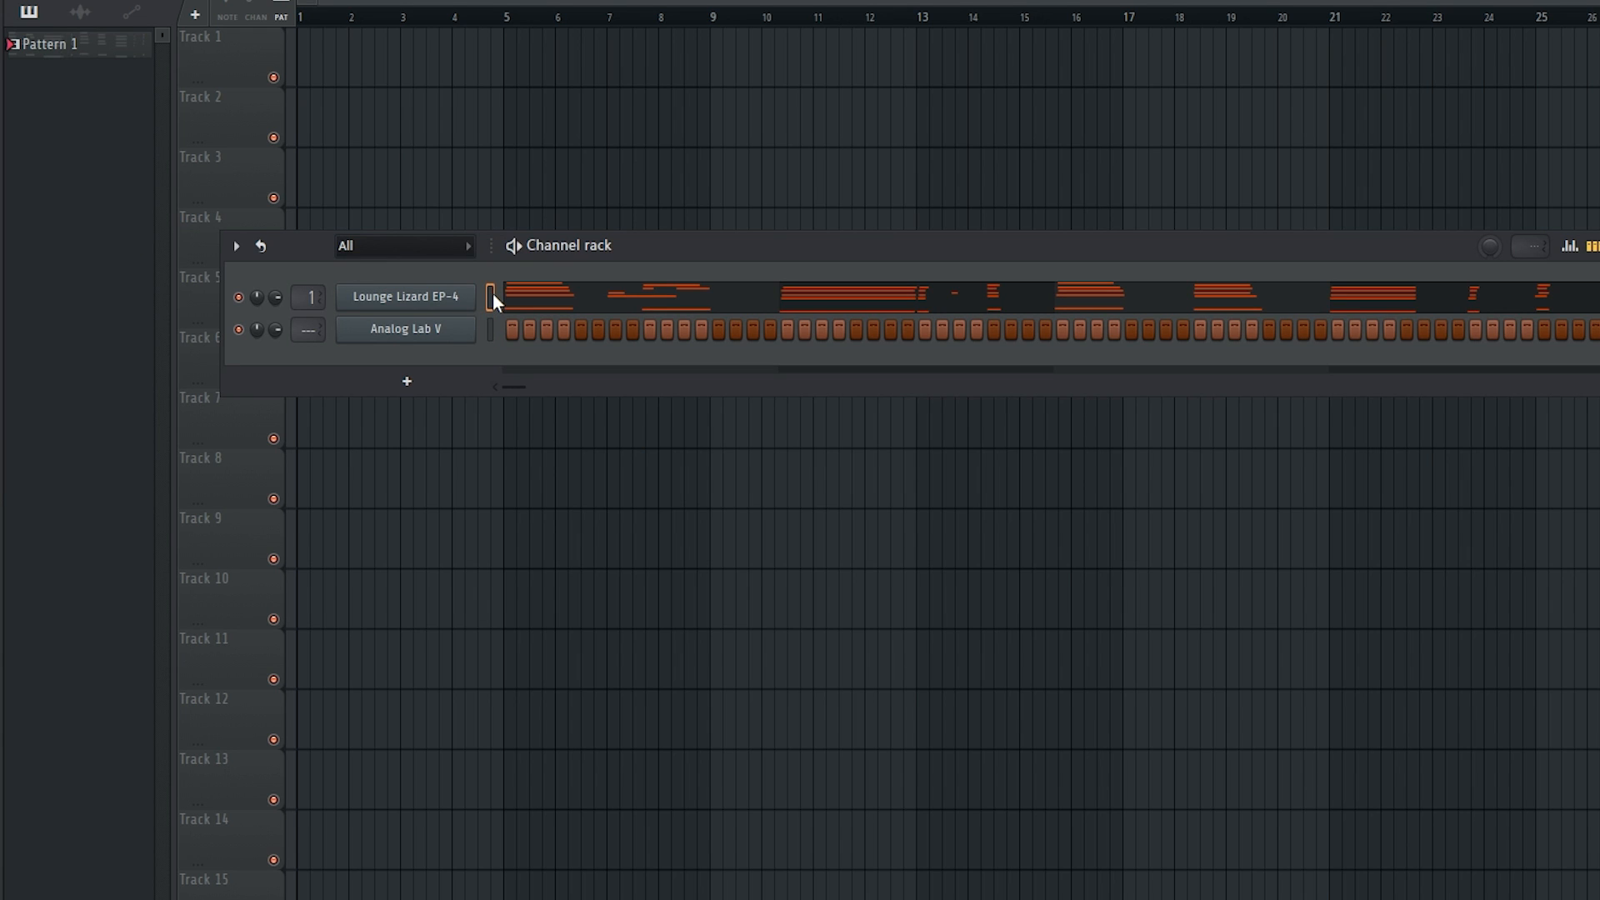
pyautogui.hotkey('ctrl', 'v')
# Play the two chord layers, toggle the Lounge Lizard EP-4 channel to compare them, and lower the Analog Lab V channel's volume
pyautogui.press('space')
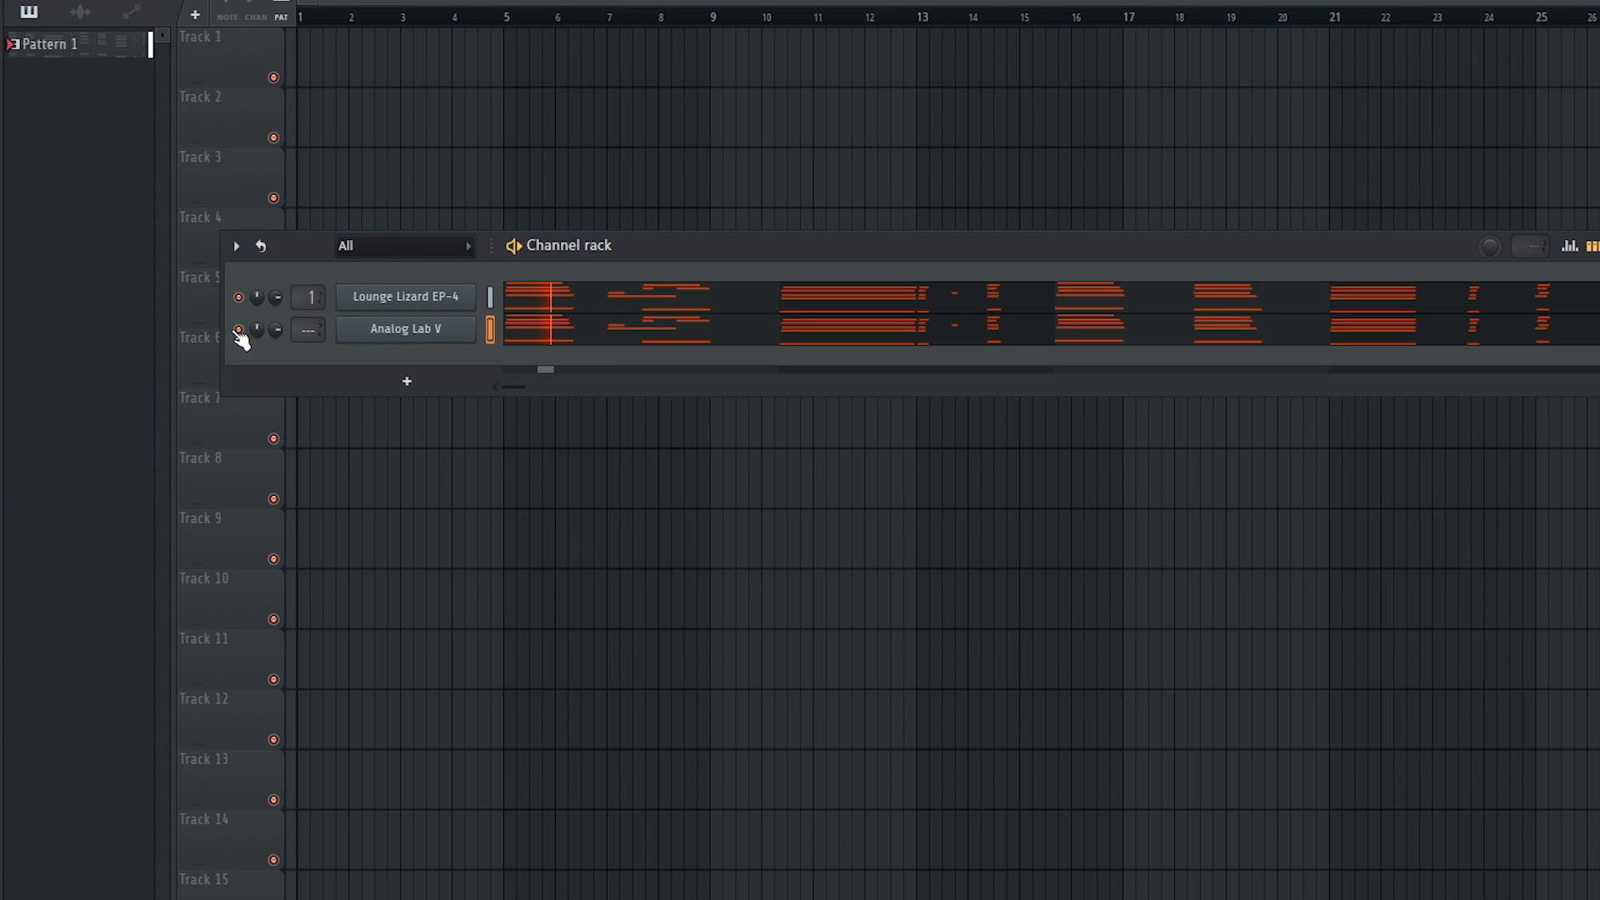
pyautogui.click(239, 299)
pyautogui.moveTo(277, 332); pyautogui.dragTo(277, 353)
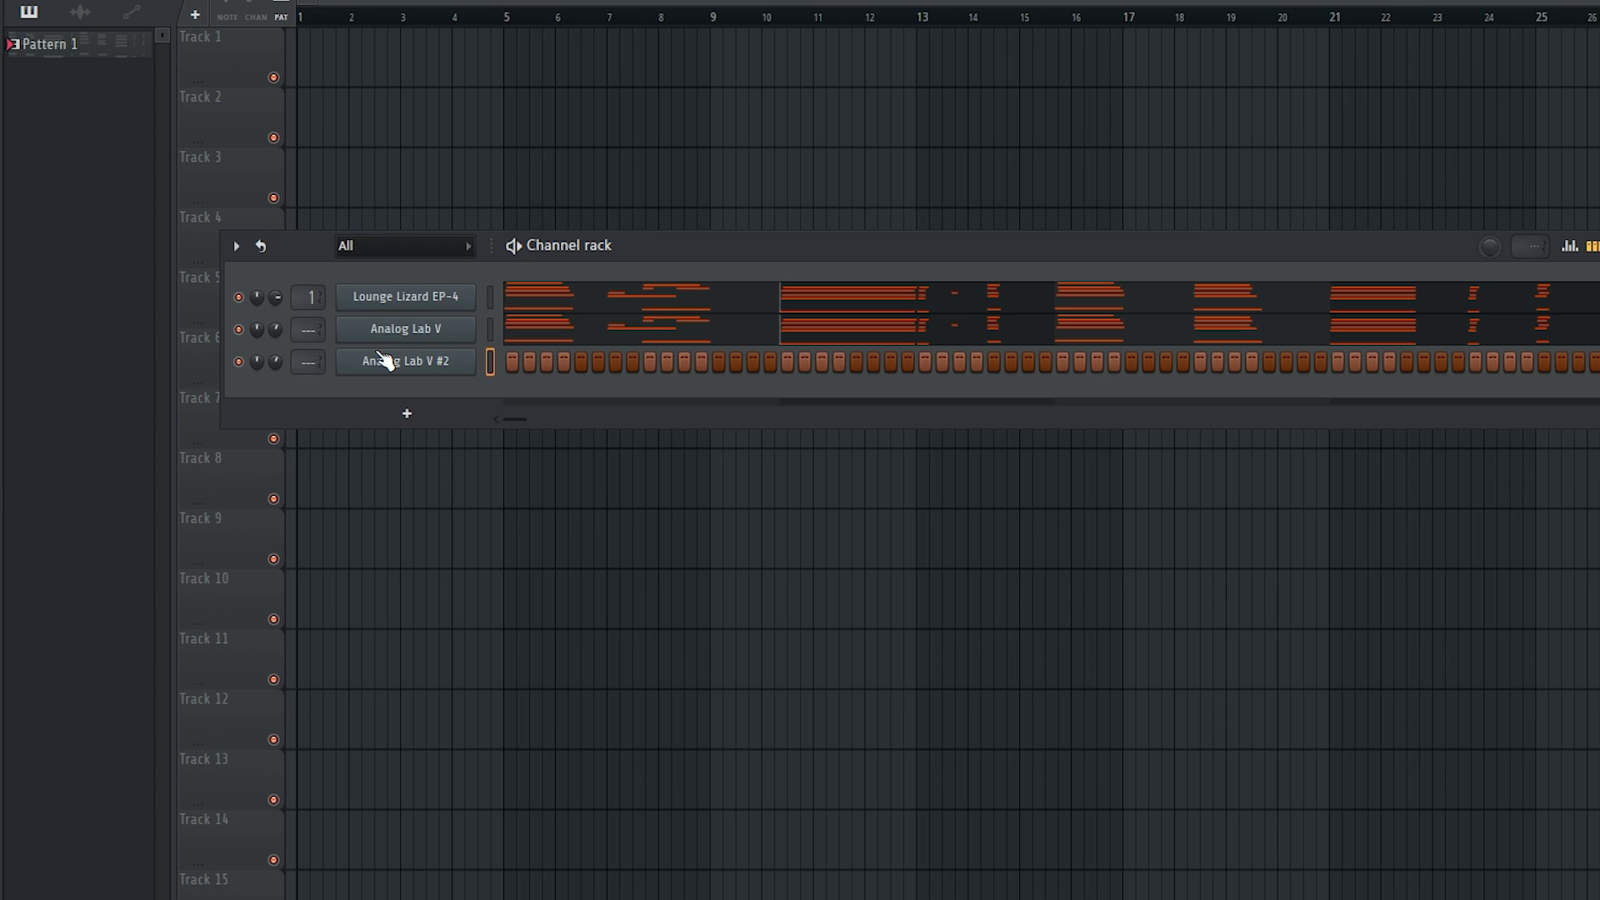
# Open the Analog Lab V #2 instrument and browse its Organ presets
pyautogui.click(433, 367)
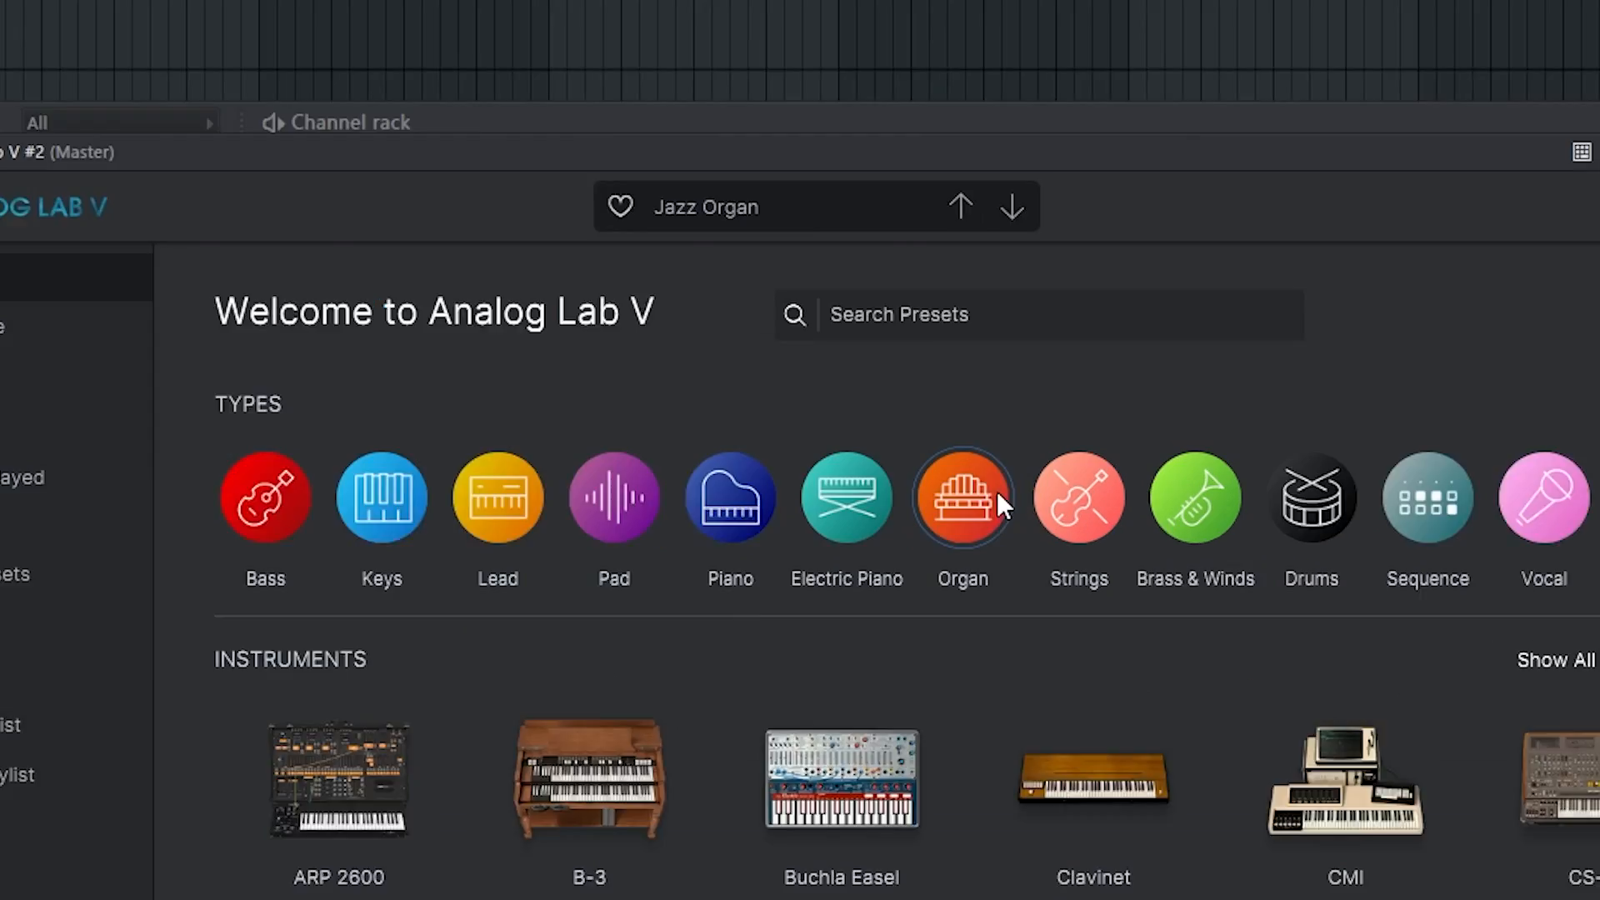
pyautogui.click(1022, 514)
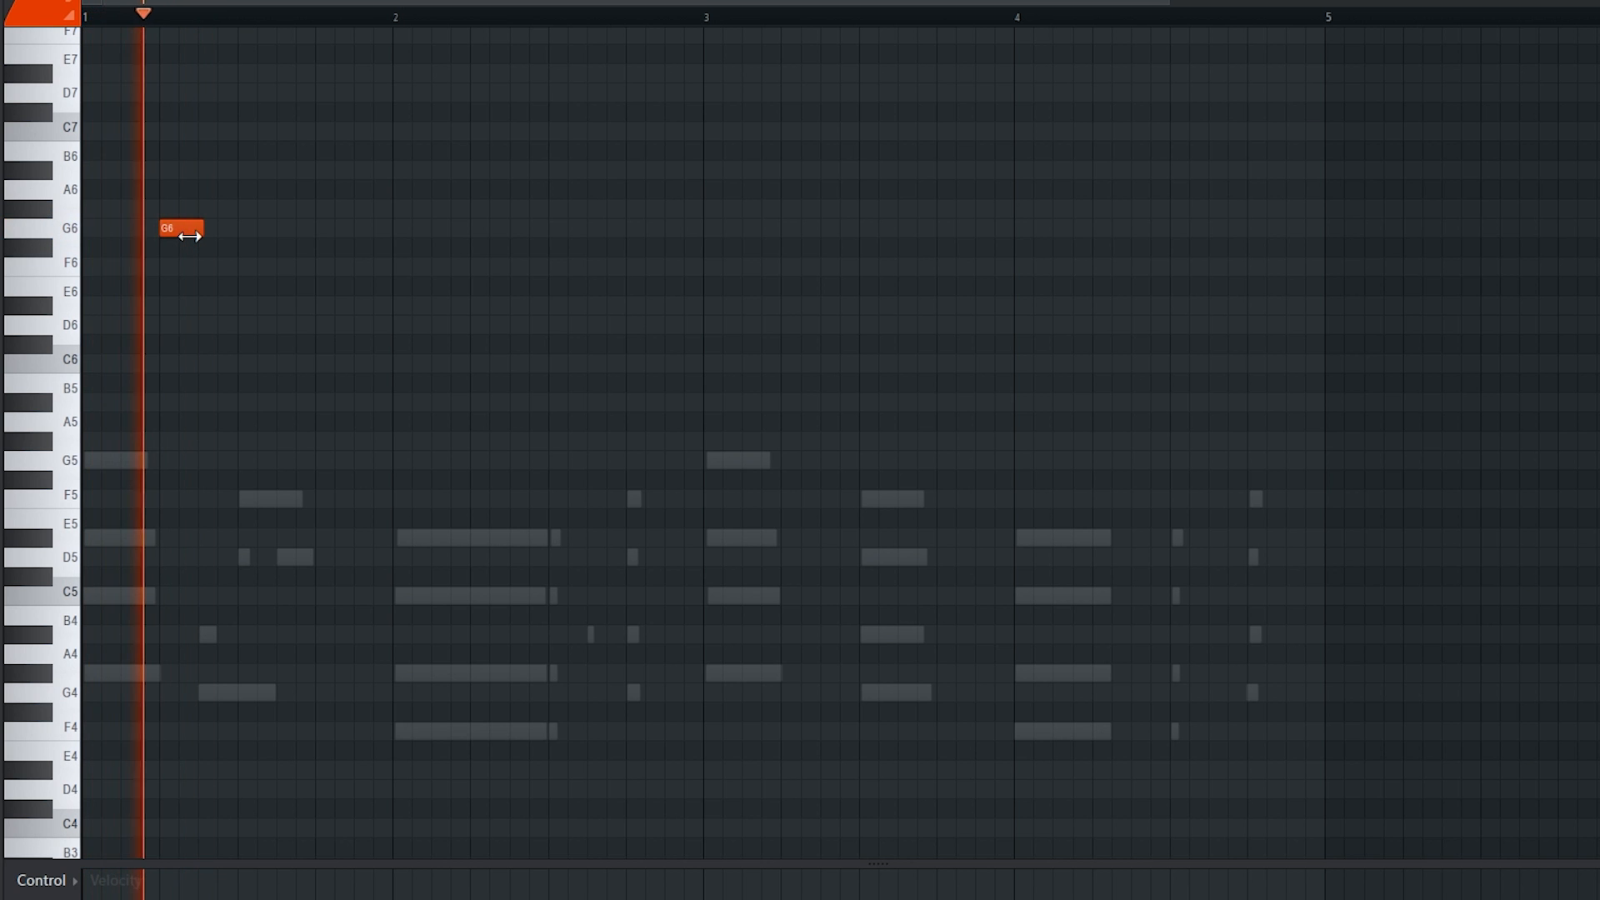
# Add a C7 after the melody's opening G6 and a short F#6 between the second G6 and F6 in bar 1
pyautogui.click(213, 112)
pyautogui.moveTo(210, 115); pyautogui.dragTo(210, 132)
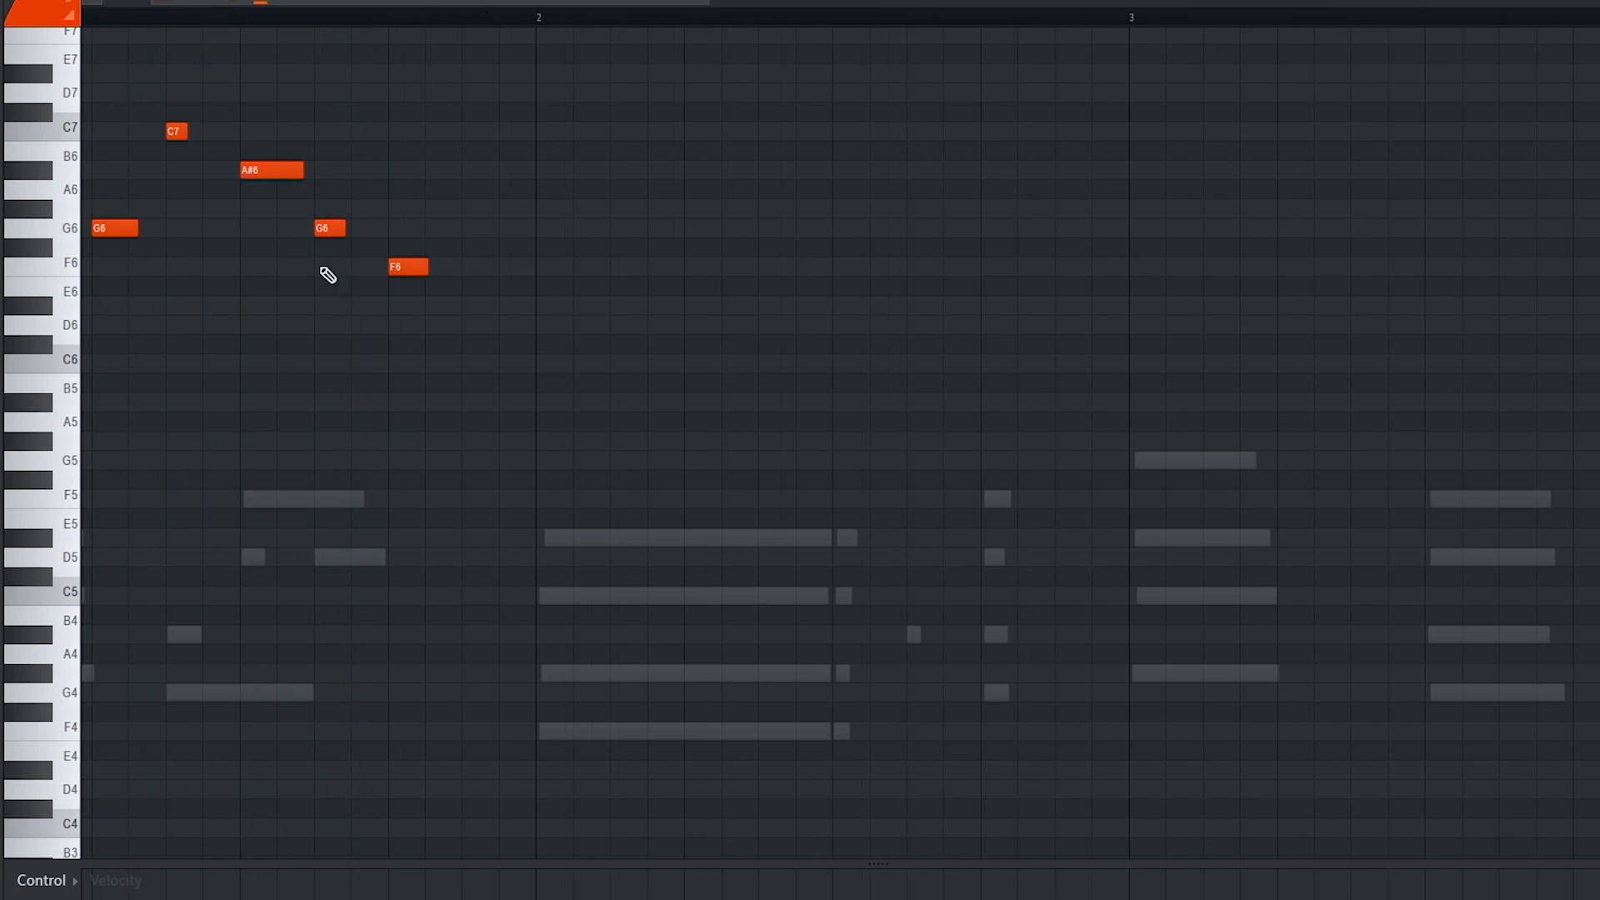
pyautogui.click(327, 226)
pyautogui.click(361, 248)
pyautogui.press('space')
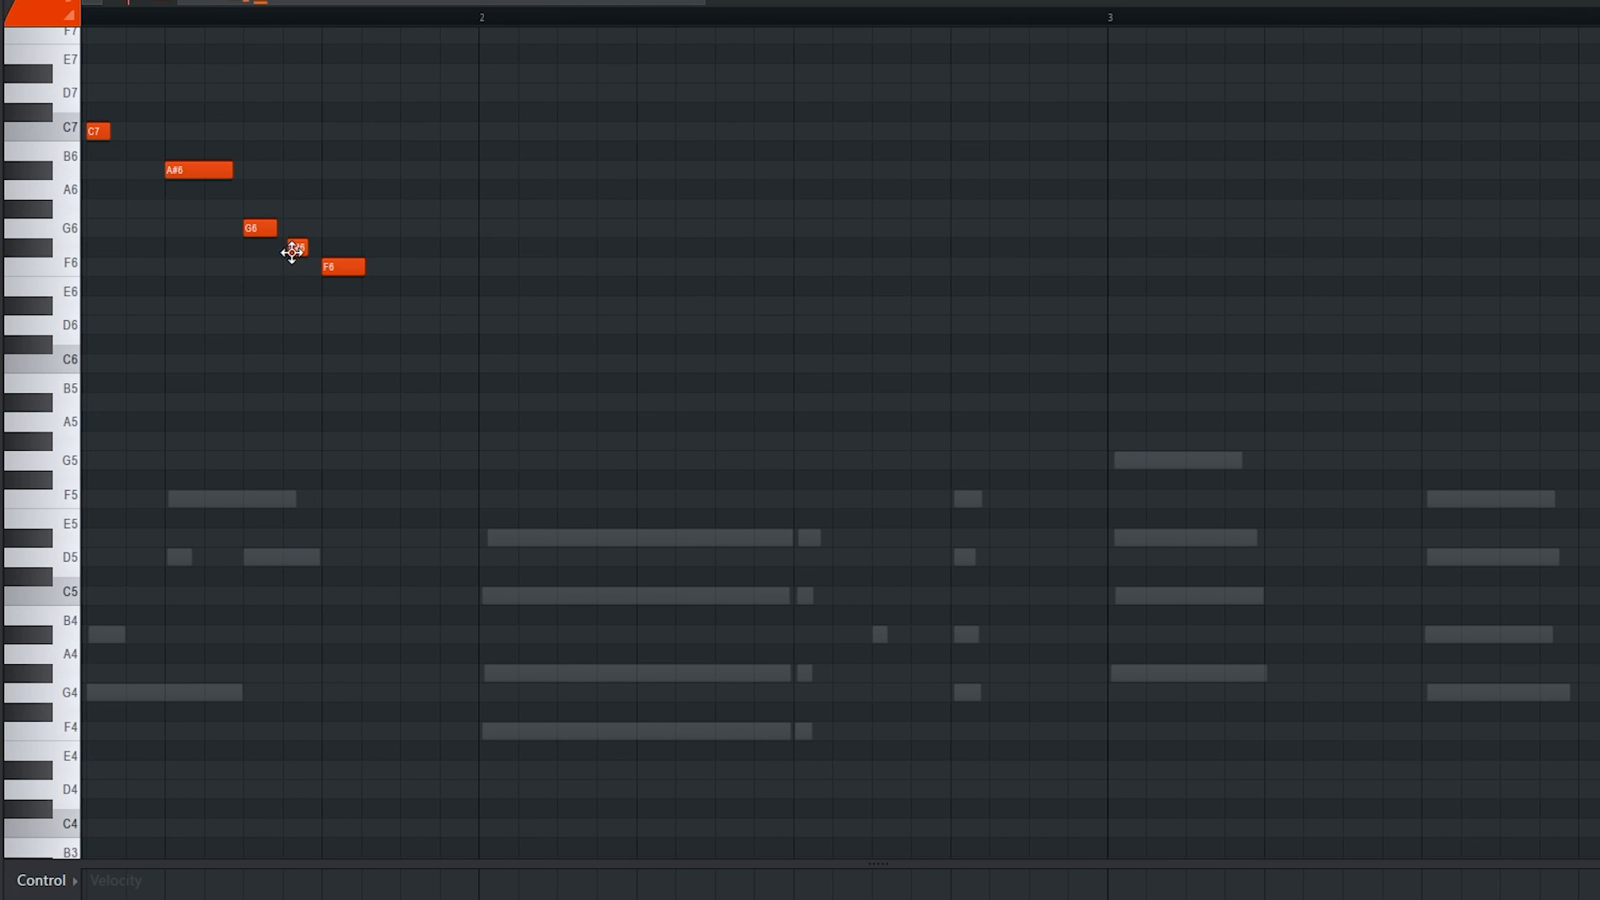
# Play the melody, then add an A#5 on the second beat of bar 2 and adjust its length
pyautogui.scroll(3, 267, 288)
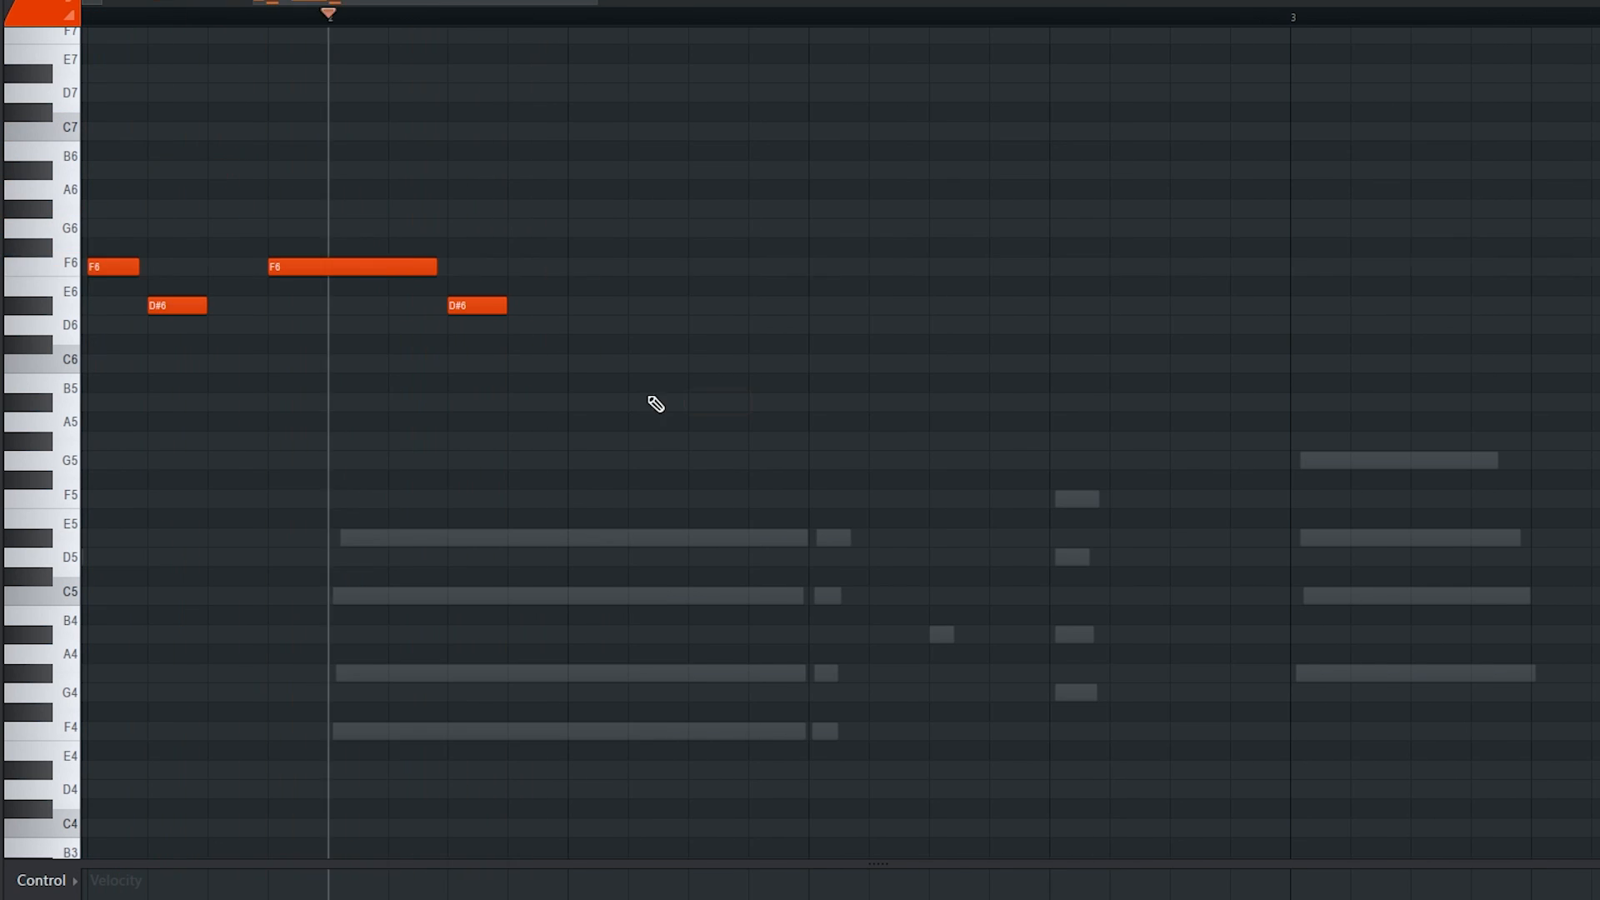
pyautogui.press('space')
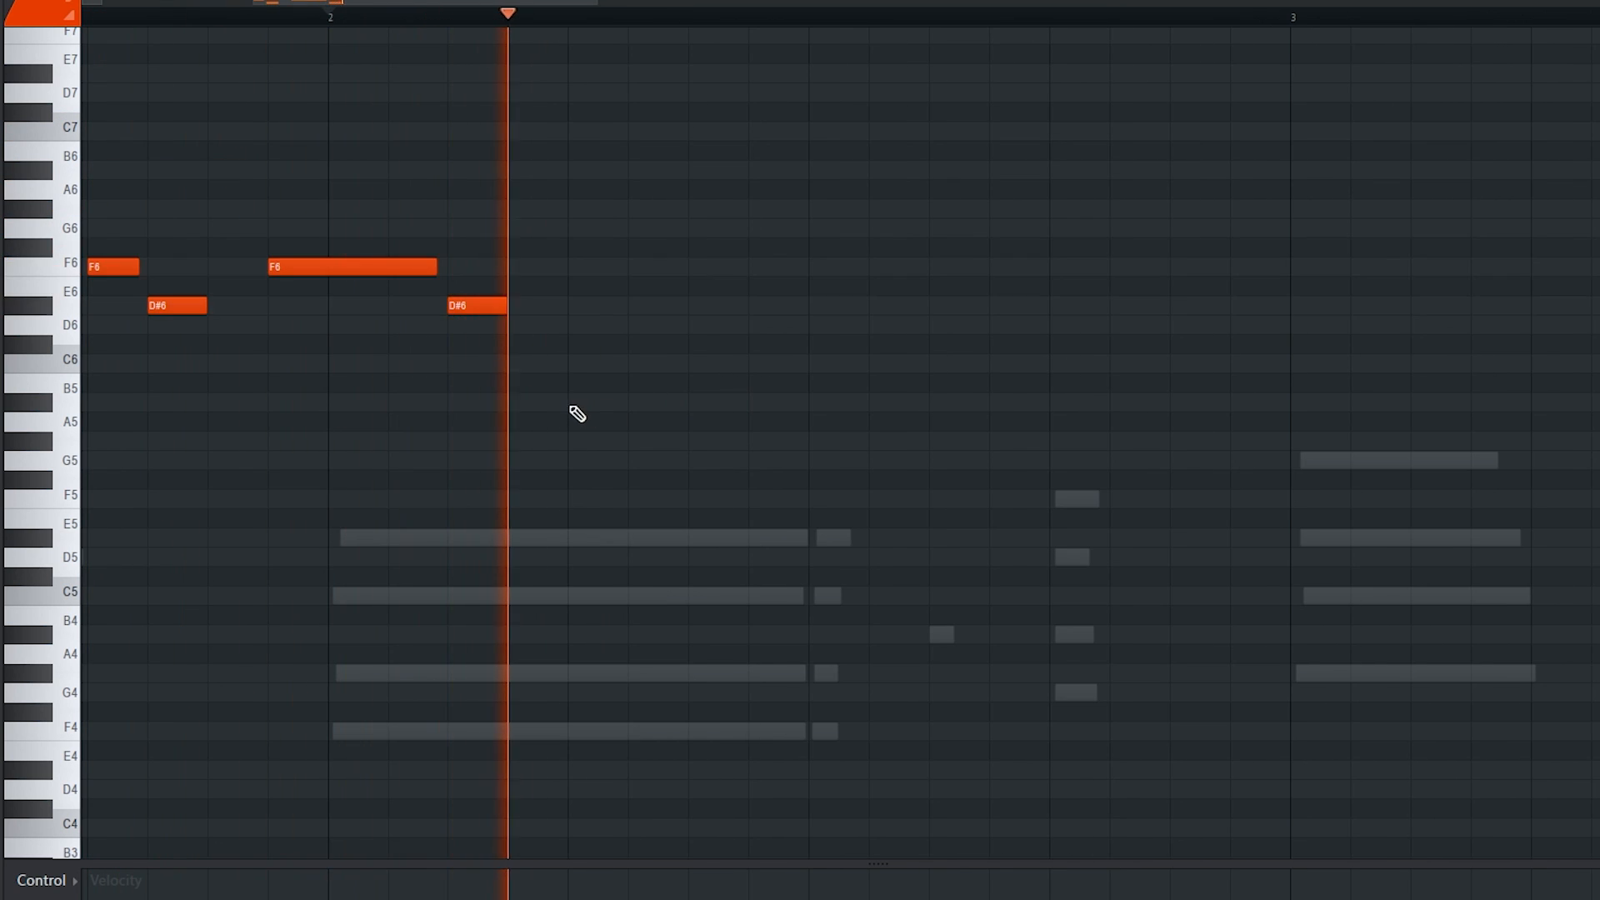
pyautogui.press('space')
pyautogui.click(621, 404)
pyautogui.press('space')
pyautogui.moveTo(652, 404)
pyautogui.mouseDown()
pyautogui.moveTo(686, 402)
pyautogui.moveTo(658, 402)
pyautogui.mouseUp()
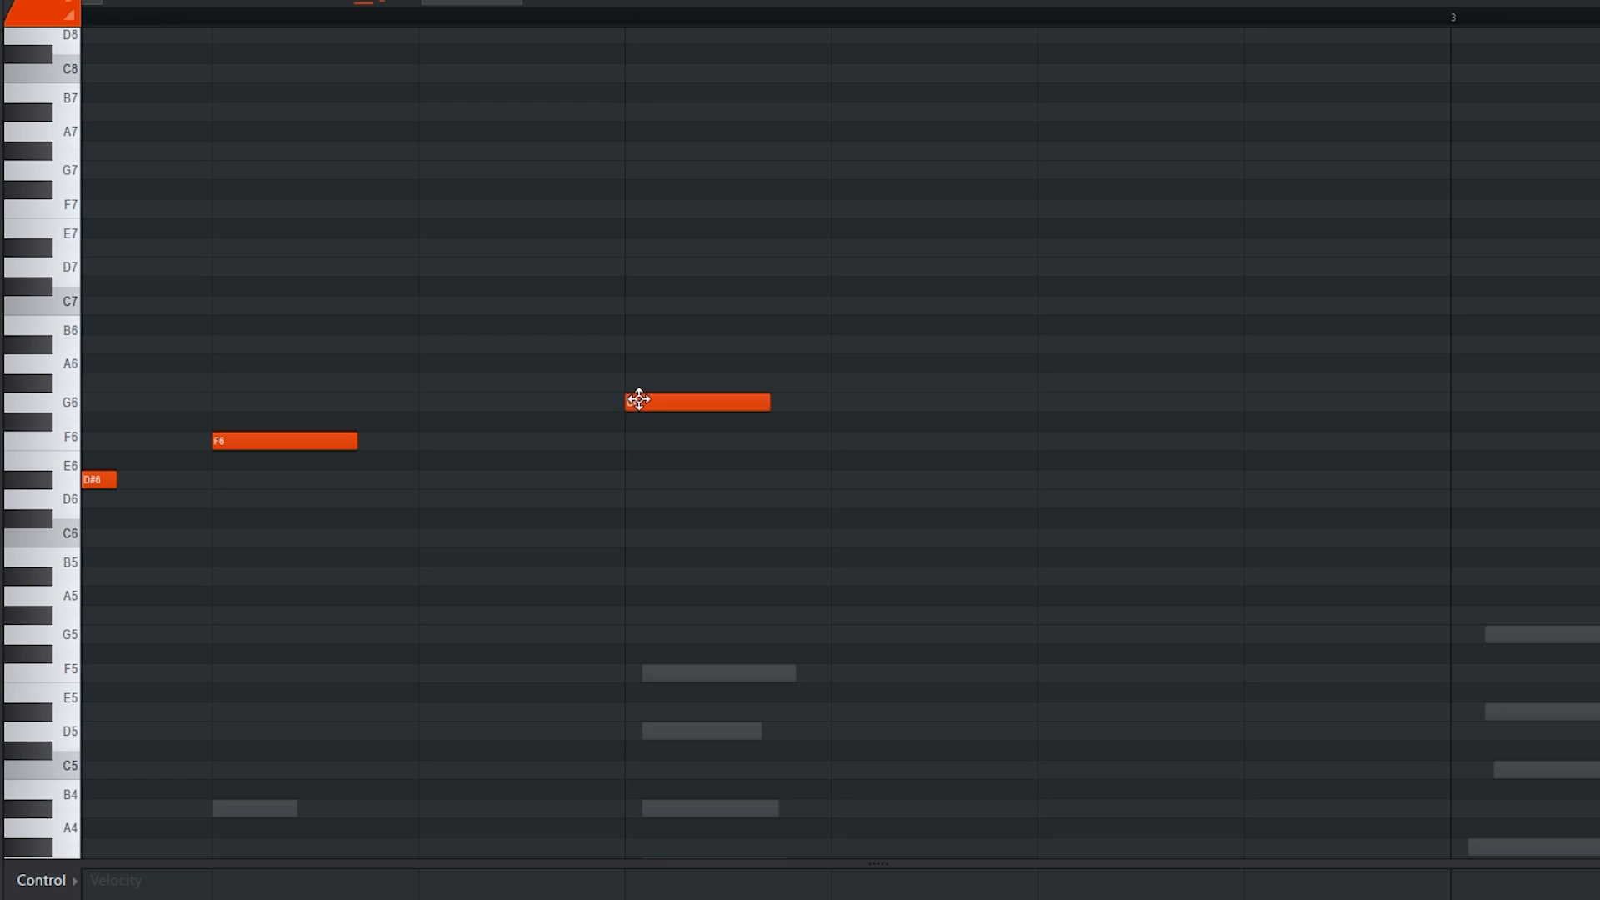
# Add a very short F#6 grace note just before the G6 in bar 2 and play it back
pyautogui.click(639, 424)
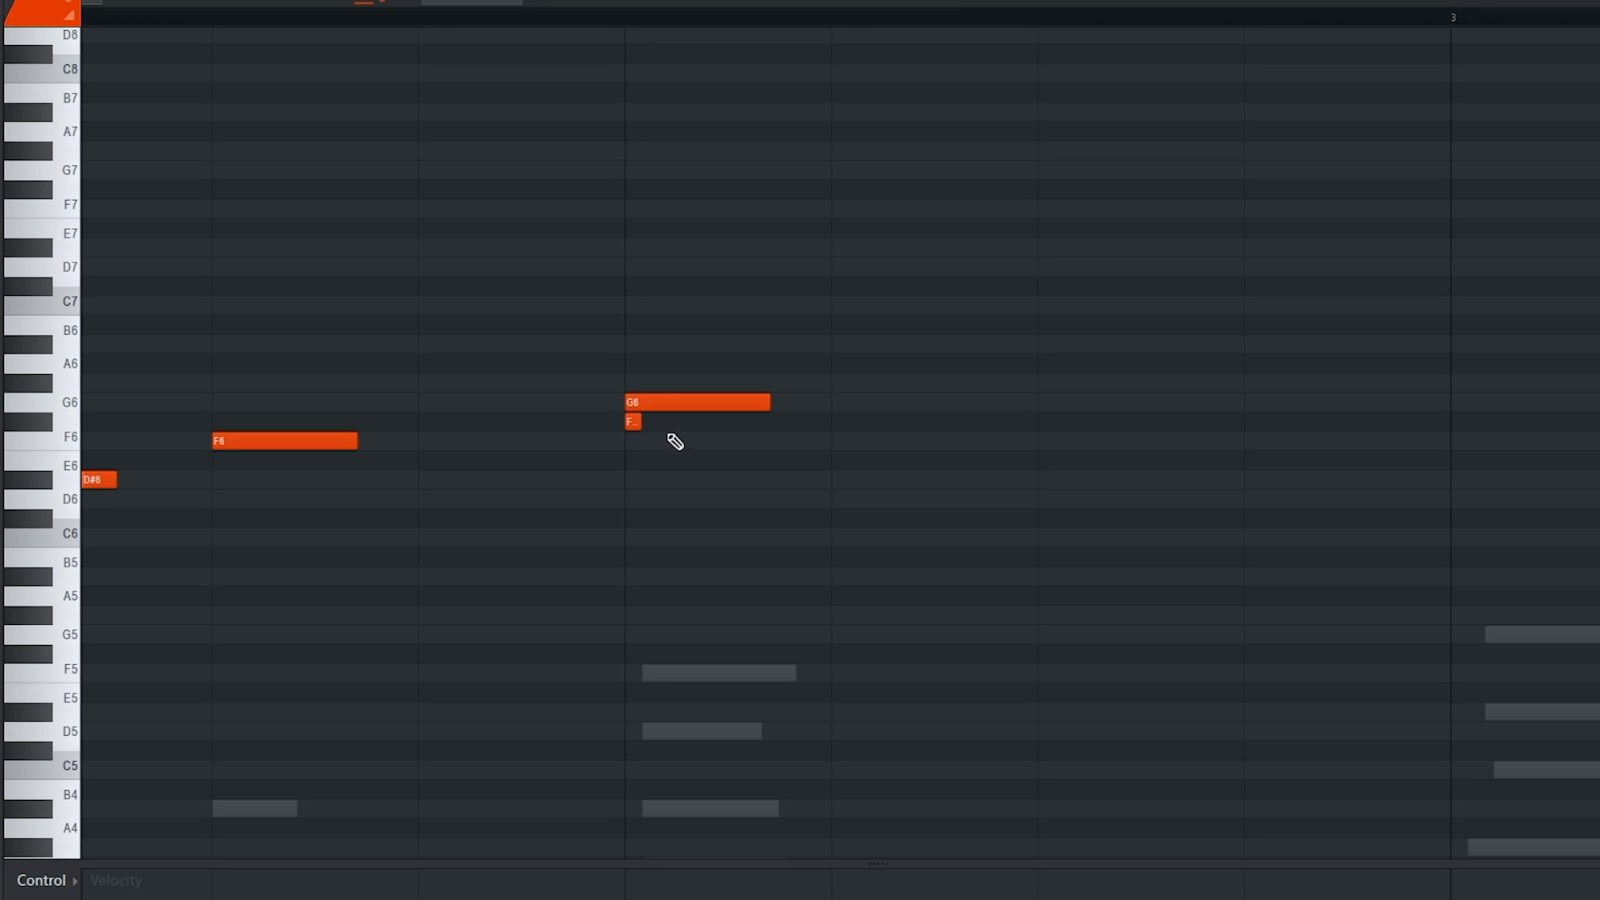
pyautogui.click(628, 420)
pyautogui.scroll(-1, 661, 475)
pyautogui.scroll(1, 661, 476)
pyautogui.press('space')
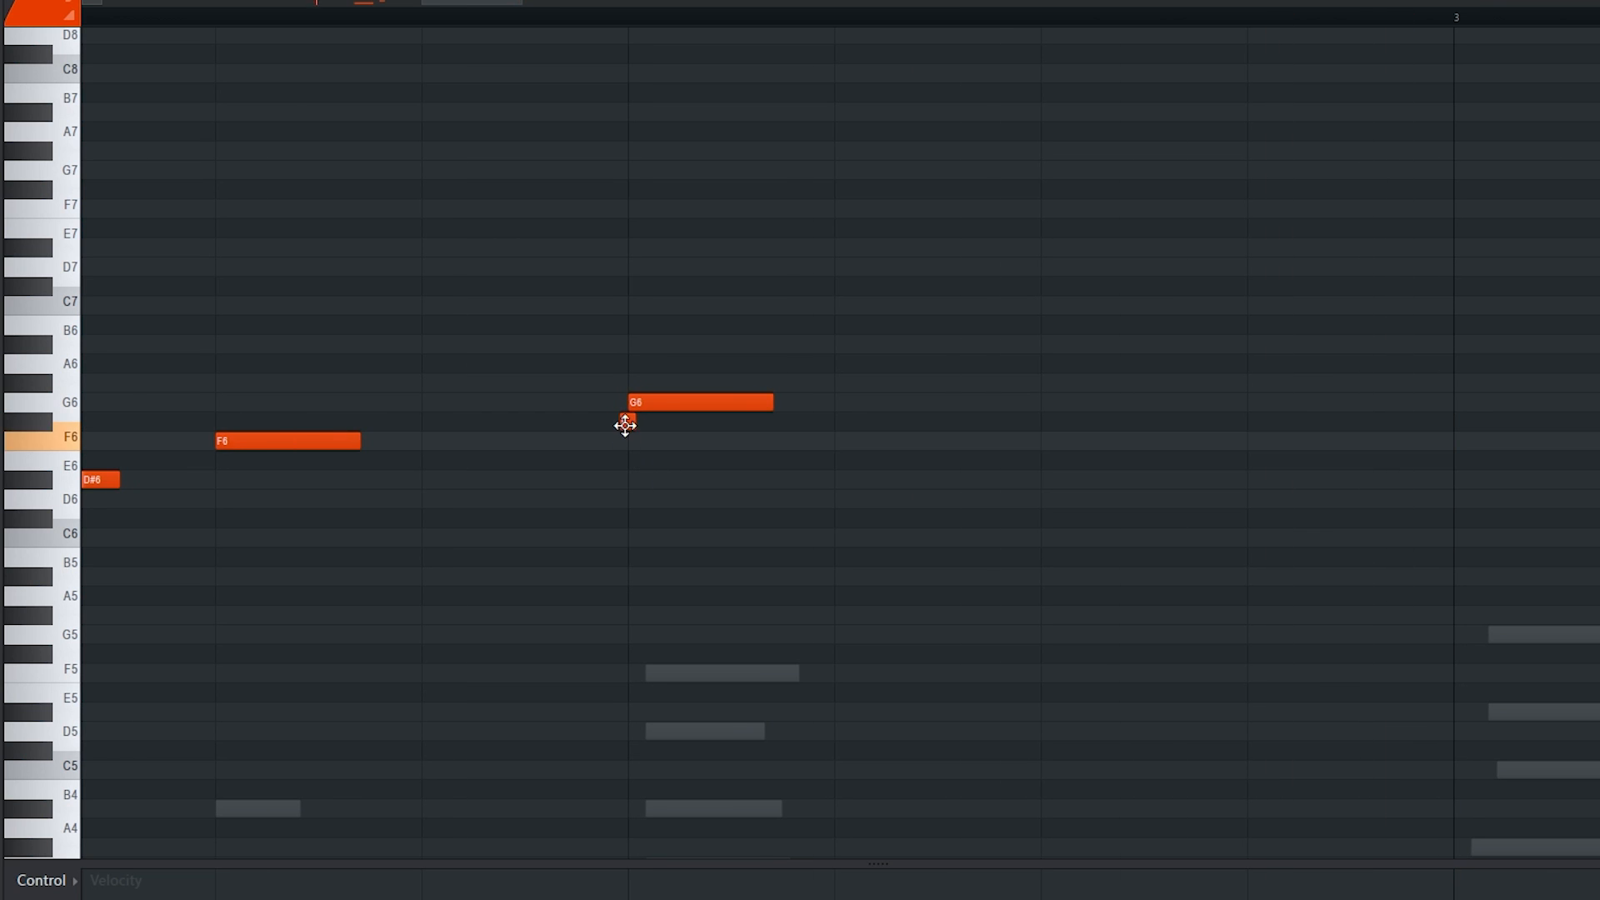
pyautogui.moveTo(638, 423); pyautogui.dragTo(647, 423)
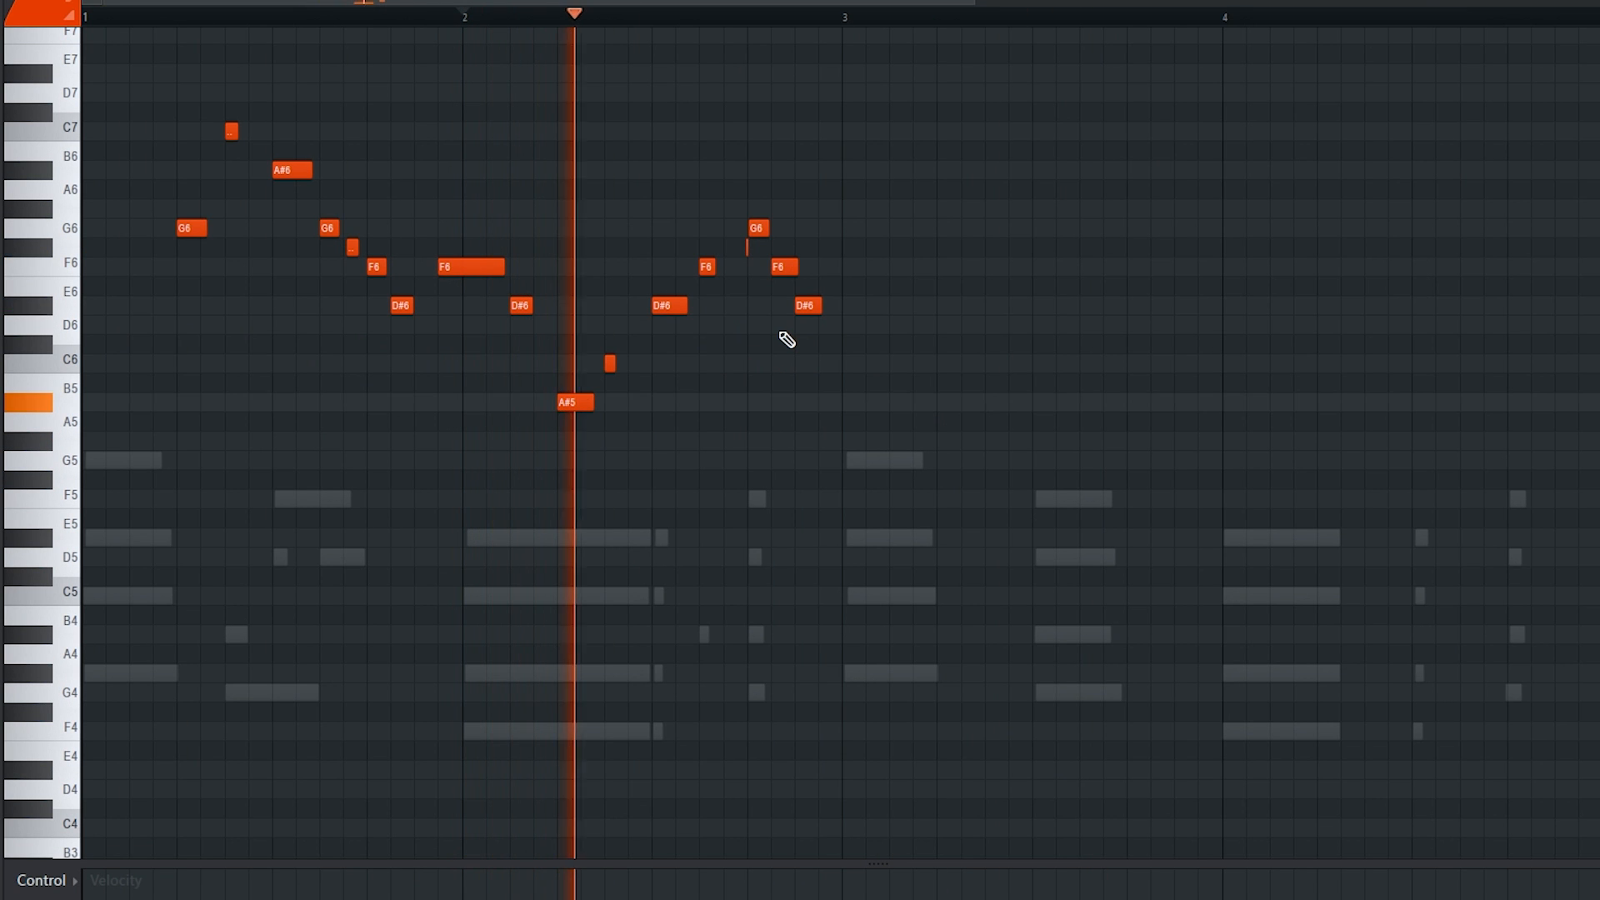
# Add a C6 after the last D#6 at the end of bar 2
pyautogui.click(824, 365)
pyautogui.press('space')
pyautogui.scroll(-2, 868, 518)
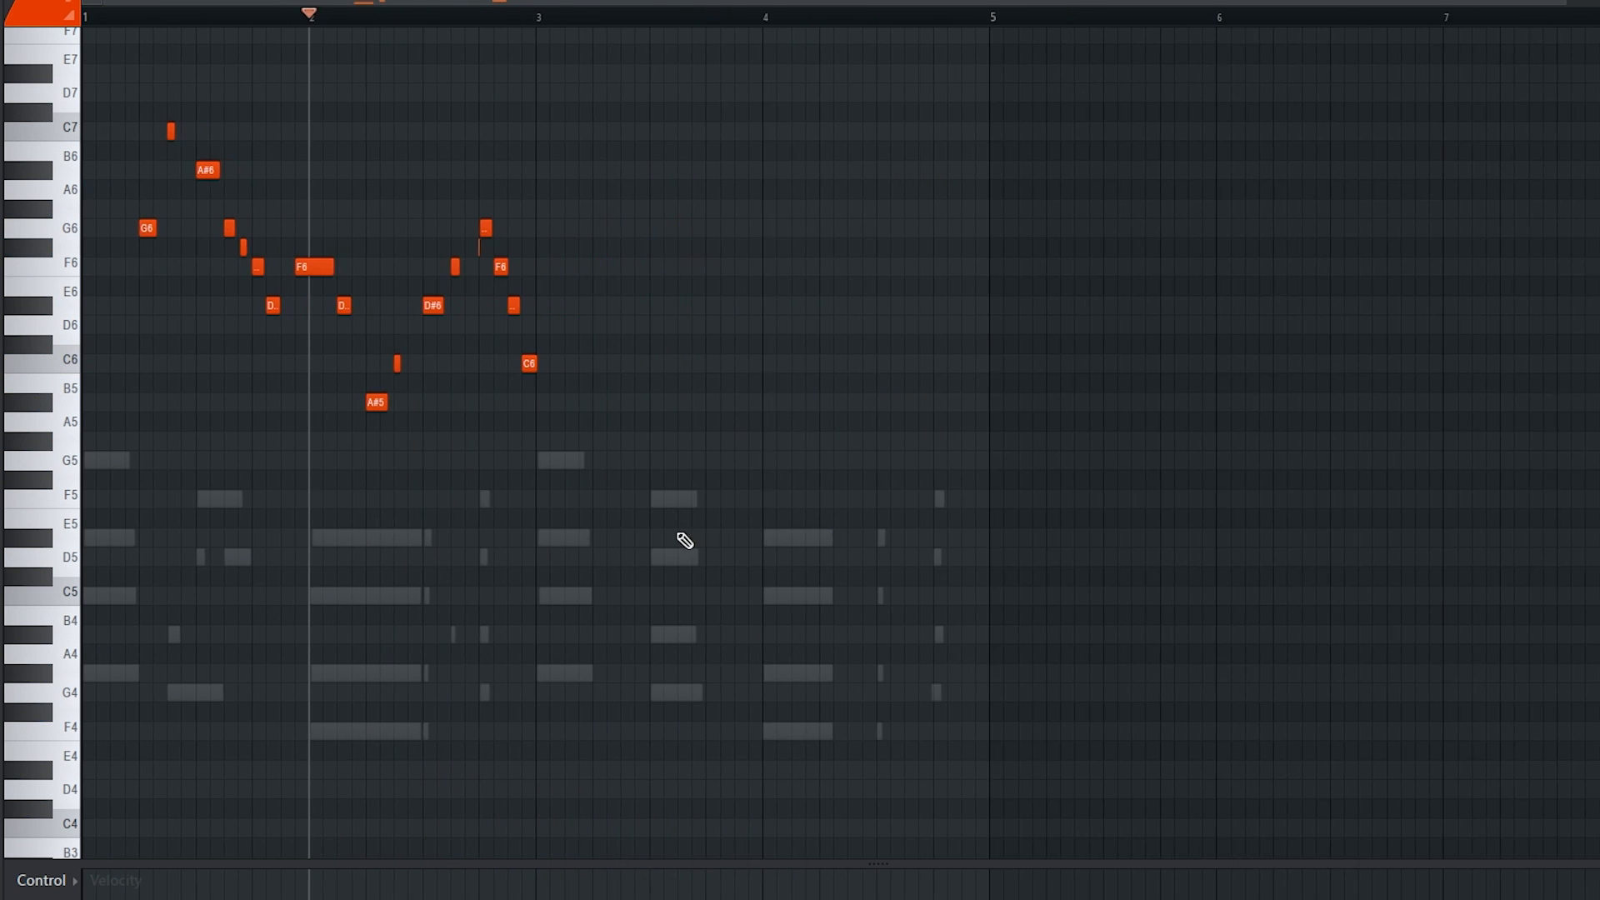
# Duplicate the two-bar melody into bars 3 and 4 and play it from bar 3
pyautogui.moveTo(554, 525); pyautogui.dragTo(130, 75)
pyautogui.scroll(4, 170, 502)
pyautogui.hotkey('ctrl', 'b')
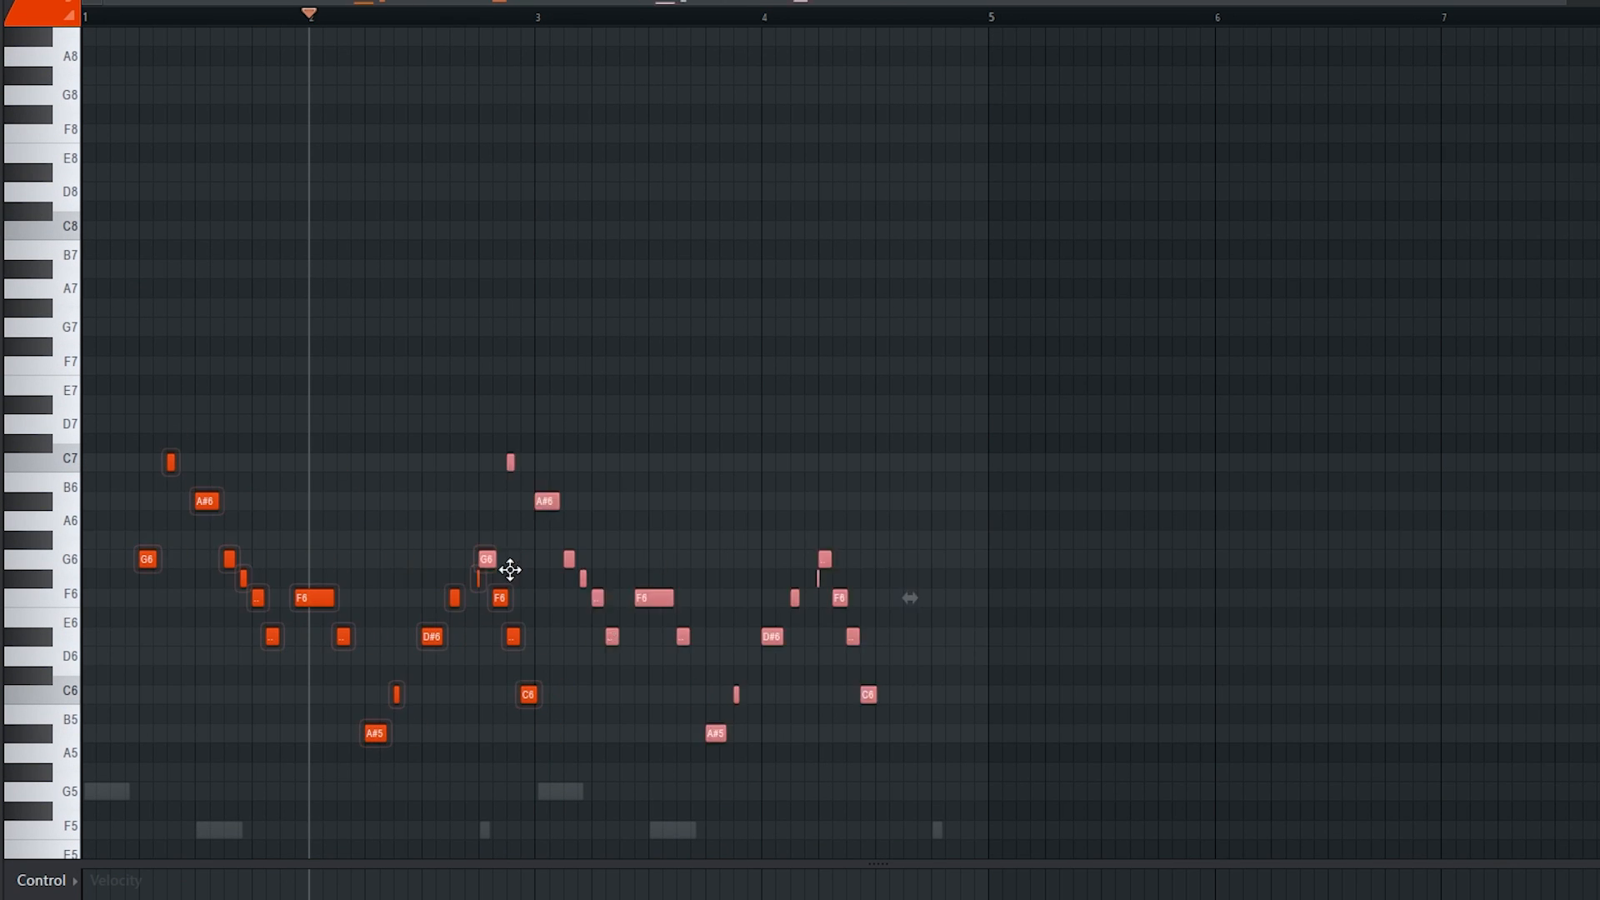
pyautogui.press('space')
pyautogui.click(606, 17)
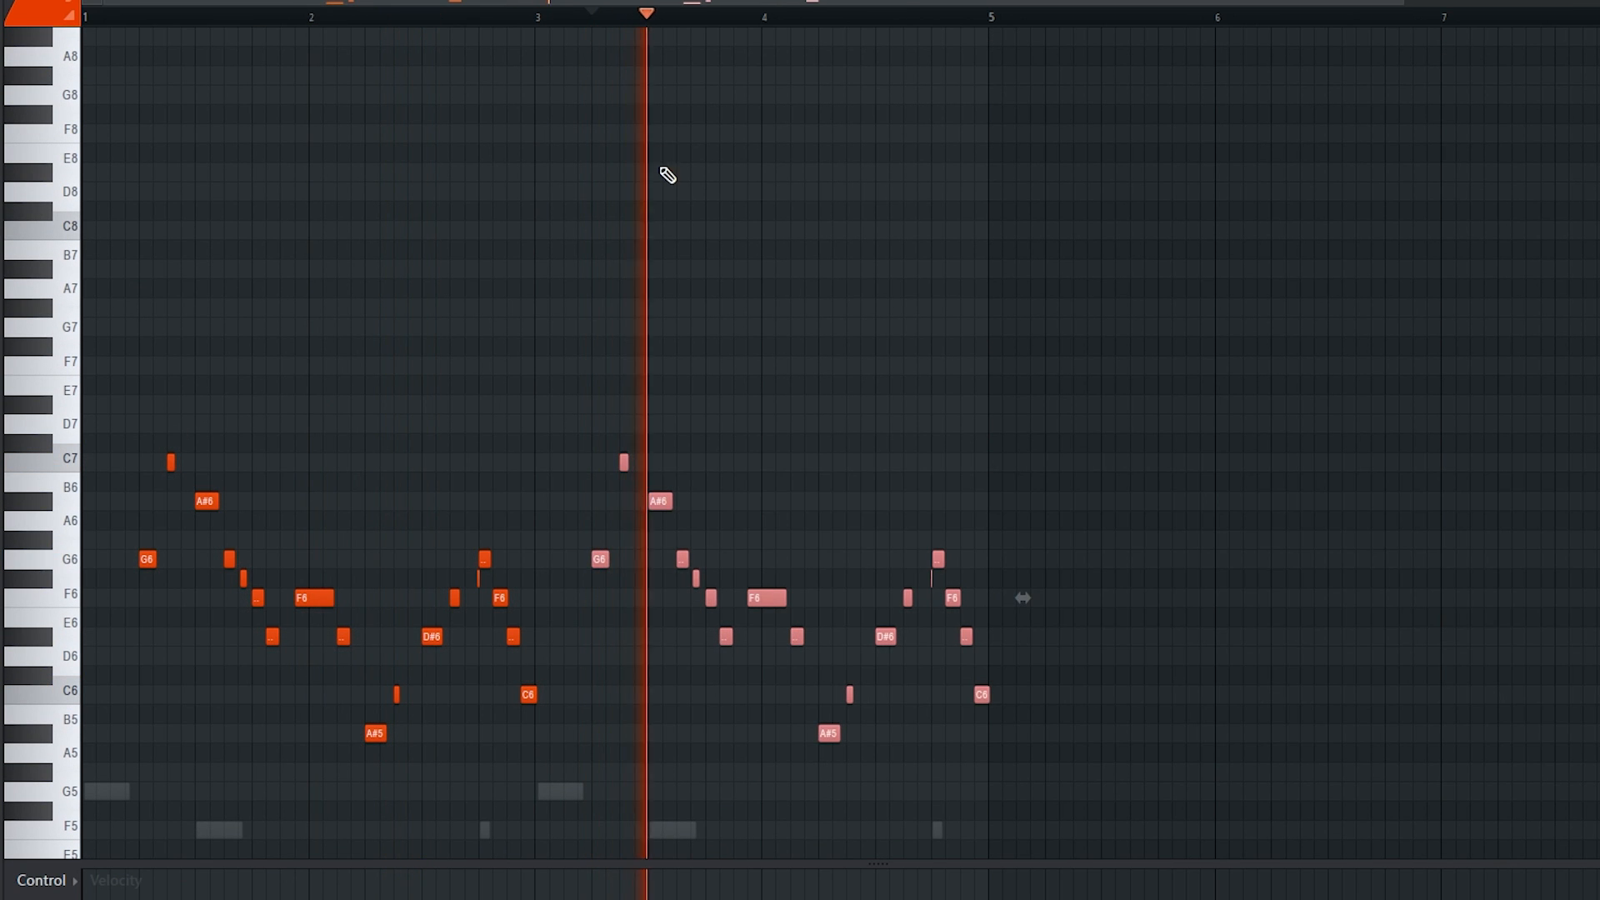
# Raise the long F6 leading into bar 4 to C7, and the D#6 following it to A#6
pyautogui.press('space')
pyautogui.scroll(5, 828, 646)
pyautogui.scroll(2, 828, 646)
pyautogui.scroll(-4, 685, 648)
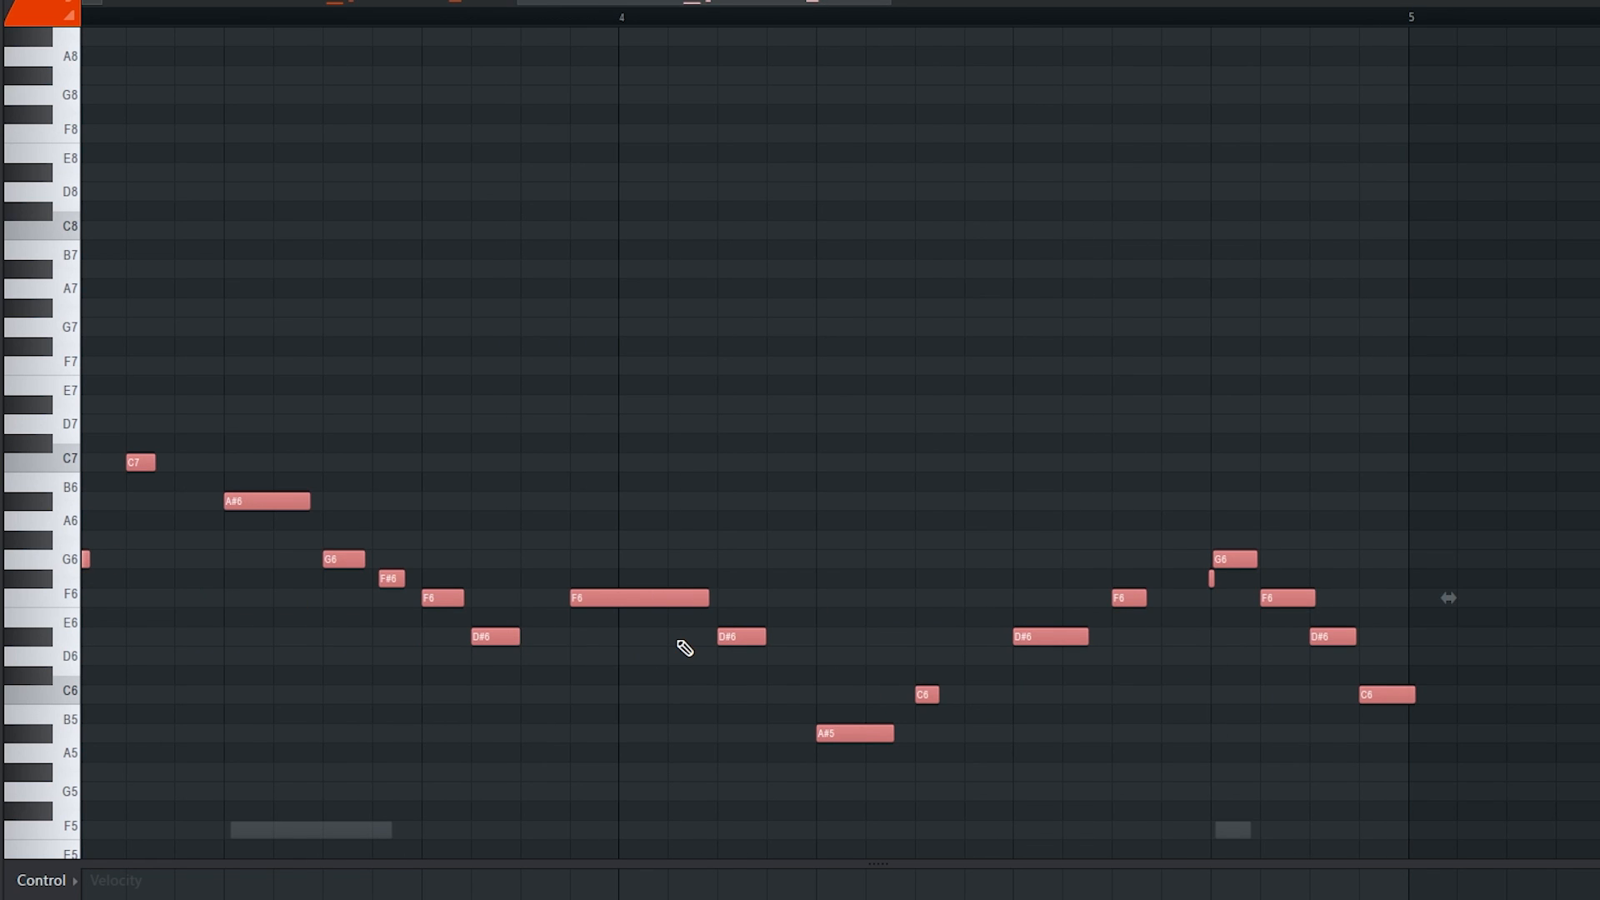
pyautogui.scroll(3, 671, 684)
pyautogui.moveTo(551, 598); pyautogui.dragTo(511, 463)
pyautogui.scroll(3, 551, 402)
pyautogui.scroll(-3, 1019, 467)
pyautogui.moveTo(1019, 468); pyautogui.dragTo(1004, 325)
pyautogui.scroll(-5, 1083, 400)
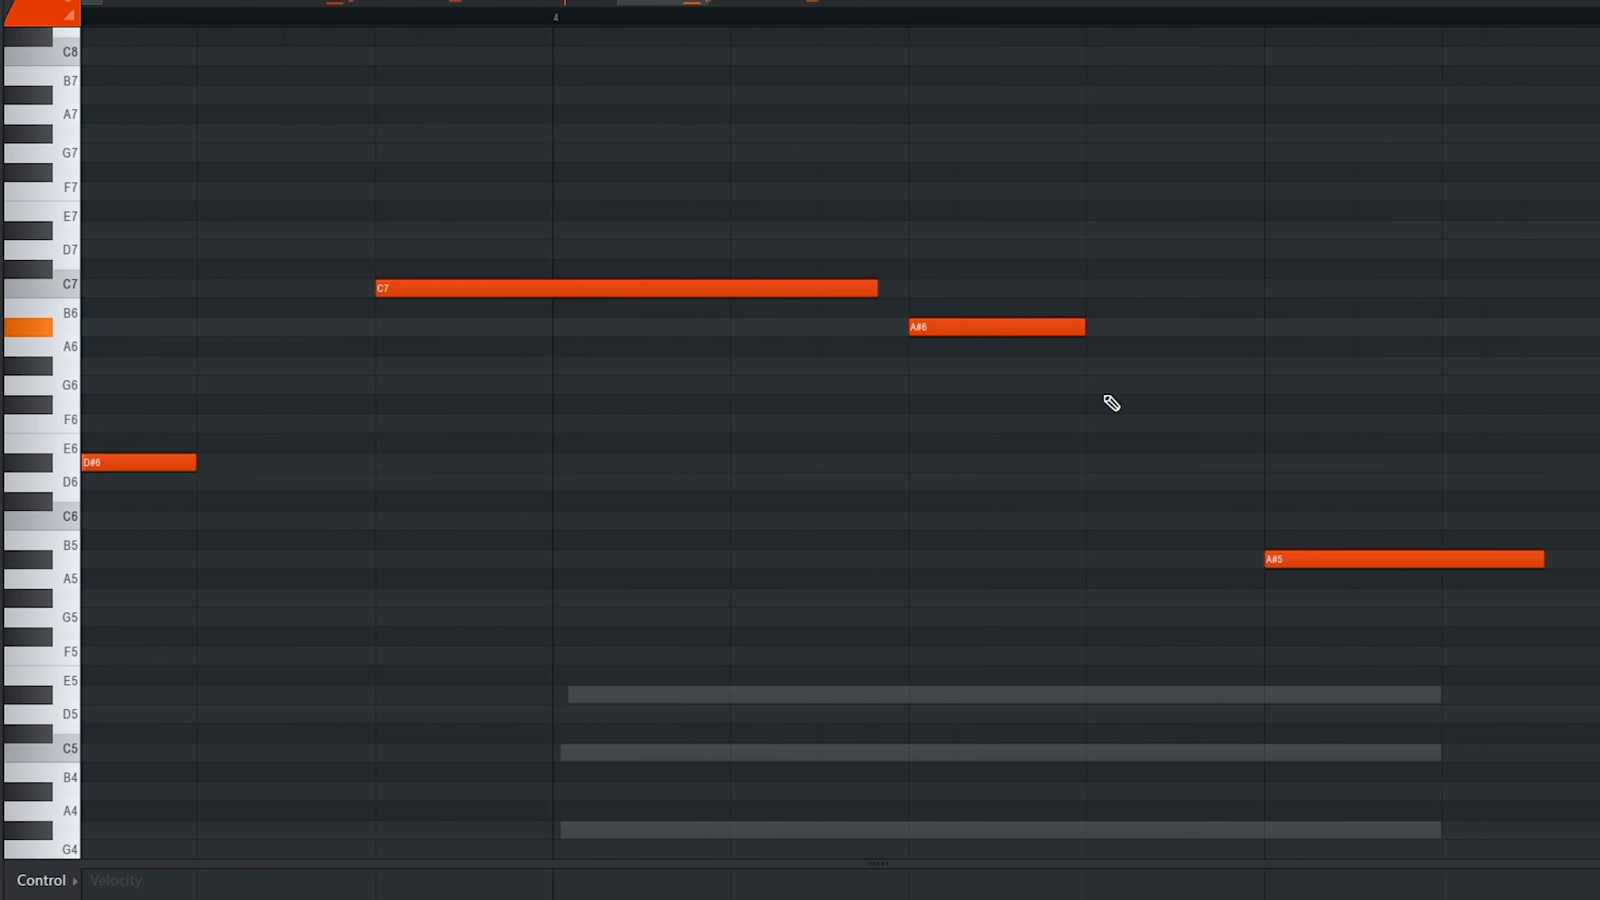
# Raise bar 4's A#5 to G6 and the short C6 after it to F6, and play the change back
pyautogui.scroll(4, 1192, 515)
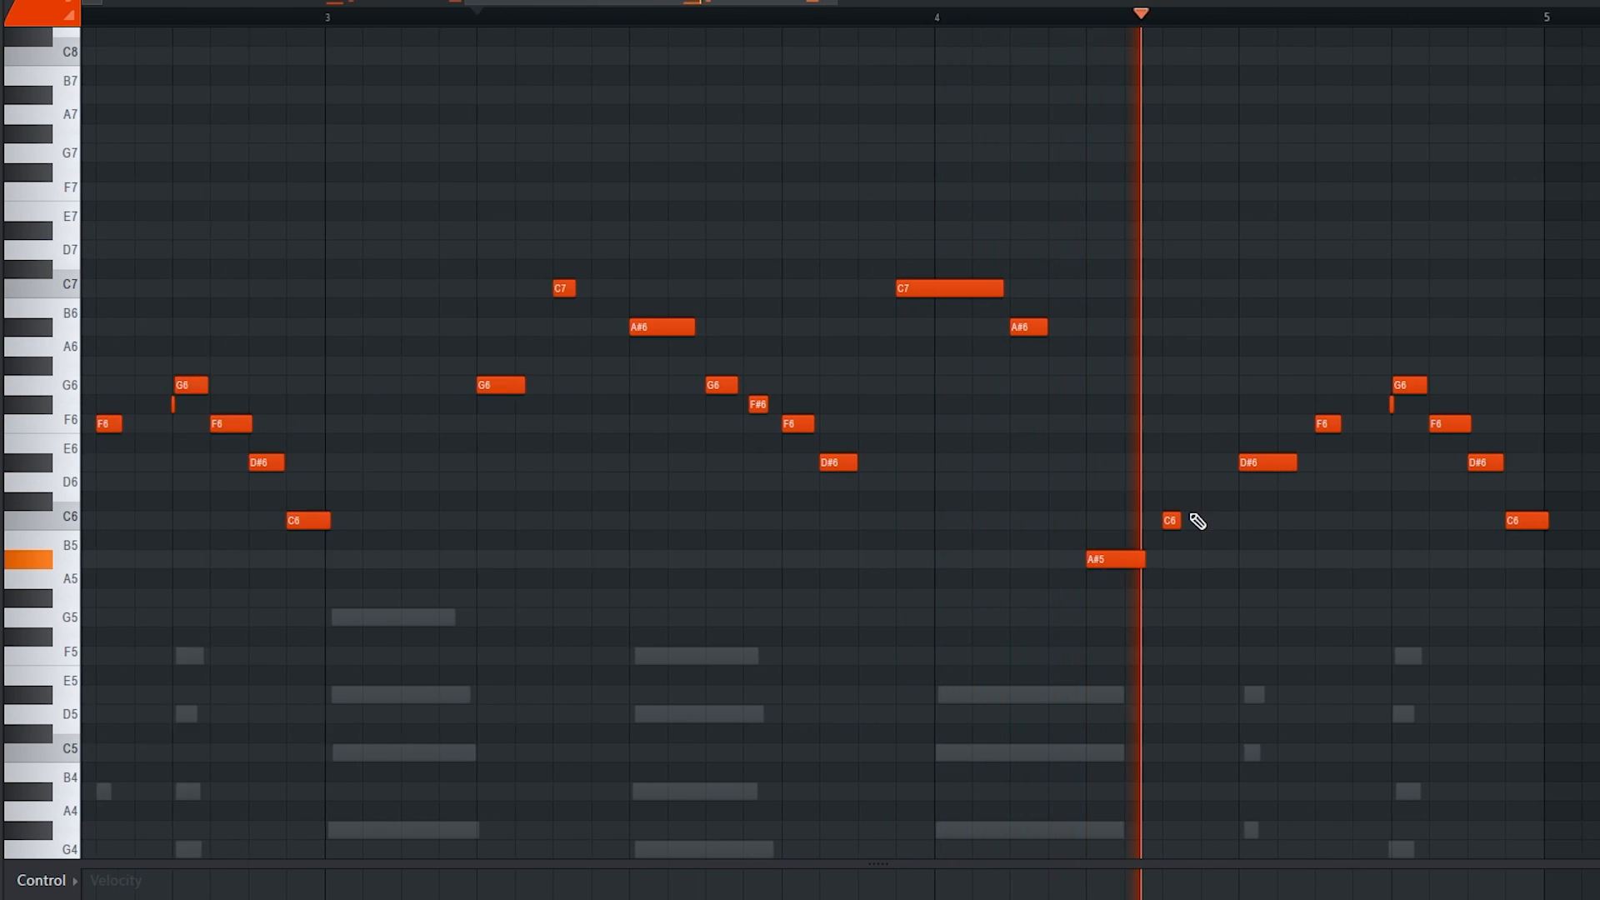
pyautogui.moveTo(940, 559); pyautogui.dragTo(947, 378)
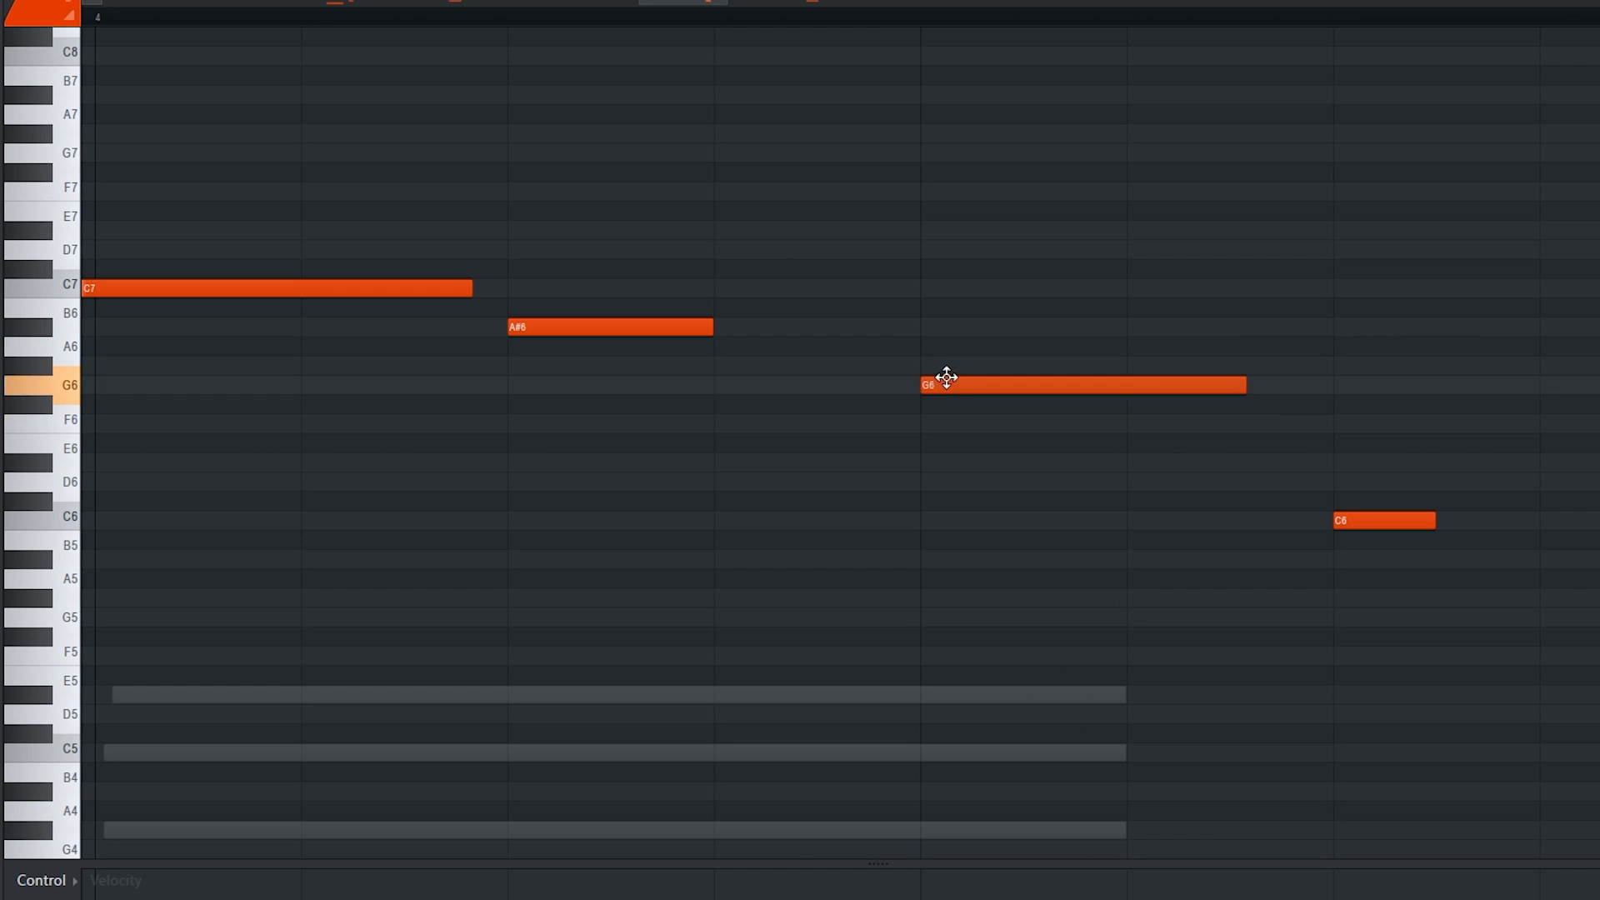
pyautogui.scroll(-2, 946, 378)
pyautogui.scroll(-2, 947, 378)
pyautogui.scroll(3, 1180, 521)
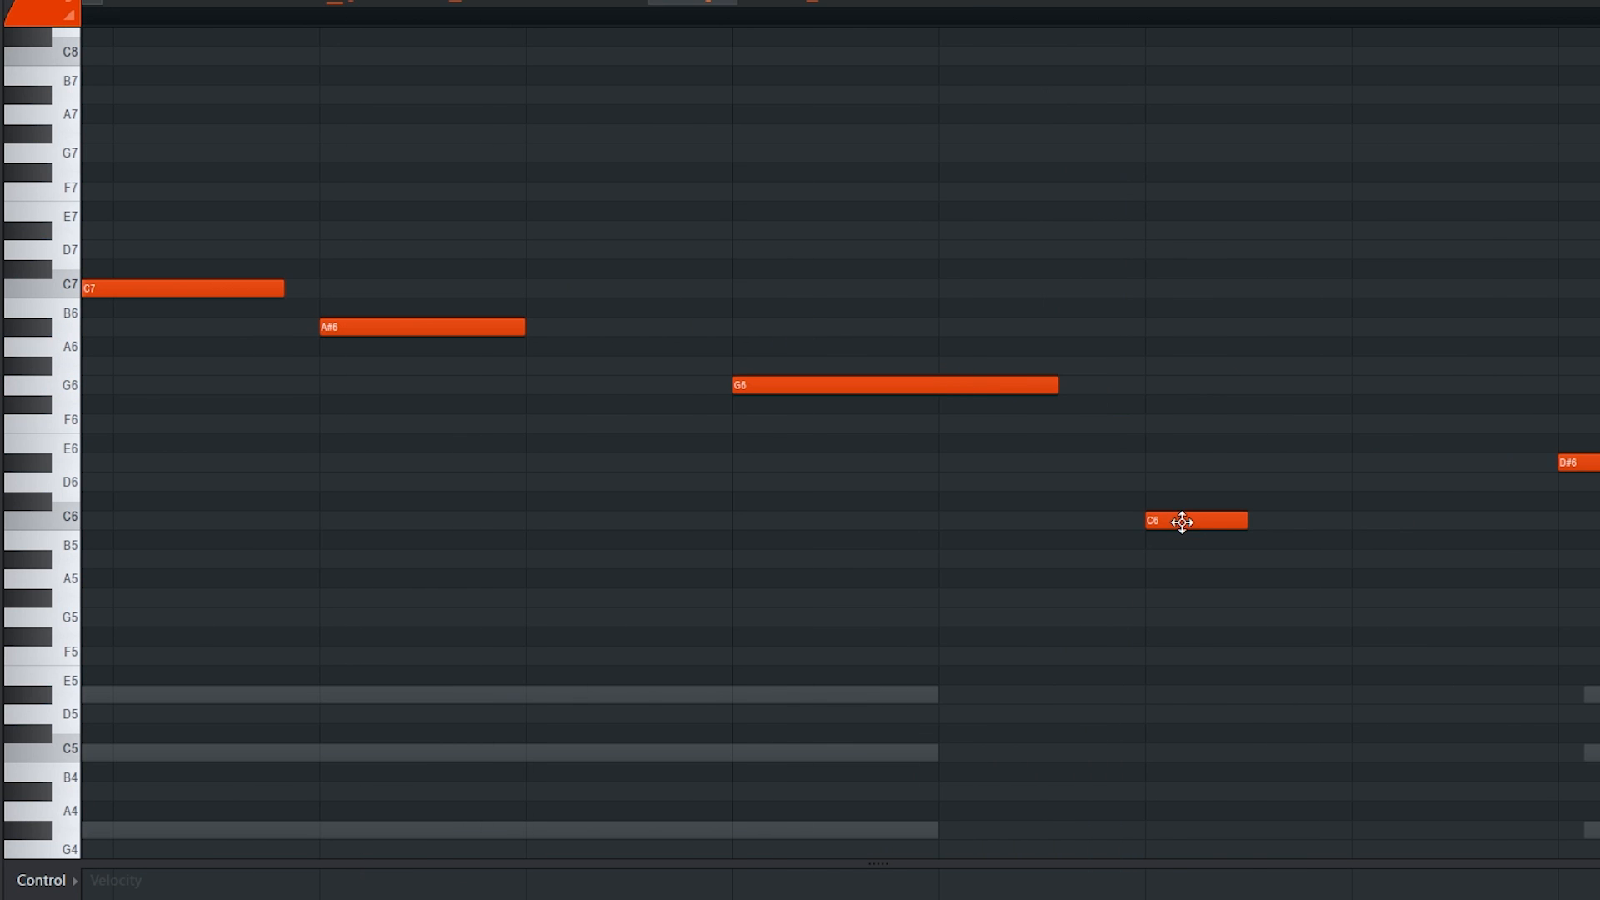
pyautogui.moveTo(1182, 521); pyautogui.dragTo(1192, 428)
pyautogui.press('space')
pyautogui.scroll(-3, 1192, 431)
pyautogui.scroll(-1, 1384, 495)
pyautogui.scroll(-3, 1342, 486)
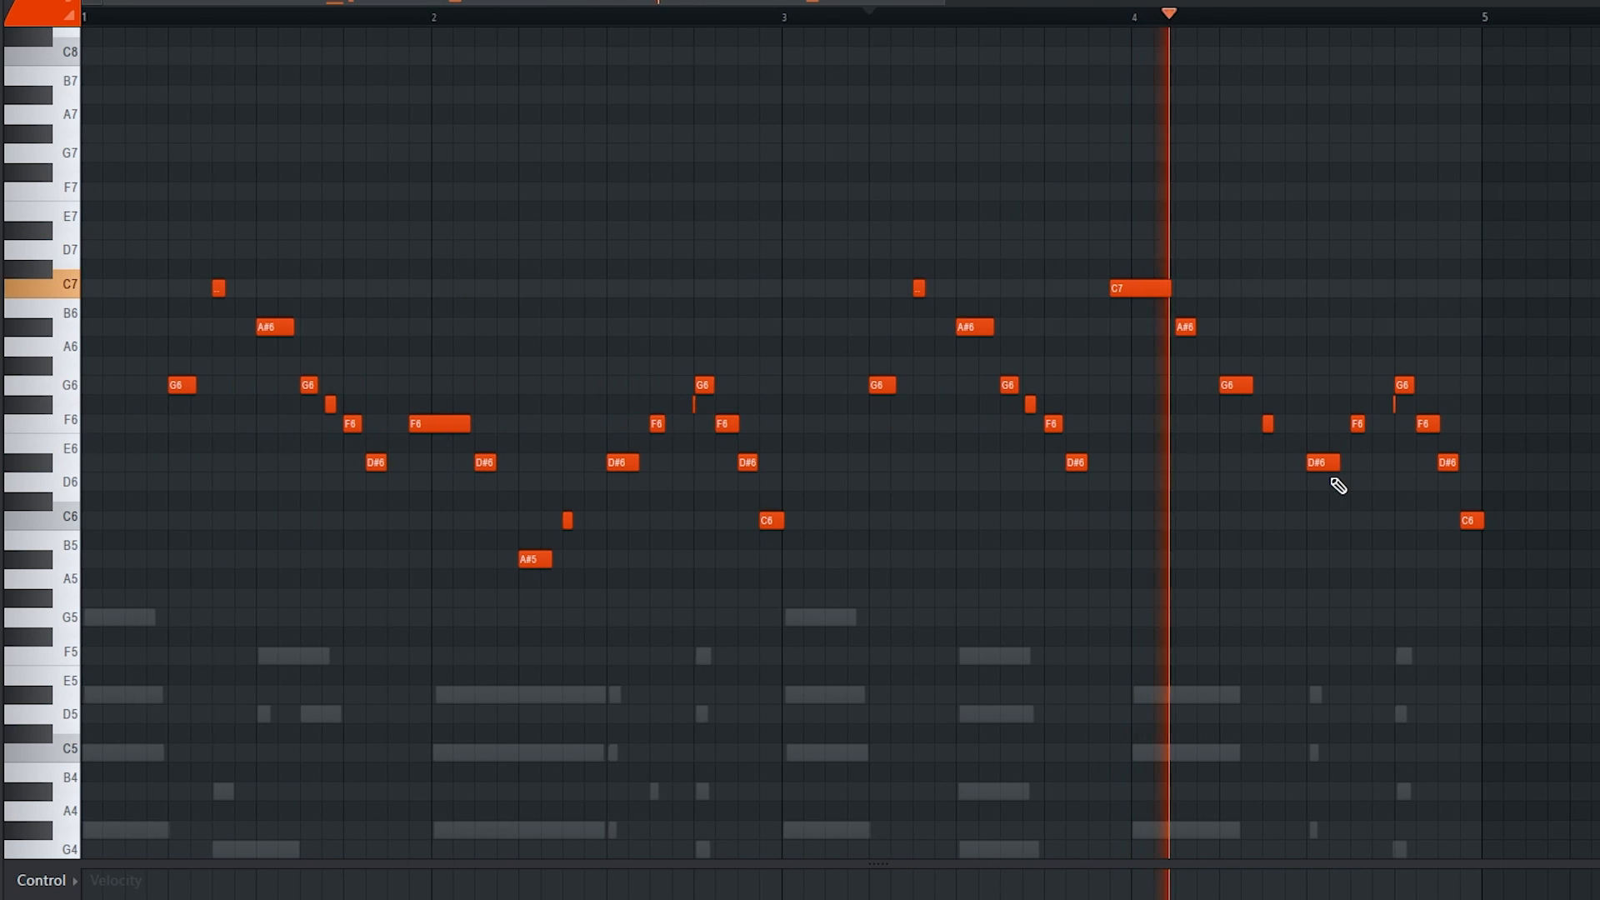
# Raise the last D#6 of bar 4 to G6, trim the final C6 to end at bar 5, and play the ending
pyautogui.scroll(-1, 1379, 531)
pyautogui.scroll(-1, 1378, 533)
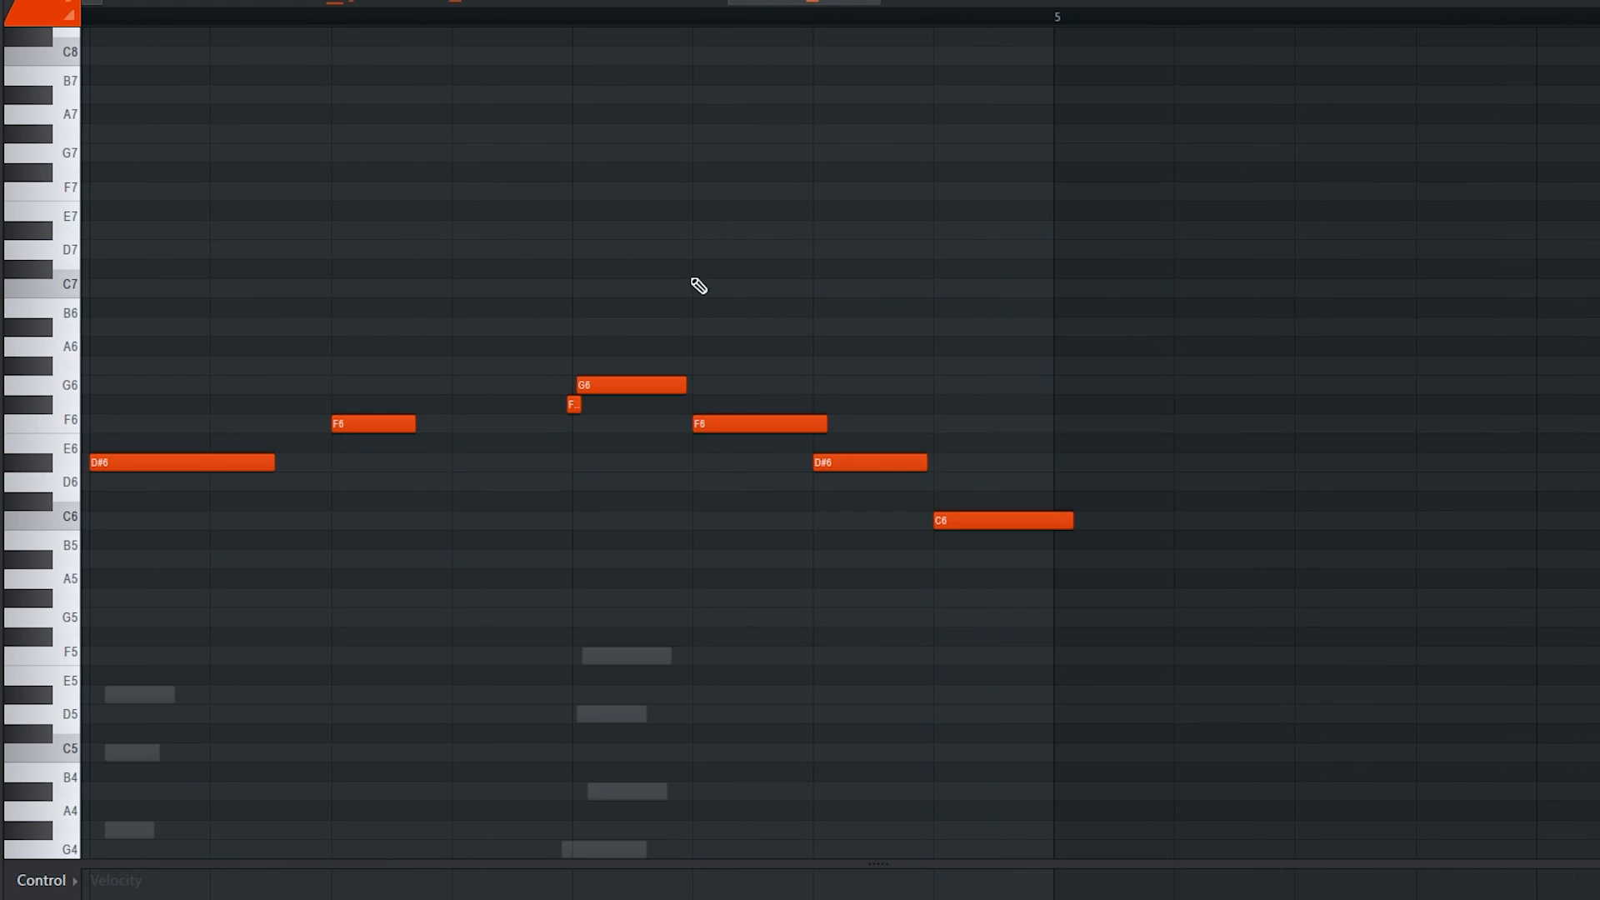
pyautogui.moveTo(1058, 564); pyautogui.dragTo(667, 170)
pyautogui.keyDown('ctrl'); pyautogui.click(820, 570); pyautogui.keyUp('ctrl')
pyautogui.moveTo(838, 460); pyautogui.dragTo(841, 363)
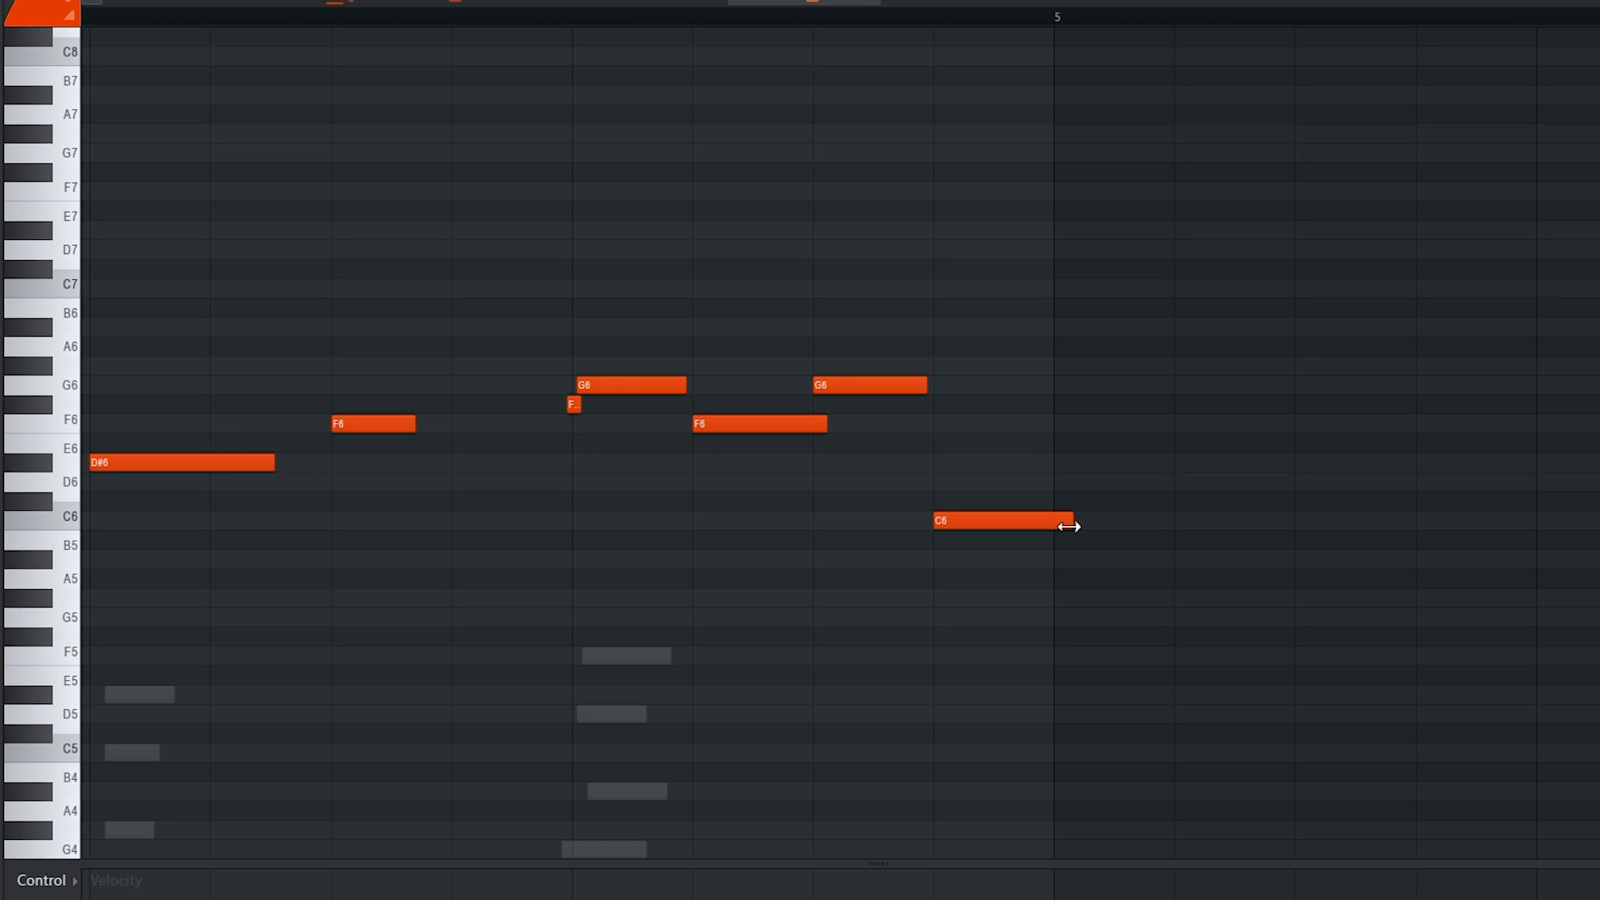
pyautogui.scroll(-4, 1047, 553)
pyautogui.press('space')
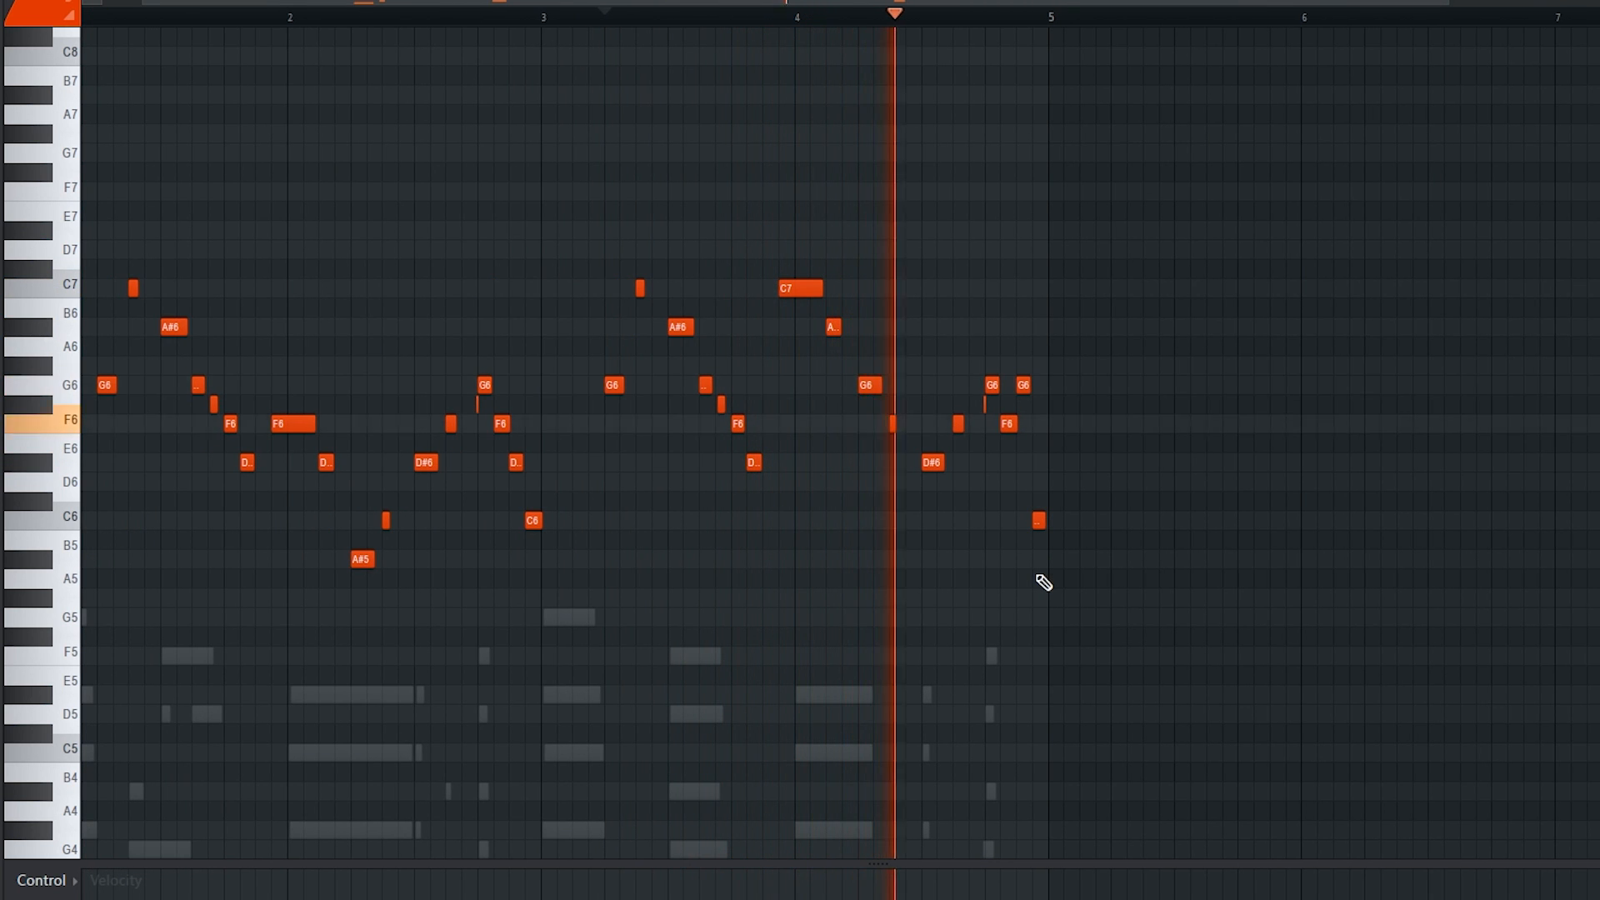
pyautogui.press('space')
# Nudge the first G6 and the A#6 in bar 1 slightly later than the grid to humanize the melody
pyautogui.scroll(3, 511, 504)
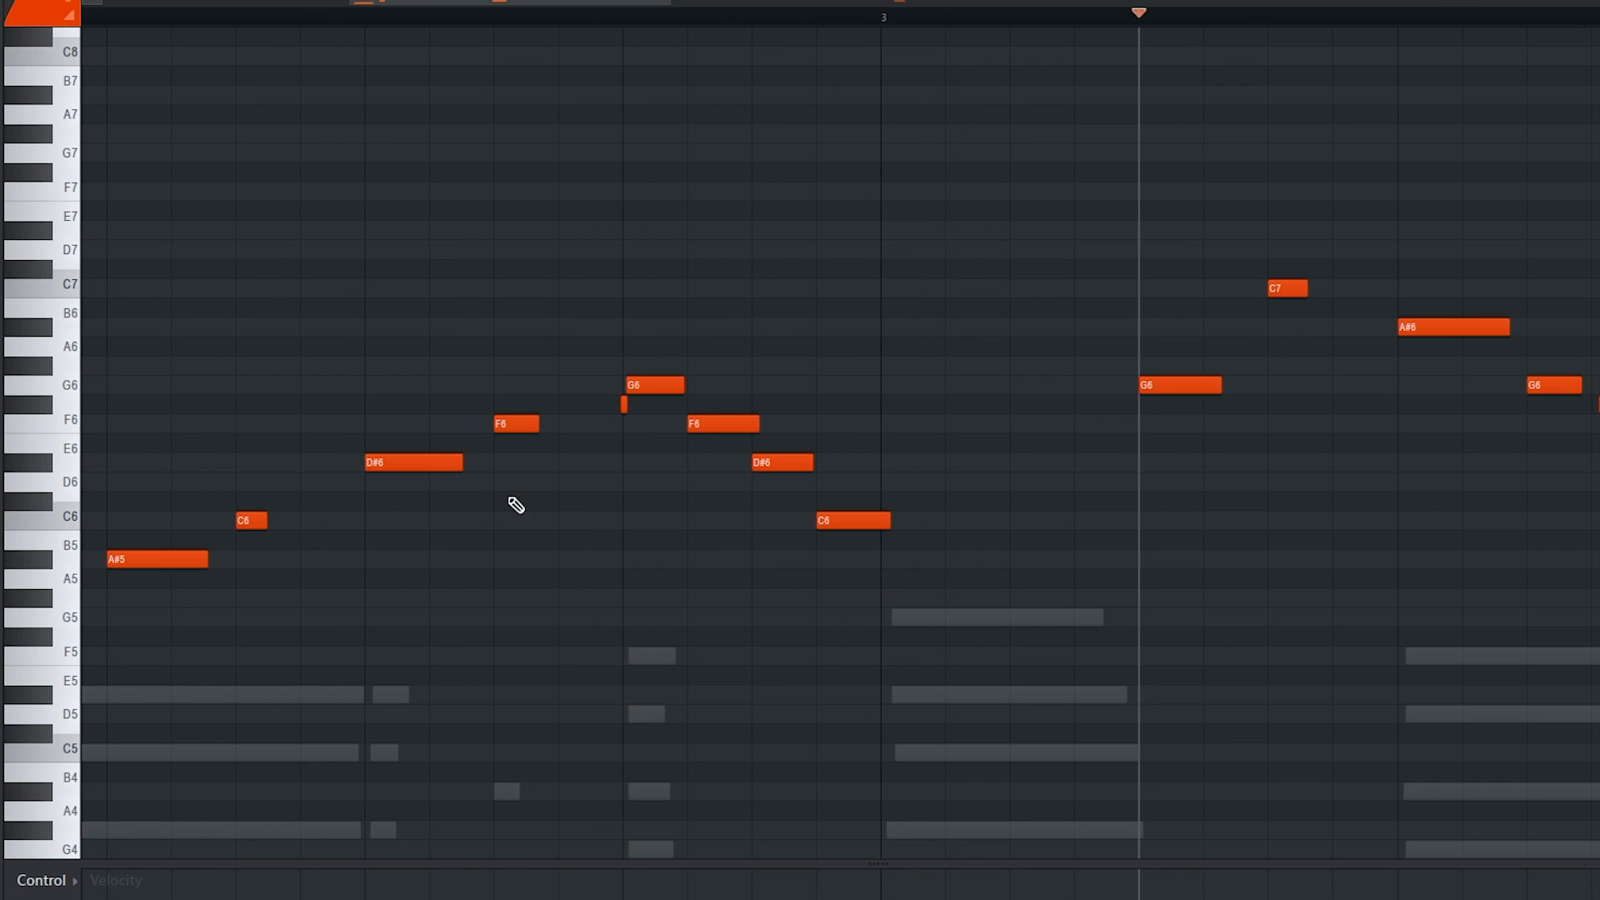
pyautogui.scroll(-4, 330, 504)
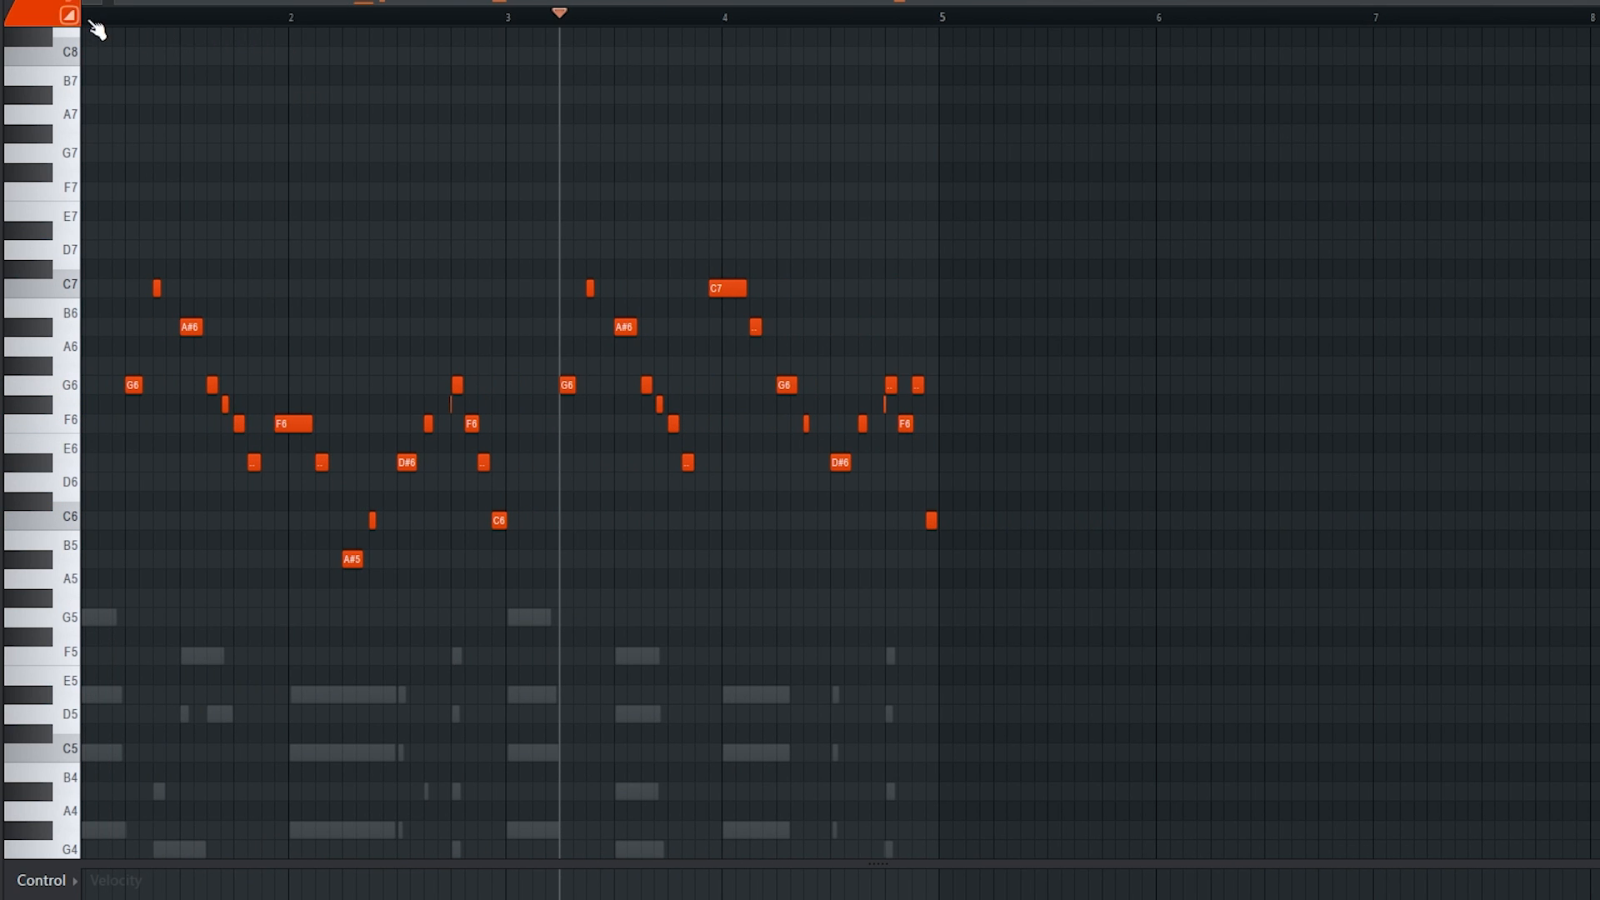
pyautogui.click(89, 21)
pyautogui.scroll(5, 44, 404)
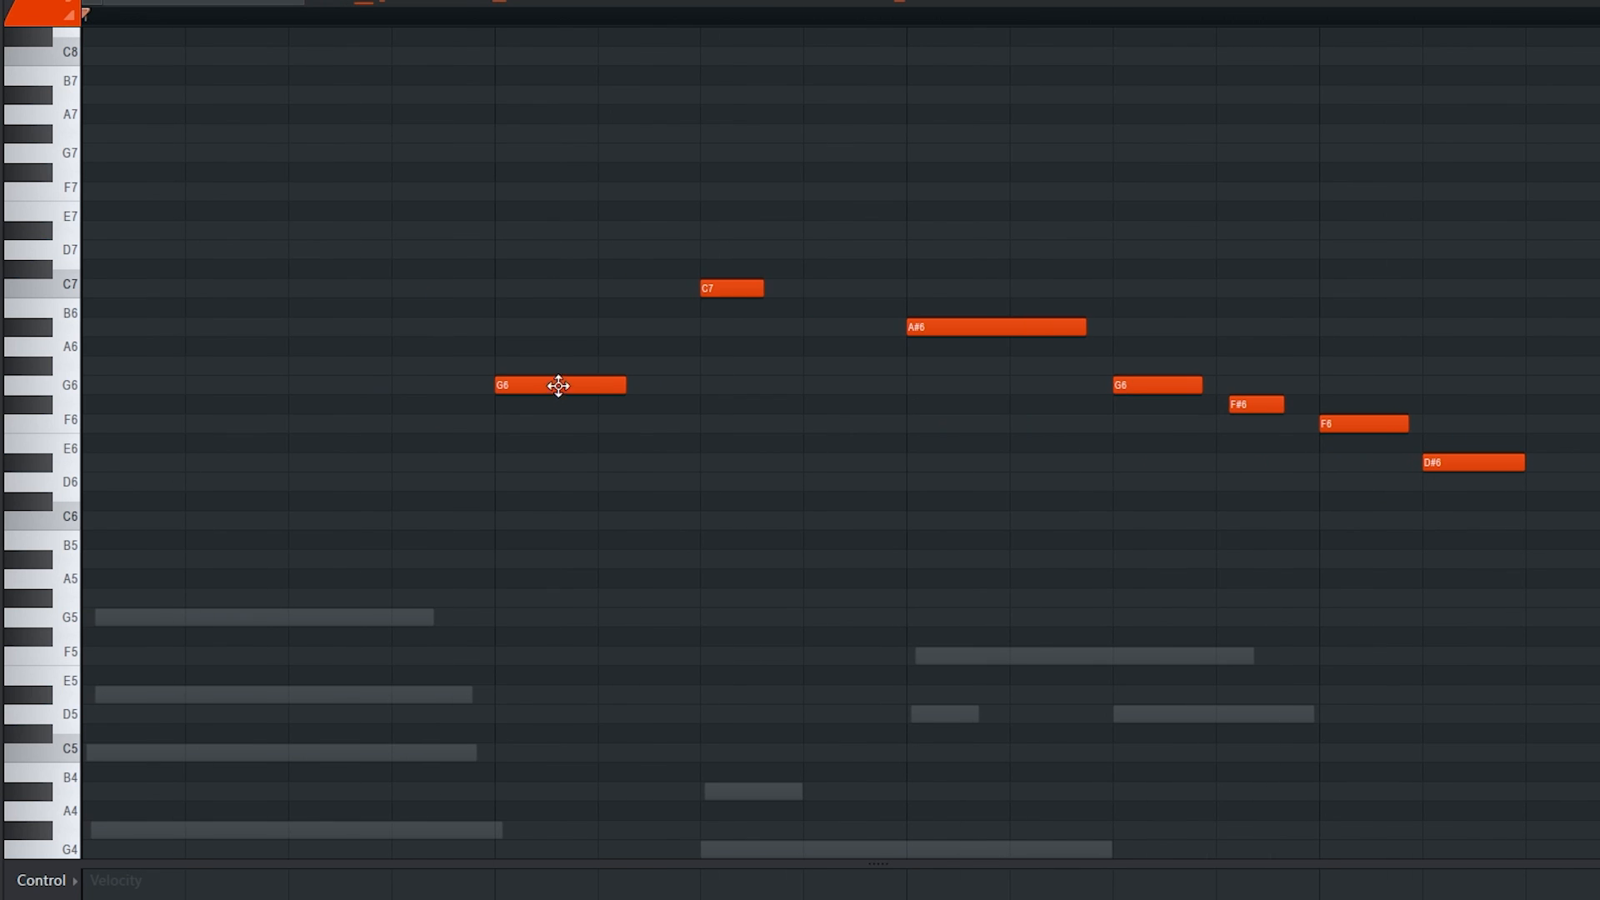
pyautogui.moveTo(558, 386)
pyautogui.mouseDown()
pyautogui.moveTo(564, 400)
pyautogui.moveTo(548, 392)
pyautogui.mouseUp()
pyautogui.scroll(-3, 976, 351)
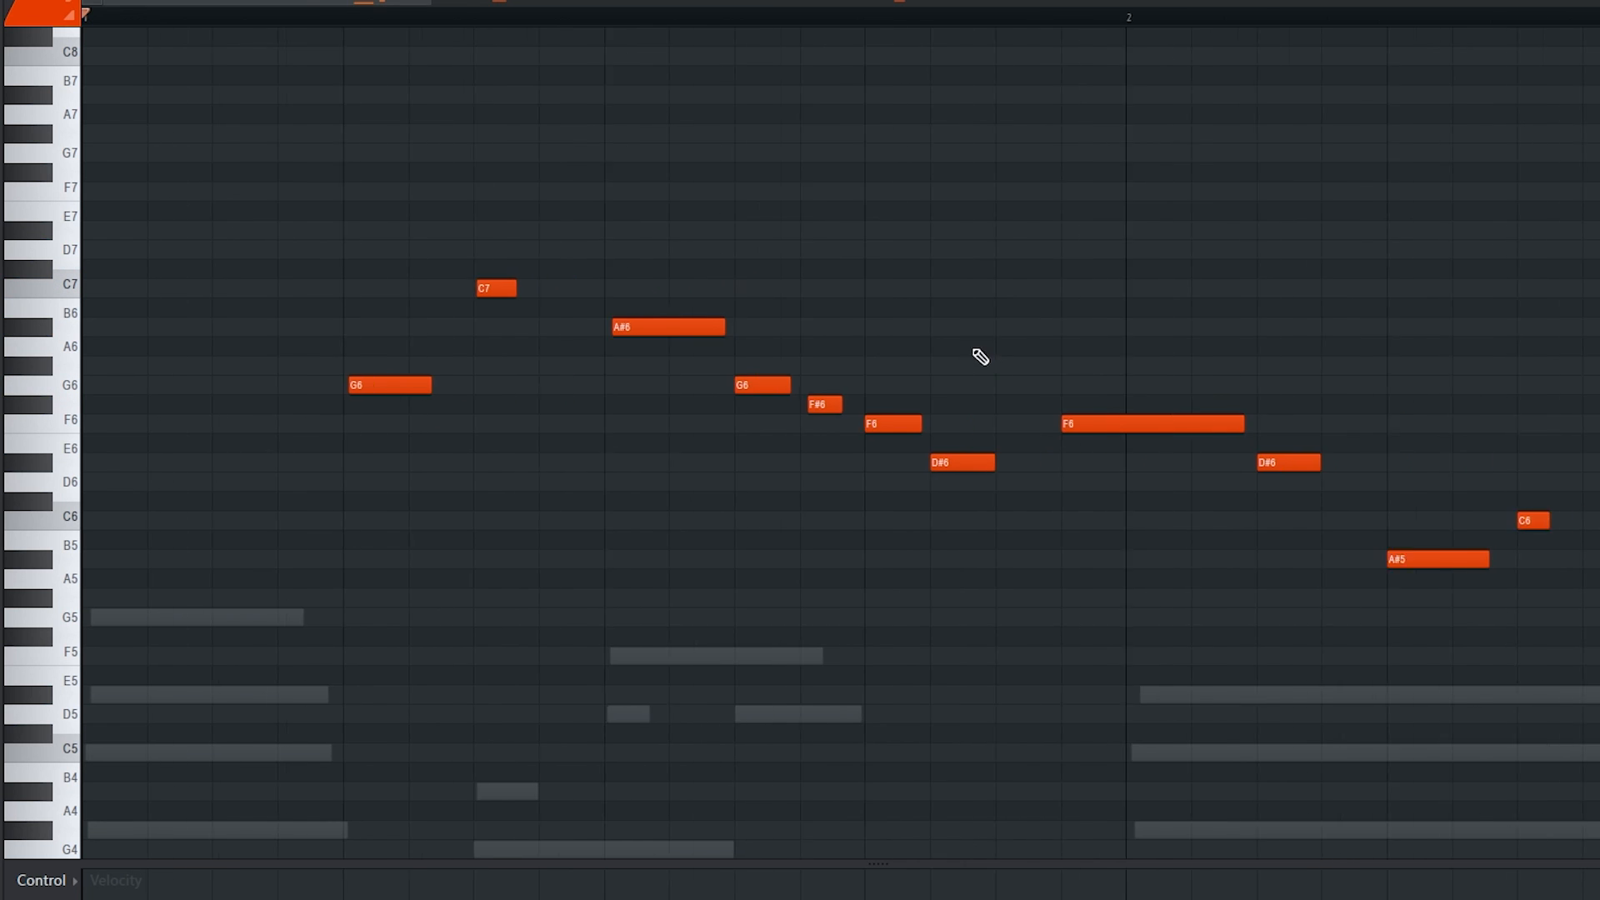
# Nudge bar 2's D#6, A#5 and C6 notes slightly late, and shift bar 3's A#6 slightly off the grid
pyautogui.scroll(2, 1192, 549)
pyautogui.scroll(-2, 1200, 552)
pyautogui.scroll(3, 1311, 563)
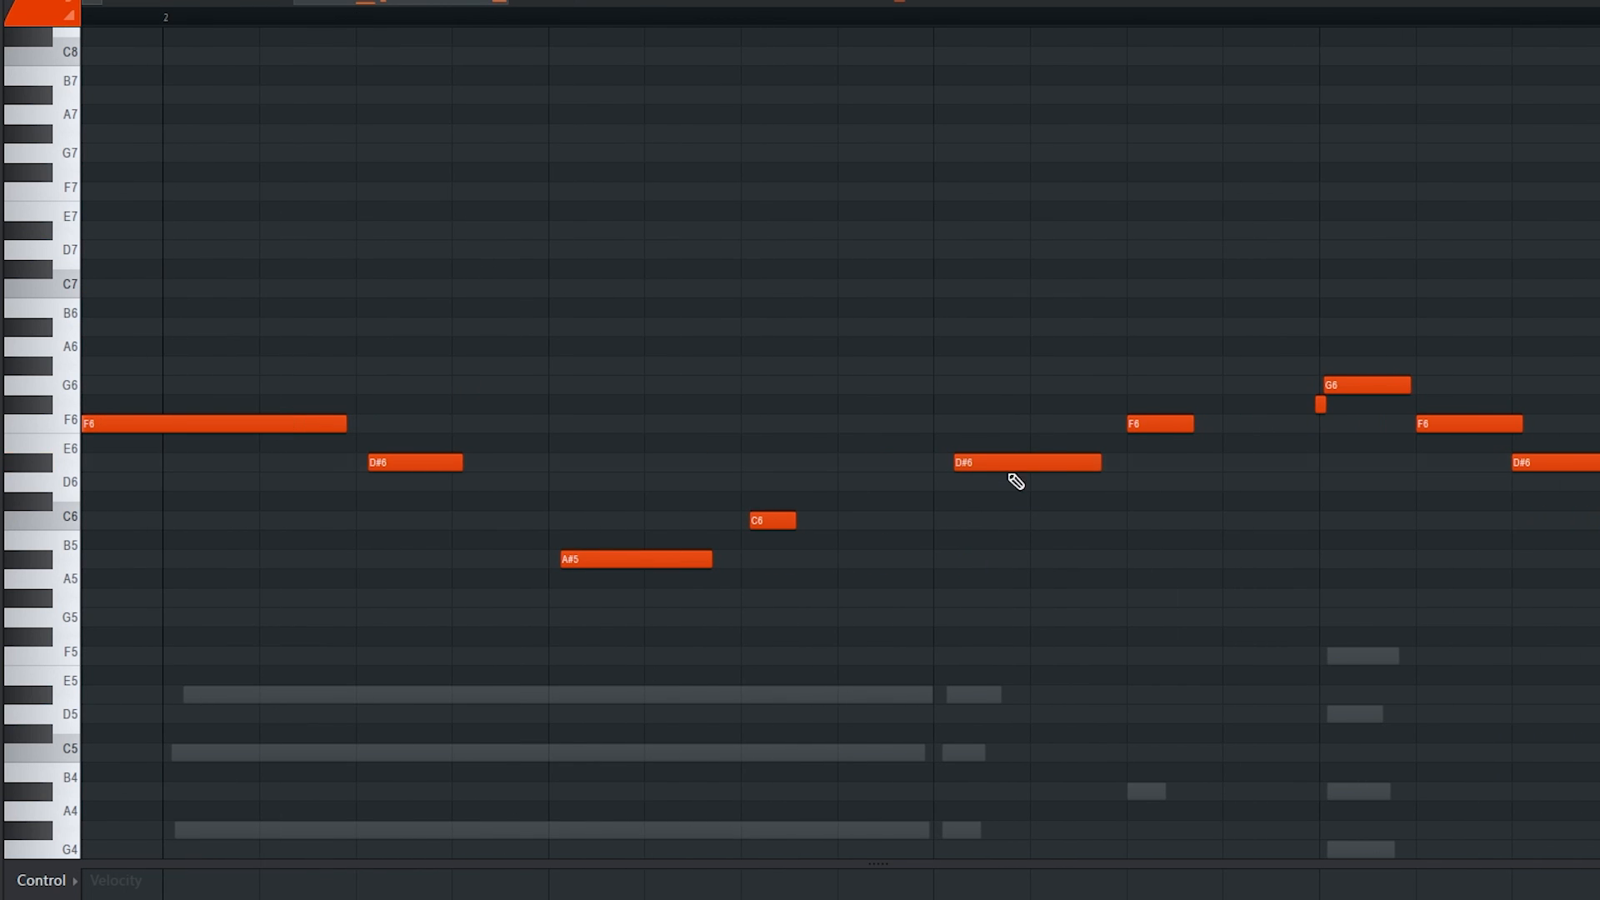
pyautogui.scroll(-2, 1016, 482)
pyautogui.scroll(3, 1055, 465)
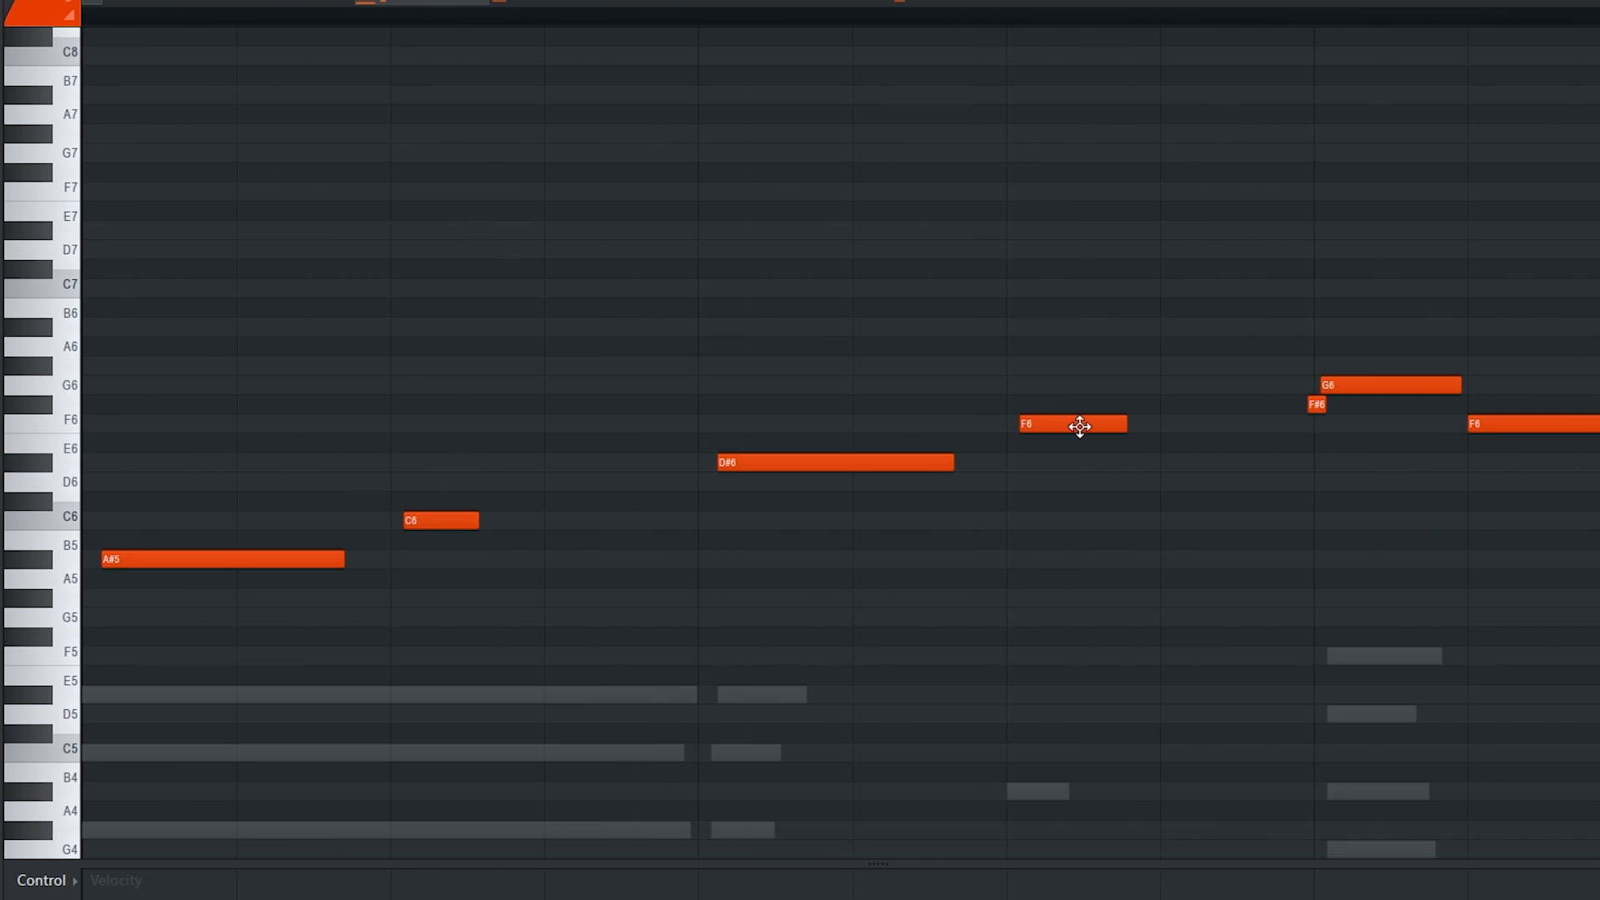
pyautogui.scroll(-3, 1157, 434)
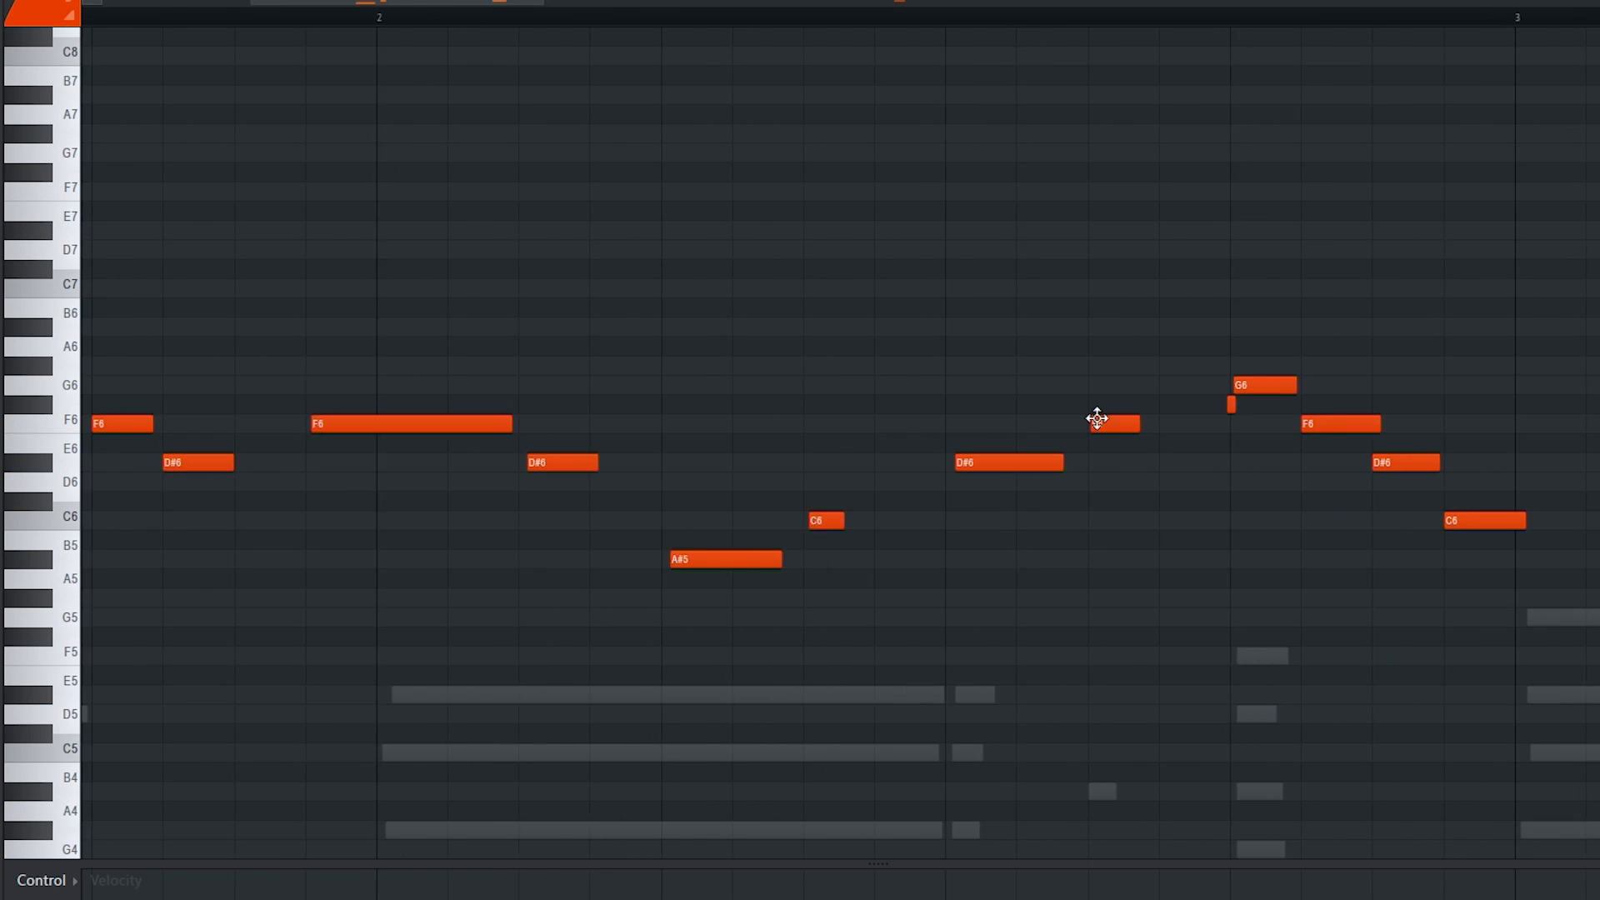
pyautogui.scroll(2, 1383, 464)
pyautogui.scroll(-4, 1167, 392)
pyautogui.scroll(3, 933, 420)
pyautogui.scroll(1, 723, 458)
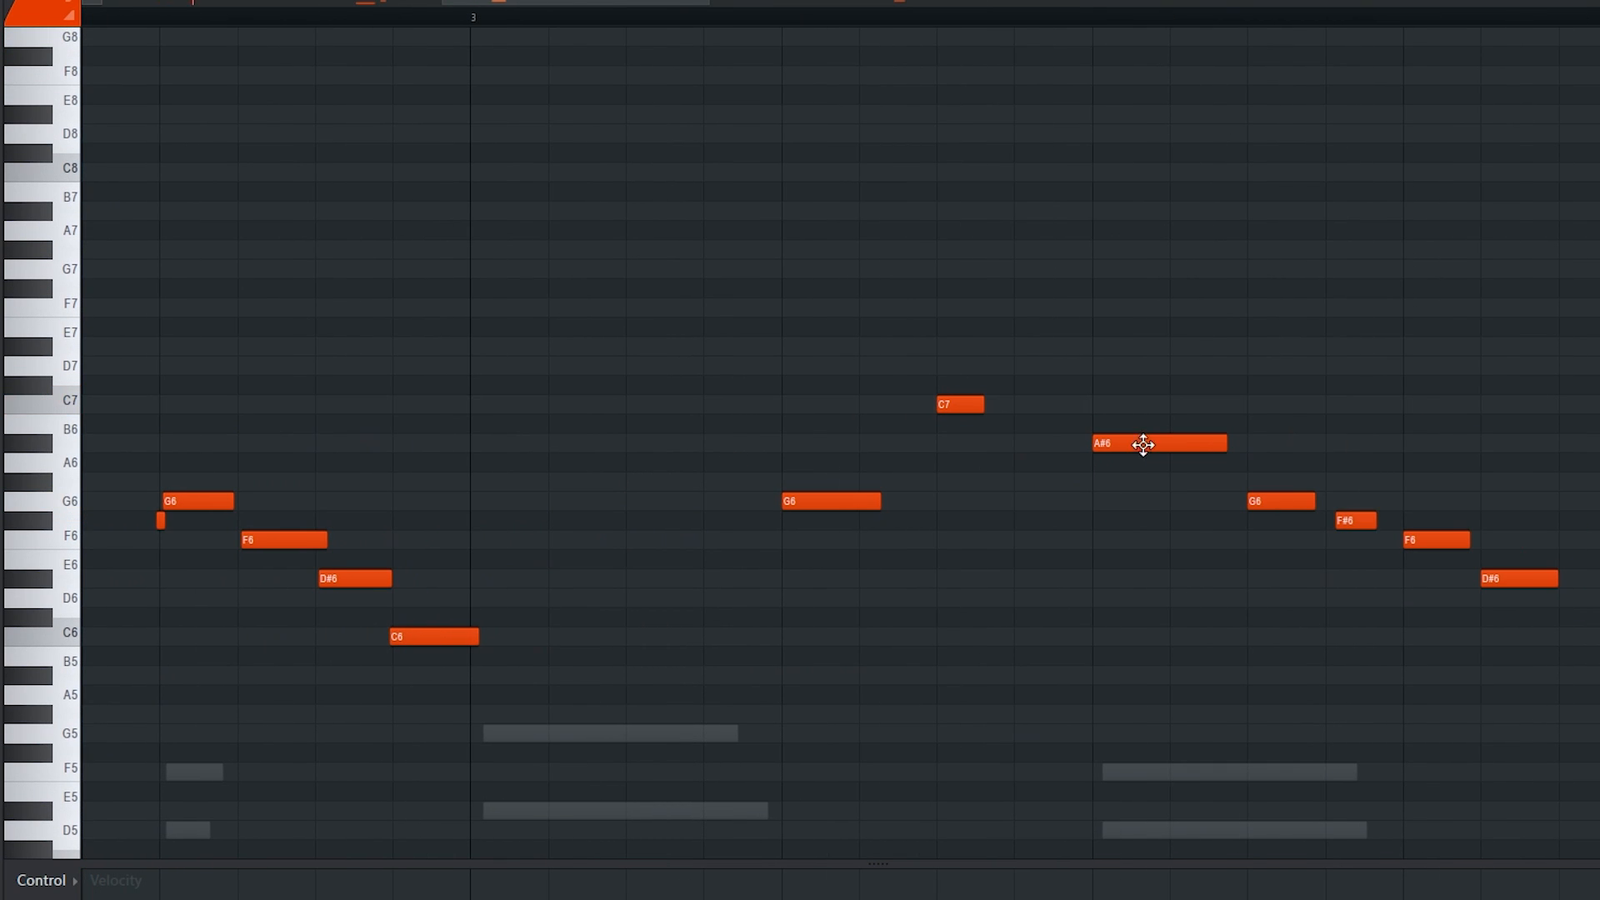
pyautogui.moveTo(1129, 438); pyautogui.dragTo(1136, 436)
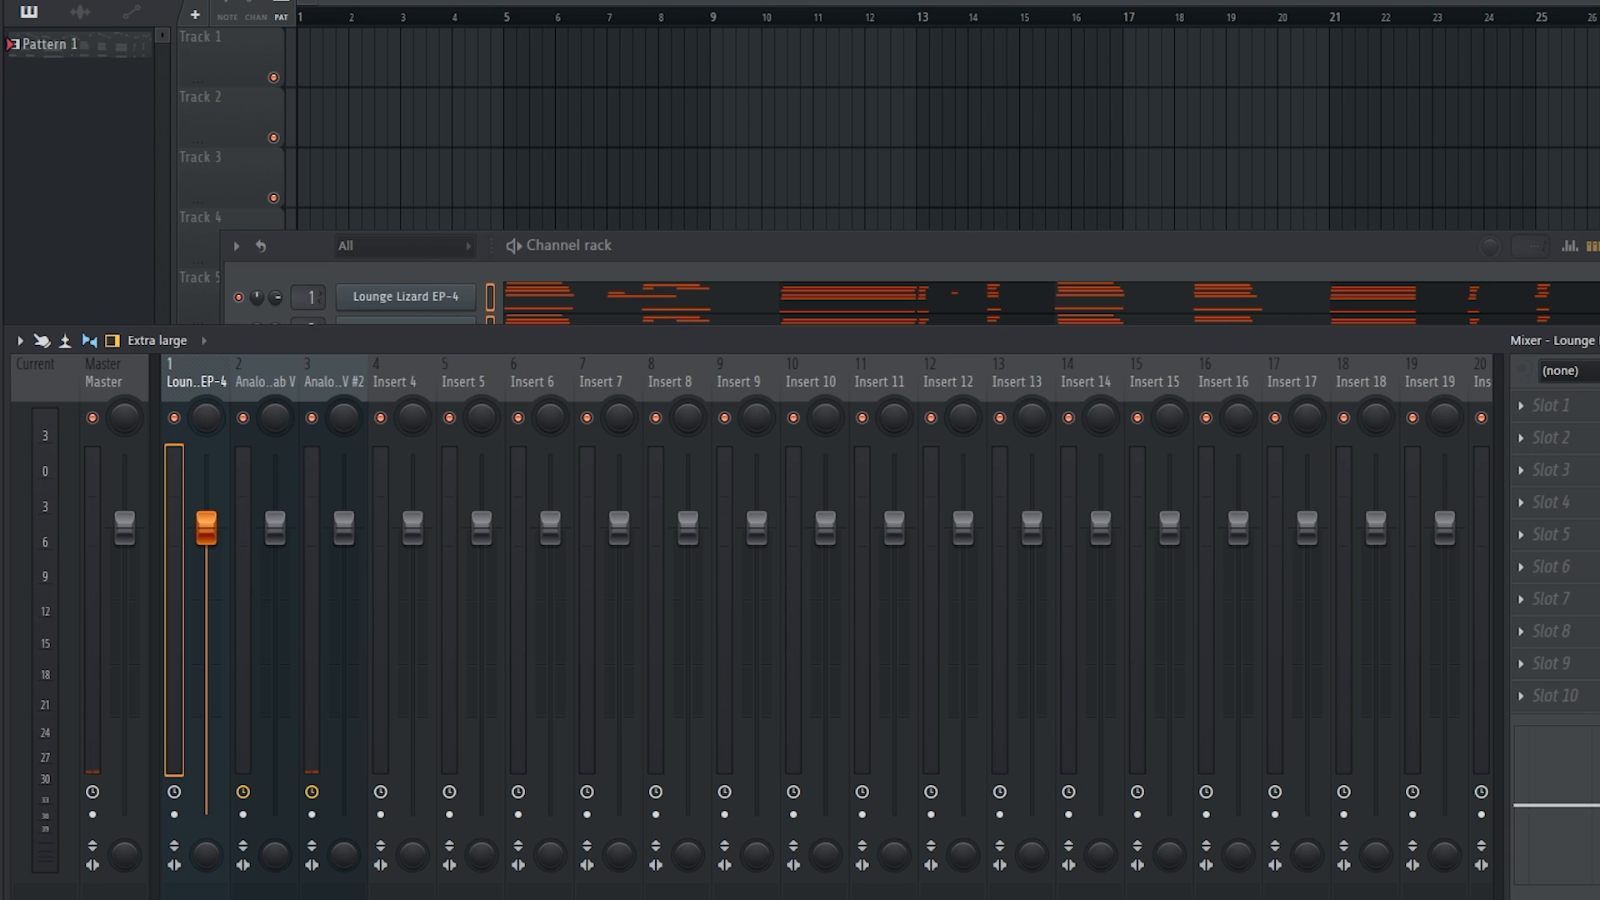
# Add RC-20 Retro Color with the Vinyl 3 preset to the Lounge Lizard EP-4 insert, set Noise to 19%, and adjust its Follow
pyautogui.click(1521, 406)
pyautogui.moveTo(1542, 450)
pyautogui.click(1246, 450)
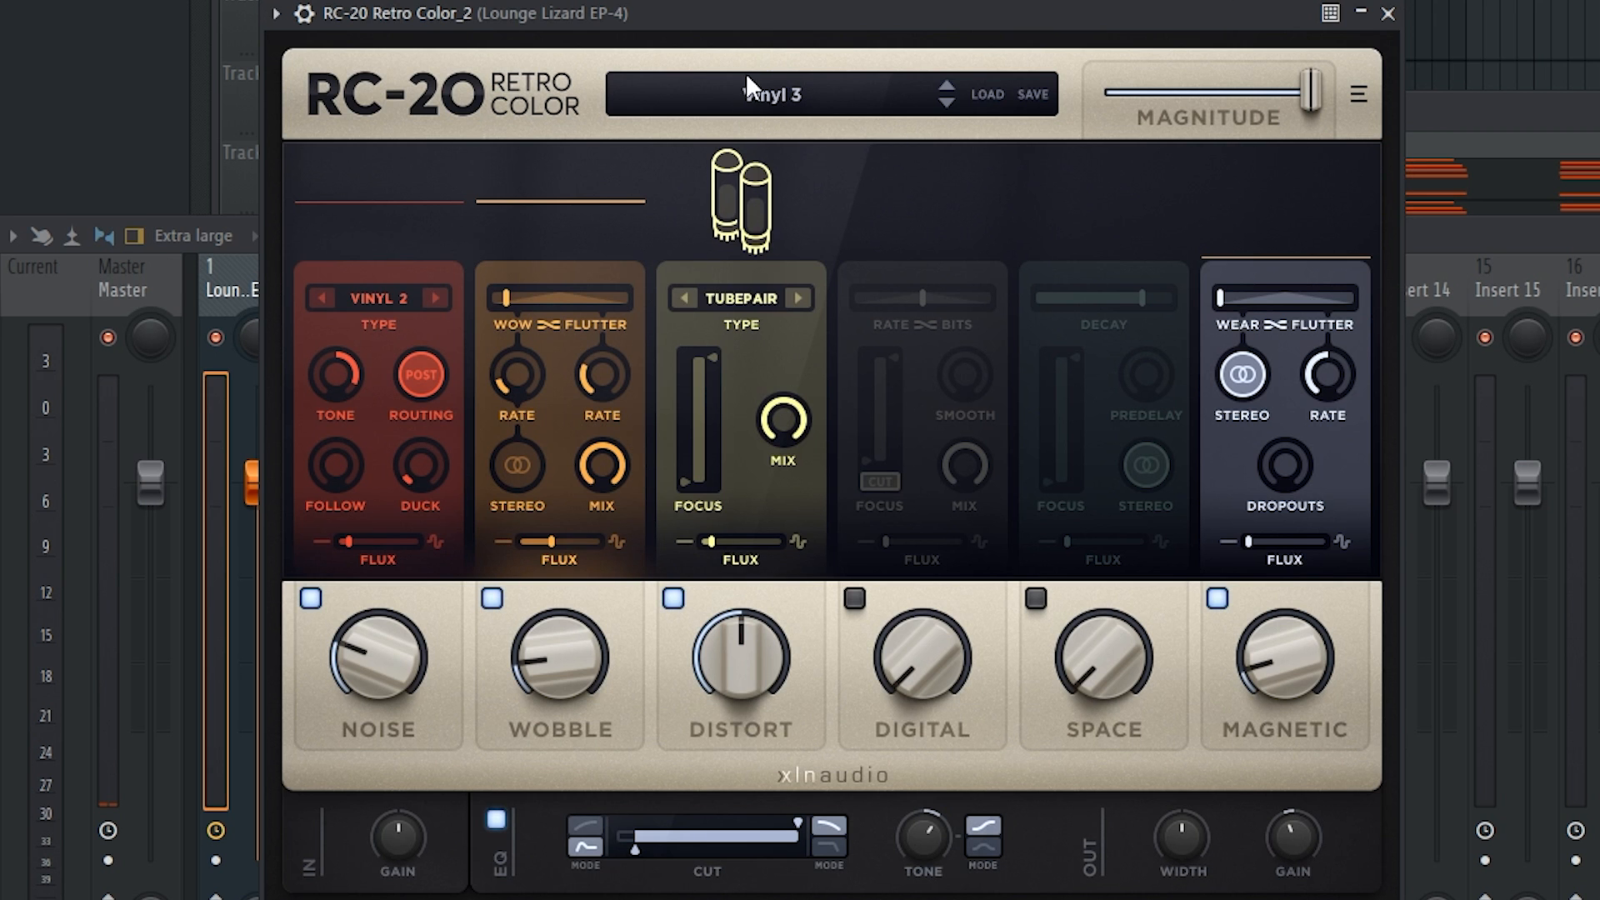
pyautogui.moveTo(388, 658); pyautogui.dragTo(394, 676)
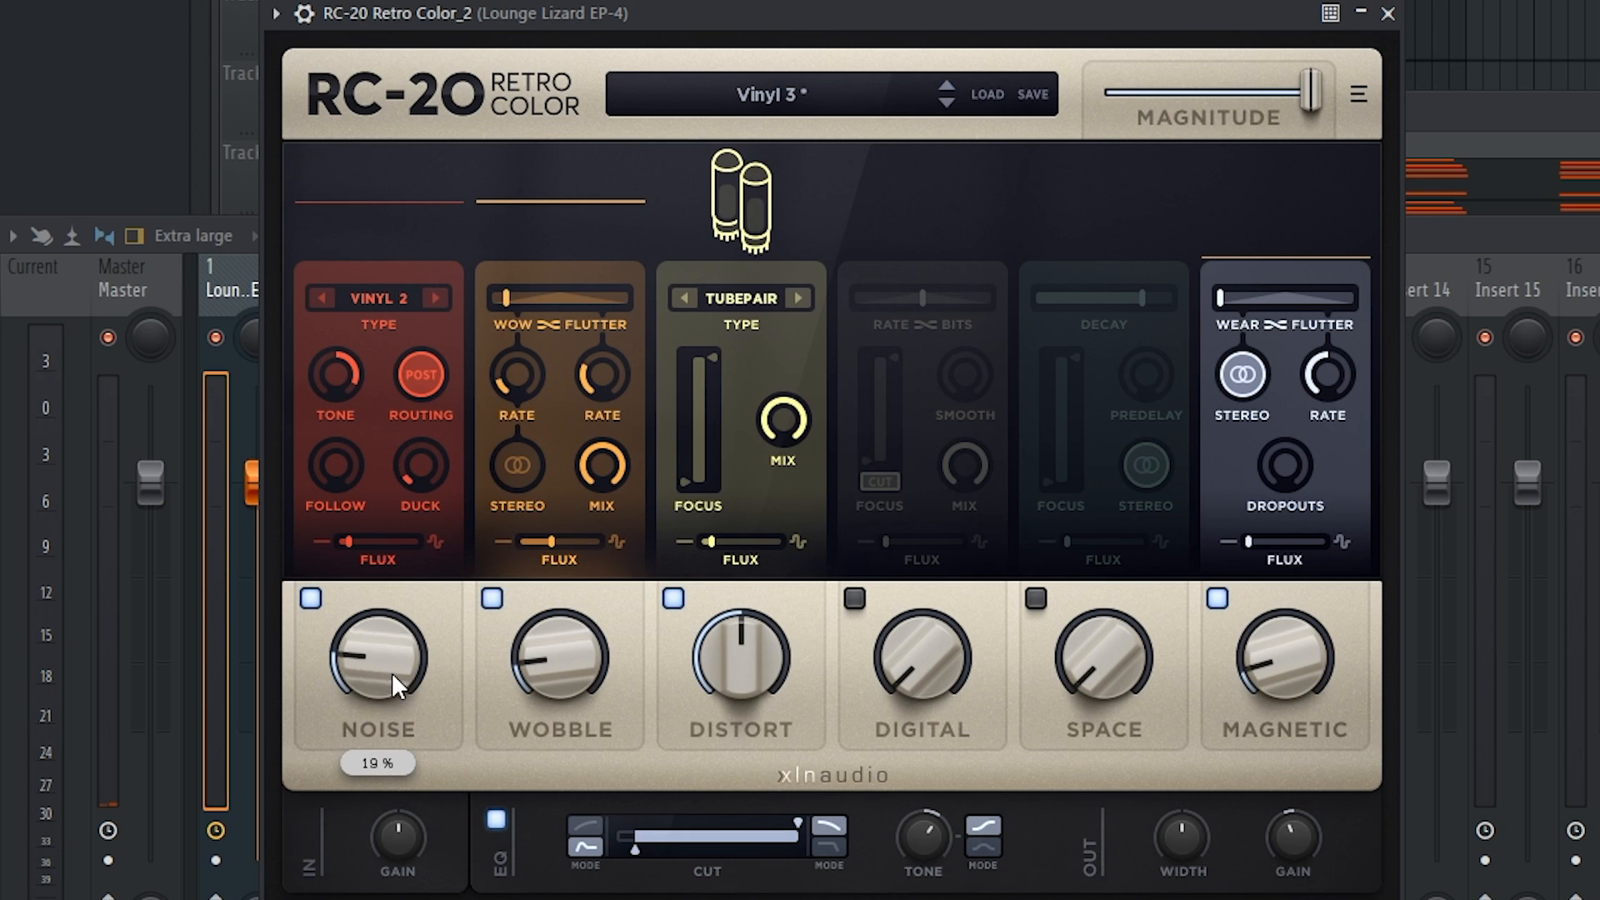
pyautogui.moveTo(338, 465); pyautogui.dragTo(473, 438)
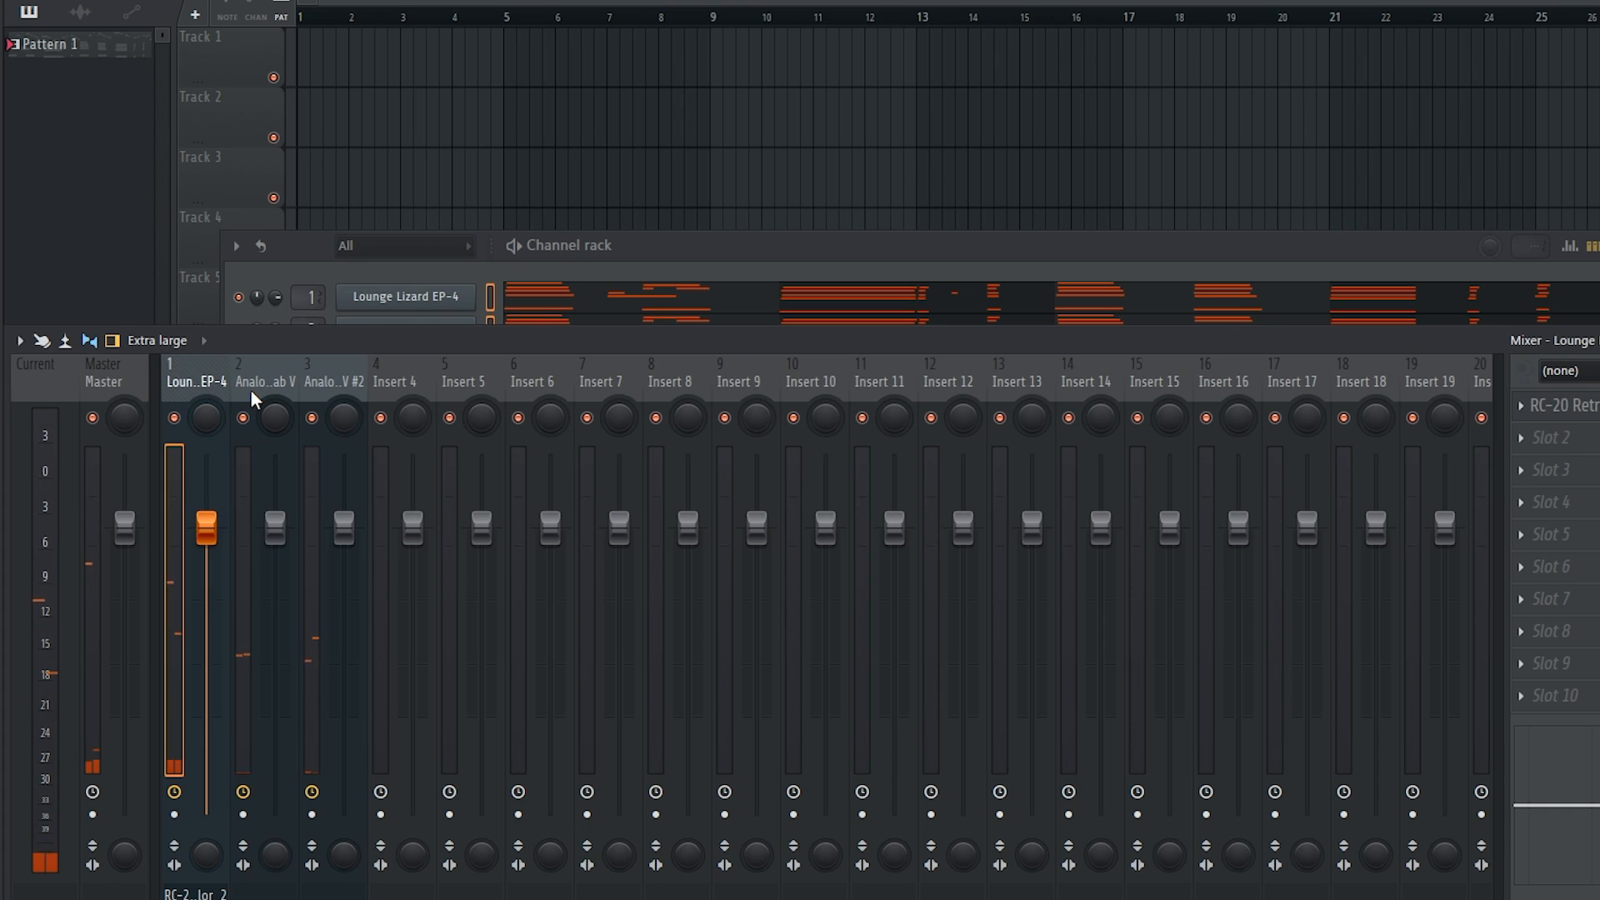
# Add RC-20 Retro Color to the first Analog Lab V insert, turn Noise fully down, raise Space and reduce Distort
pyautogui.click(250, 389)
pyautogui.click(1570, 401)
pyautogui.moveTo(1546, 433)
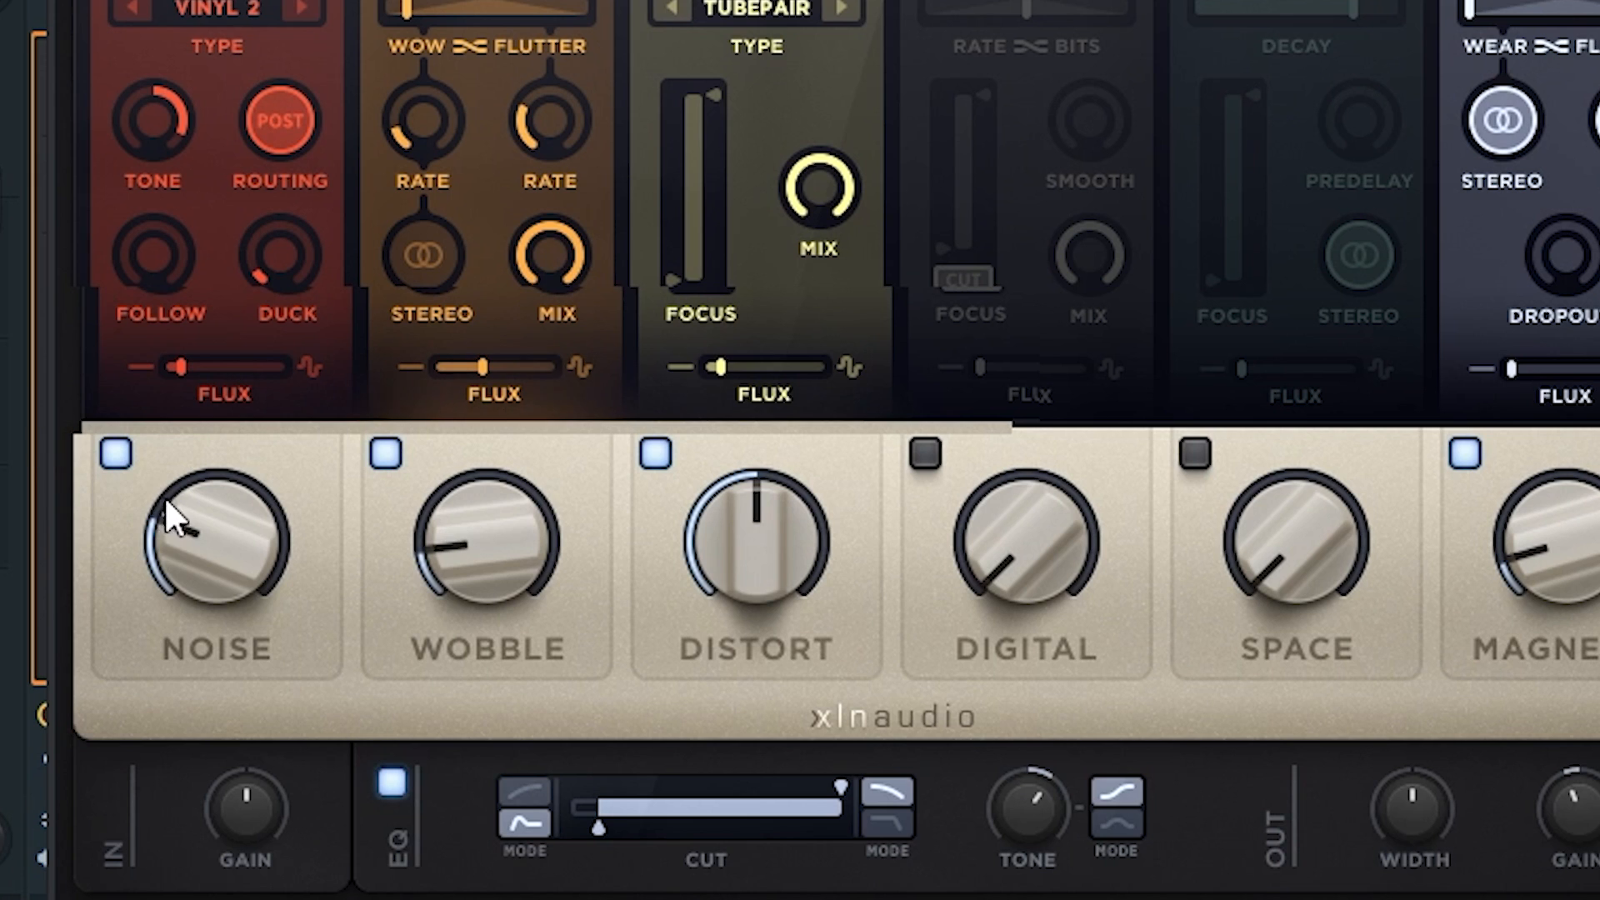
pyautogui.moveTo(165, 500); pyautogui.dragTo(183, 832)
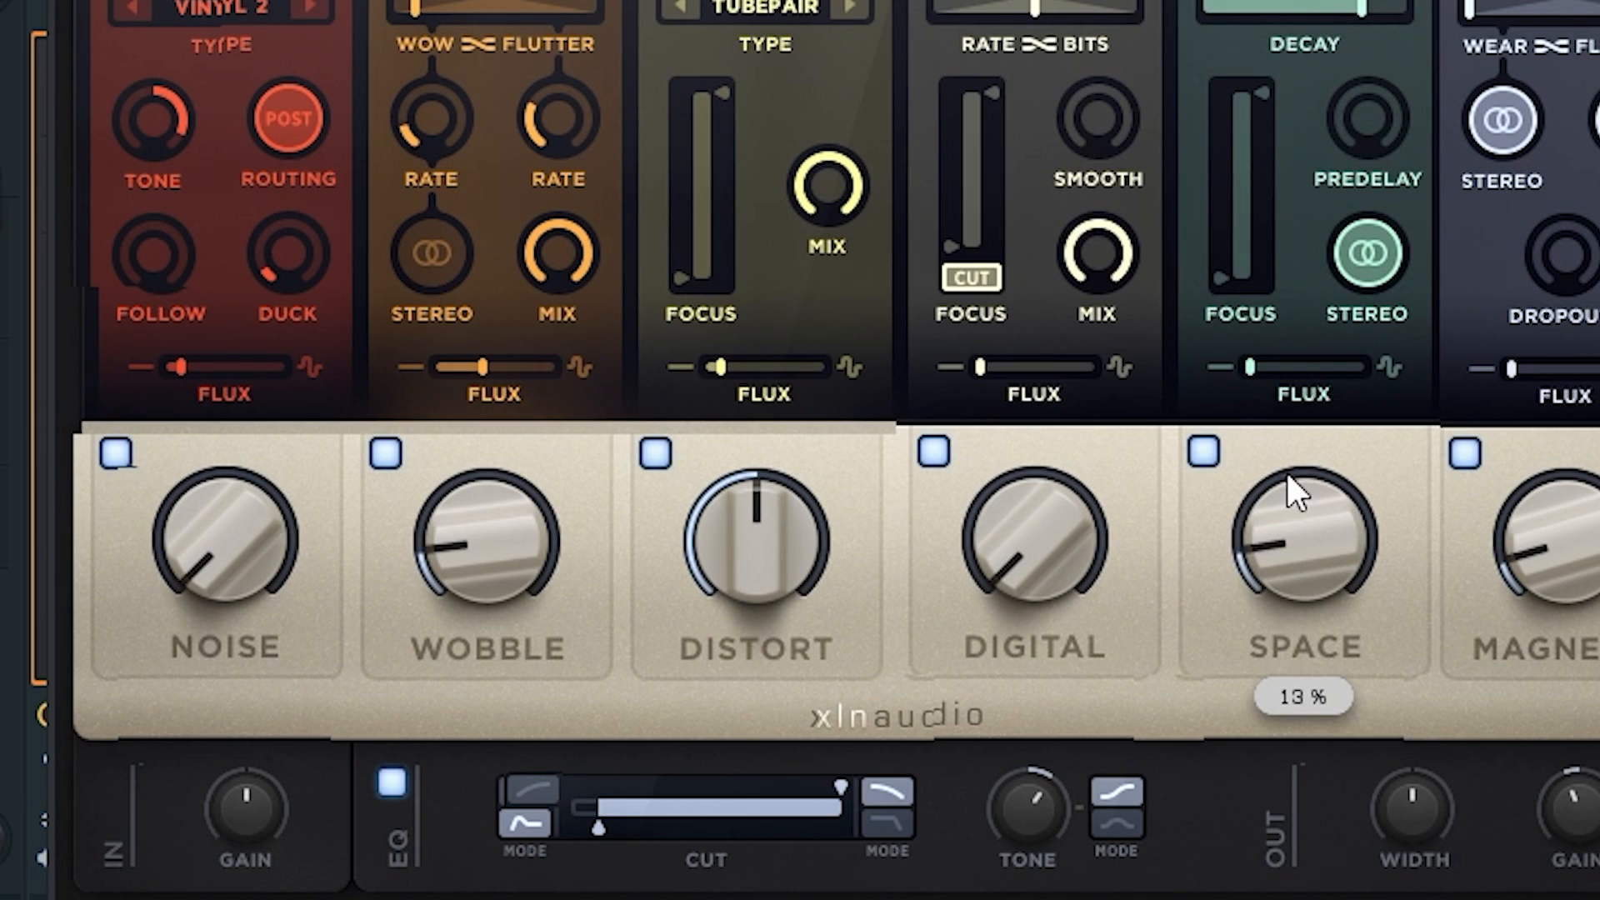
pyautogui.moveTo(1287, 472); pyautogui.dragTo(1275, 400)
pyautogui.moveTo(768, 492); pyautogui.dragTo(780, 642)
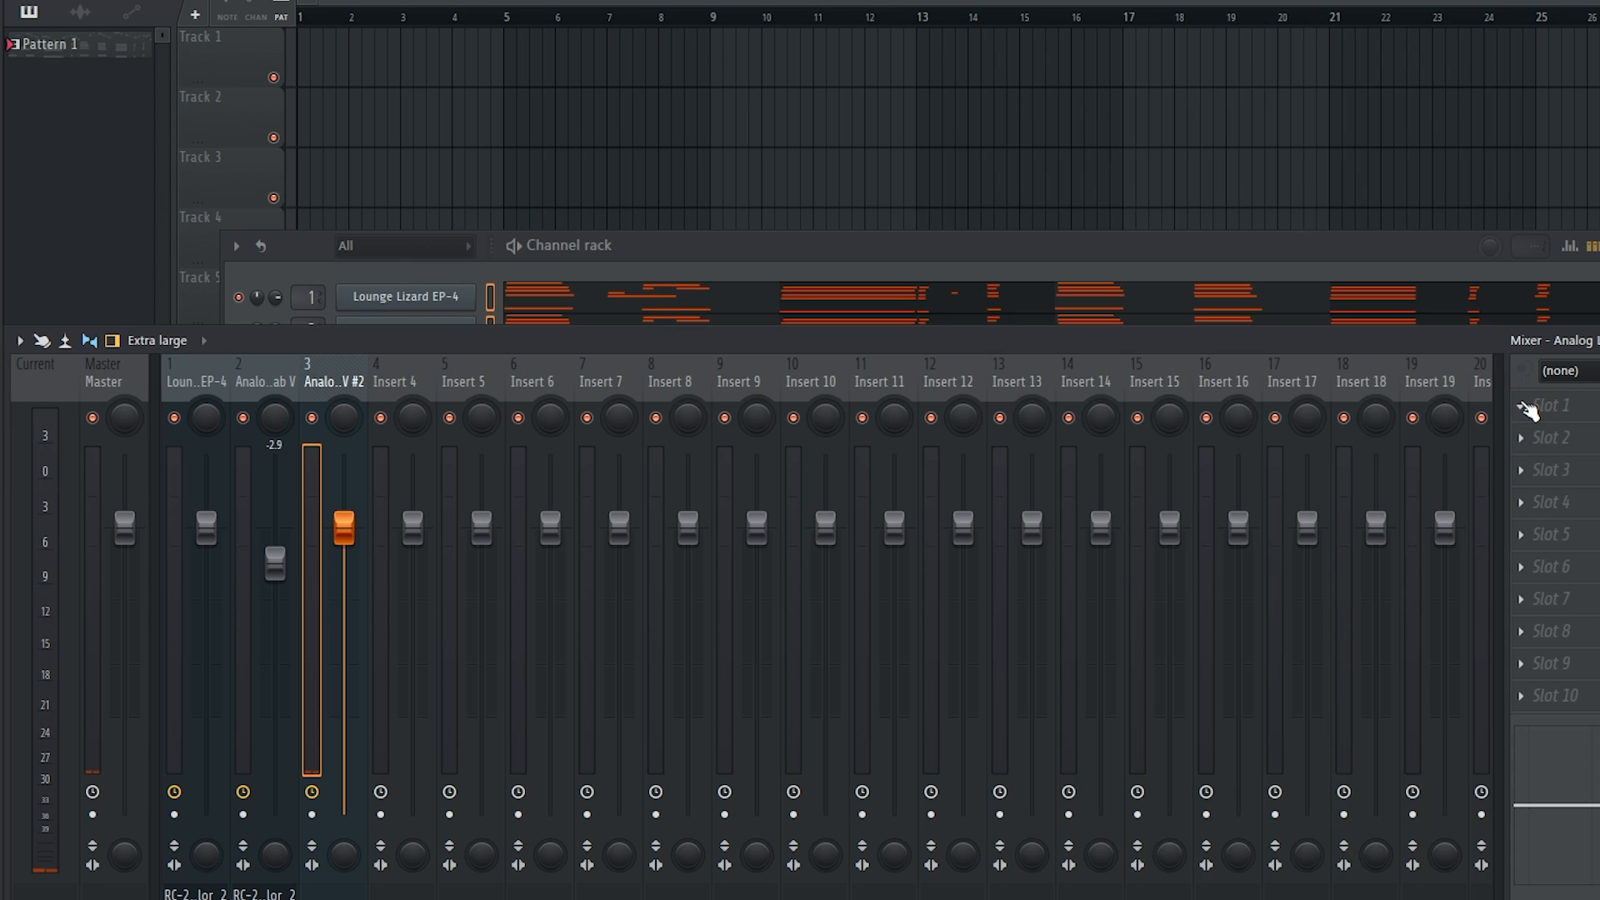
# Add RC-20 Retro Color to the Analog Lab V #2 insert, switch off its Noise module and raise Space
pyautogui.click(1528, 408)
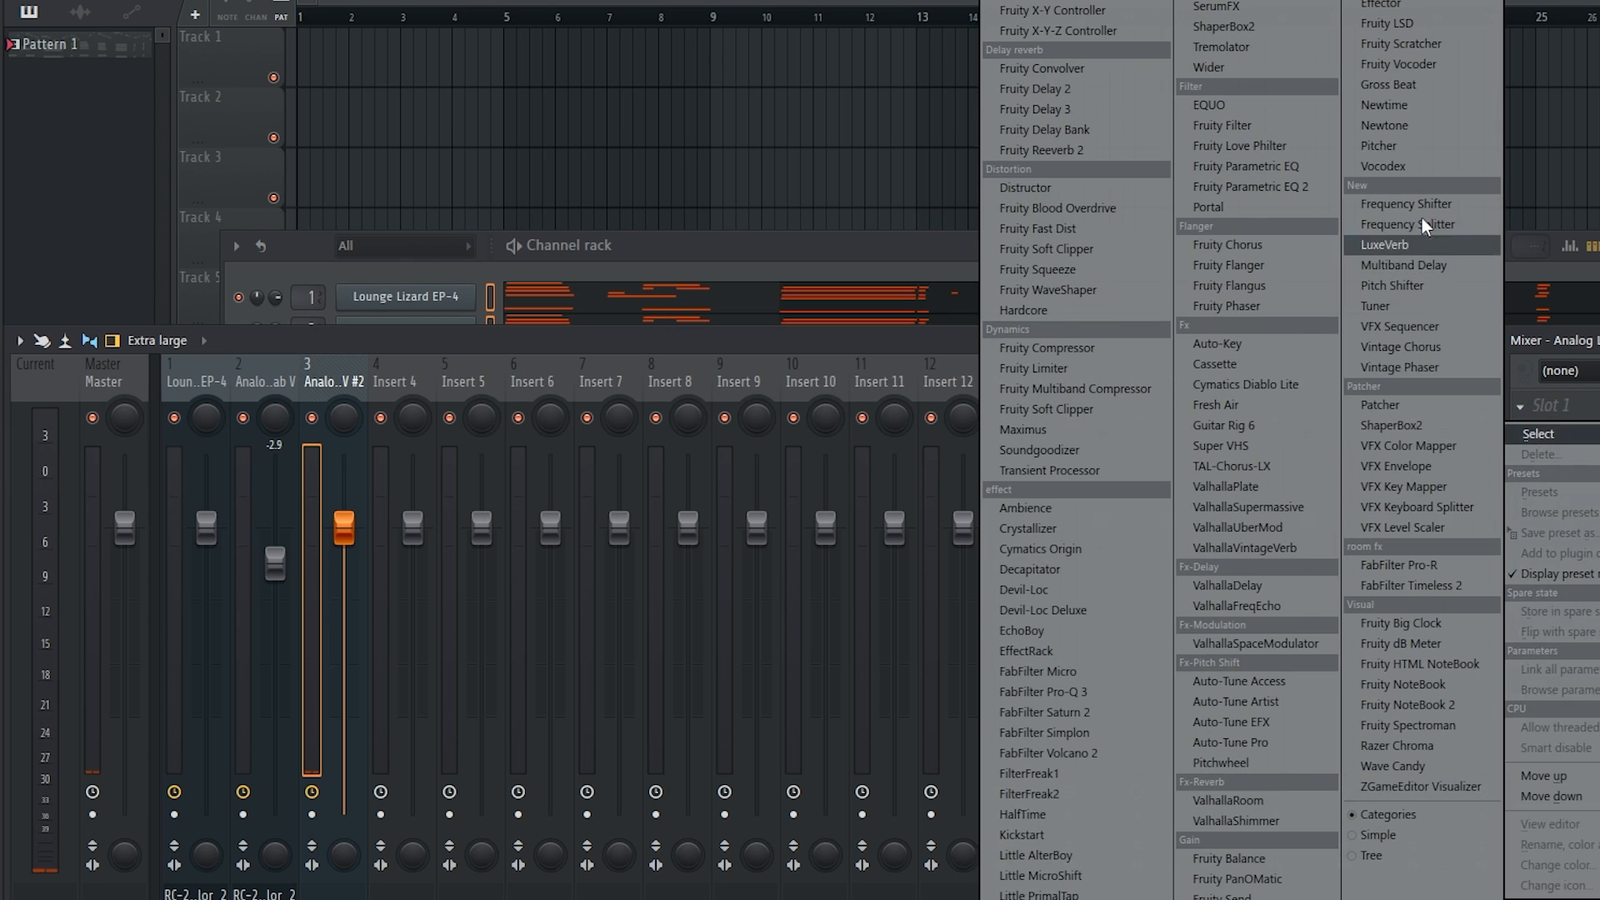
pyautogui.click(1041, 897)
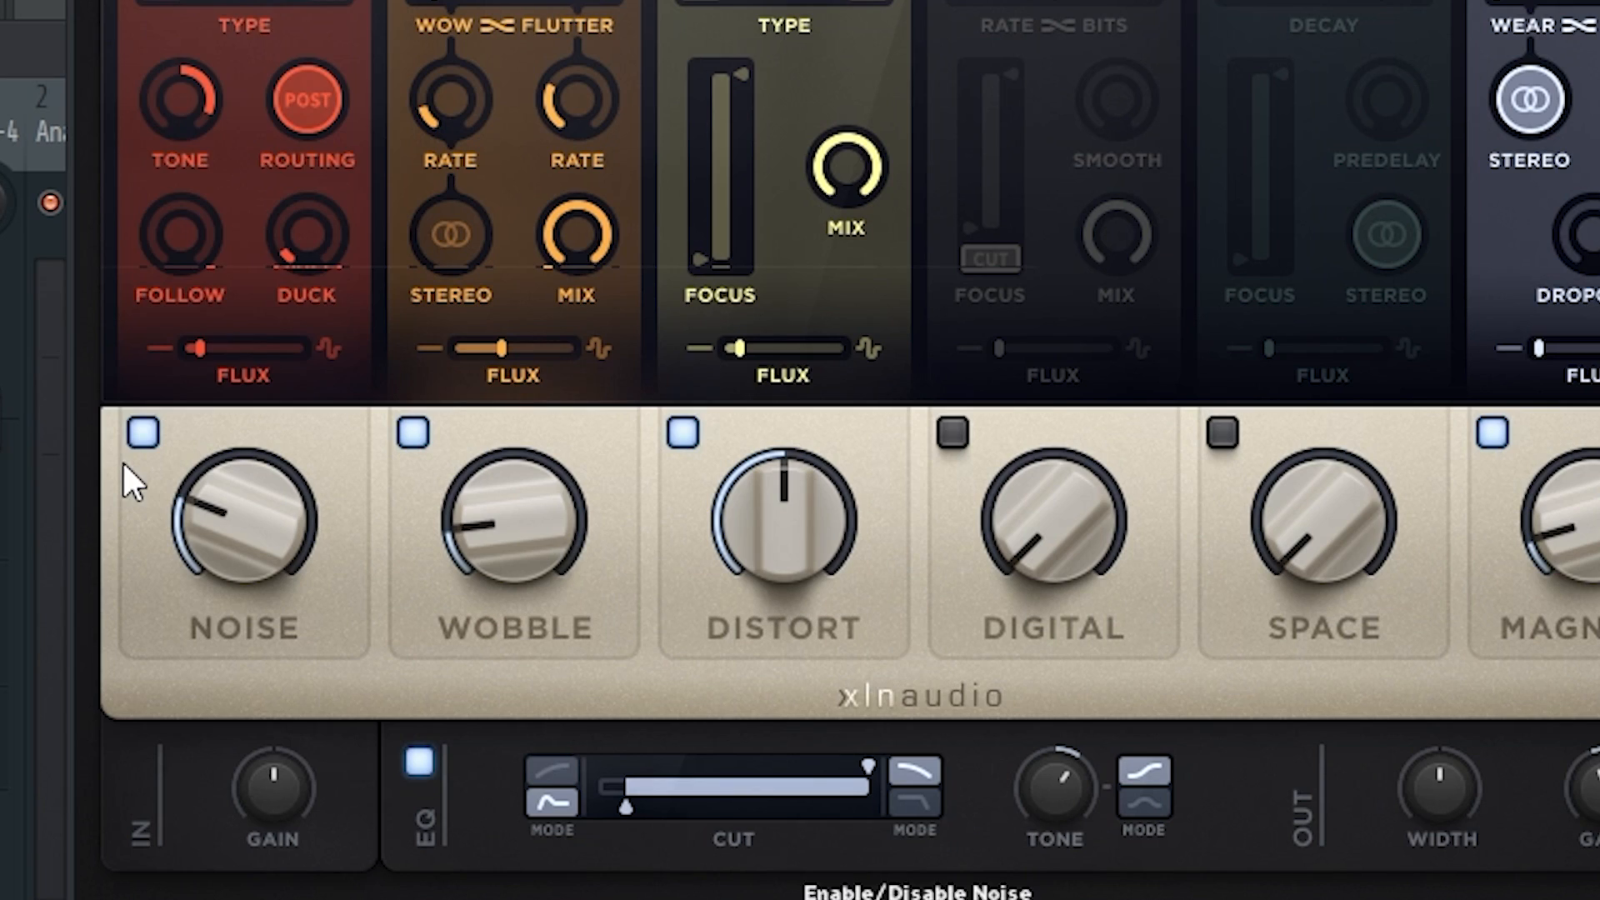
pyautogui.click(140, 435)
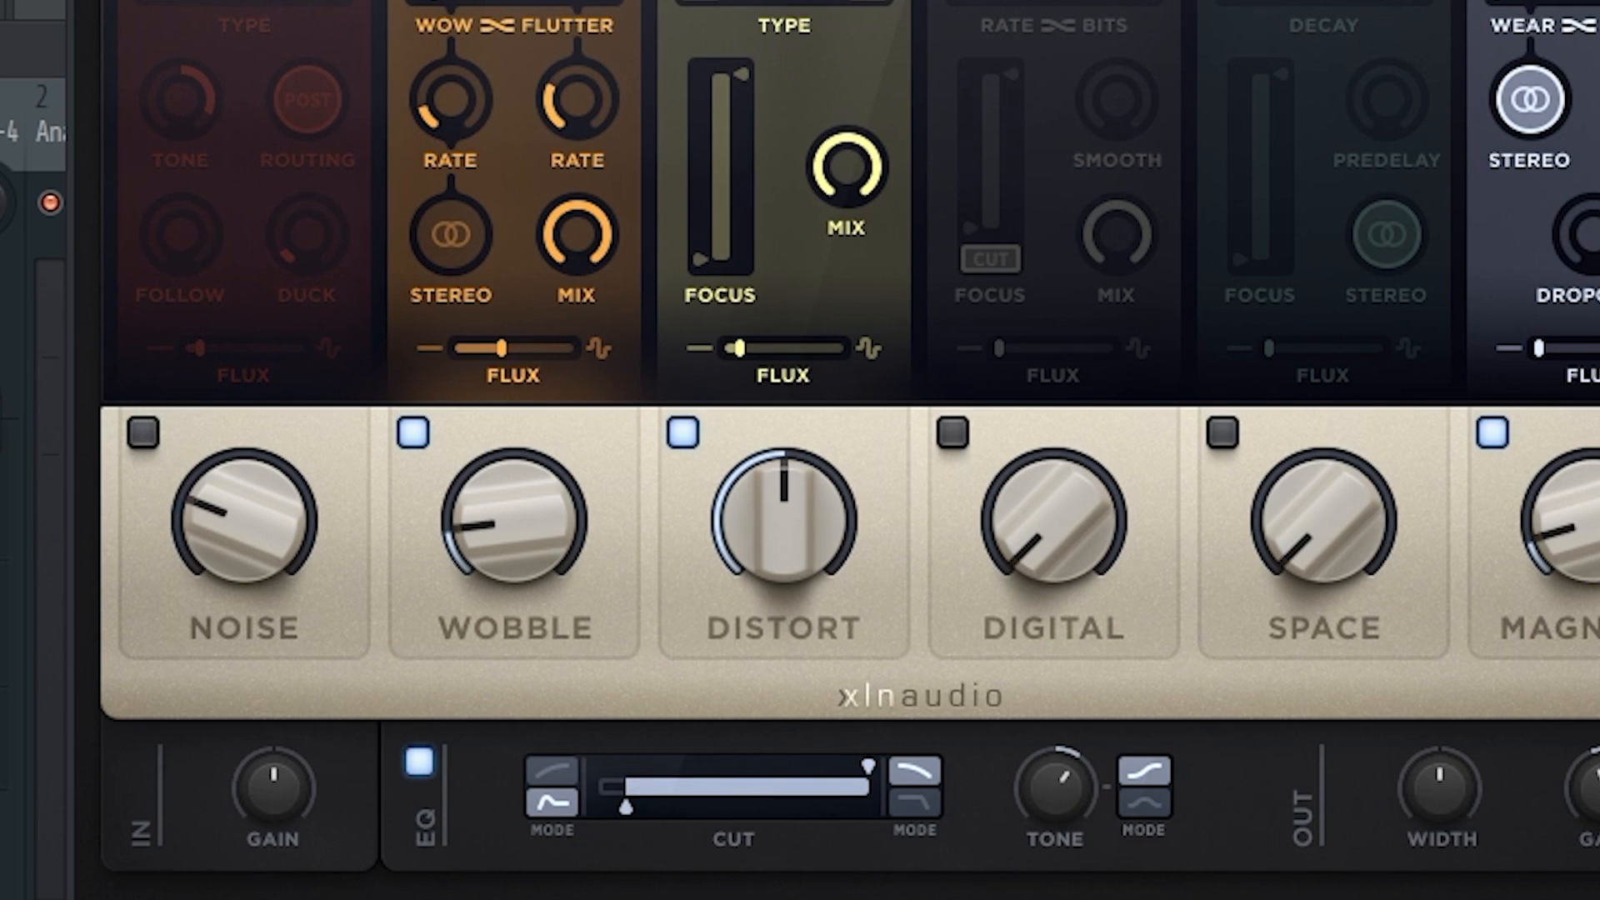
pyautogui.moveTo(1292, 482); pyautogui.dragTo(1262, 315)
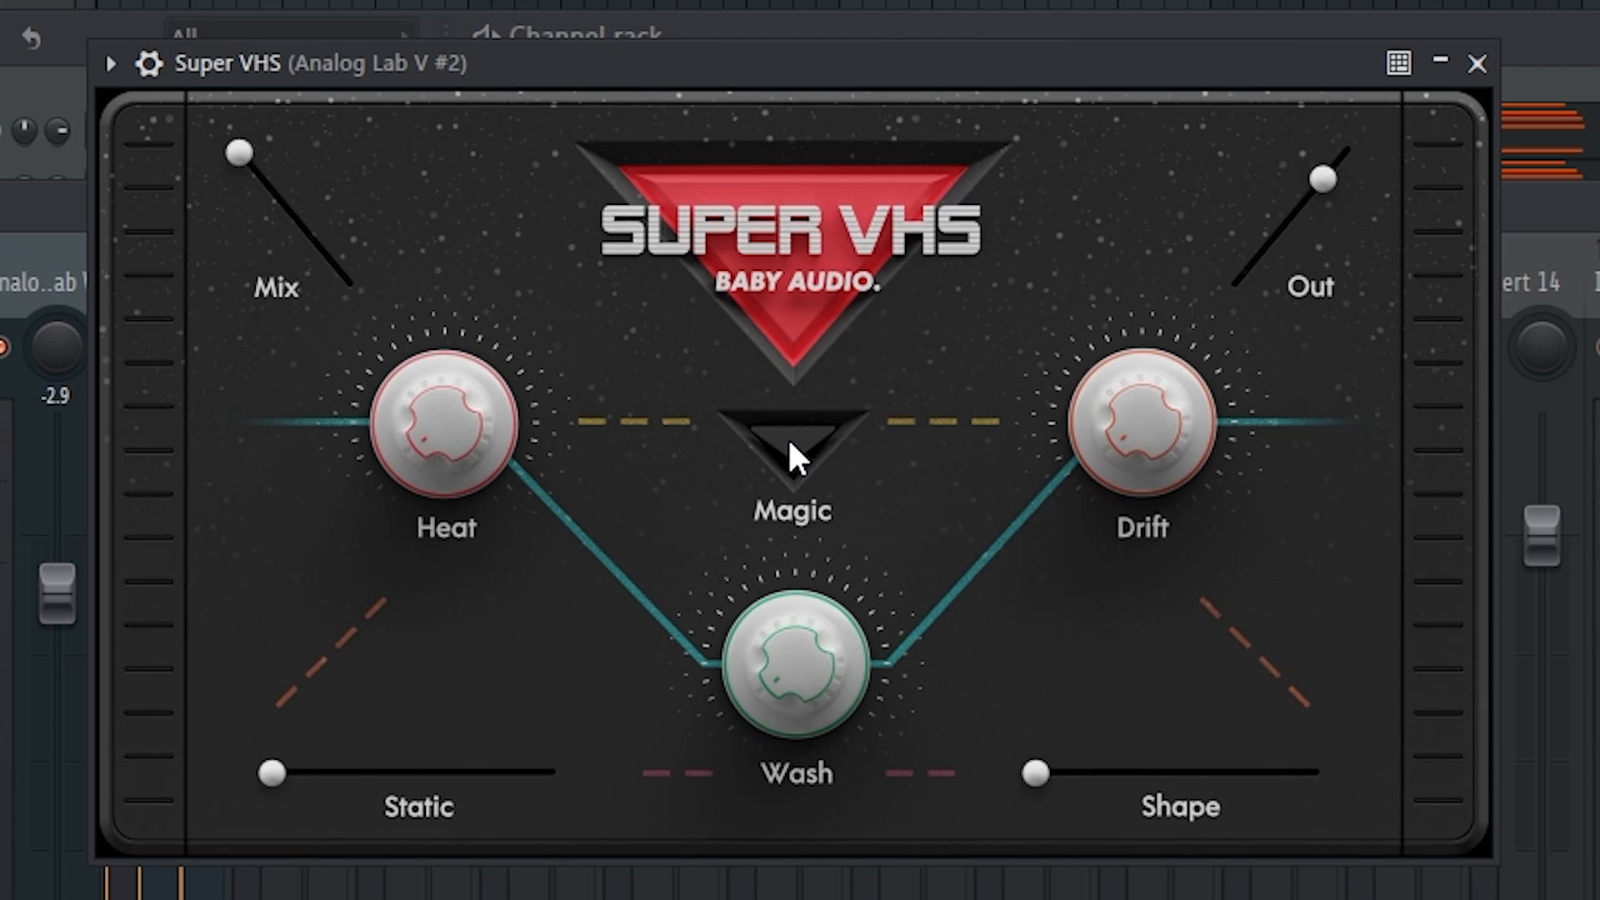
# On Analog Lab V #2, enable Magic in Super VHS and lower the Mix in ValhallaVintageVerb
pyautogui.click(790, 450)
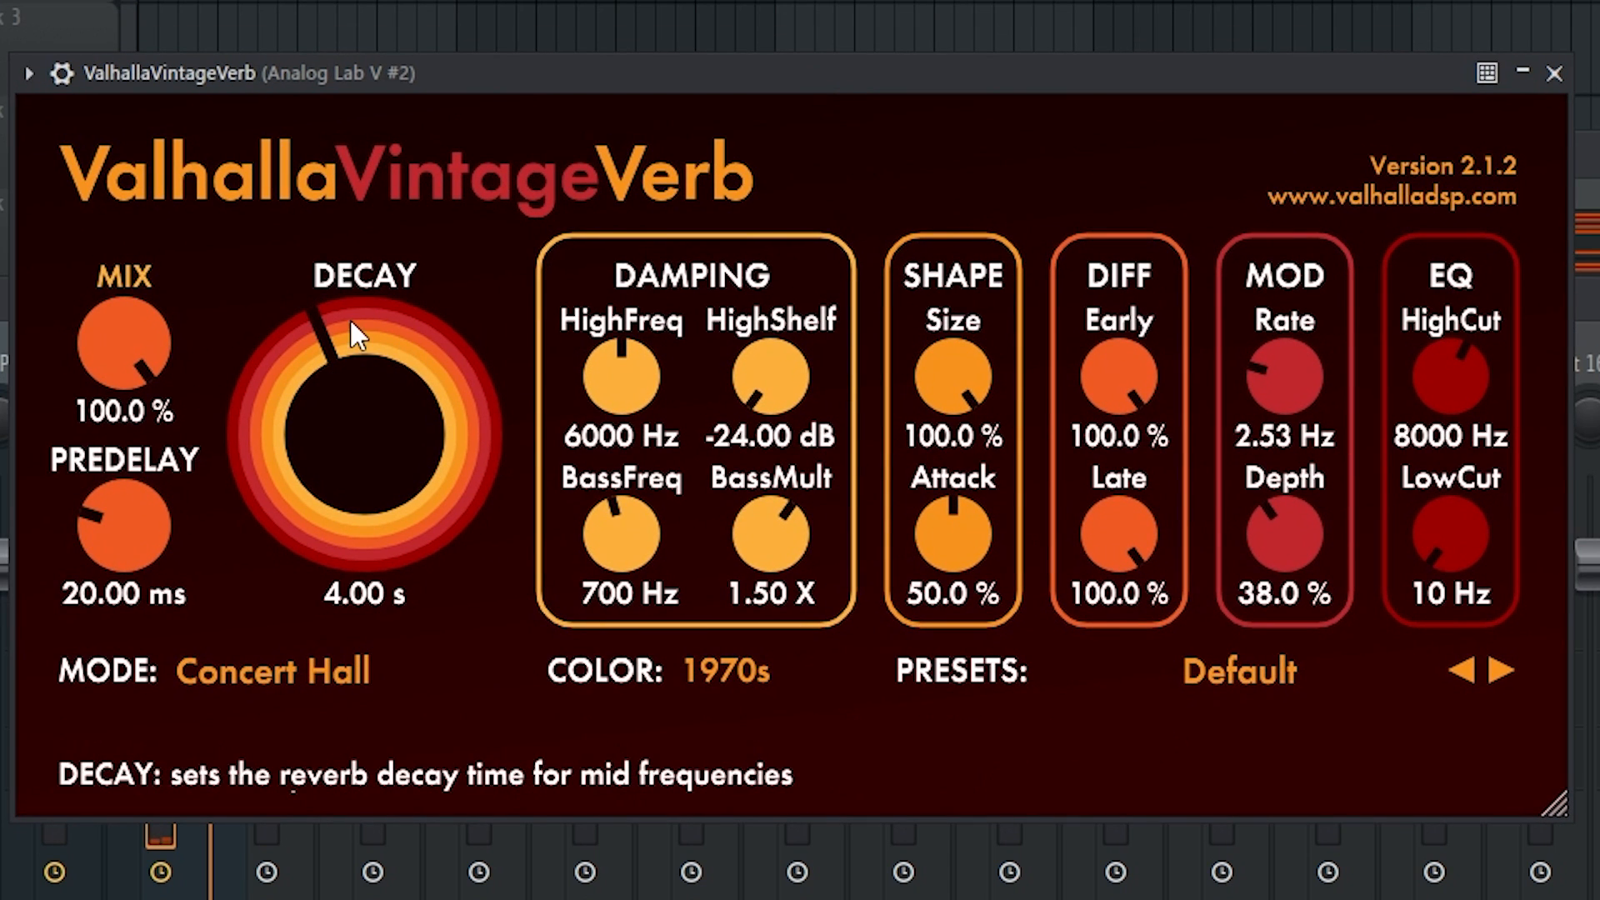
pyautogui.moveTo(142, 346); pyautogui.dragTo(125, 607)
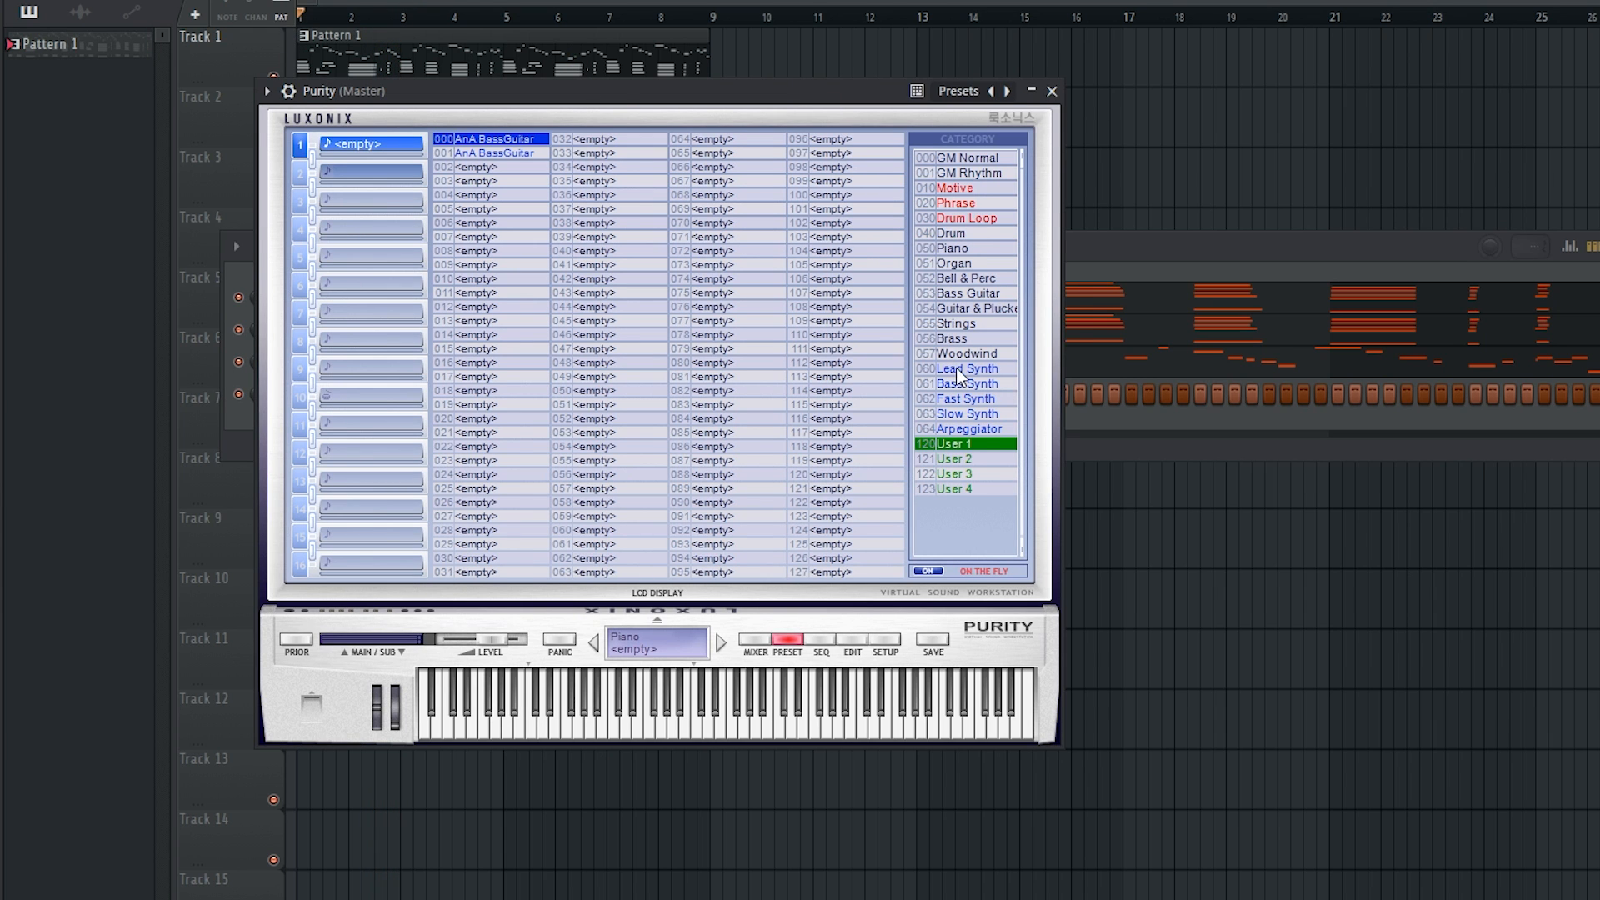
# Load a bass preset in Purity, audition it, and raise the opening bass note from G#3 to G#4
pyautogui.click(520, 153)
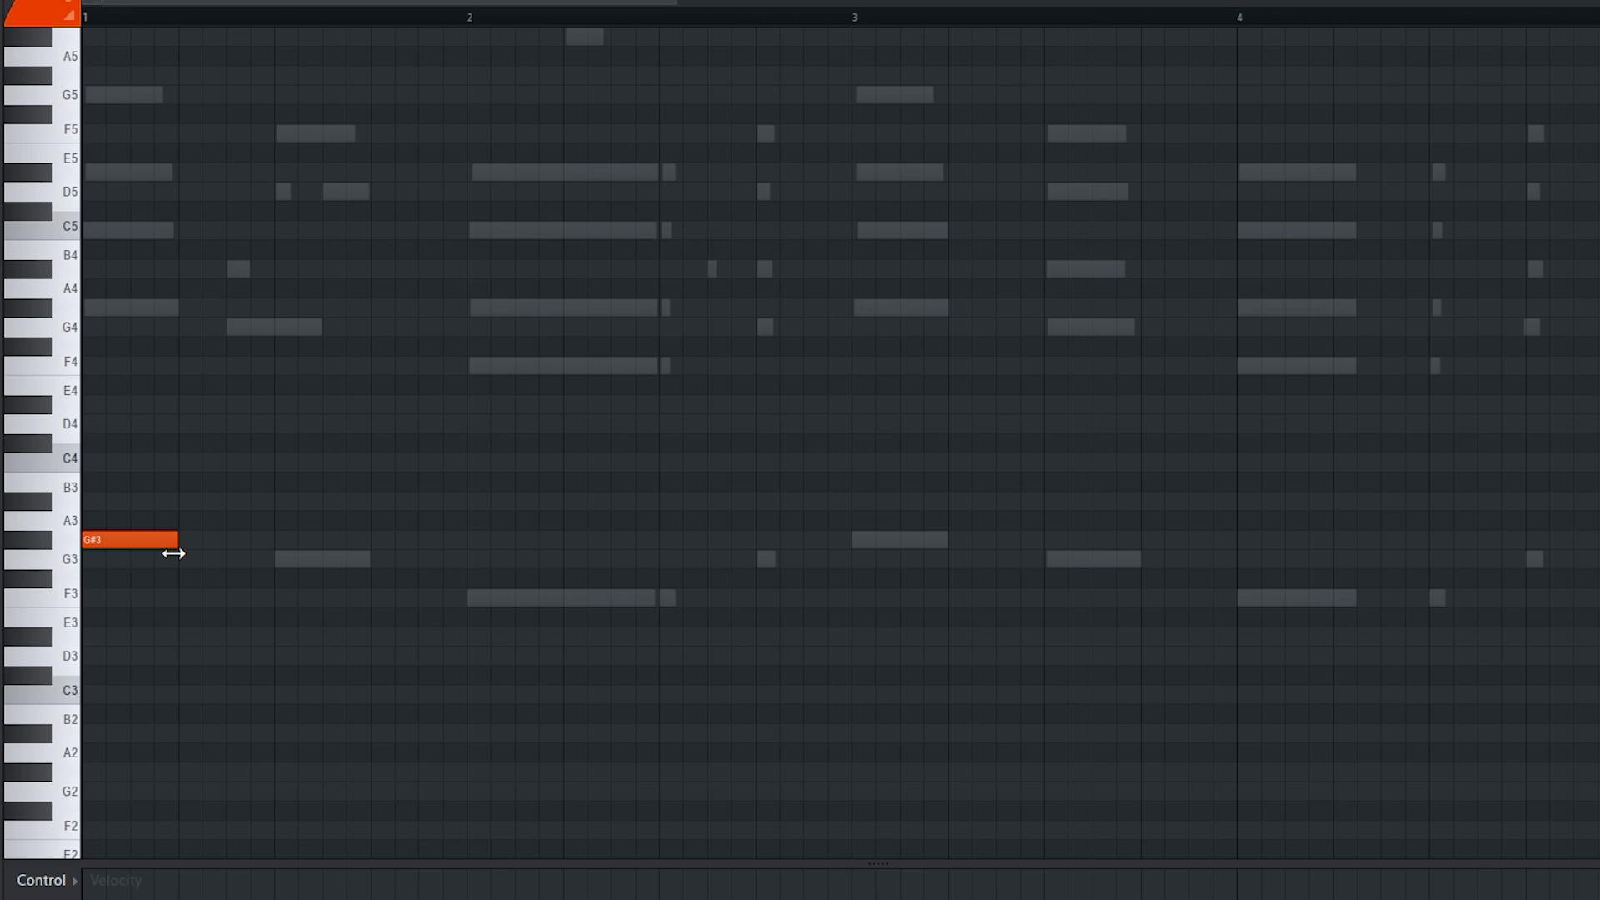
pyautogui.press('space')
pyautogui.scroll(-3, 186, 758)
pyautogui.press('space')
# Extend the bassline with a short G#4 and a G4 in bar 1, then two F4s and a G4 in bar 2, and play it
pyautogui.click(238, 424)
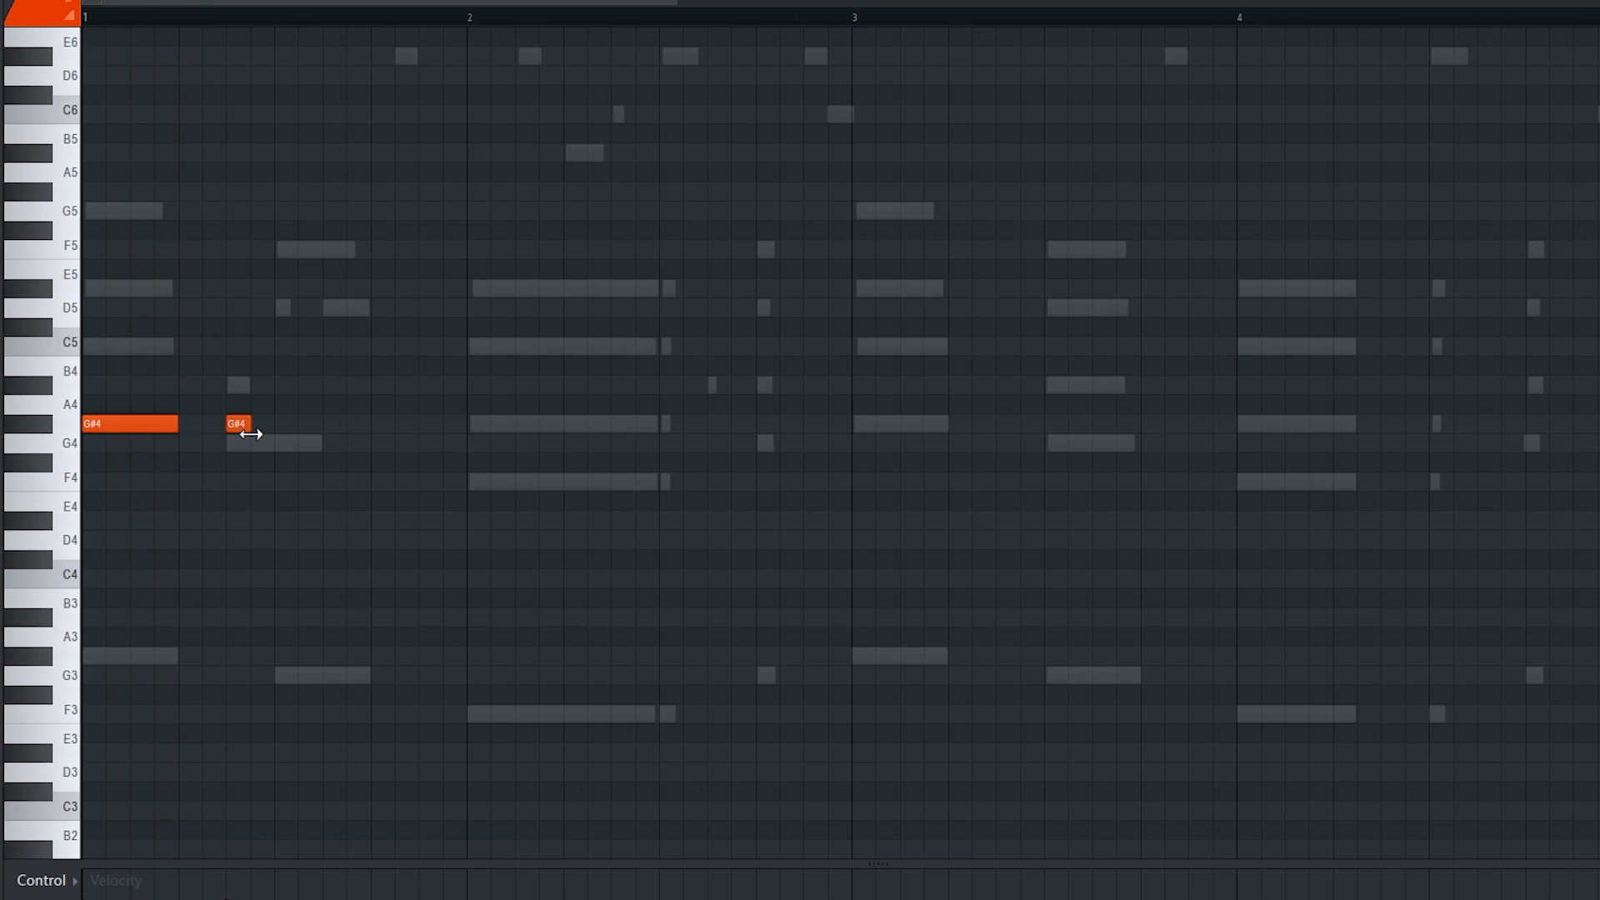
pyautogui.click(278, 443)
pyautogui.moveTo(298, 443); pyautogui.dragTo(351, 456)
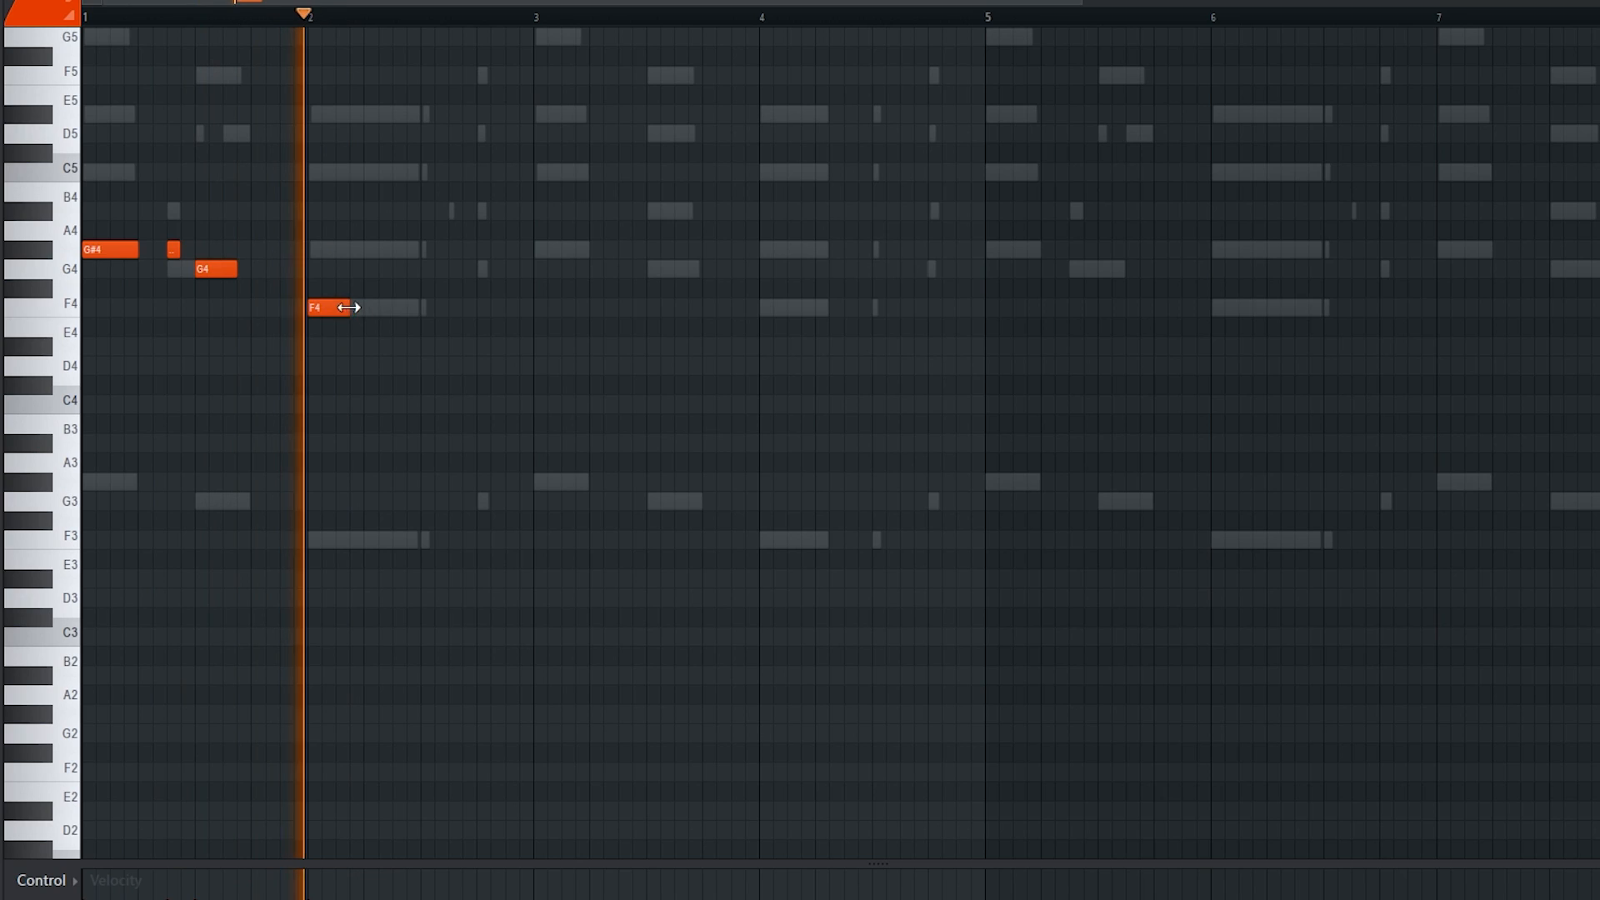
pyautogui.moveTo(348, 308); pyautogui.dragTo(418, 311)
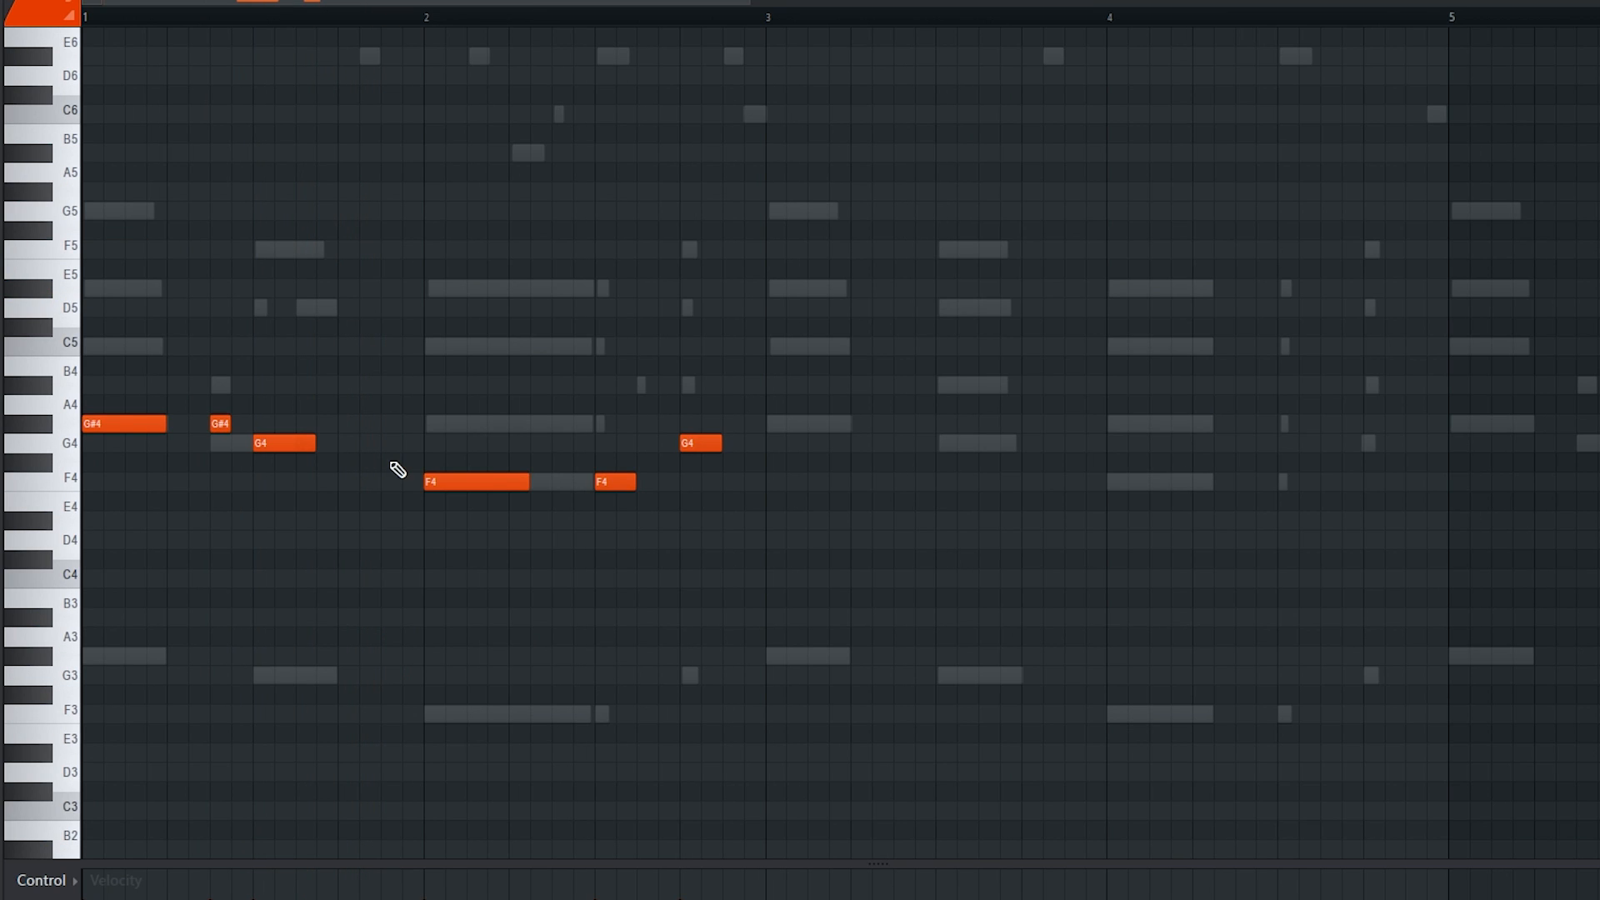
pyautogui.press('space')
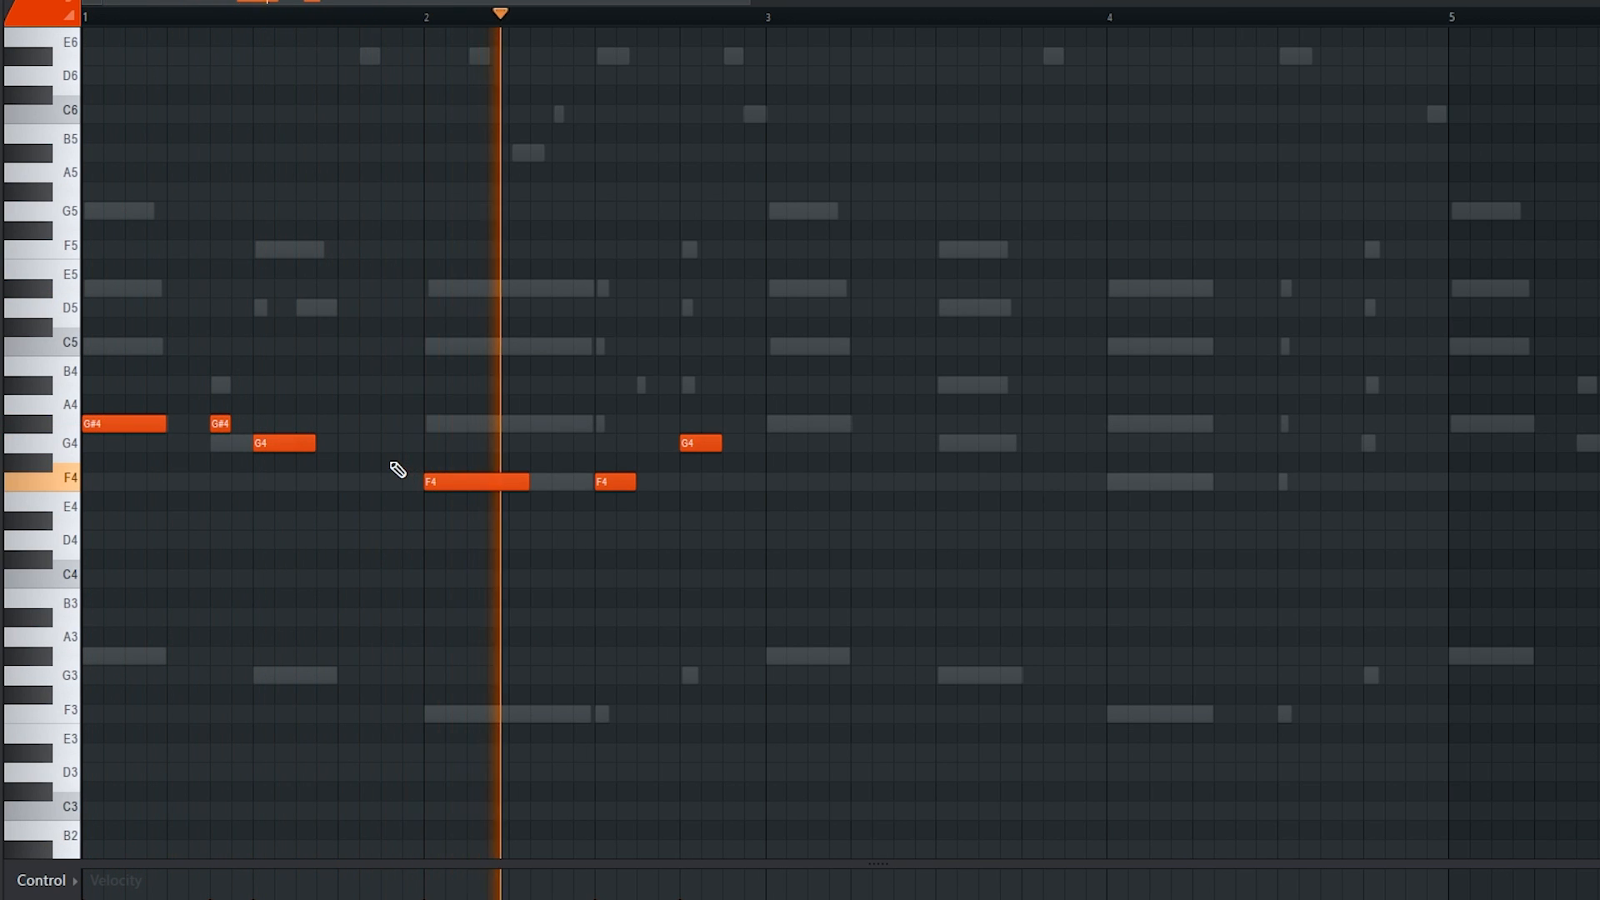
# Add a short G4 directly after bar 1's G4 and raise the added note an octave to G5
pyautogui.press('space')
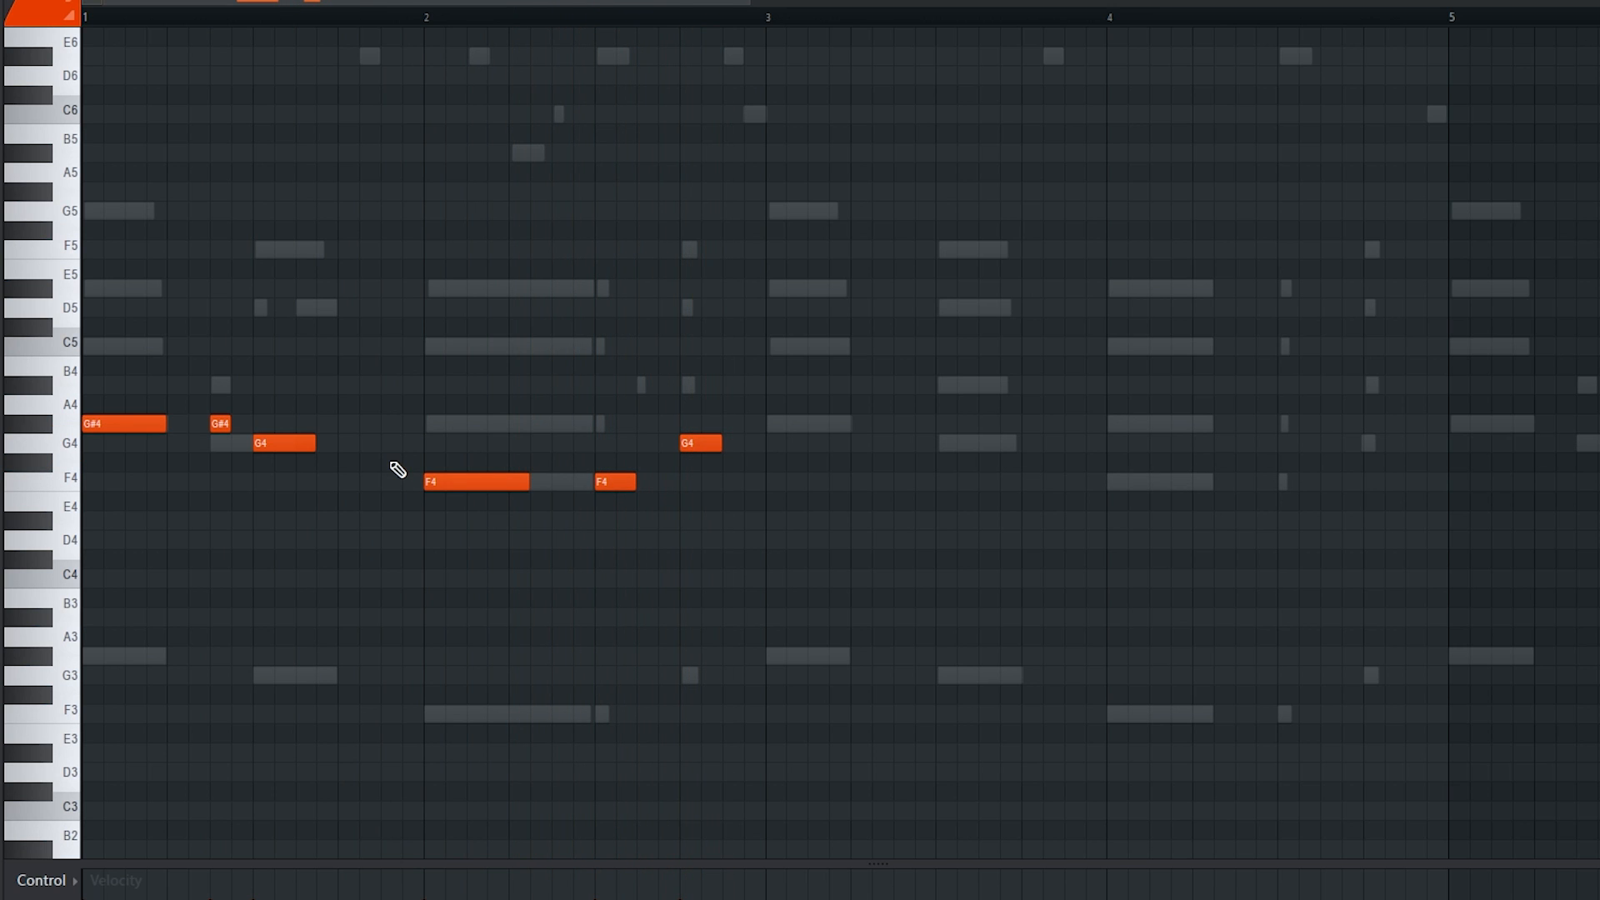
pyautogui.keyDown('ctrl'); pyautogui.scroll(4, 223, 566); pyautogui.keyUp('ctrl')
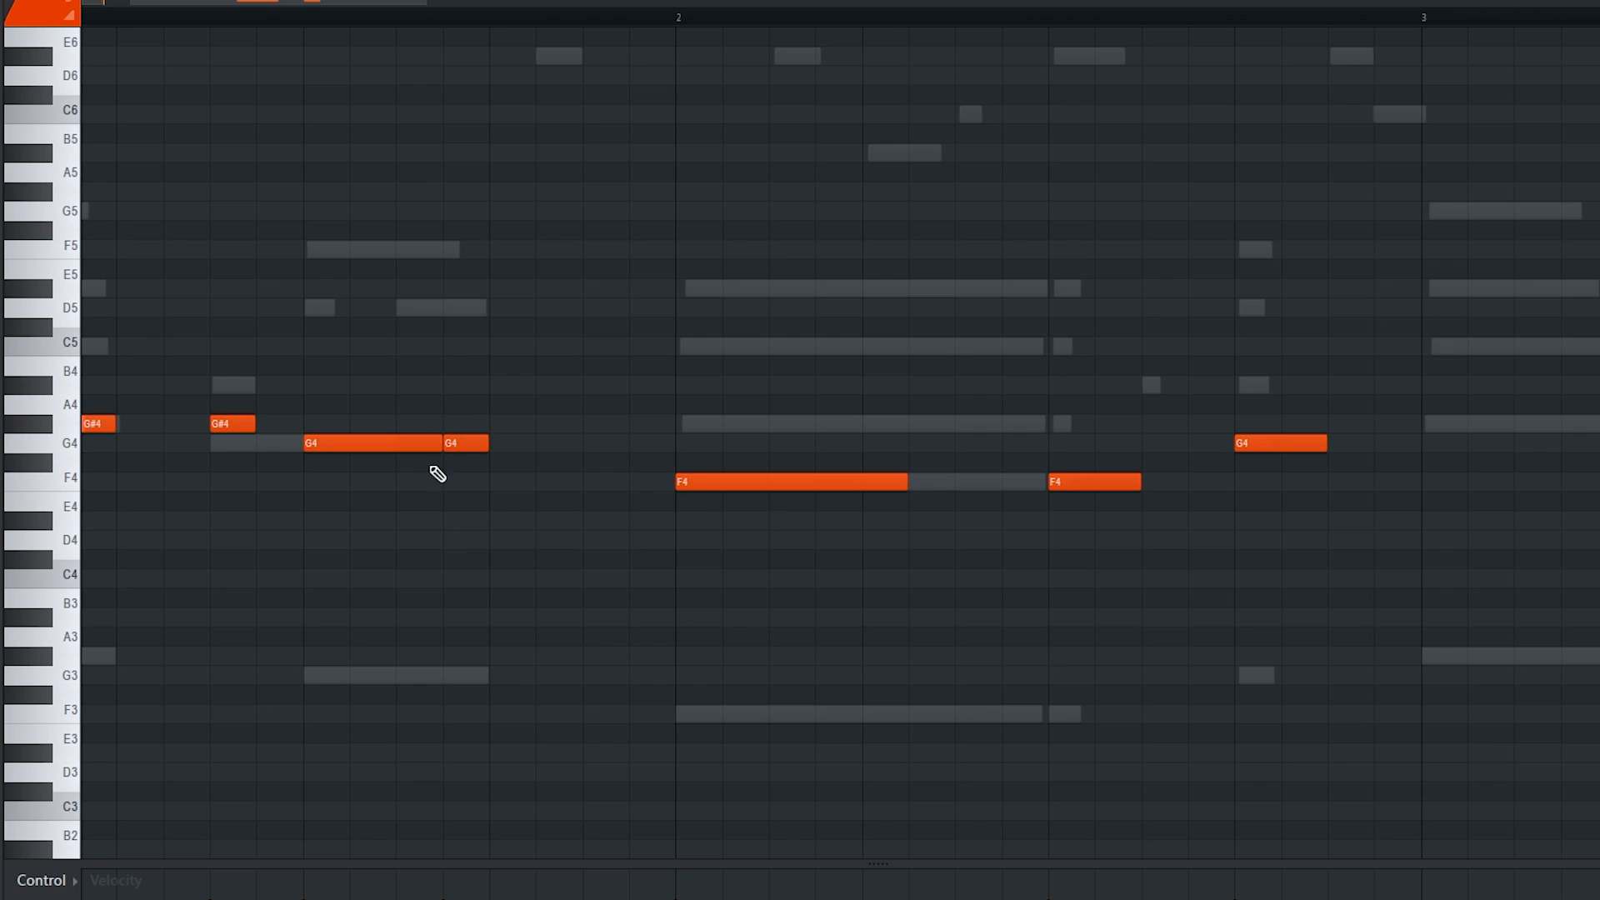
pyautogui.keyDown('ctrl'); pyautogui.scroll(3, 438, 474); pyautogui.keyUp('ctrl')
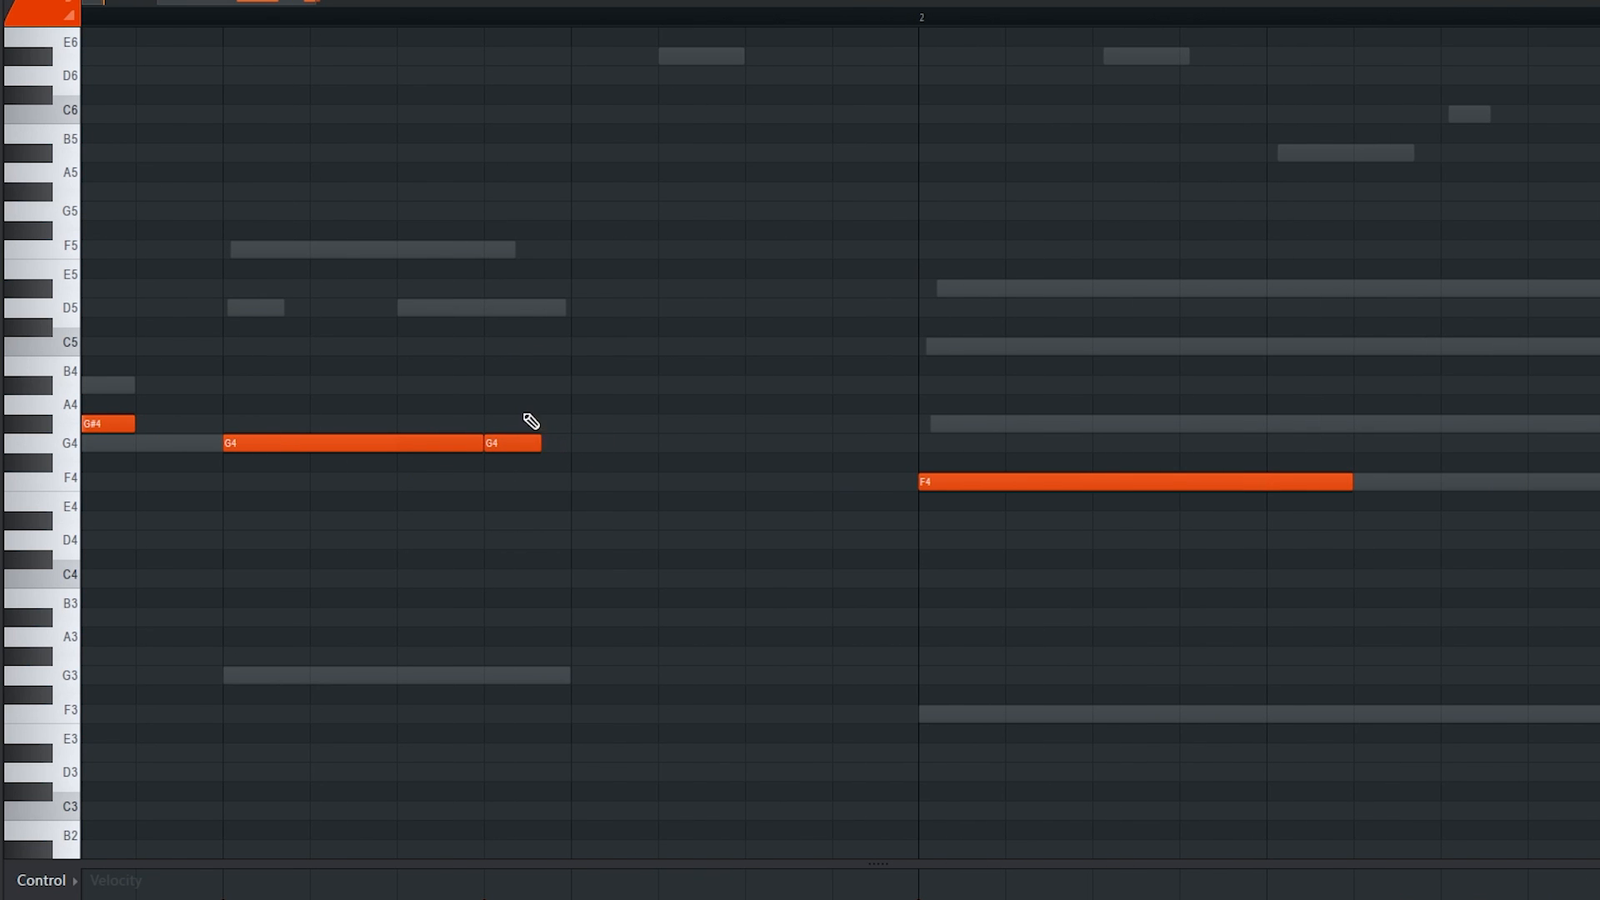
pyautogui.keyDown('ctrl'); pyautogui.moveTo(531, 421); pyautogui.dragTo(514, 525); pyautogui.keyUp('ctrl')
pyautogui.hotkey('ctrl', 'Up')
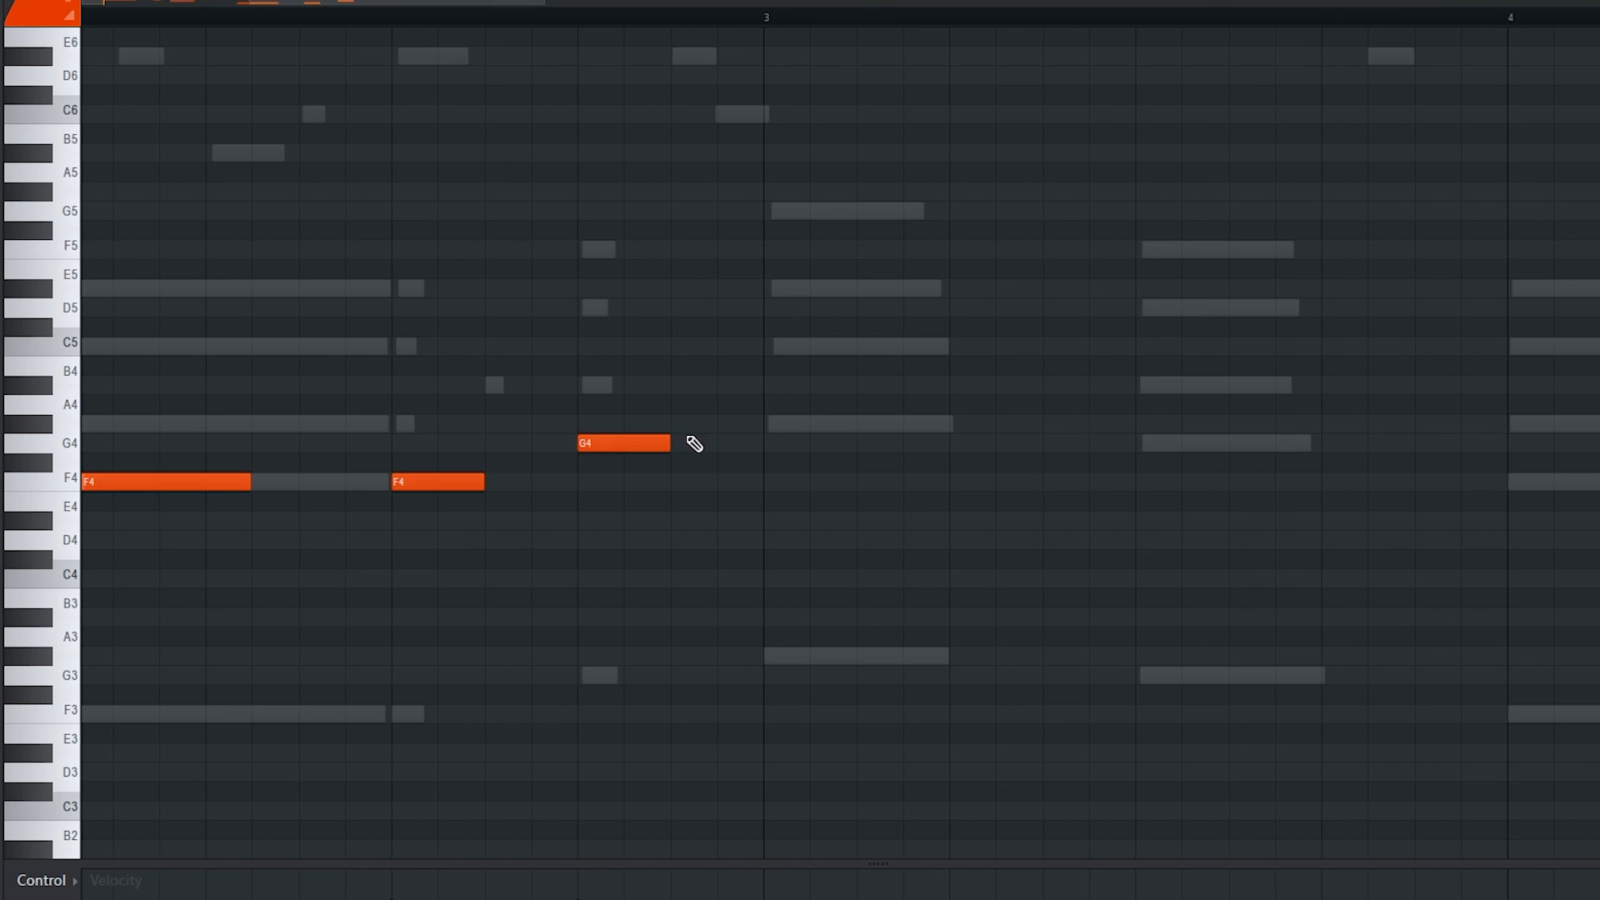
# Add a short G5 late in bar 2, write G#4, a short G#5, G4 and a short C5 in bar 3, and play it
pyautogui.click(684, 443)
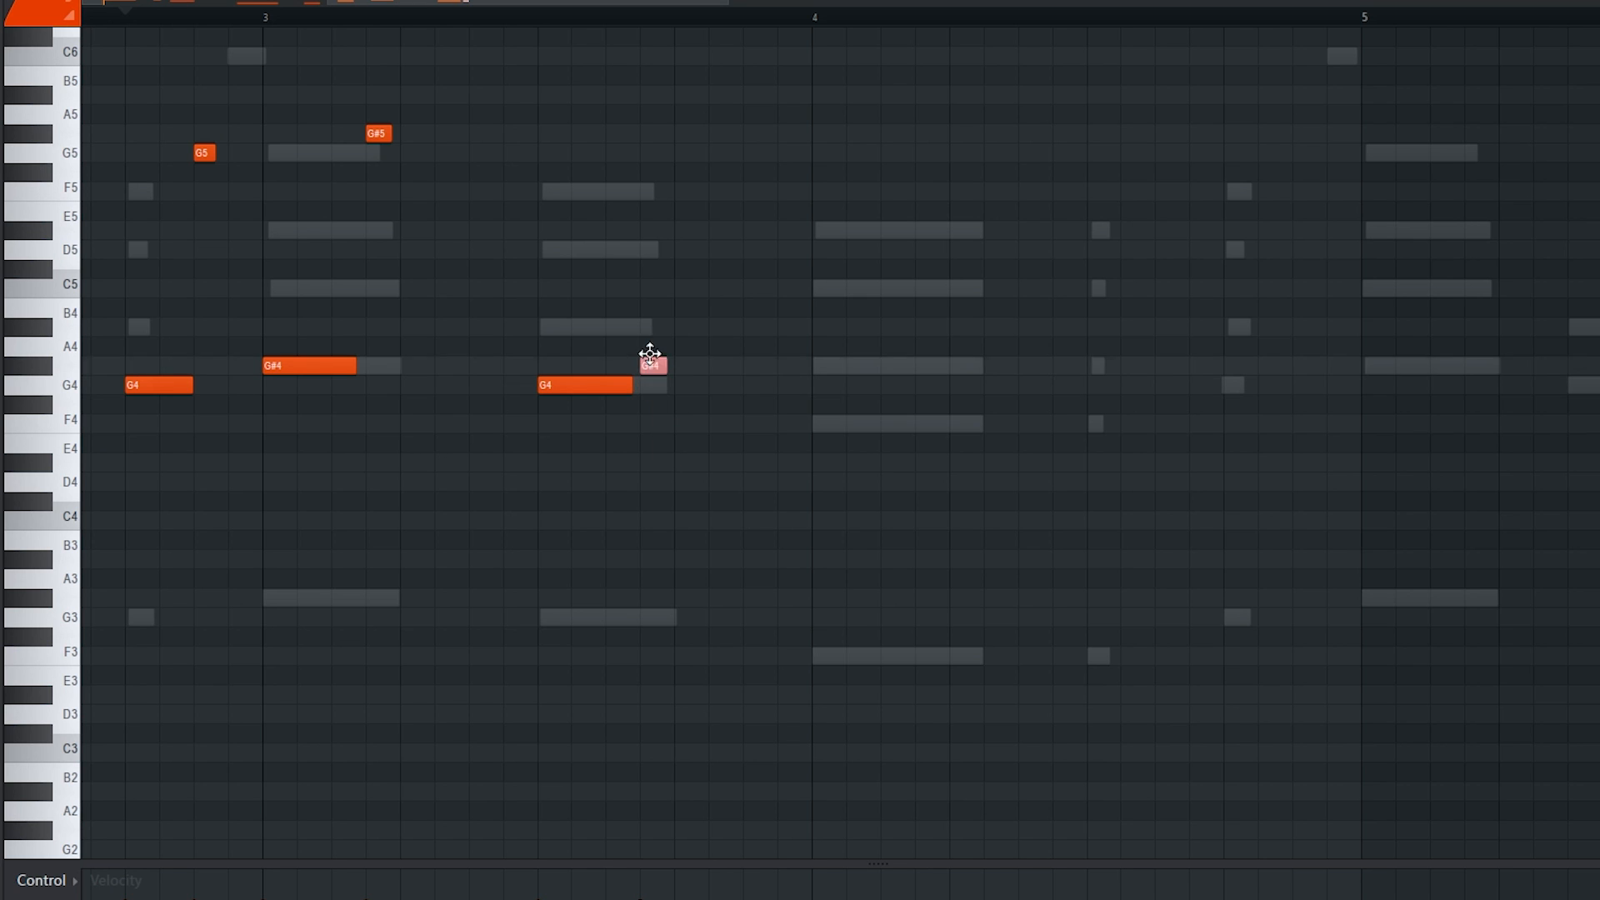
pyautogui.press('space')
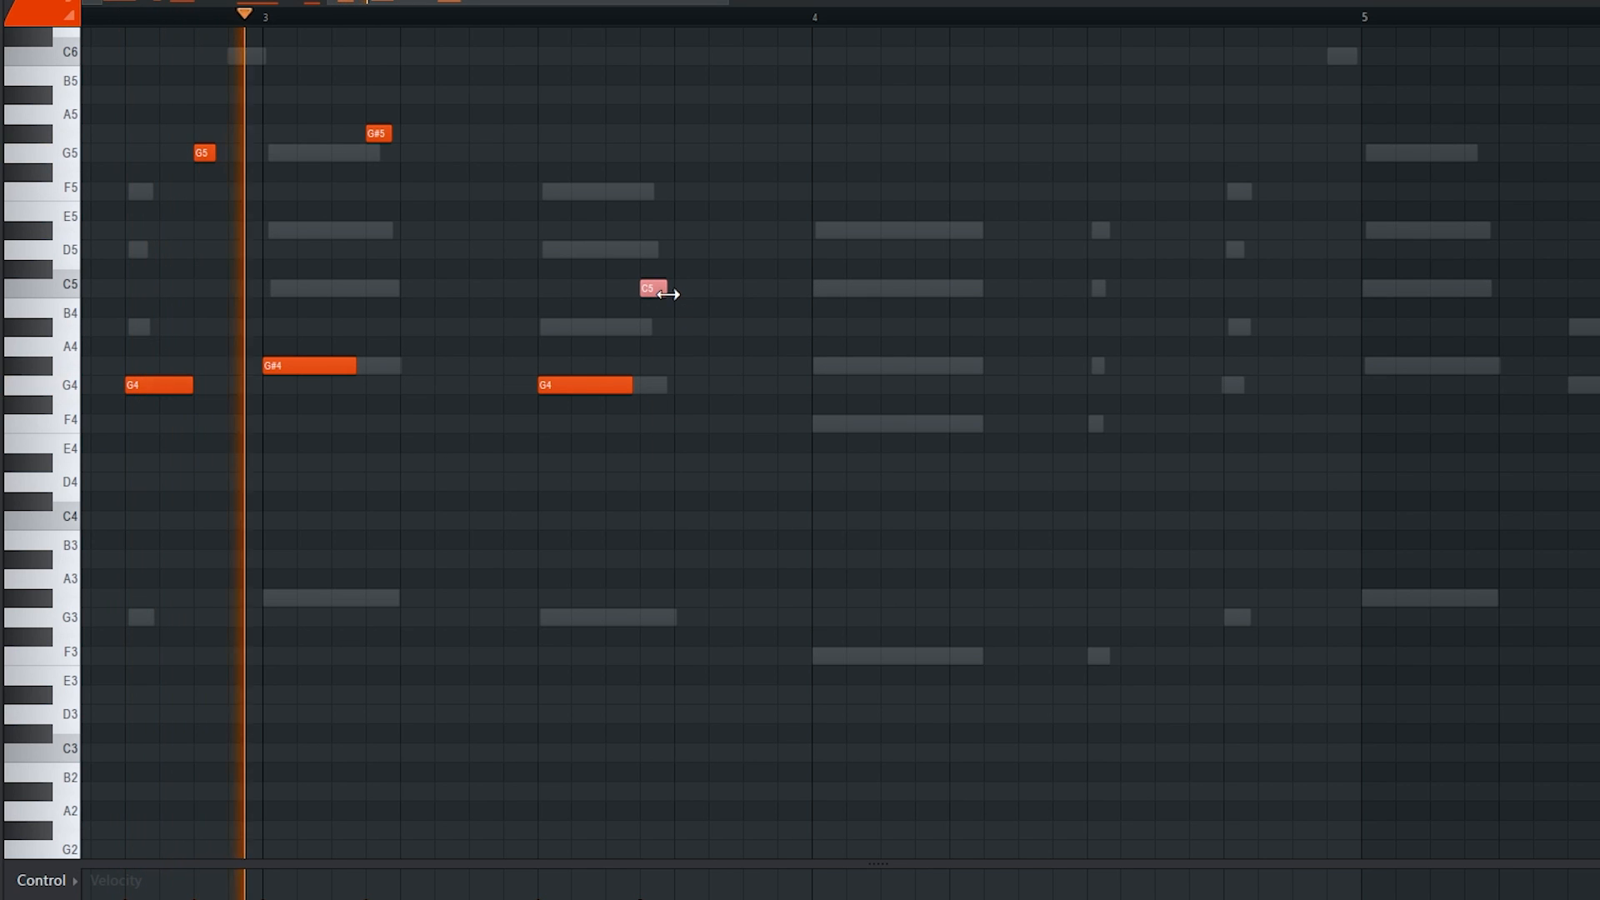
pyautogui.scroll(2, 717, 334)
pyautogui.scroll(2, 721, 342)
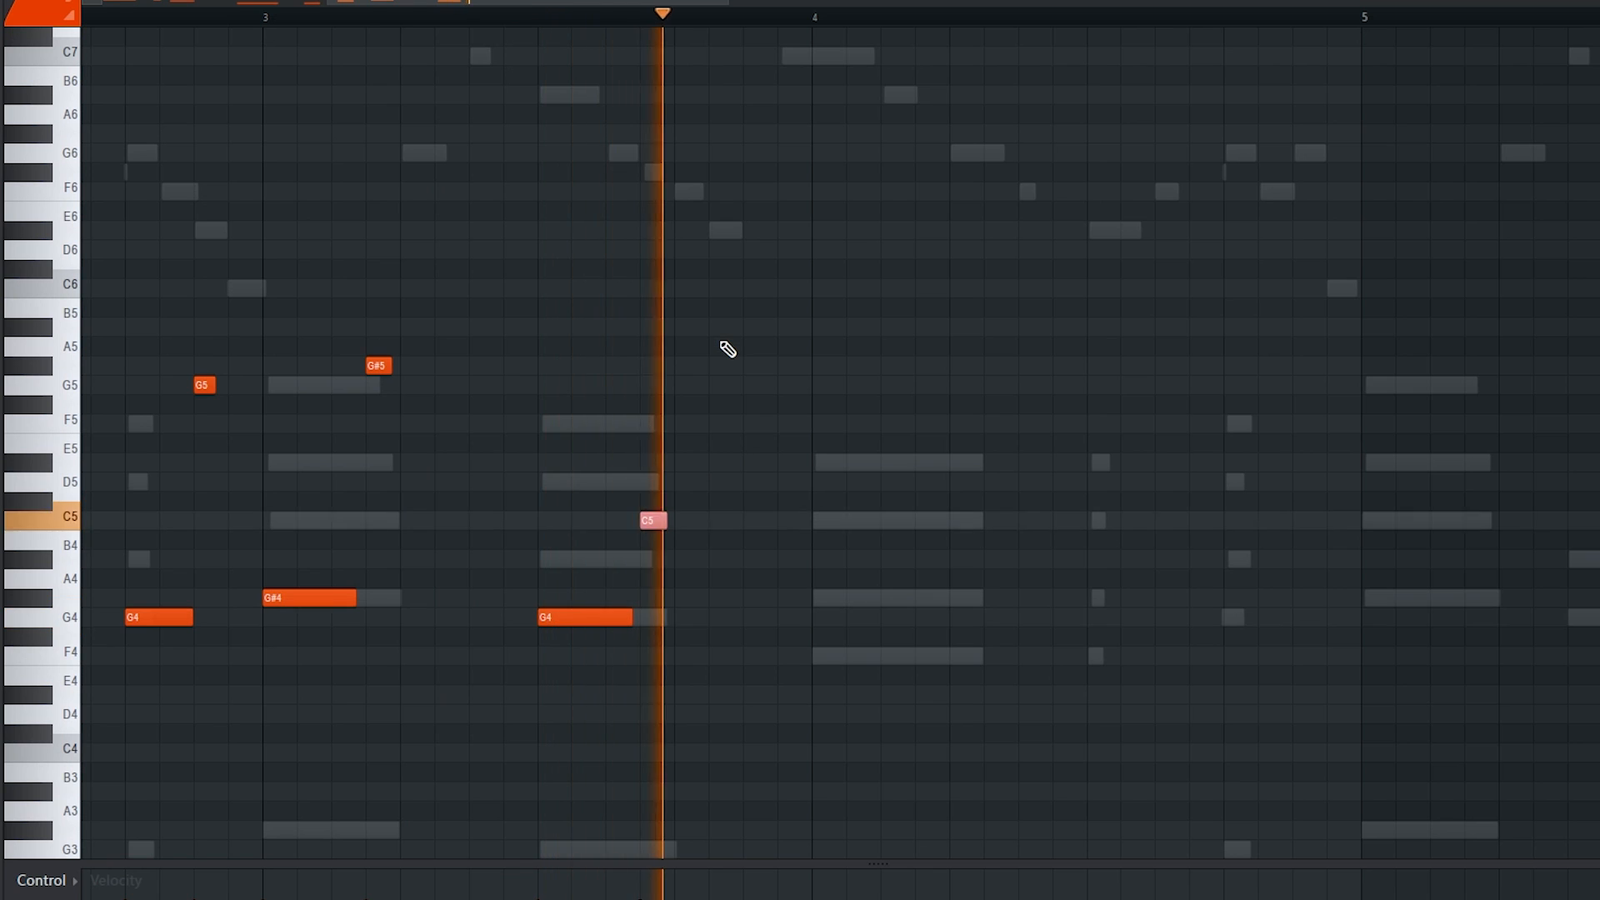
pyautogui.press('space')
# Continue the bar 3 run after the C5 with short A#5, C6 and G#5 notes
pyautogui.moveTo(679, 366); pyautogui.dragTo(676, 365)
pyautogui.moveTo(677, 366); pyautogui.dragTo(680, 328)
pyautogui.click(719, 288)
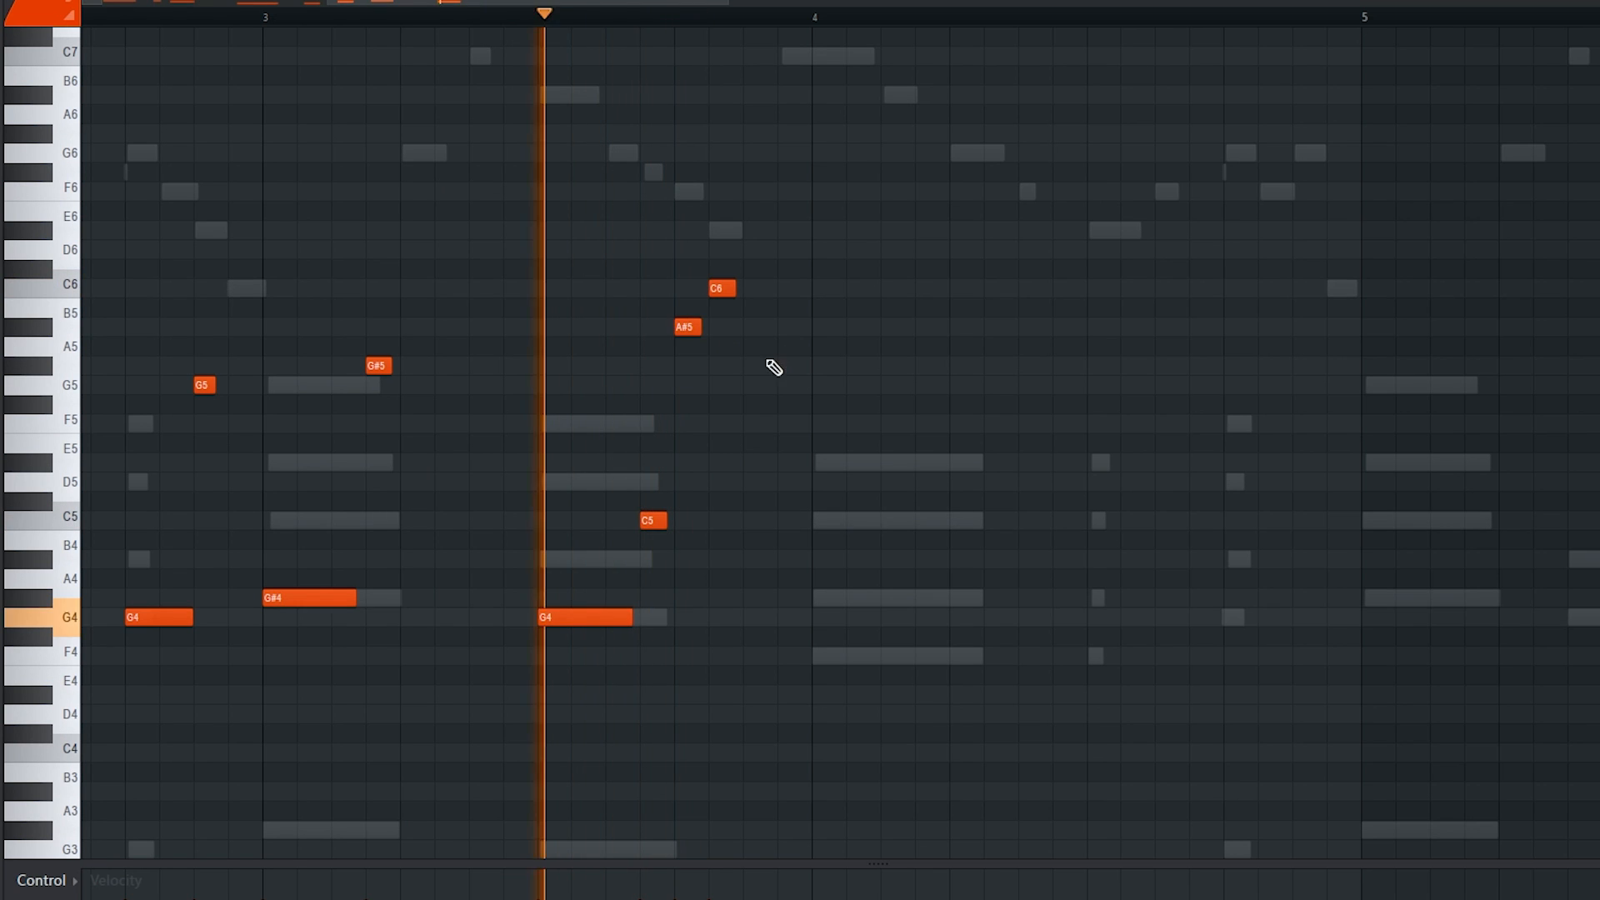
pyautogui.click(755, 368)
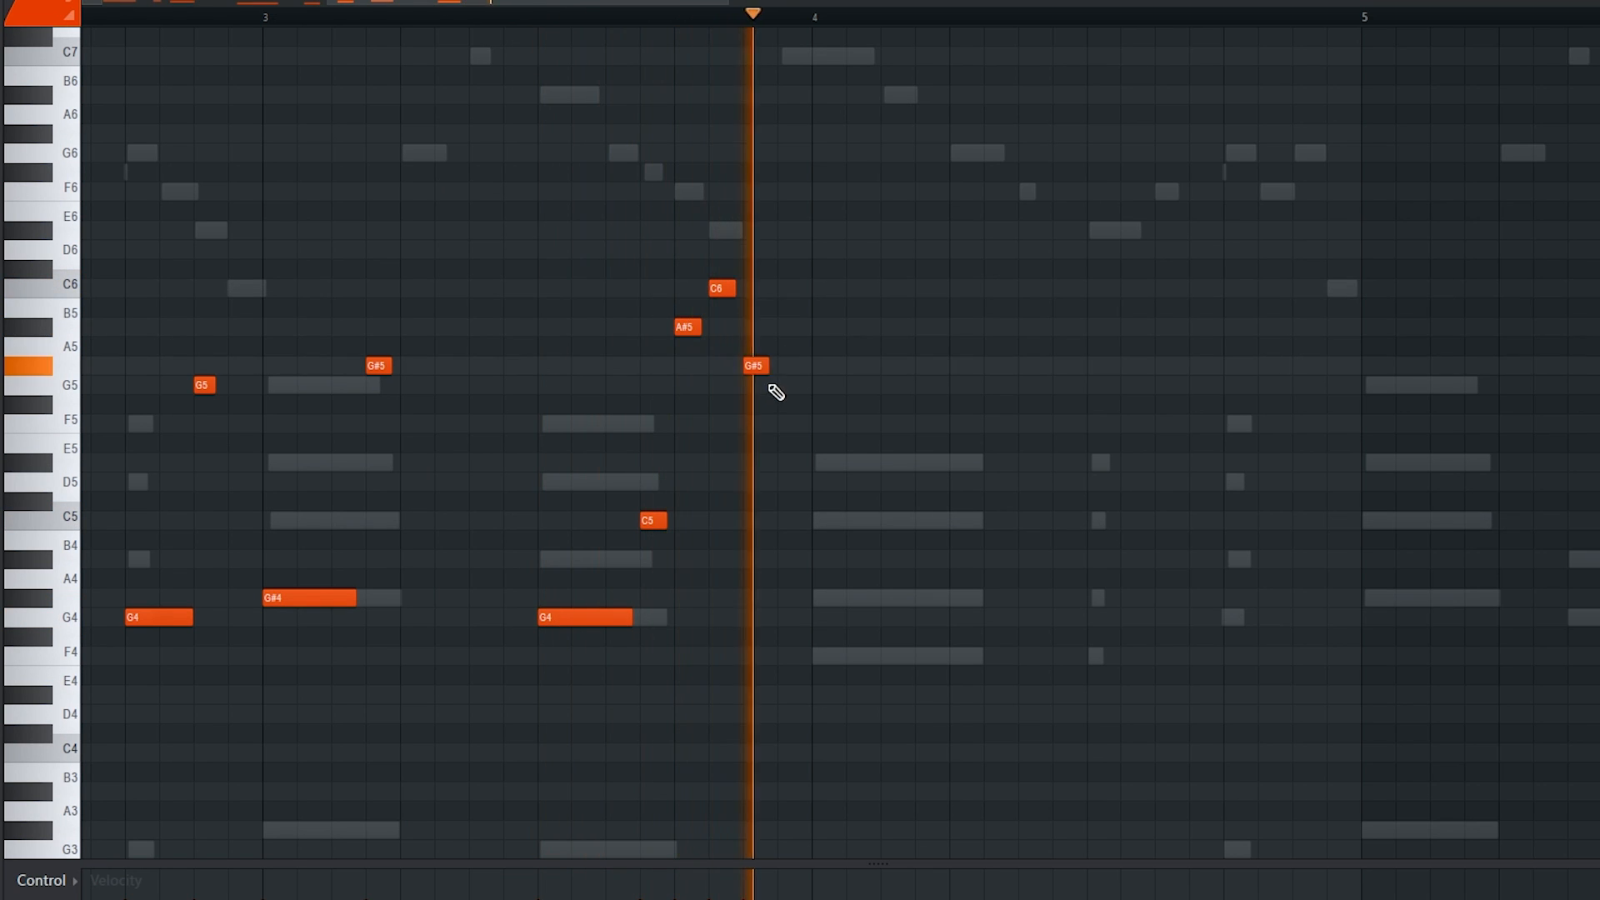
# Replace the G#5 at the end of bar 3 with a longer G5, and lengthen the C6 before it slightly
pyautogui.press('space')
pyautogui.rightClick(756, 368)
pyautogui.click(755, 384)
pyautogui.press('space')
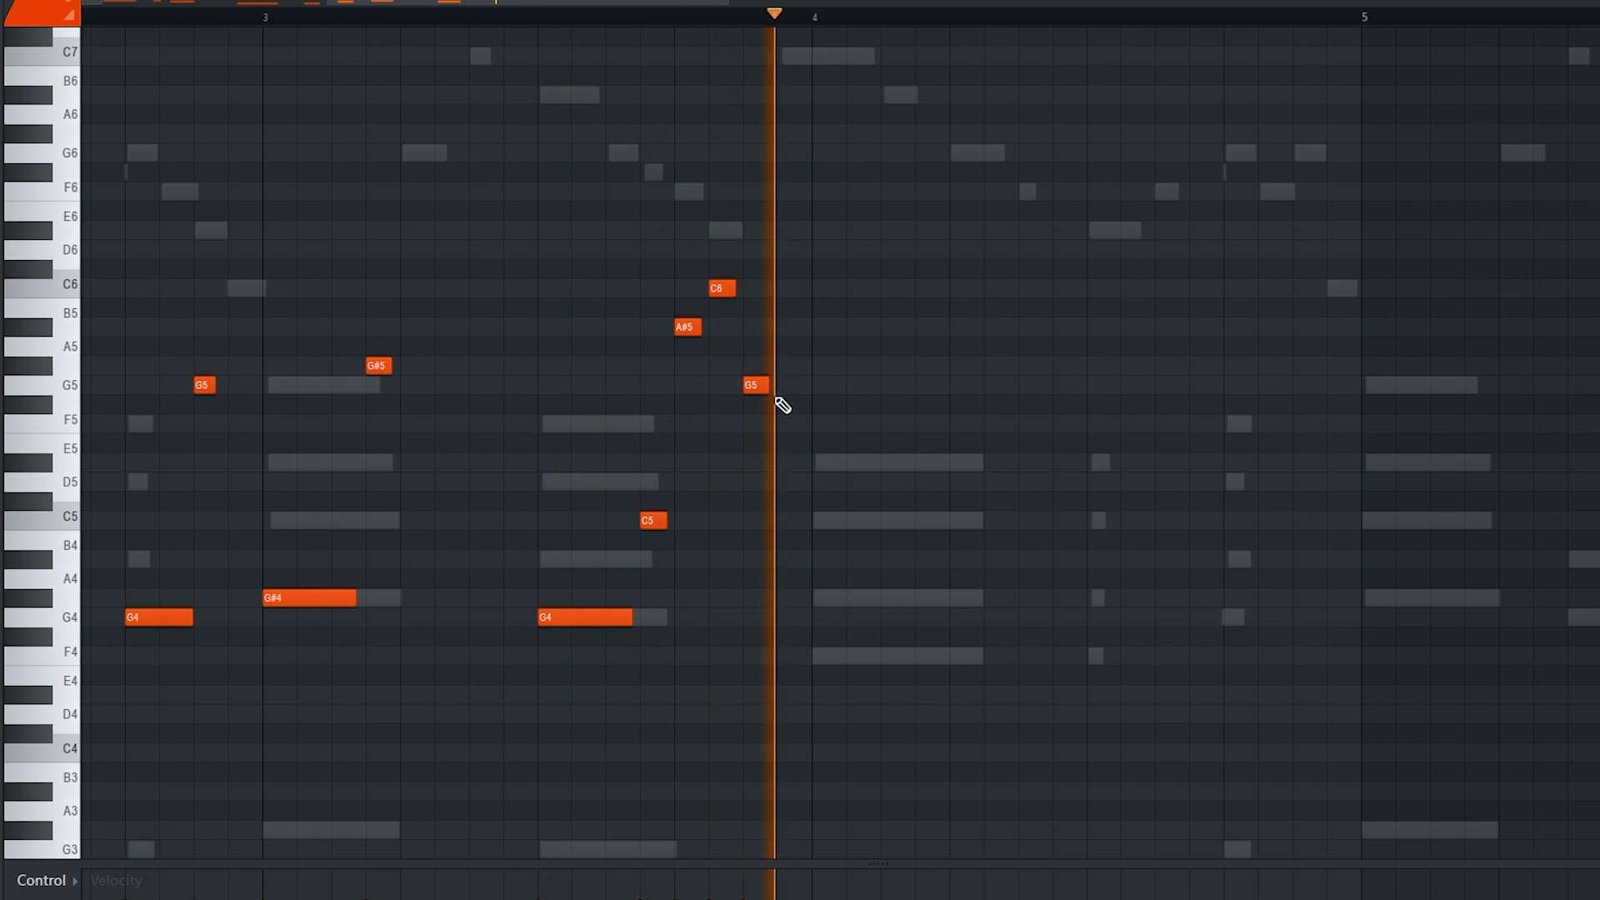
pyautogui.press('space')
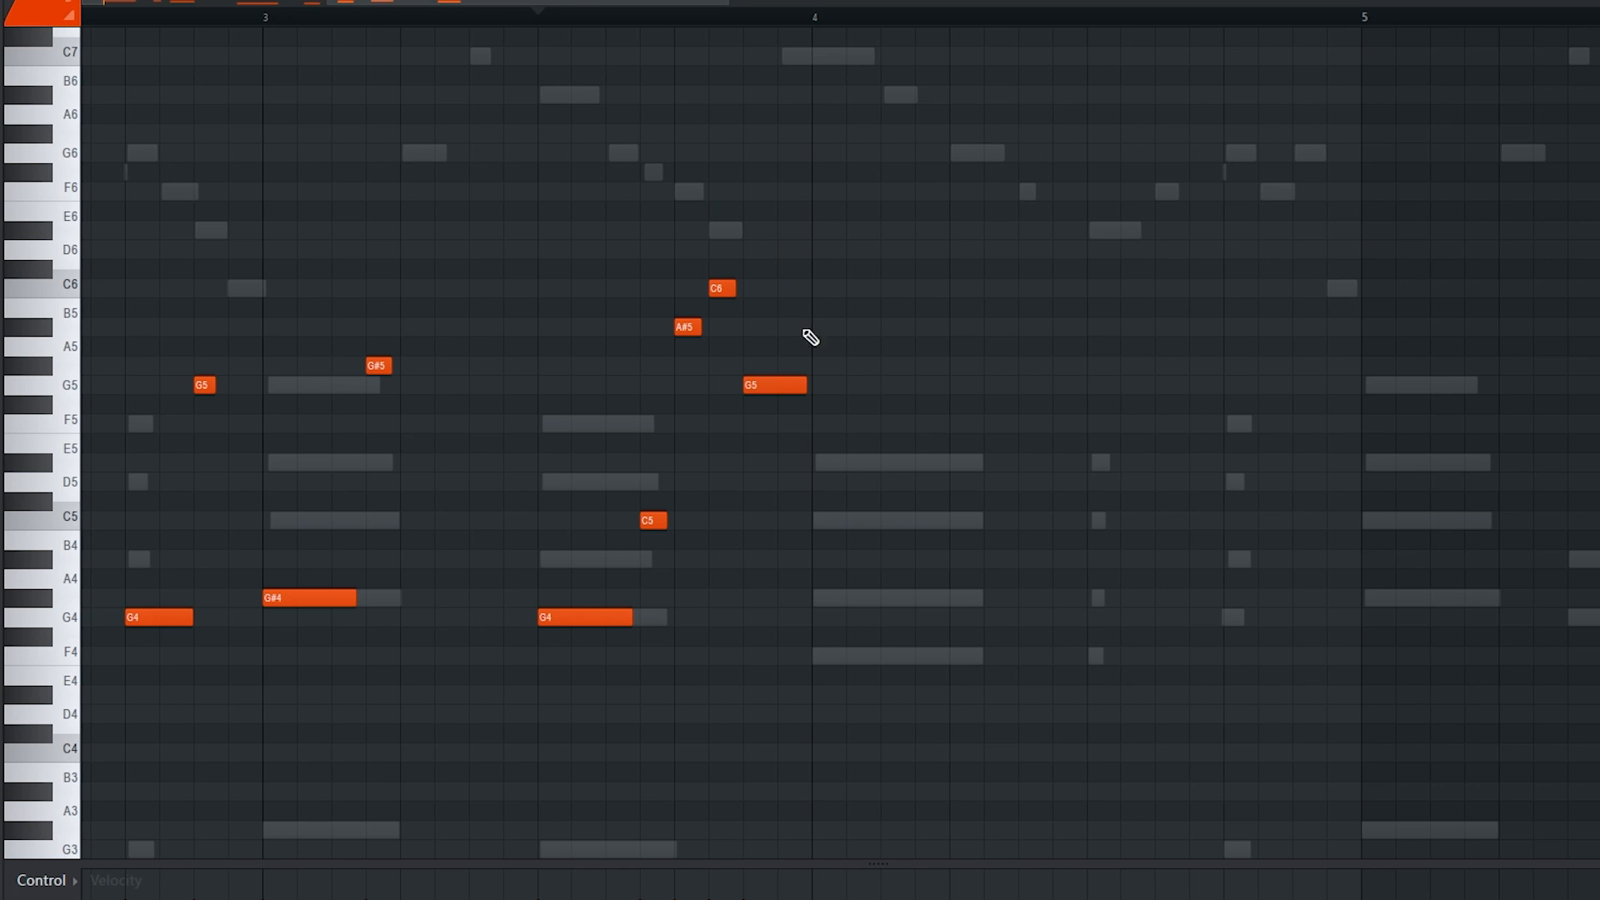
pyautogui.press('space')
pyautogui.moveTo(736, 291); pyautogui.dragTo(749, 293)
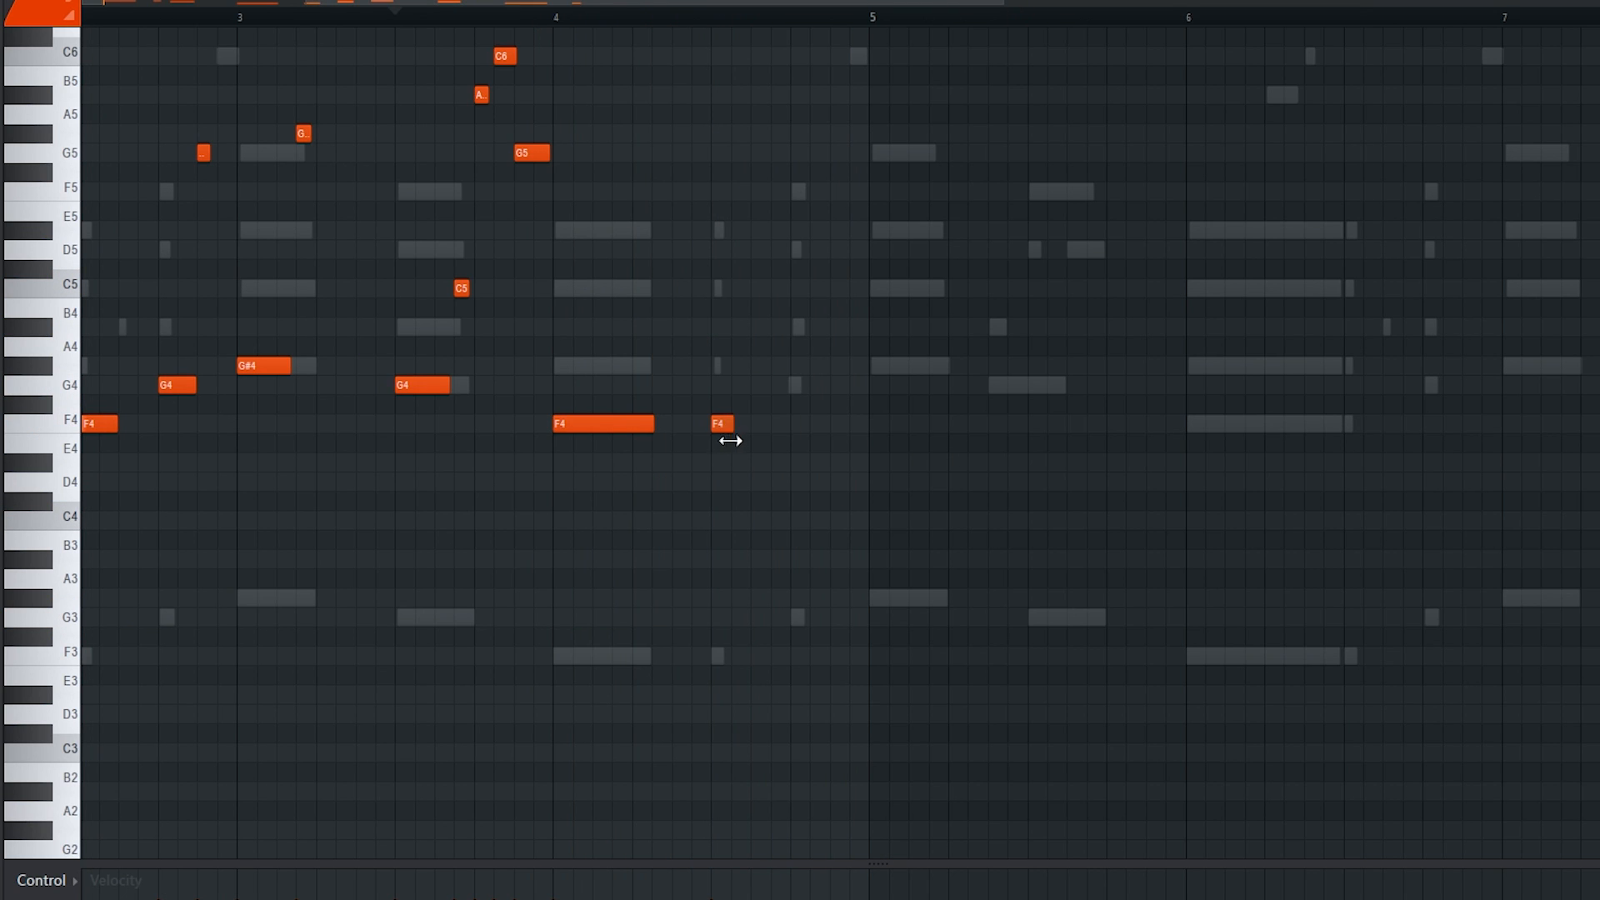
# Fill bar 4 with two F4s, a G4 and a short G5, and duplicate the four-bar bassline into bars 5 to 8
pyautogui.click(709, 389)
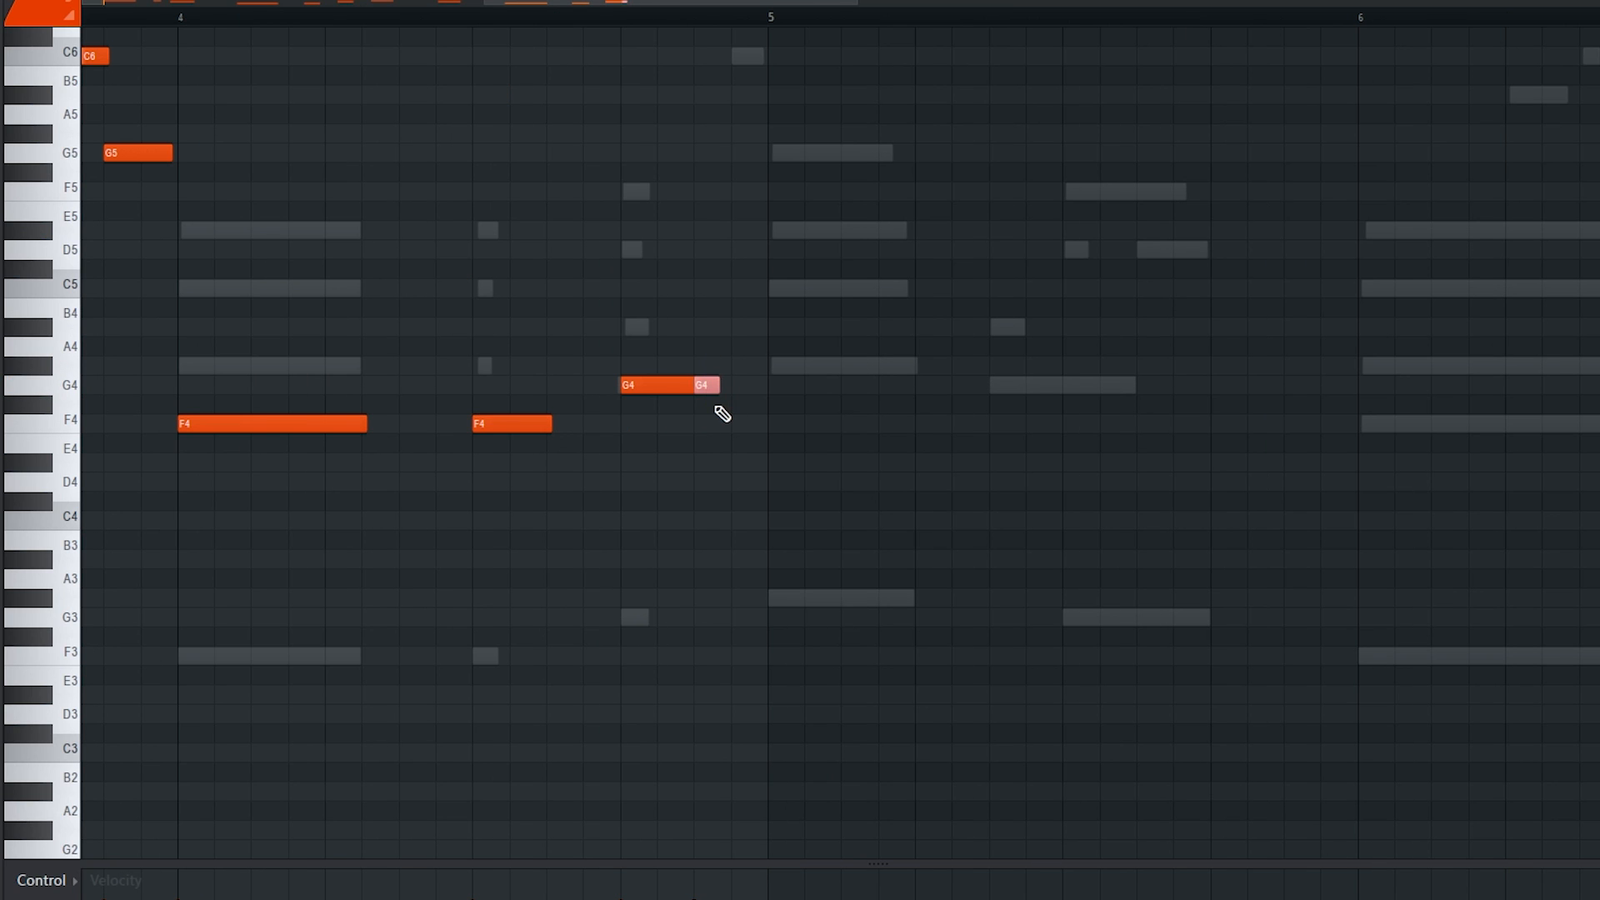
pyautogui.scroll(-5, 720, 425)
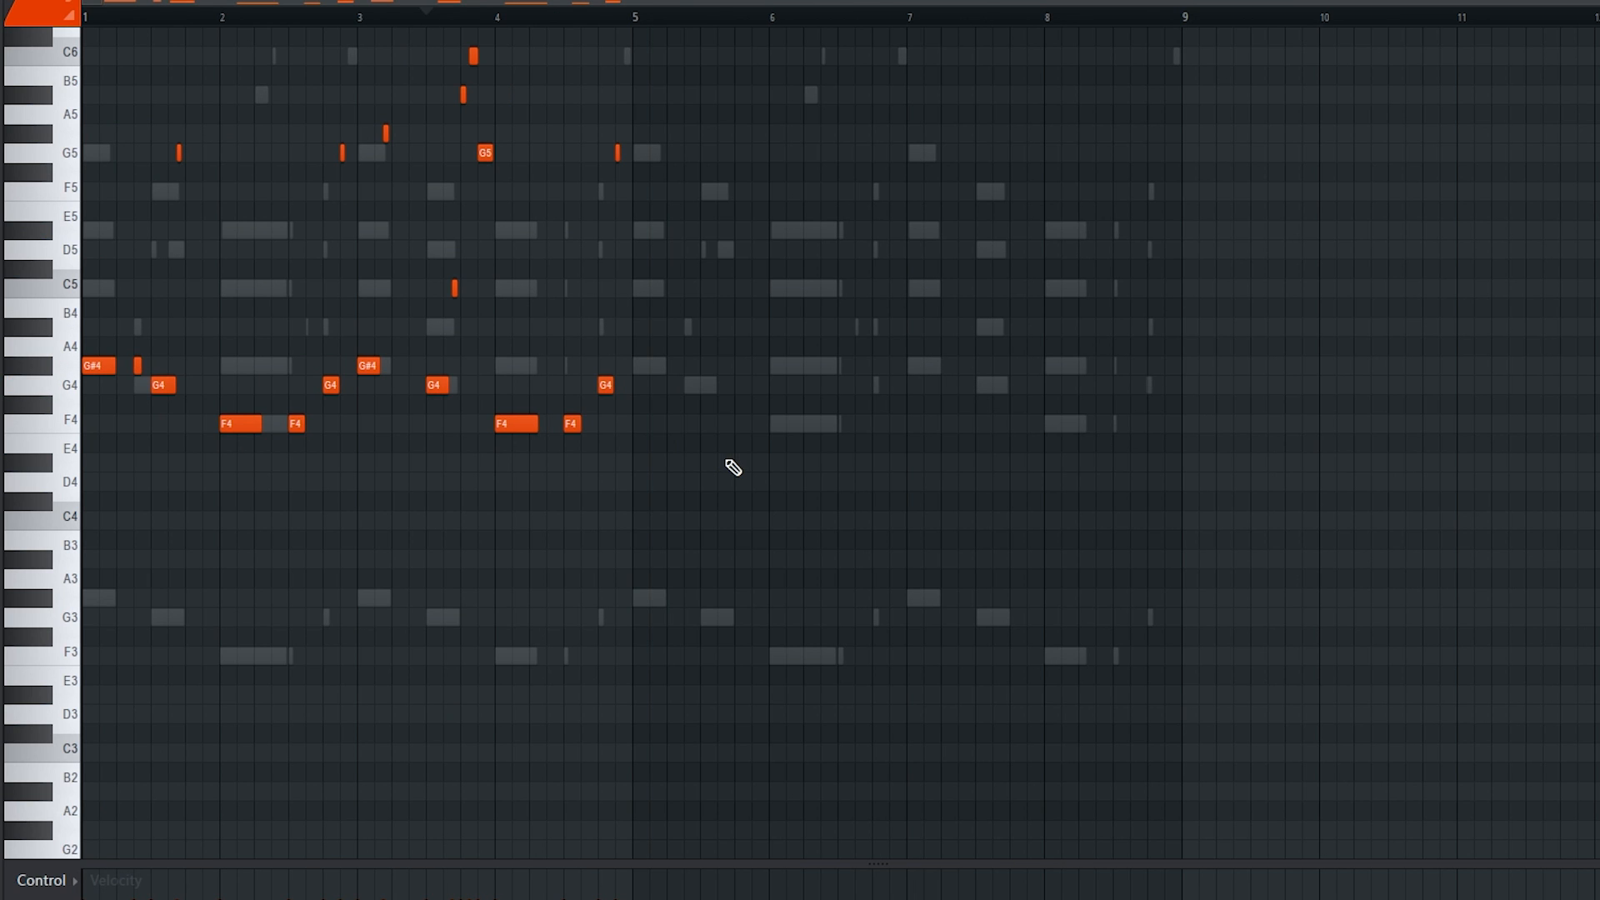
pyautogui.hotkey('ctrl', 'b')
pyautogui.scroll(3, 1304, 665)
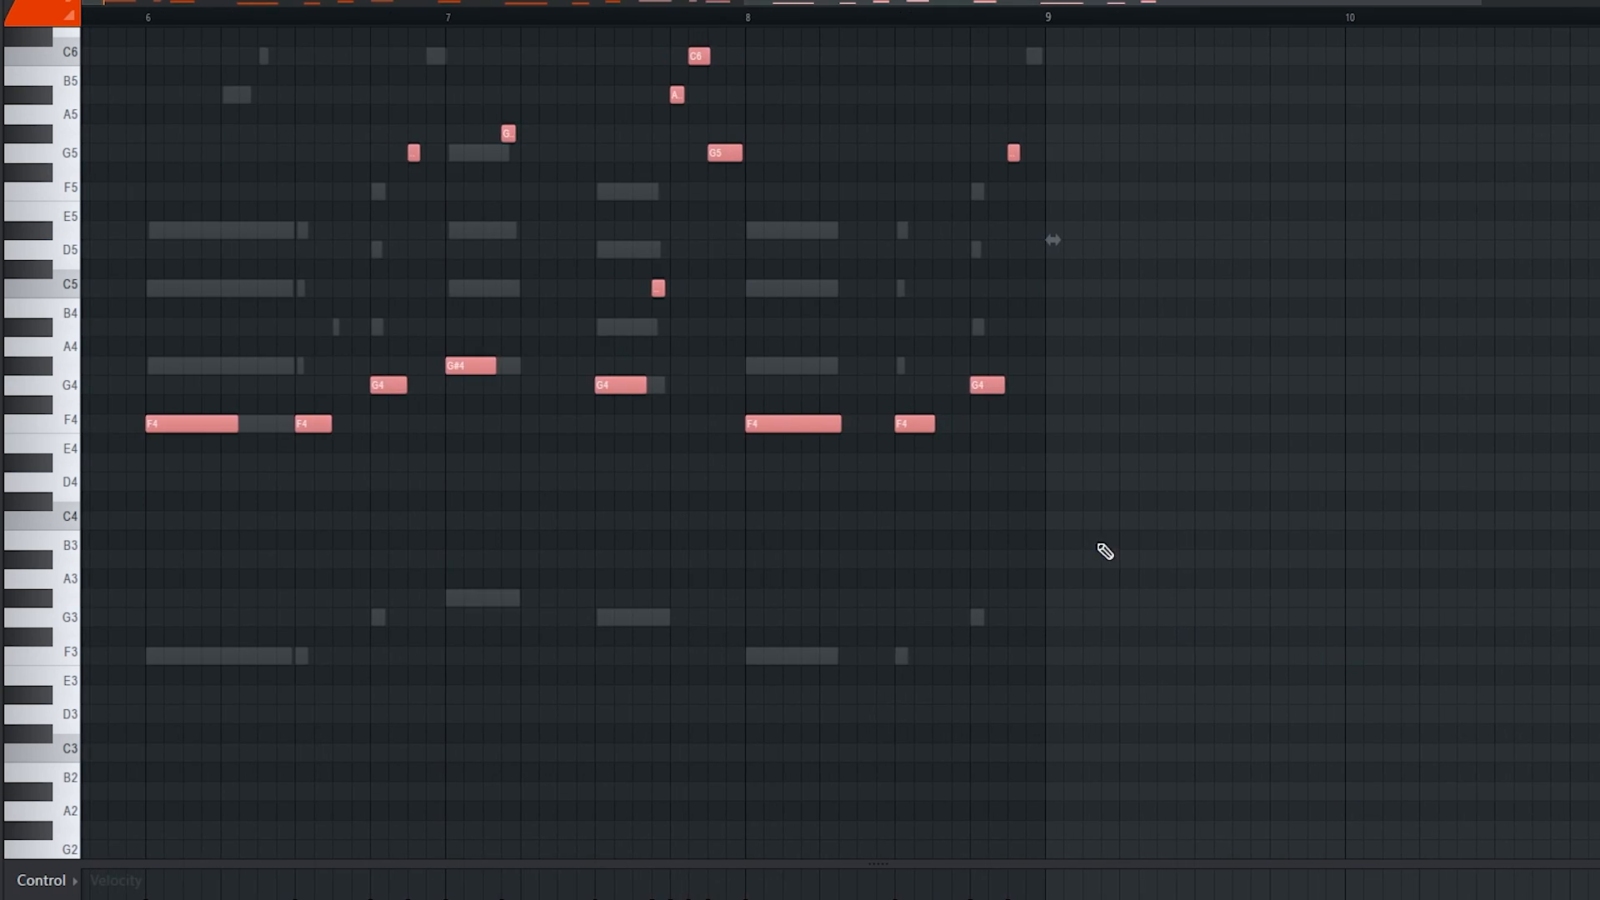
pyautogui.scroll(-3, 1103, 550)
pyautogui.moveTo(1504, 666); pyautogui.dragTo(638, 18)
pyautogui.scroll(1, 674, 394)
pyautogui.scroll(4, 689, 405)
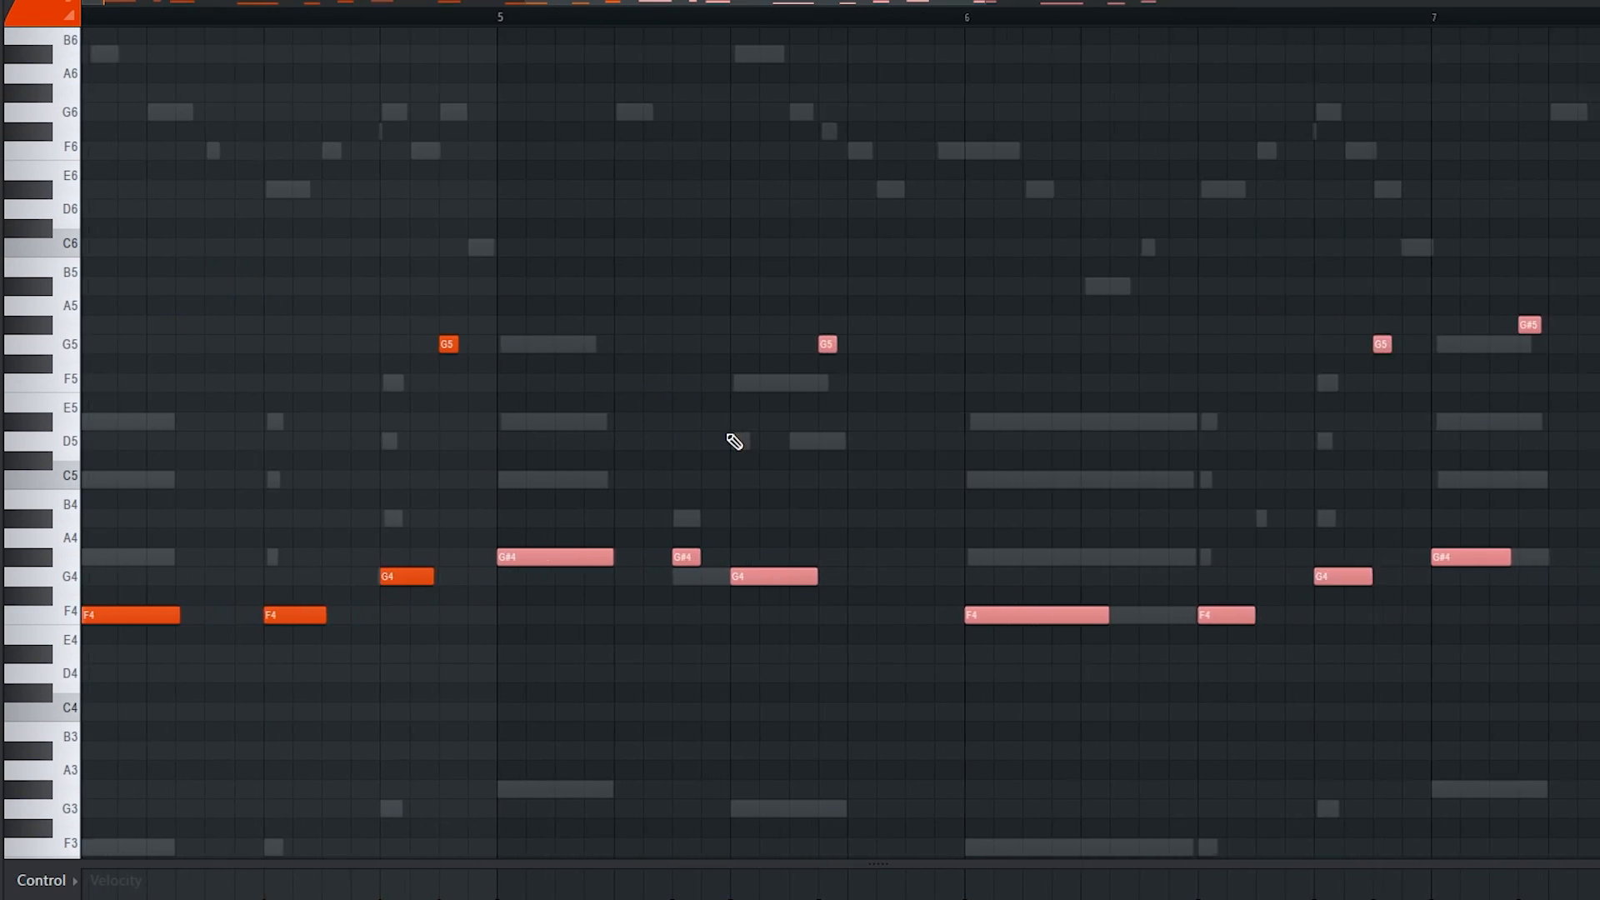
pyautogui.scroll(-3, 975, 492)
pyautogui.moveTo(1599, 739); pyautogui.dragTo(846, 125)
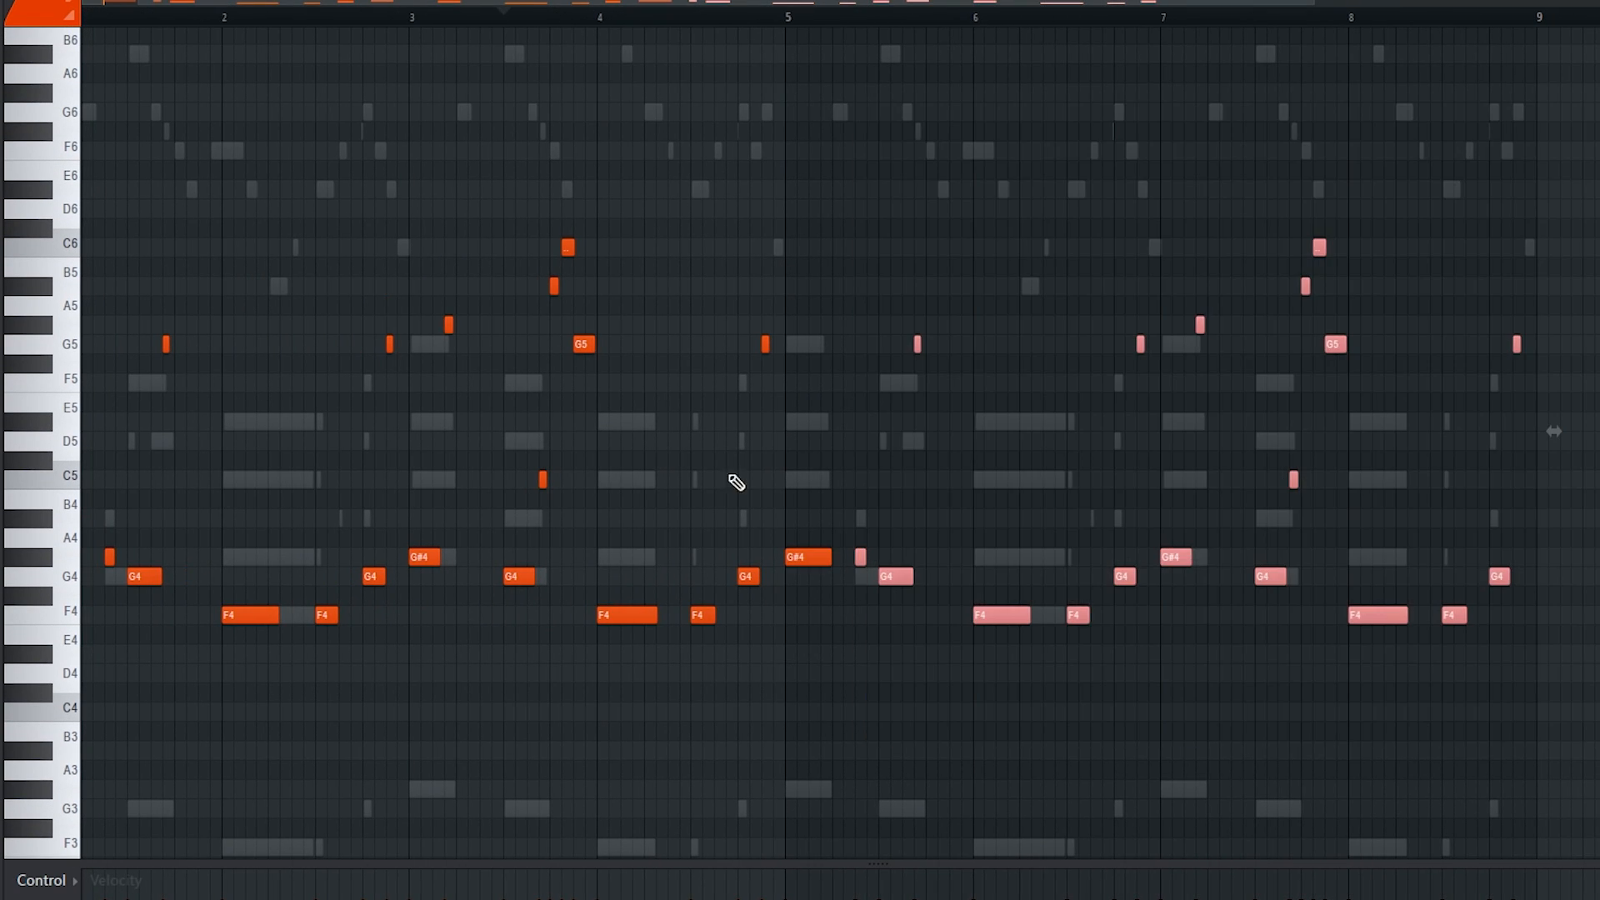
pyautogui.click(1037, 696)
# Add a short G#4 directly after bar 5's opening note, raise it an octave, and play the section
pyautogui.scroll(5, 871, 575)
pyautogui.moveTo(454, 559)
pyautogui.mouseDown()
pyautogui.moveTo(334, 559)
pyautogui.moveTo(635, 560)
pyautogui.mouseUp()
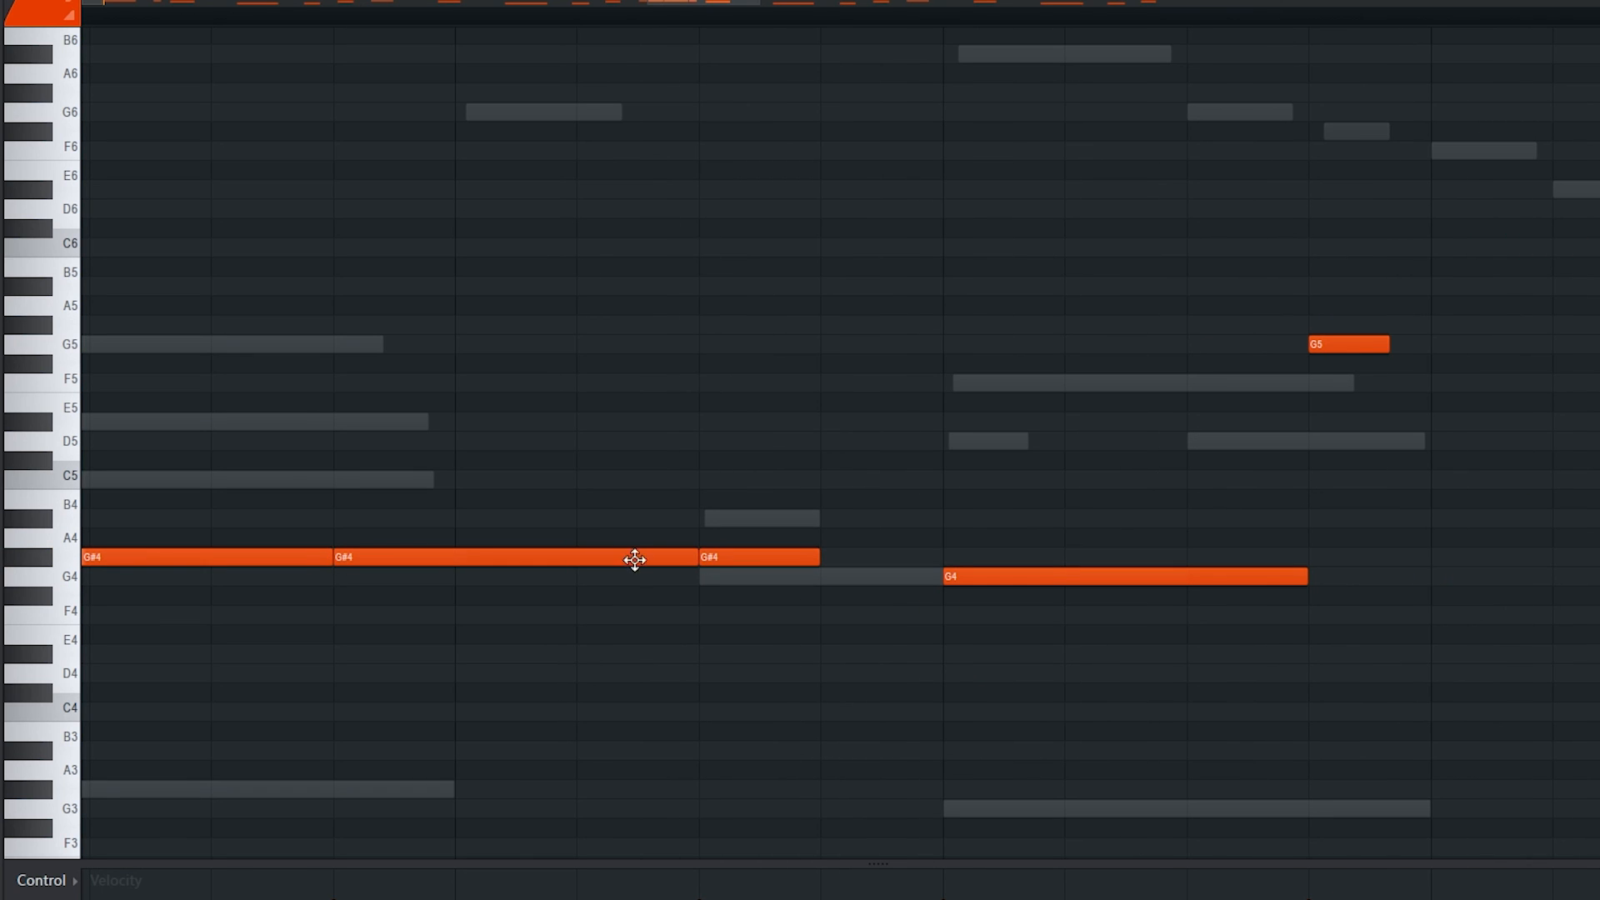
pyautogui.rightClick(686, 558)
pyautogui.moveTo(422, 511); pyautogui.dragTo(401, 571)
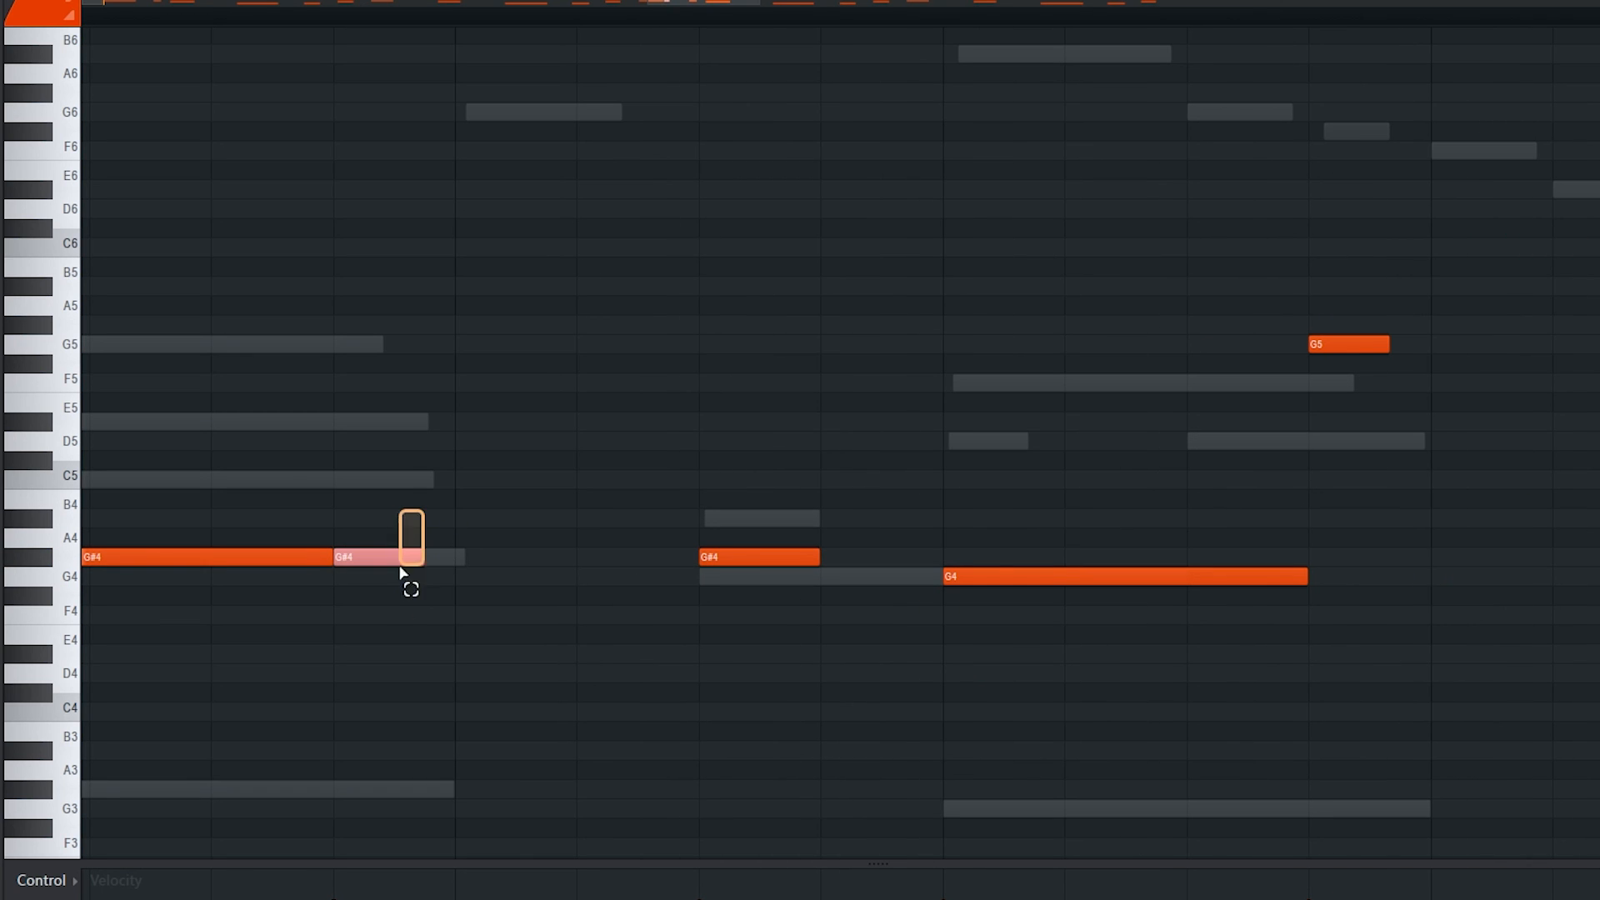
pyautogui.hotkey('ctrl', 'Up')
pyautogui.scroll(-3, 514, 654)
pyautogui.scroll(1, 467, 642)
pyautogui.press('space')
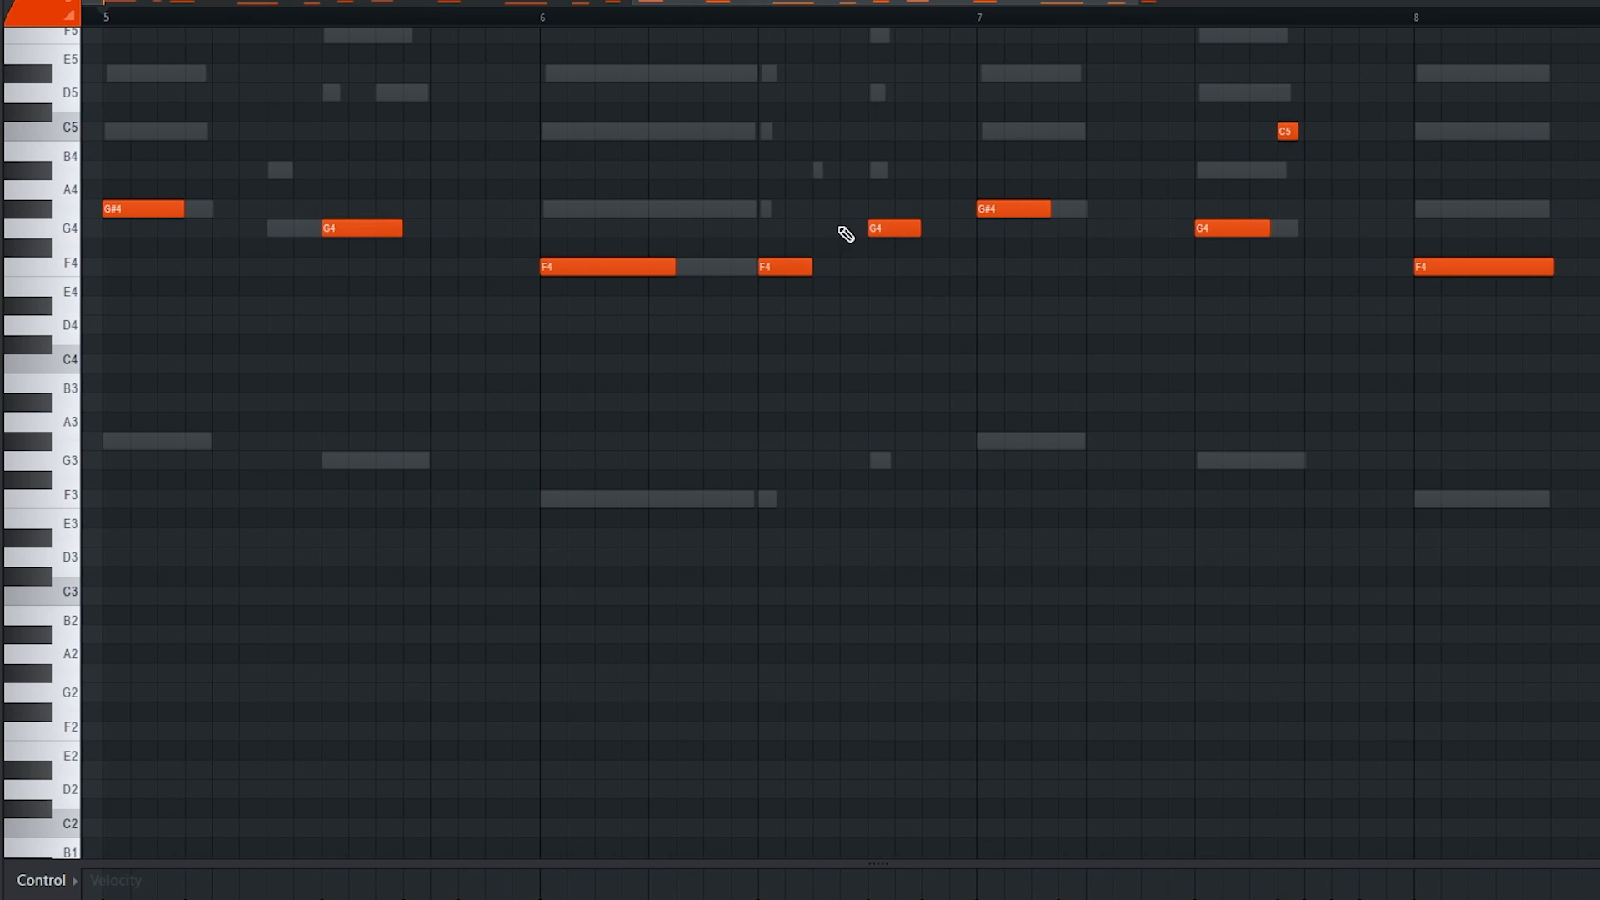
# In bar 6, lengthen the first F4, add a short F5, replace the G4 with a rising G#4, A#4, C5, D#5 run, and play it
pyautogui.moveTo(667, 269); pyautogui.dragTo(850, 275)
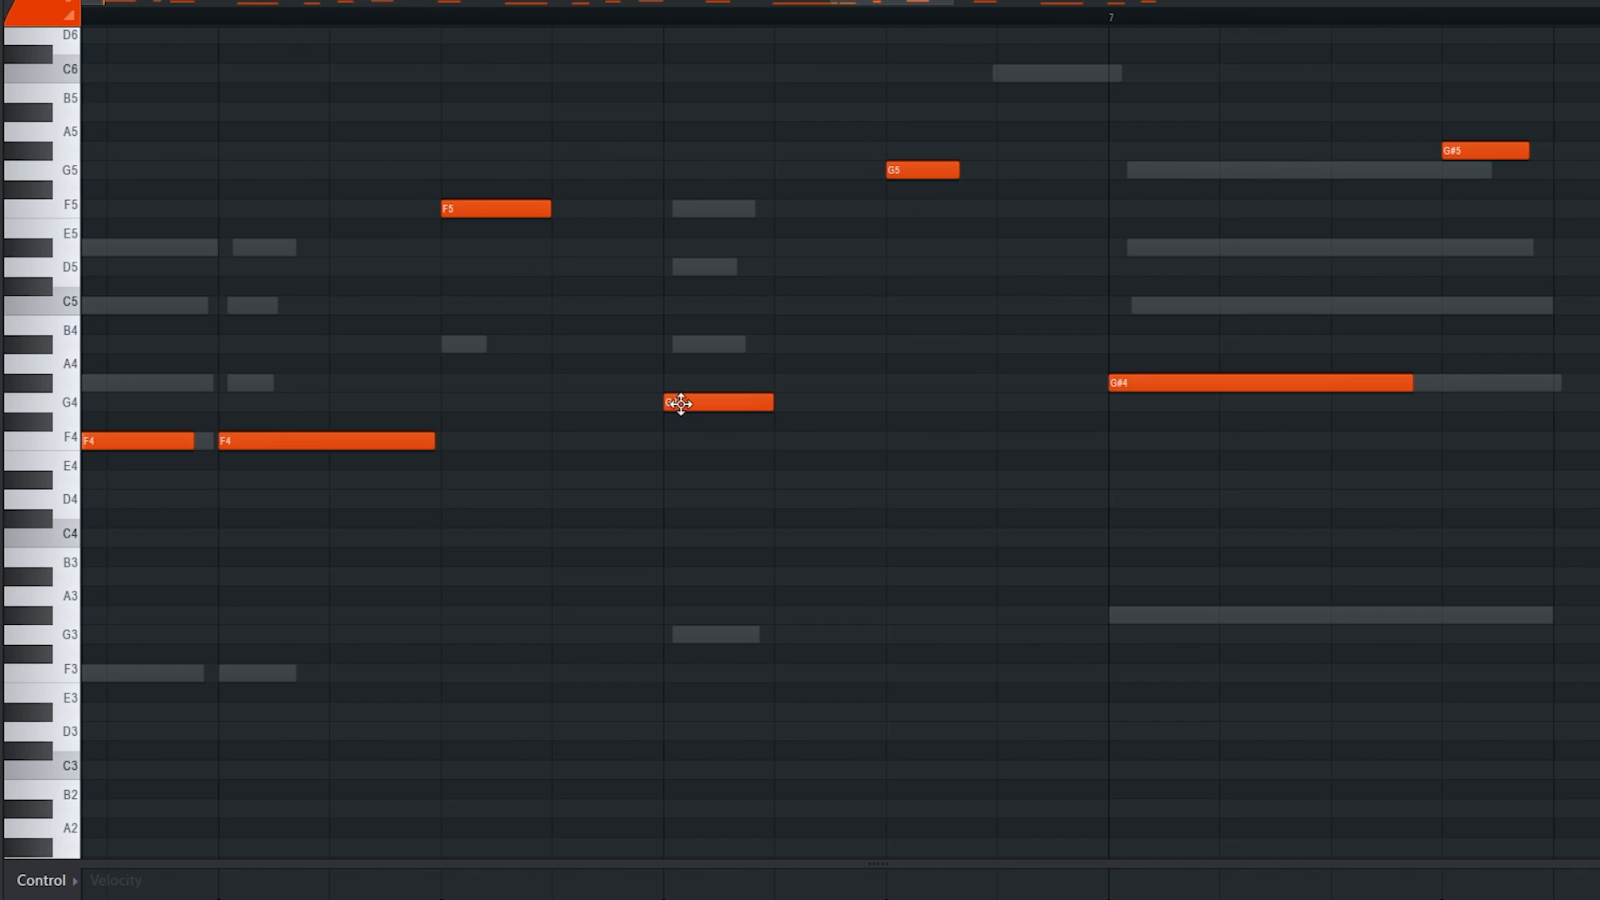
pyautogui.moveTo(672, 400); pyautogui.dragTo(684, 342)
pyautogui.rightClick(704, 346)
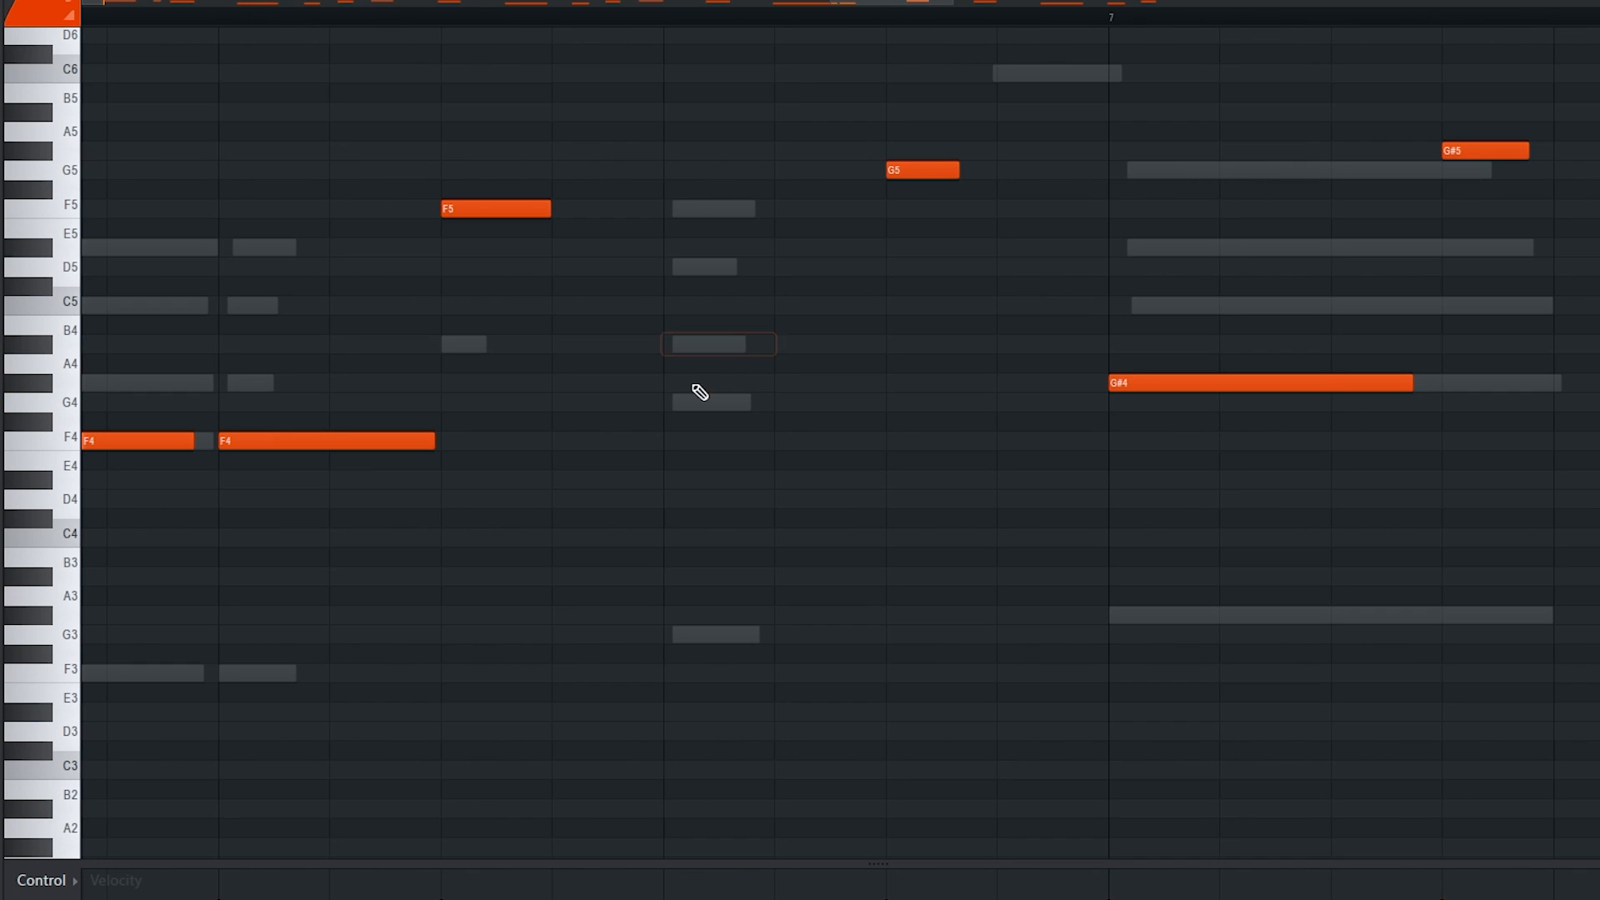
pyautogui.click(782, 344)
pyautogui.click(891, 306)
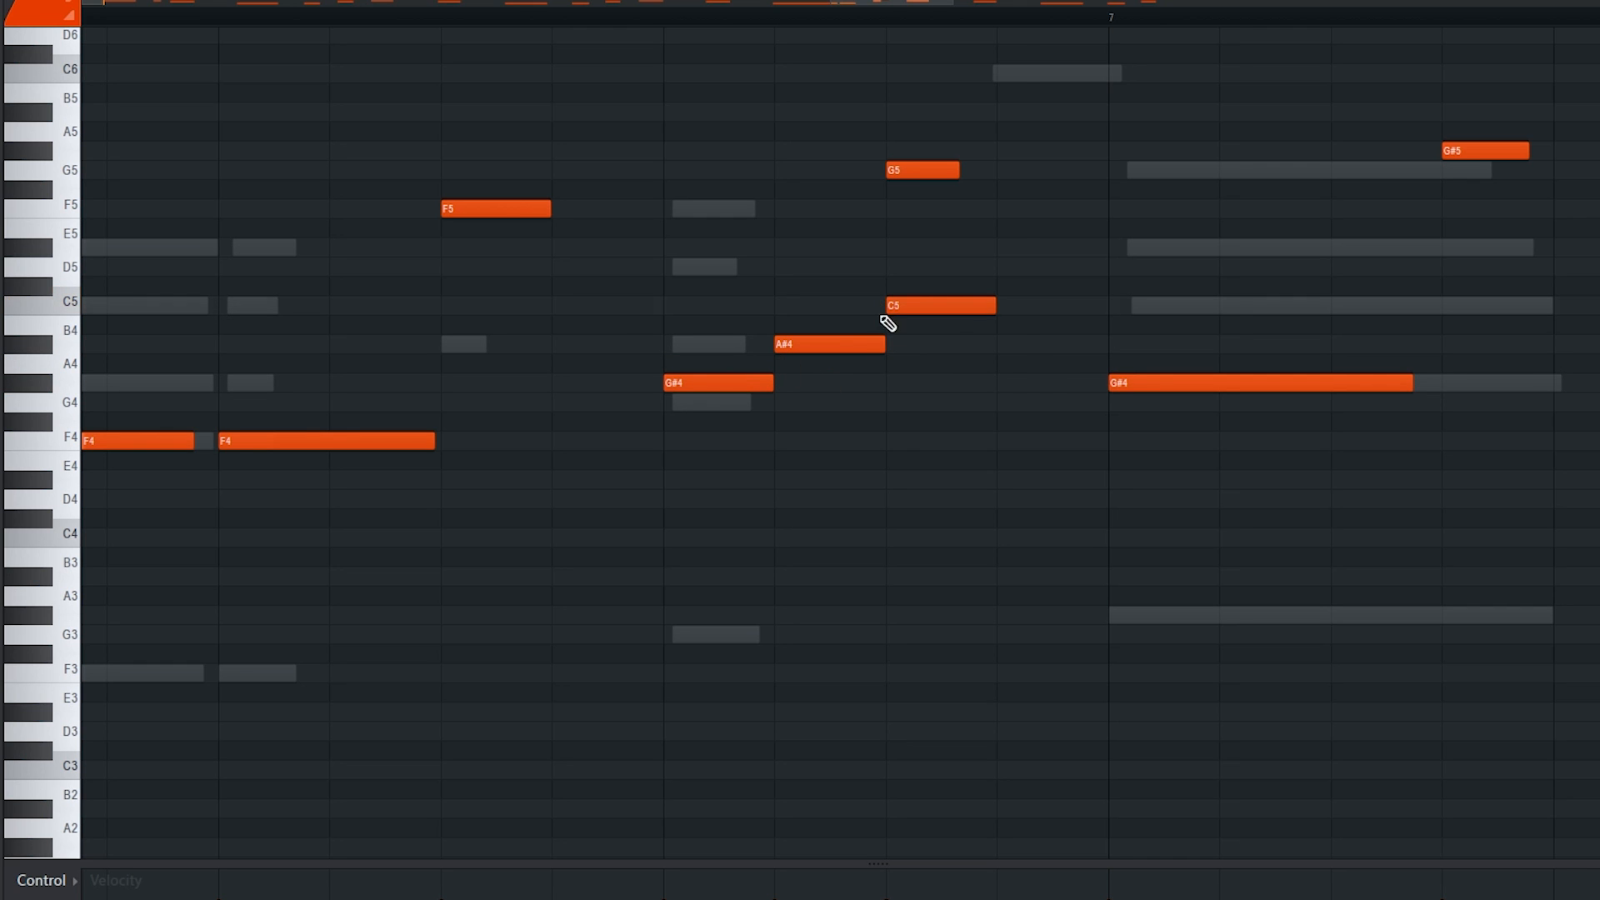
pyautogui.click(999, 266)
pyautogui.moveTo(1025, 267); pyautogui.dragTo(1026, 230)
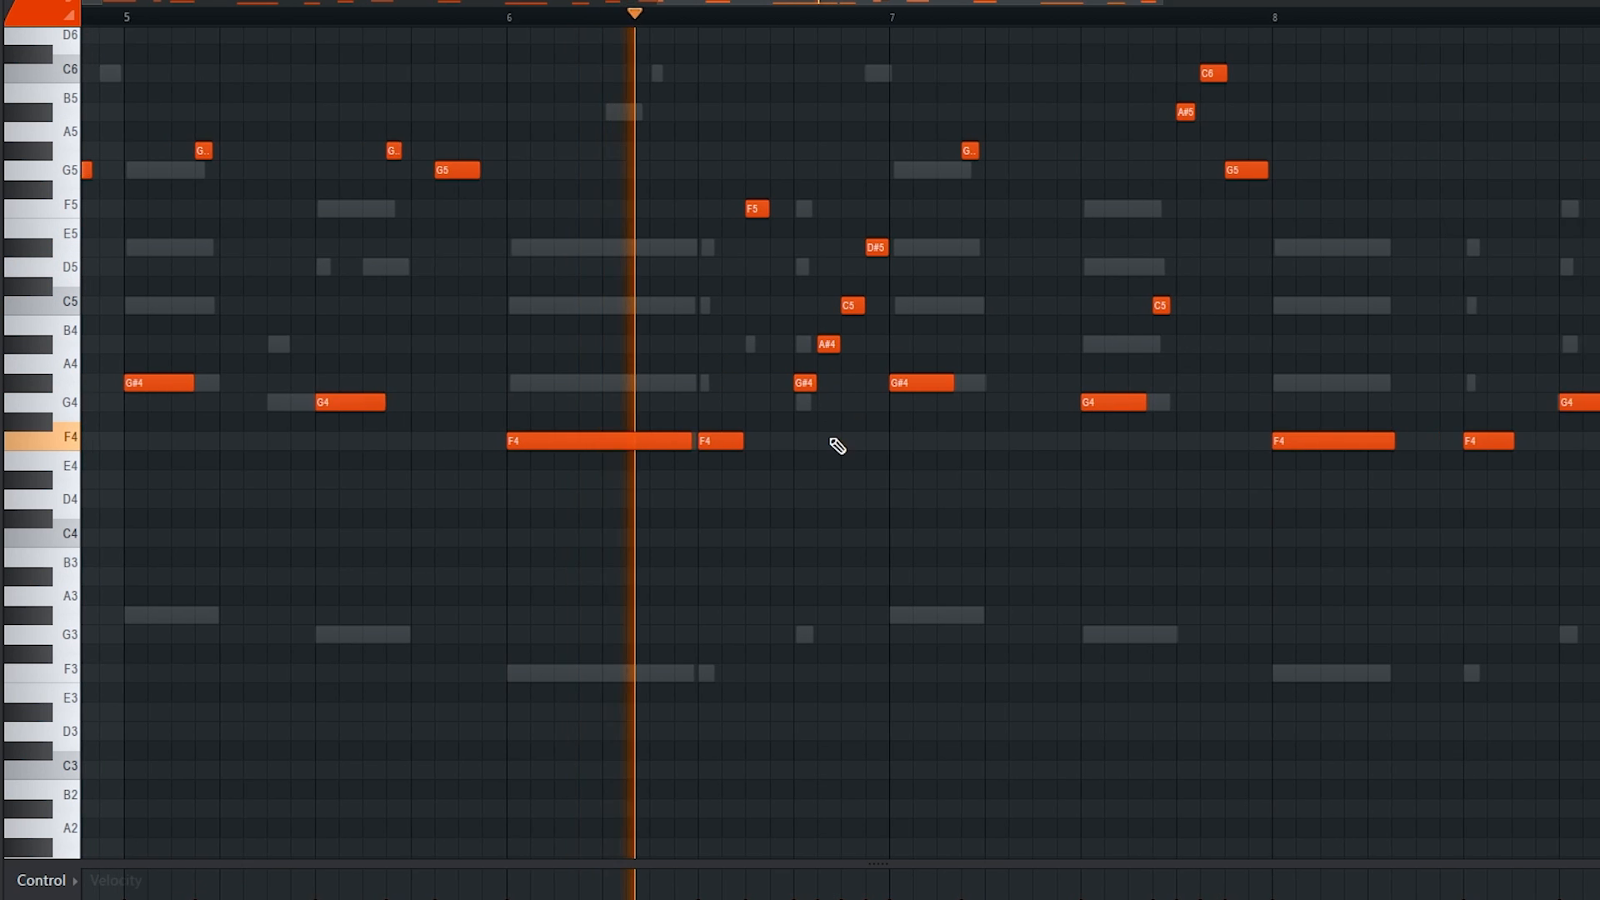
pyautogui.scroll(5, 867, 450)
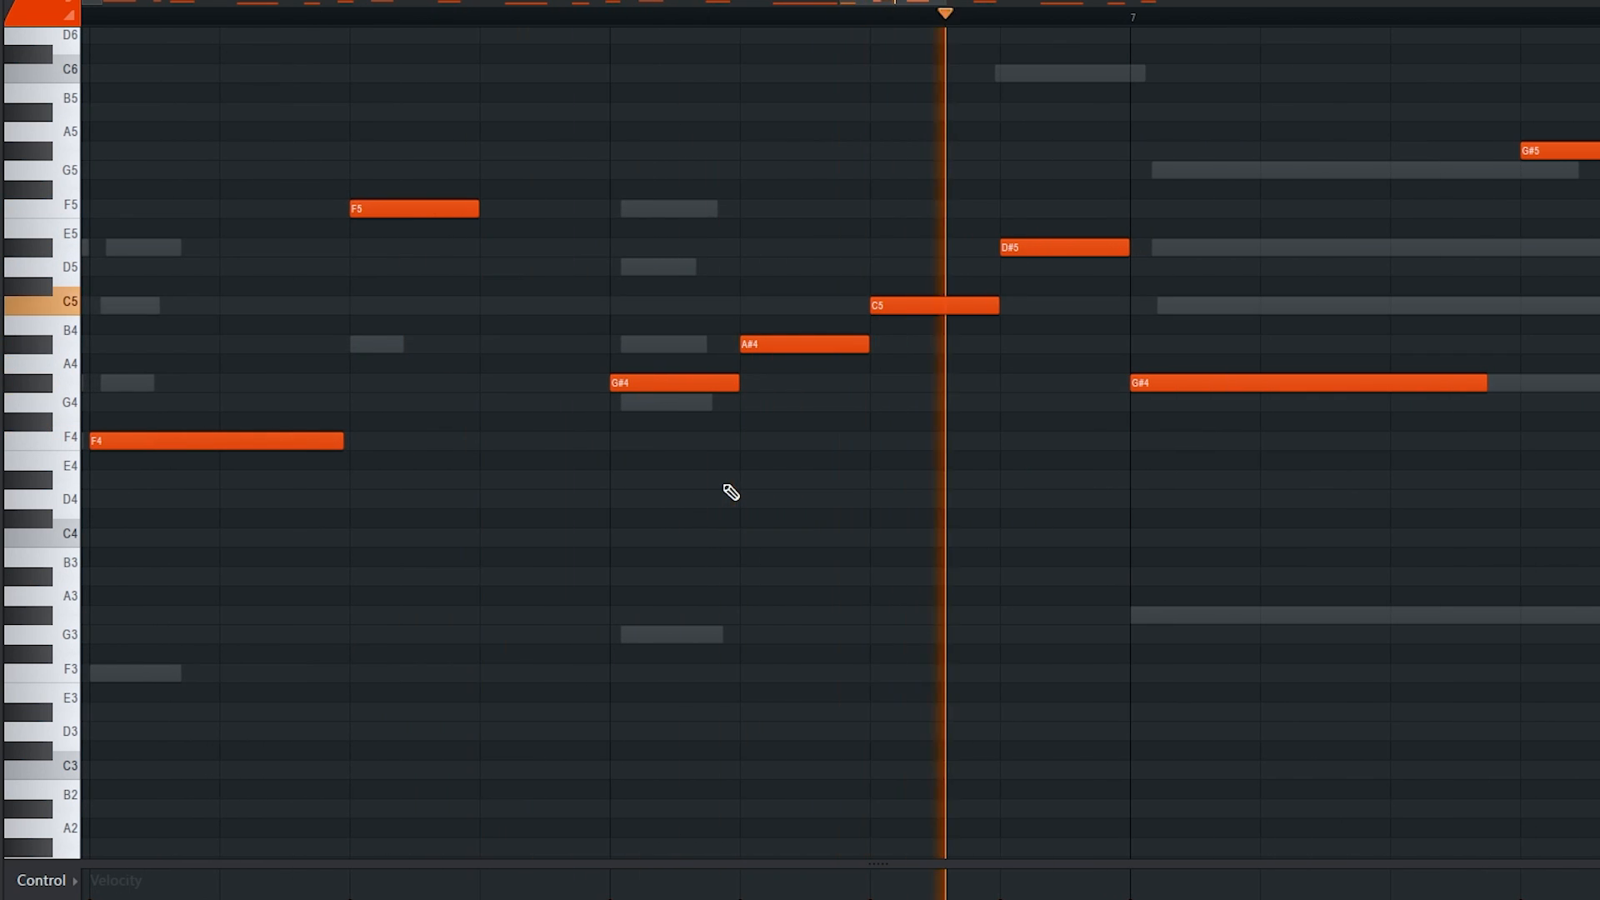
pyautogui.scroll(-4, 725, 486)
pyautogui.press('space')
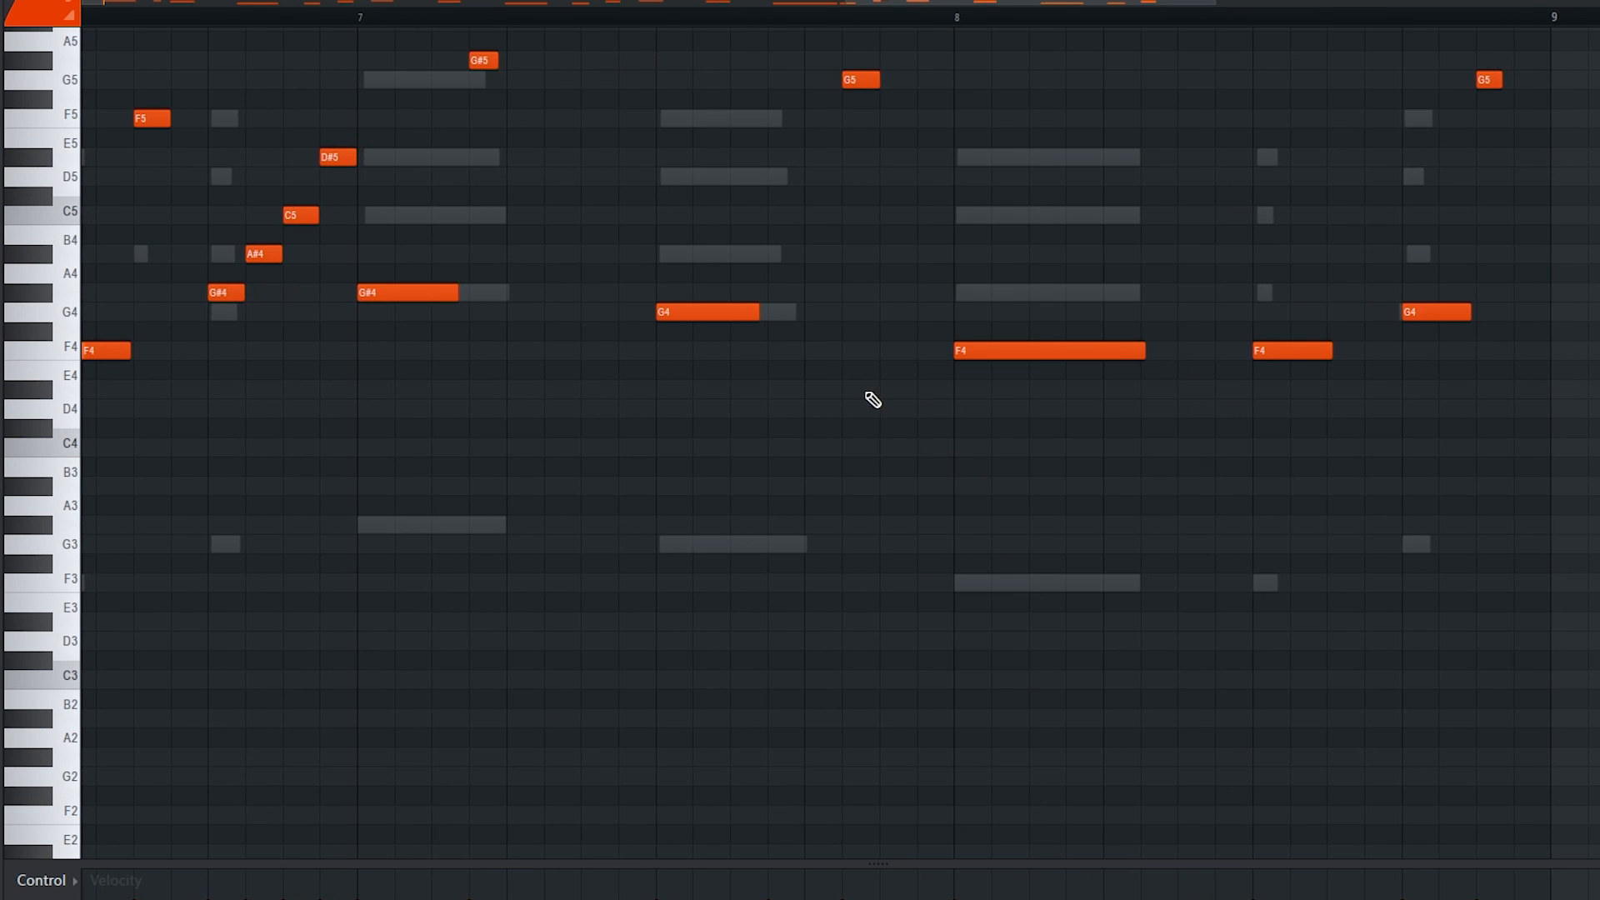
# Rework the end of bar 7 into a C6, a G5 and a short D#4 leading into bar 8
pyautogui.click(886, 390)
pyautogui.scroll(4, 712, 220)
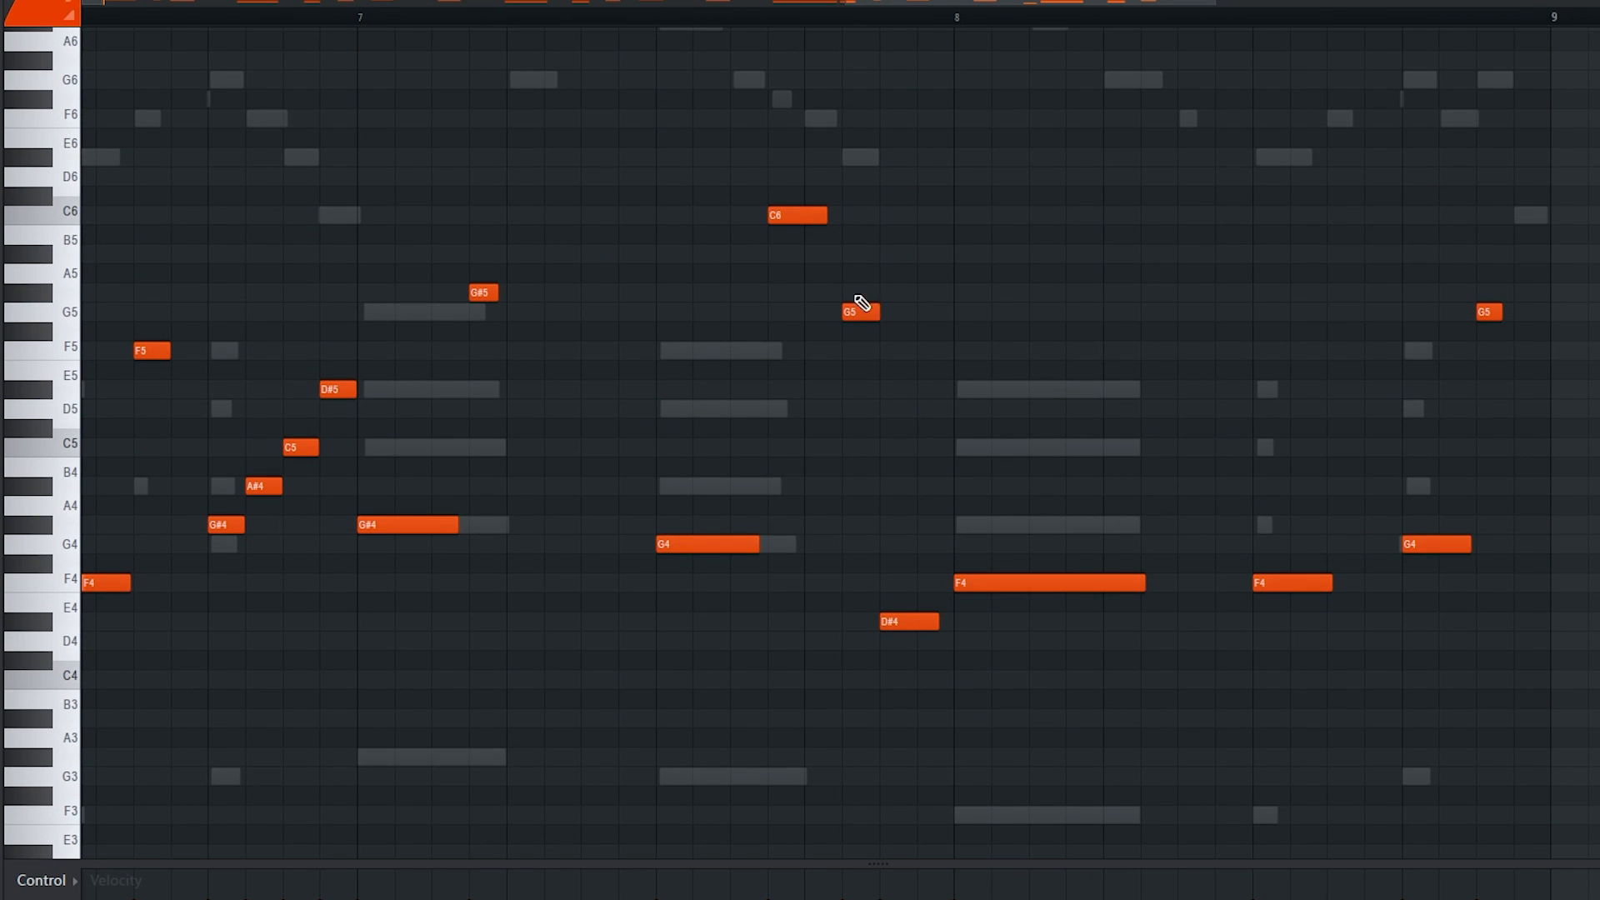
pyautogui.scroll(-2, 930, 685)
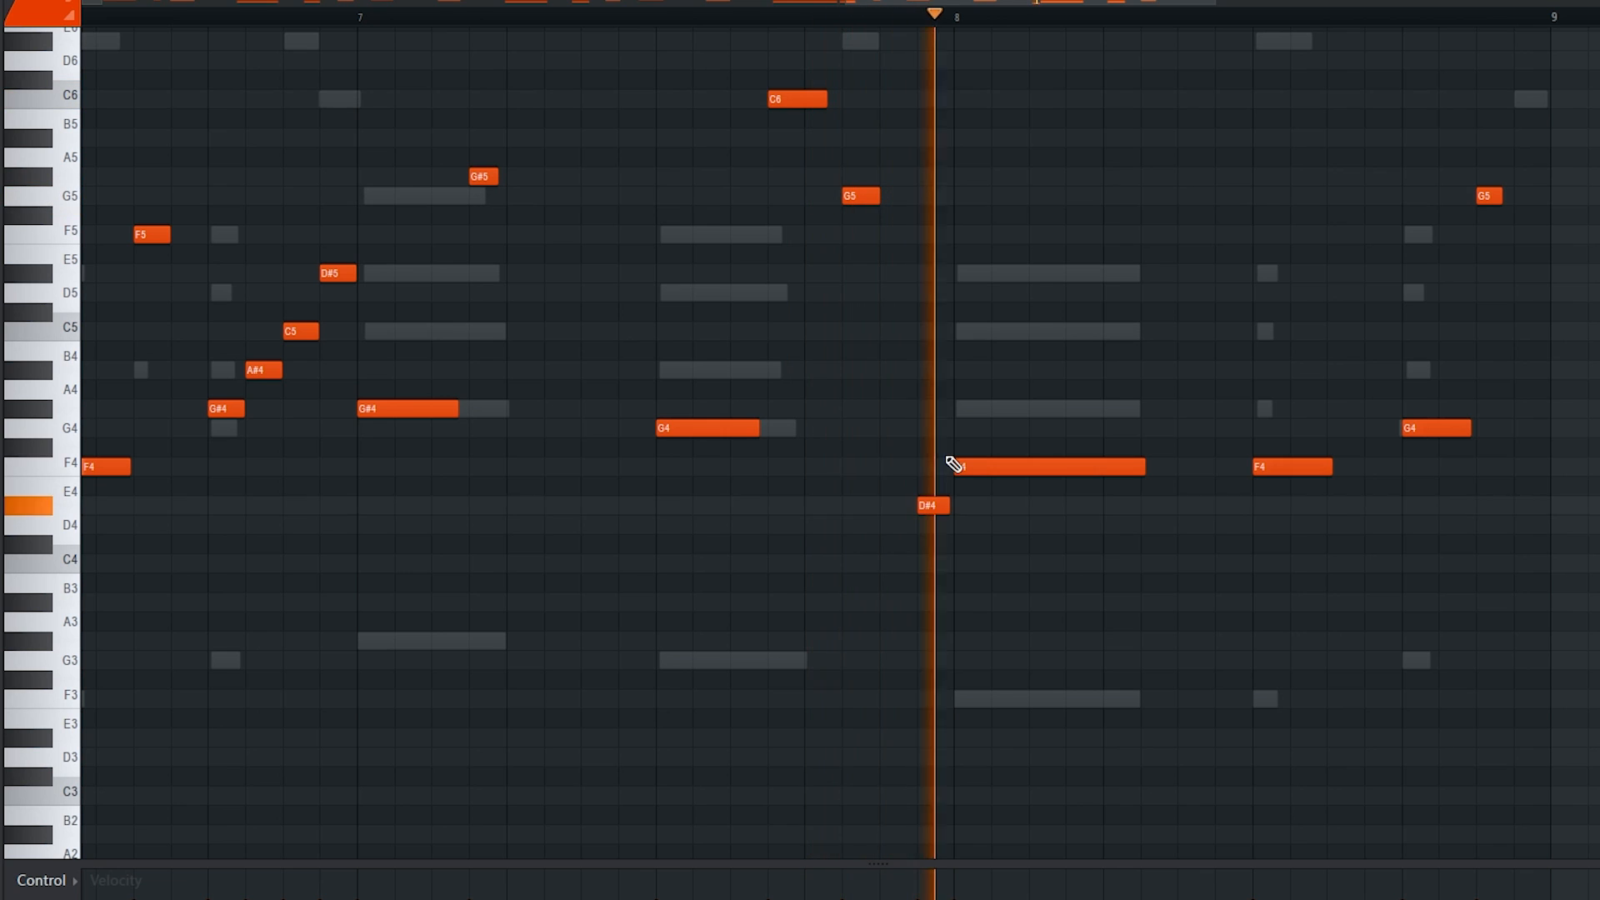
# In bar 8, shorten the first F4, add short D#5, F4 and F5 notes around the F4s, and play the variation
pyautogui.scroll(-3, 1072, 472)
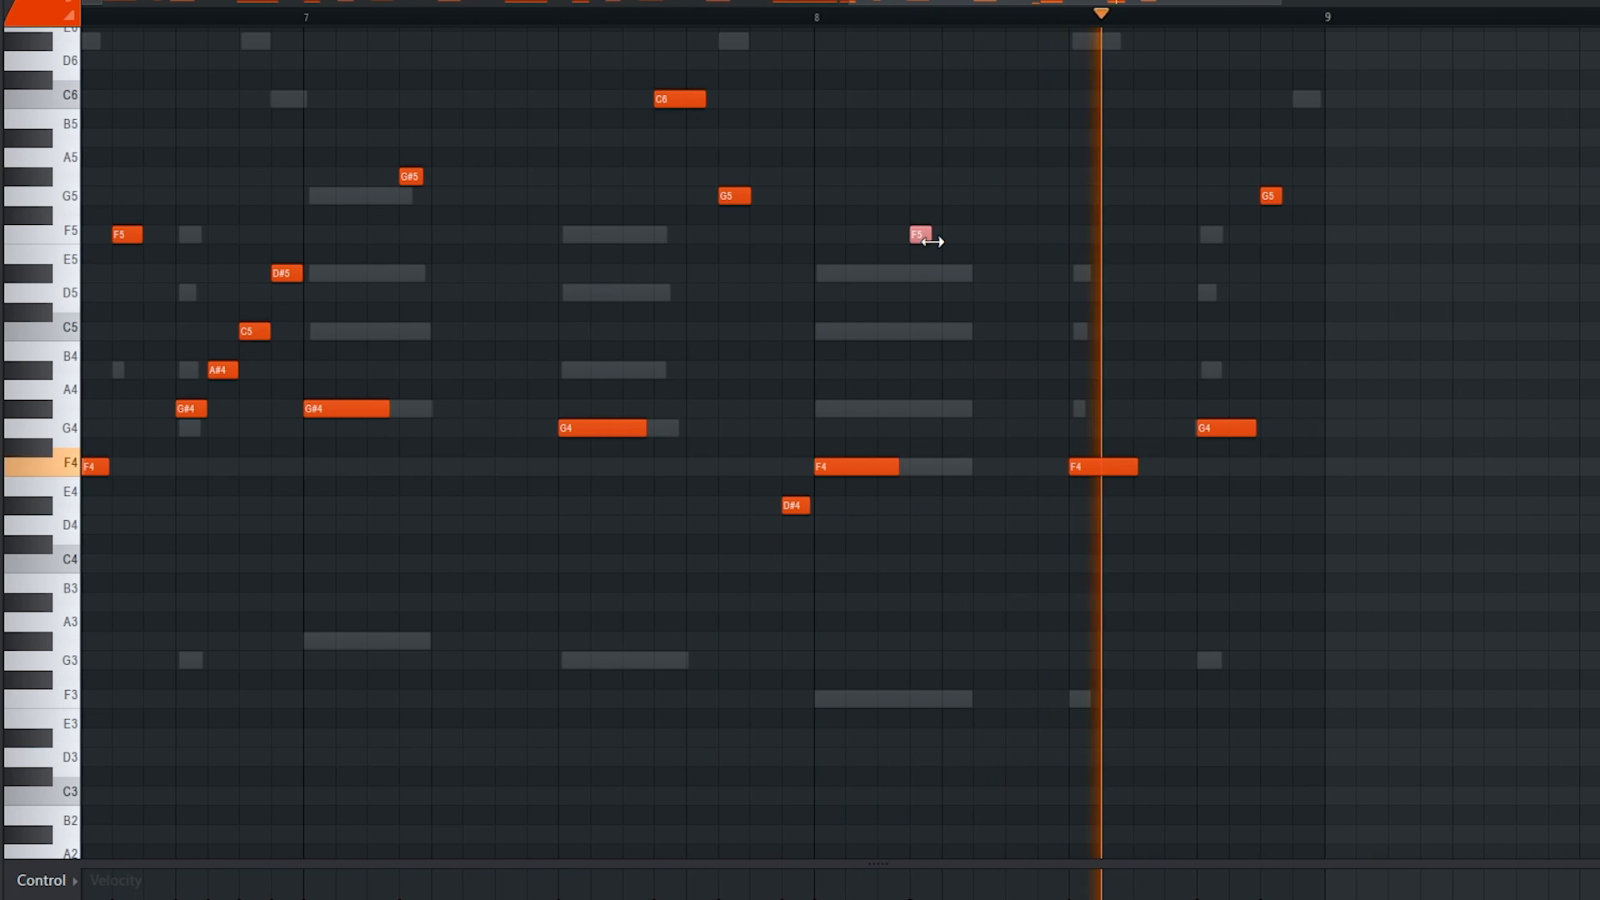
pyautogui.press('space')
pyautogui.press('space')
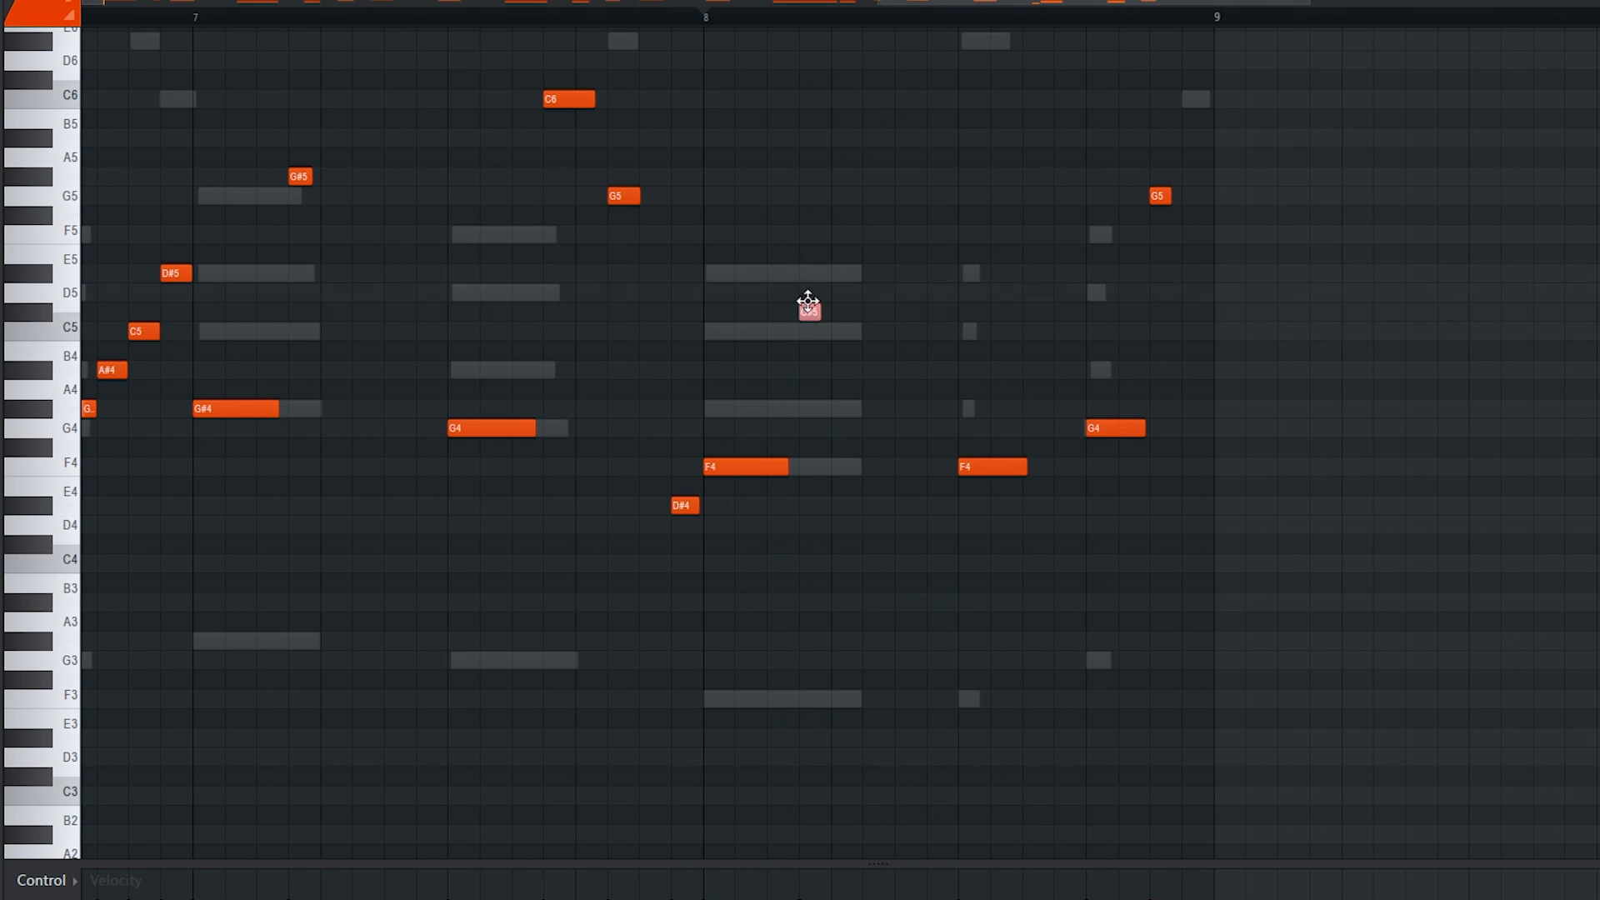
pyautogui.press('space')
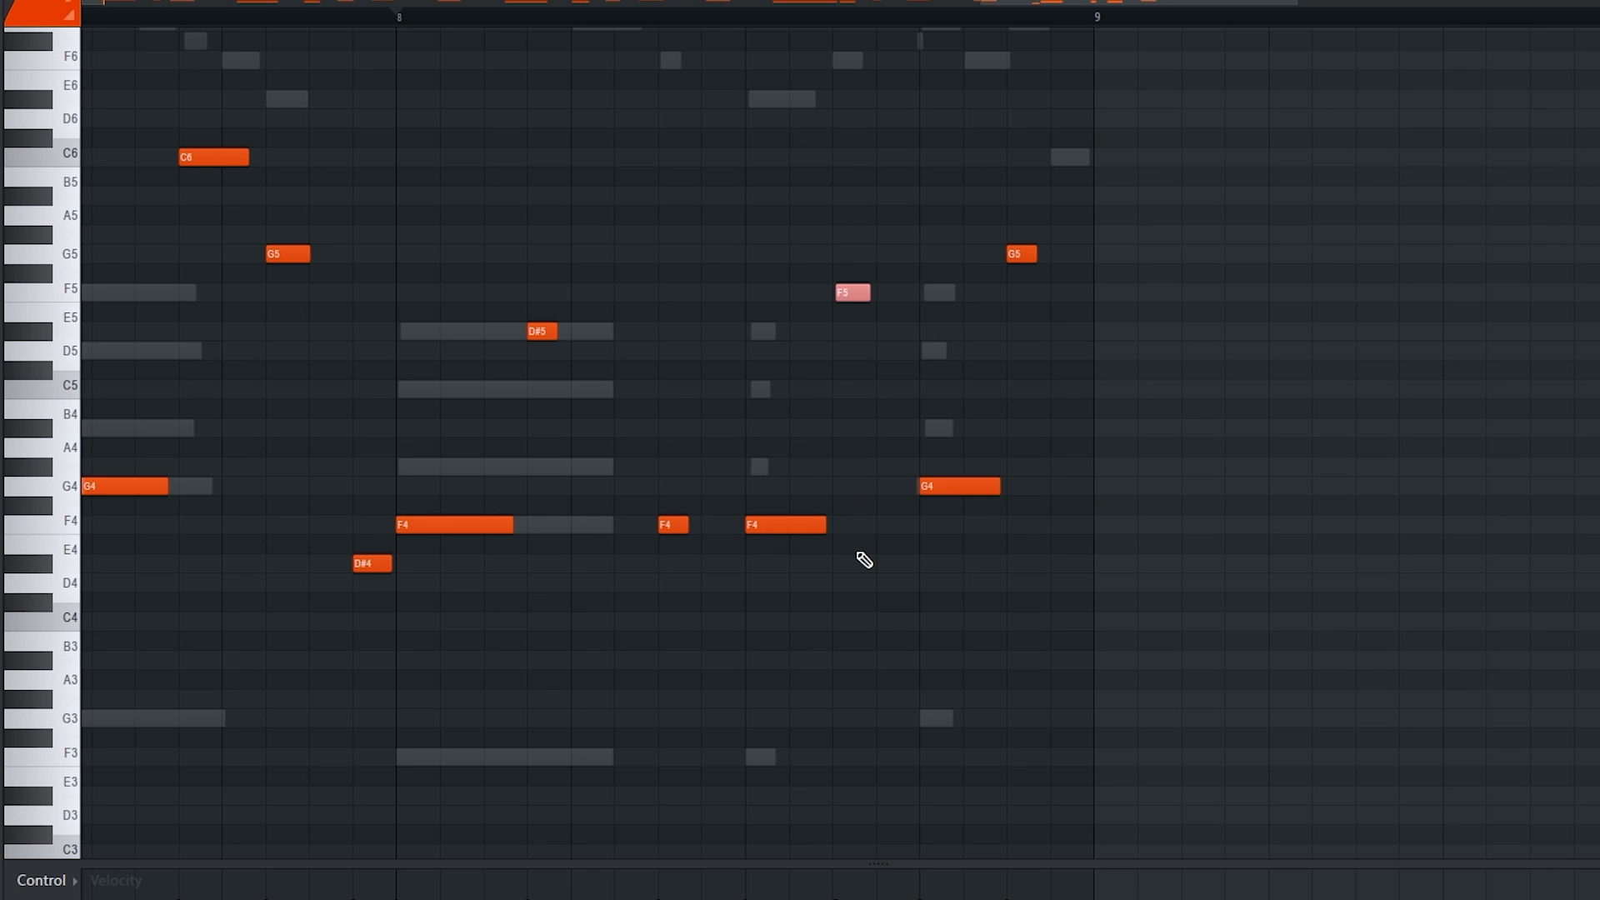
pyautogui.press('space')
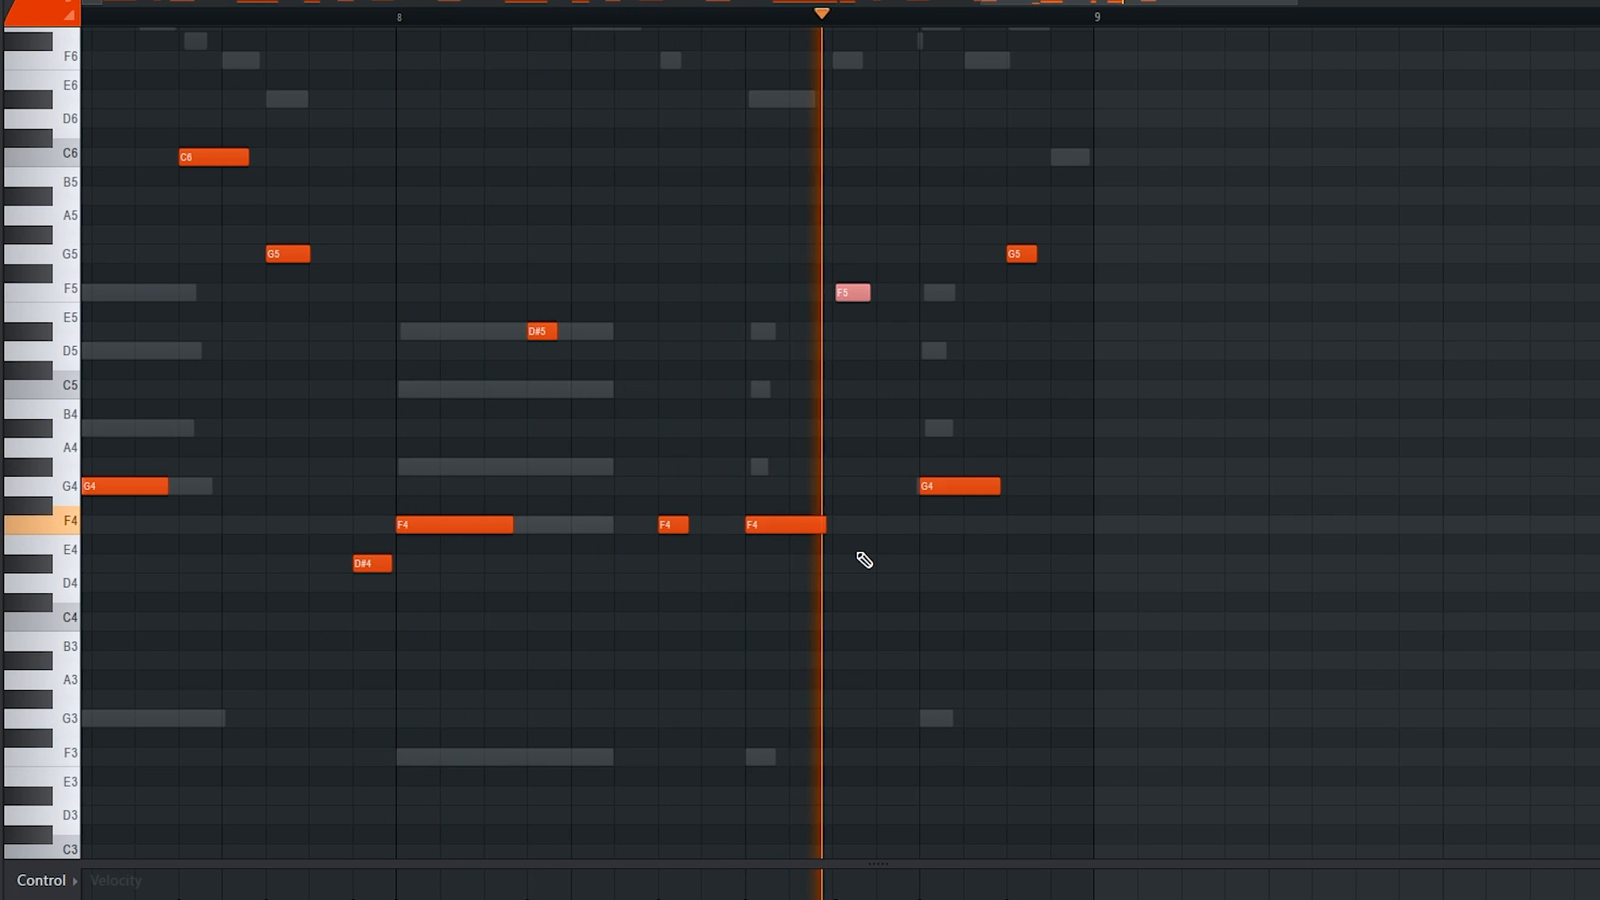
pyautogui.scroll(-5, 863, 567)
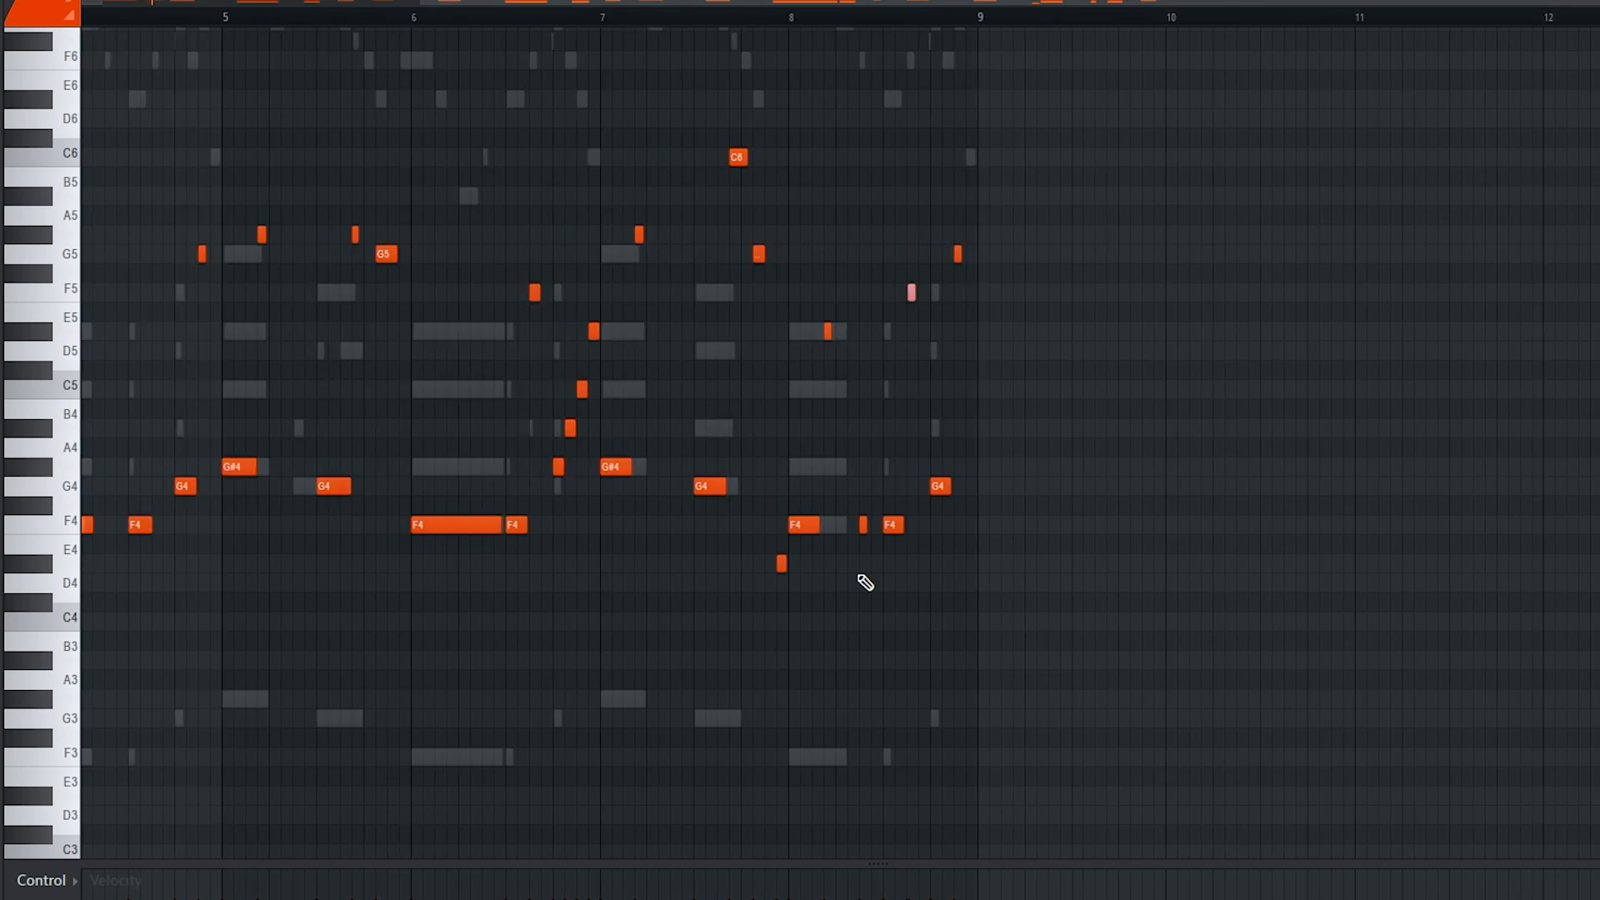
pyautogui.scroll(-2, 865, 582)
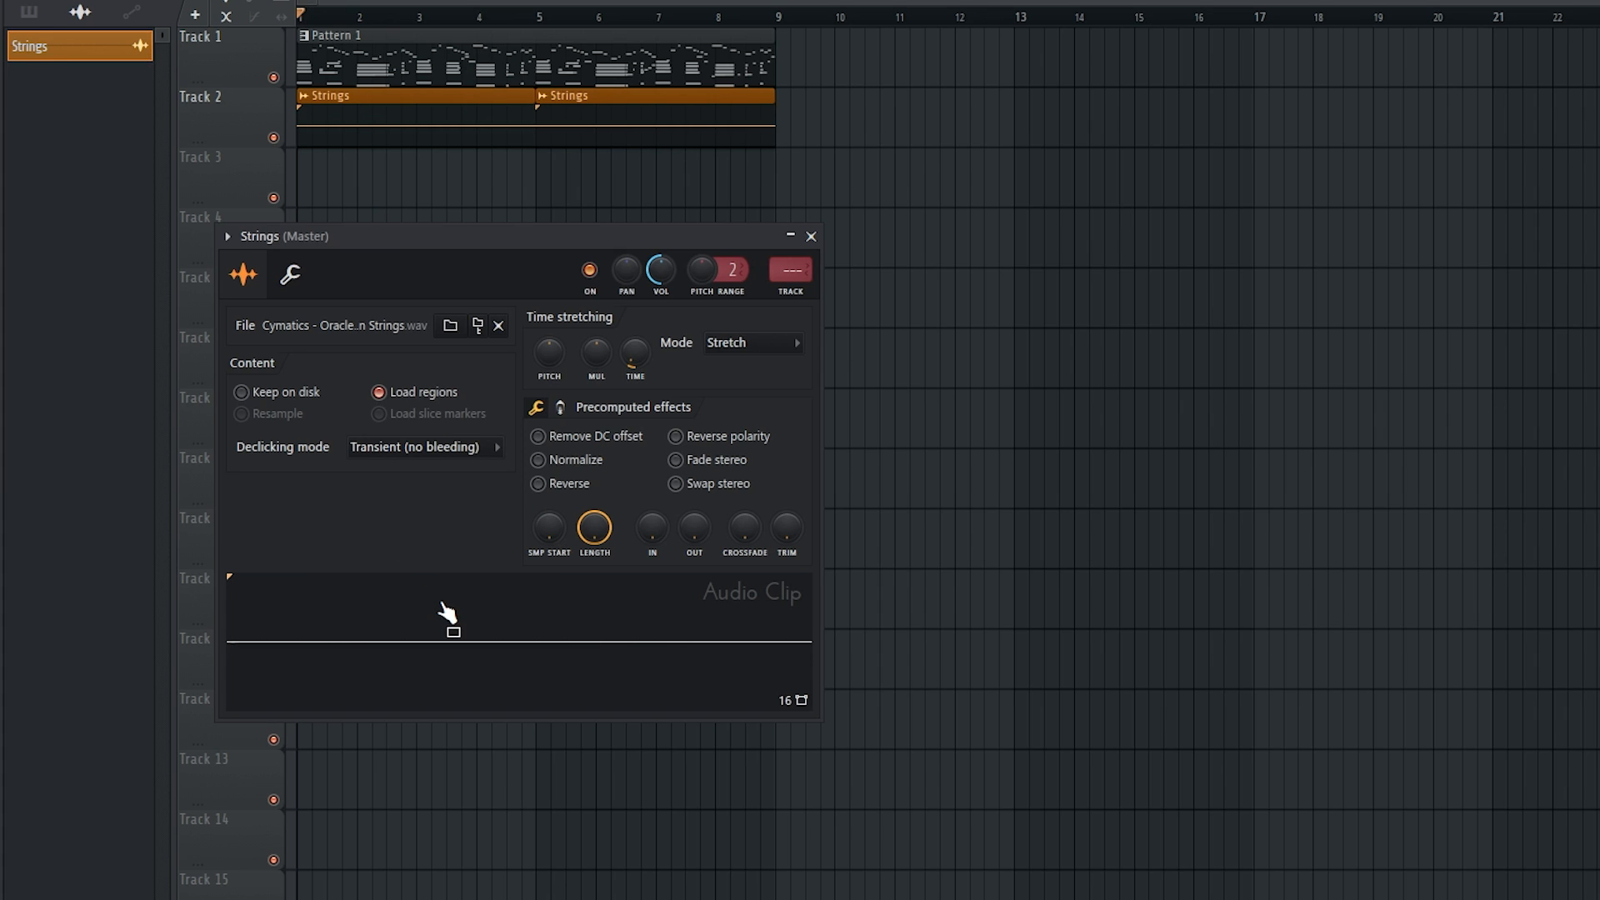
# Close the Strings audio clip's settings and play the arrangement in the playlist
pyautogui.press('Escape')
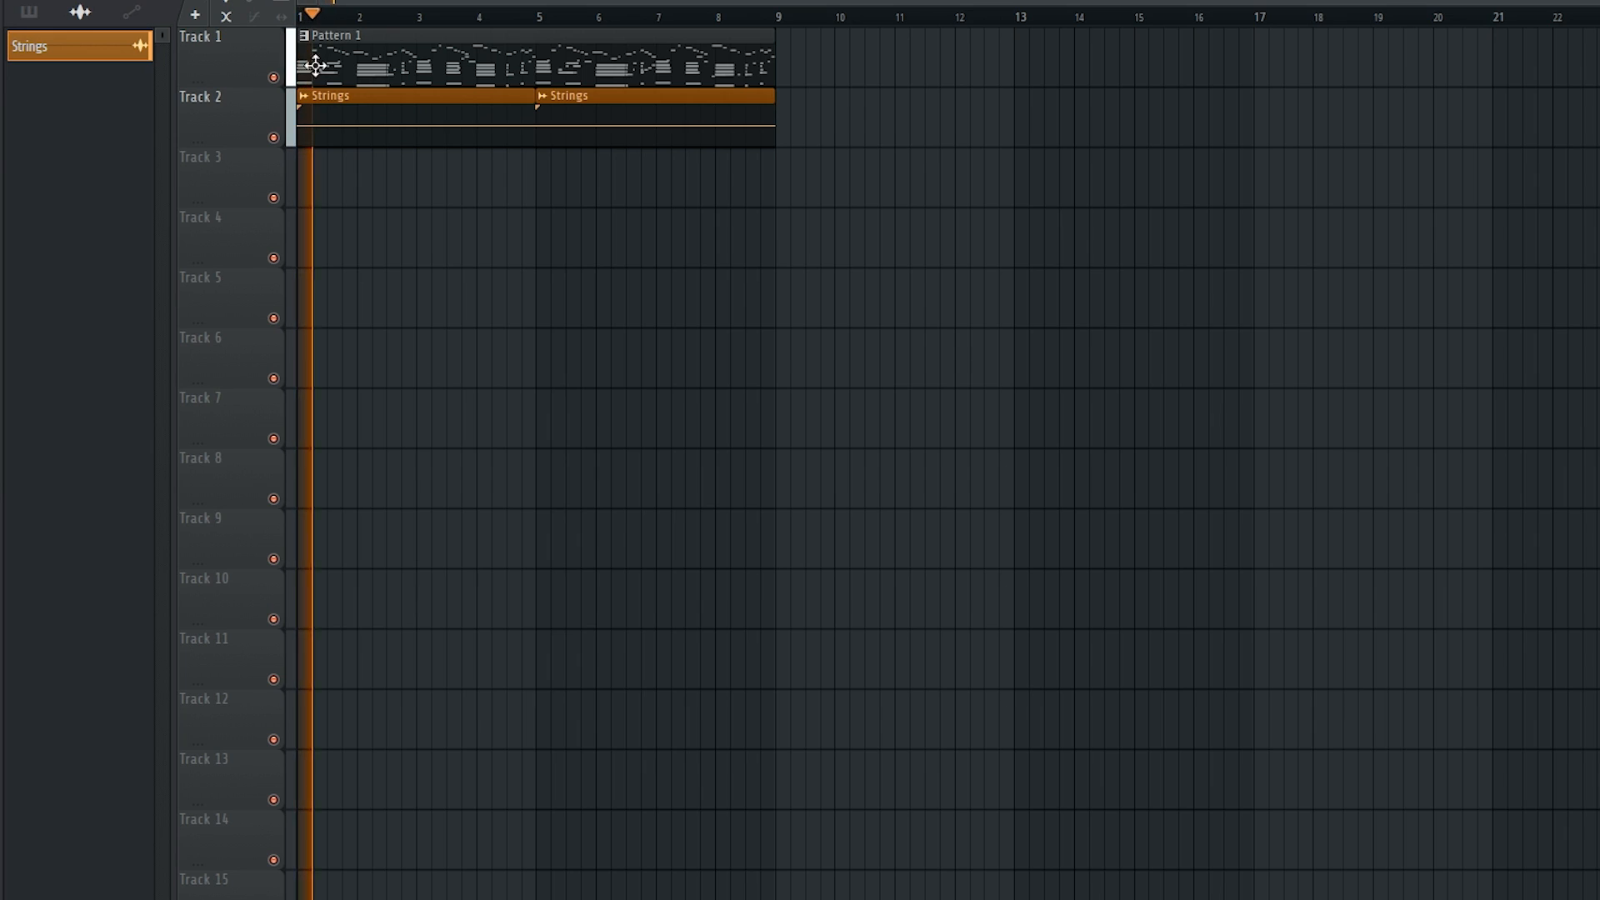
# Check the Strings audio clip's settings during playback, close them, and stop the arrangement
pyautogui.doubleClick(353, 114)
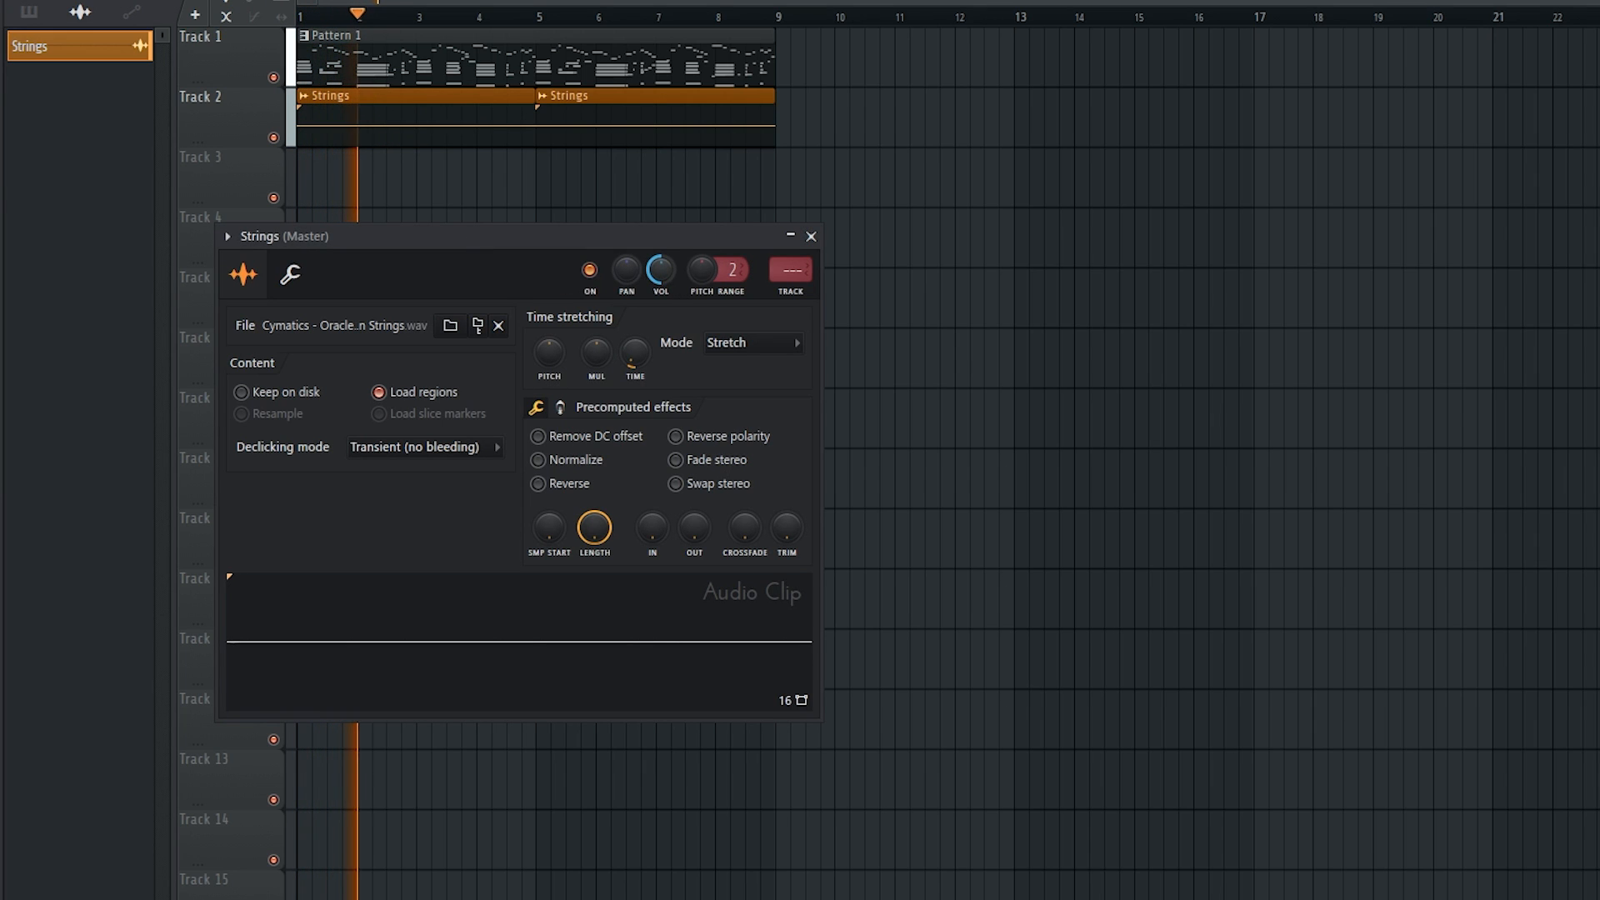
pyautogui.click(811, 236)
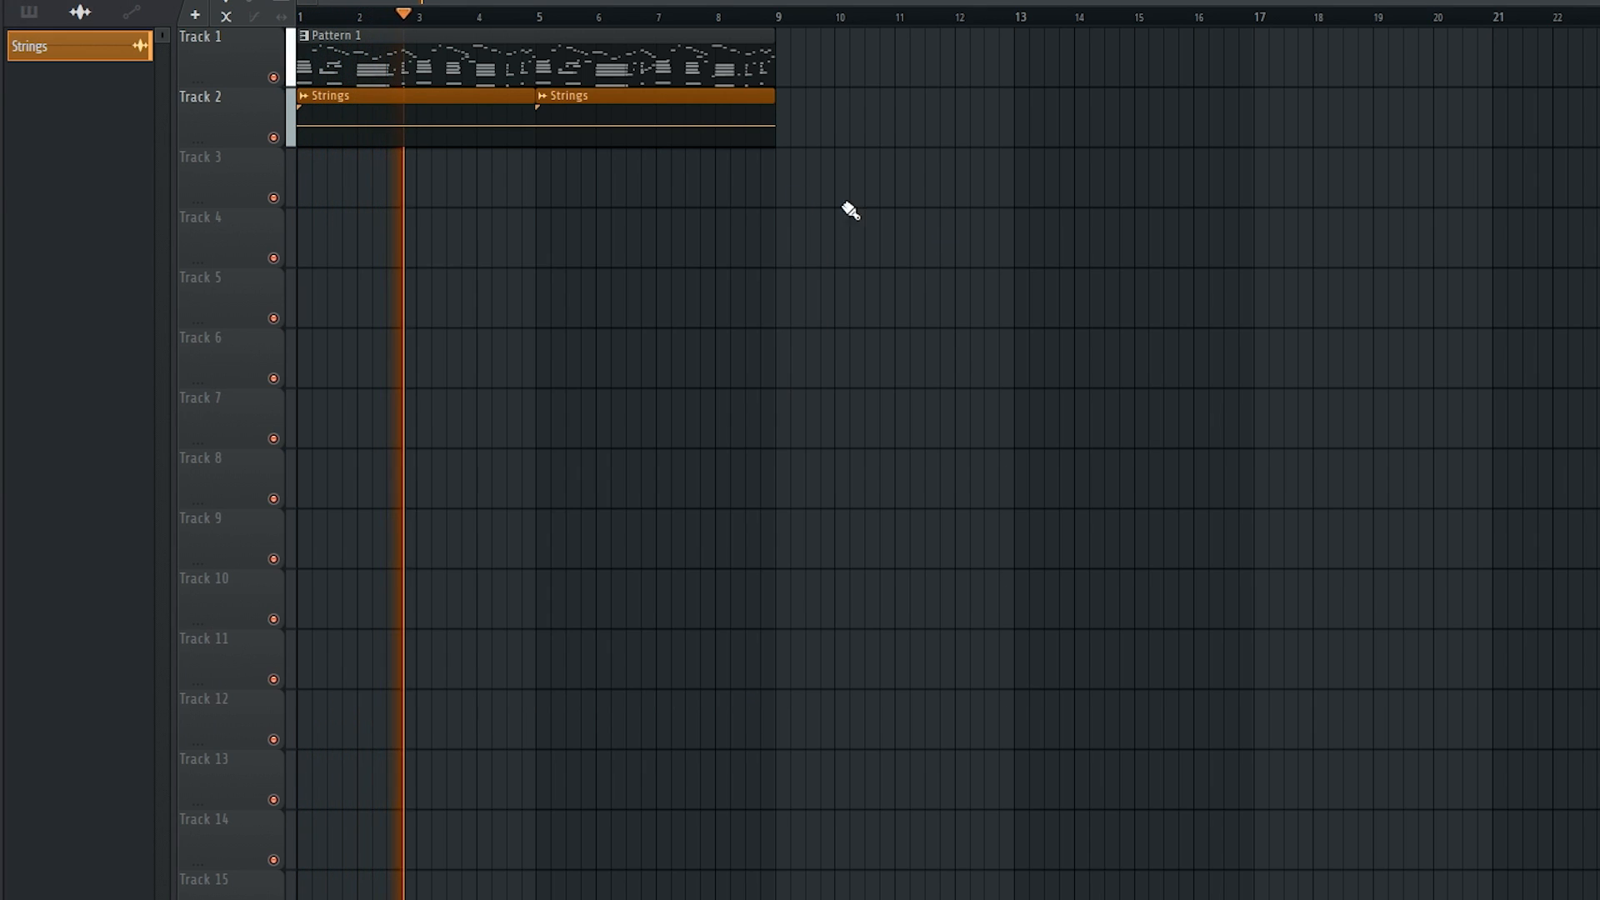
pyautogui.press('space')
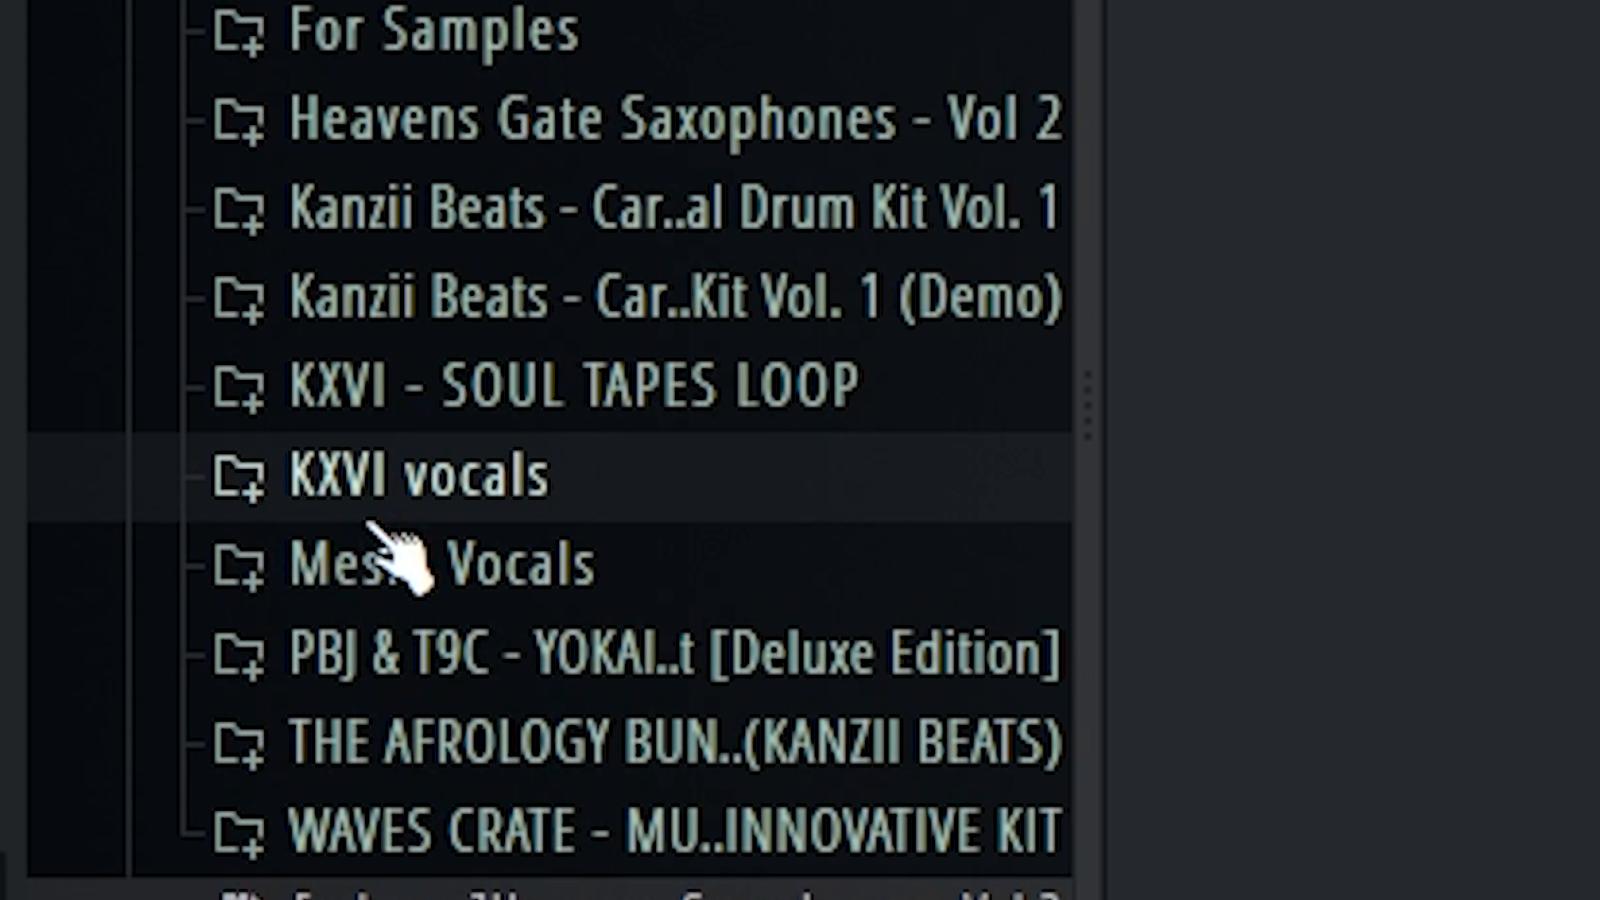
# Audition loops in the KXVI vocals folder and place Female Vocal Loop 37 at bar 1 of Track 3
pyautogui.click(366, 492)
pyautogui.scroll(-5, 466, 650)
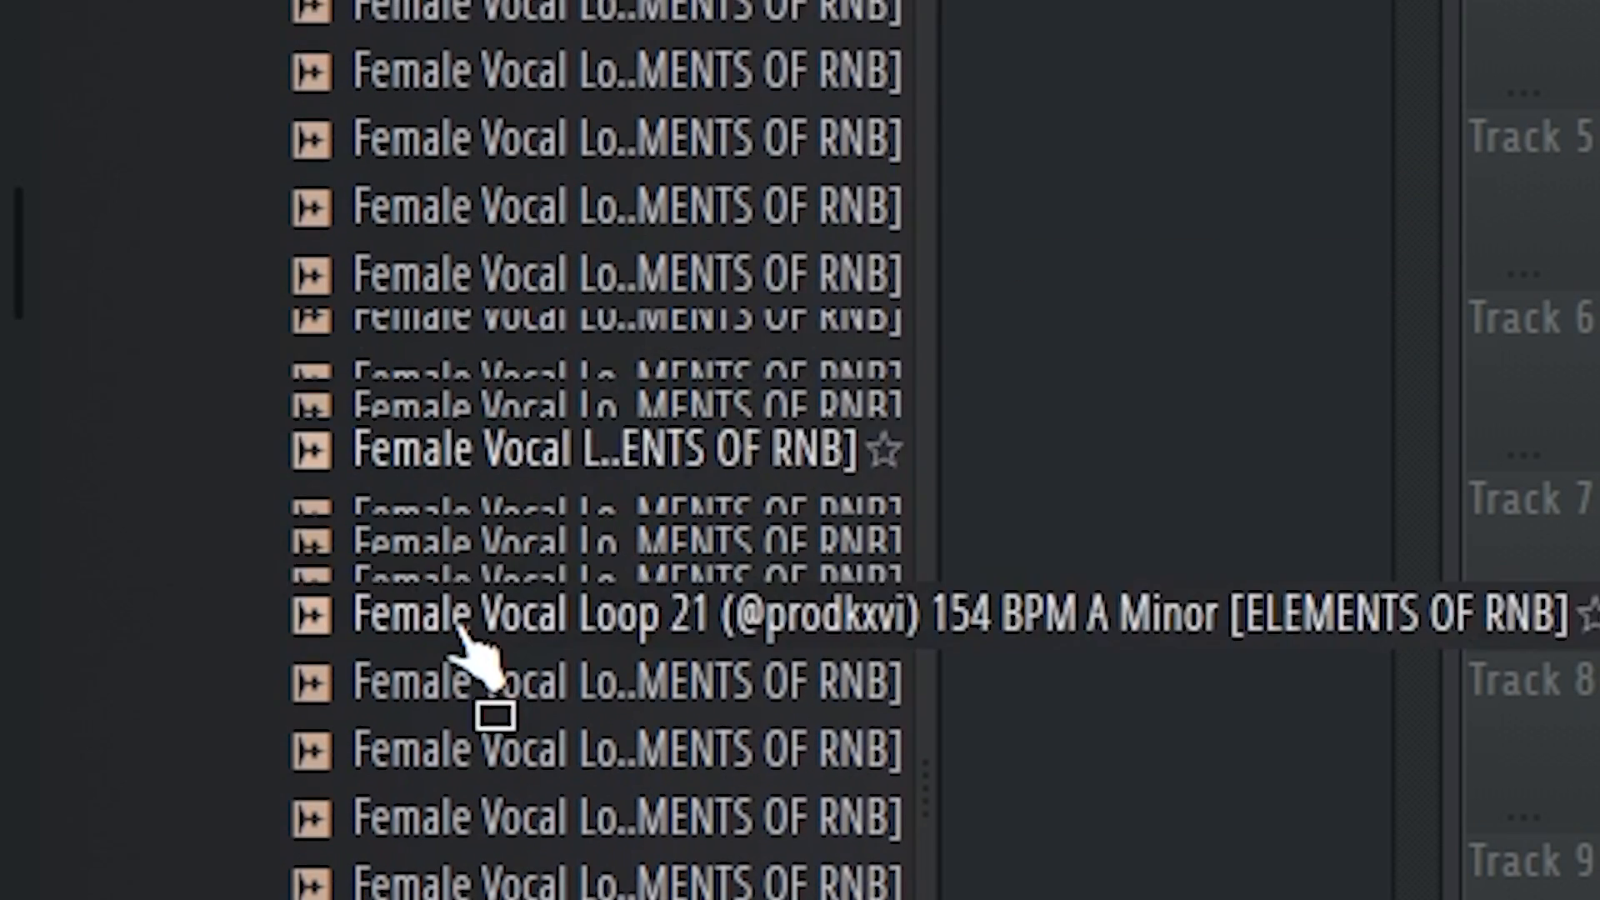
pyautogui.scroll(-5, 627, 843)
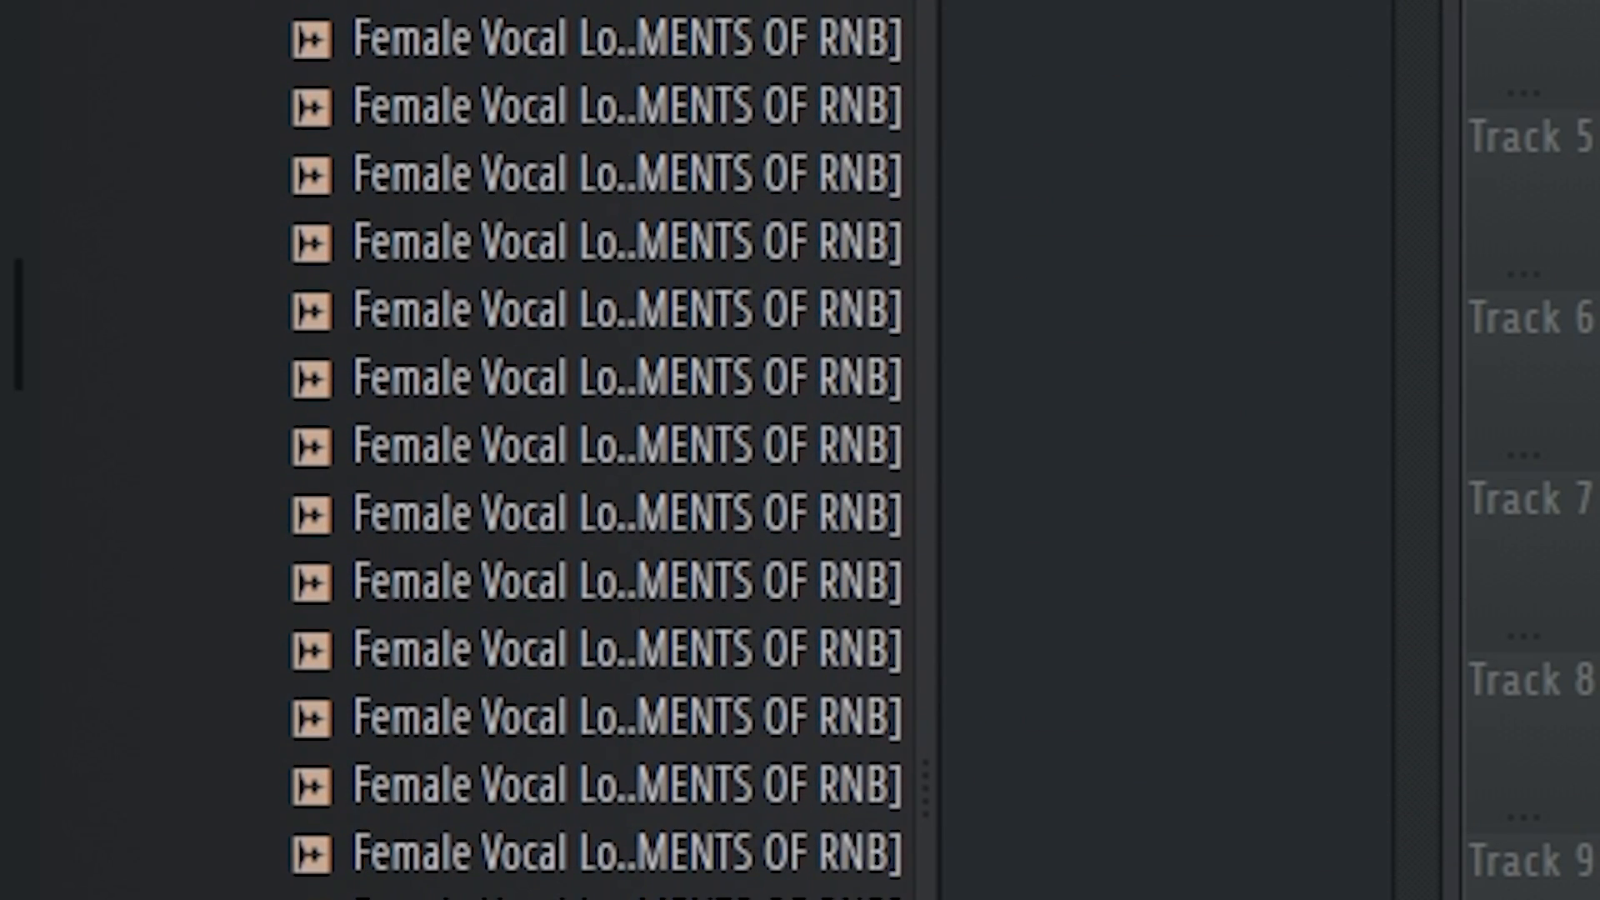
pyautogui.scroll(-4, 468, 771)
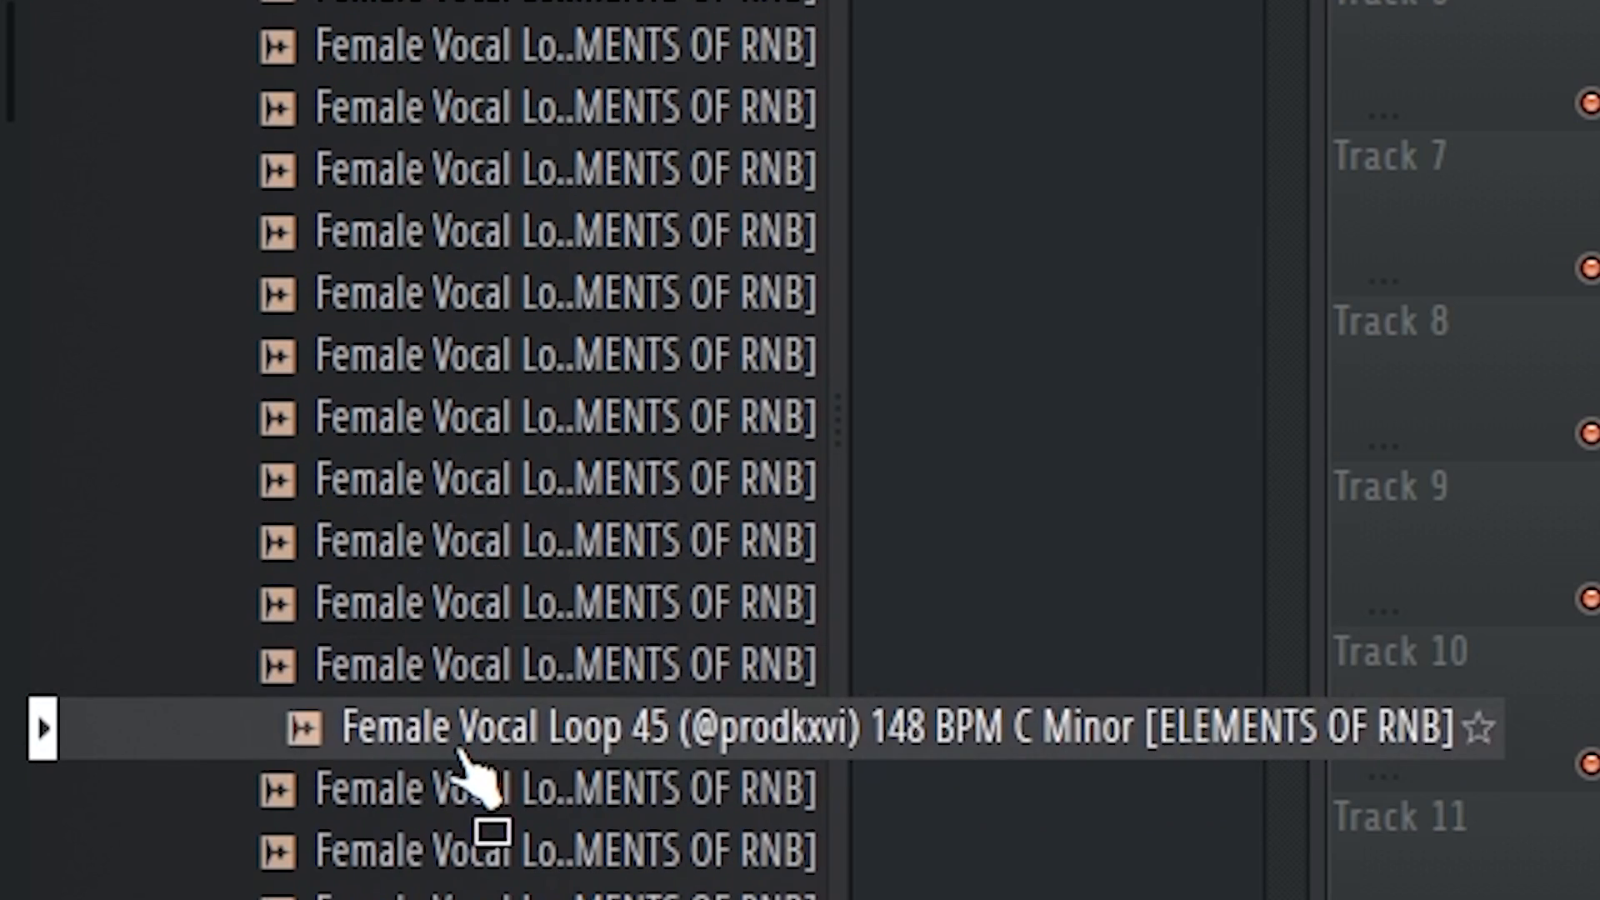
pyautogui.click(454, 250)
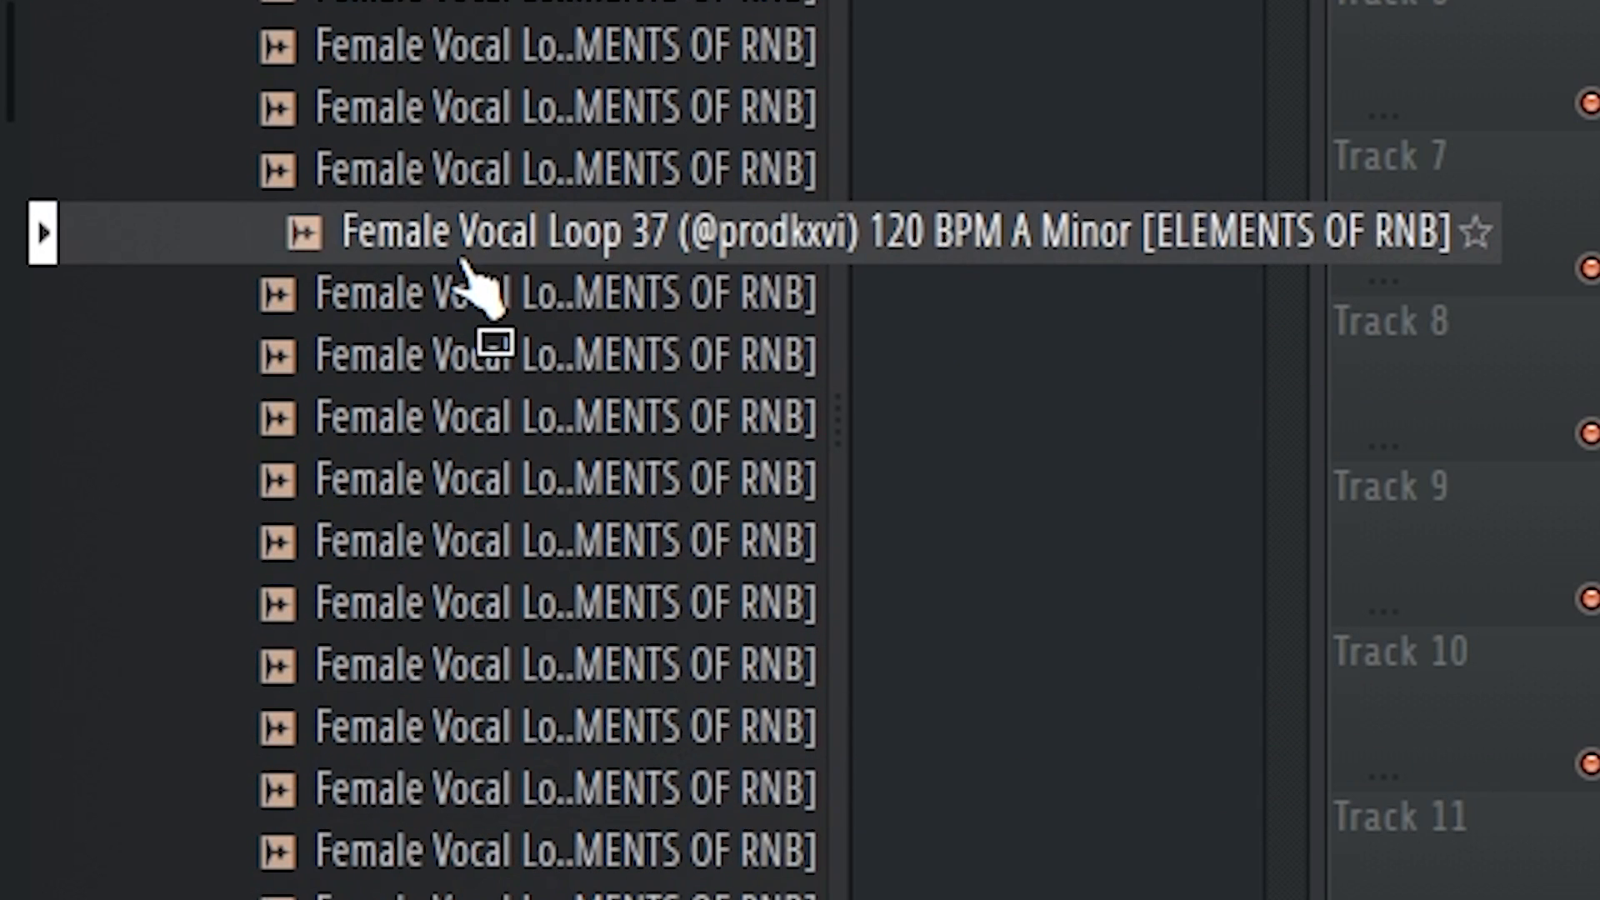
pyautogui.click(381, 71)
pyautogui.click(488, 228)
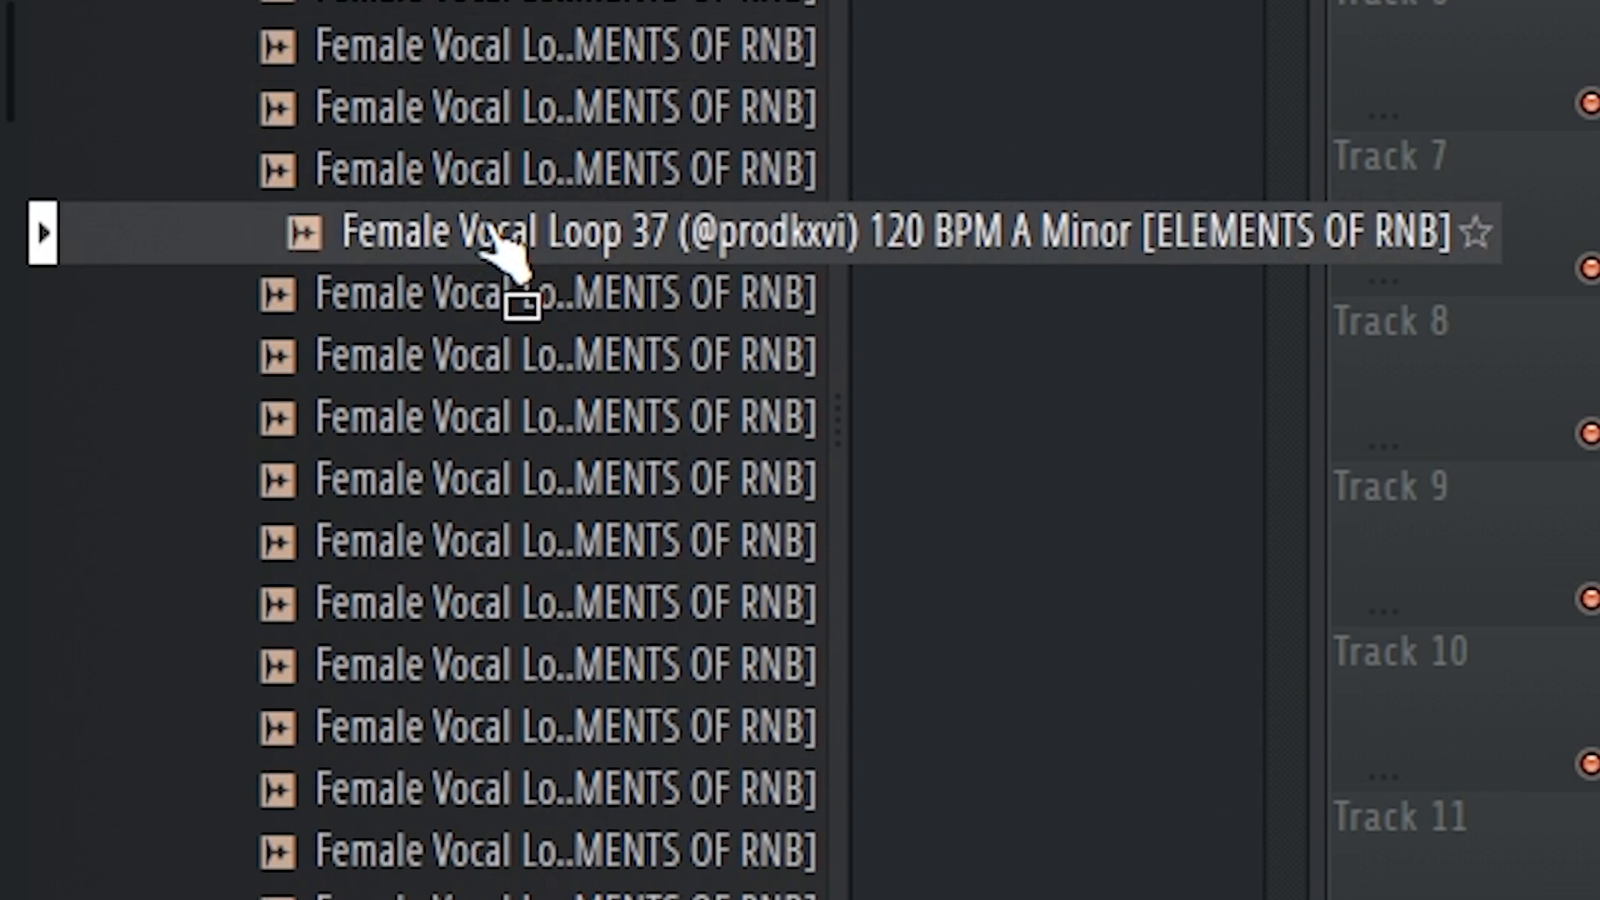
pyautogui.moveTo(489, 228); pyautogui.dragTo(729, 775)
pyautogui.moveTo(1071, 786); pyautogui.dragTo(309, 150)
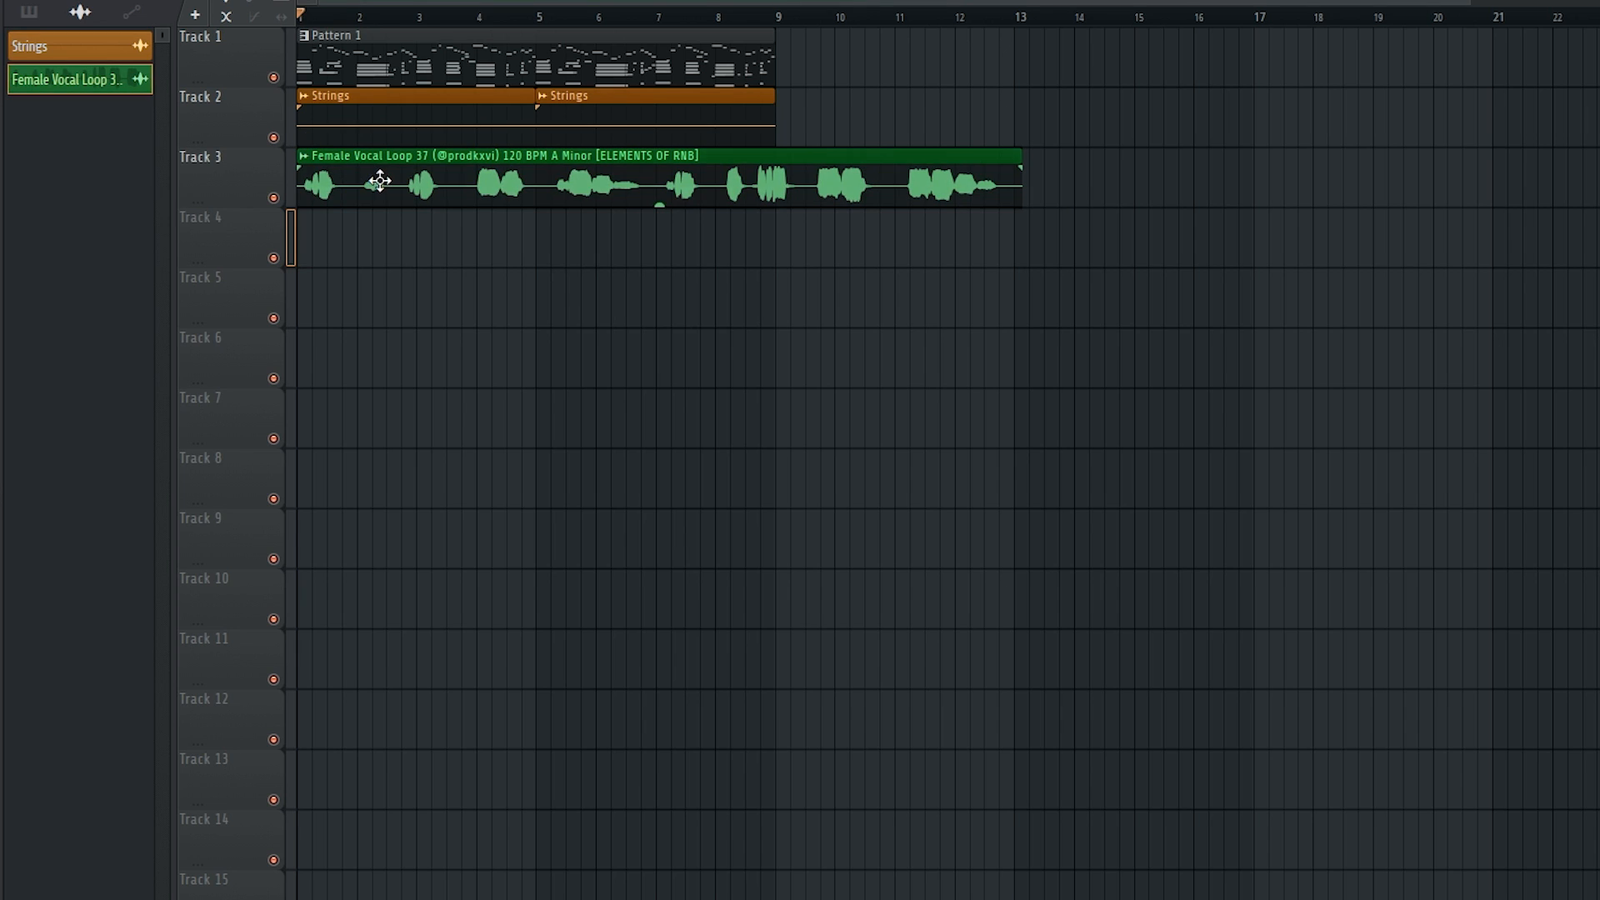
# Time-stretch the vocal clip to span eight bars and set its stretching mode to Stretch
pyautogui.doubleClick(425, 183)
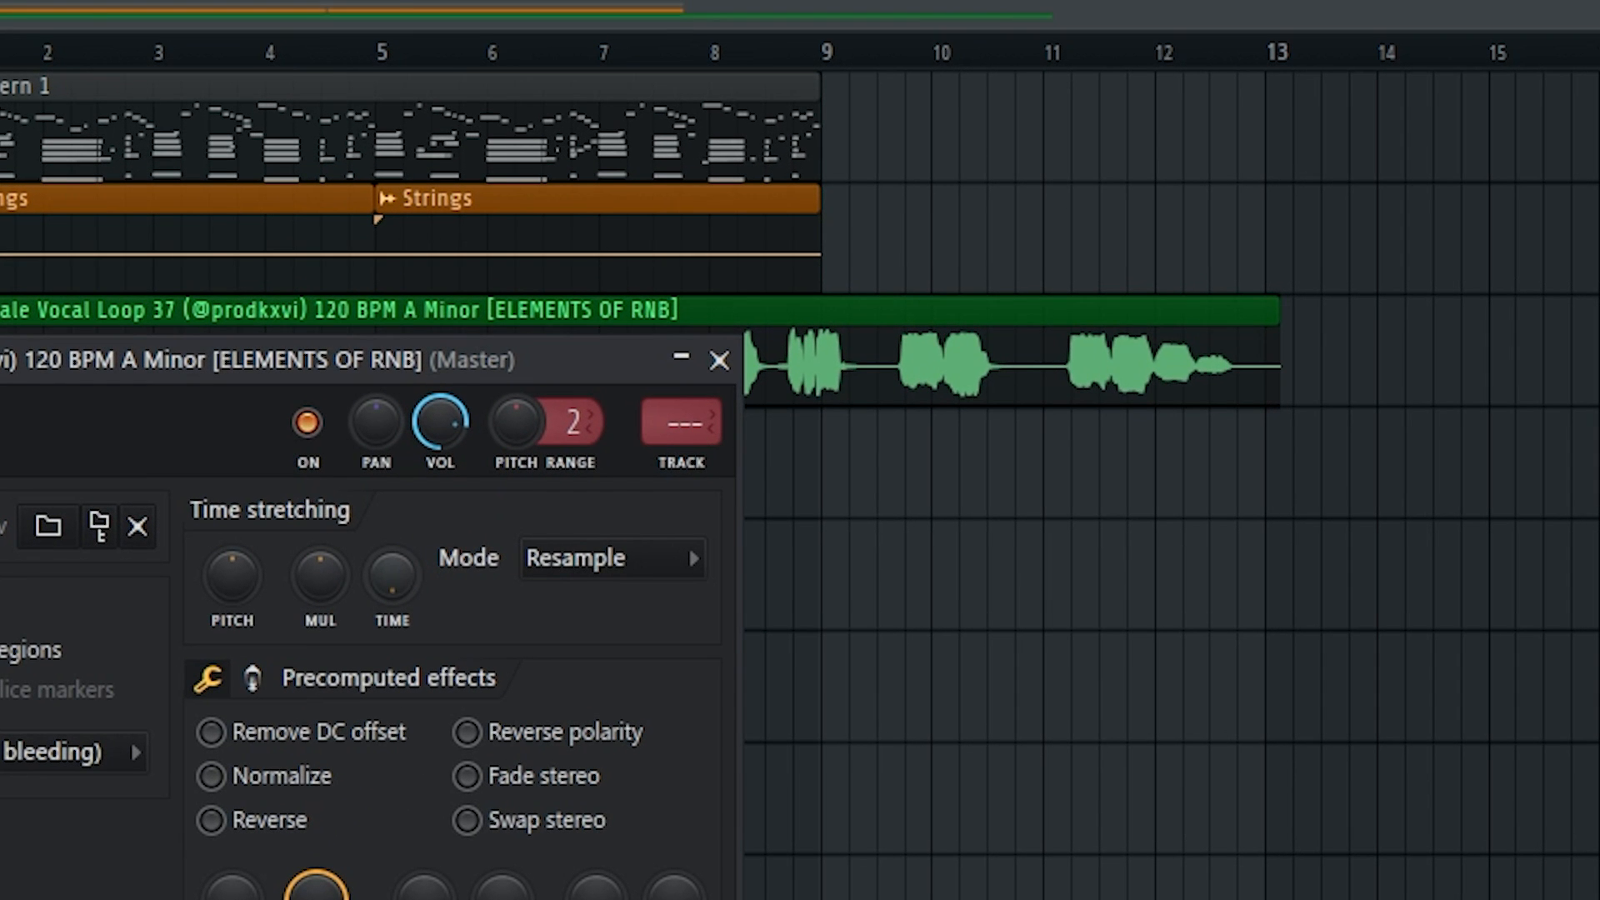
pyautogui.moveTo(393, 575); pyautogui.dragTo(392, 534)
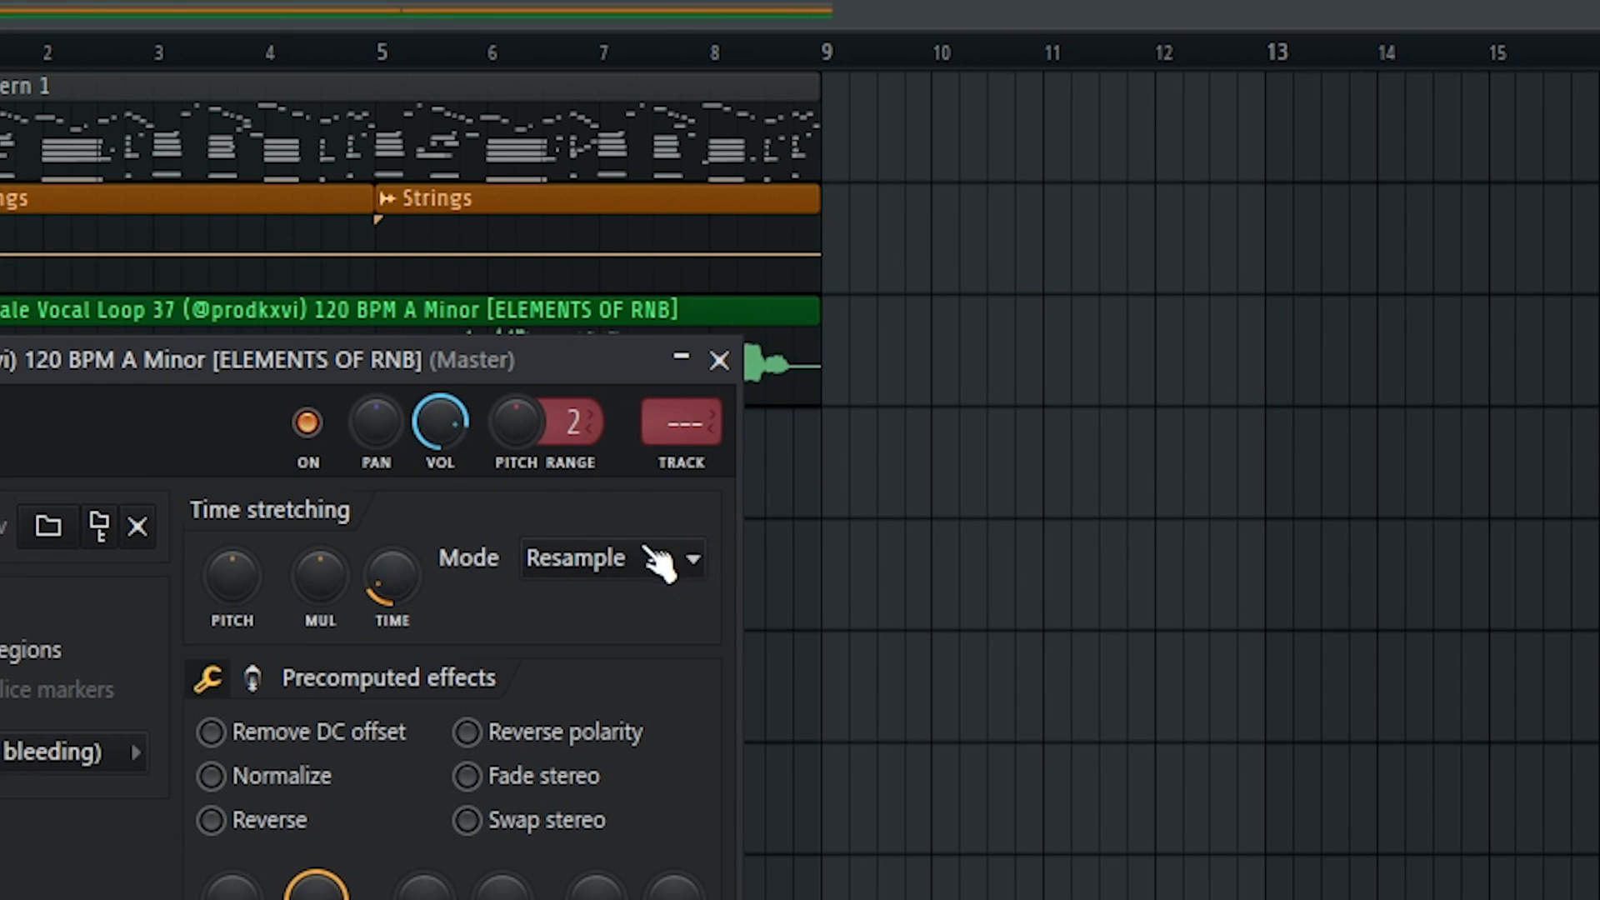
pyautogui.click(653, 560)
pyautogui.click(645, 674)
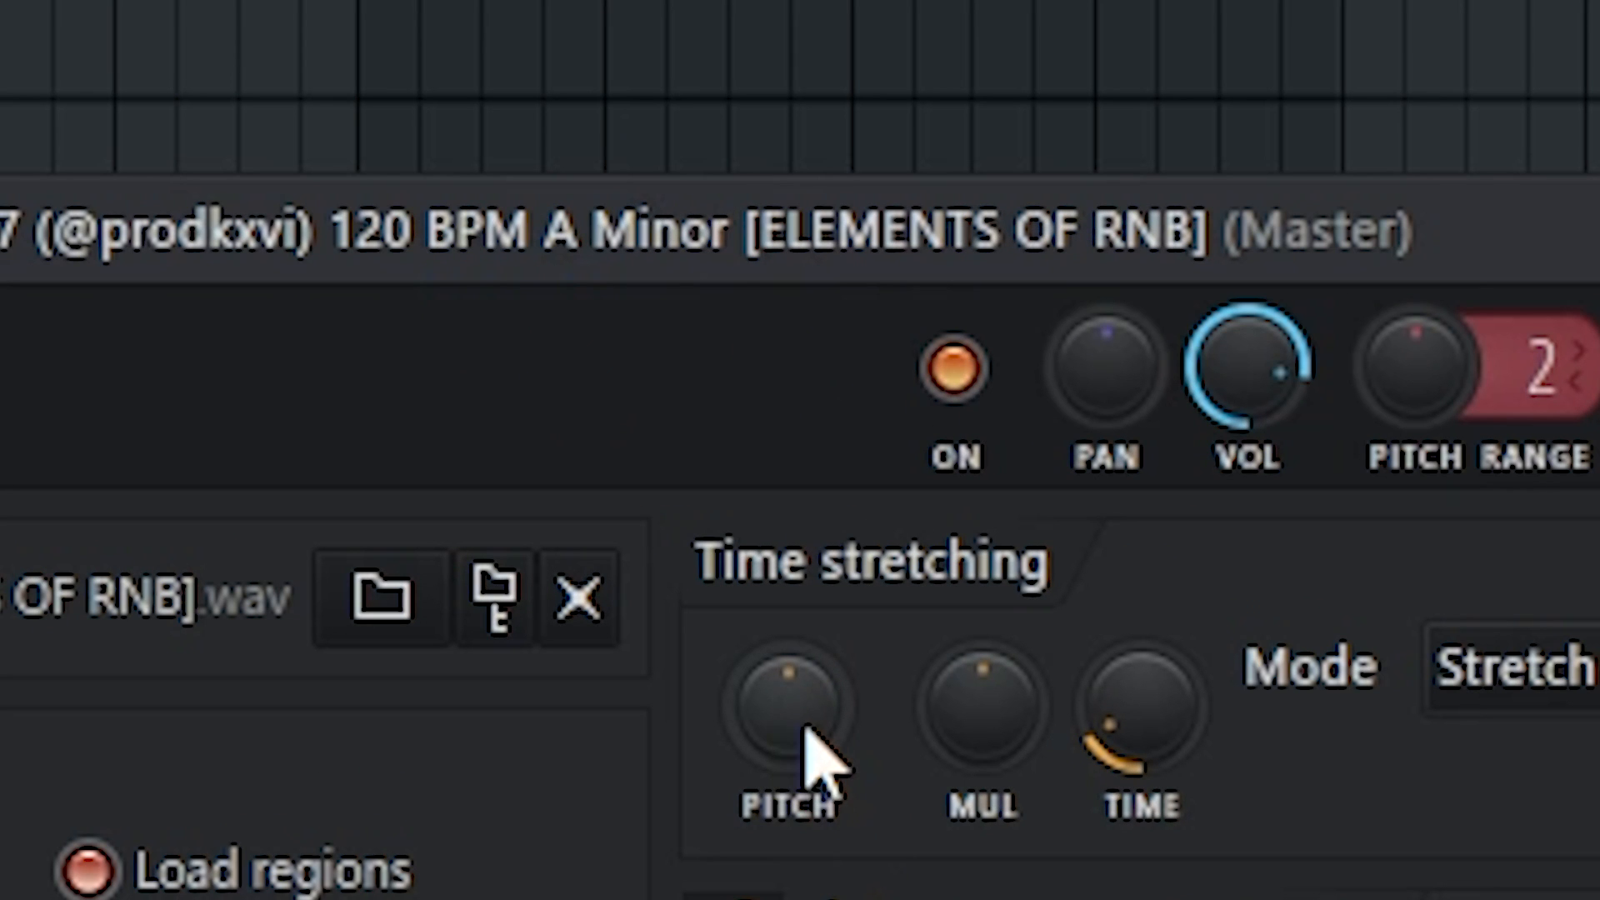
# Raise the vocal clip's time-stretching pitch, check it in playback, and reverse the sample
pyautogui.moveTo(644, 422); pyautogui.dragTo(644, 417)
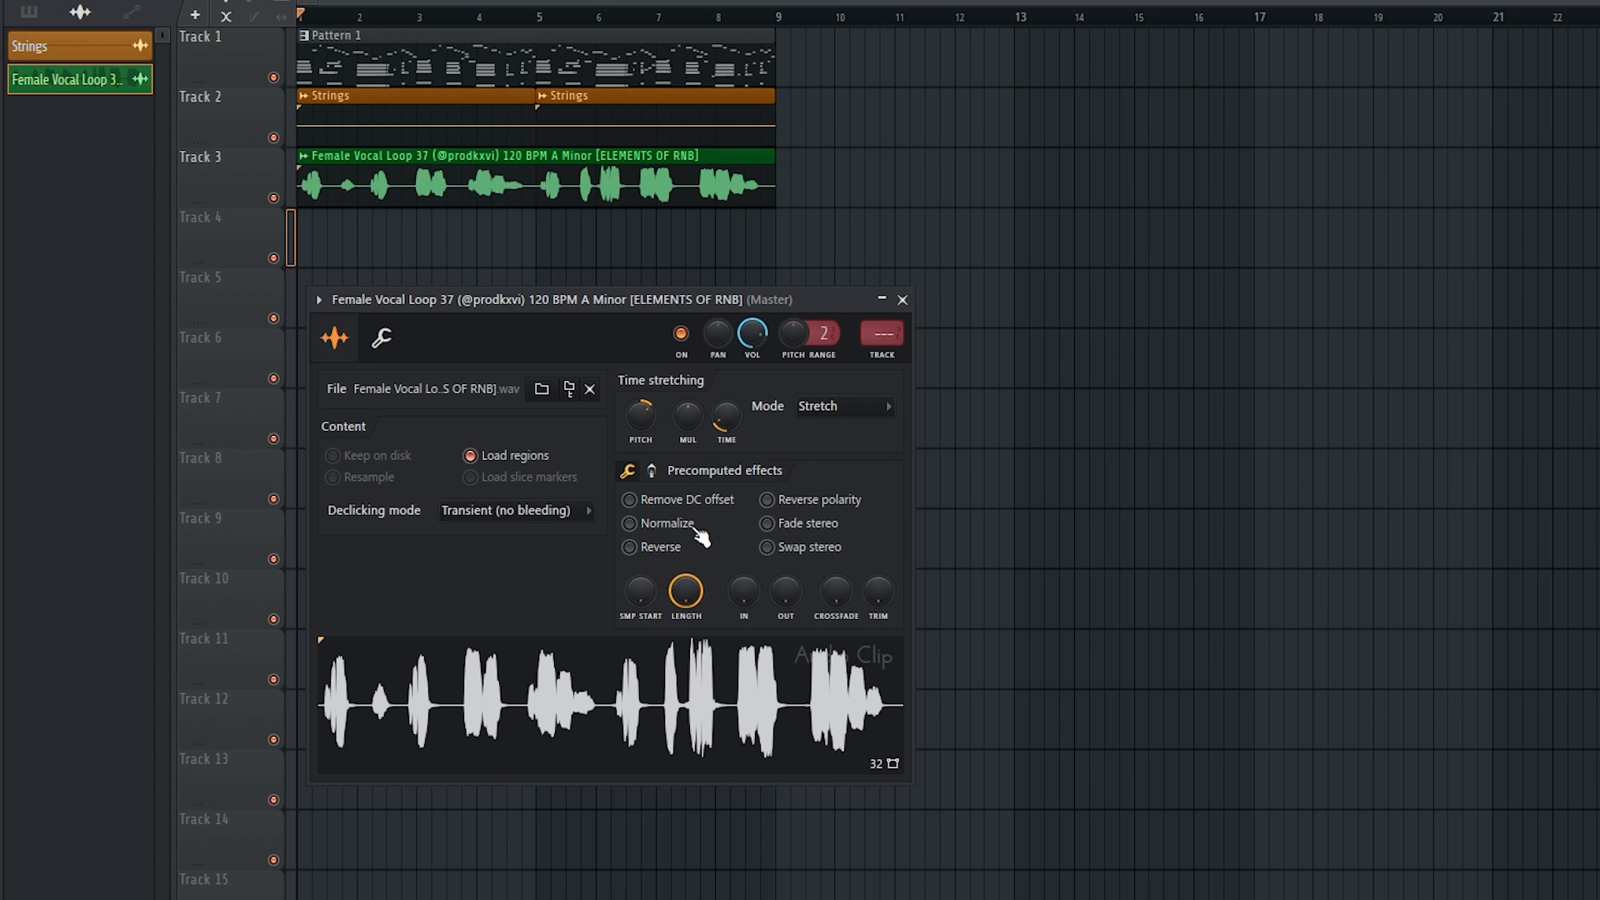
pyautogui.press('space')
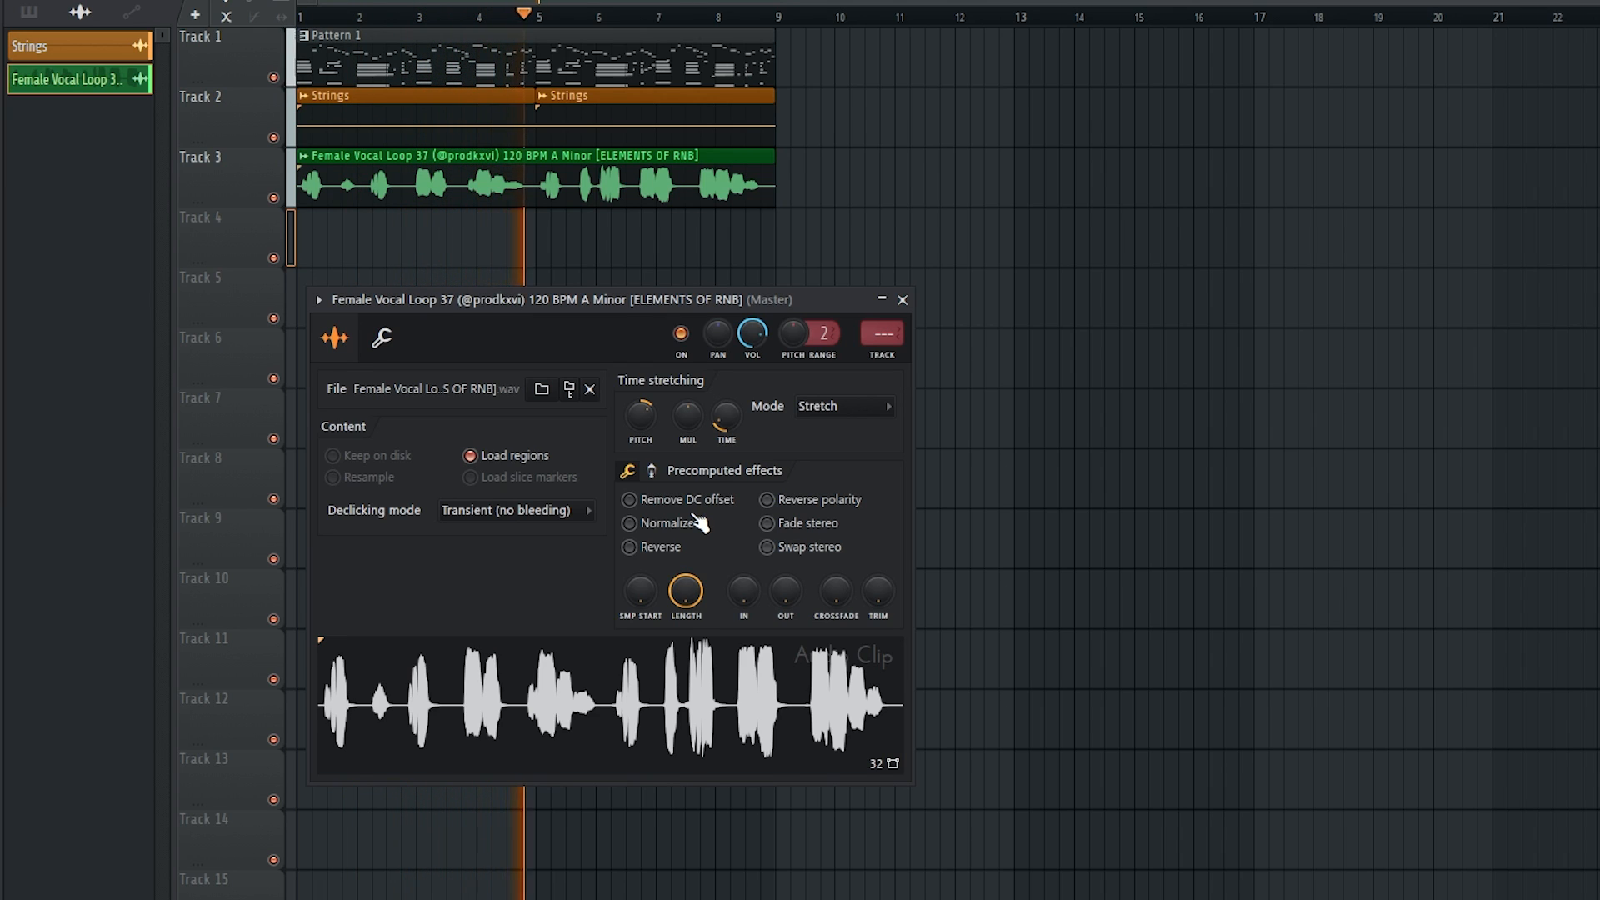
pyautogui.press('space')
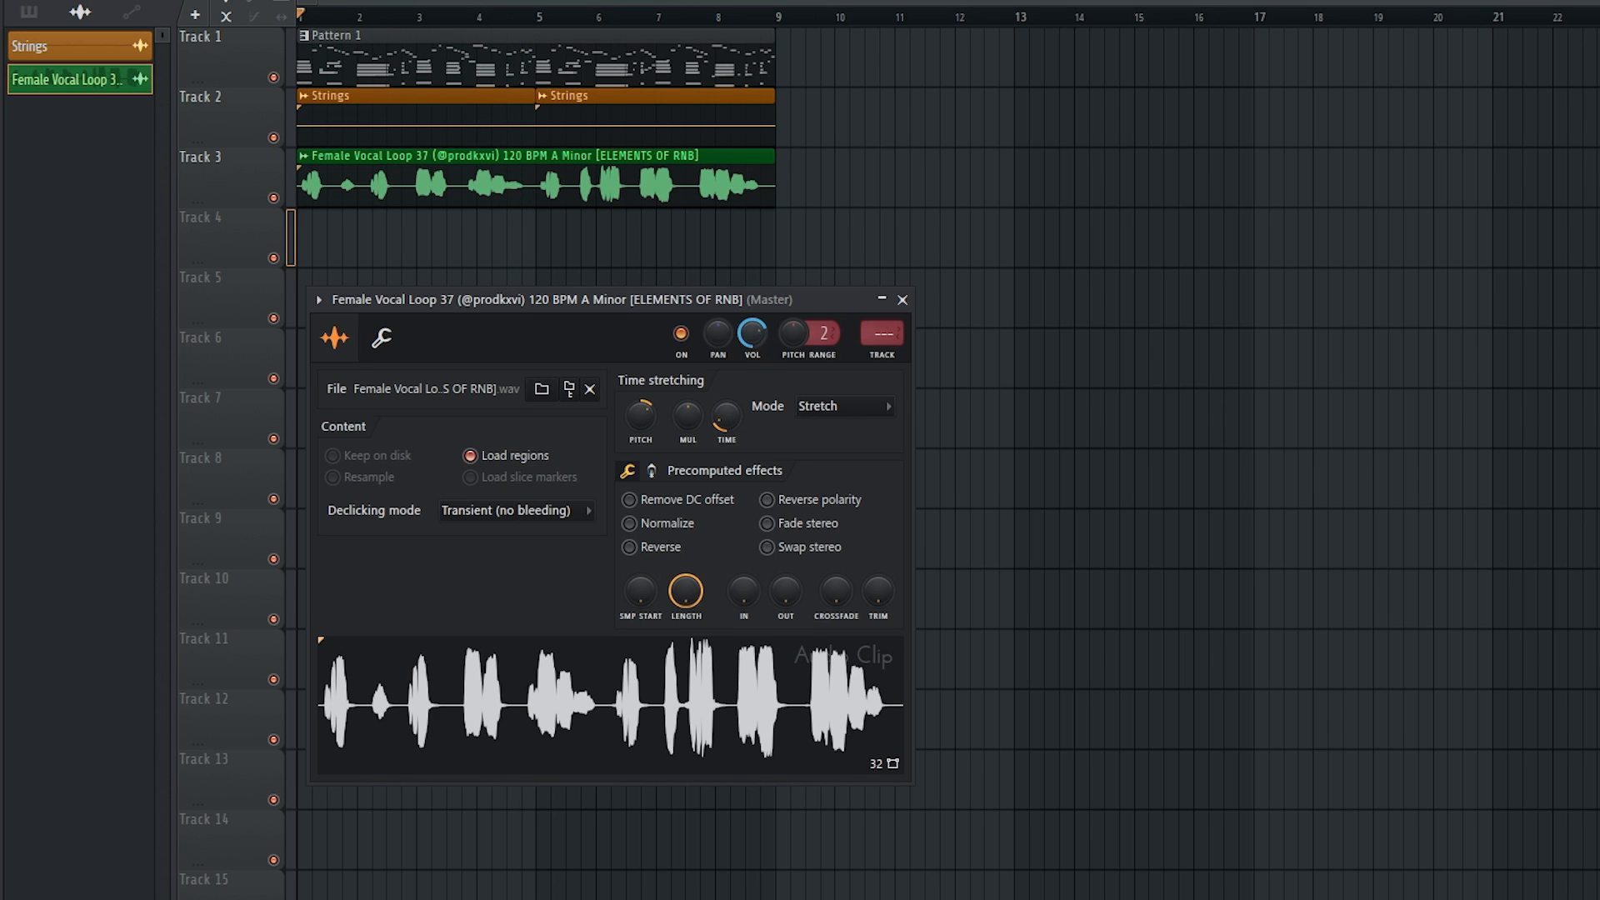
pyautogui.click(630, 548)
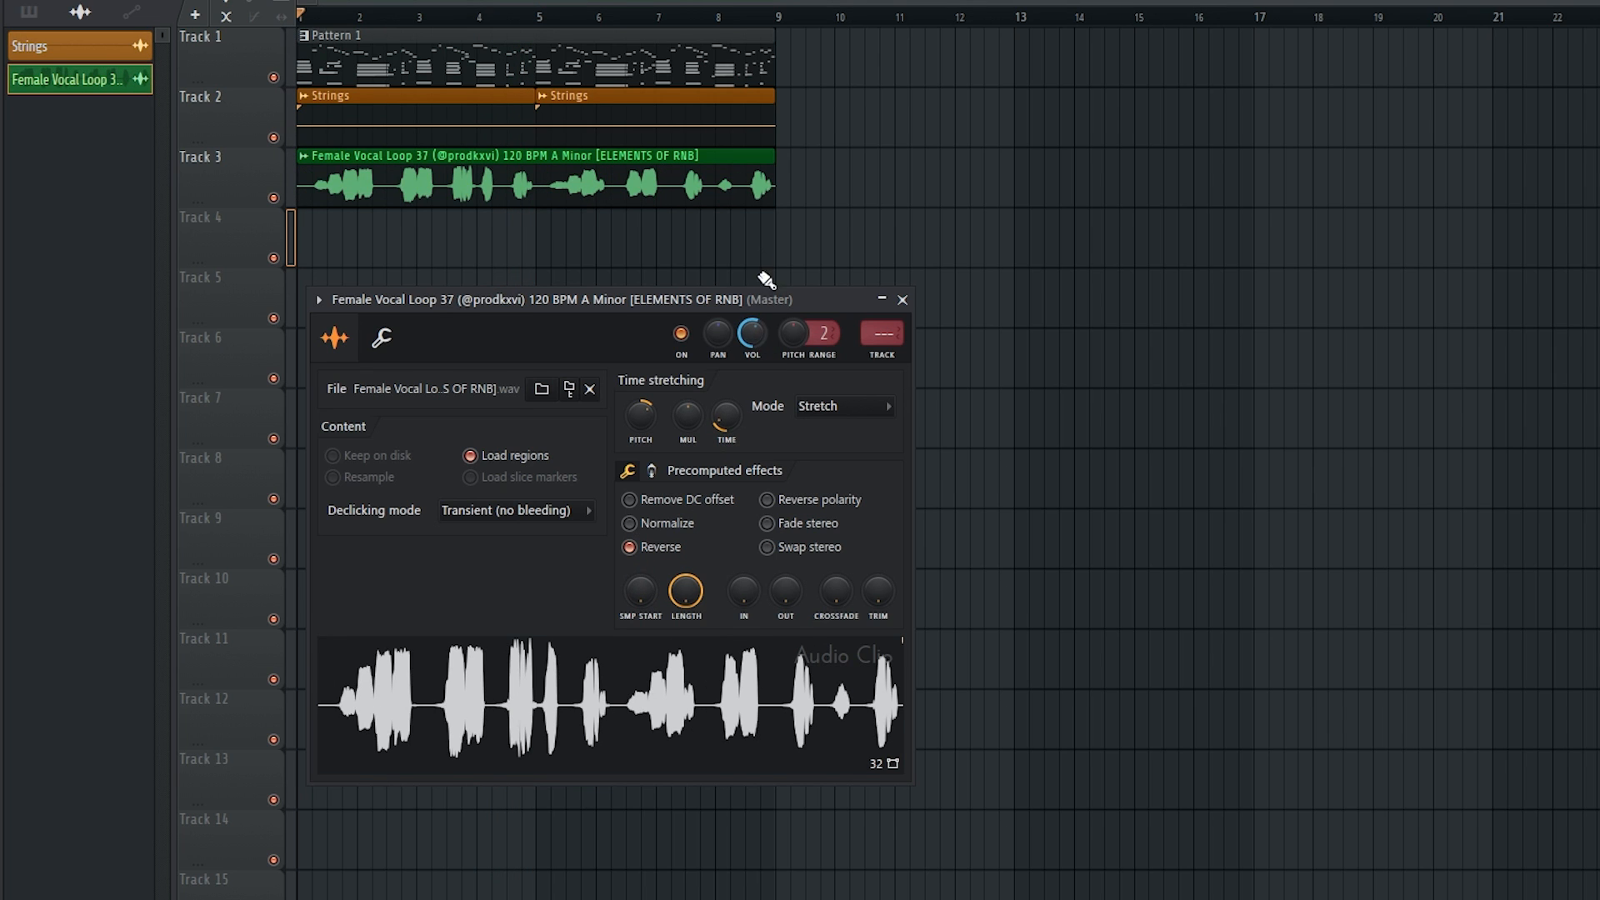
pyautogui.press('Escape')
# Slice the reversed vocal into short phrases, repeat them across all eight bars of Track 3, and play the result
pyautogui.scroll(4, 305, 225)
pyautogui.scroll(3, 482, 236)
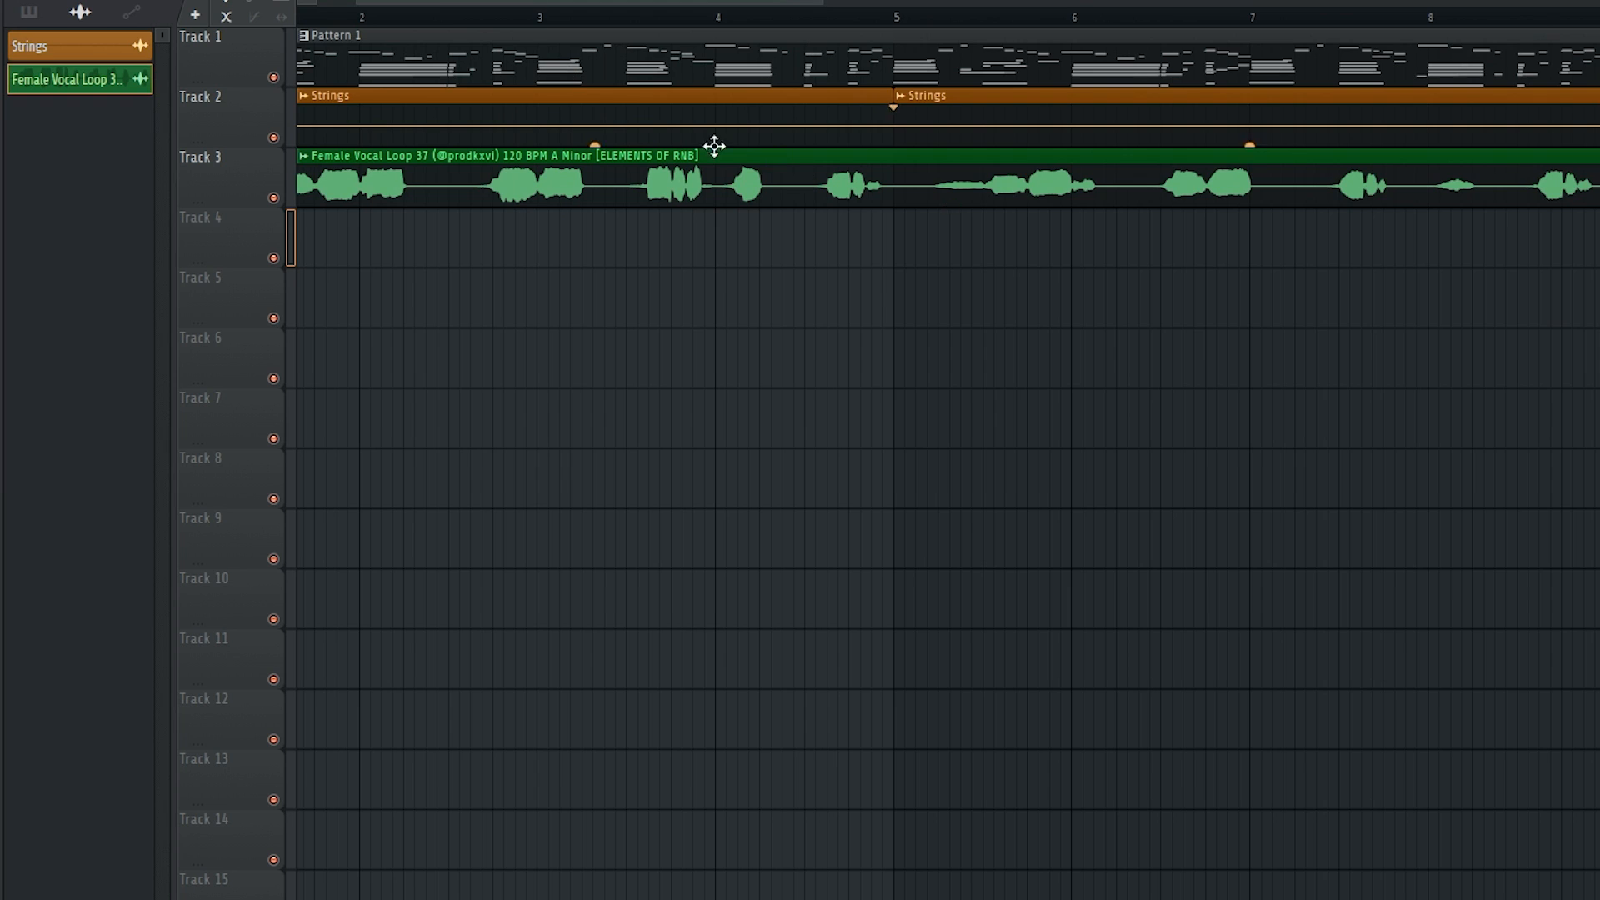
pyautogui.scroll(-3, 714, 146)
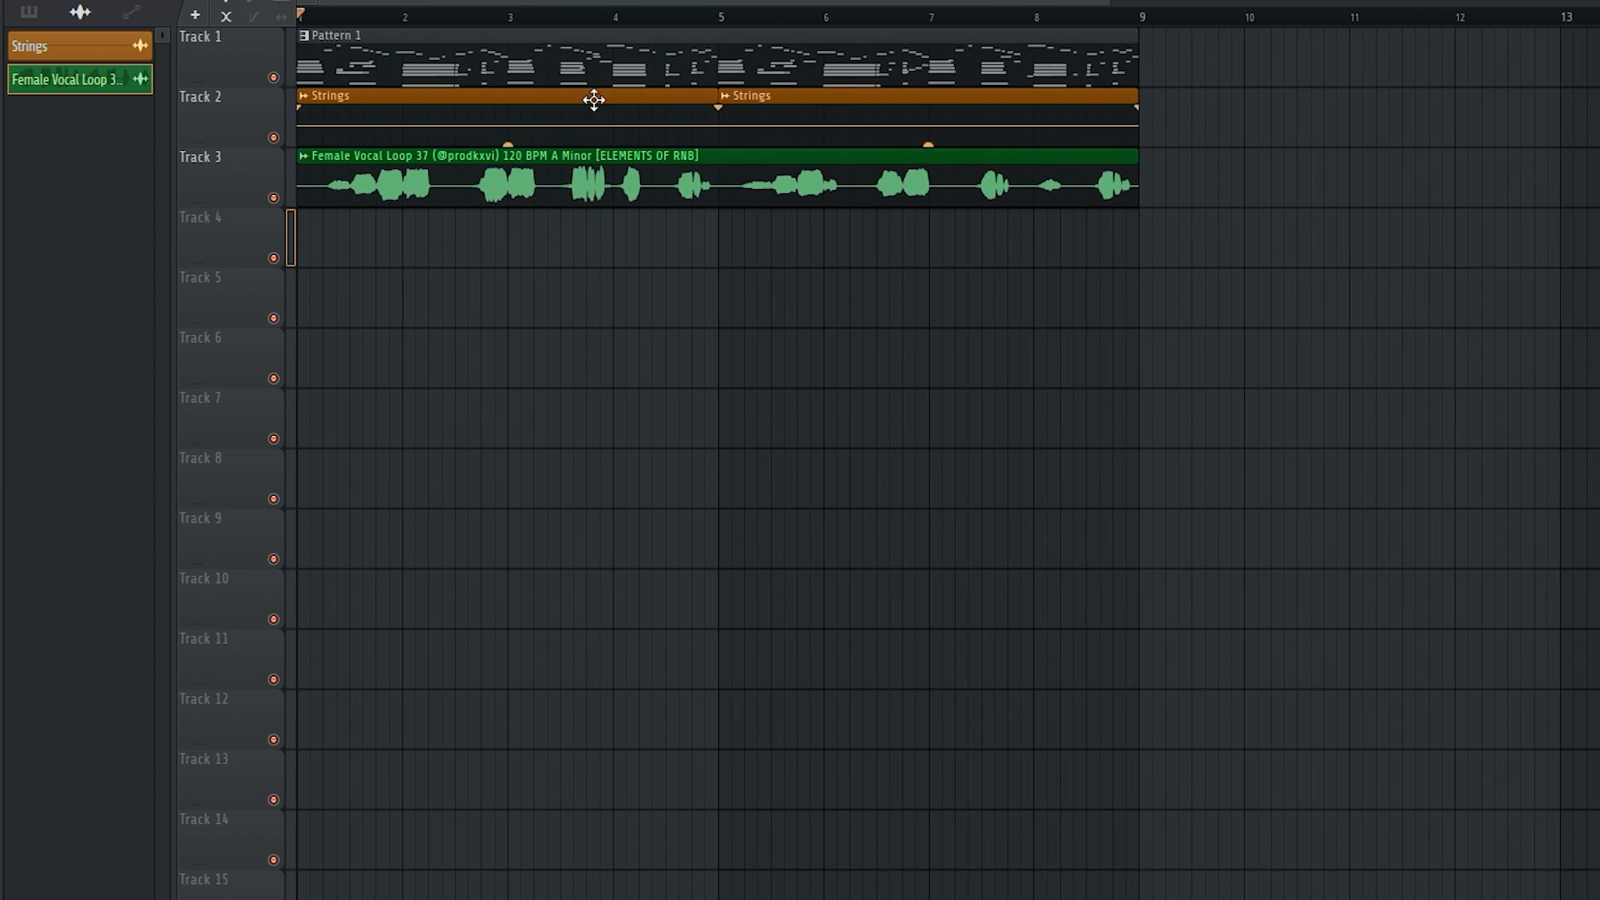
pyautogui.click(533, 200)
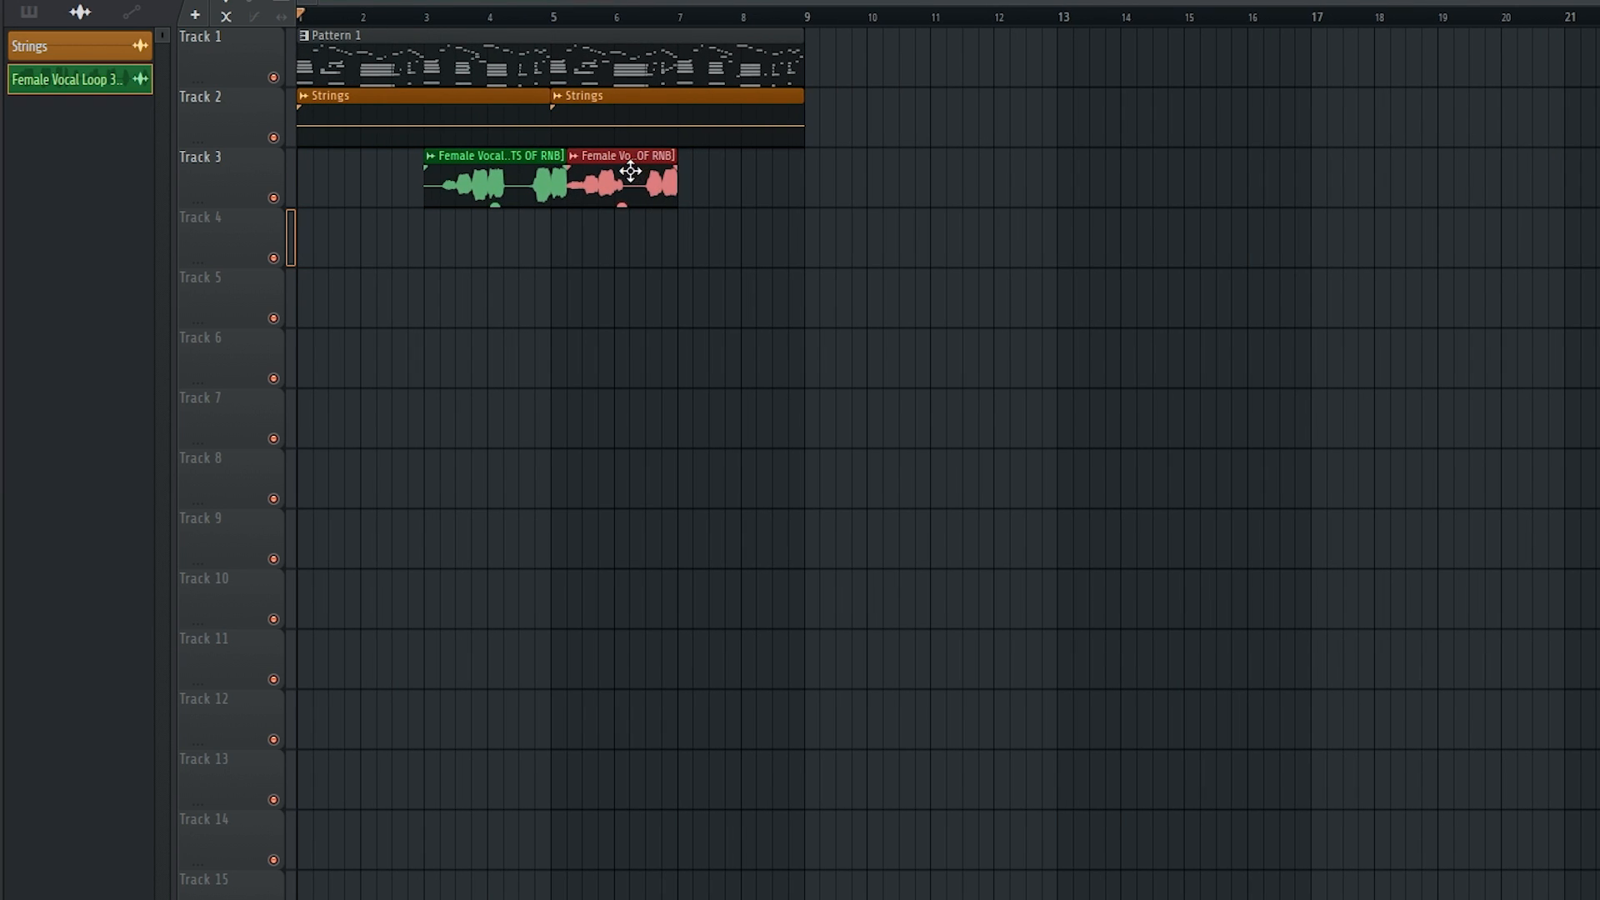
pyautogui.moveTo(631, 171); pyautogui.dragTo(733, 186)
pyautogui.press('space')
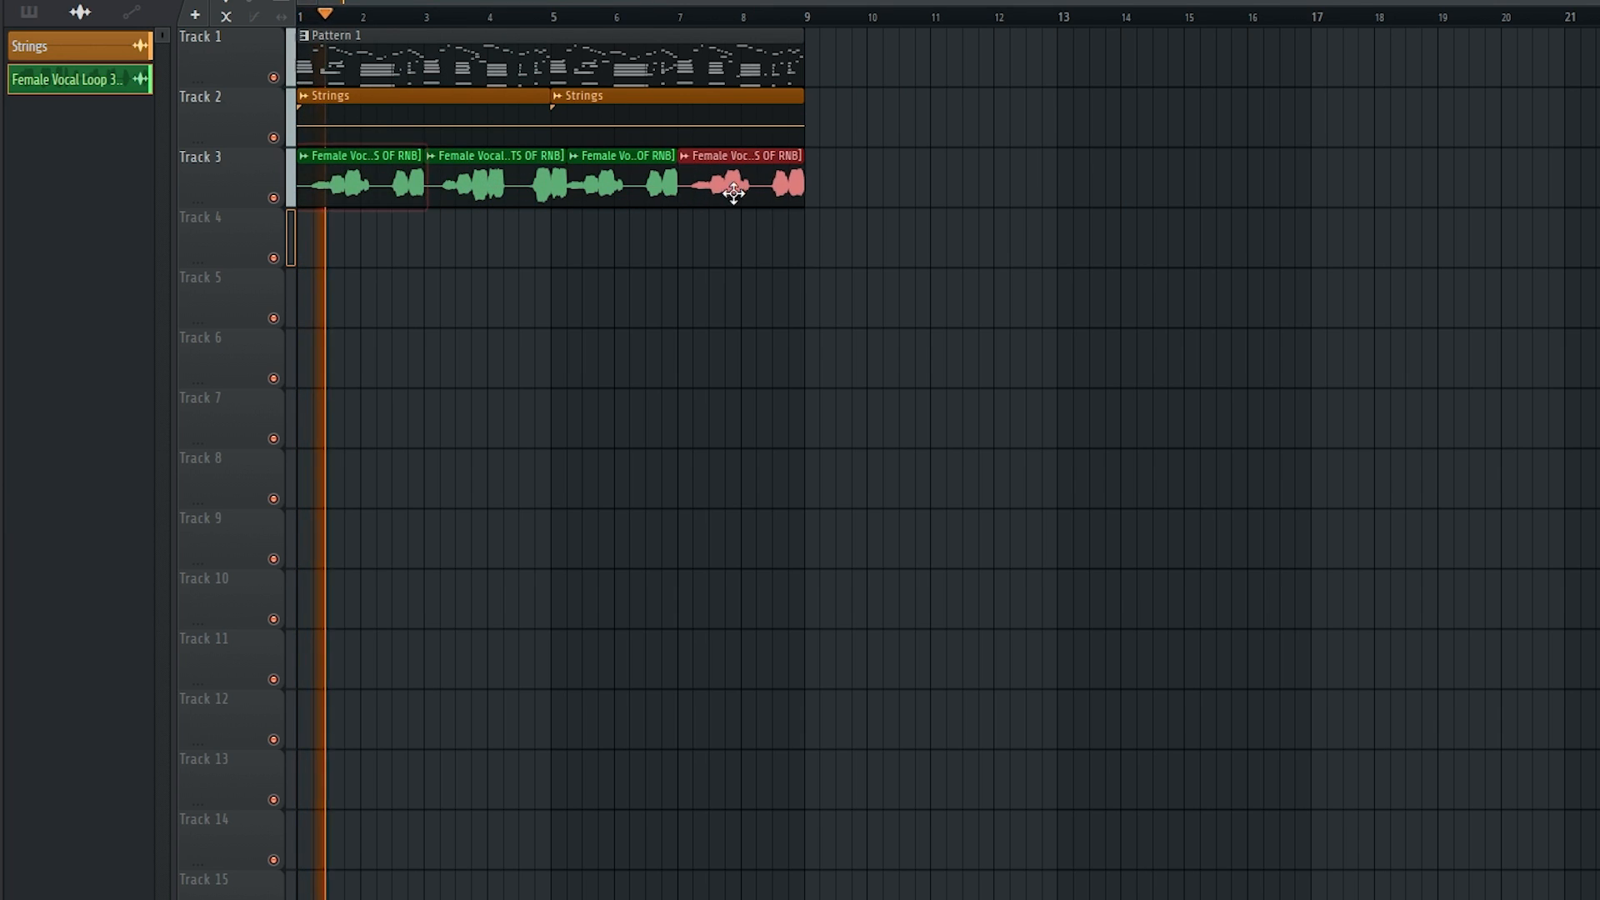
pyautogui.keyDown('ctrl'); pyautogui.click(636, 322); pyautogui.keyUp('ctrl')
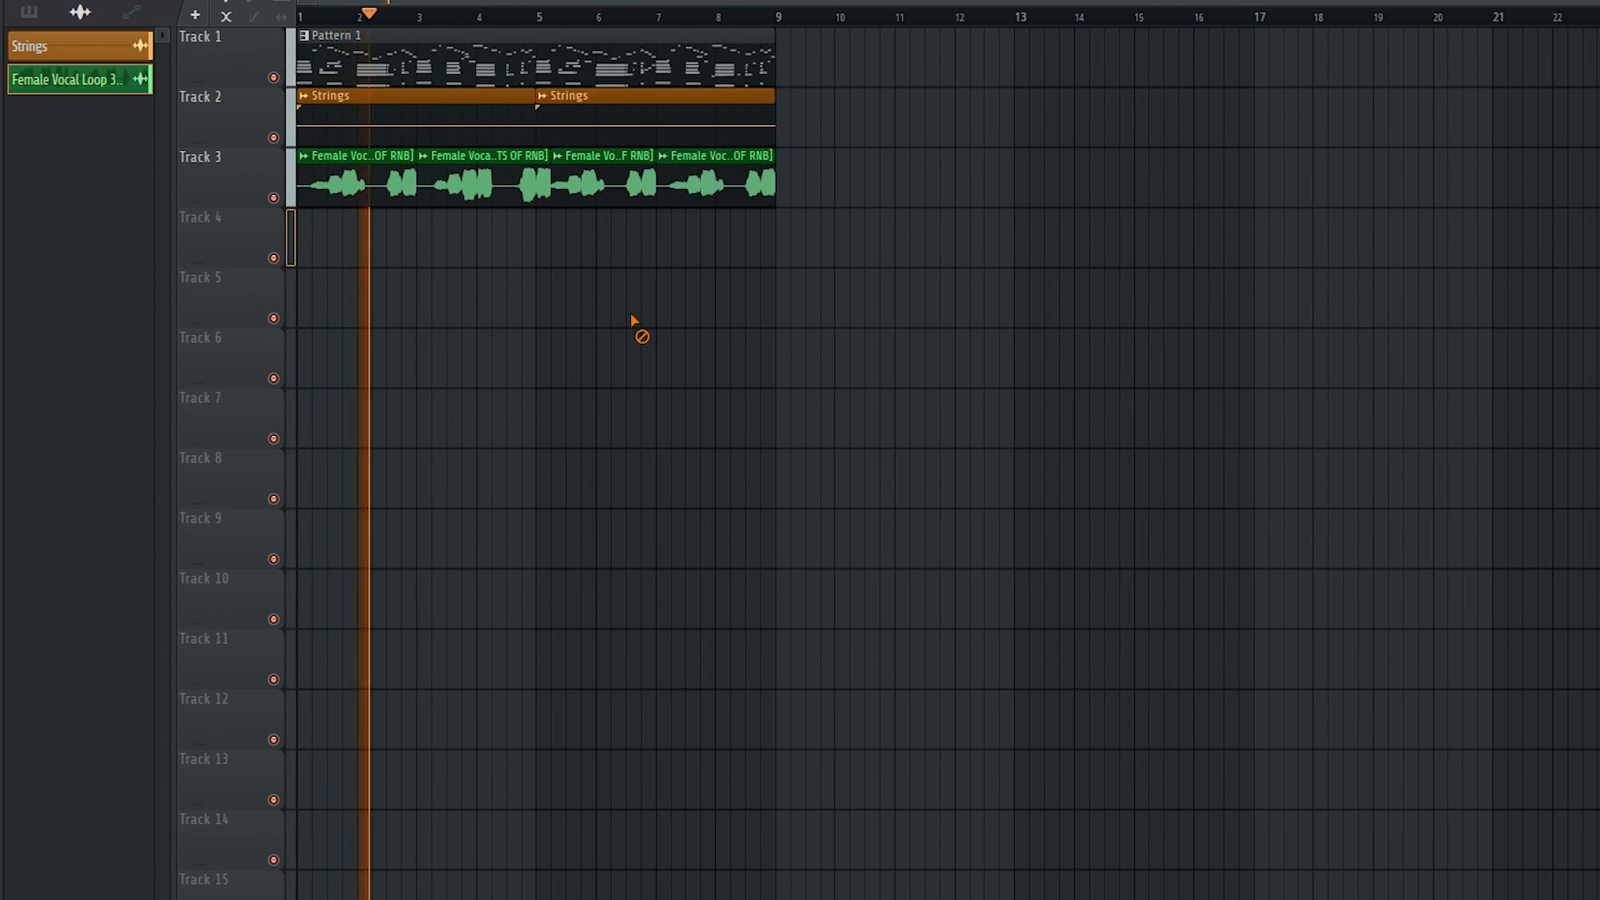
pyautogui.press('space')
# Route the vocal loop to mixer insert 4 and load Fruity Parametric EQ 2 on it
pyautogui.press('F9')
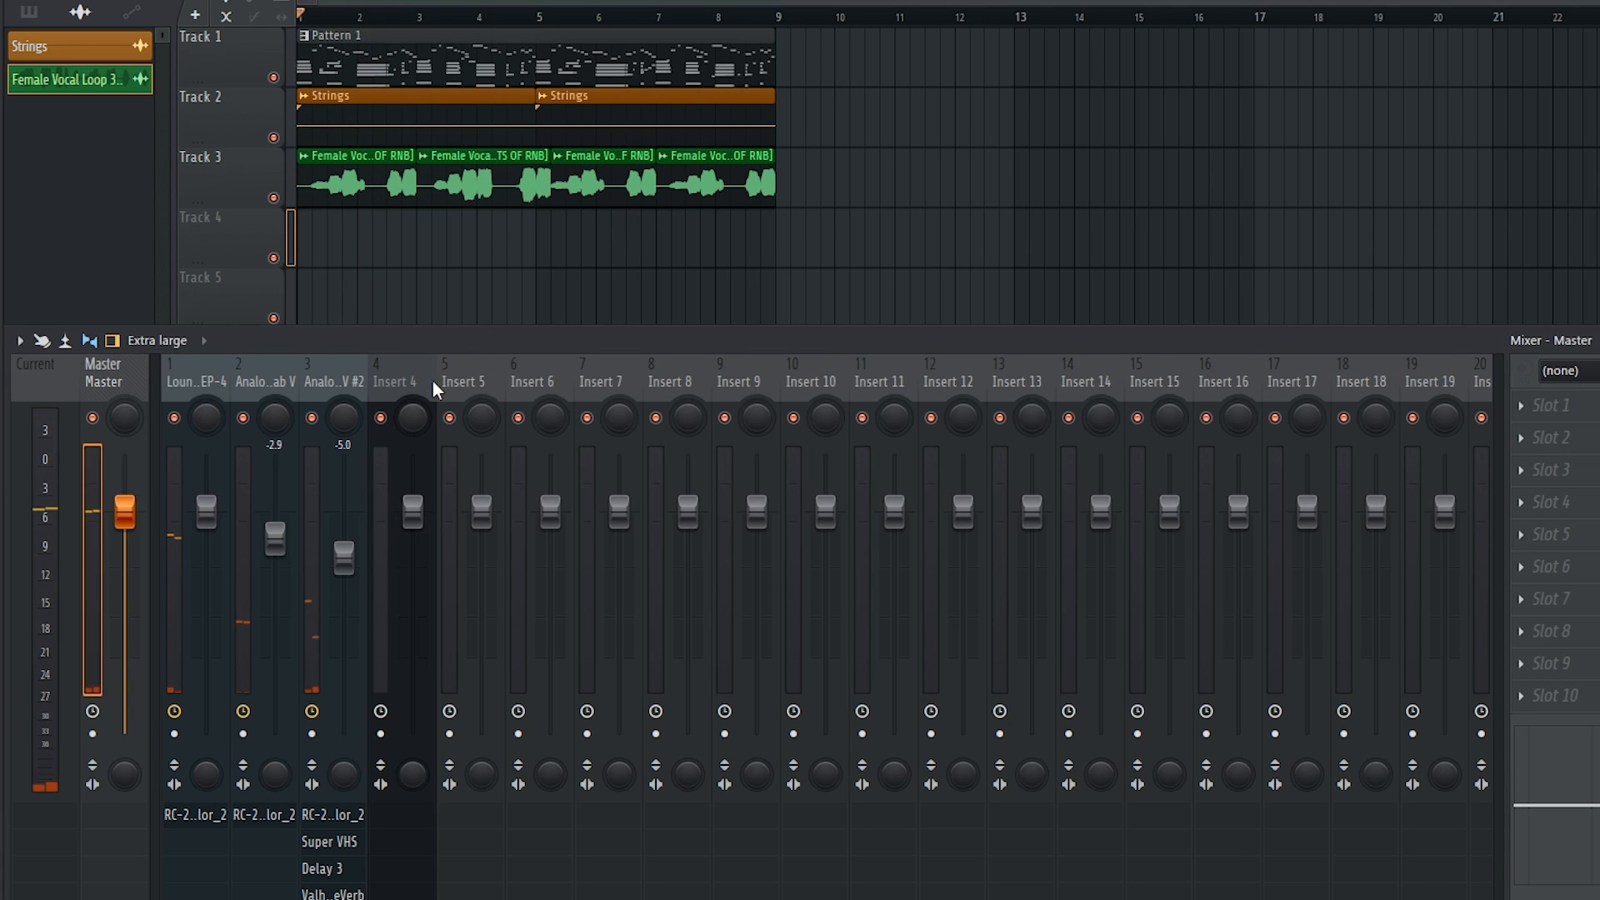
pyautogui.click(417, 367)
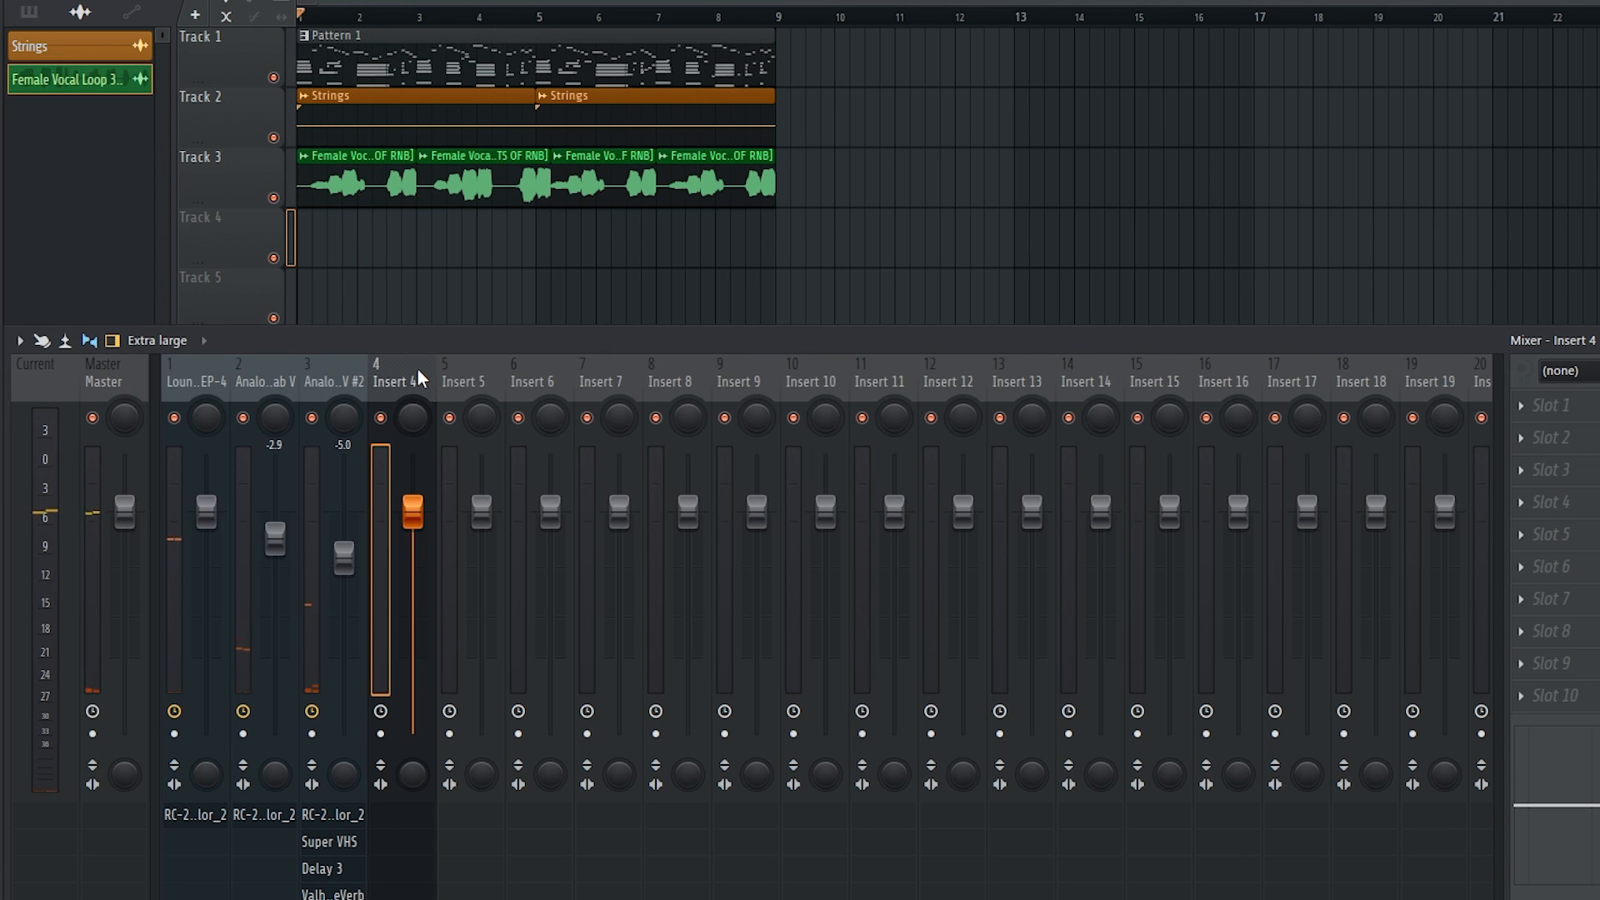
pyautogui.click(1594, 399)
pyautogui.moveTo(1575, 450)
pyautogui.click(1267, 187)
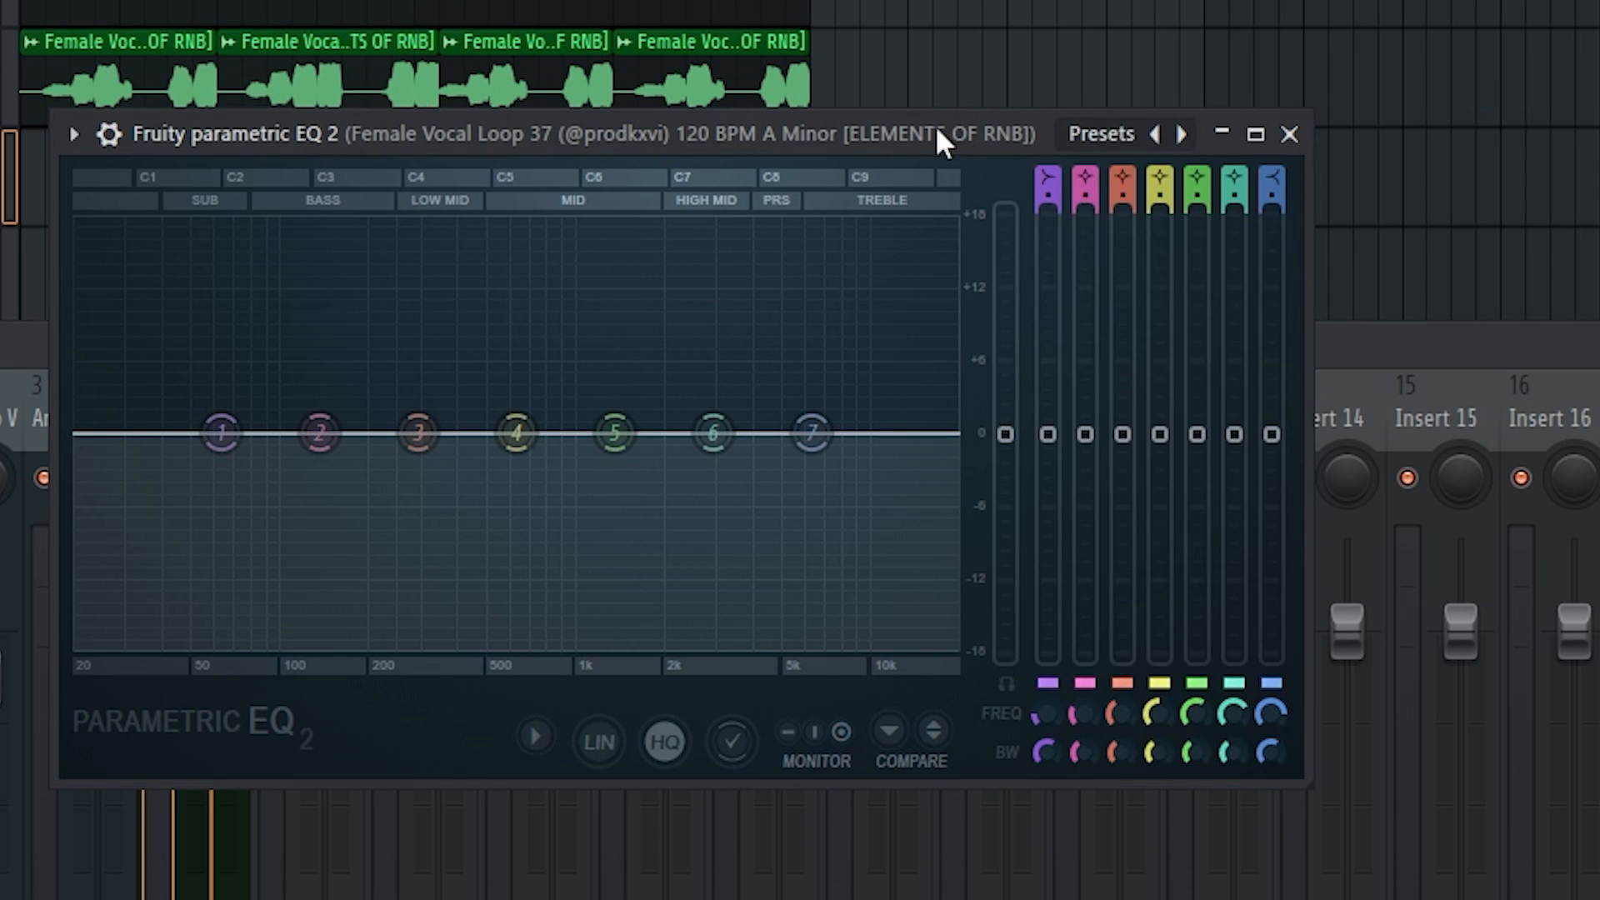
# Apply the EQ's 40Hz + 18kHz cut preset, then lower the high cut to about 2 kHz and raise the low cut
pyautogui.click(1181, 133)
pyautogui.click(1277, 338)
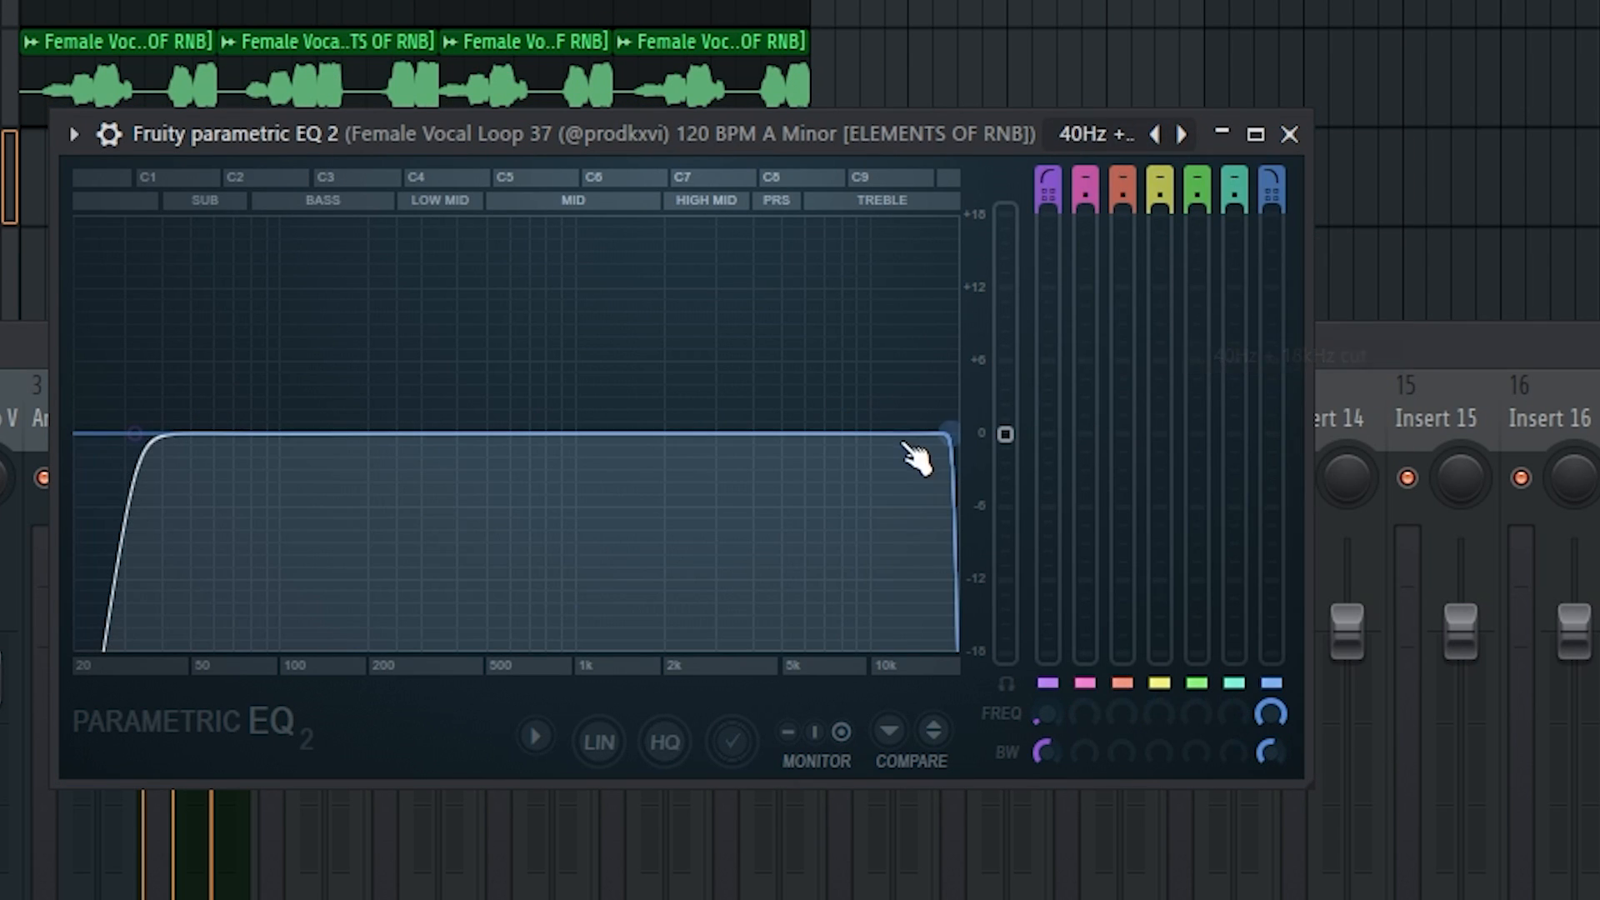
pyautogui.moveTo(938, 434); pyautogui.dragTo(685, 432)
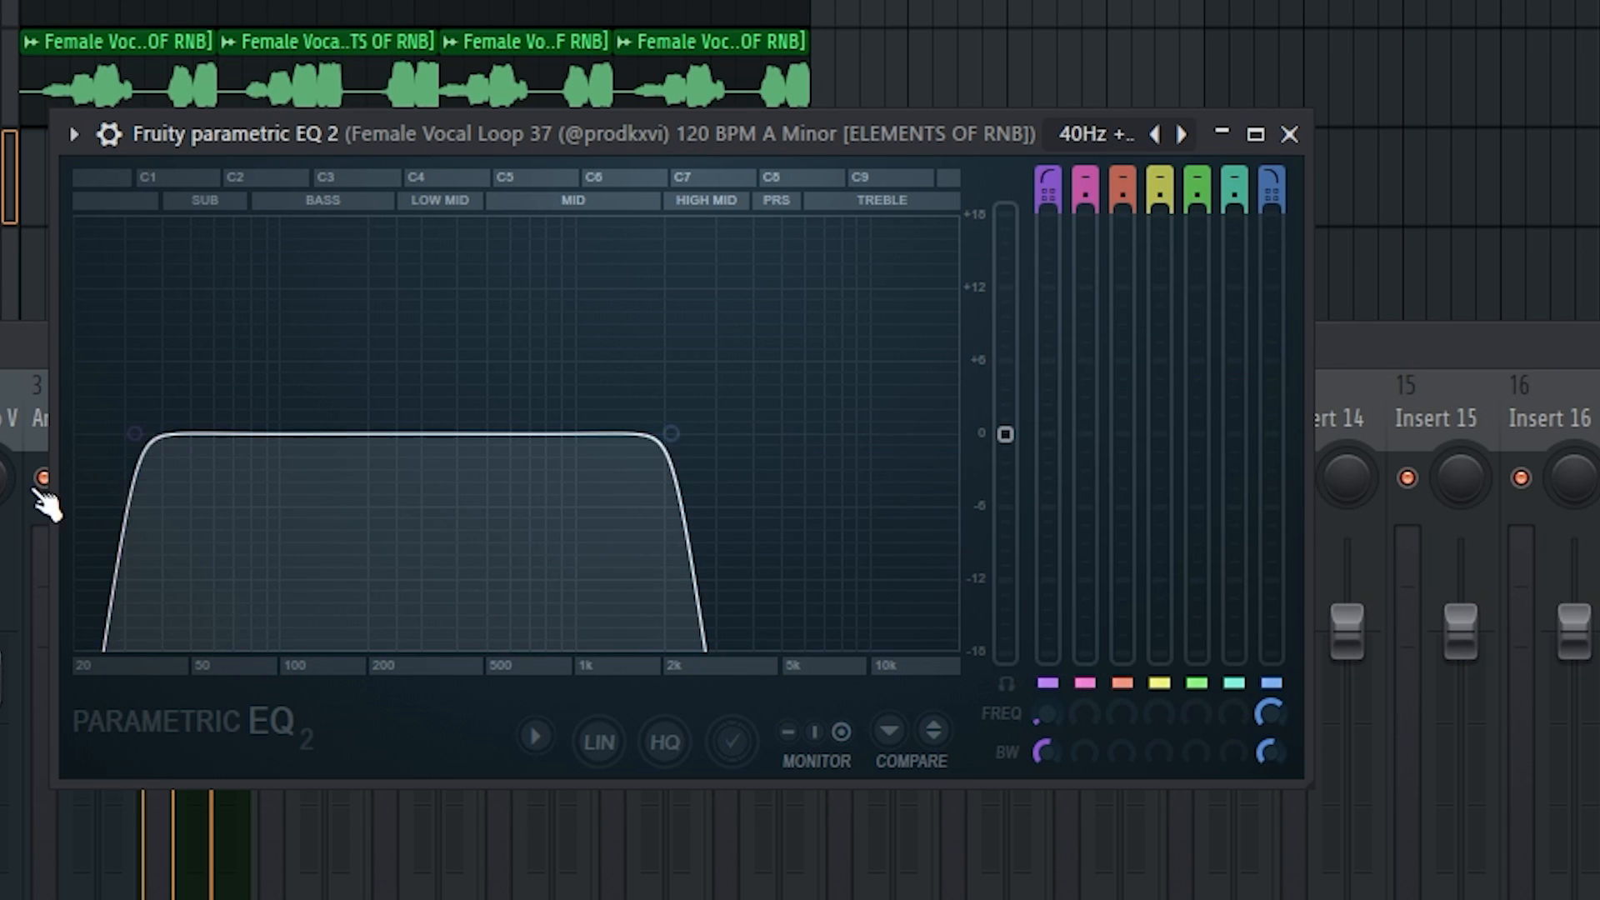
pyautogui.moveTo(135, 434); pyautogui.dragTo(463, 433)
pyautogui.press('space')
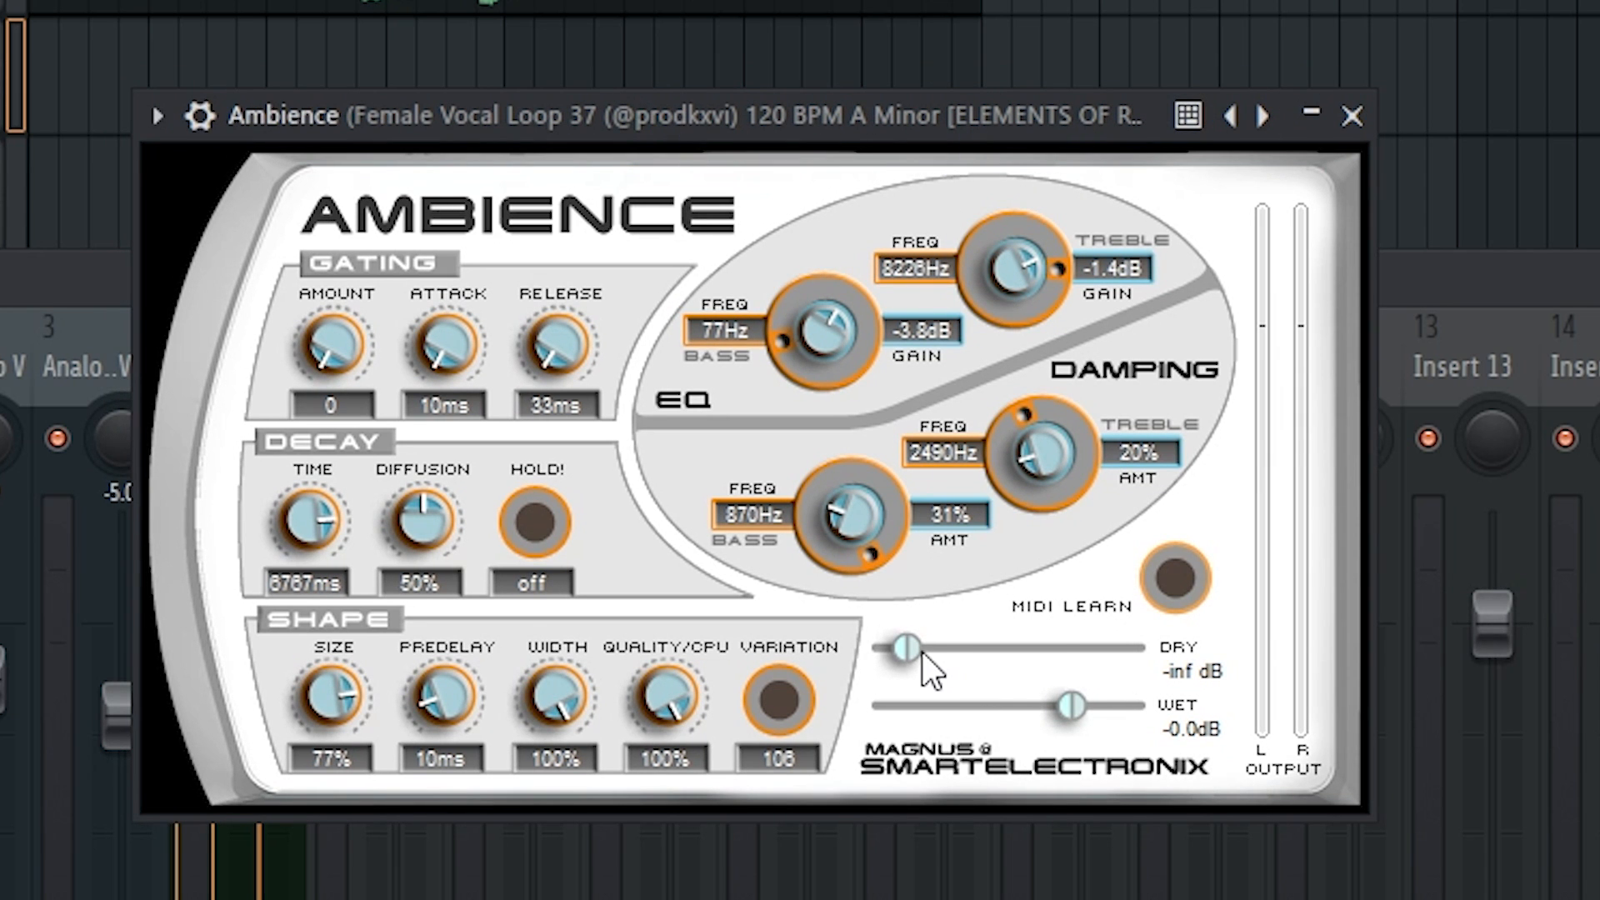
# Set the vocal's Ambience reverb to -4.8 dB dry and -8.2 dB wet
pyautogui.moveTo(915, 651); pyautogui.dragTo(1042, 664)
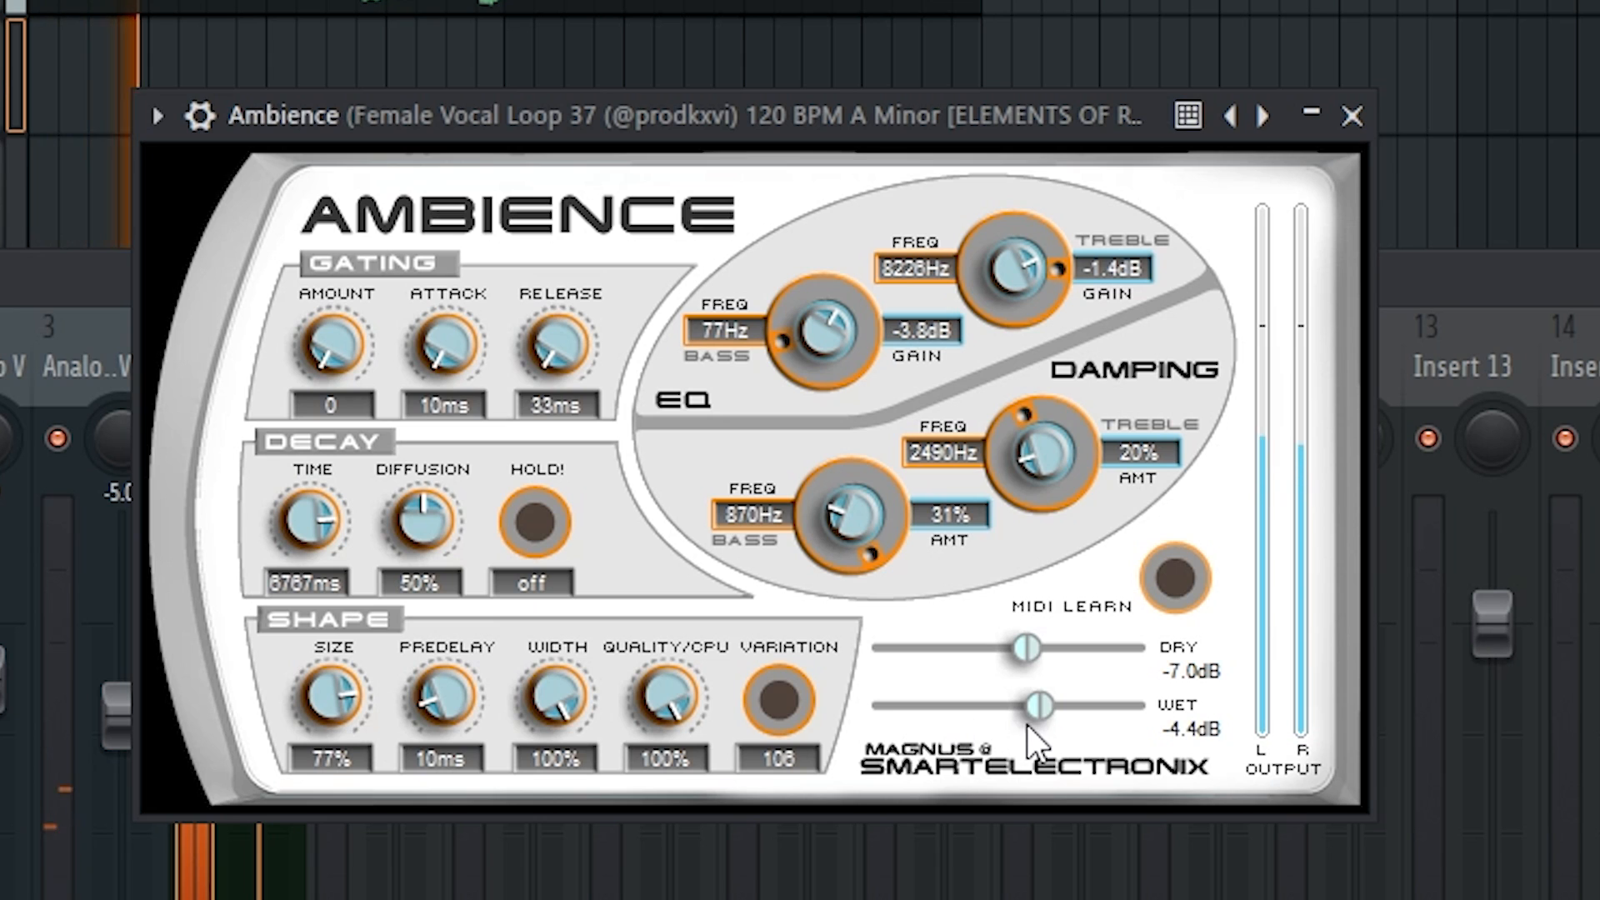
pyautogui.moveTo(1027, 708); pyautogui.dragTo(1006, 707)
pyautogui.moveTo(1044, 644); pyautogui.dragTo(1042, 647)
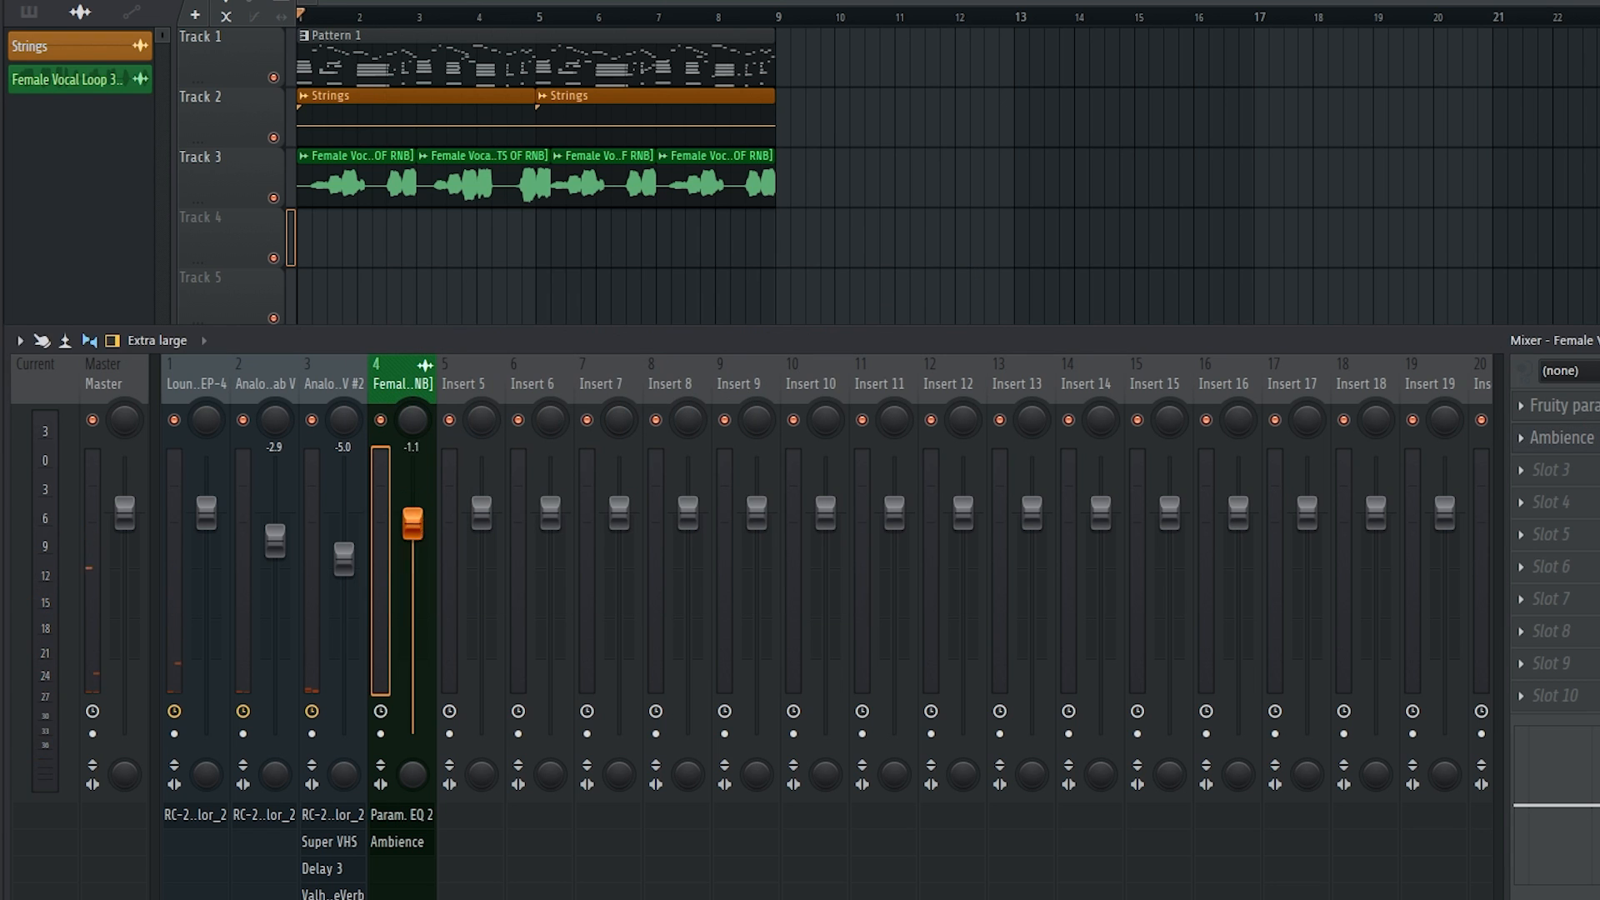
# Lower the vocal insert's mixer level to -7.5 dB and play the mix while checking the Ambience settings
pyautogui.moveTo(413, 524); pyautogui.dragTo(415, 580)
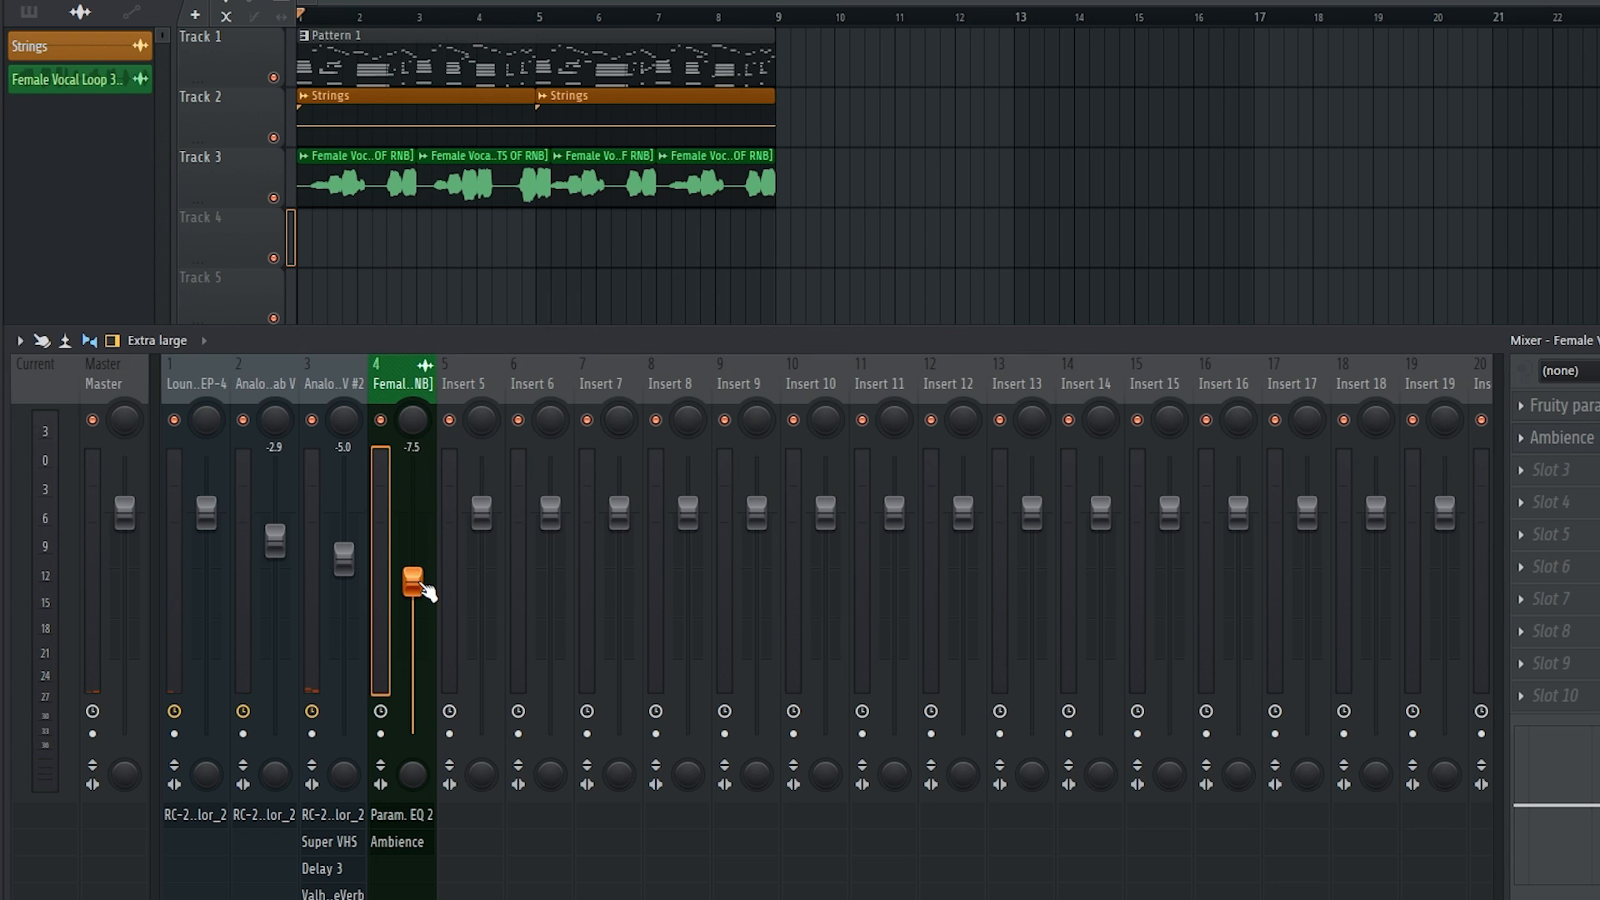
pyautogui.press('space')
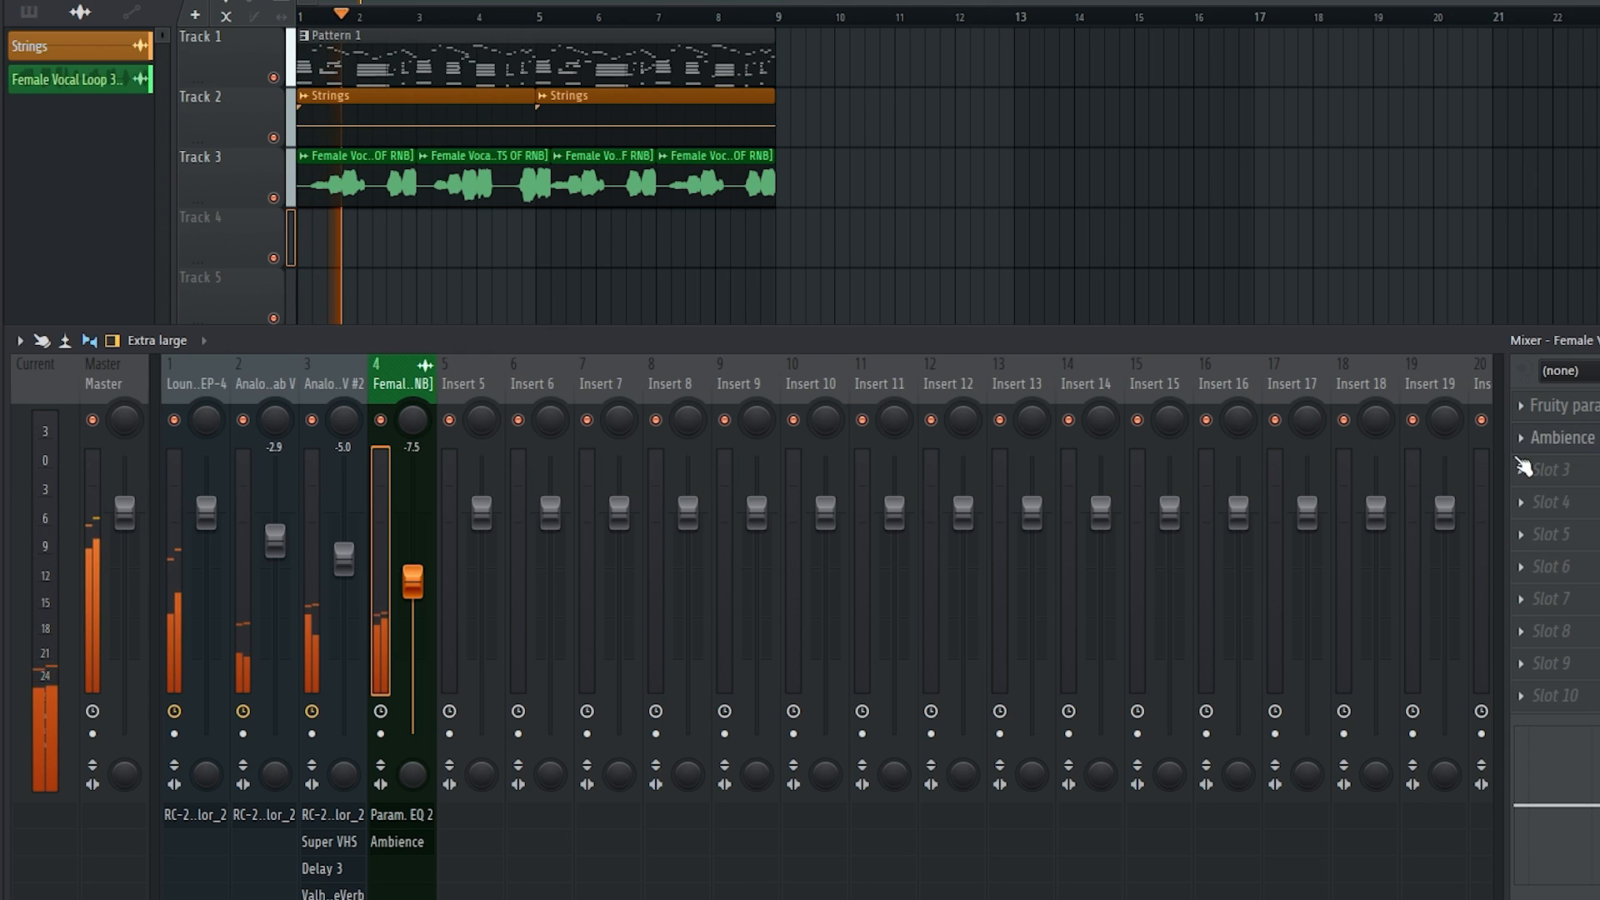
pyautogui.click(1571, 439)
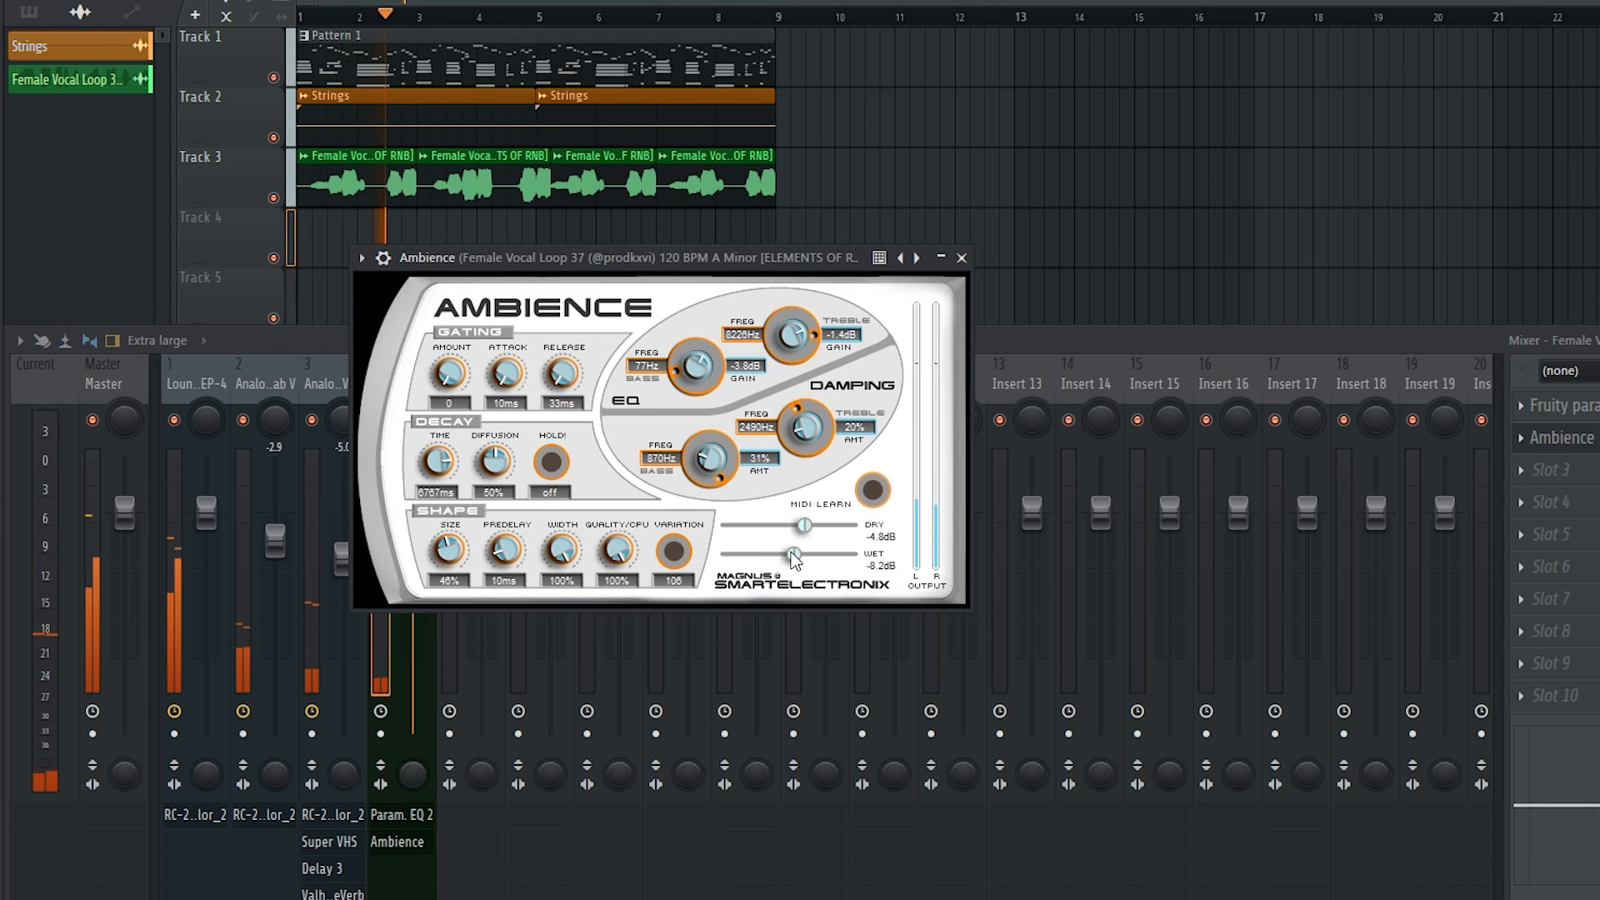
pyautogui.click(1572, 438)
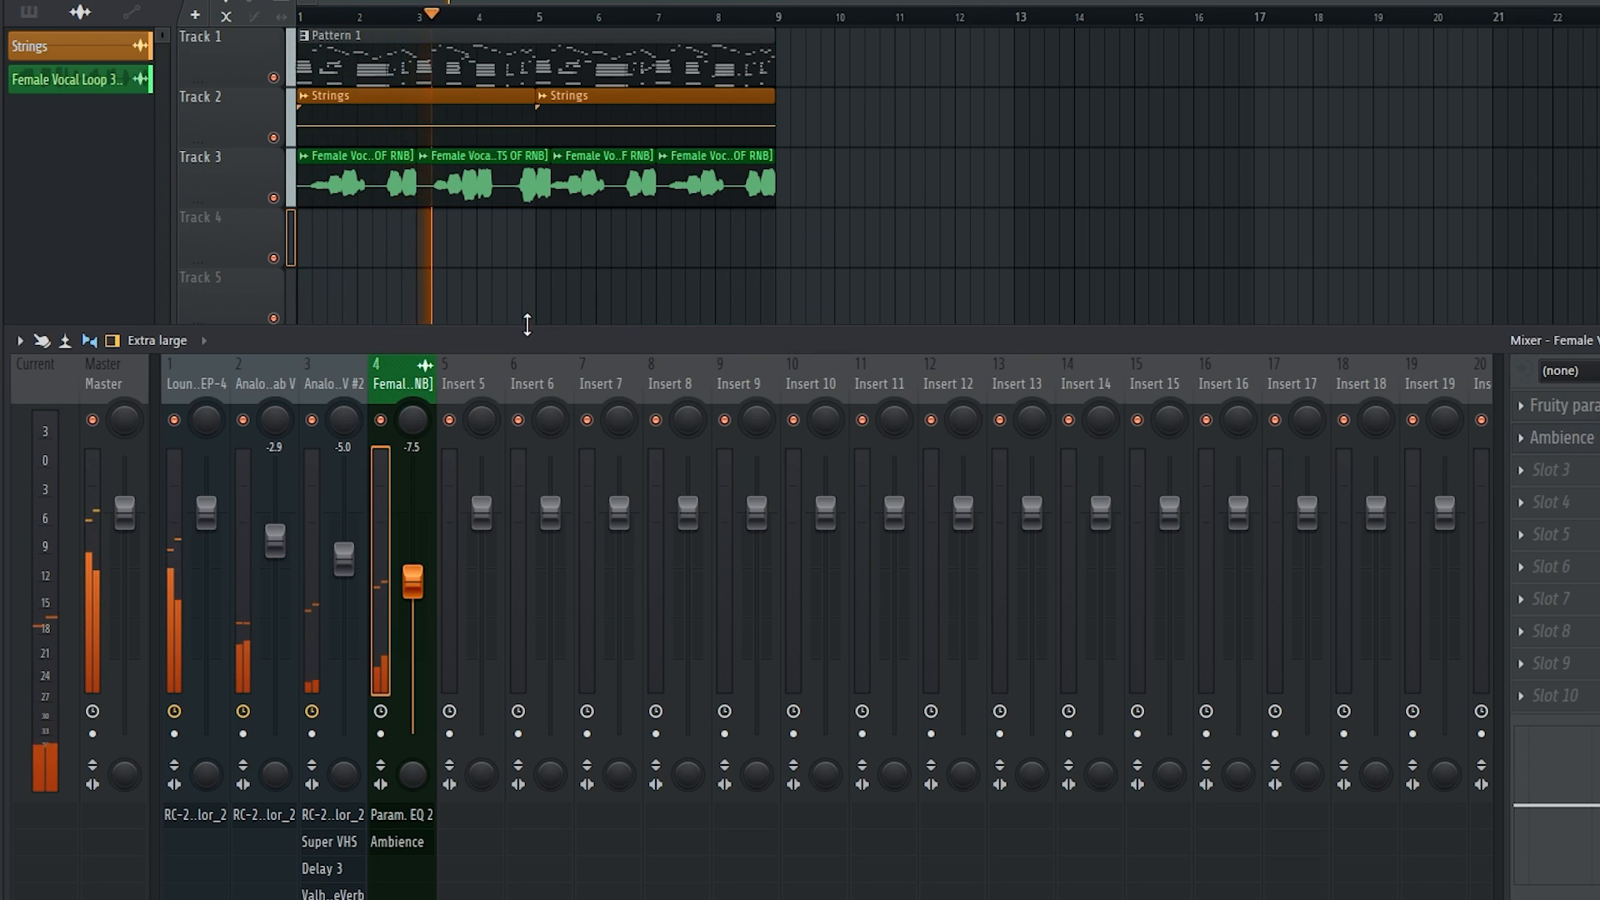
pyautogui.press('space')
# Open the Phrases folder of the CADENCE Oneshot Collection and find its guitar phrases
pyautogui.press('F9')
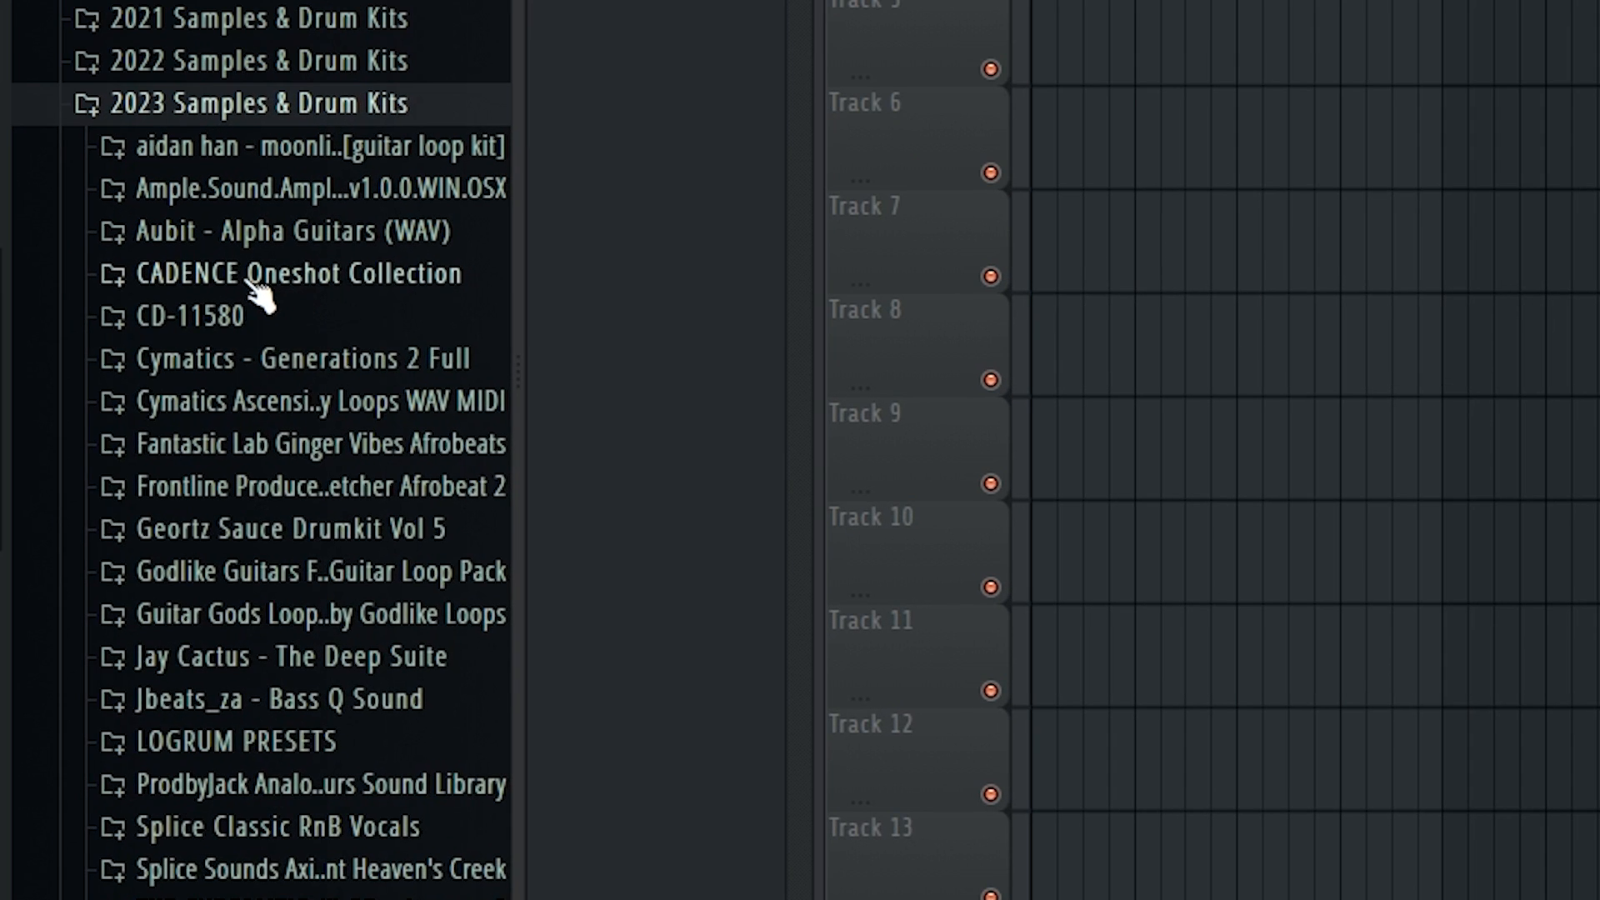
pyautogui.click(255, 279)
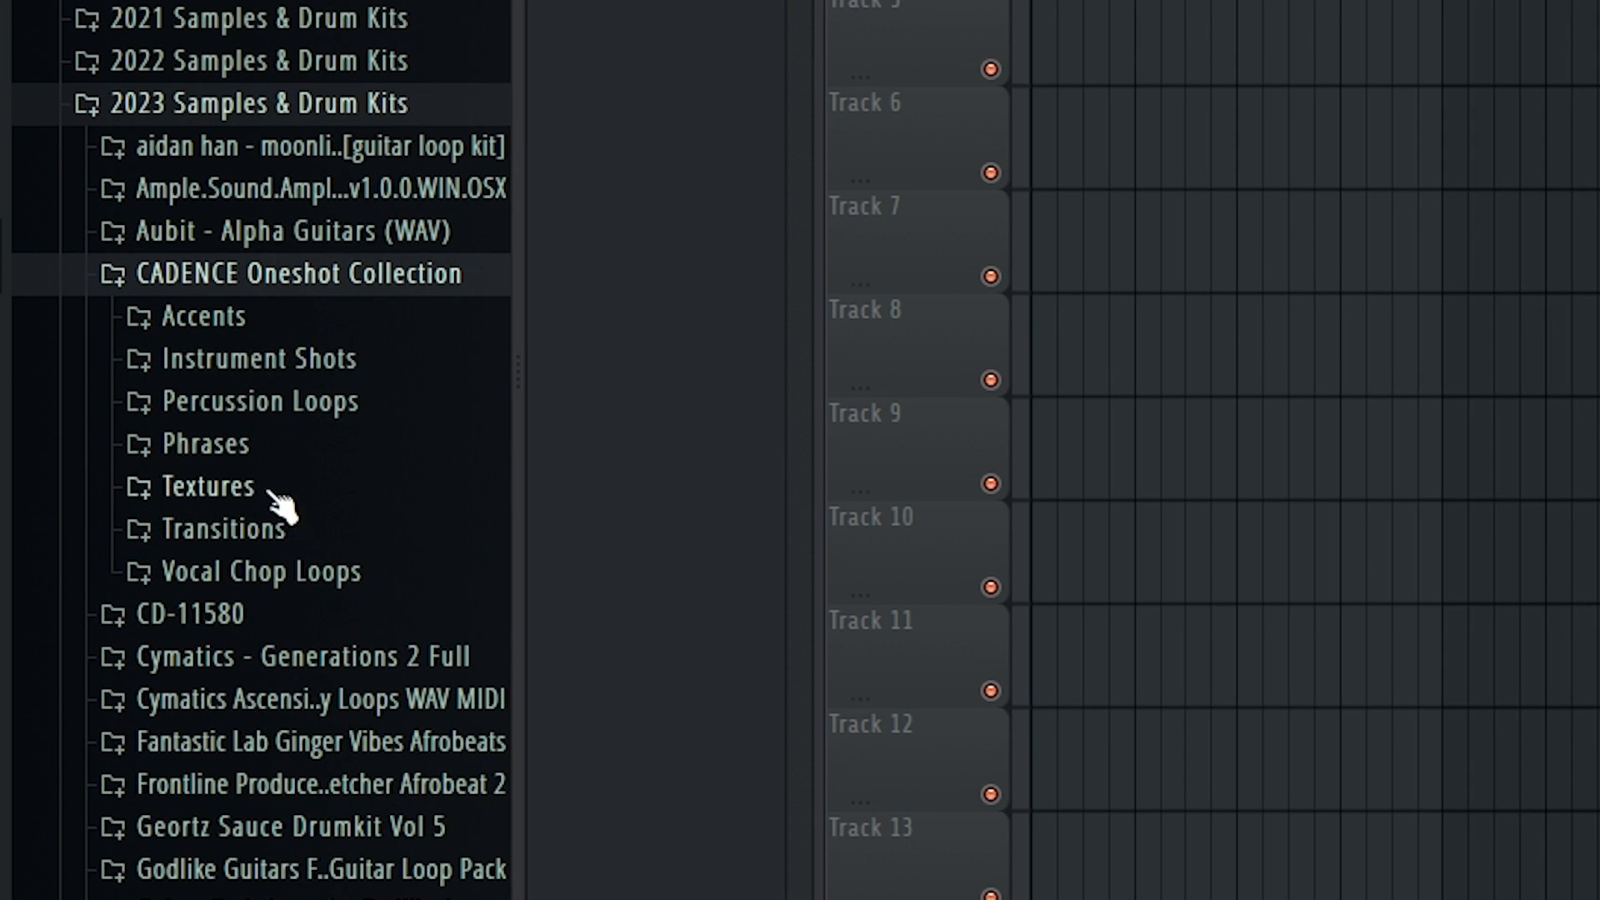
pyautogui.click(263, 451)
pyautogui.scroll(-10, 263, 454)
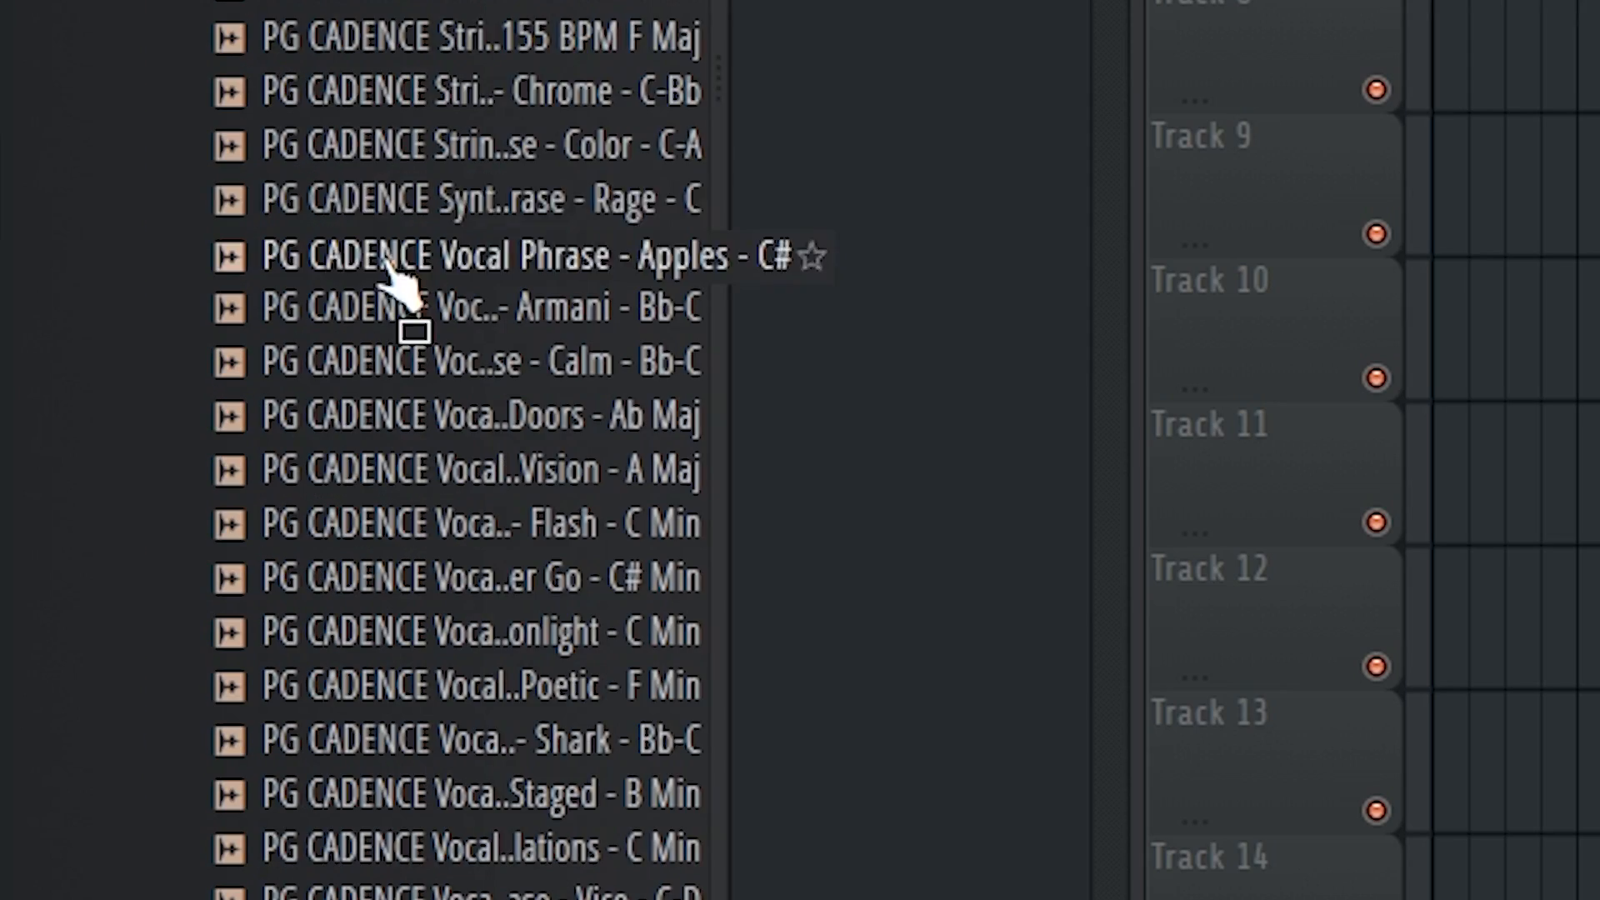
pyautogui.scroll(3, 242, 388)
pyautogui.scroll(3, 342, 117)
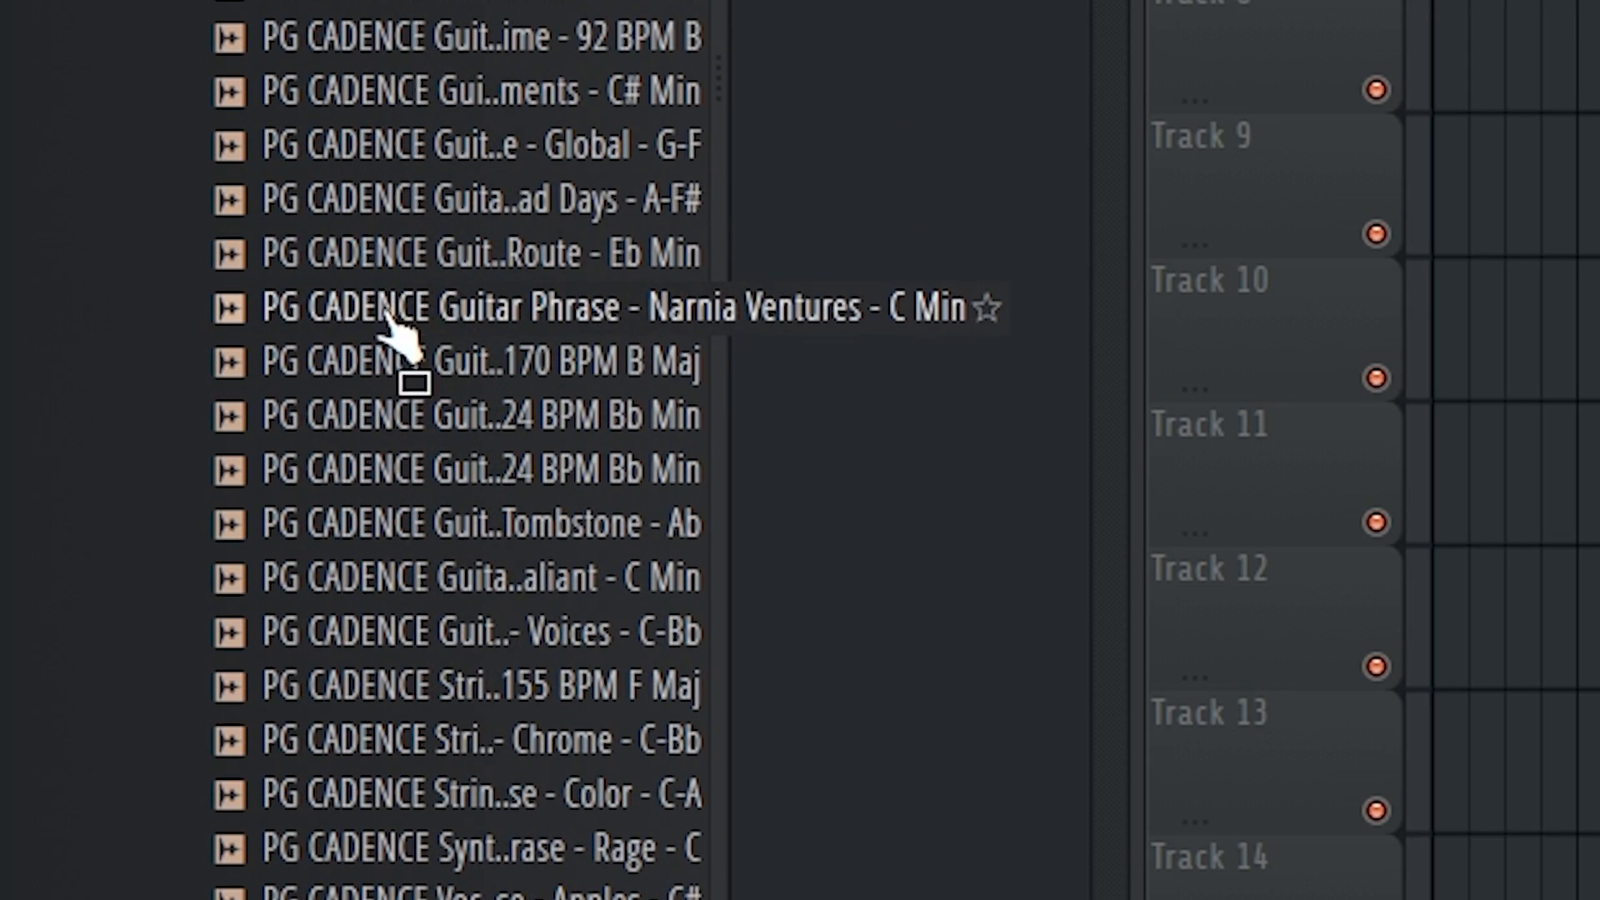
# Audition several CADENCE guitar phrases, finishing with Guitar Phrase - Voices - C-Bb
pyautogui.click(367, 265)
pyautogui.click(398, 208)
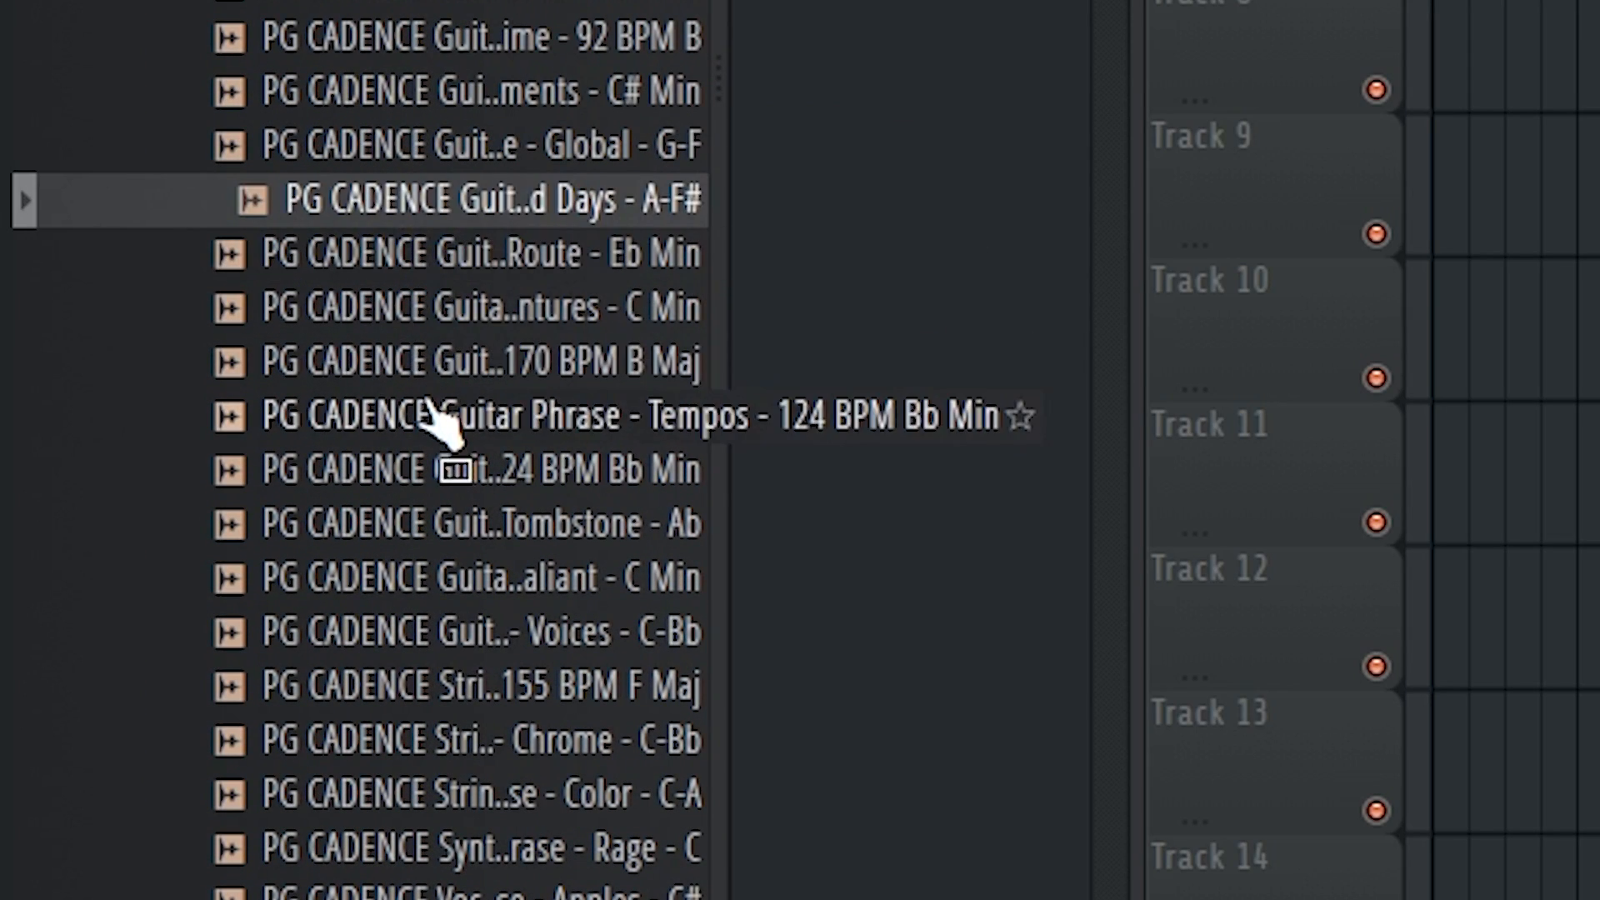
pyautogui.click(433, 414)
pyautogui.click(421, 467)
pyautogui.click(396, 523)
pyautogui.click(400, 590)
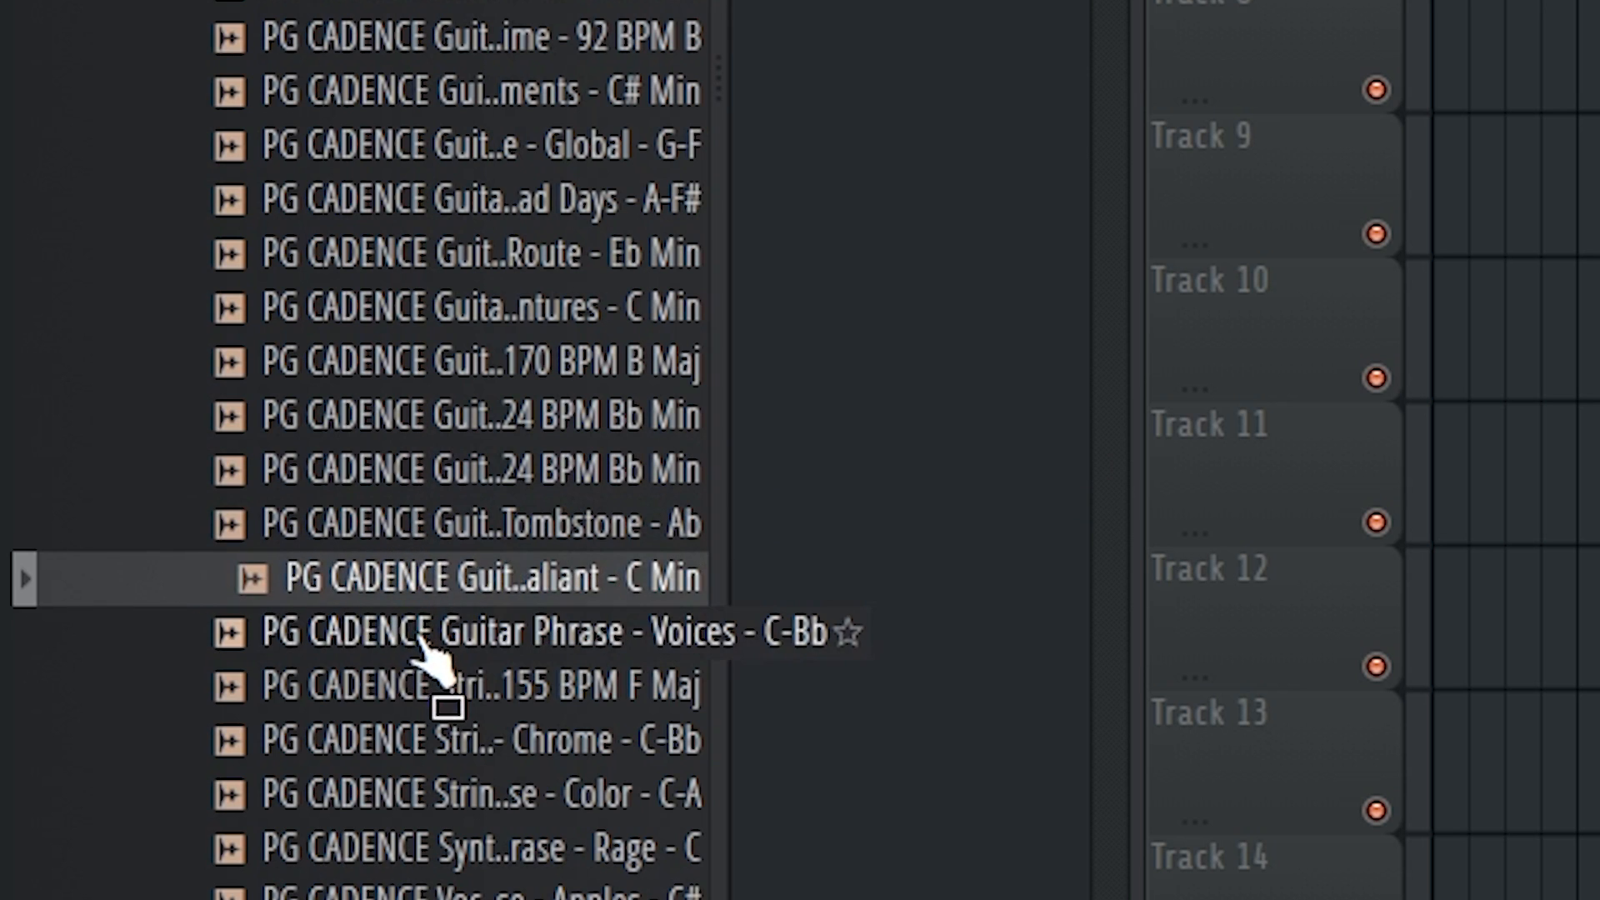
pyautogui.click(421, 635)
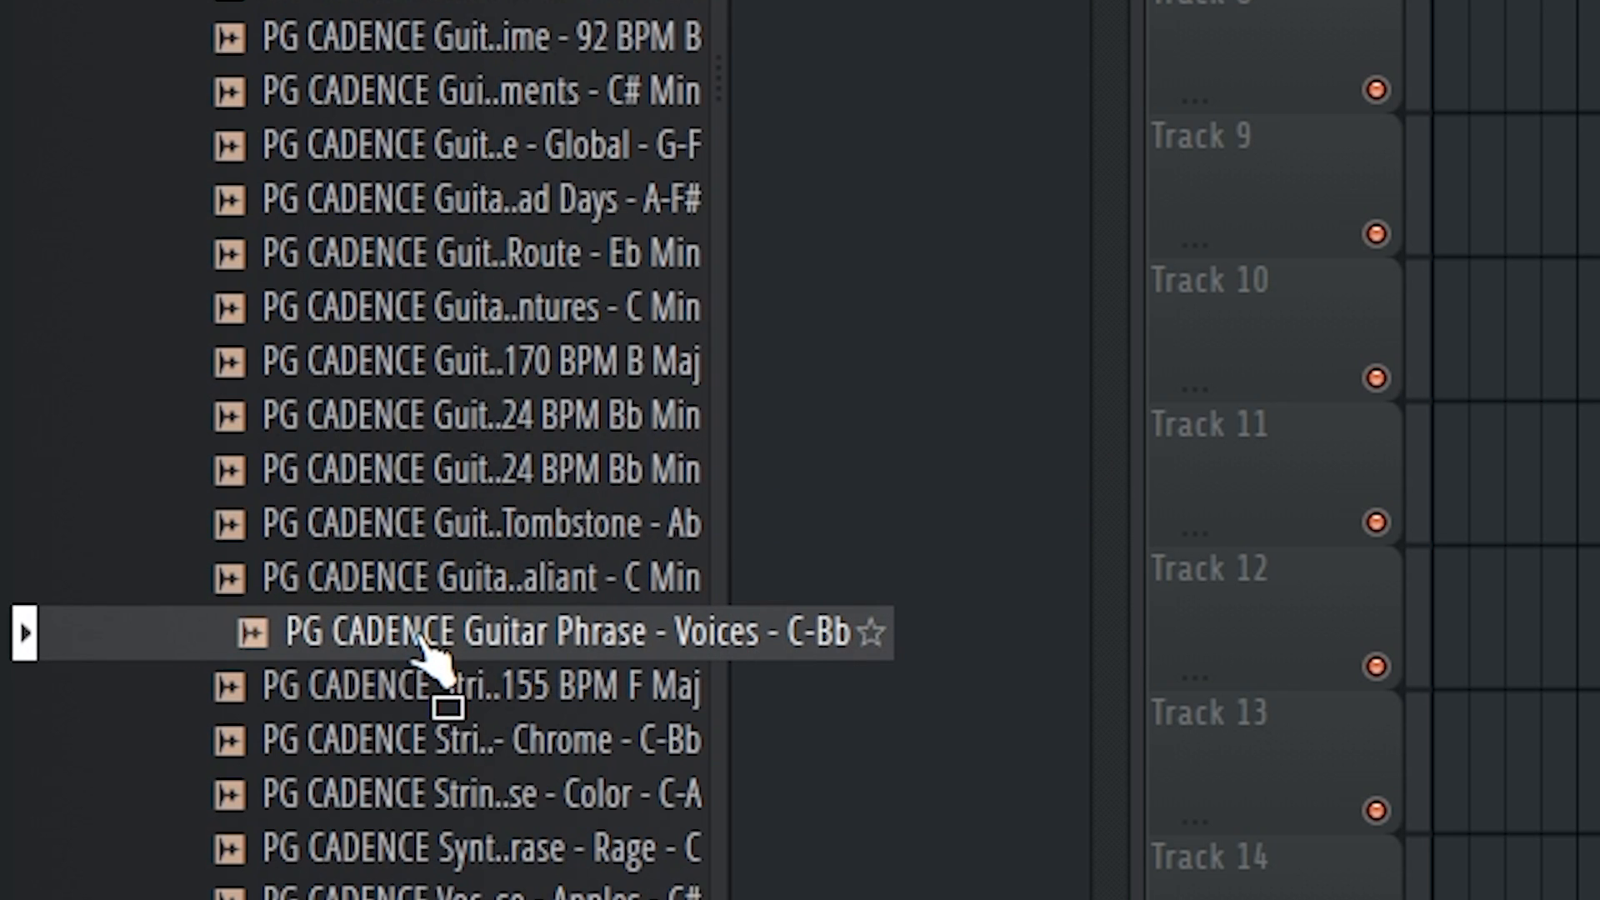
# Place the PG CADENCE Guitar Phrase - Voices - C-Bb sample on Track 4 from bar 1 and trim it to end at bar 5
pyautogui.moveTo(421, 637); pyautogui.dragTo(537, 754)
pyautogui.moveTo(567, 741); pyautogui.dragTo(400, 567)
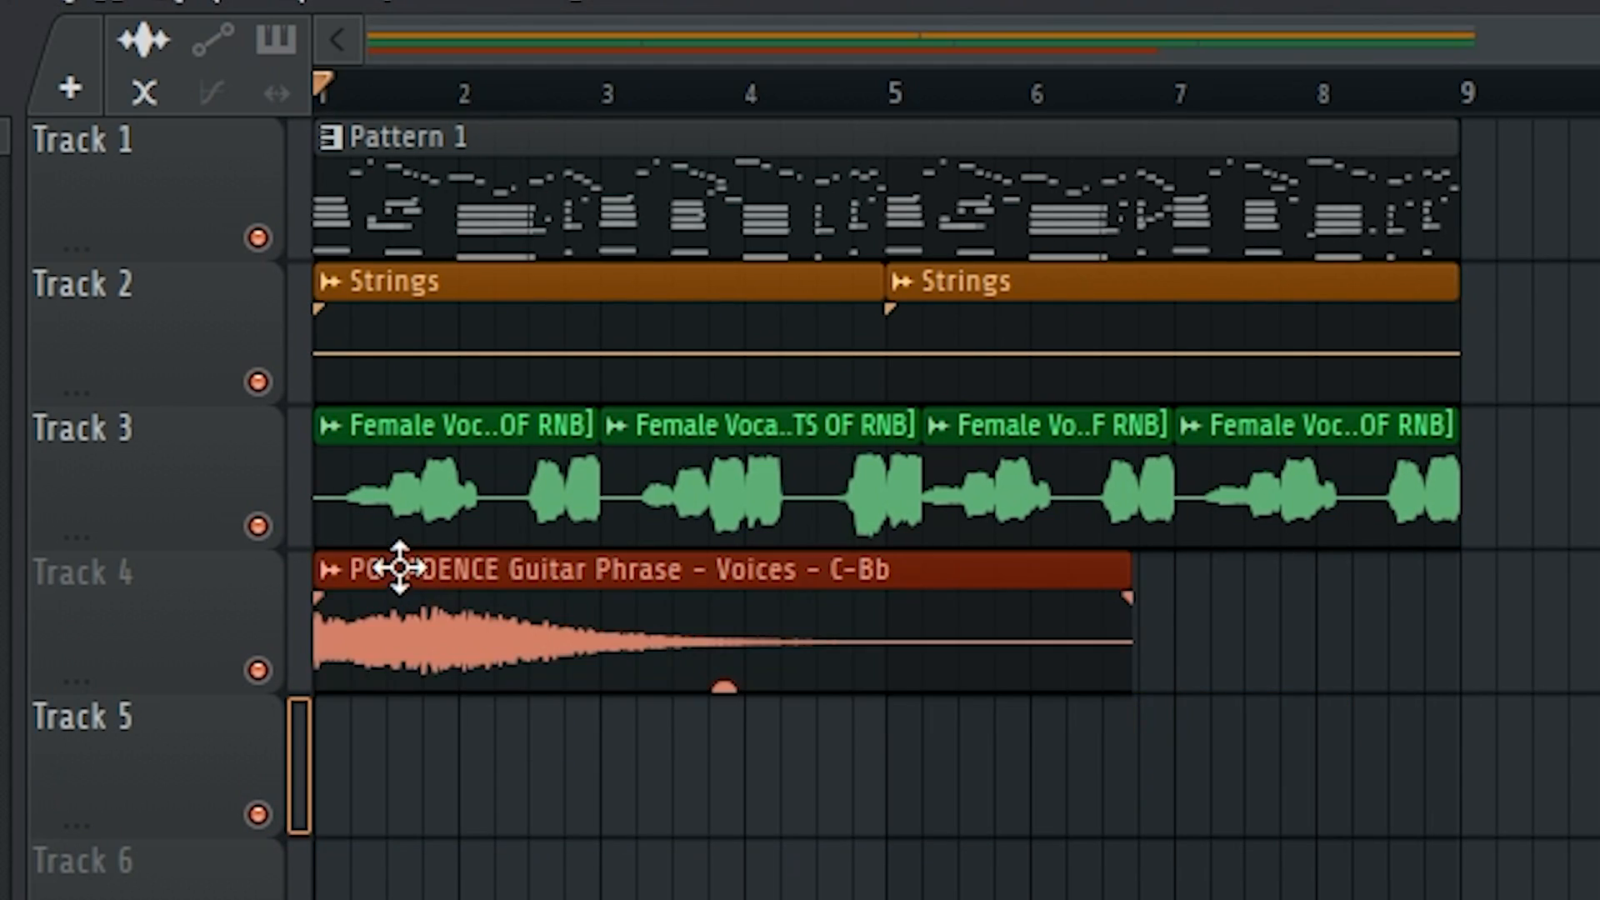
pyautogui.doubleClick(400, 568)
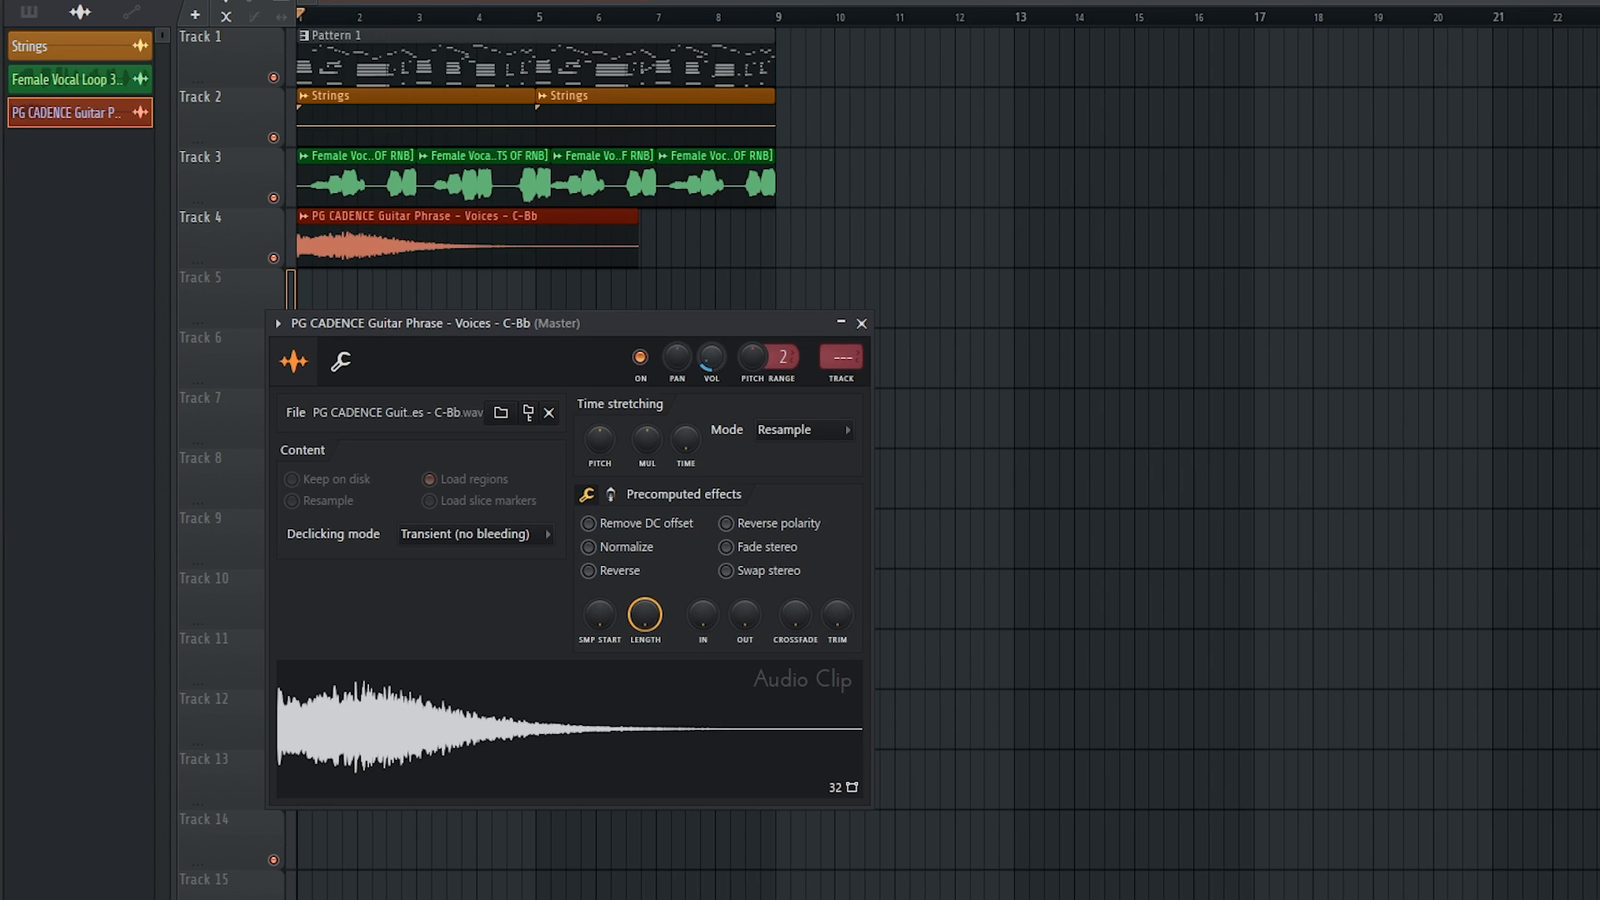
pyautogui.press('space')
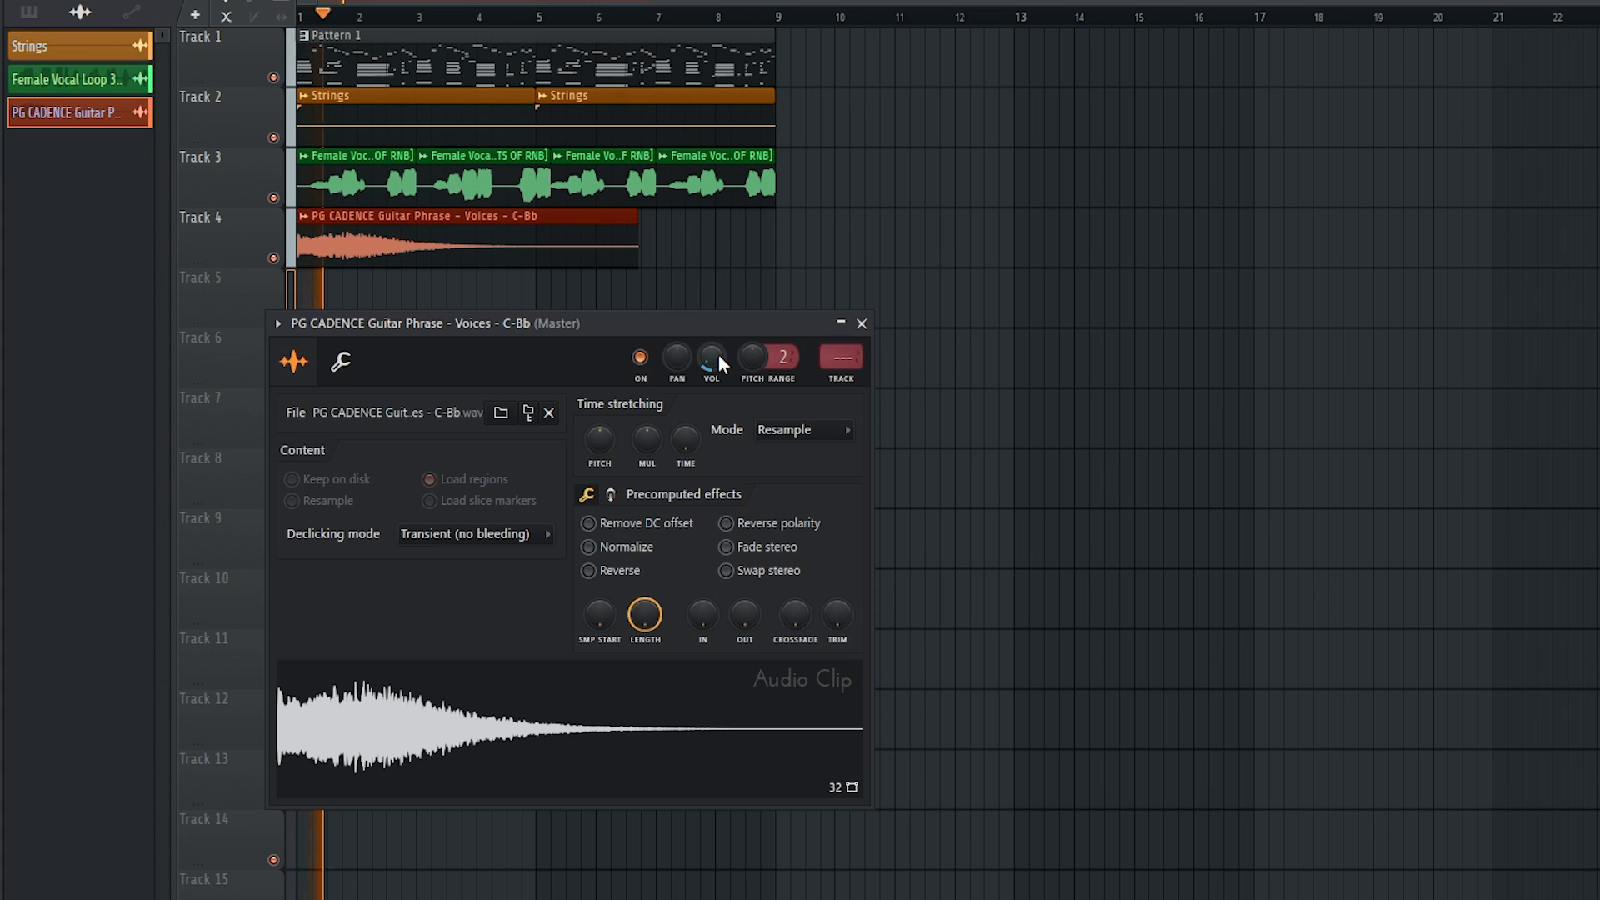
pyautogui.press('Escape')
pyautogui.click(351, 1)
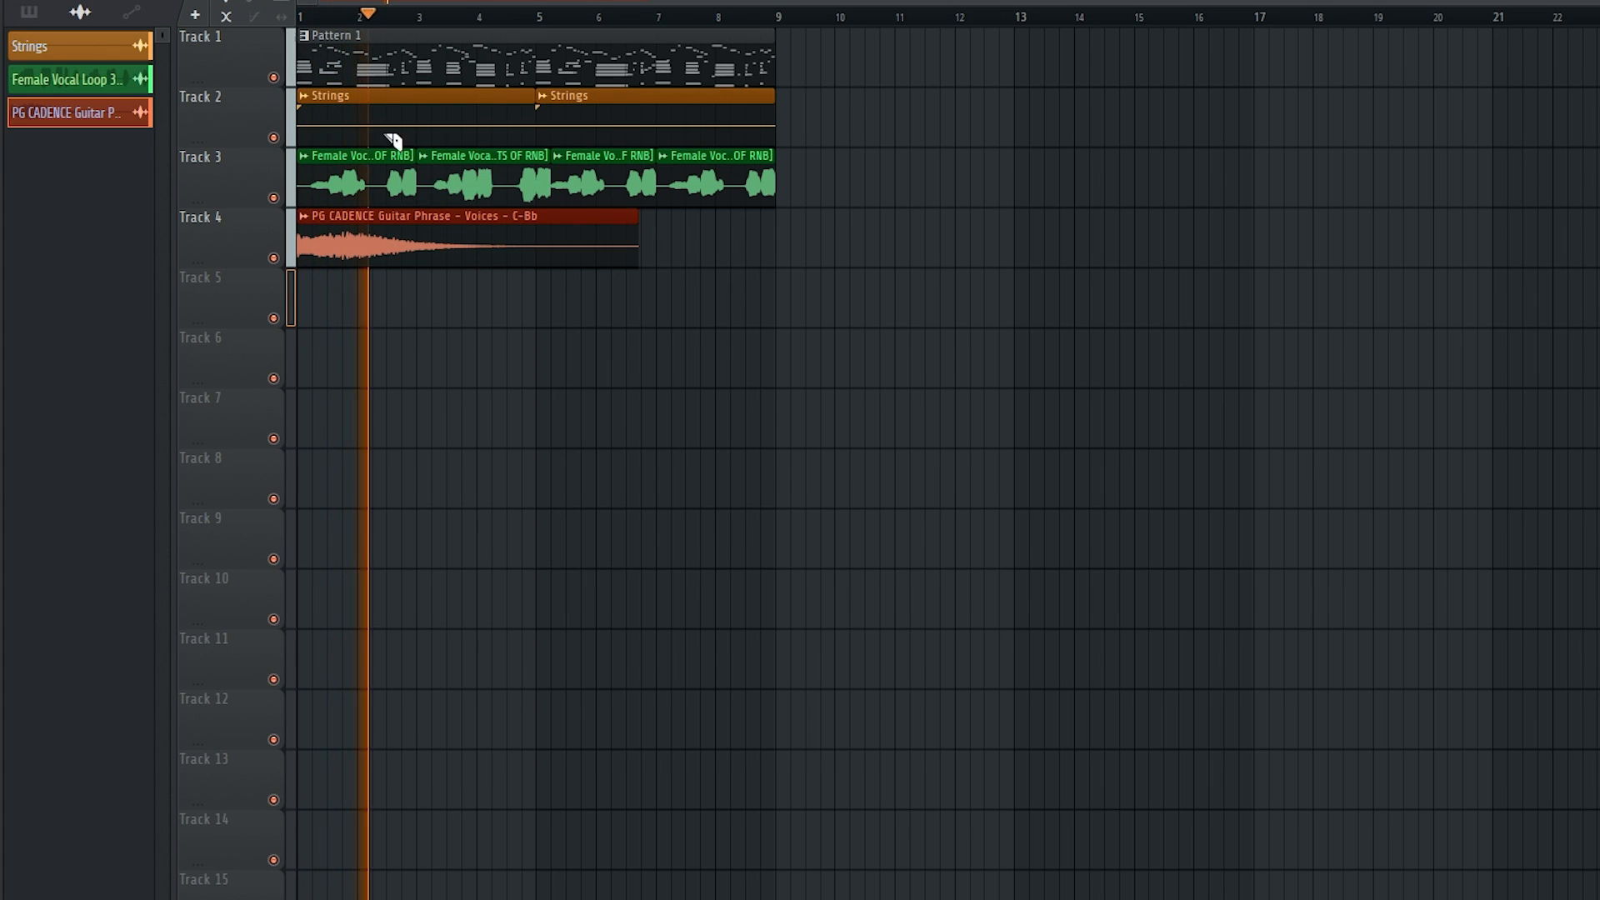
pyautogui.moveTo(540, 218); pyautogui.dragTo(538, 261)
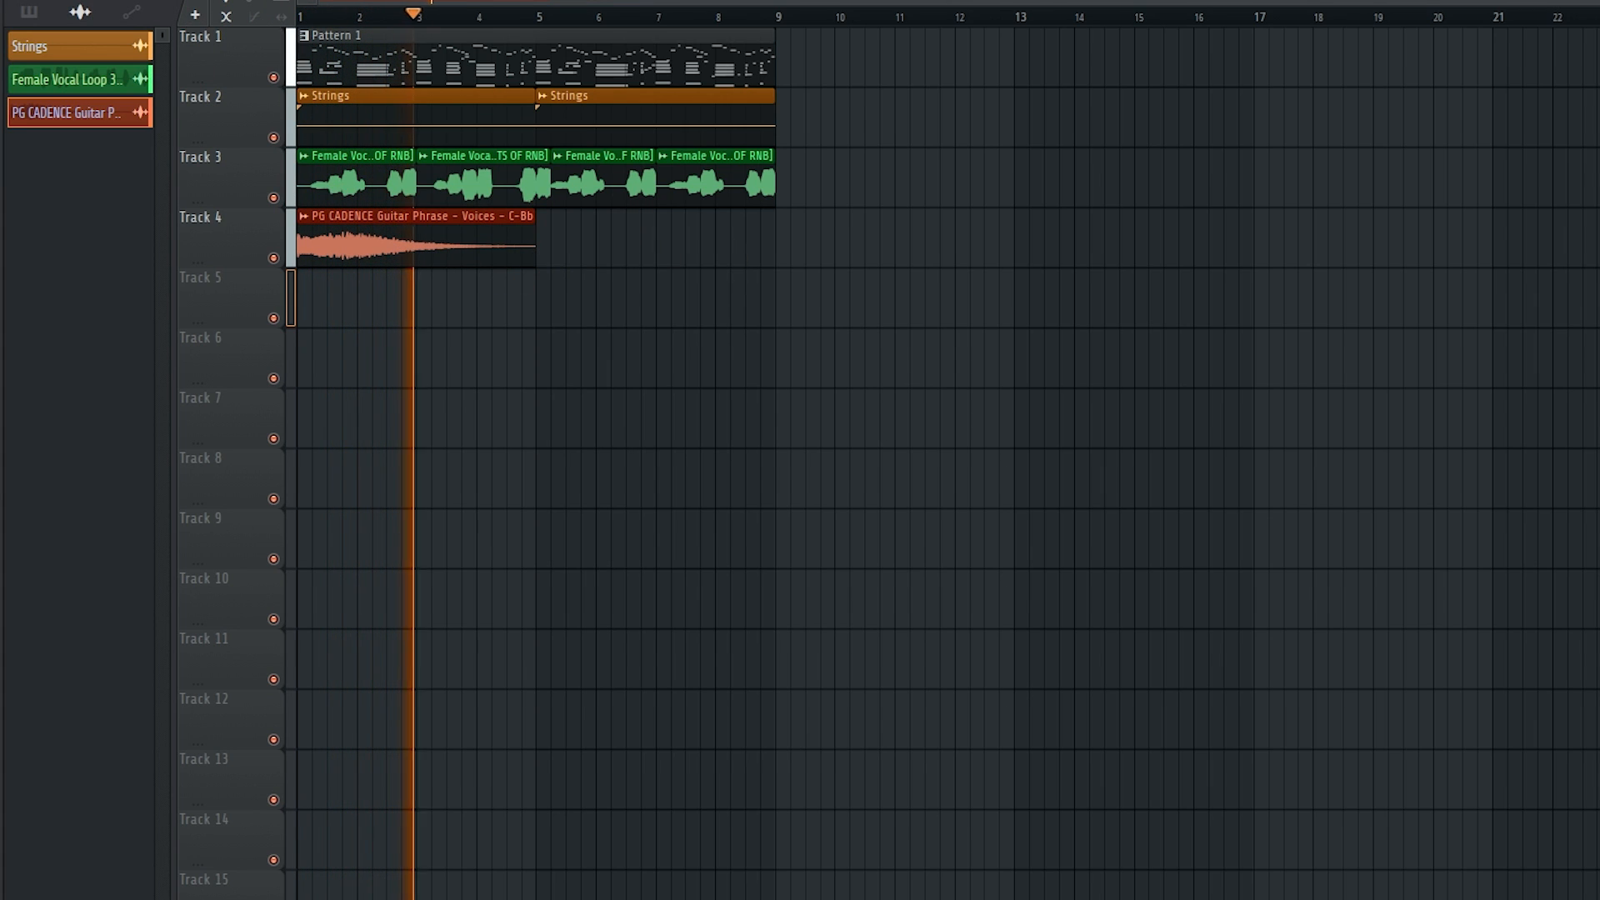
# Select all the playlist clips and duplicate them to extend the arrangement to 16 bars
pyautogui.moveTo(971, 383); pyautogui.dragTo(333, 50)
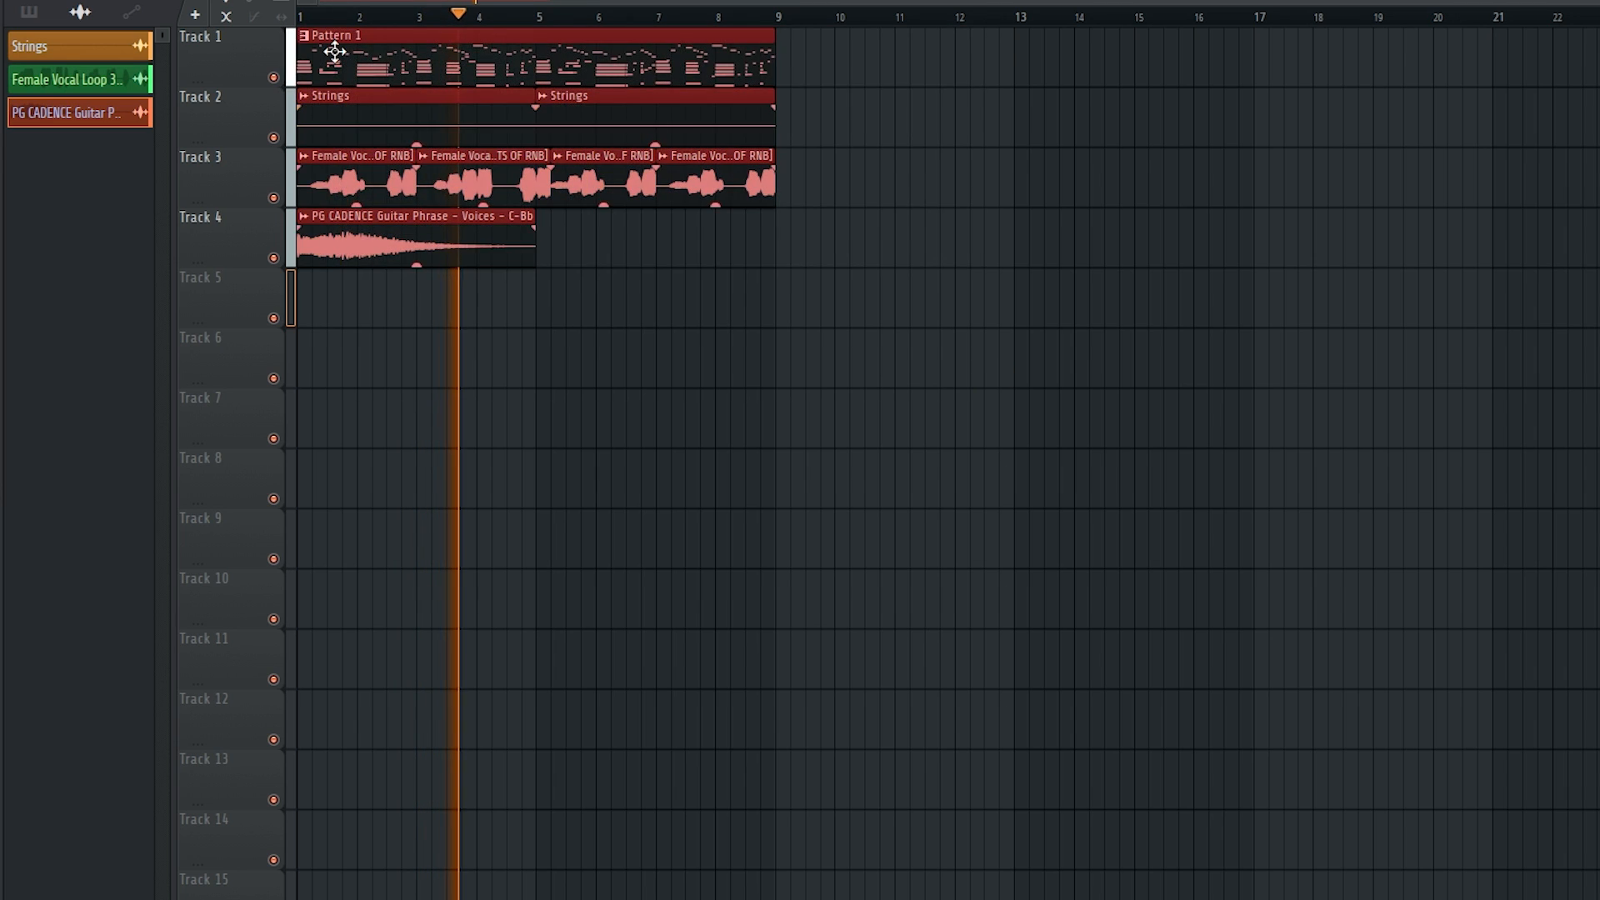
pyautogui.hotkey('ctrl', 'b')
pyautogui.scroll(-3, 614, 267)
pyautogui.click(589, 356)
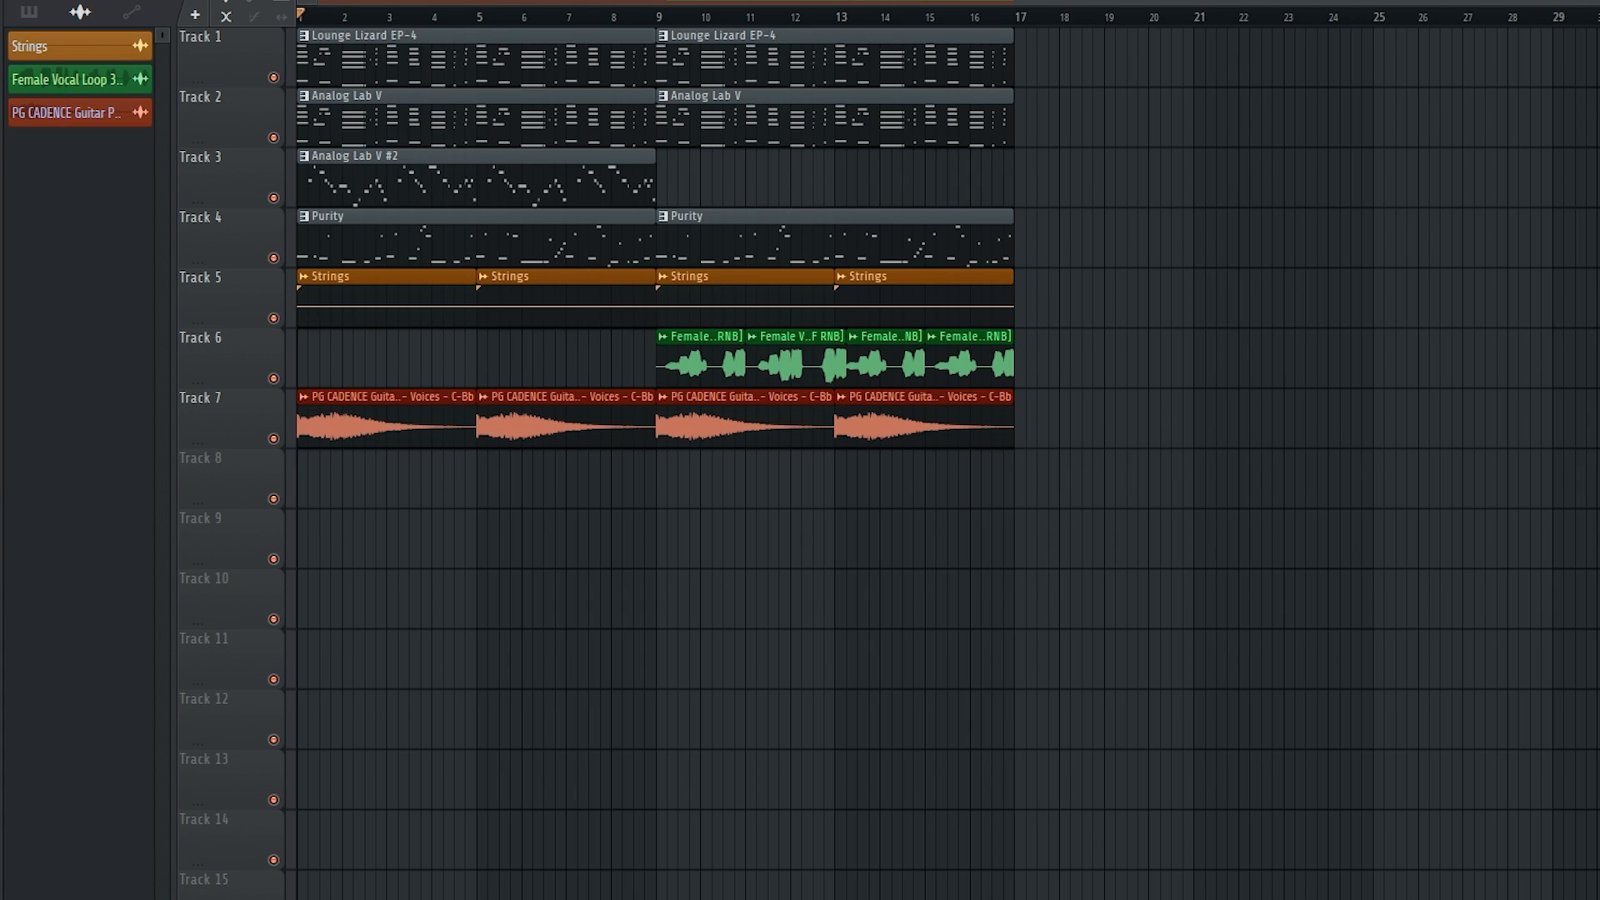
# Select the 16-bar arrangement, arm the Master track, render it to an audio clip and briefly play the clip
pyautogui.moveTo(1024, 17); pyautogui.dragTo(159, 46)
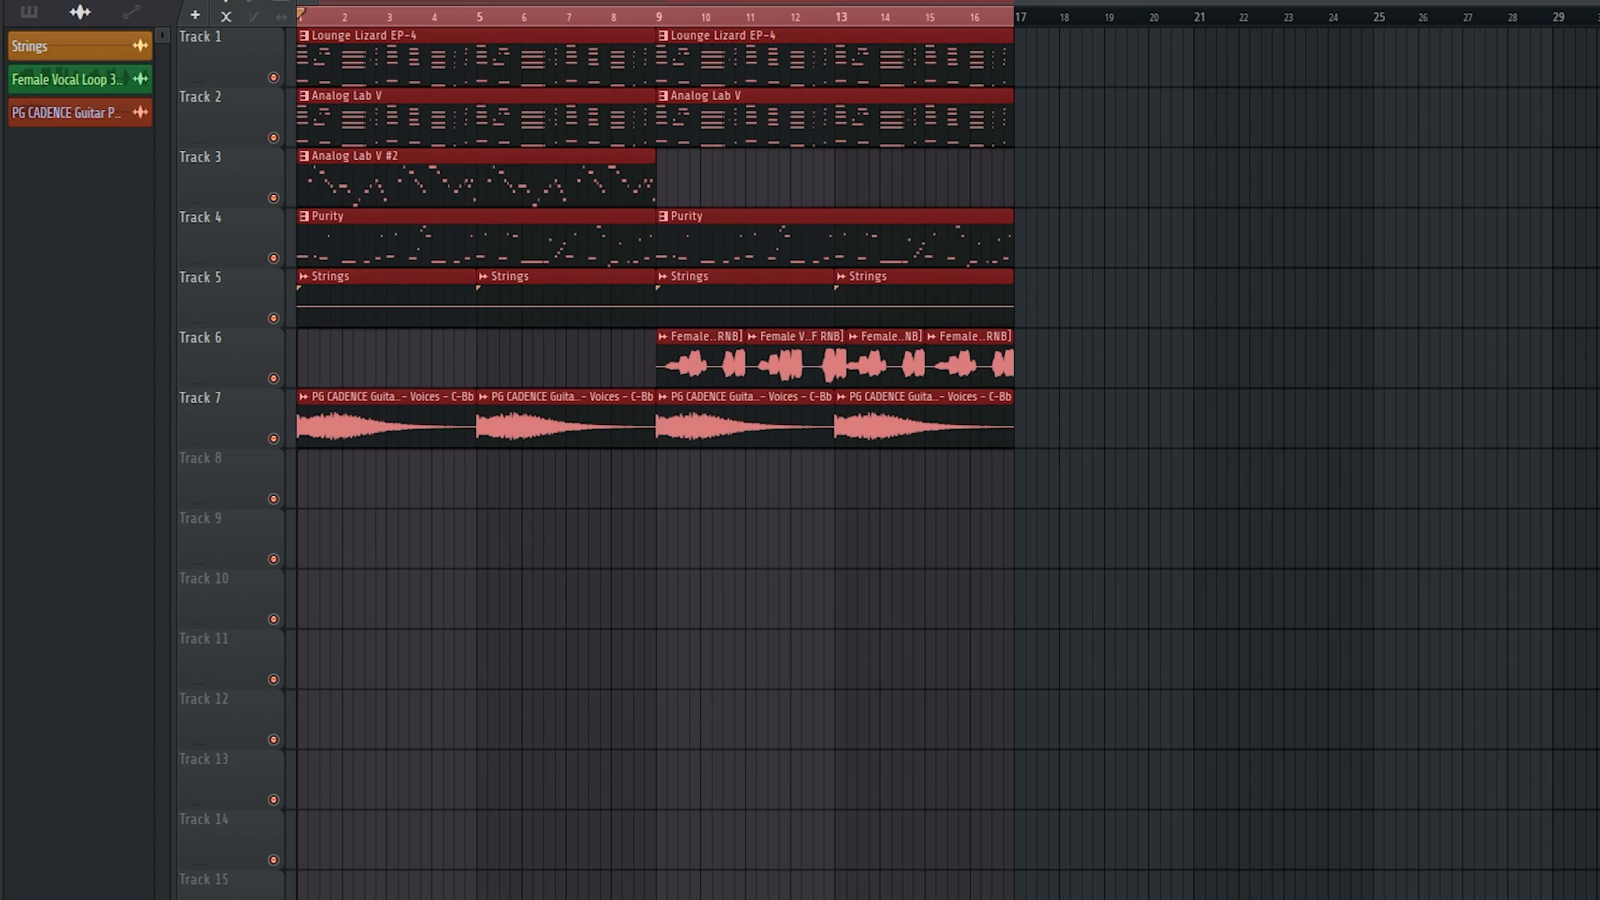
pyautogui.press('F9')
pyautogui.click(118, 373)
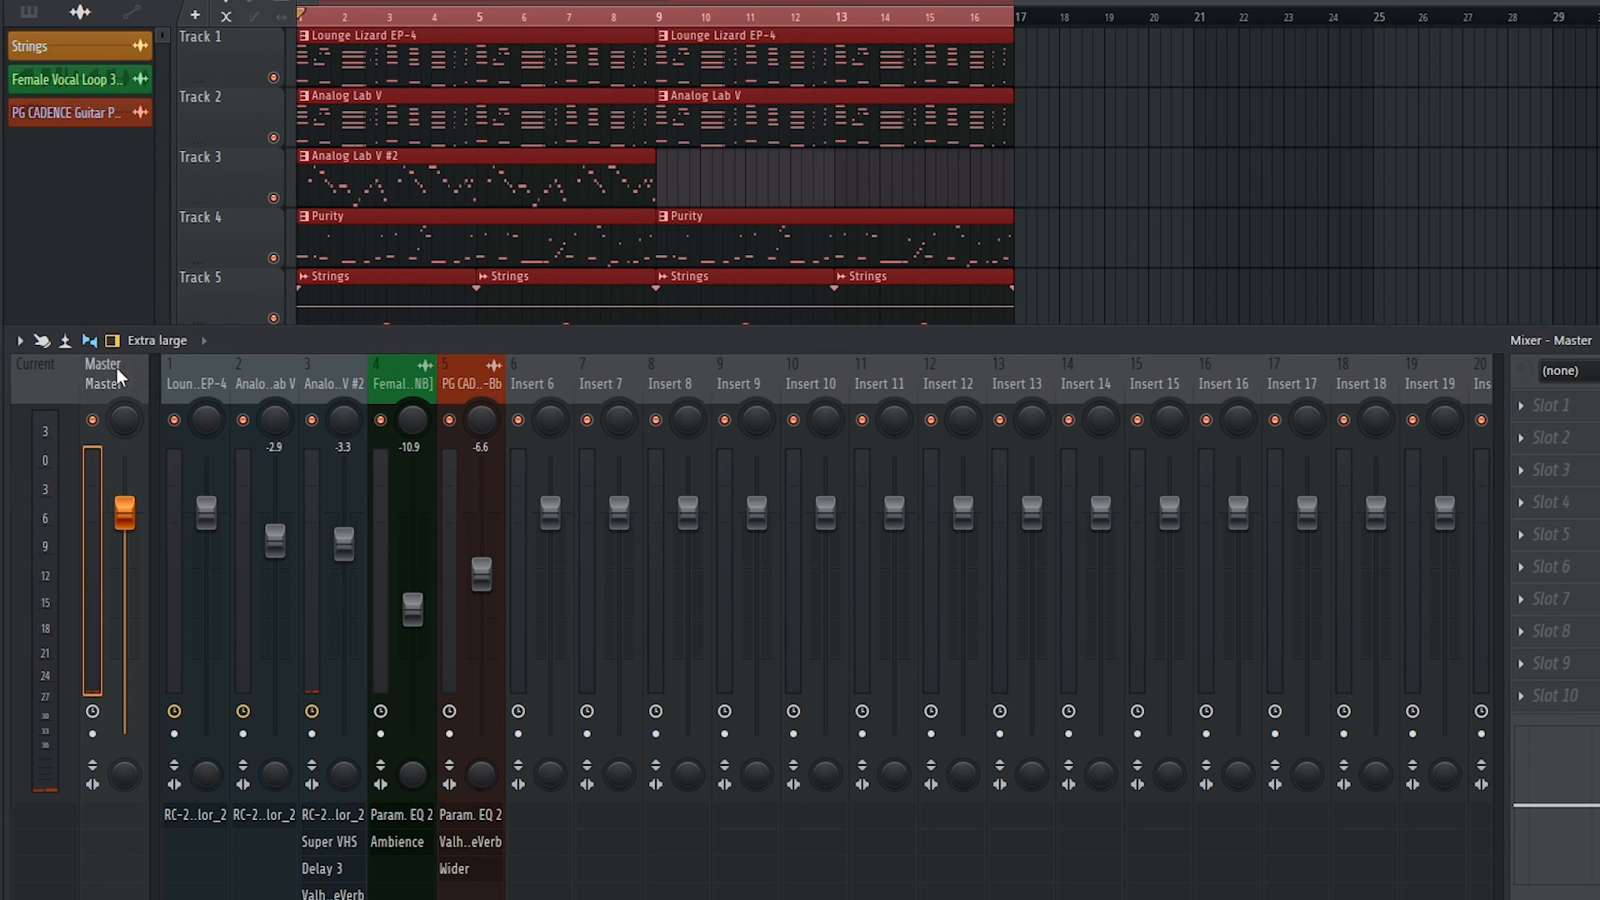
pyautogui.click(92, 733)
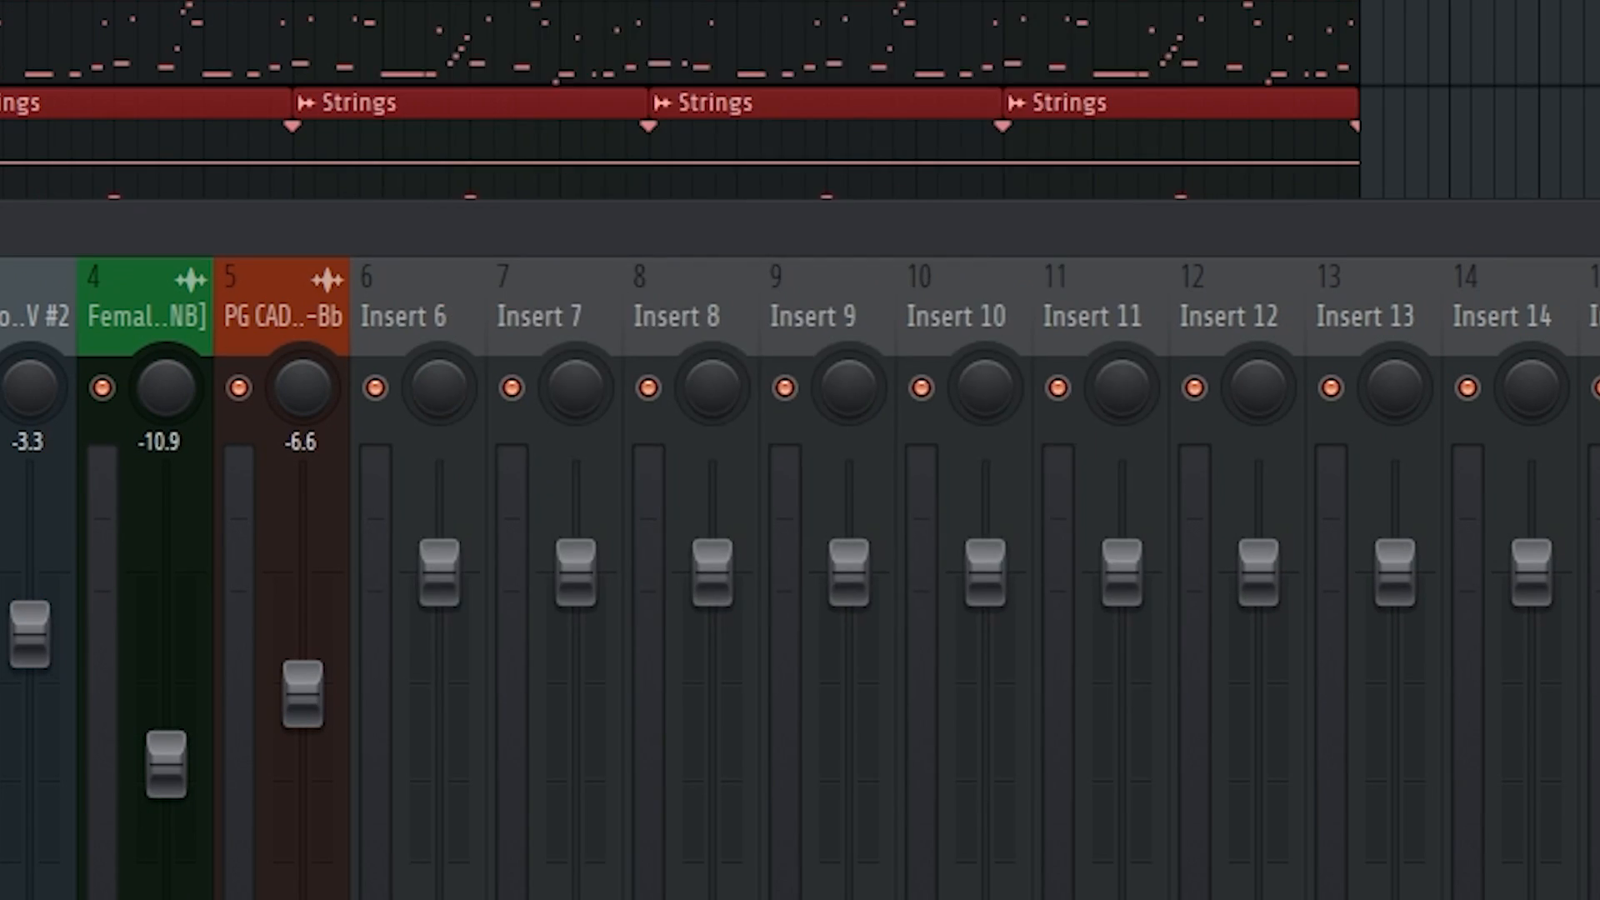
pyautogui.hotkey('ctrl', 'alt', 'r')
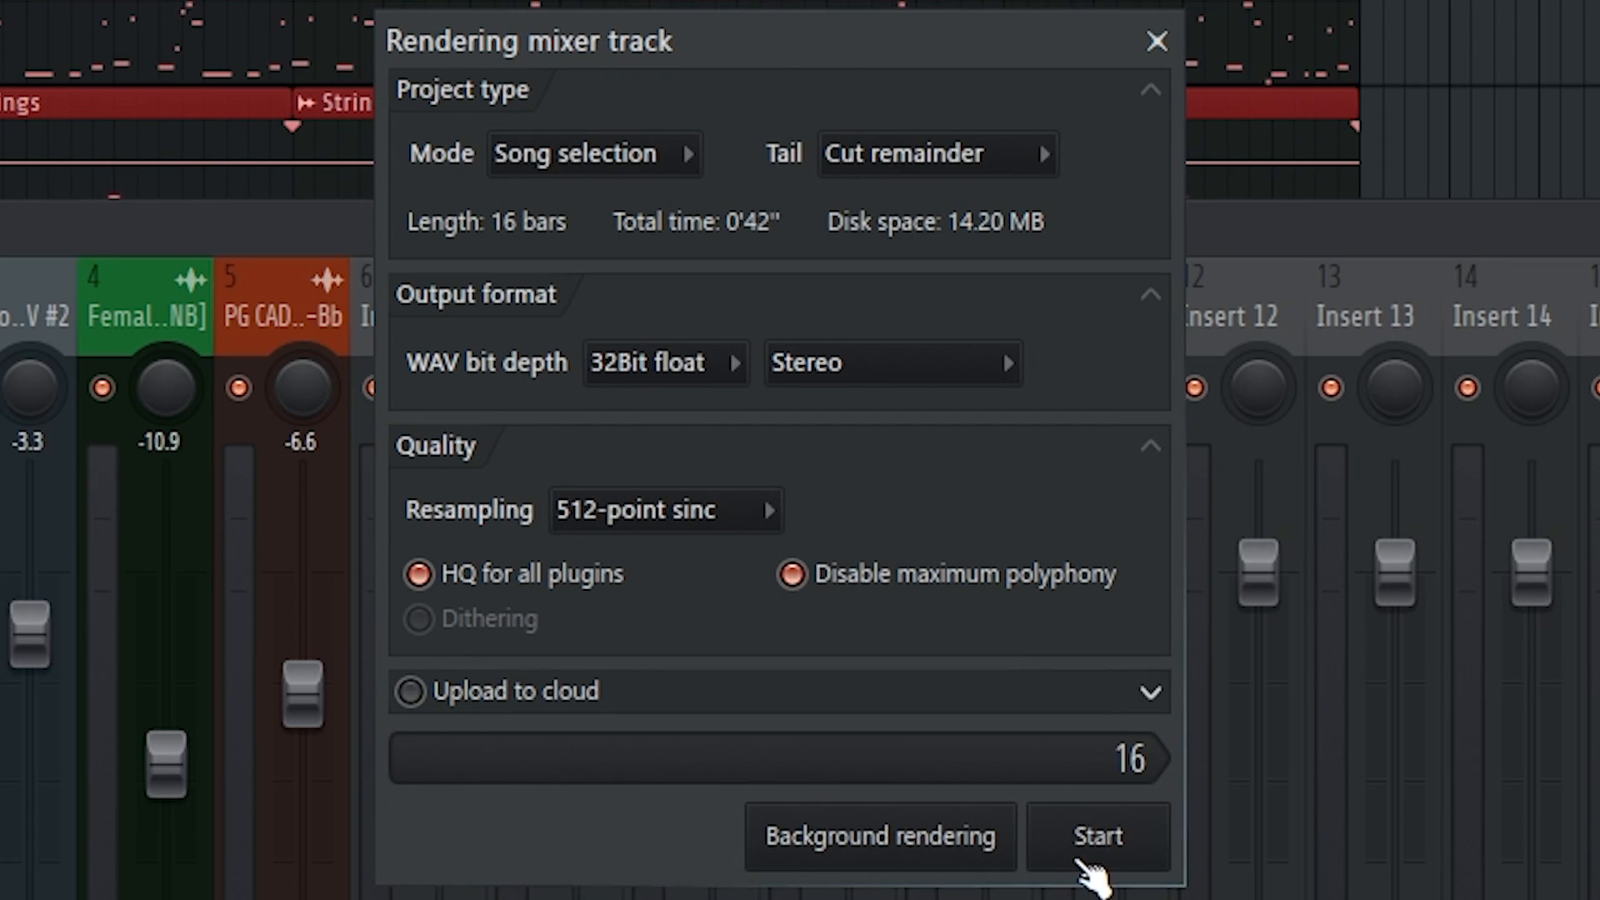
pyautogui.click(1092, 842)
pyautogui.press('space')
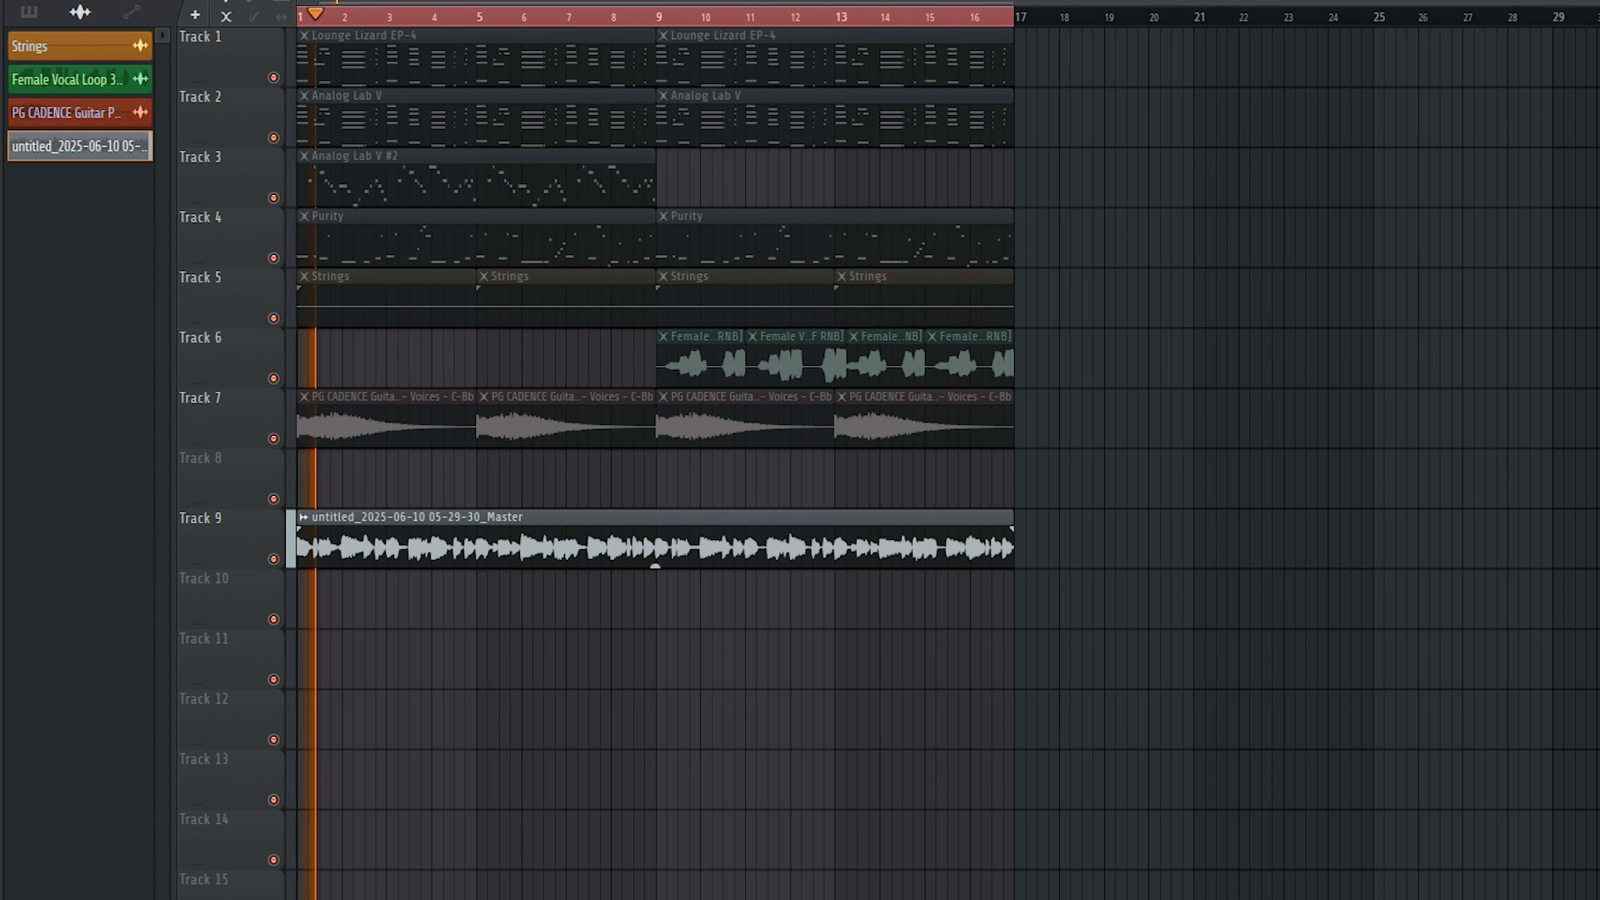
pyautogui.press('space')
# Set the rendered Master clip's time stretching mode to Stretch and try pitch shifts down and up while playing it
pyautogui.doubleClick(658, 559)
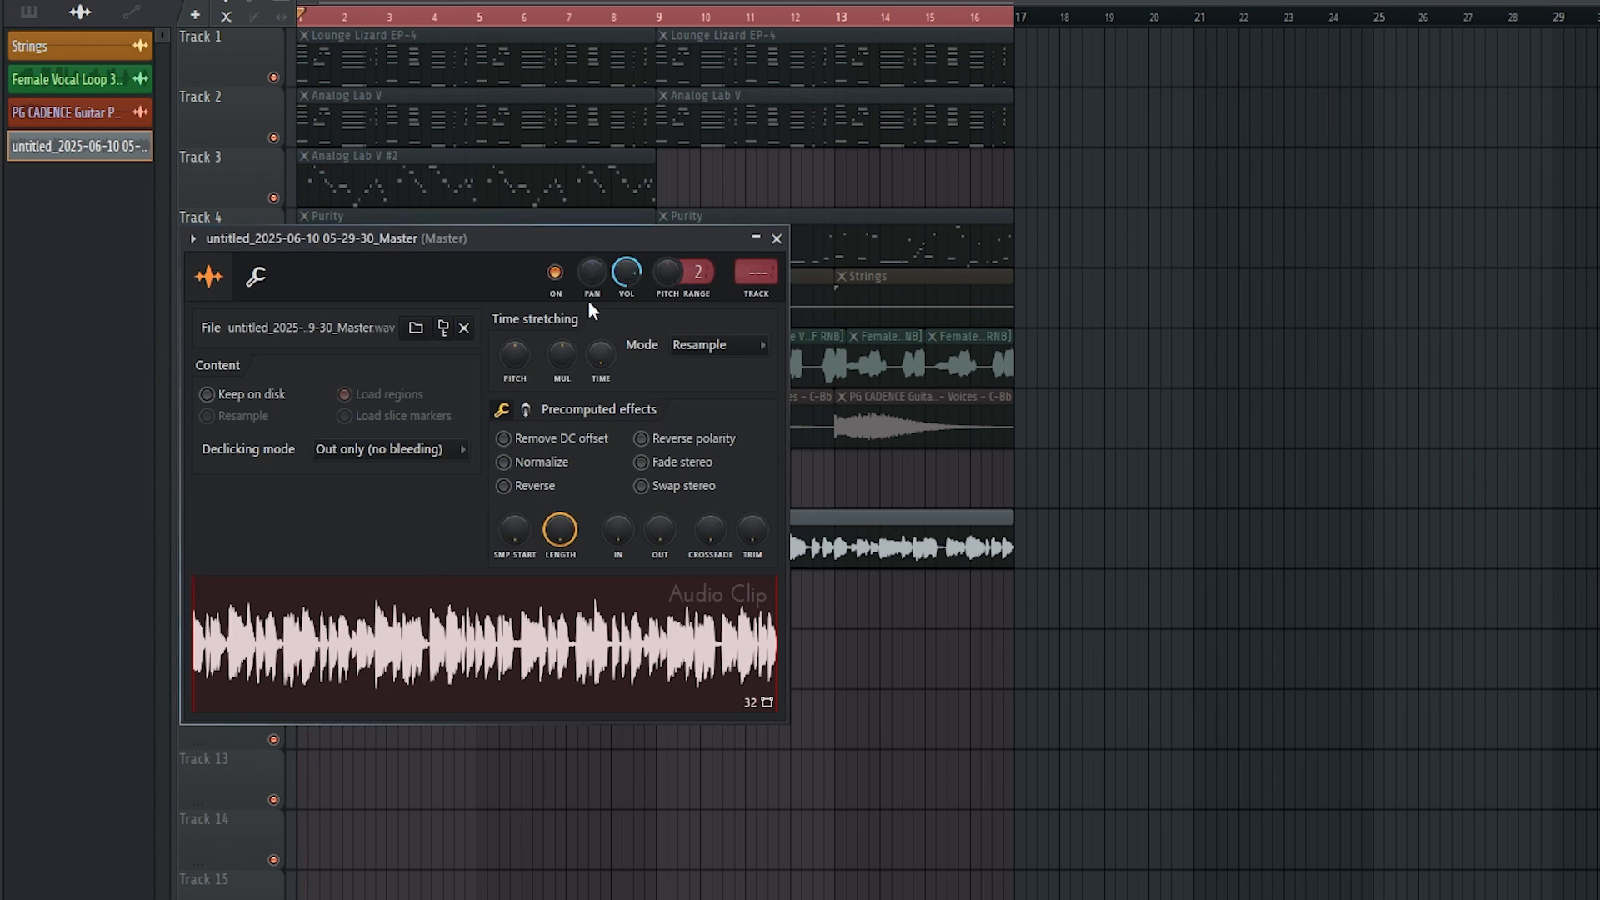
pyautogui.click(723, 343)
pyautogui.click(714, 407)
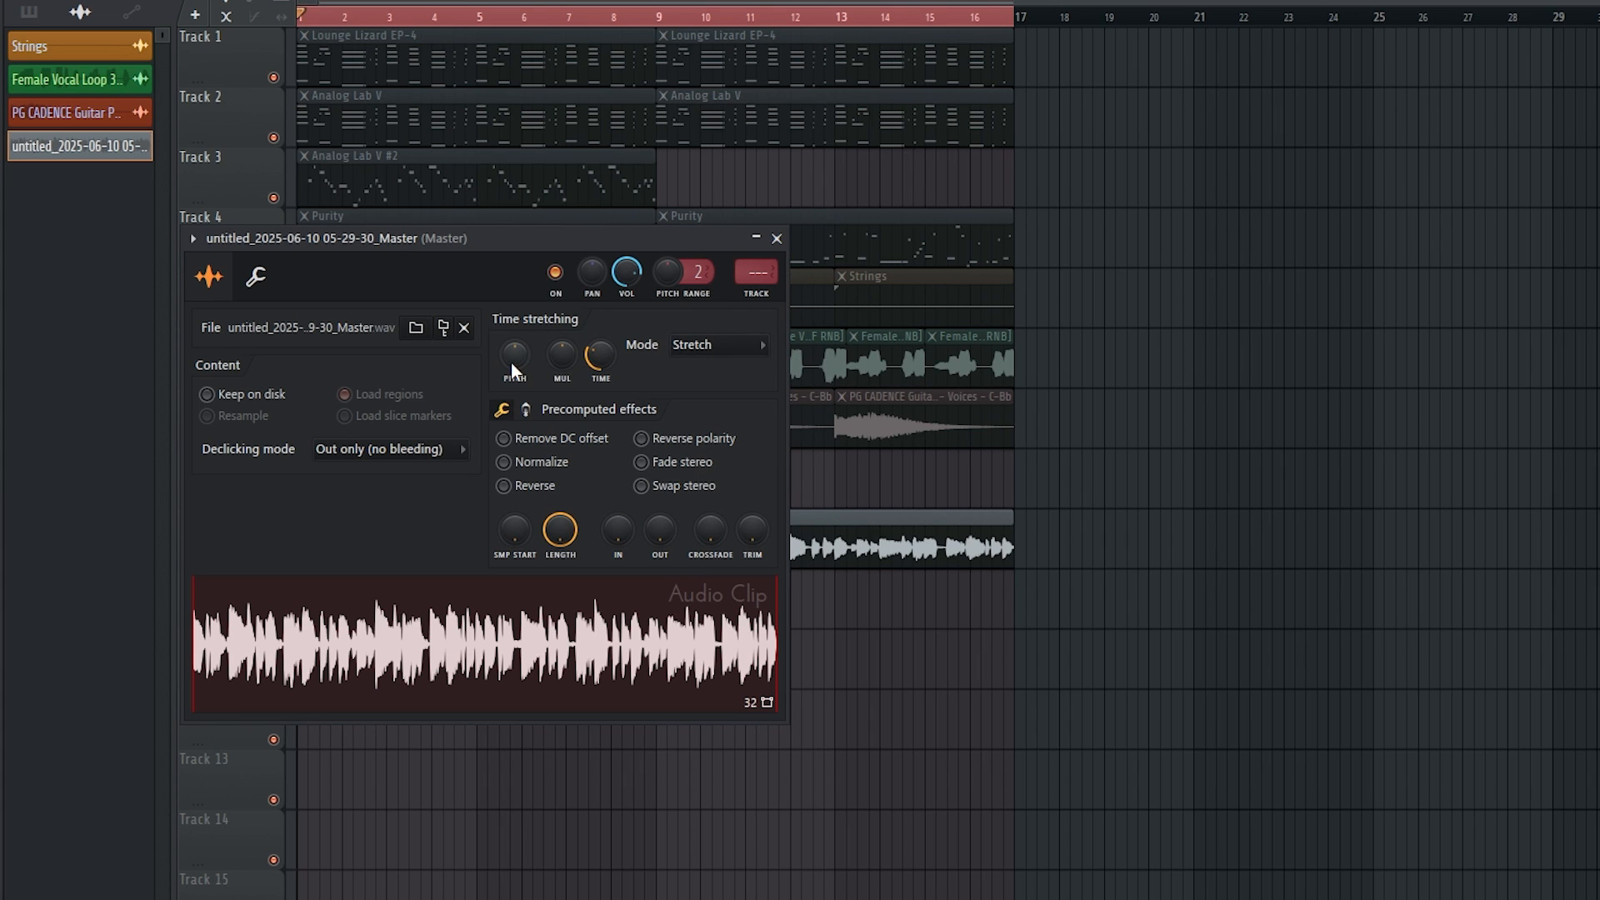
pyautogui.press('space')
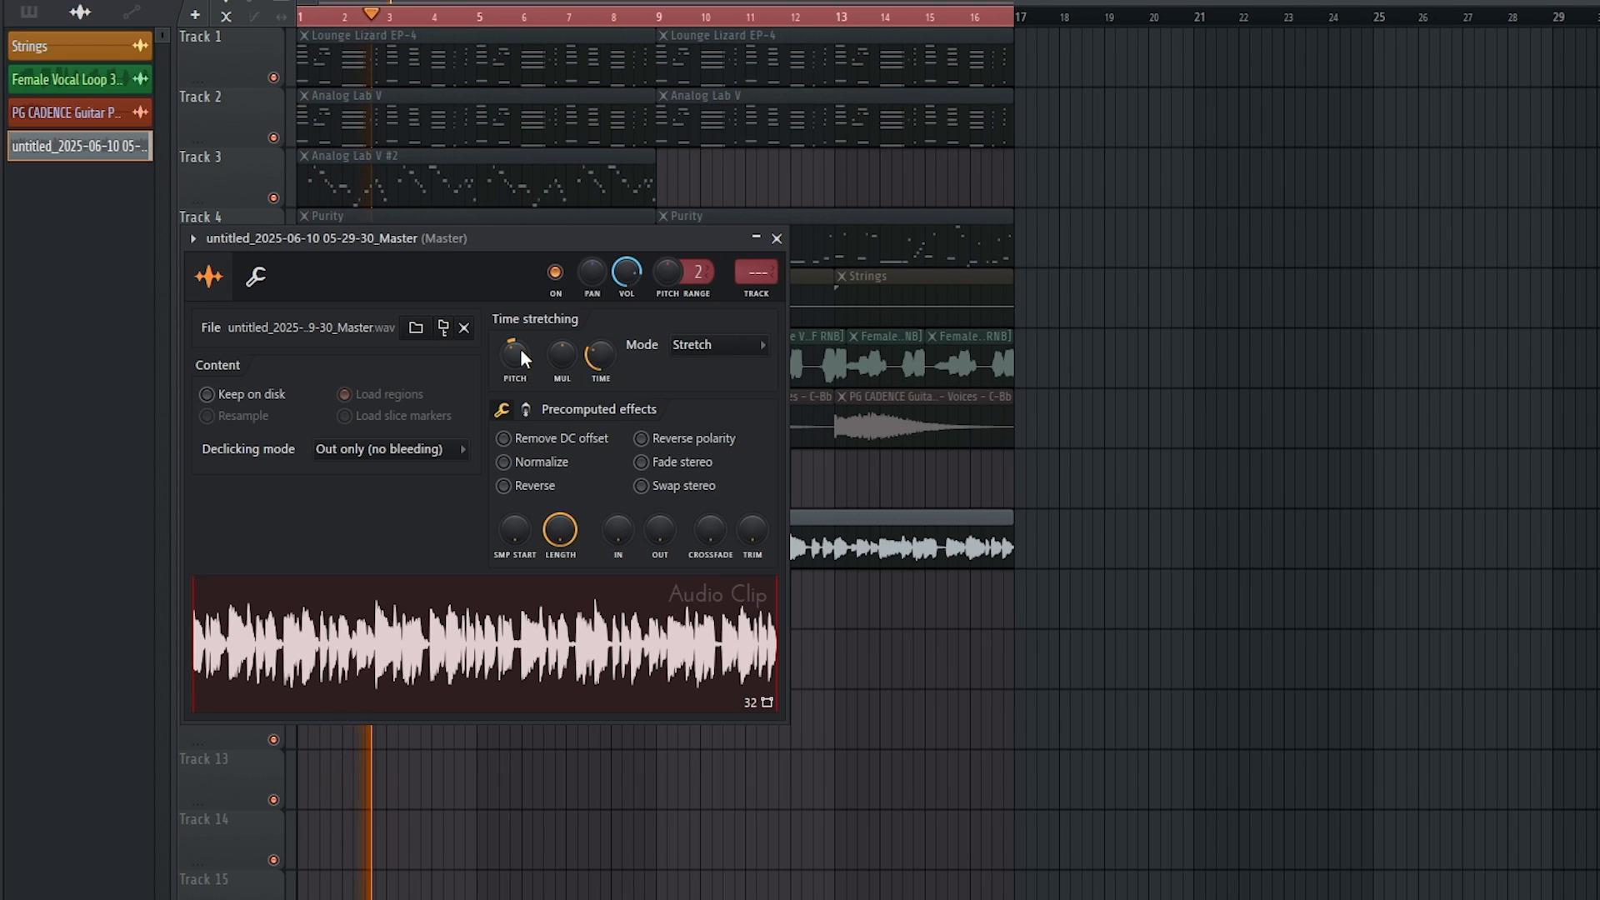
pyautogui.press('space')
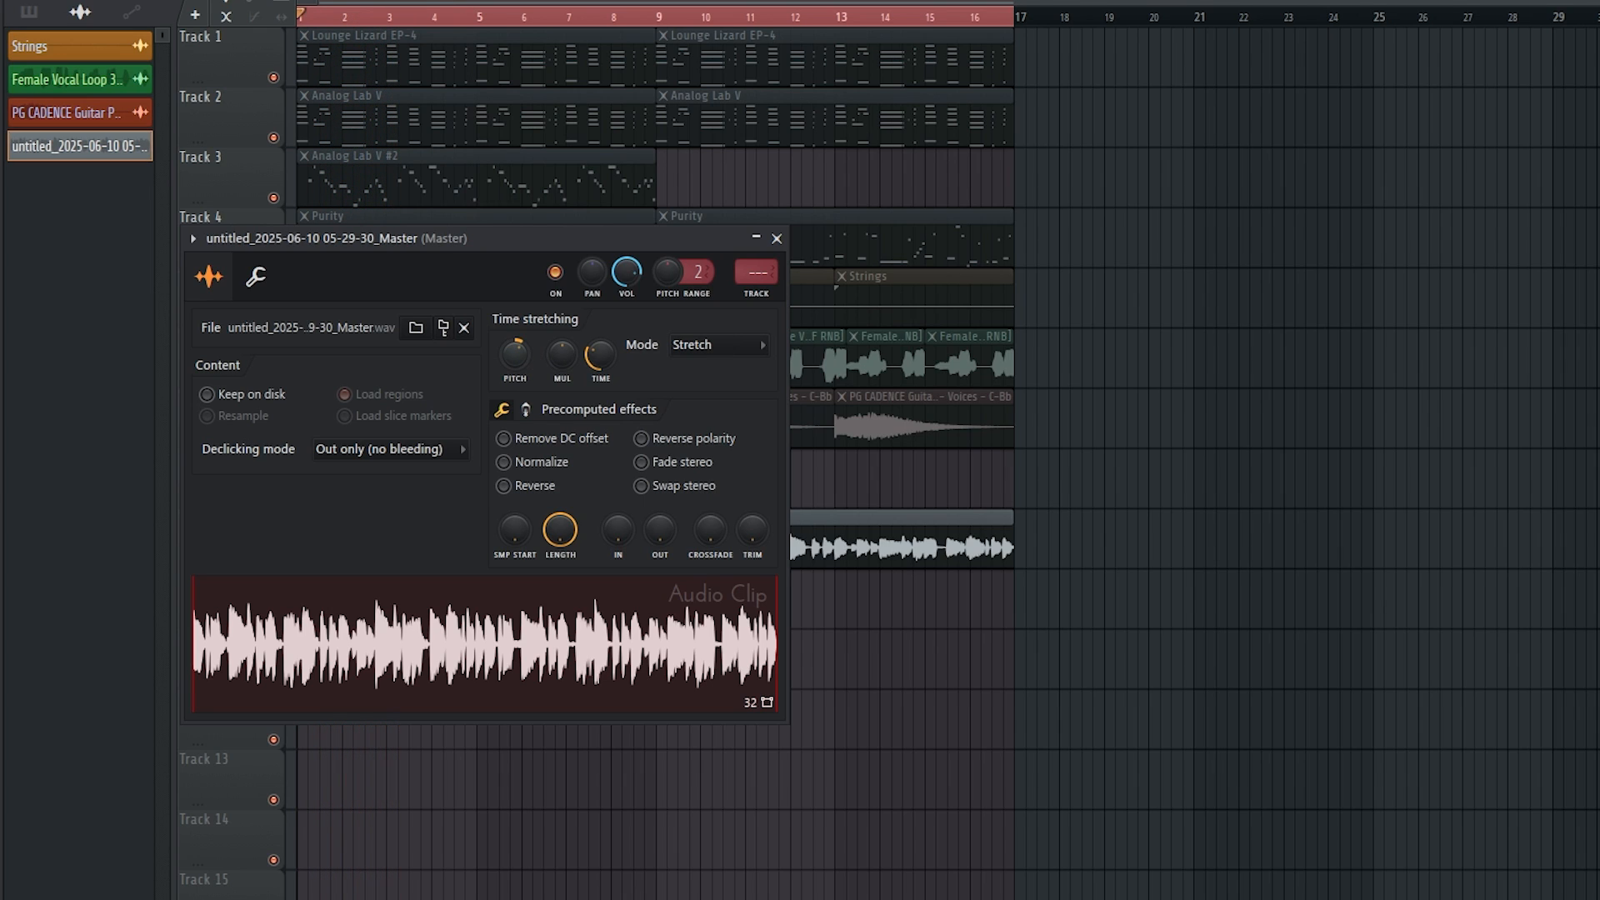
pyautogui.press('space')
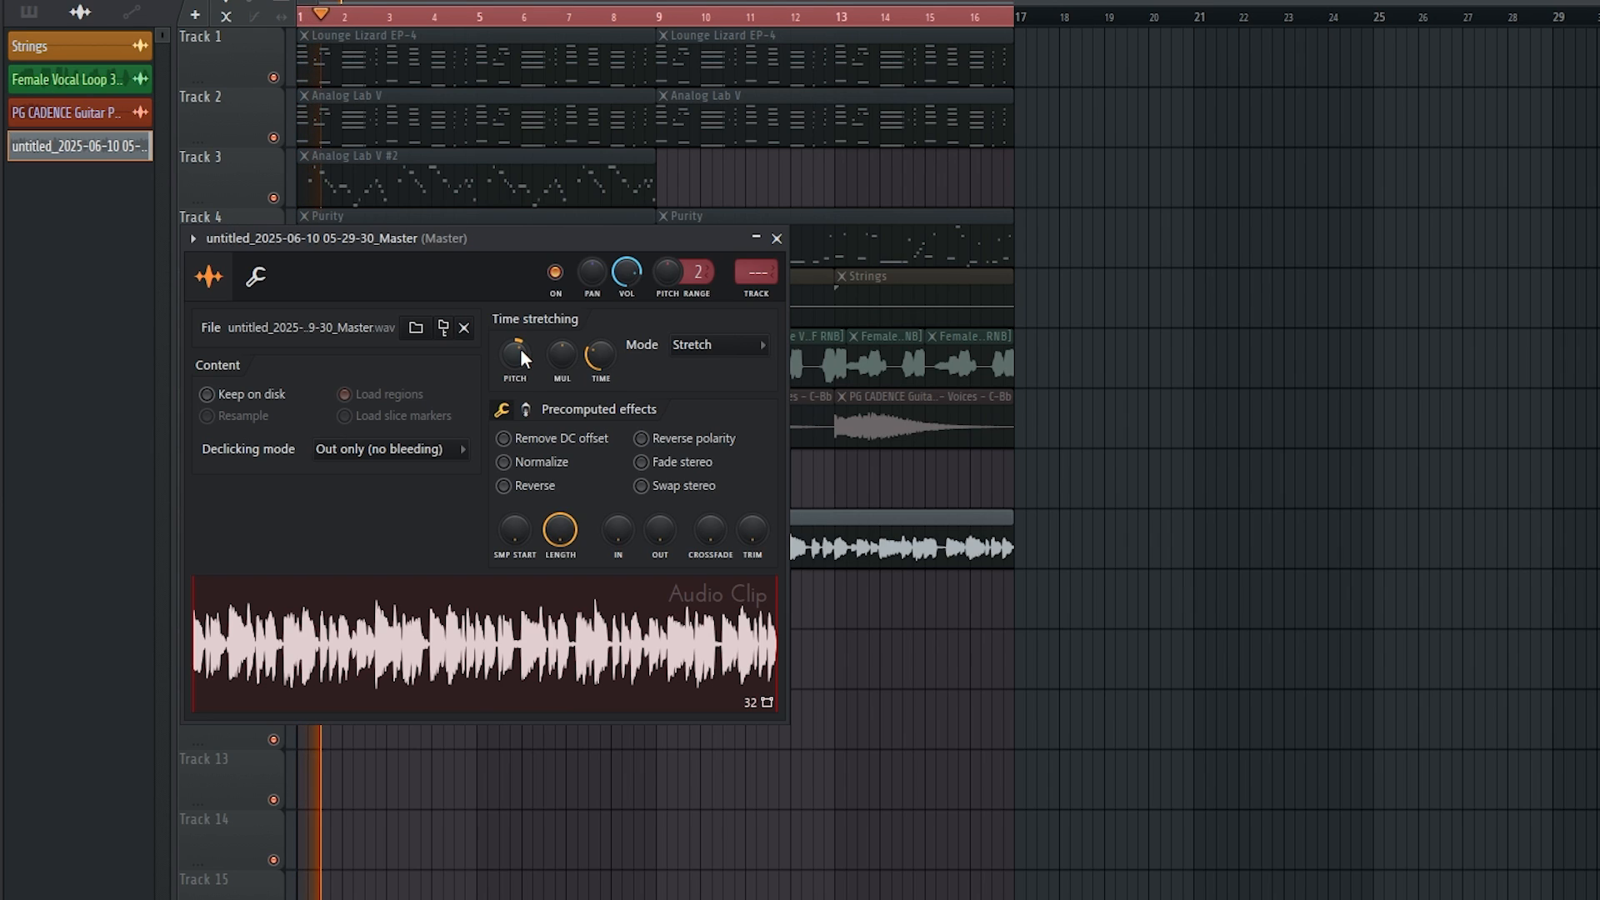